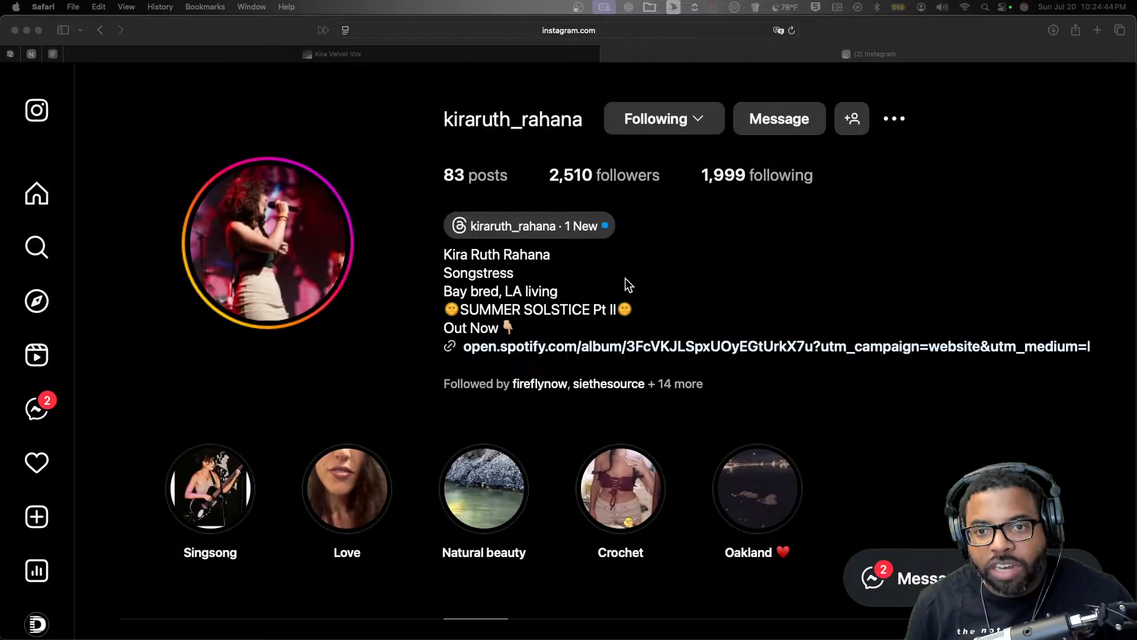
- Browse the singer's Instagram profile, from the bio and story highlights through the grid of posts
{"action": "scroll", "coordinate": [508, 348], "scroll_direction": "down", "scroll_amount": 3}
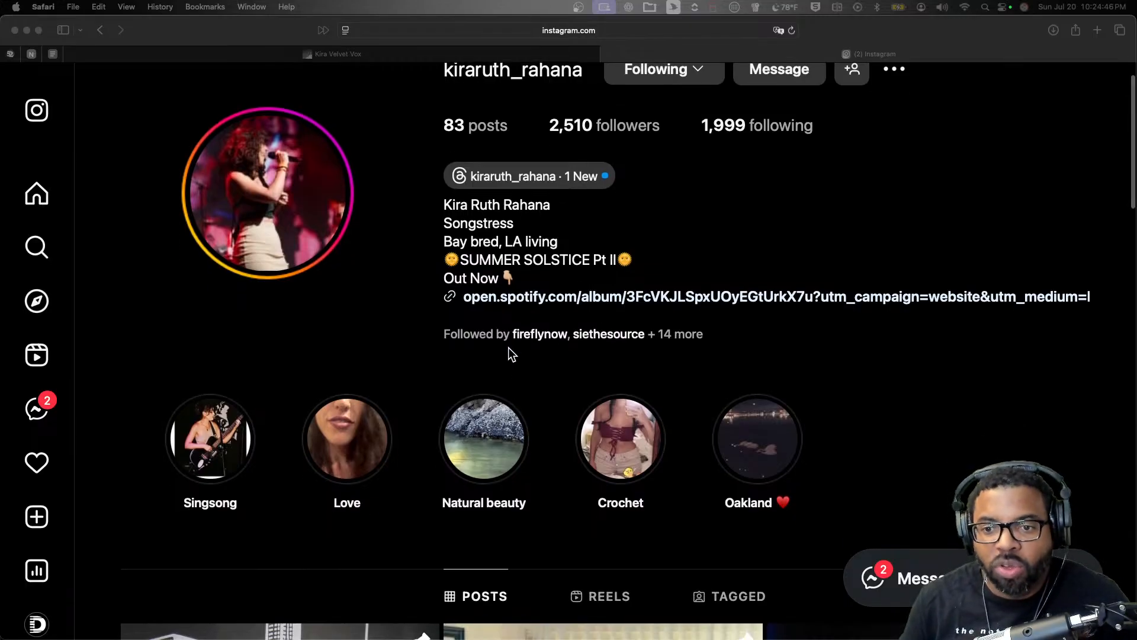
{"action": "scroll", "coordinate": [508, 348], "scroll_direction": "down", "scroll_amount": 10}
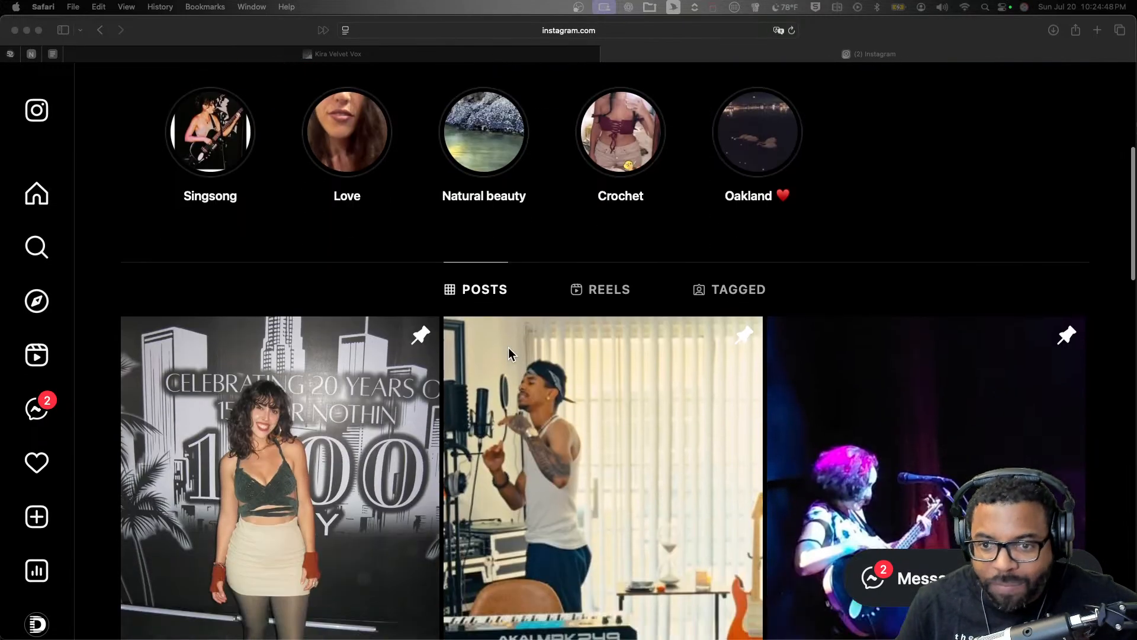
{"action": "scroll", "coordinate": [508, 347], "scroll_direction": "down", "scroll_amount": 10}
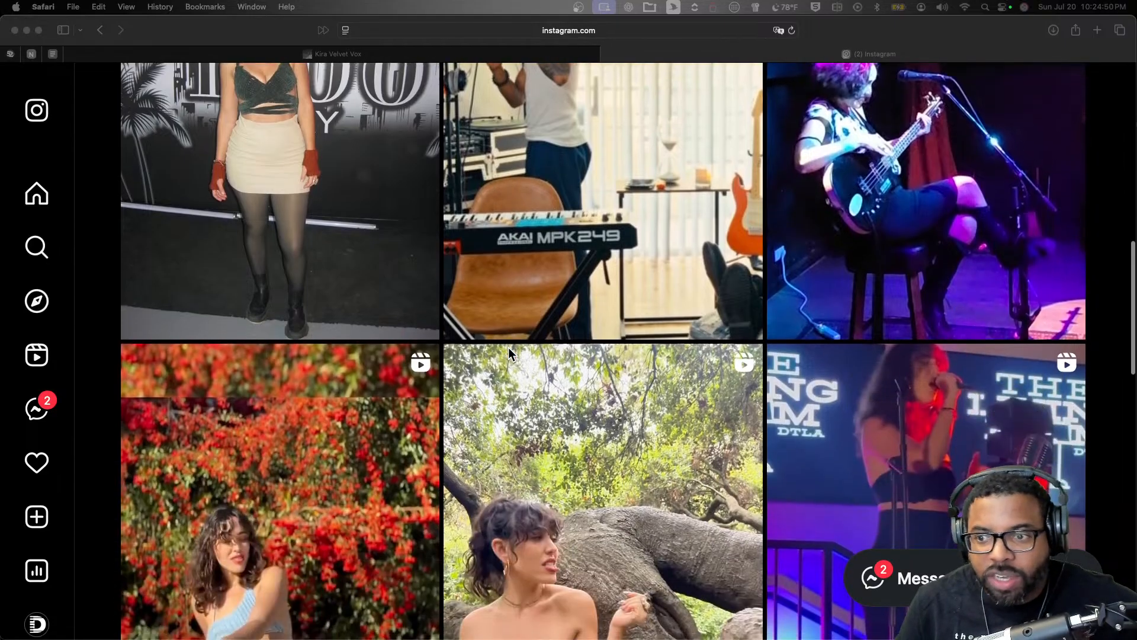
{"action": "scroll", "coordinate": [508, 347], "scroll_direction": "down", "scroll_amount": 10}
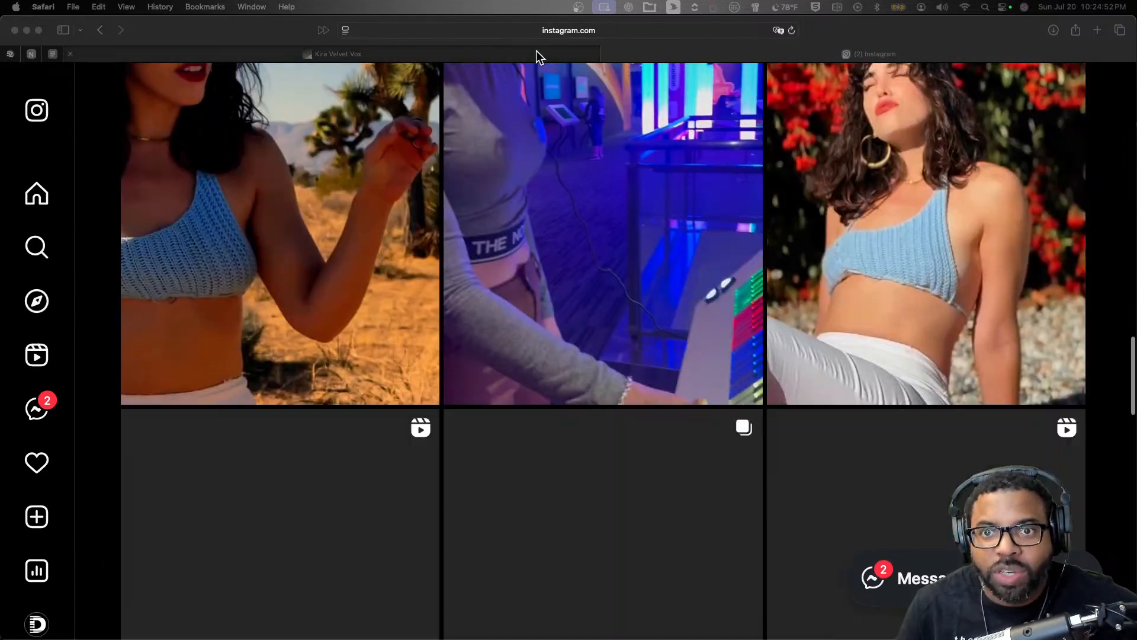
- Switch to the Kira Velvet Vox product page and review its description, audio demo and small pack options
{"action": "left_click", "coordinate": [535, 52]}
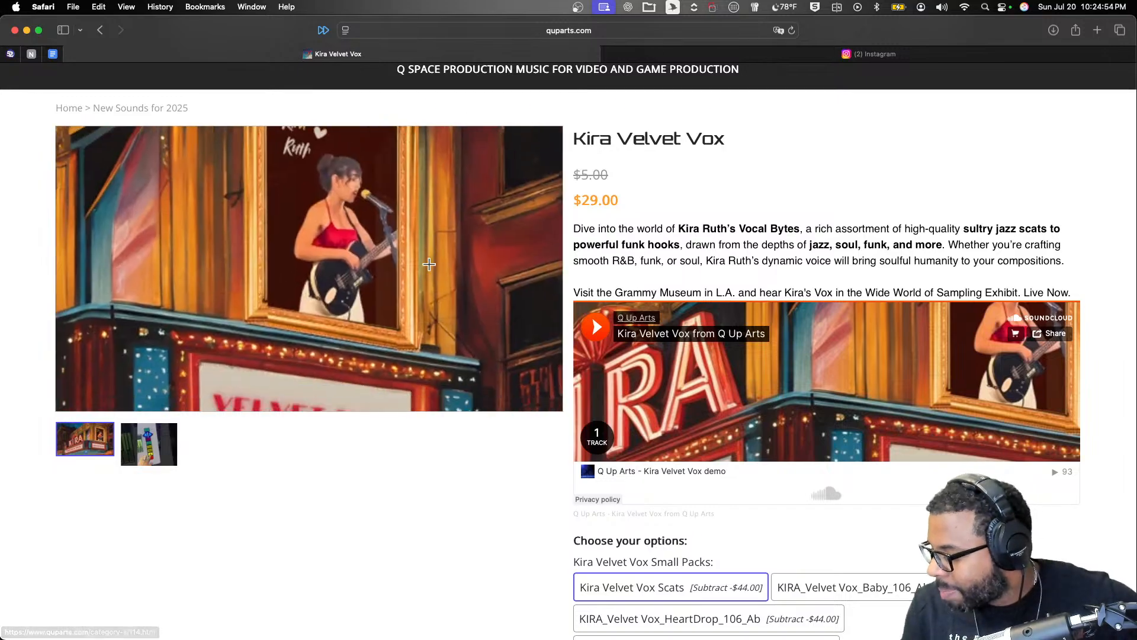
{"action": "scroll", "coordinate": [351, 276], "scroll_direction": "up", "scroll_amount": 4}
{"action": "scroll", "coordinate": [672, 356], "scroll_direction": "down", "scroll_amount": 7}
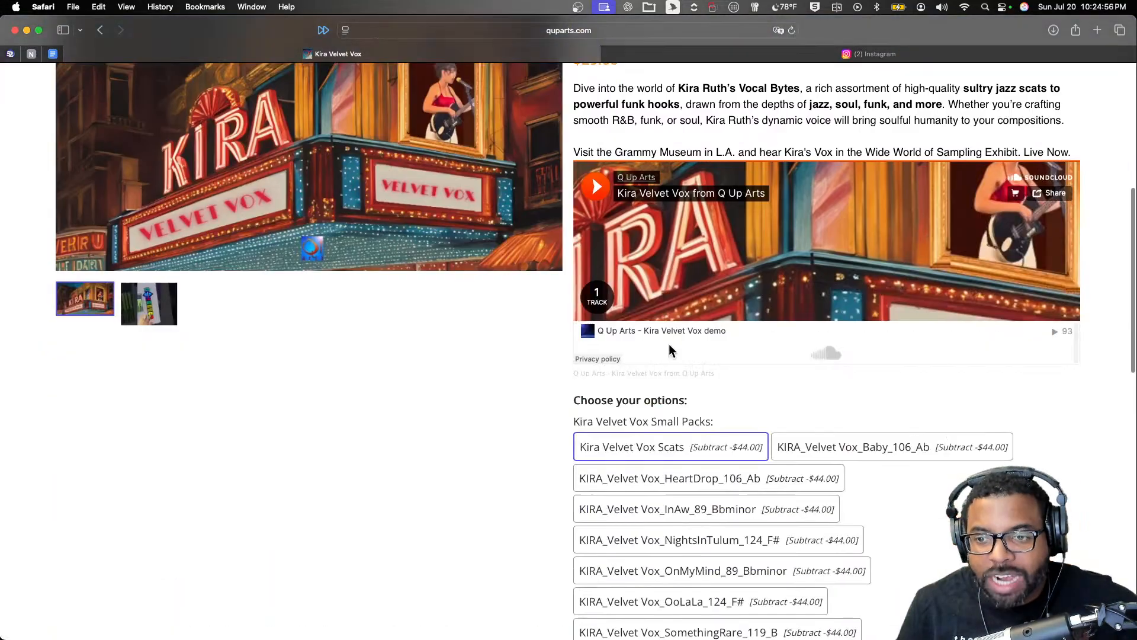
{"action": "scroll", "coordinate": [669, 344], "scroll_direction": "up", "scroll_amount": 2}
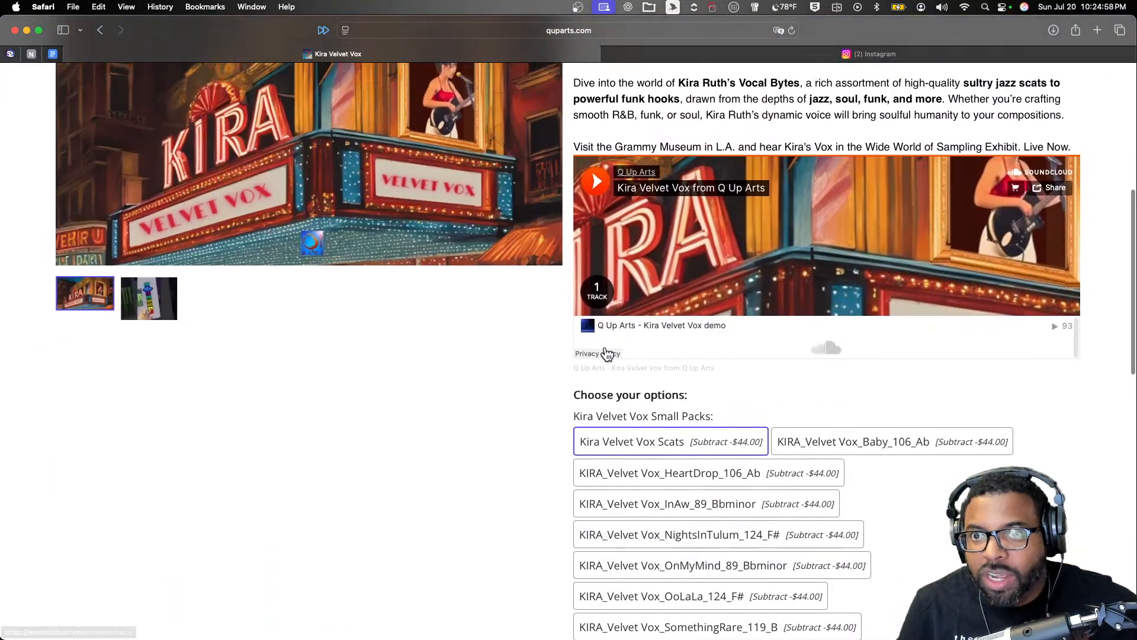
{"action": "scroll", "coordinate": [734, 240], "scroll_direction": "down", "scroll_amount": 6}
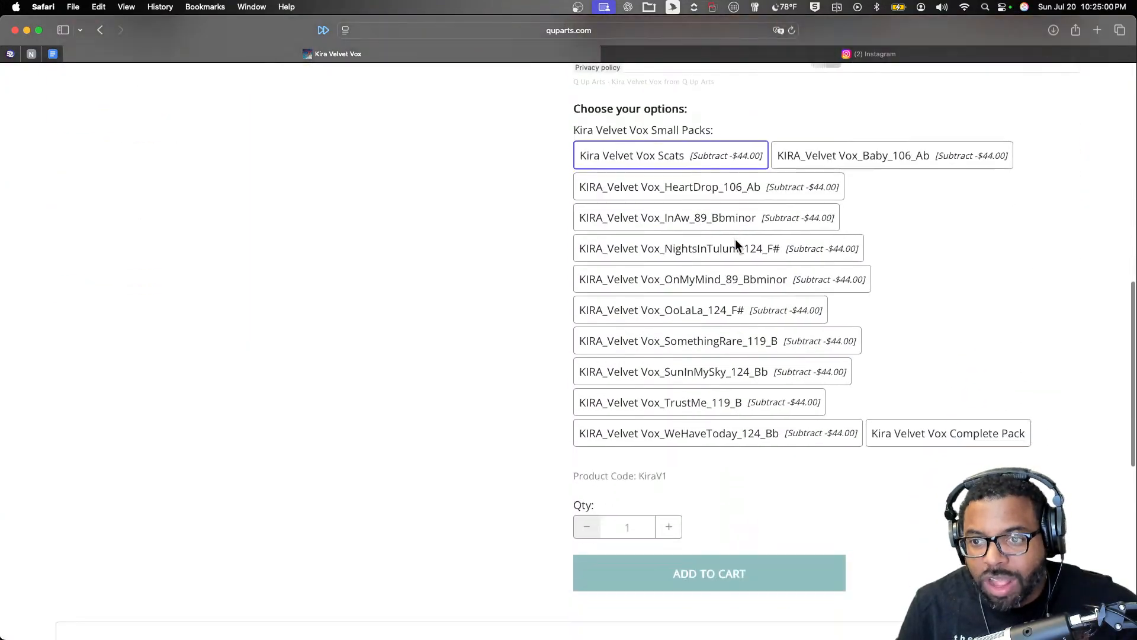
- Switch to Finder and audition several EbMaj 82bpm samples in the Kira Velvet Vox Scats folder, then collapse their subfolder
{"action": "key", "text": "super+Tab"}
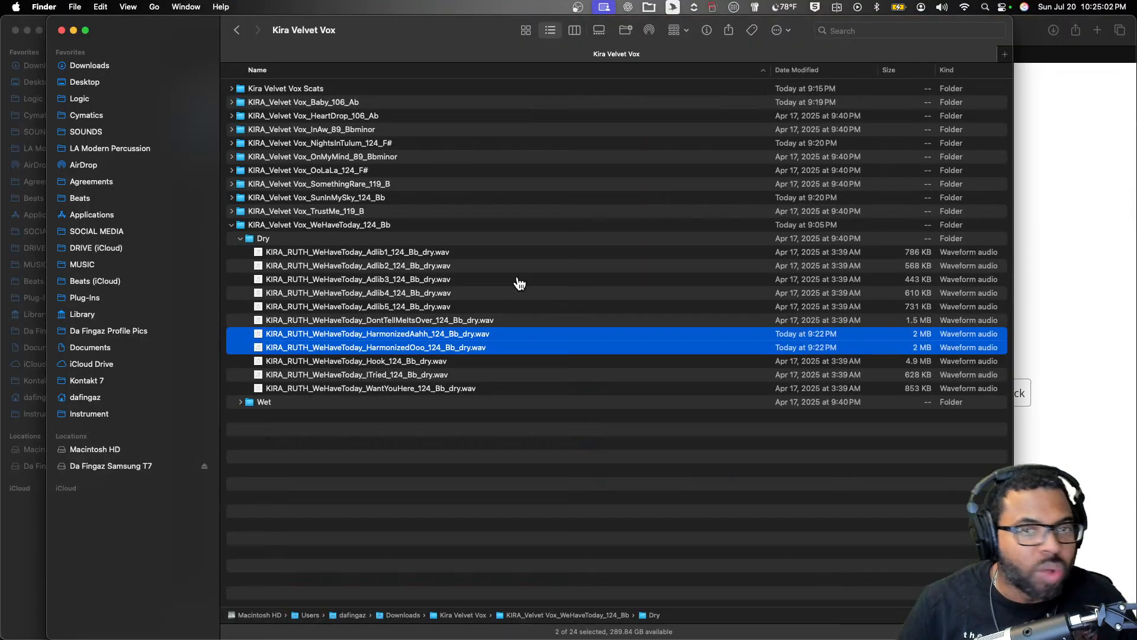
{"action": "left_click", "coordinate": [230, 226]}
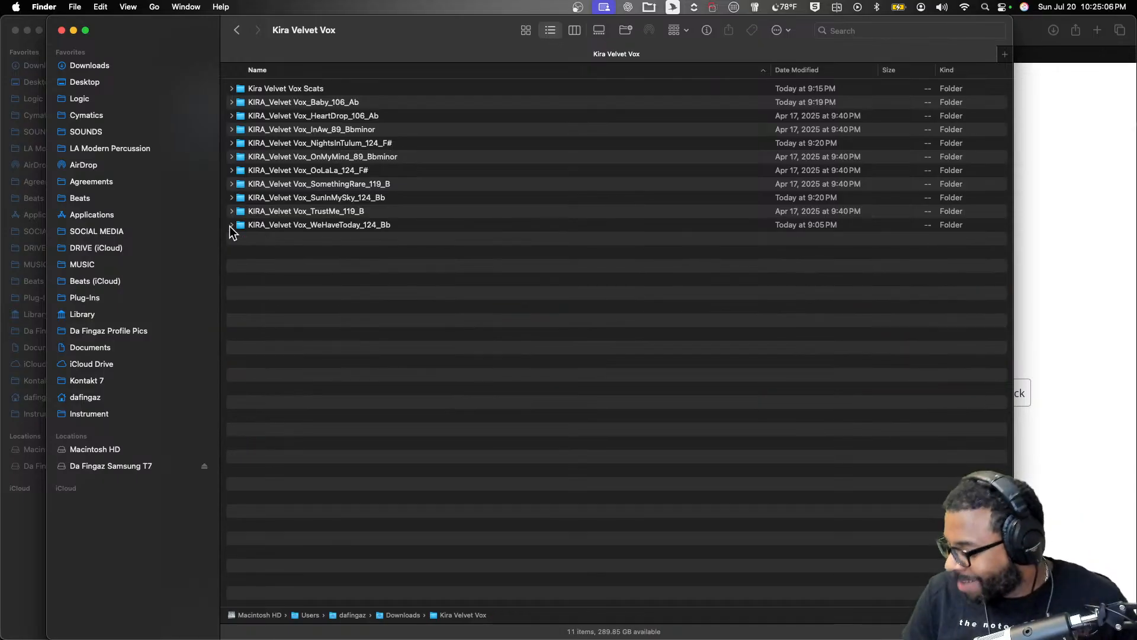
{"action": "left_click", "coordinate": [231, 88]}
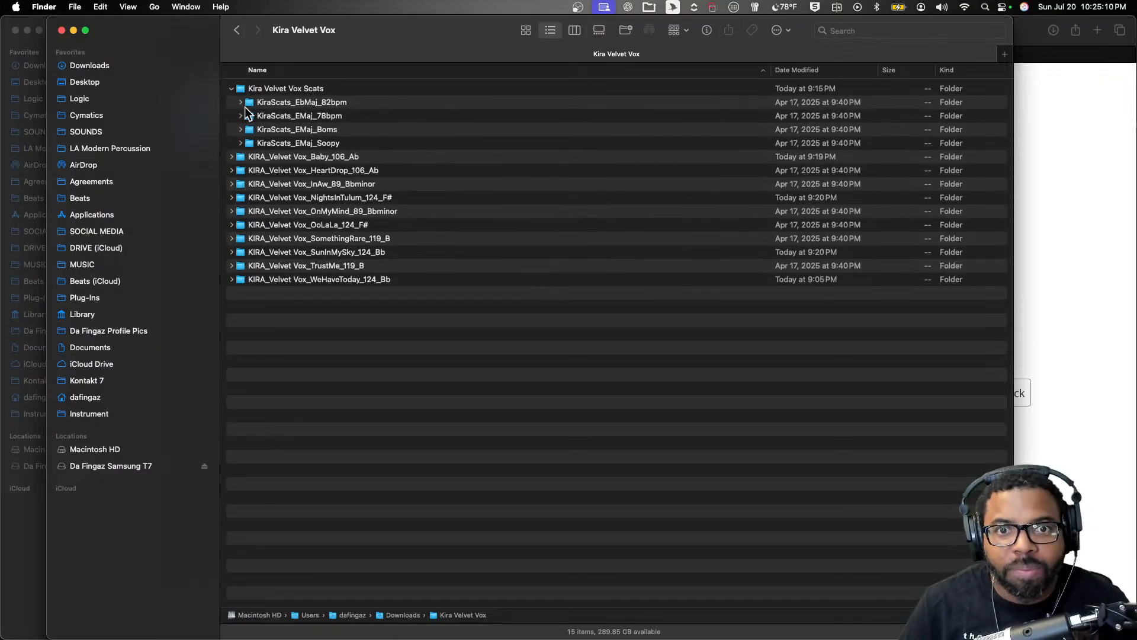
{"action": "left_click", "coordinate": [241, 102]}
{"action": "left_click", "coordinate": [327, 134]}
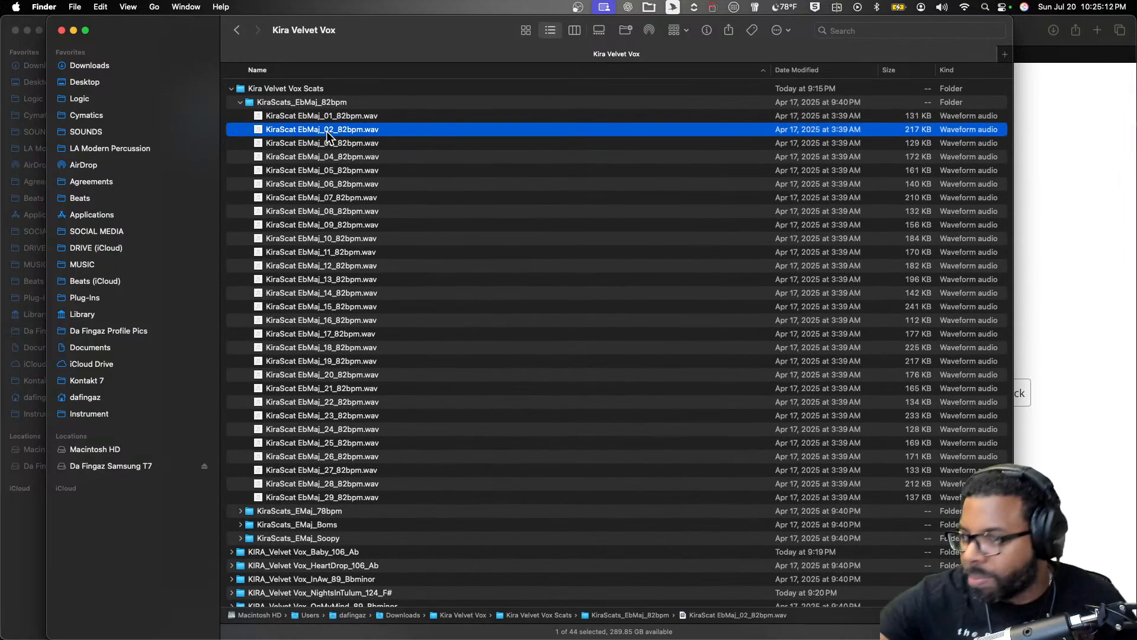
{"action": "key", "text": "space"}
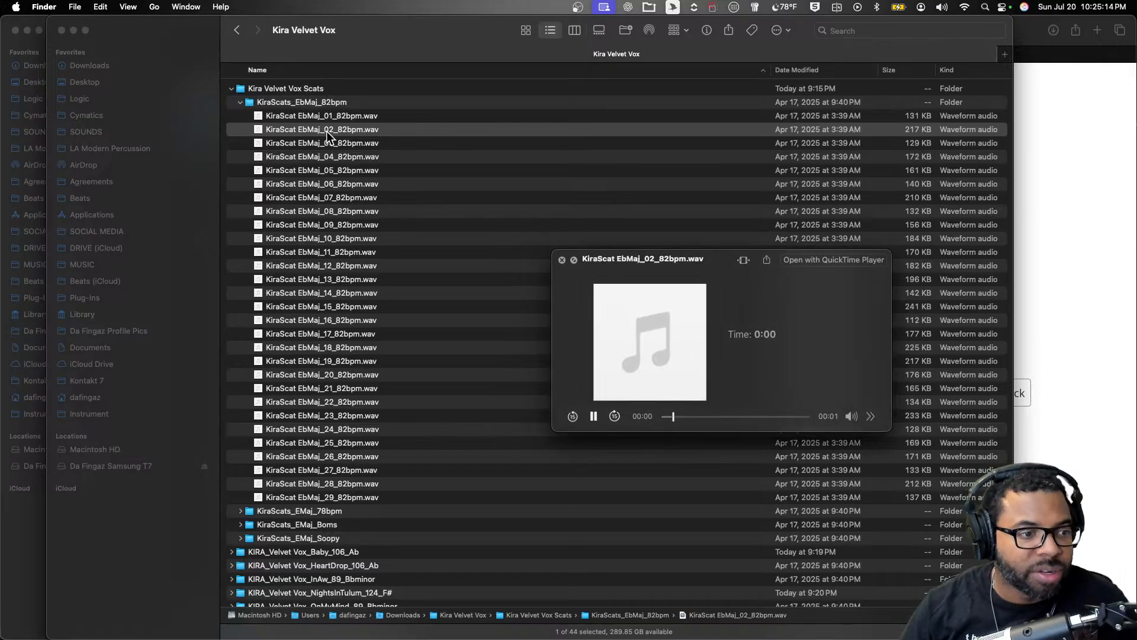
{"action": "key", "text": "Down"}
{"action": "key", "text": "Down"}
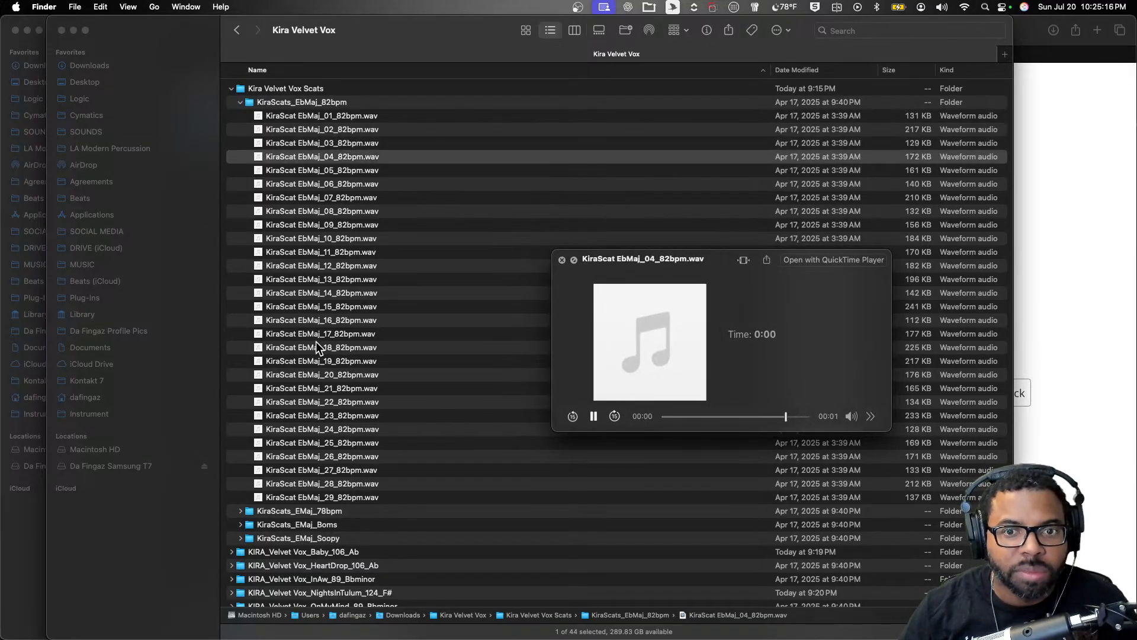
{"action": "left_click", "coordinate": [315, 341]}
{"action": "left_click", "coordinate": [240, 102]}
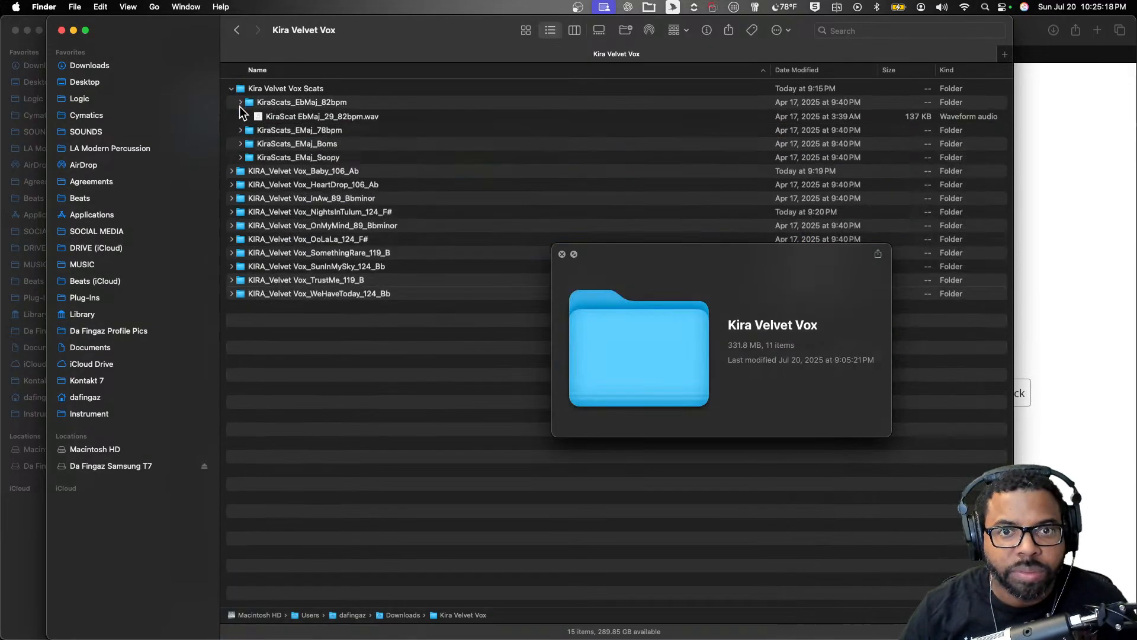
- Preview the BomBom samples in KiraScats_EMaj_Boms from EMaj.5 onward, then collapse the Kira Velvet Vox Scats folder
{"action": "left_click", "coordinate": [241, 129]}
{"action": "left_click", "coordinate": [290, 168]}
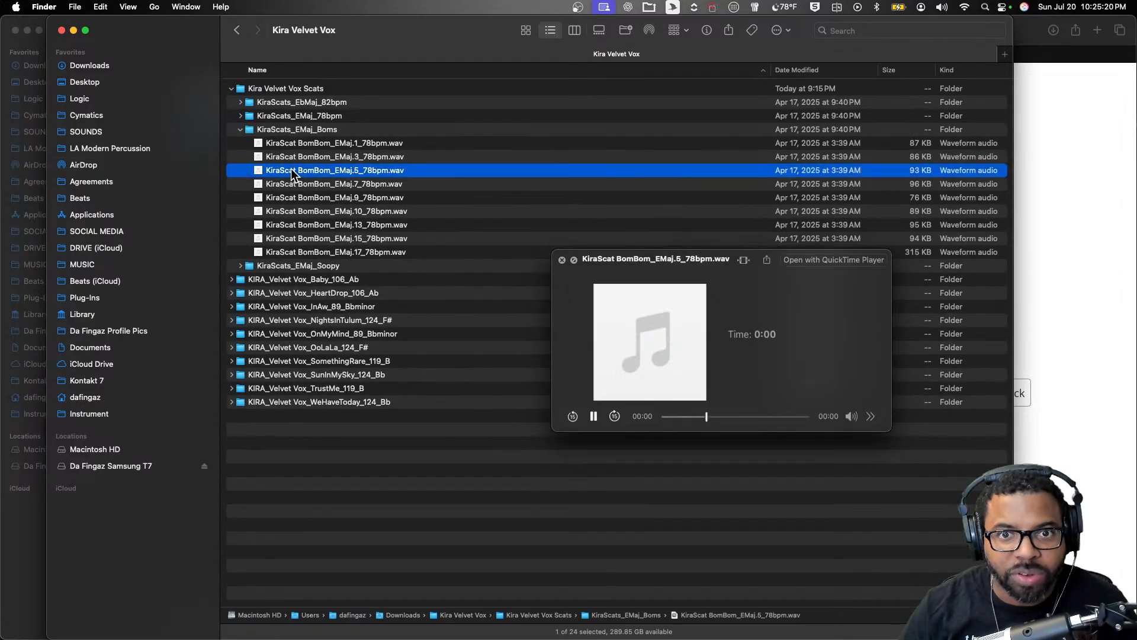
{"action": "key", "text": "Down"}
{"action": "key", "text": "Down"}
{"action": "key", "text": "Down"}
{"action": "key", "text": "Down"}
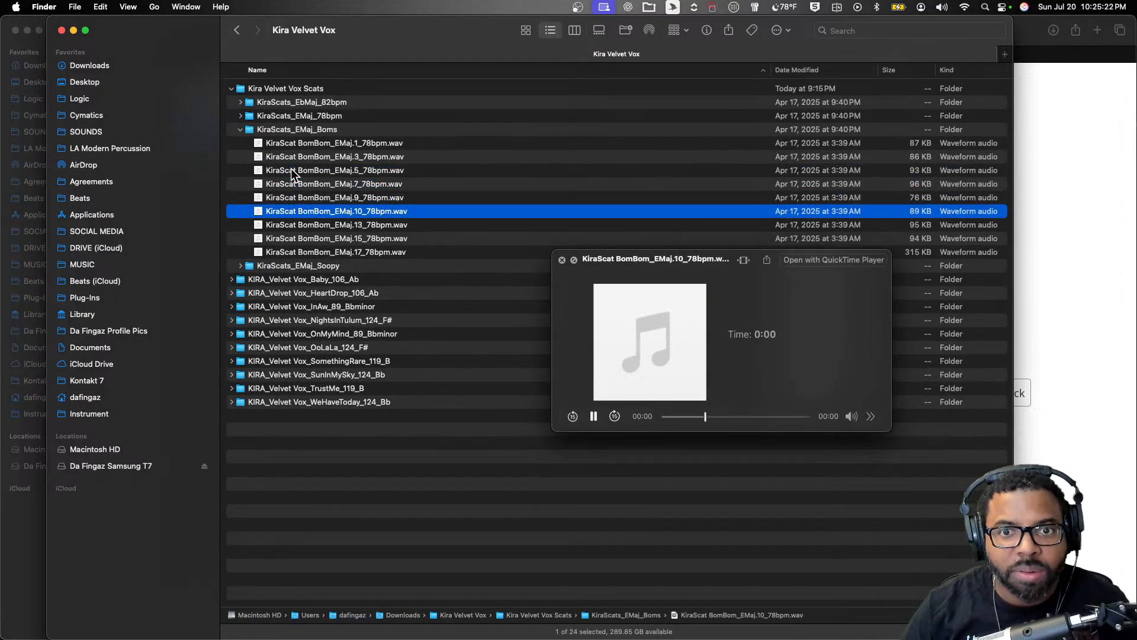
{"action": "left_click", "coordinate": [239, 129]}
{"action": "left_click", "coordinate": [231, 89]}
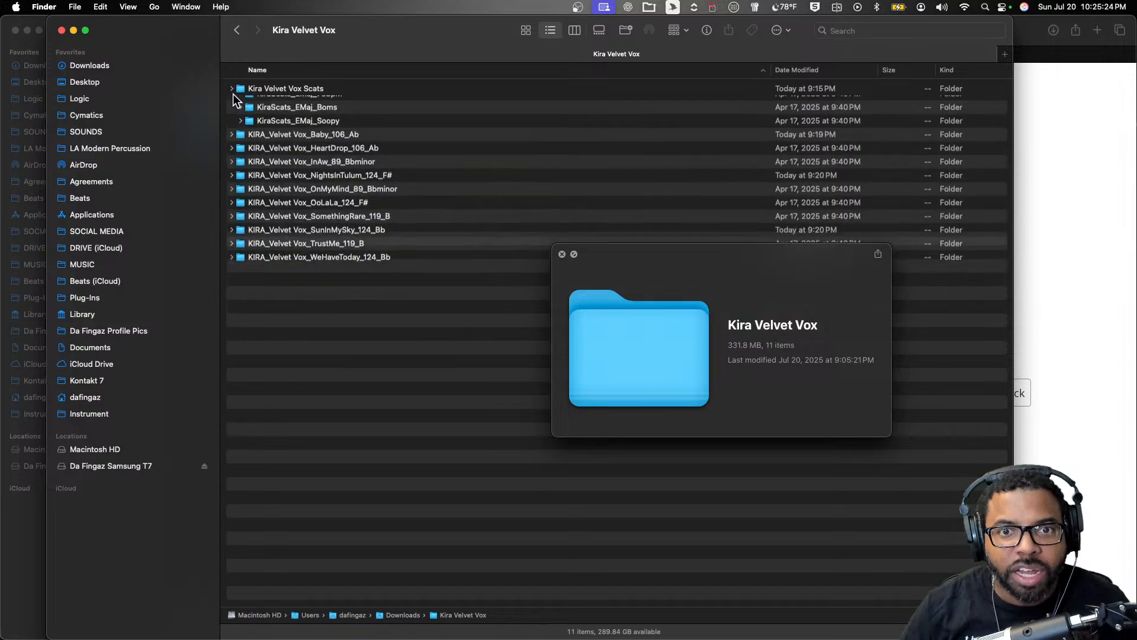
- Audition the dry NaNaNa, OoAhOo and OoAhOoStacked samples in the KIRA_Velvet Vox_Baby_106_Ab folder
{"action": "left_click", "coordinate": [232, 102]}
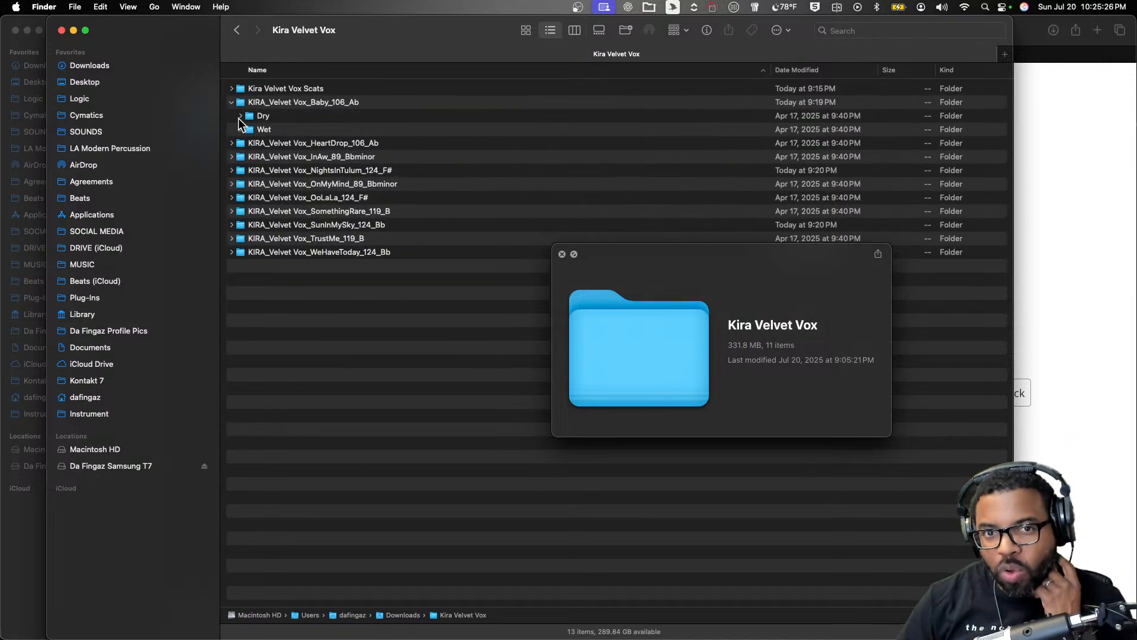
{"action": "left_click", "coordinate": [240, 115]}
{"action": "left_click", "coordinate": [286, 131]}
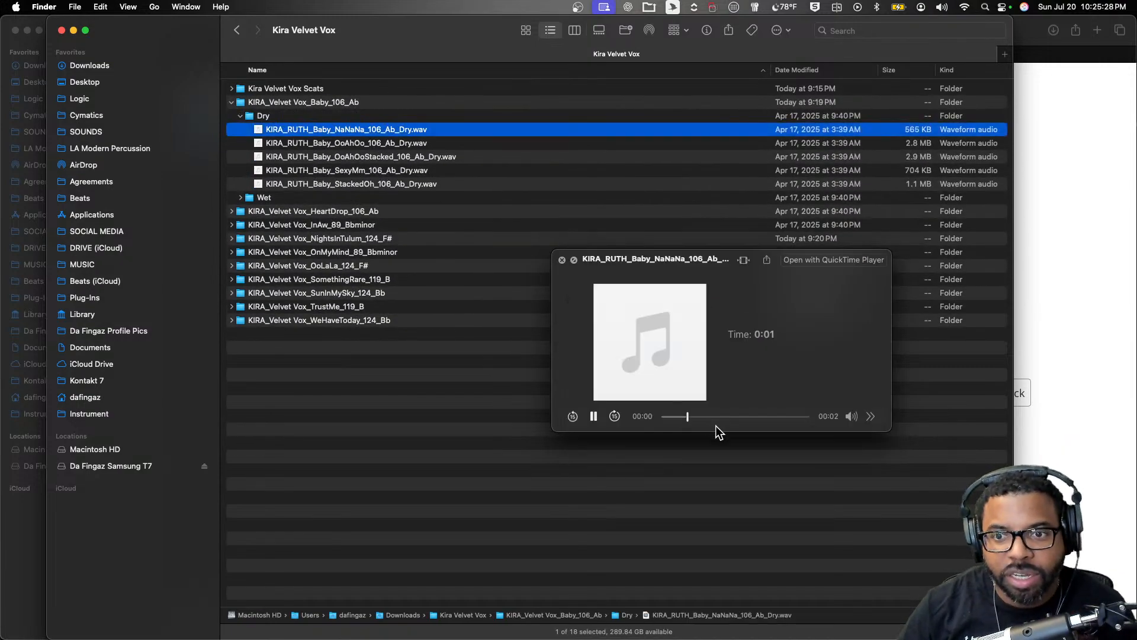
{"action": "key", "text": "Down"}
{"action": "key", "text": "Down"}
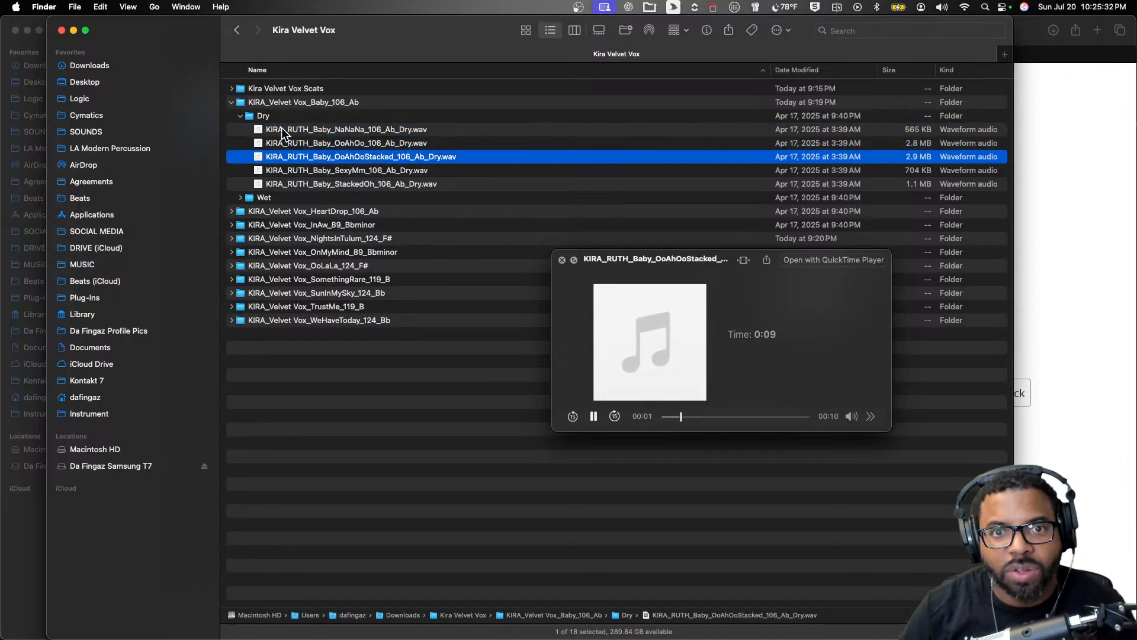
{"action": "left_click", "coordinate": [241, 116]}
- Audition the wet SexyMm and OoAhOoStacked samples of the Baby_106_Ab pack, then collapse the pack folder
{"action": "left_click", "coordinate": [240, 129]}
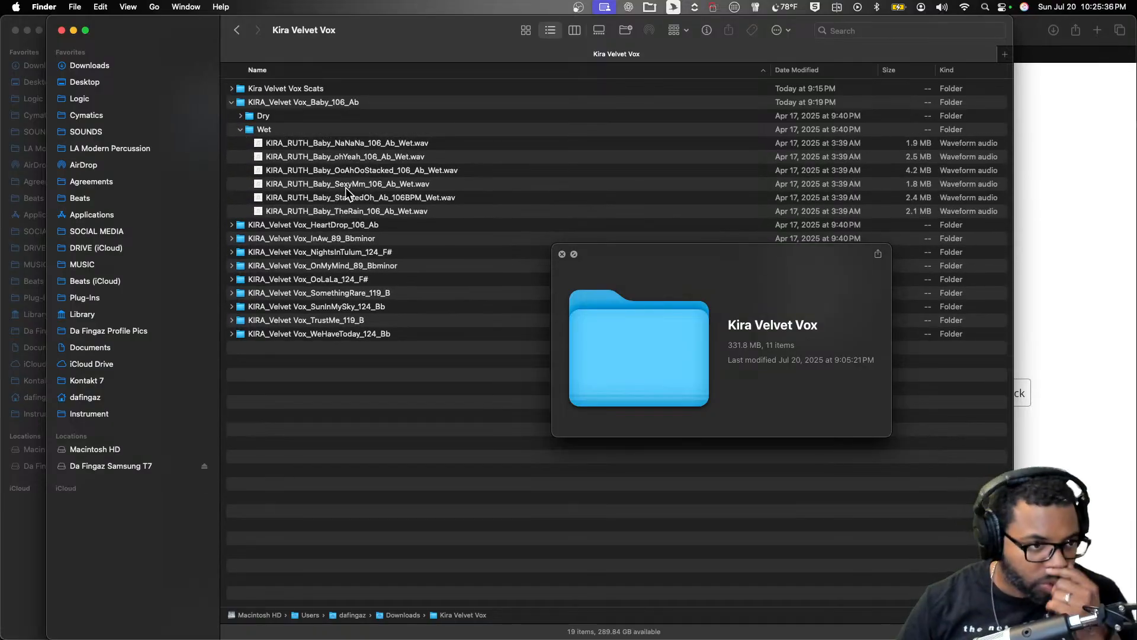
{"action": "left_click", "coordinate": [346, 187]}
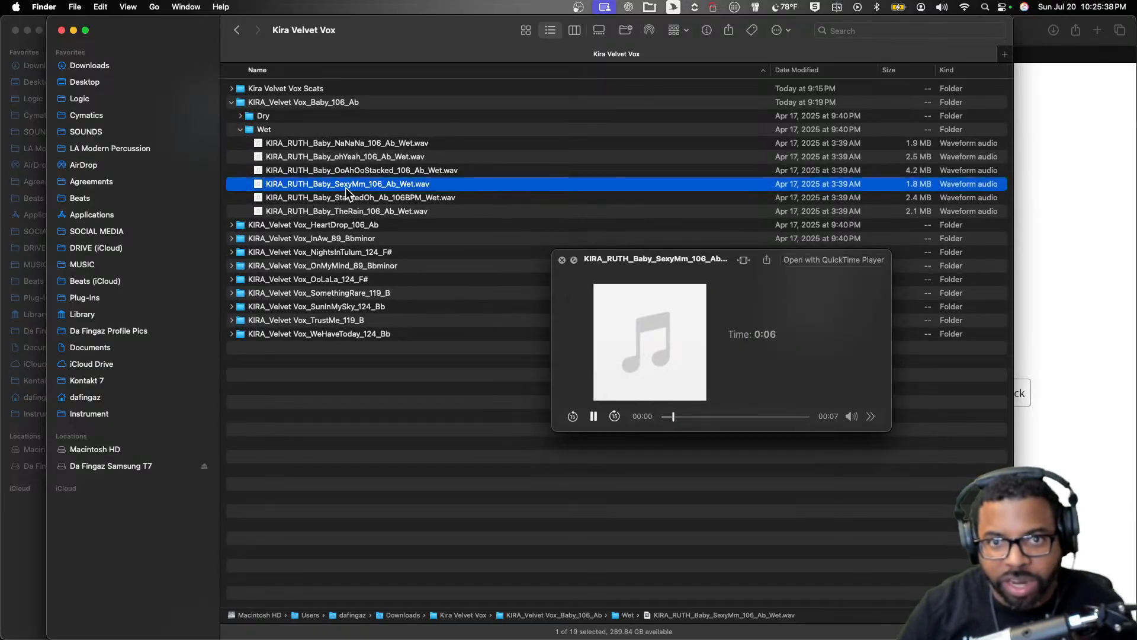
{"action": "key", "text": "Up"}
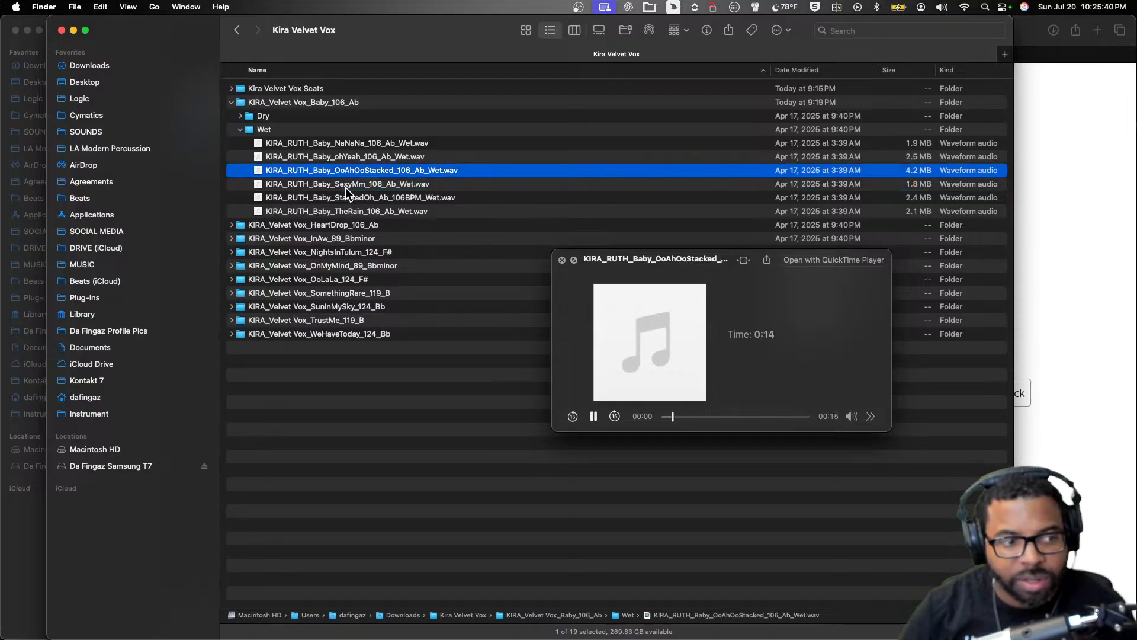
{"action": "key", "text": "space"}
{"action": "key", "text": "space"}
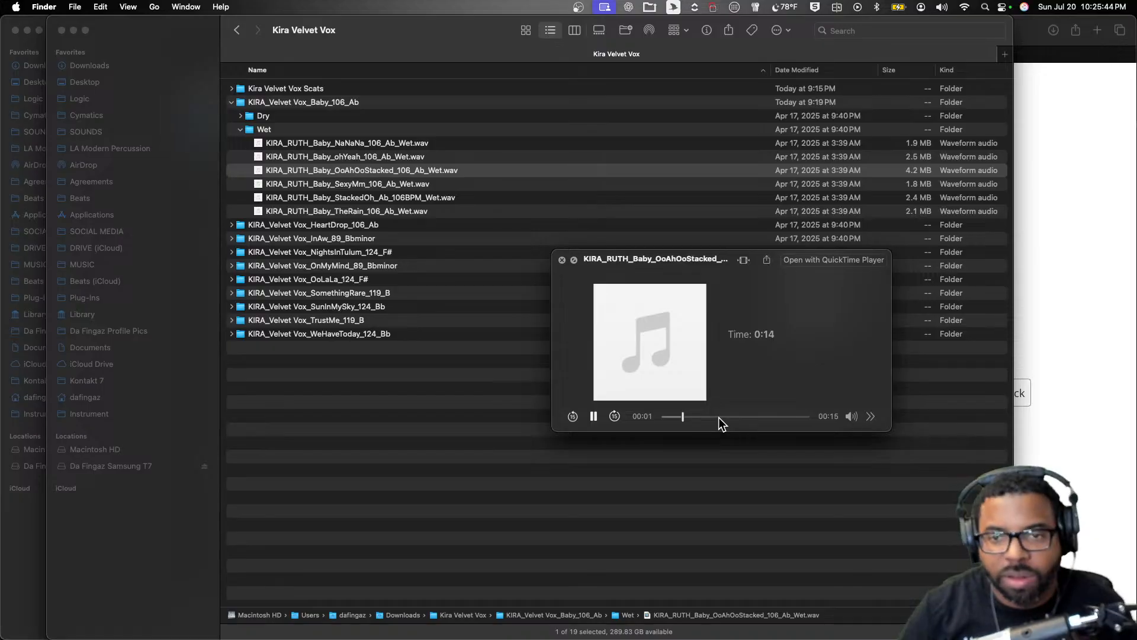
{"action": "left_click", "coordinate": [231, 103]}
- Open the Dry subfolder of KIRA_Velvet Vox_HeartDrop_106_Ab and preview its HaOh and Mmm samples
{"action": "left_click", "coordinate": [232, 116]}
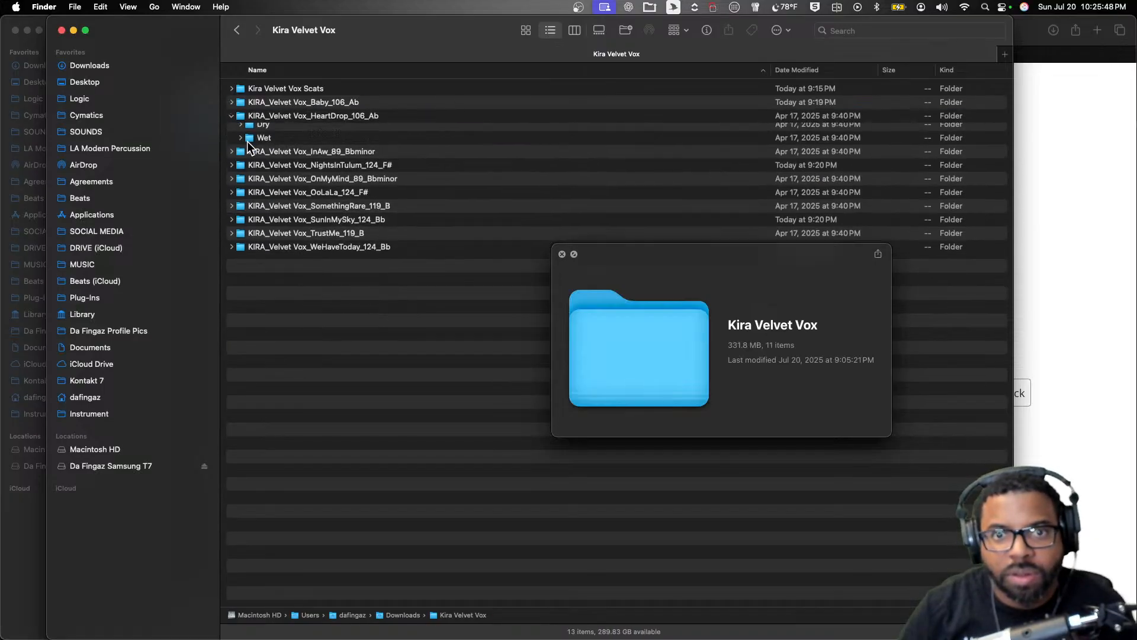
{"action": "left_click", "coordinate": [240, 130]}
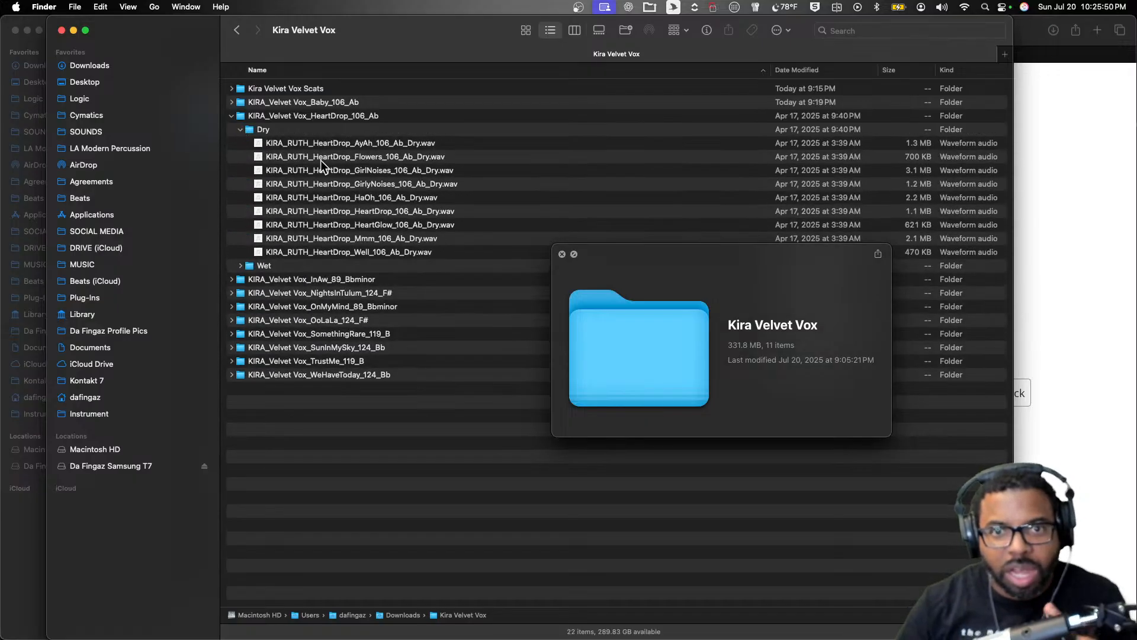
{"action": "left_click", "coordinate": [366, 198]}
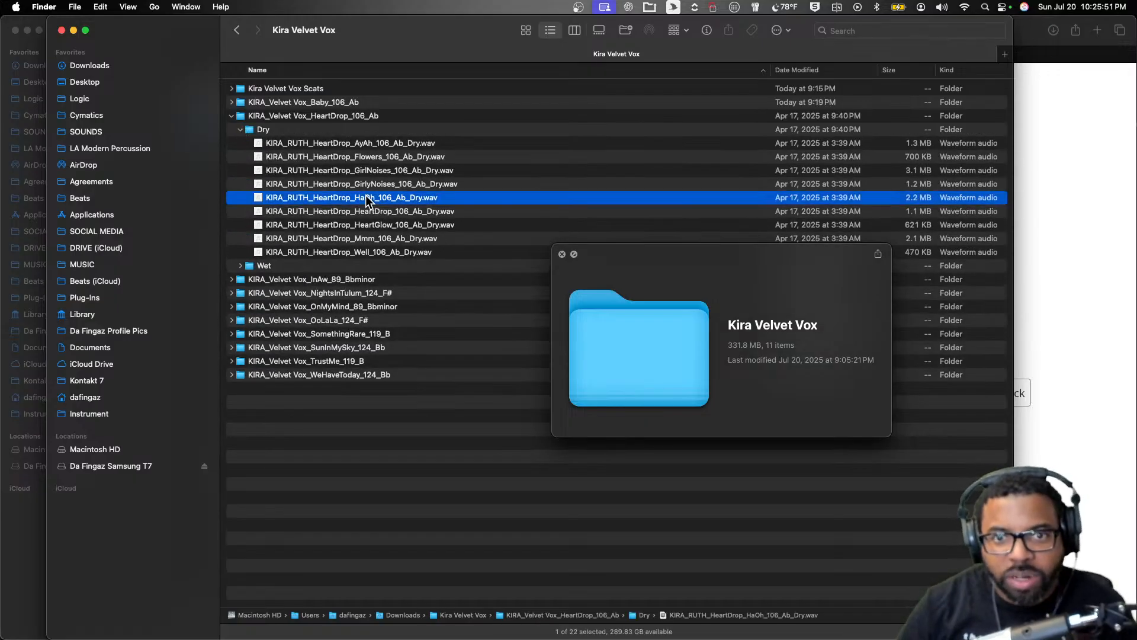
{"action": "left_click", "coordinate": [325, 238]}
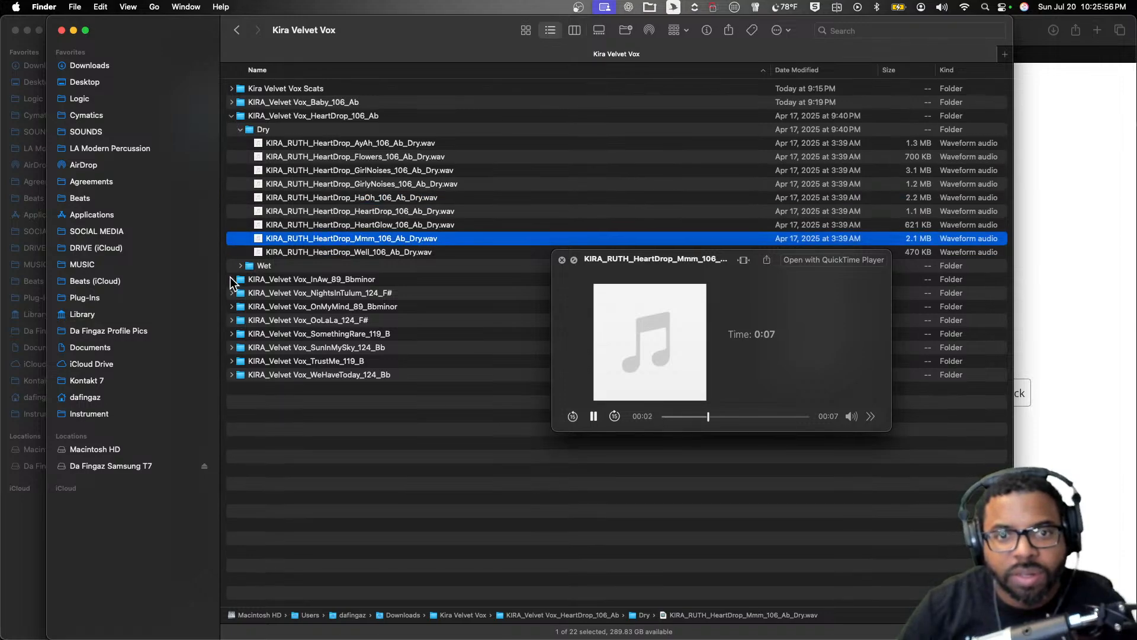
- Audition the wet DoWeDo and ImInAwStacked samples in KIRA_Velvet Vox_InAw_89_Bbminor, collapsing the HeartDrop folder along the way
{"action": "left_click", "coordinate": [232, 280]}
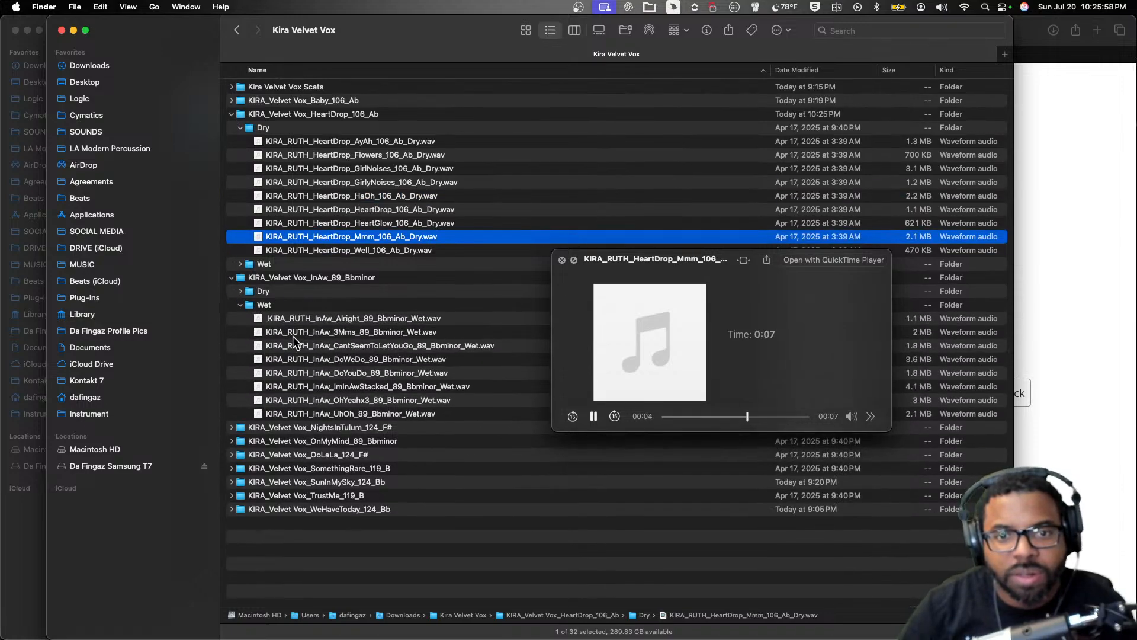
{"action": "left_click", "coordinate": [337, 364]}
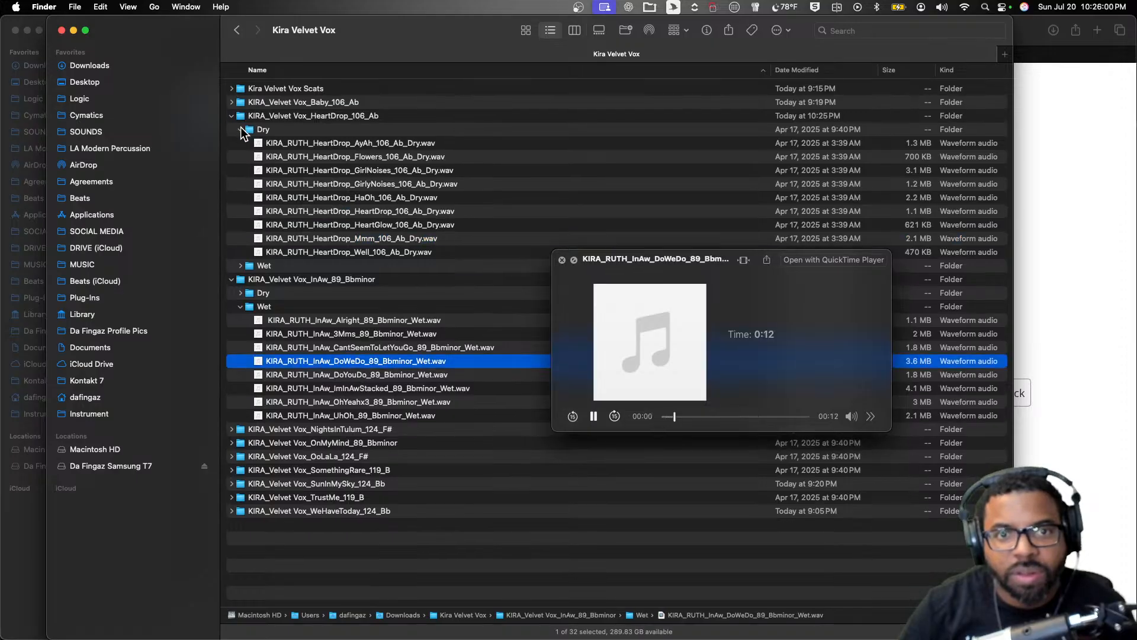
{"action": "left_click", "coordinate": [241, 130]}
{"action": "left_click", "coordinate": [231, 116]}
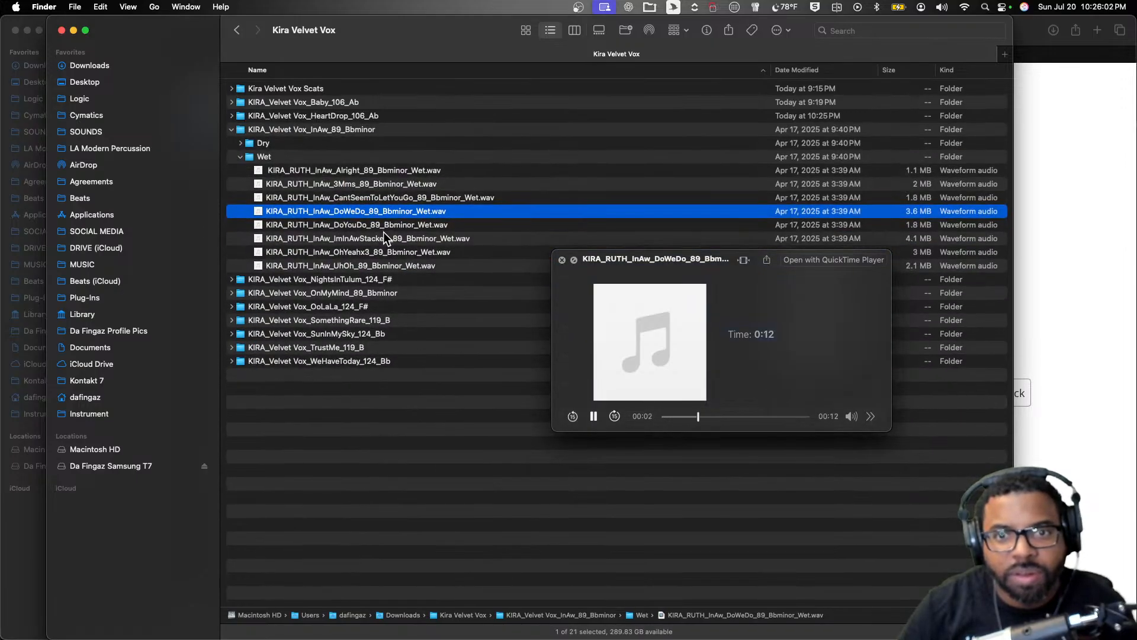
{"action": "left_click", "coordinate": [385, 235]}
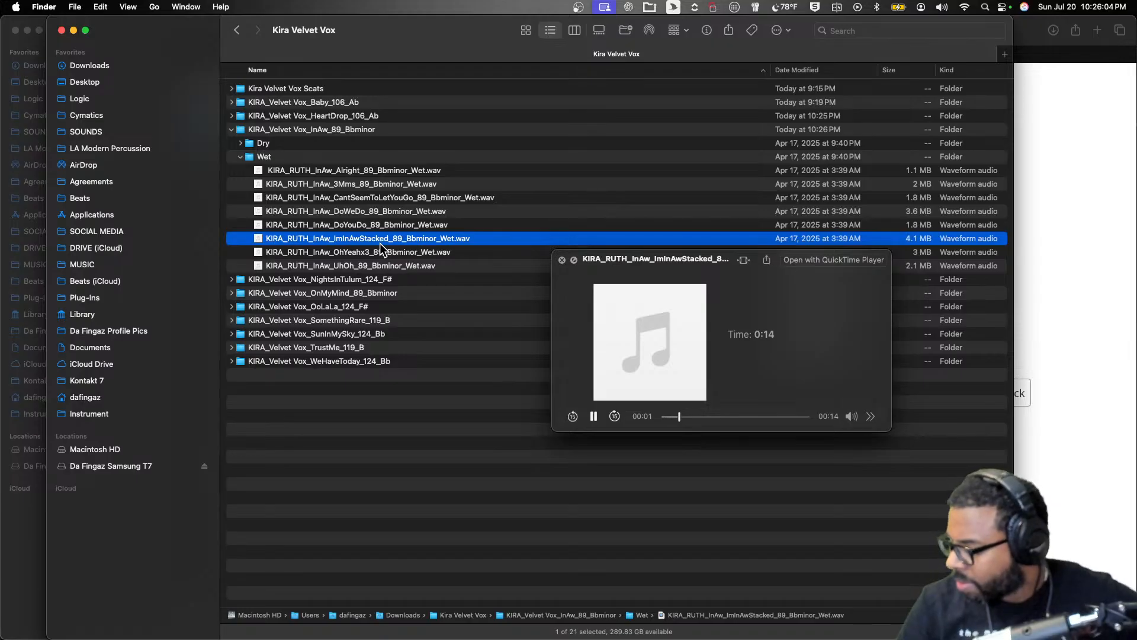
{"action": "left_click", "coordinate": [241, 156]}
- Open the Dry subfolder of KIRA_Velvet Vox_OoLaLa_124_F# and preview the HoHoHo sample
{"action": "left_click", "coordinate": [232, 198]}
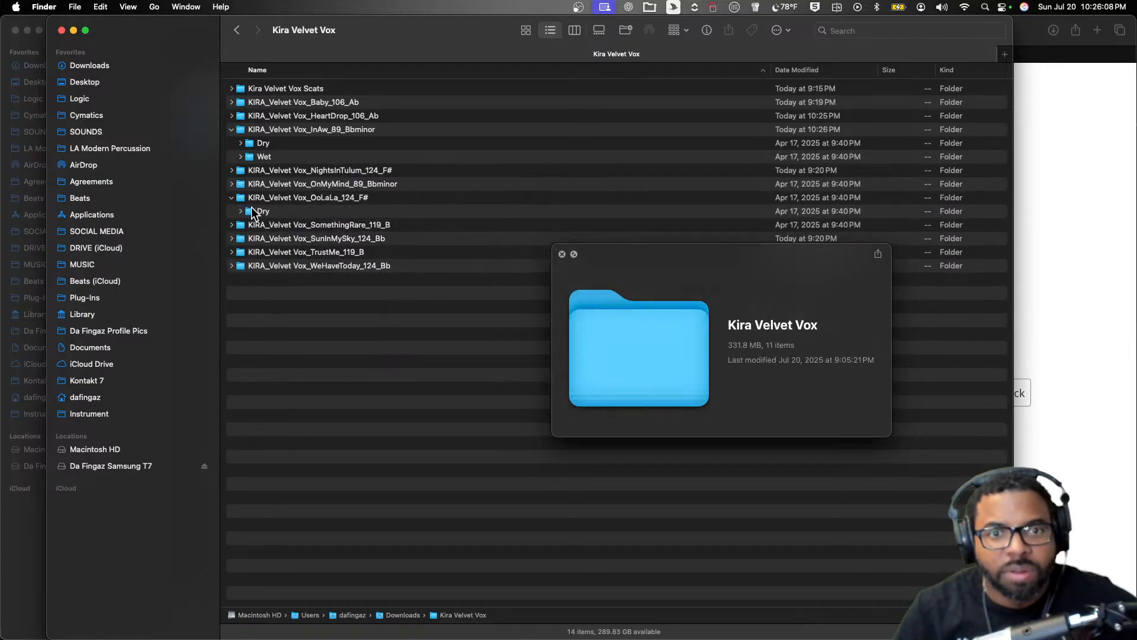
{"action": "left_click", "coordinate": [240, 212]}
{"action": "left_click", "coordinate": [298, 265]}
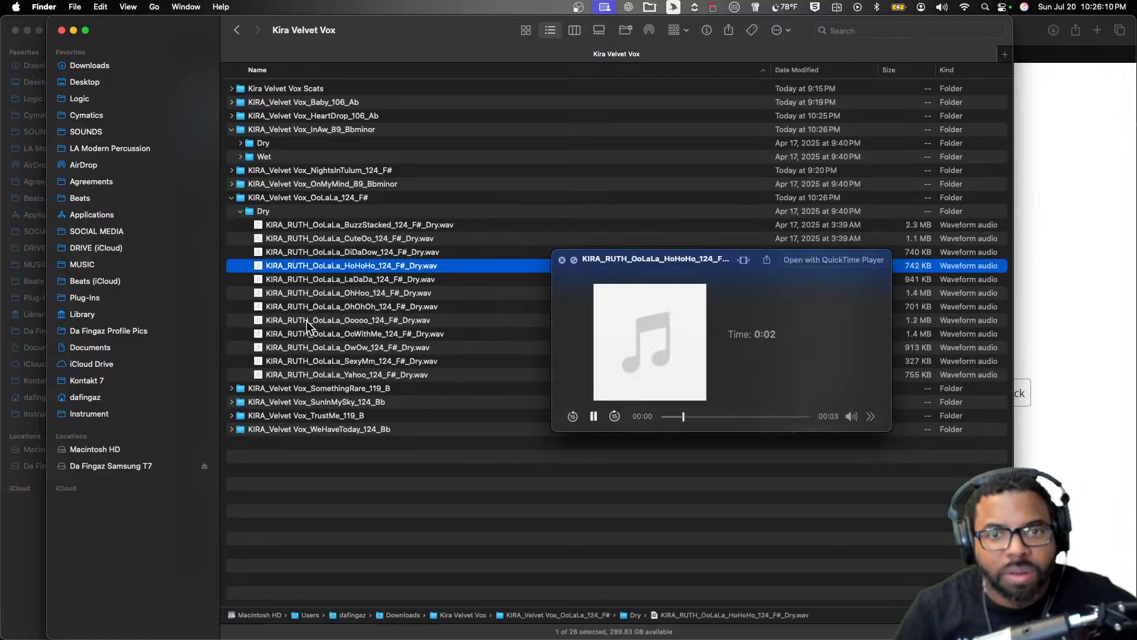
- Audition the dry OoWithMe sample of the OoLaLa_124_F# pack and collapse the pack folder
{"action": "left_click", "coordinate": [347, 334]}
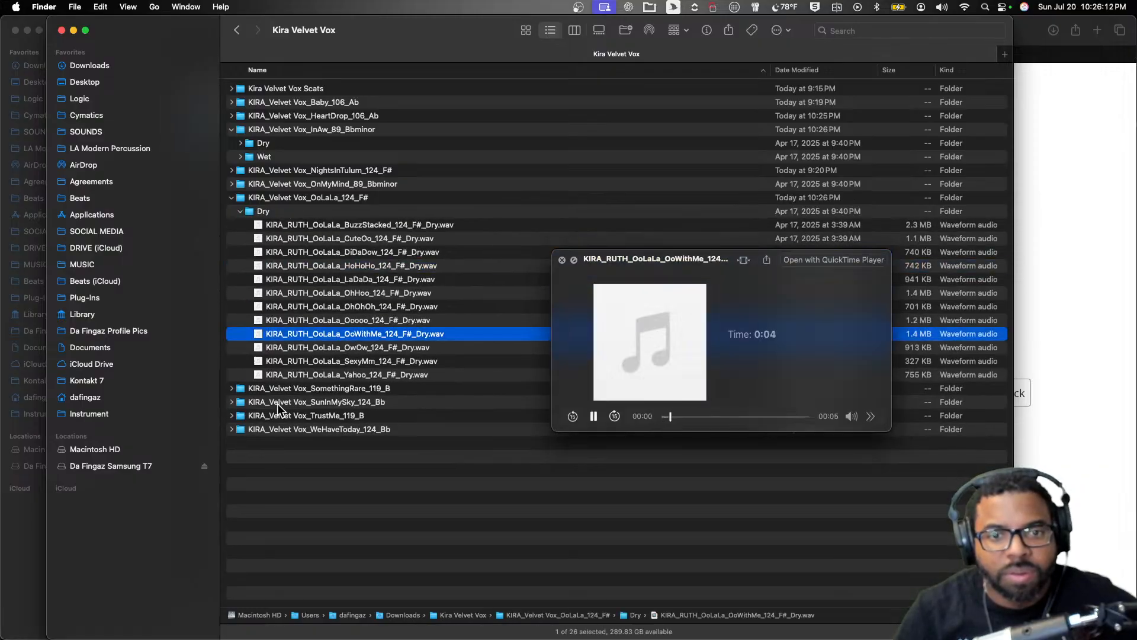
{"action": "left_click", "coordinate": [232, 198]}
- Audition the wet LaLaLaLa and YoureWorthIt samples of KIRA_Velvet Vox_SomethingRare_119_B, then collapse the pack folder
{"action": "left_click", "coordinate": [231, 211]}
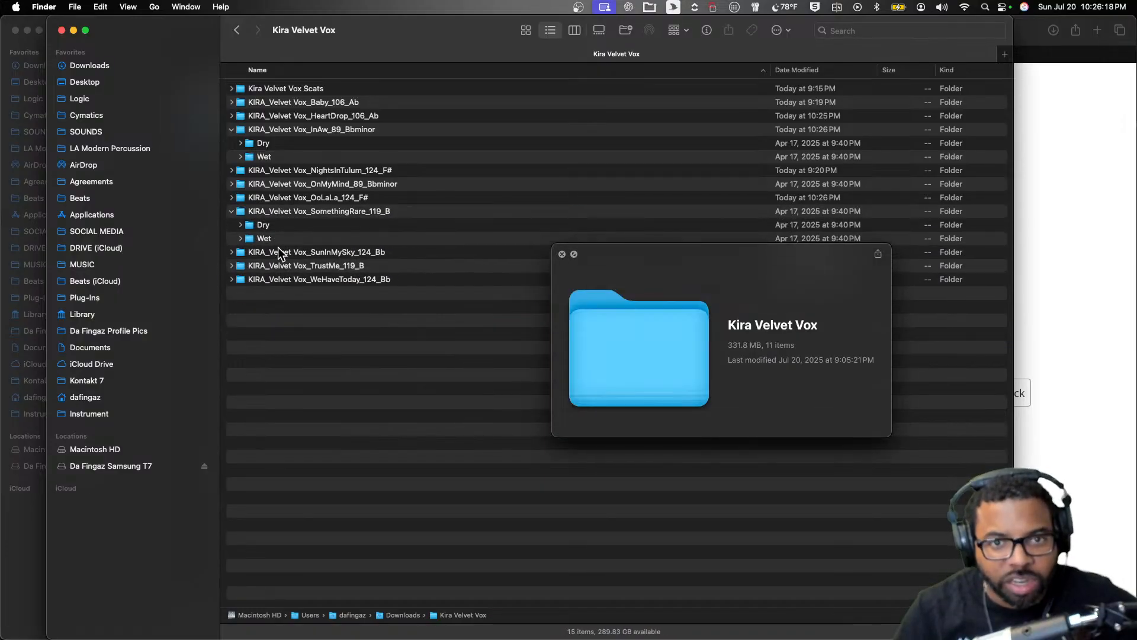
{"action": "left_click", "coordinate": [240, 238]}
{"action": "left_click", "coordinate": [310, 320]}
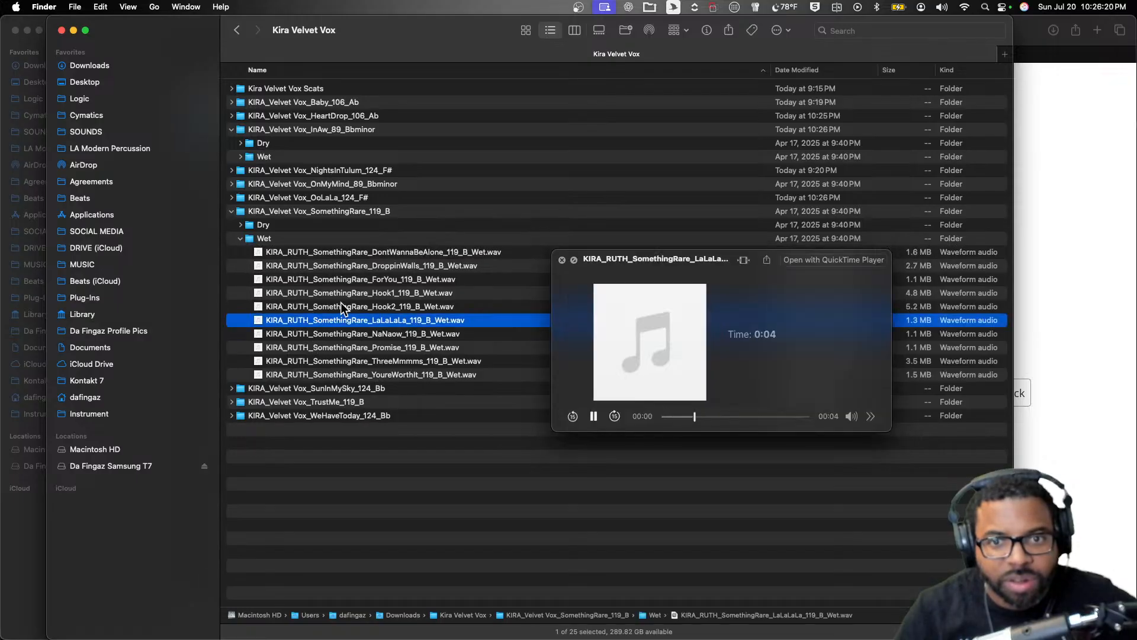
{"action": "left_click", "coordinate": [317, 371]}
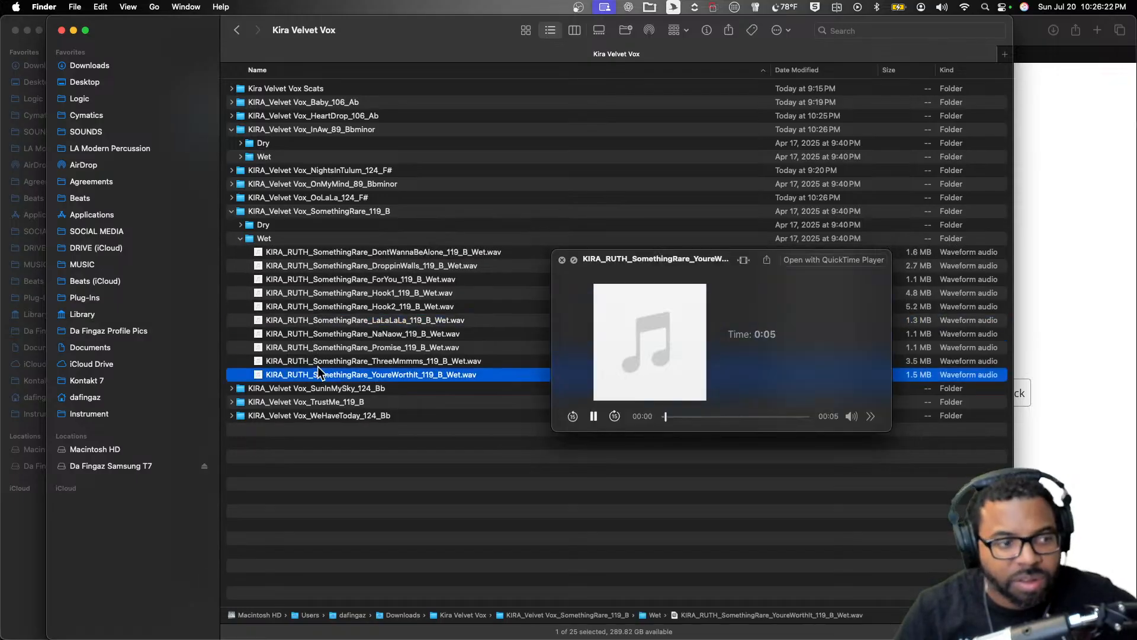
{"action": "left_click", "coordinate": [240, 237]}
{"action": "left_click", "coordinate": [226, 208]}
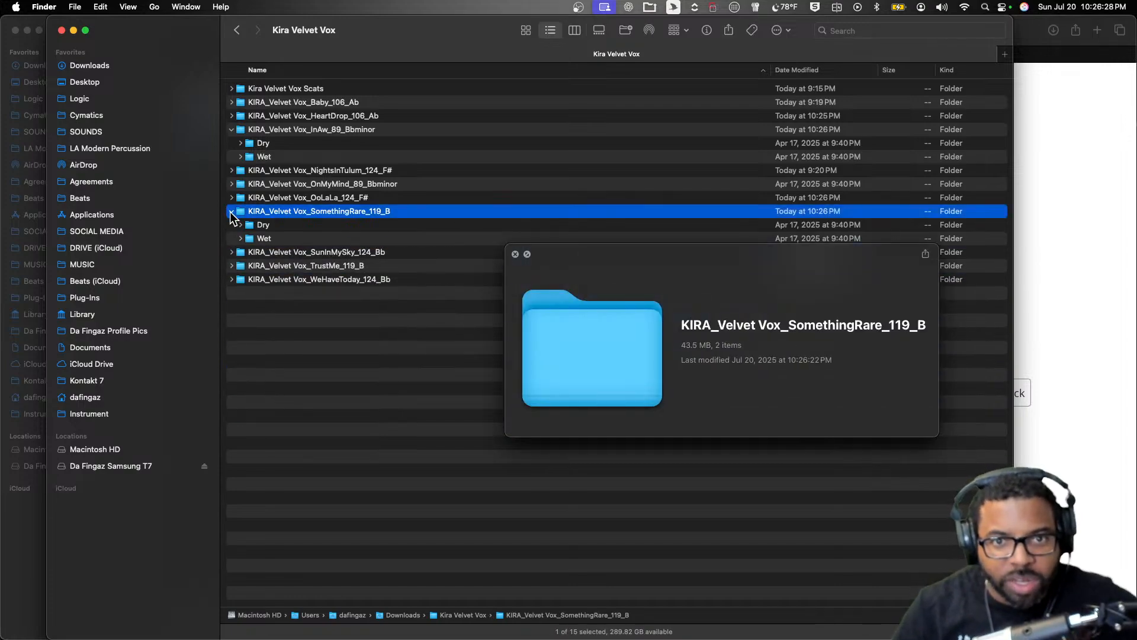
{"action": "left_click", "coordinate": [230, 211]}
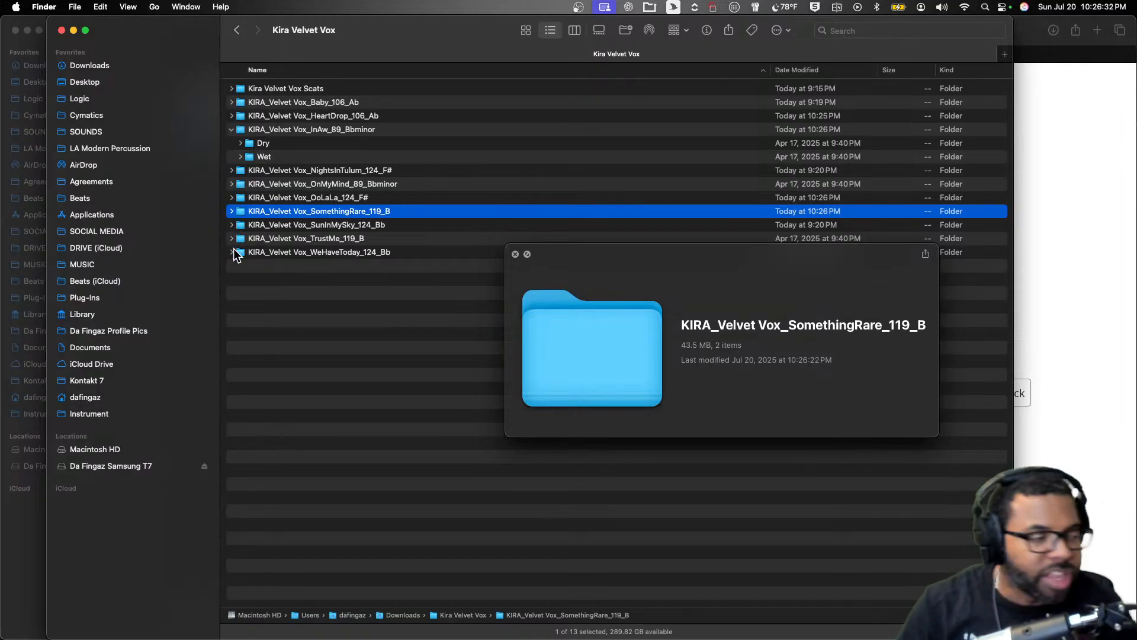
- Expand KIRA_Velvet Vox_WeHaveToday_124_Bb, audition its dry HarmonizedAahh and HarmonizedOoo samples, and close the preview
{"action": "key", "text": "super+Tab"}
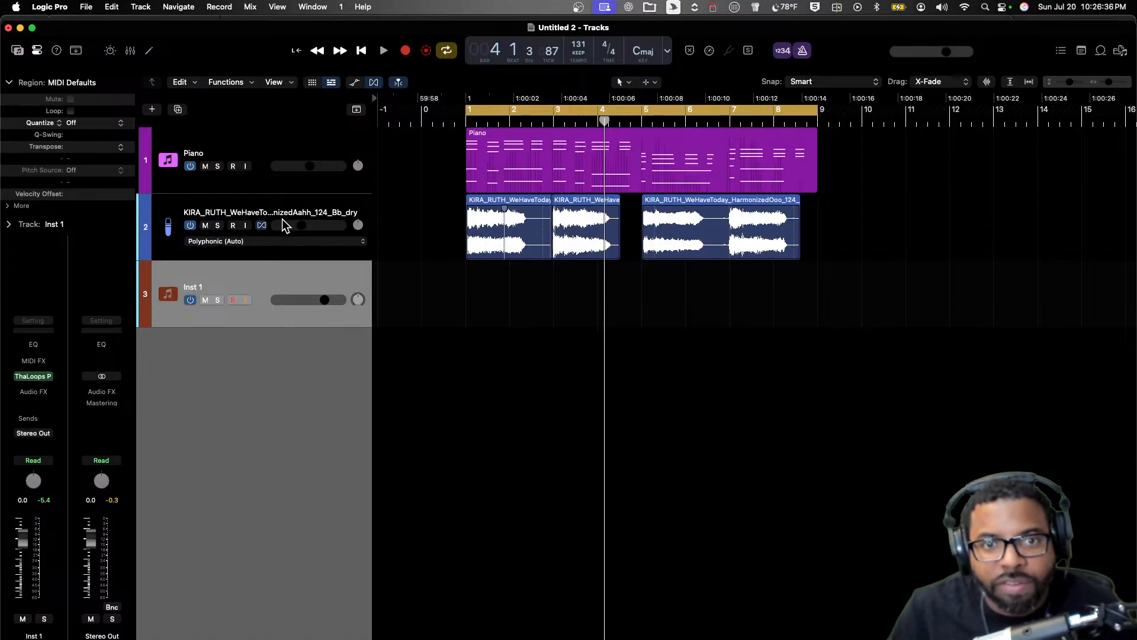
{"action": "key", "text": "super+Tab"}
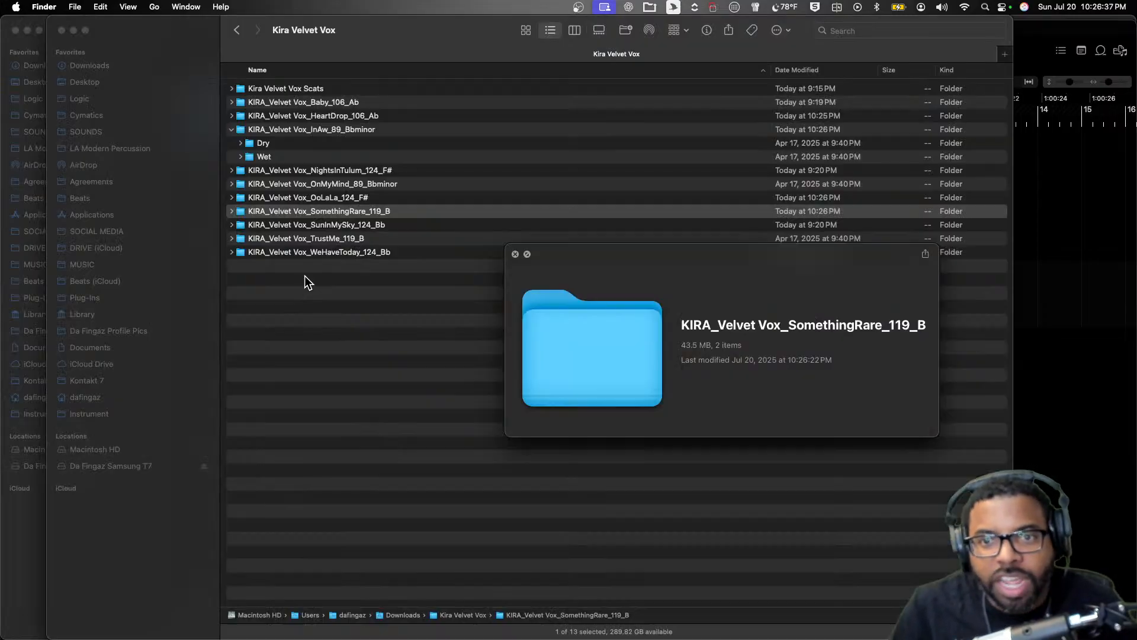
{"action": "left_click", "coordinate": [232, 252]}
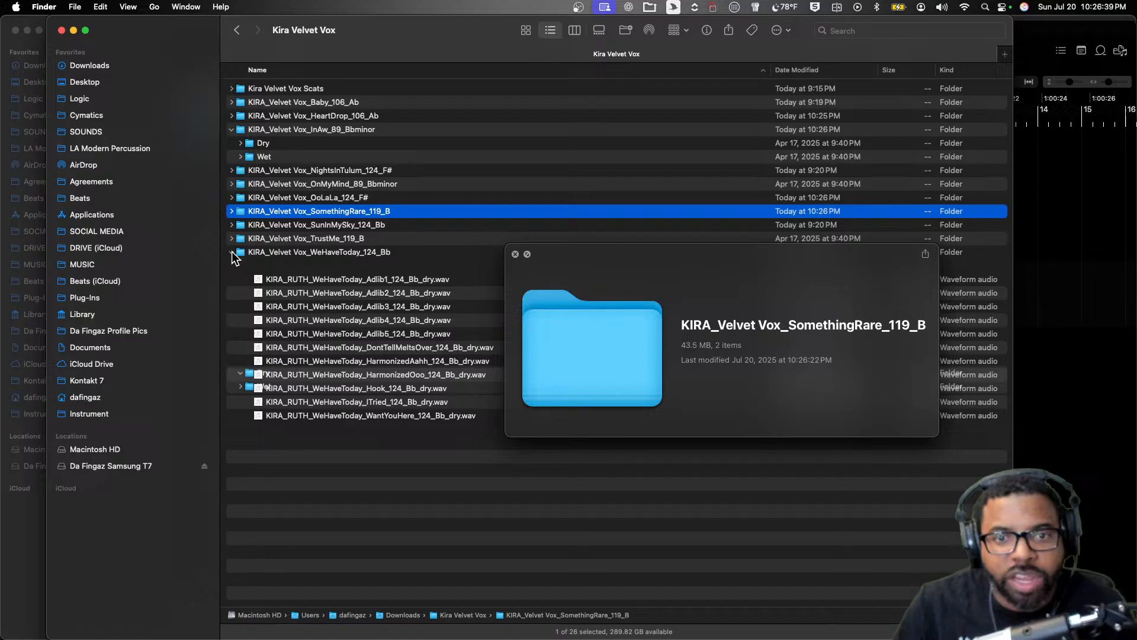
{"action": "left_click", "coordinate": [400, 360]}
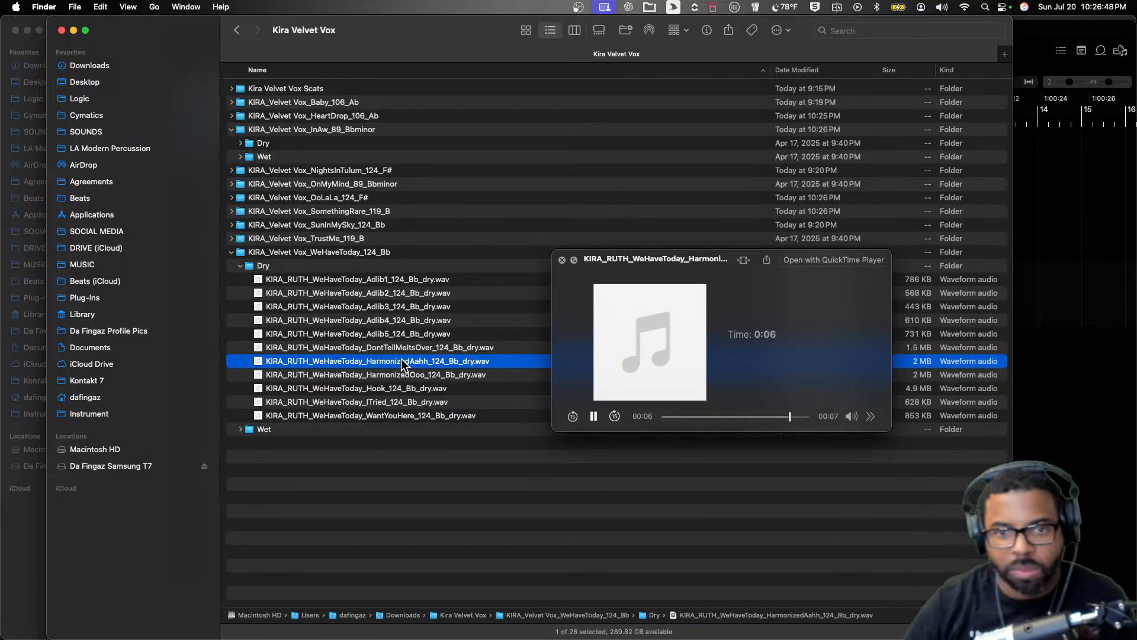
{"action": "key", "text": "Down"}
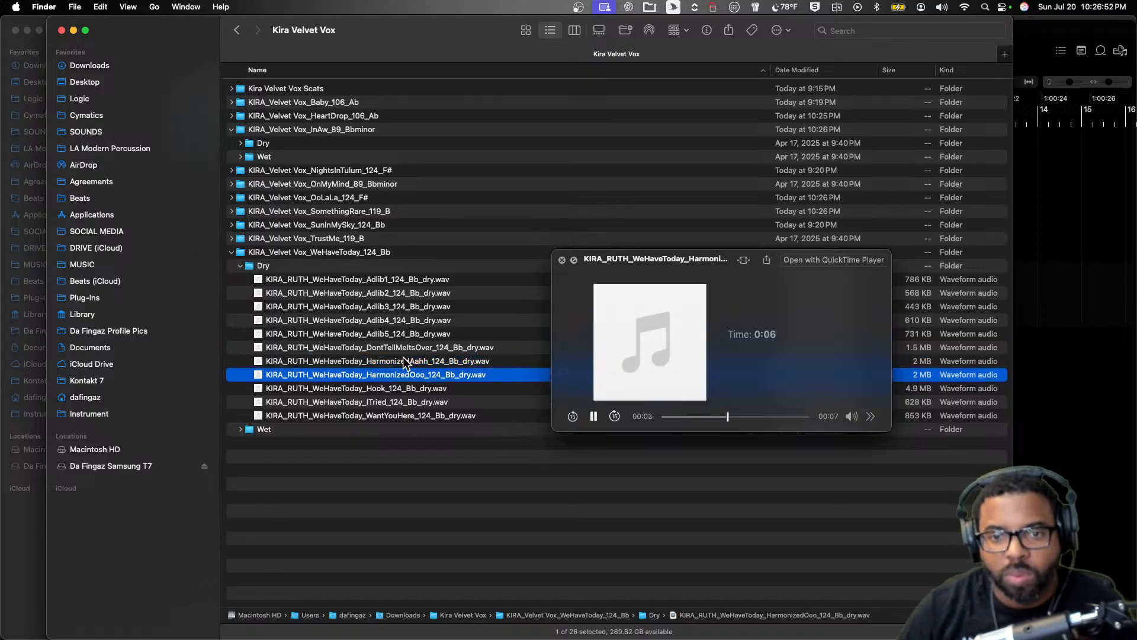
{"action": "key", "text": "space"}
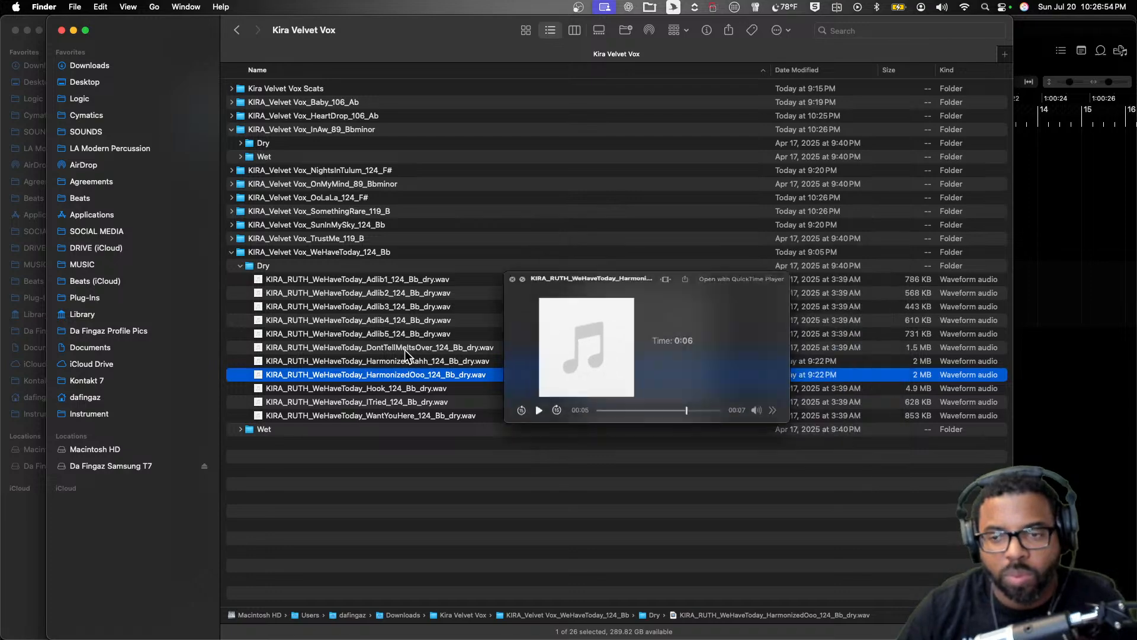
- Switch to Logic Pro and play back the WeHaveToday vocal track on its own by soloing it
{"action": "key", "text": "super+Tab"}
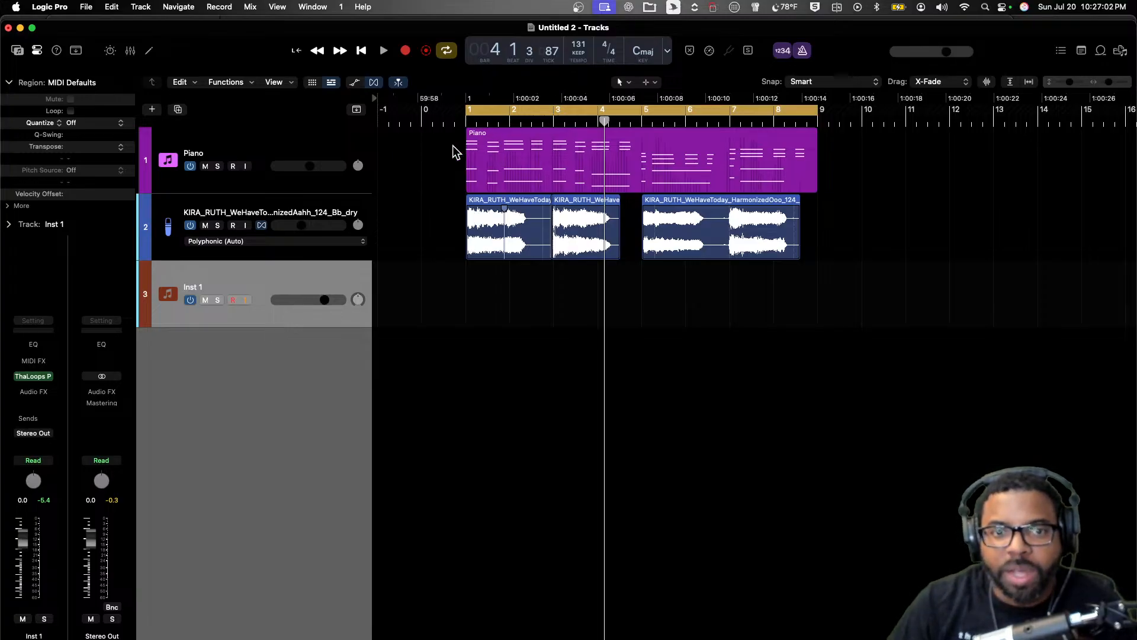
{"action": "left_click", "coordinate": [218, 225]}
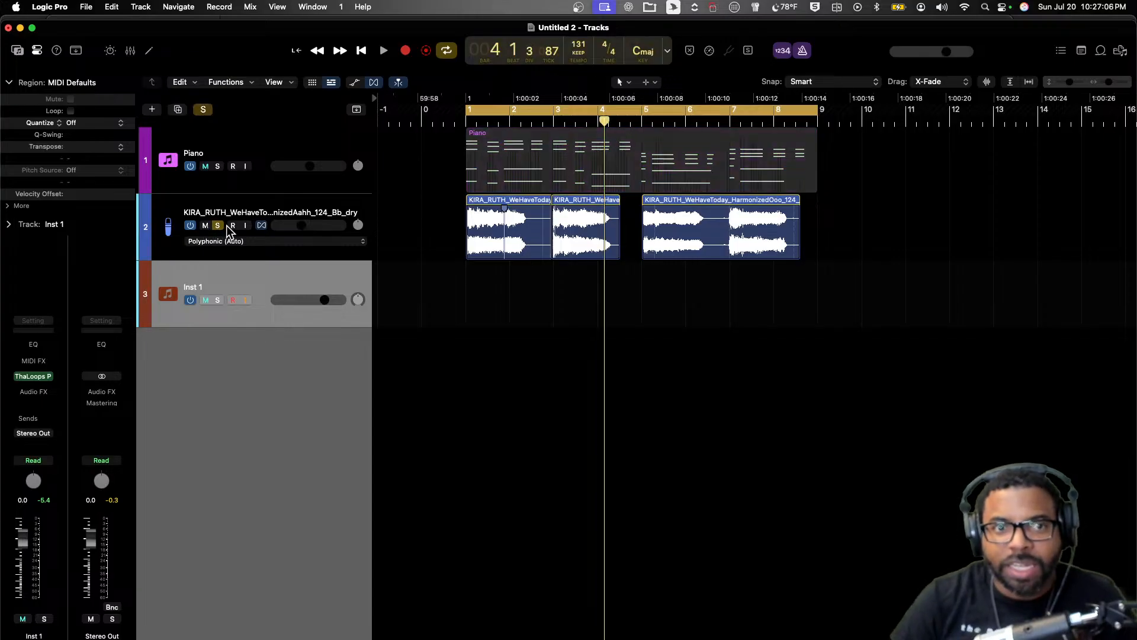
{"action": "key", "text": "space"}
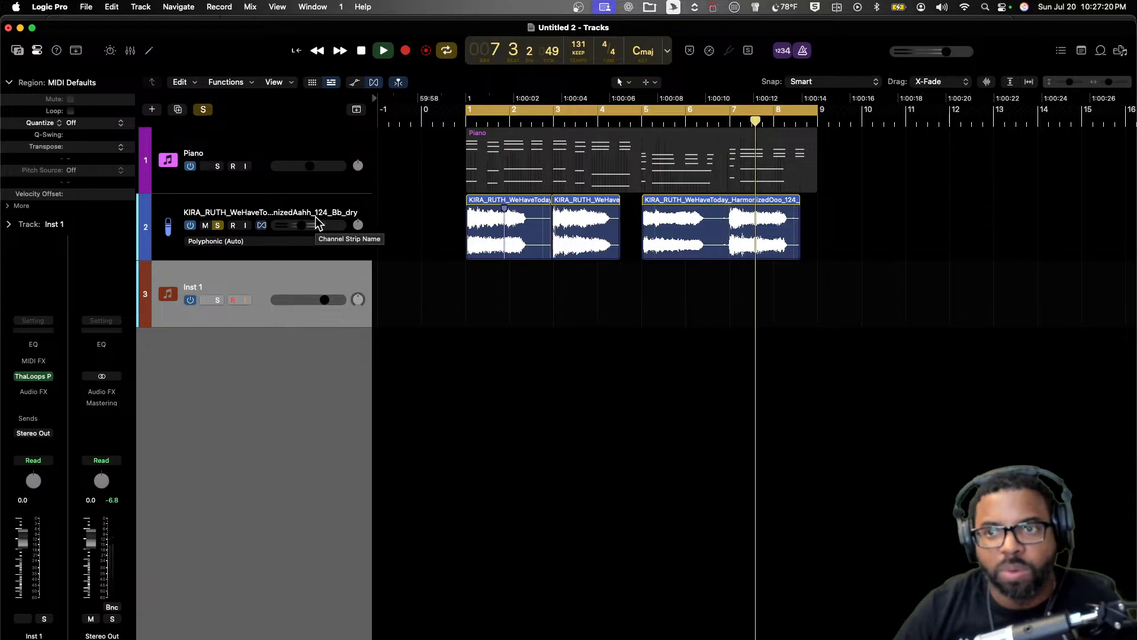
{"action": "key", "text": "space"}
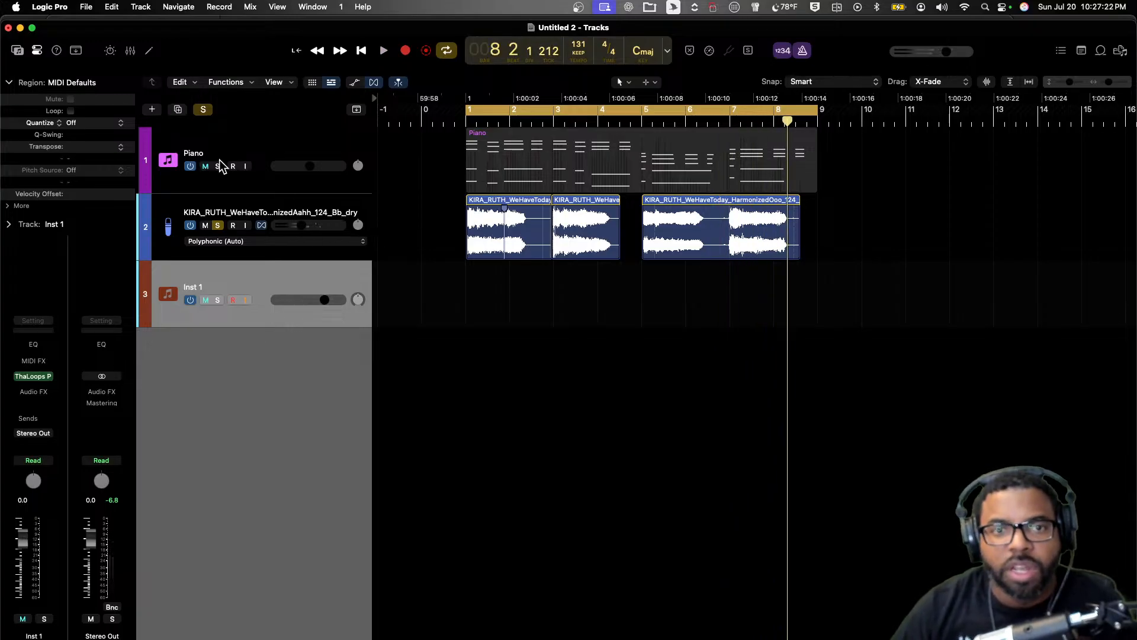
- Clear the track solos and play the piano and vocal tracks together
{"action": "left_click", "coordinate": [217, 166]}
{"action": "left_click", "coordinate": [217, 166]}
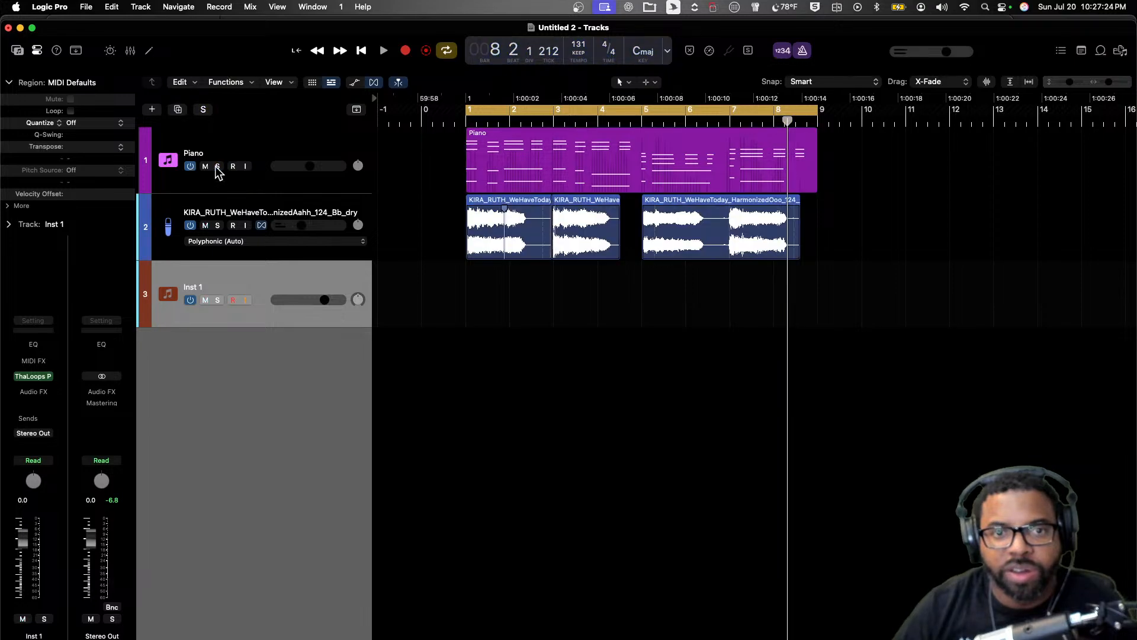
{"action": "key", "text": "space"}
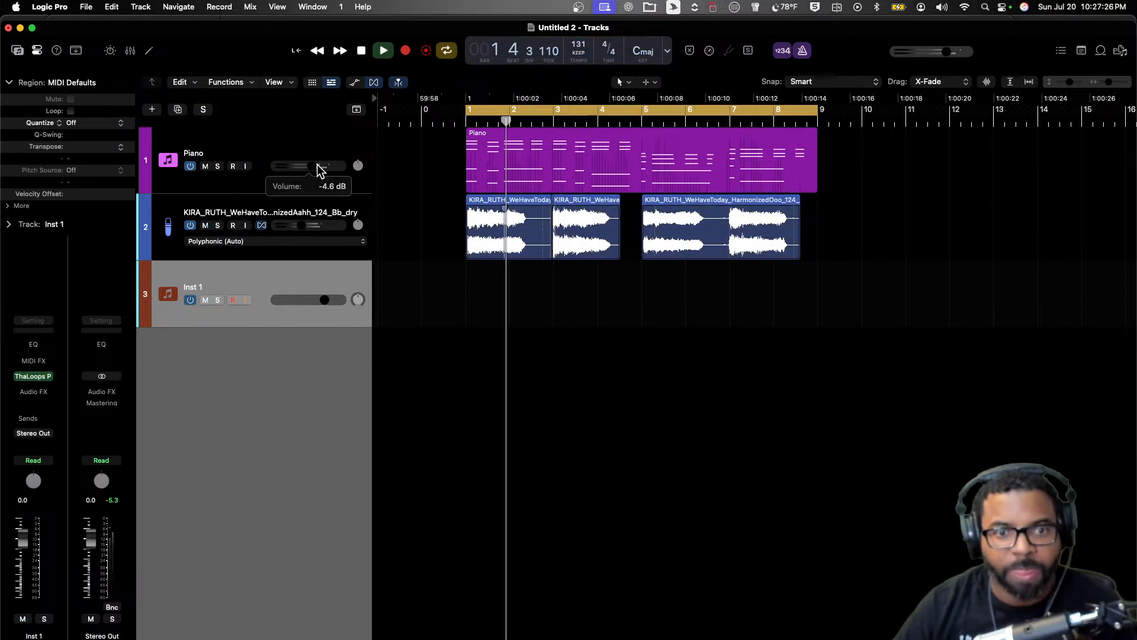
- Rename the Inst 1 track as Drums and record a MIDI drum part on it across the eight-bar cycle
{"action": "double_click", "coordinate": [193, 287]}
{"action": "type", "text": "Drums"}
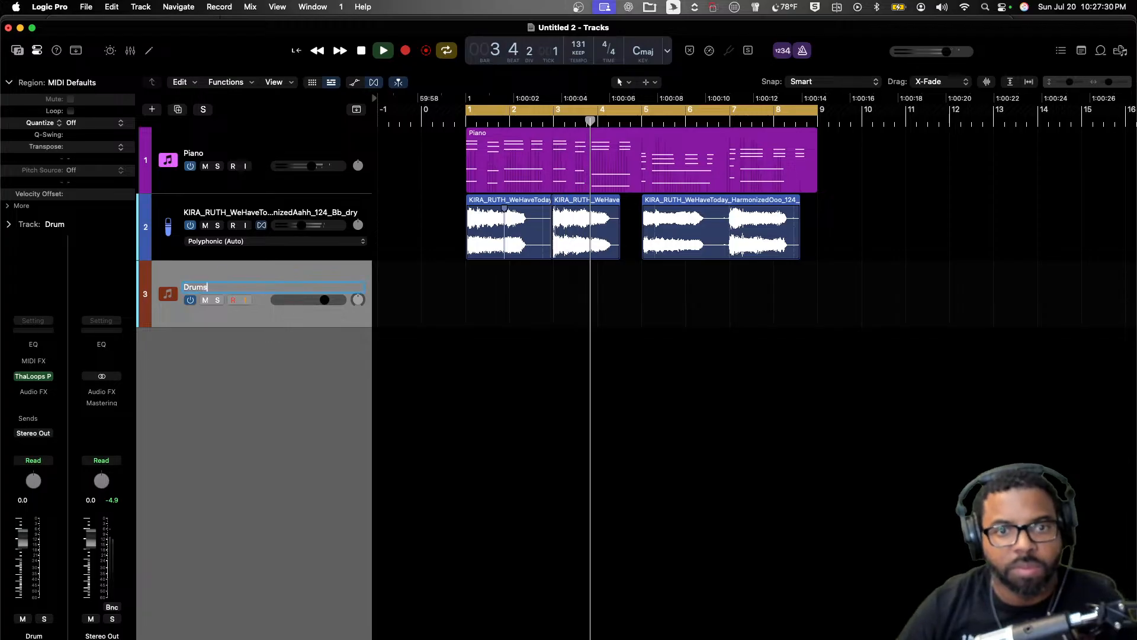
{"action": "key", "text": "Return"}
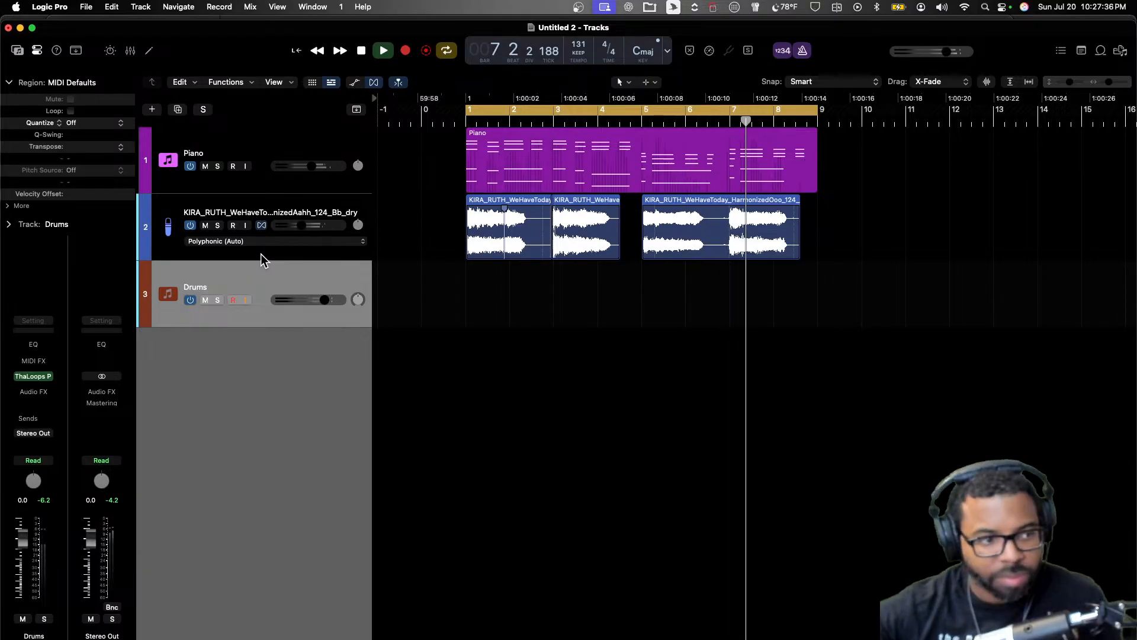
{"action": "key", "text": "Return"}
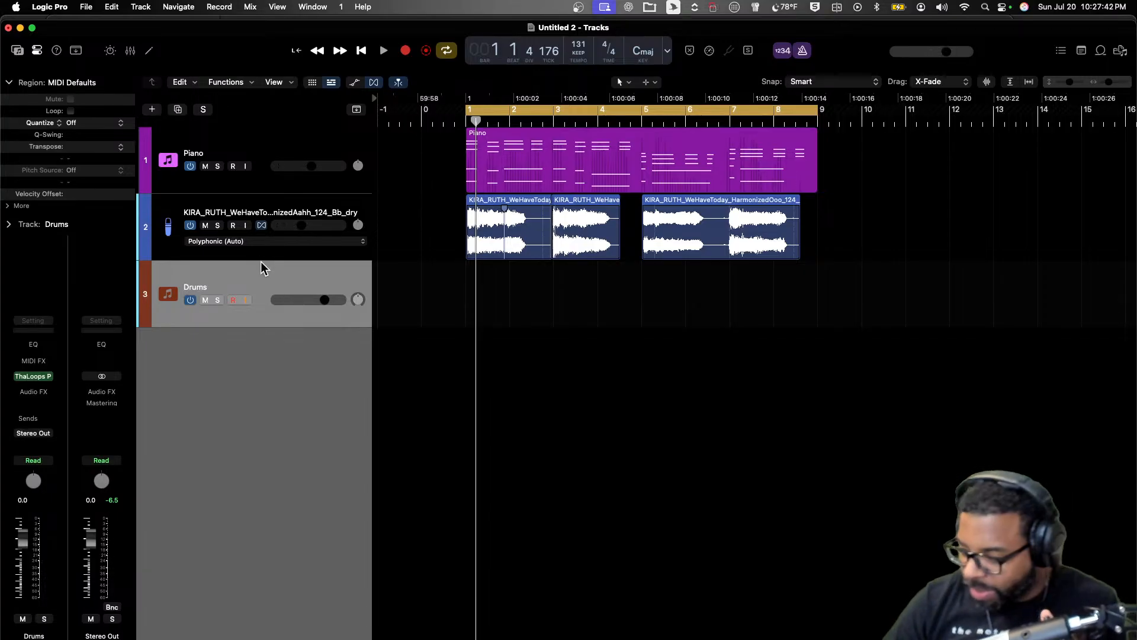
{"action": "key", "text": "r"}
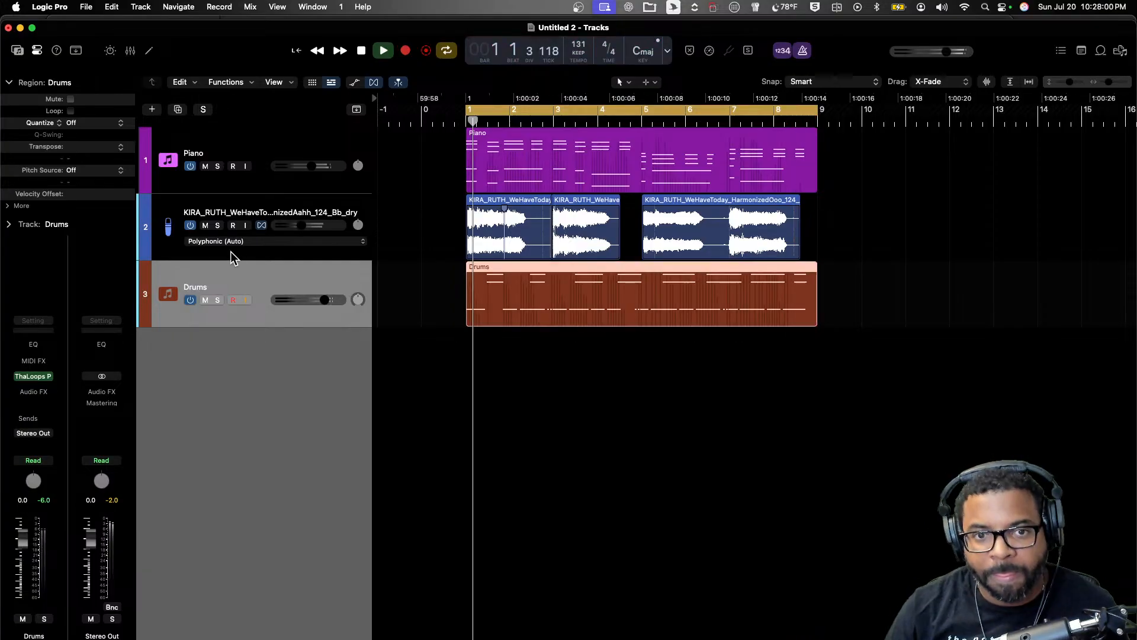
- Quantize the Drums region to 1/16 Note and set the Drums track's volume to +0.9 dB
{"action": "left_click", "coordinate": [107, 122]}
{"action": "left_click", "coordinate": [109, 185]}
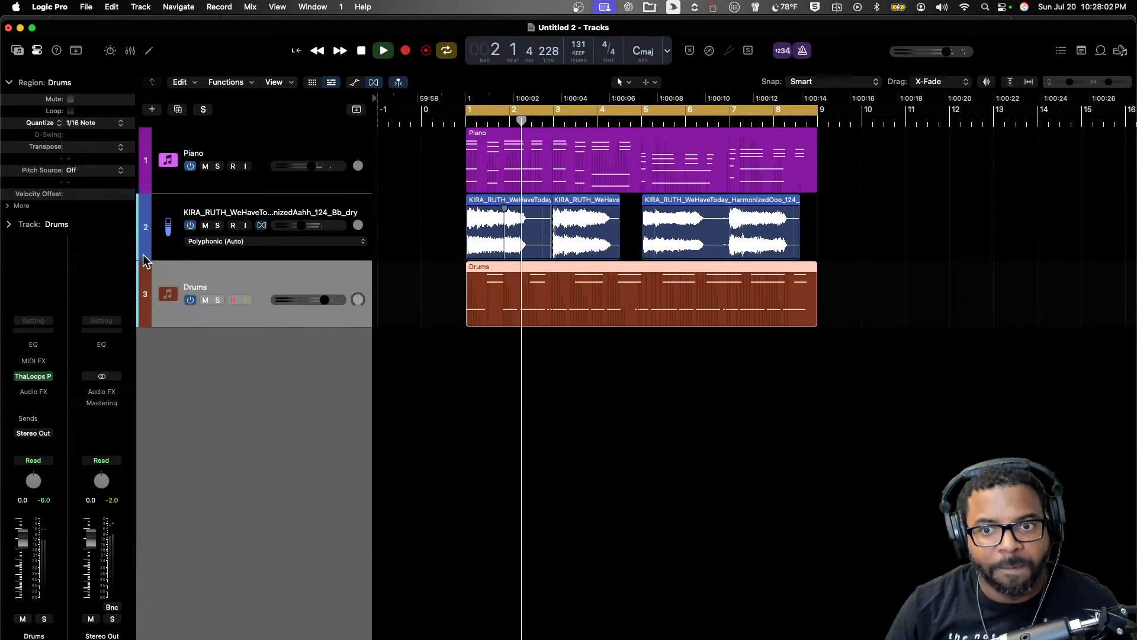
{"action": "left_click_drag", "start_coordinate": [325, 300], "coordinate": [327, 300]}
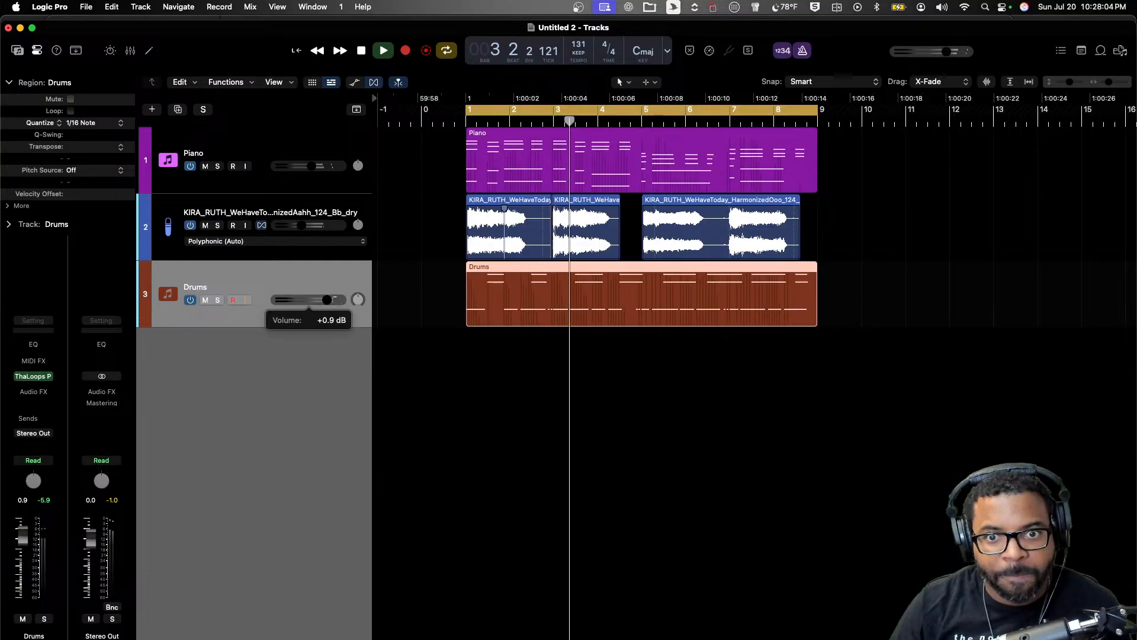
- Add a software instrument track with the library's Latin Kit patch and set its volume to -2.7 dB
{"action": "key", "text": "alt+super+s"}
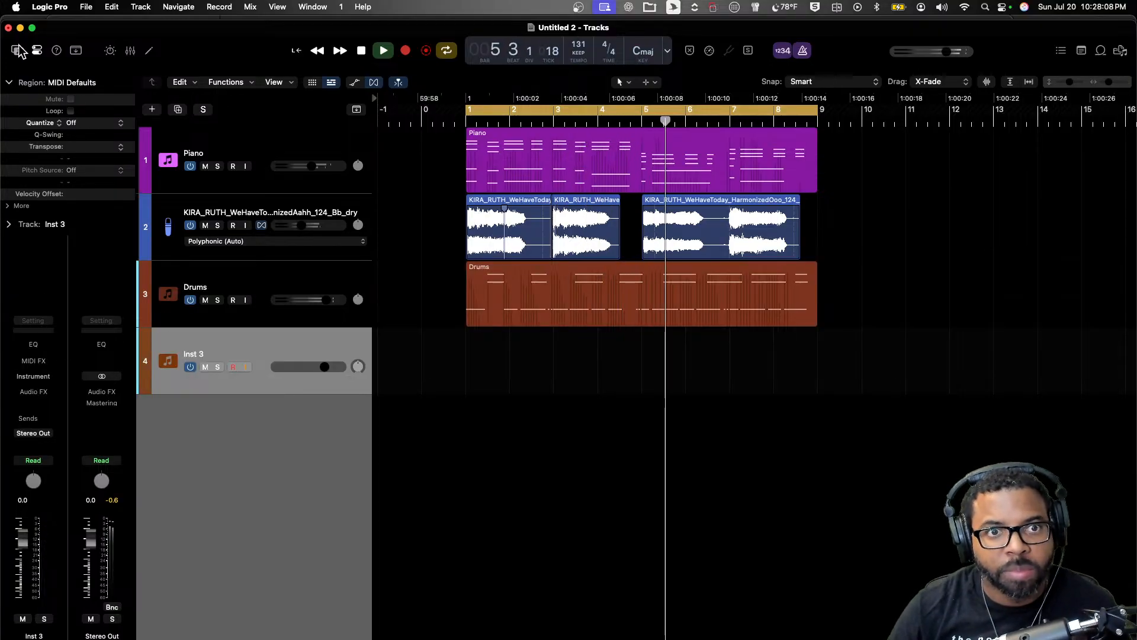
{"action": "key", "text": "y"}
{"action": "left_click", "coordinate": [95, 221]}
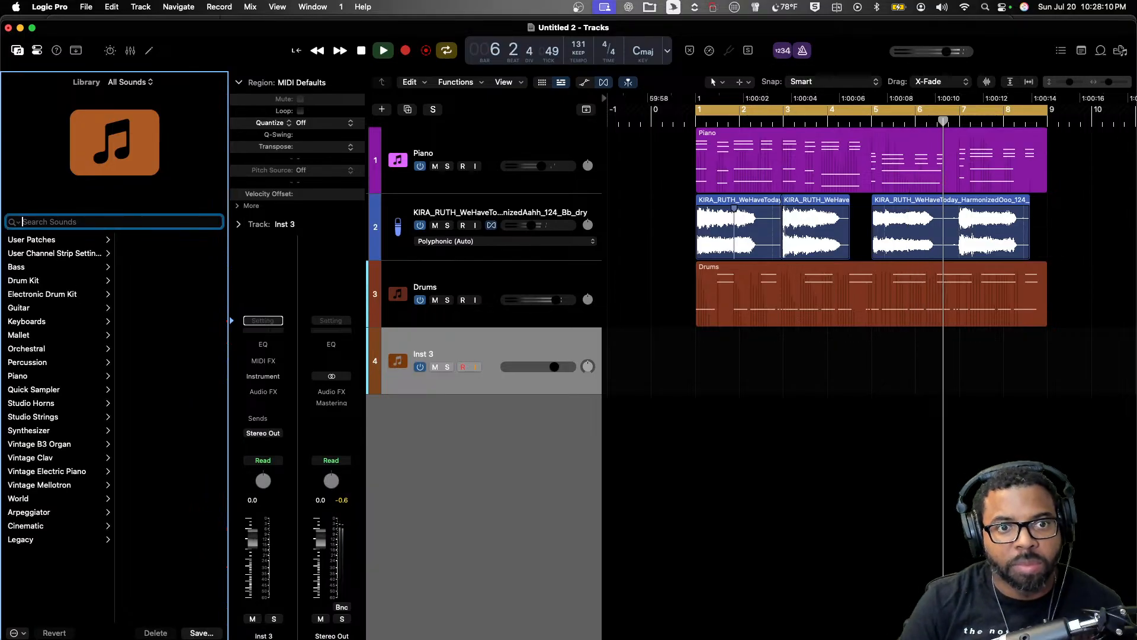
{"action": "type", "text": "latin k"}
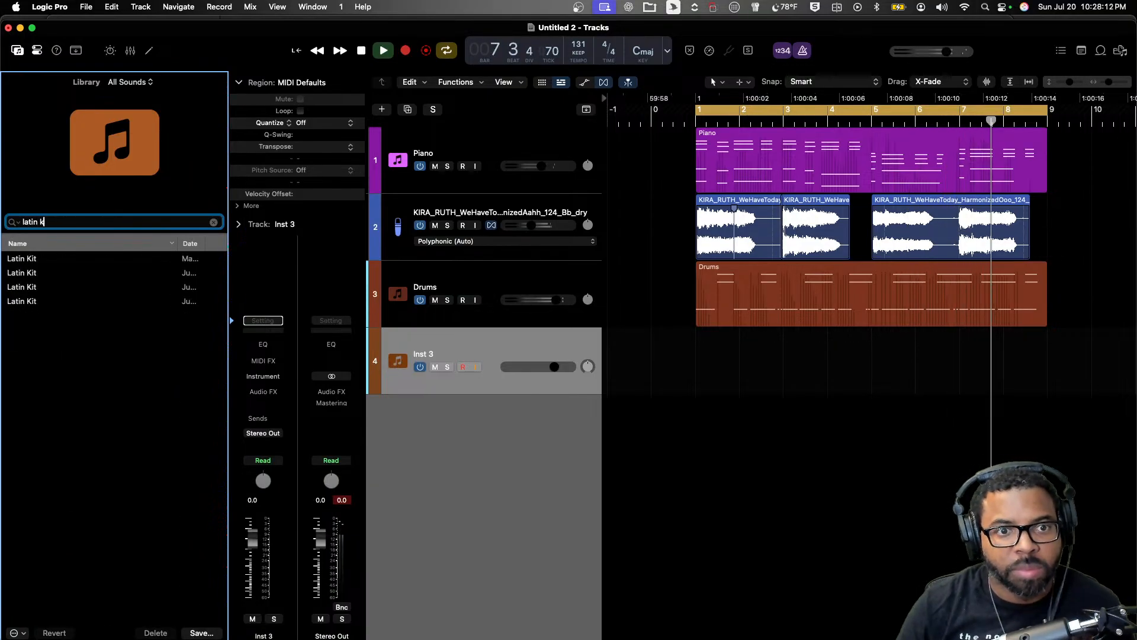
{"action": "left_click", "coordinate": [75, 289]}
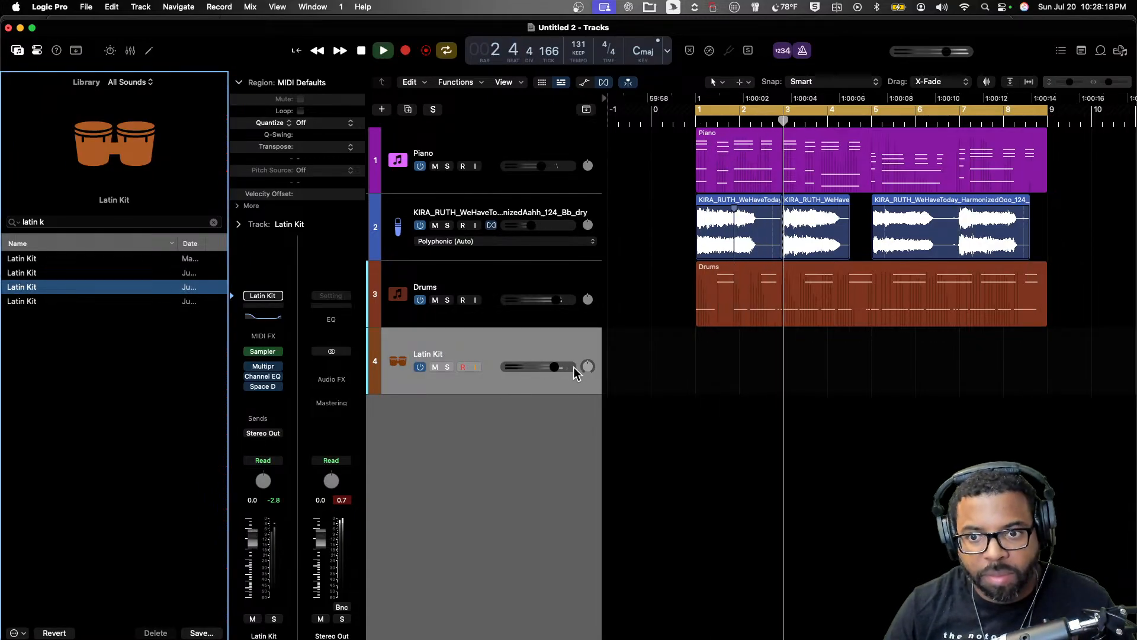
{"action": "left_click_drag", "start_coordinate": [555, 367], "coordinate": [546, 367]}
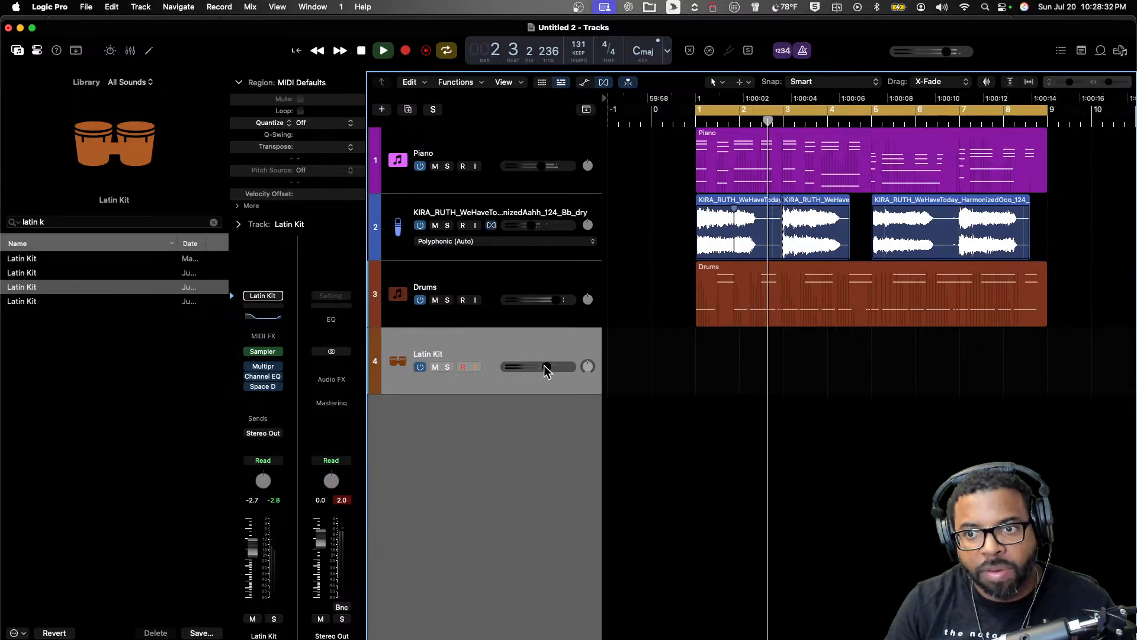
{"action": "key", "text": "space"}
{"action": "key", "text": "r"}
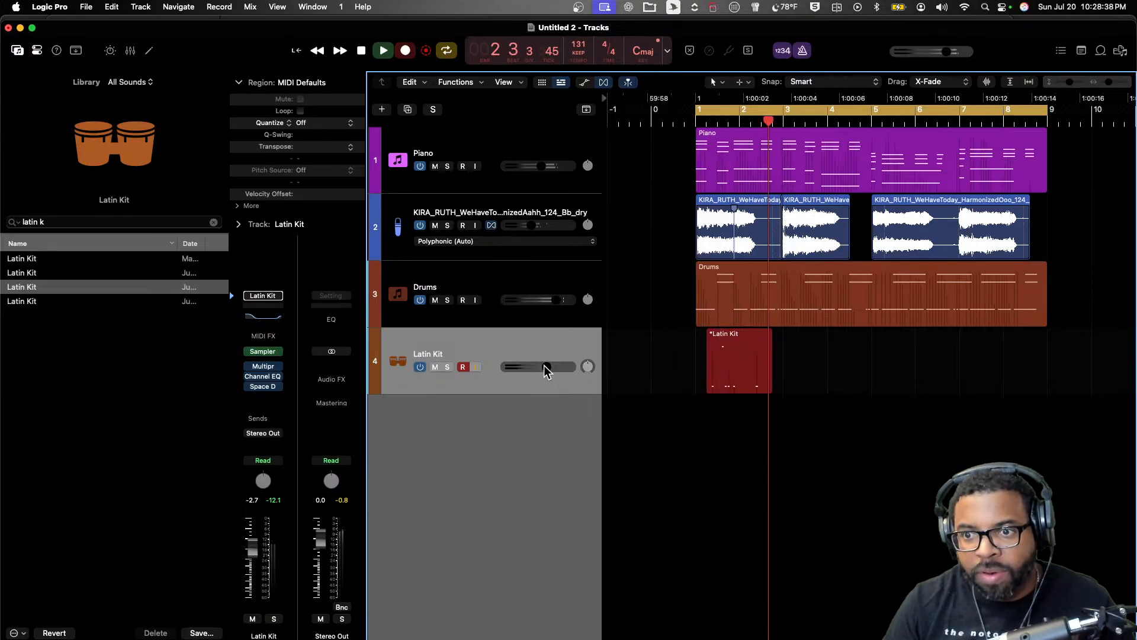
{"action": "key", "text": "space"}
{"action": "key", "text": "Delete"}
- Record a percussion part on the Latin Kit track across the eight-bar cycle and quantize it to 1/16 Note
{"action": "key", "text": "r"}
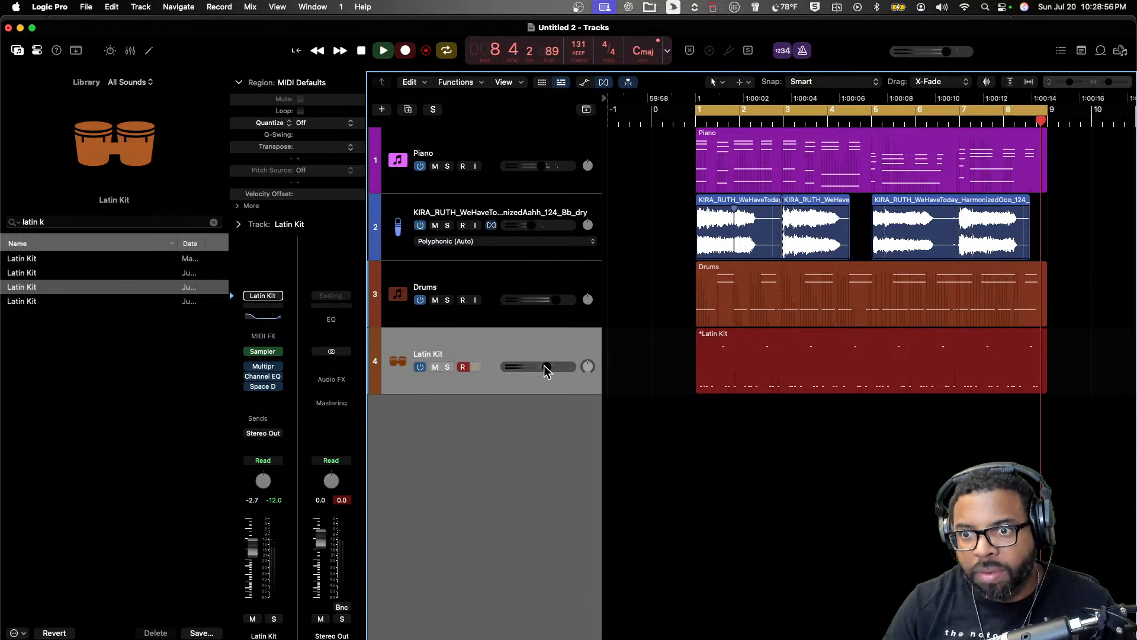
{"action": "key", "text": "space"}
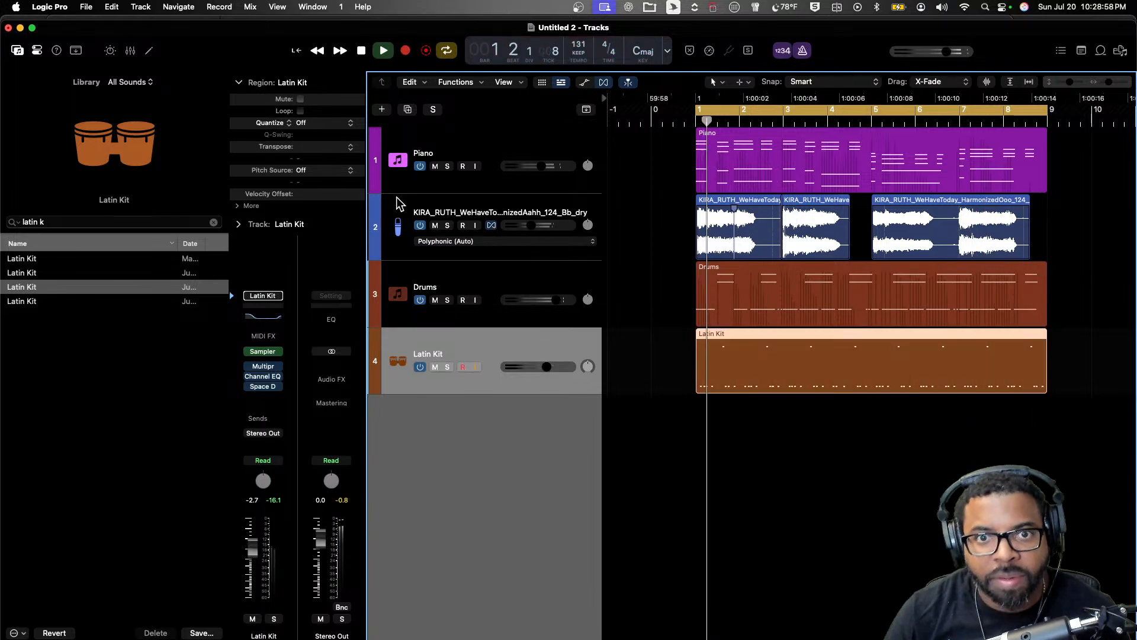
{"action": "left_click", "coordinate": [325, 123]}
{"action": "left_click", "coordinate": [332, 189]}
- Try 1/8 Note quantization on the Latin Kit region during playback, then return it to 1/16 Note
{"action": "left_click", "coordinate": [325, 122]}
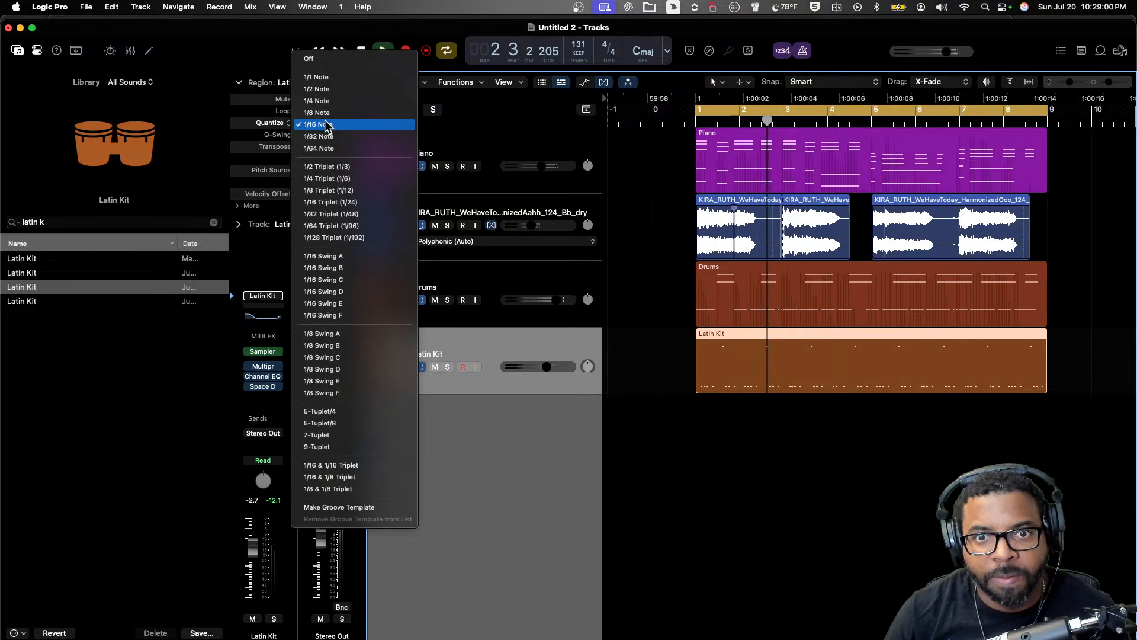
{"action": "left_click", "coordinate": [327, 111]}
{"action": "left_click", "coordinate": [327, 123]}
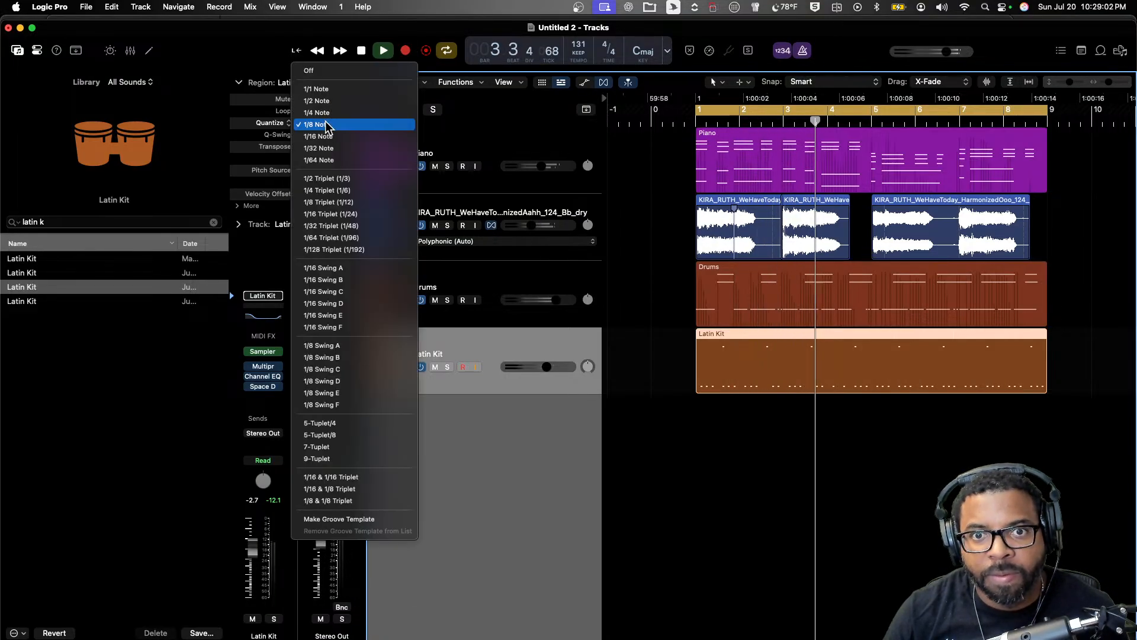
{"action": "left_click", "coordinate": [327, 136]}
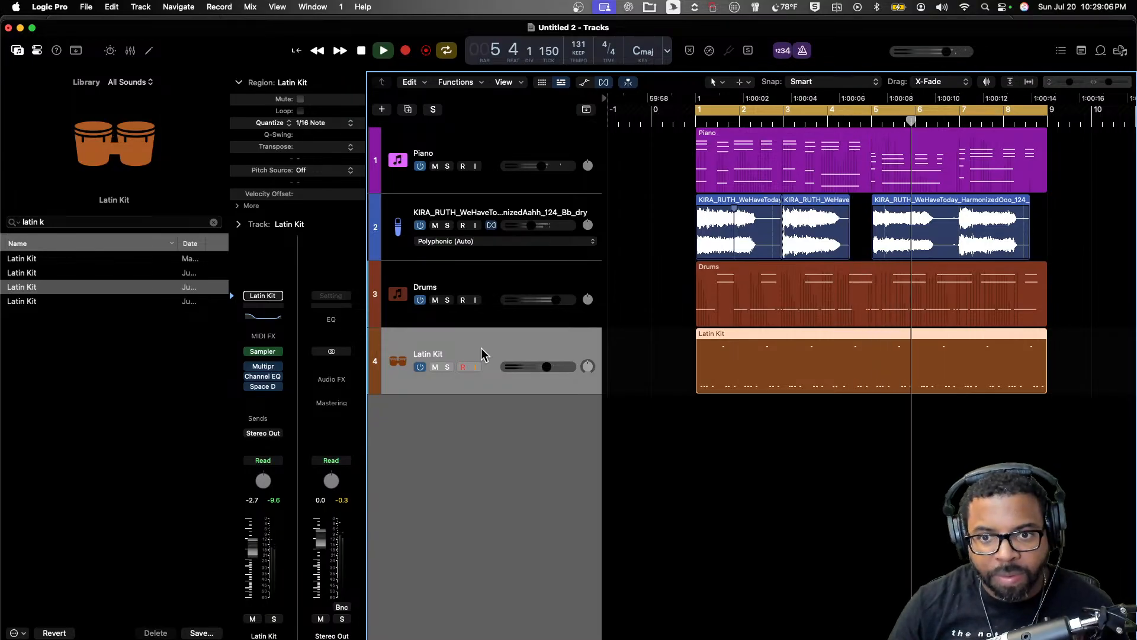
- Duplicate the Latin Kit track, record a second percussion part on it and quantize the region to 1/16 Note
{"action": "key", "text": "super+d"}
{"action": "key", "text": "space"}
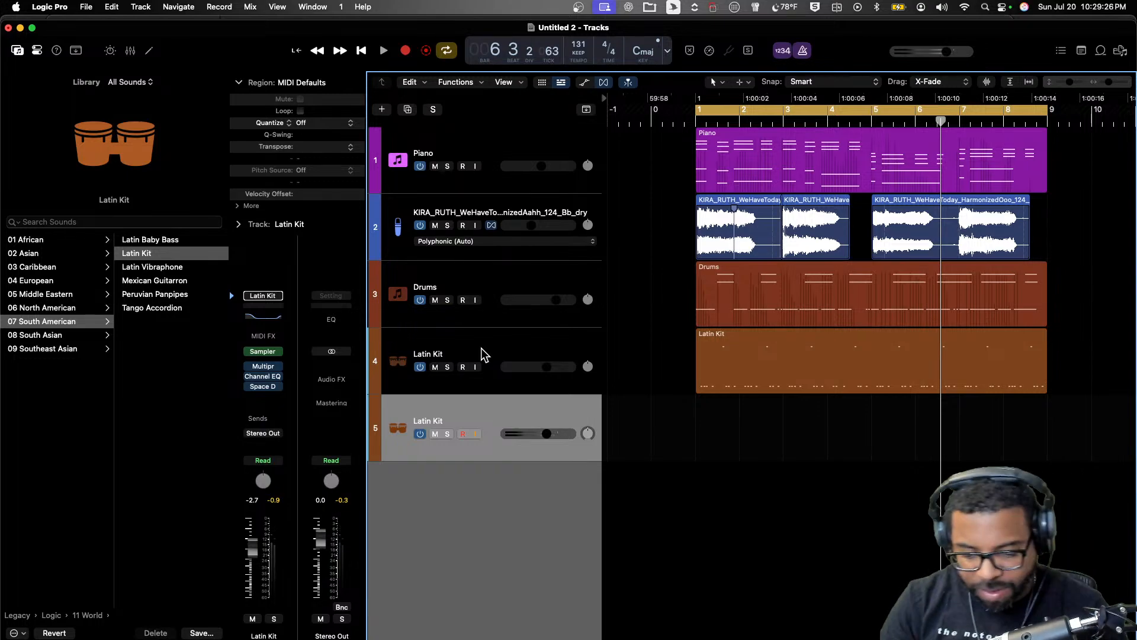
{"action": "key", "text": "space"}
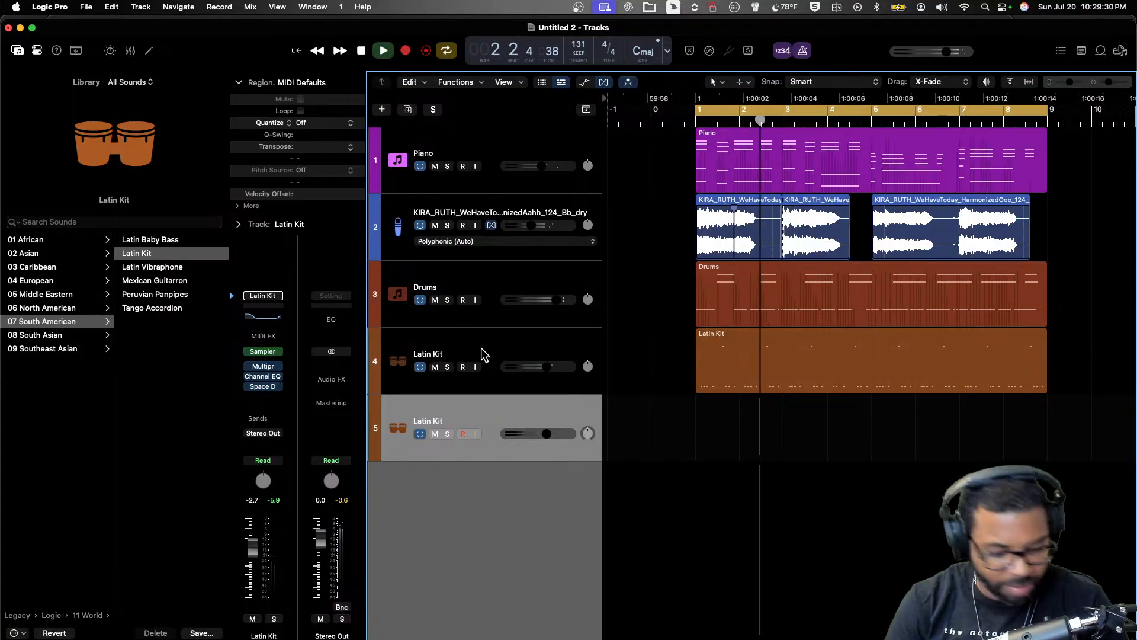
{"action": "key", "text": "r"}
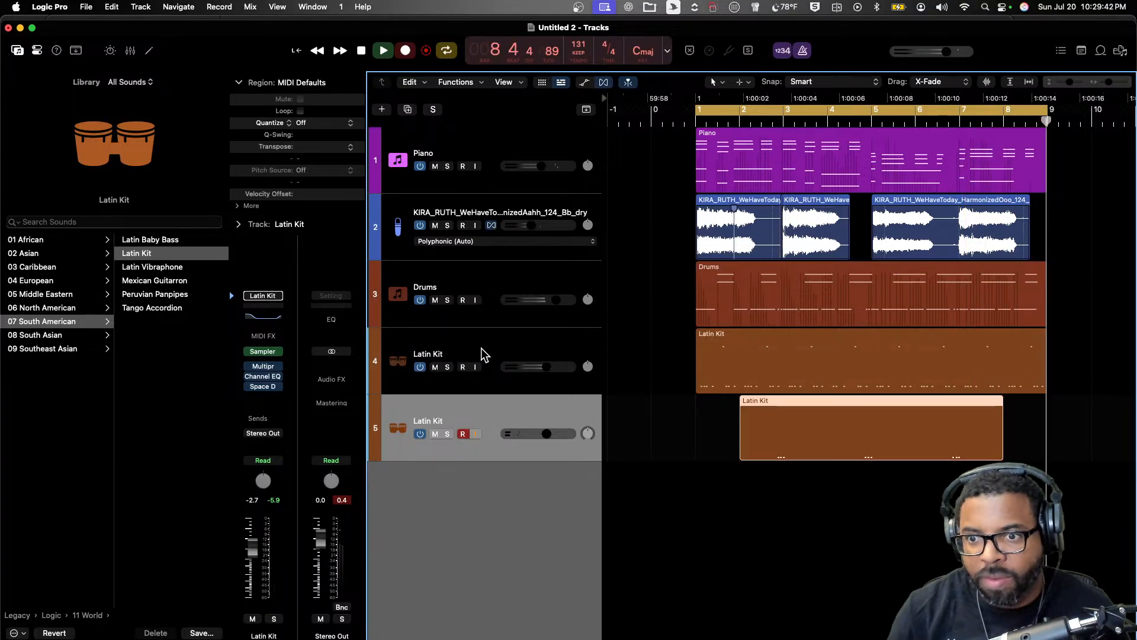
{"action": "left_click", "coordinate": [336, 123]}
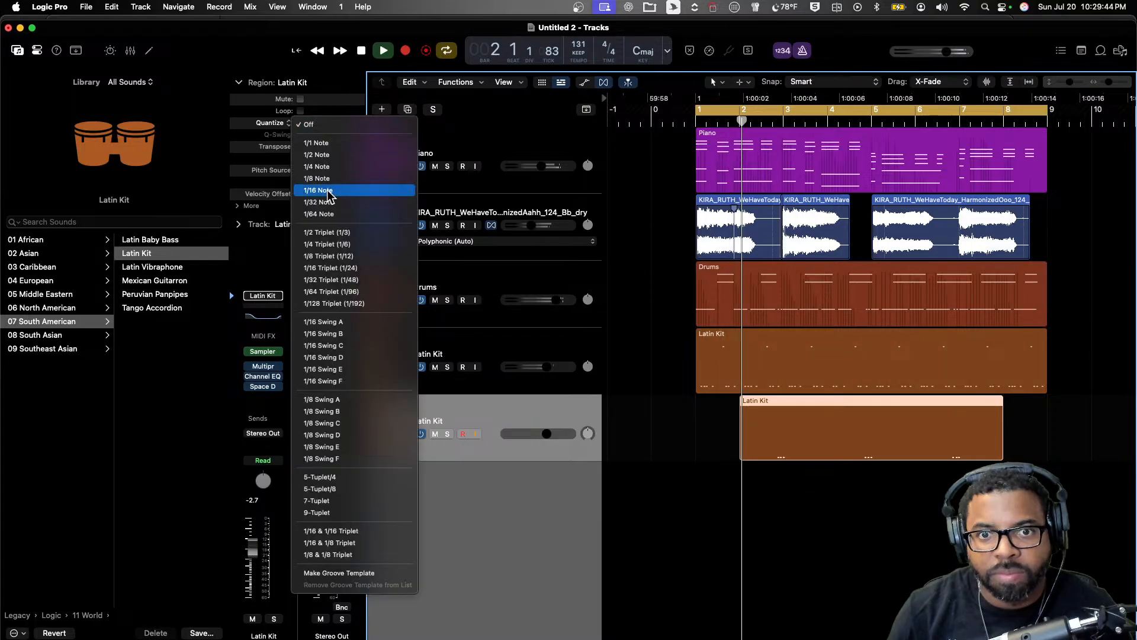
{"action": "left_click", "coordinate": [356, 189]}
- Add a software instrument track and load the ThaLoops Hortator patch from the library
{"action": "key", "text": "alt+super+s"}
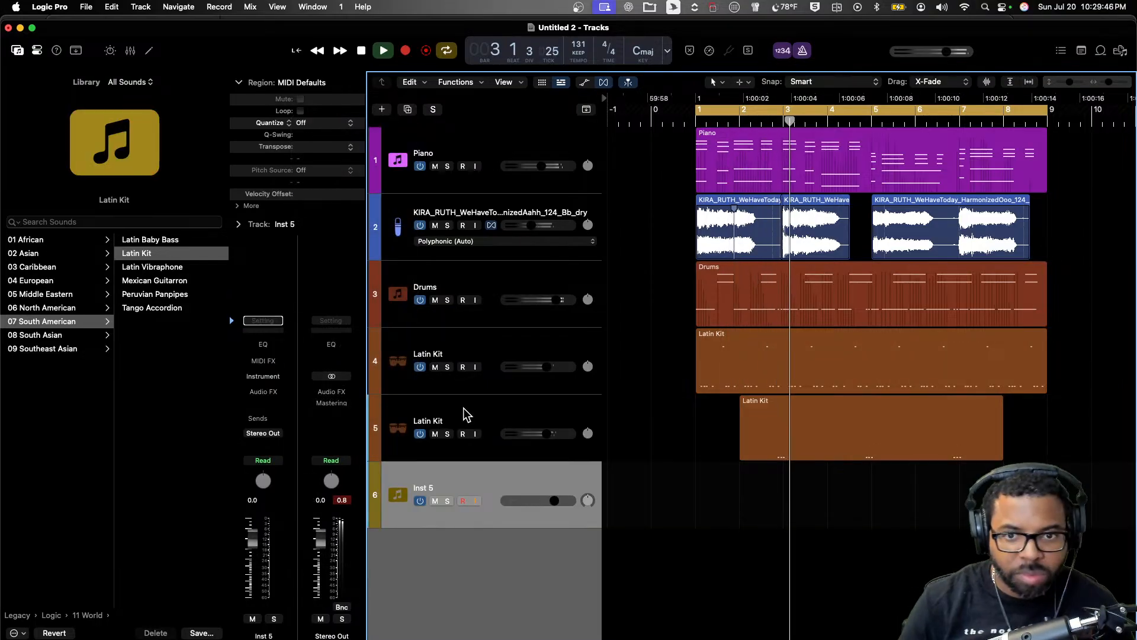
{"action": "left_click", "coordinate": [145, 220]}
{"action": "type", "text": "h"}
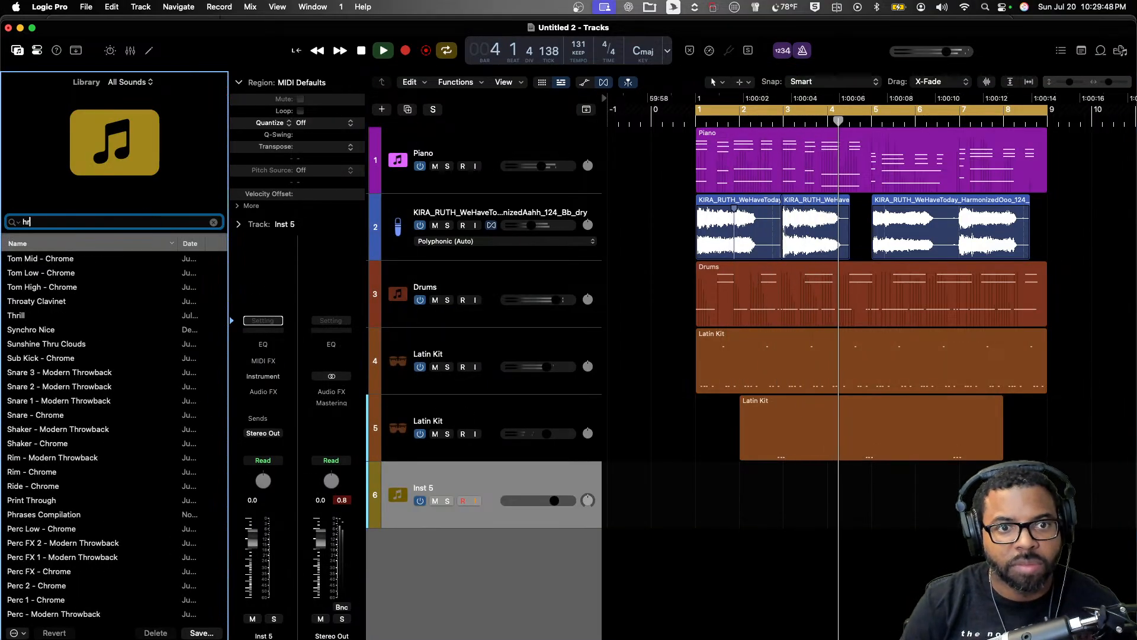
{"action": "type", "text": "ort"}
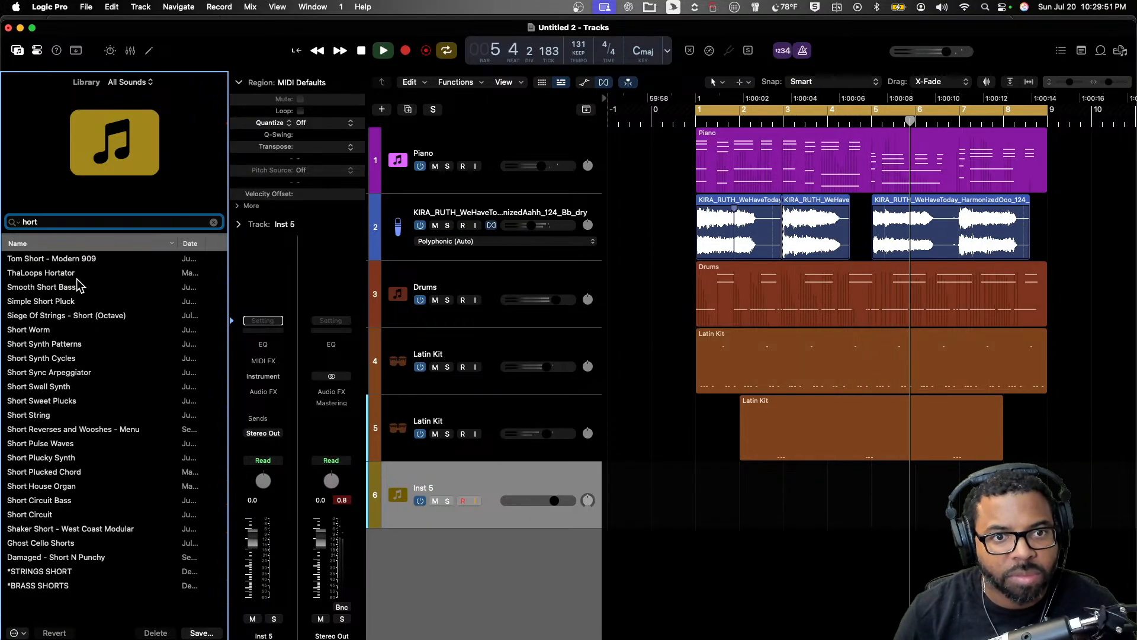
{"action": "left_click", "coordinate": [77, 278]}
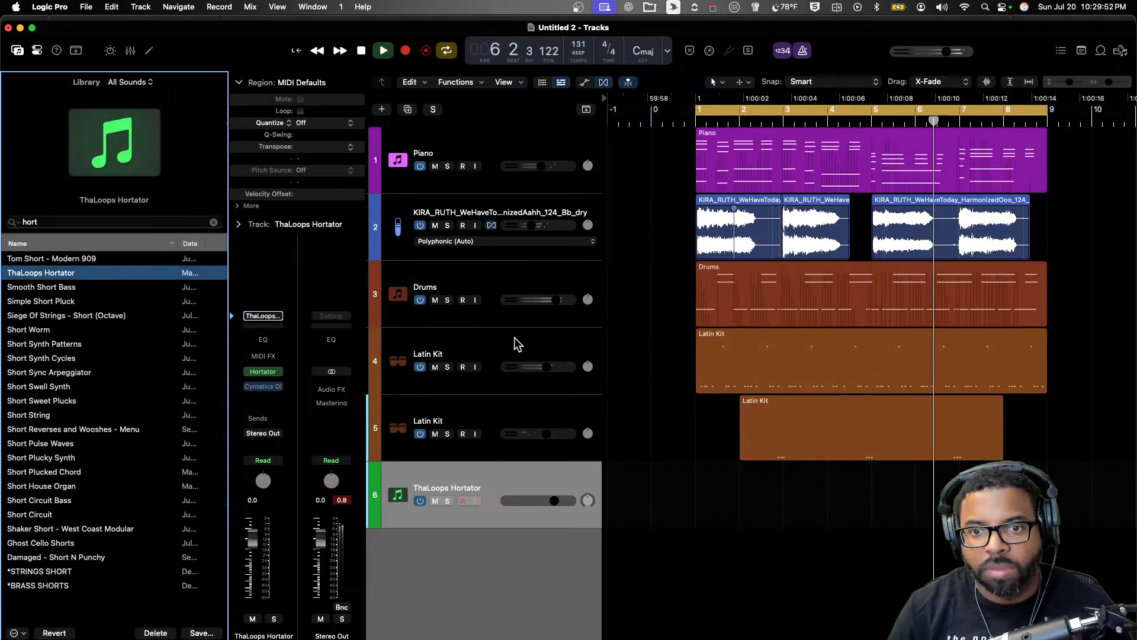
- Lower the volumes of both Latin Kit tracks and restart playback from bar 1
{"action": "left_click_drag", "start_coordinate": [545, 367], "coordinate": [532, 373]}
{"action": "left_click_drag", "start_coordinate": [546, 434], "coordinate": [536, 435]}
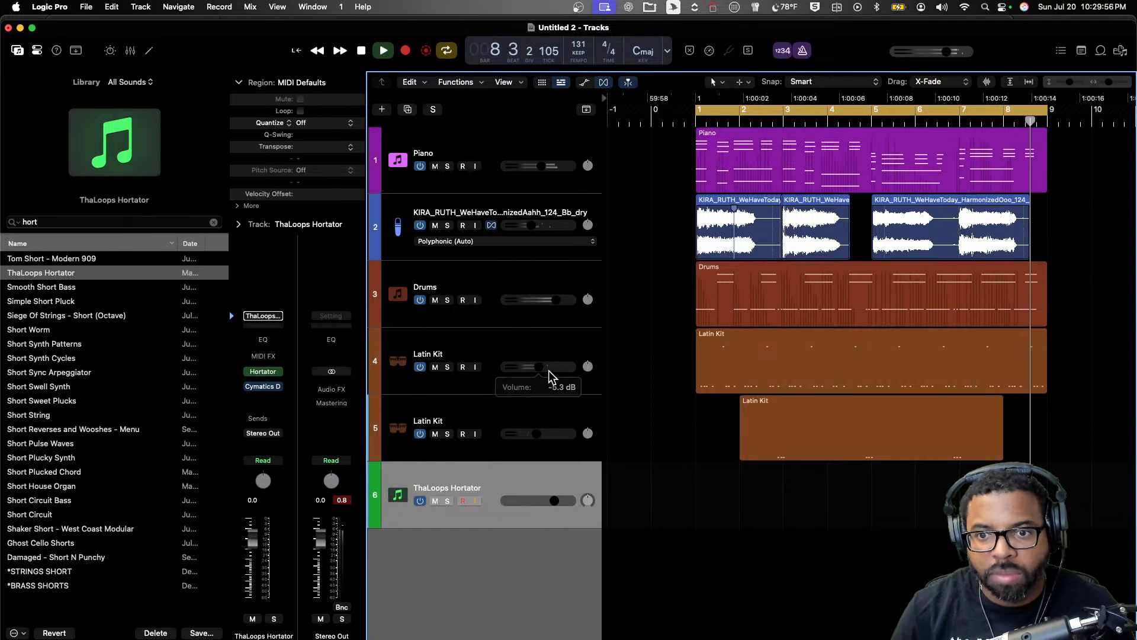
{"action": "key", "text": "space"}
{"action": "key", "text": "Return"}
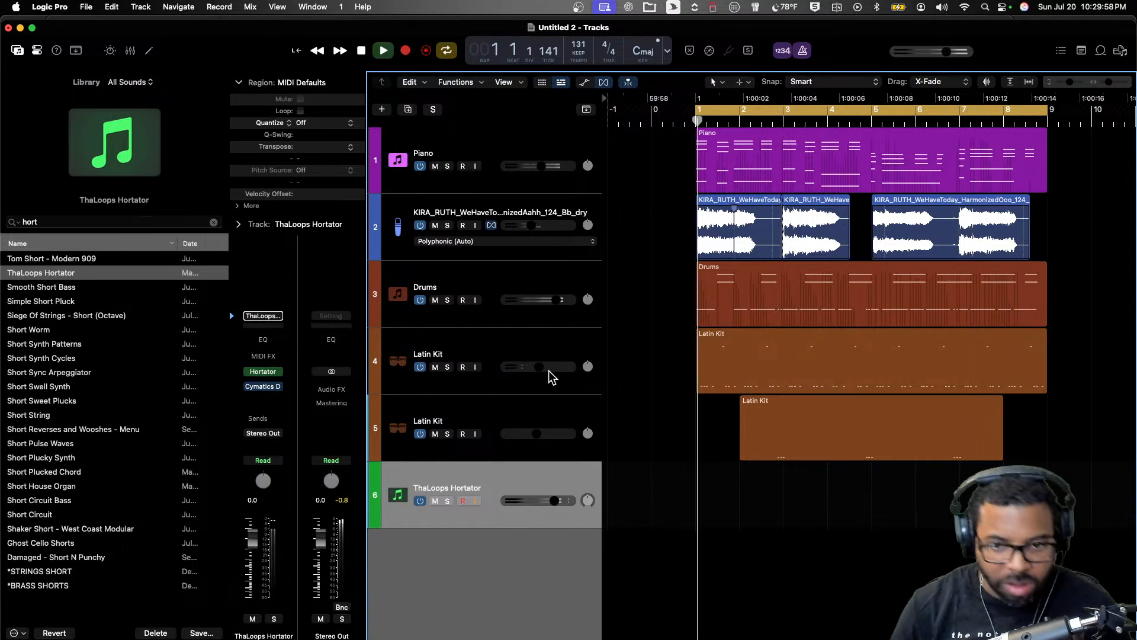
- Record a drum part on the ThaLoops Hortator track across the eight-bar cycle and quantize it to 1/16 Note
{"action": "key", "text": "r"}
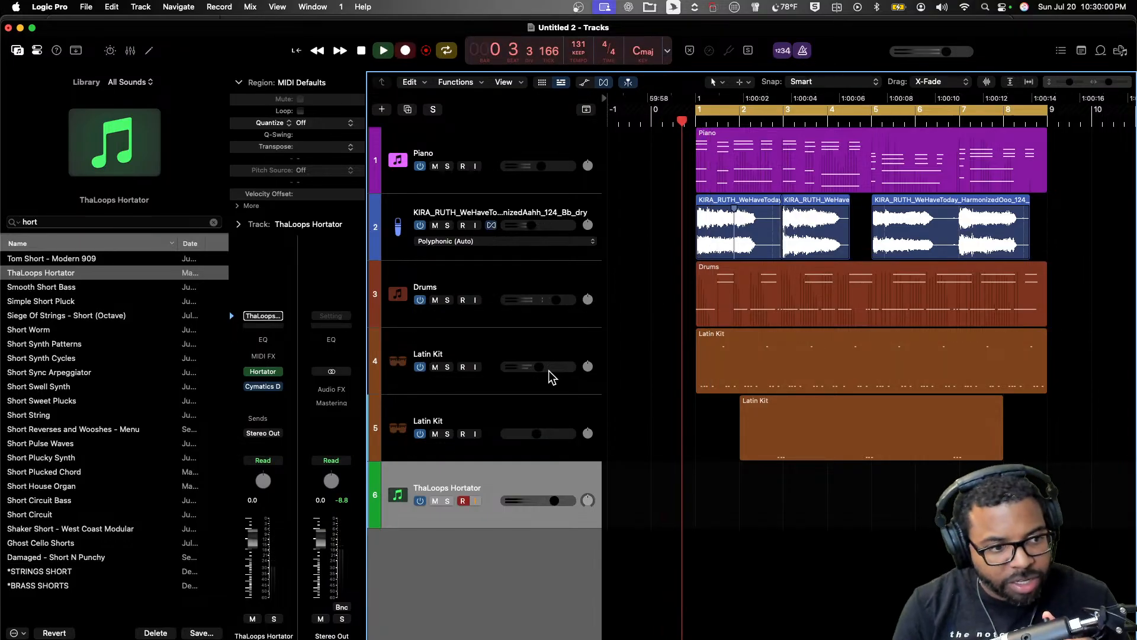
{"action": "key", "text": "space"}
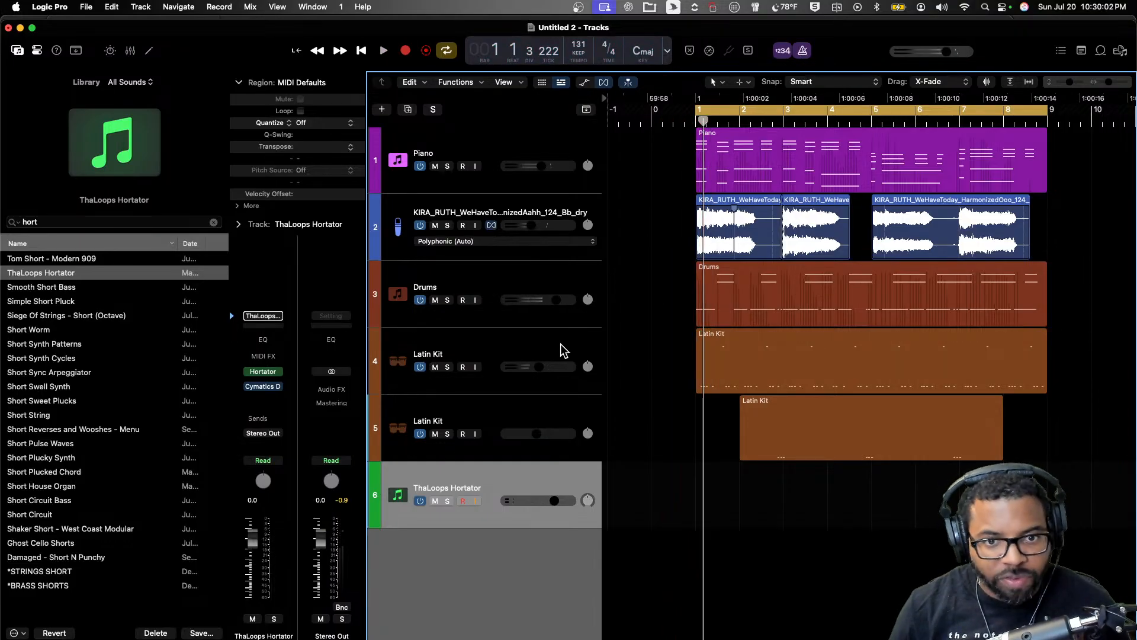
{"action": "left_click", "coordinate": [264, 372]}
{"action": "left_click_drag", "start_coordinate": [589, 191], "coordinate": [616, 157]}
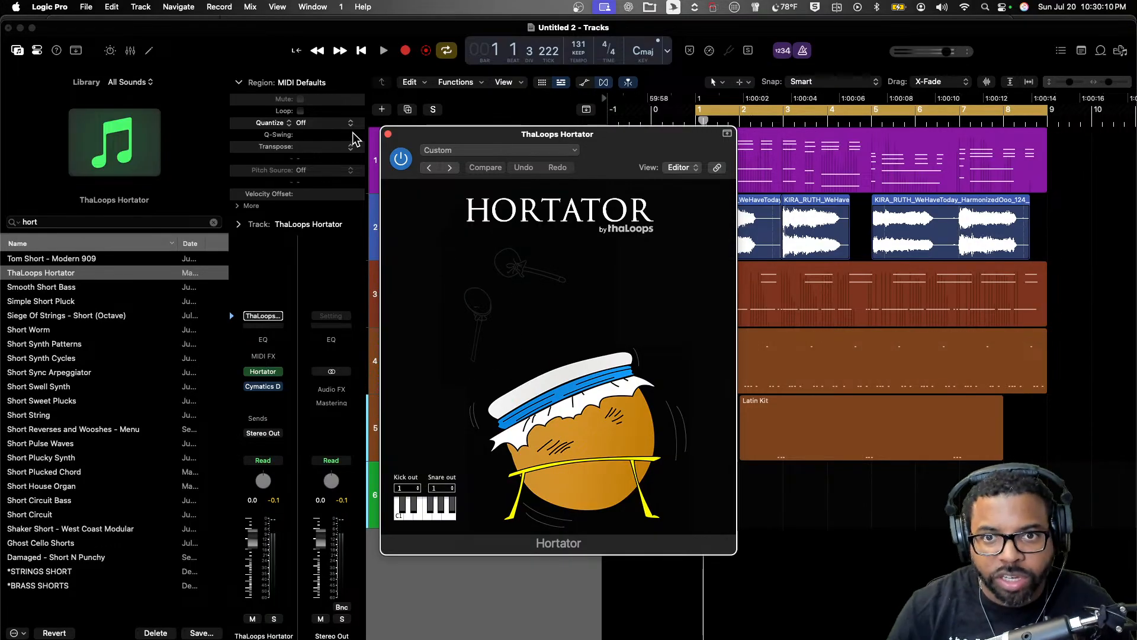
{"action": "key", "text": "space"}
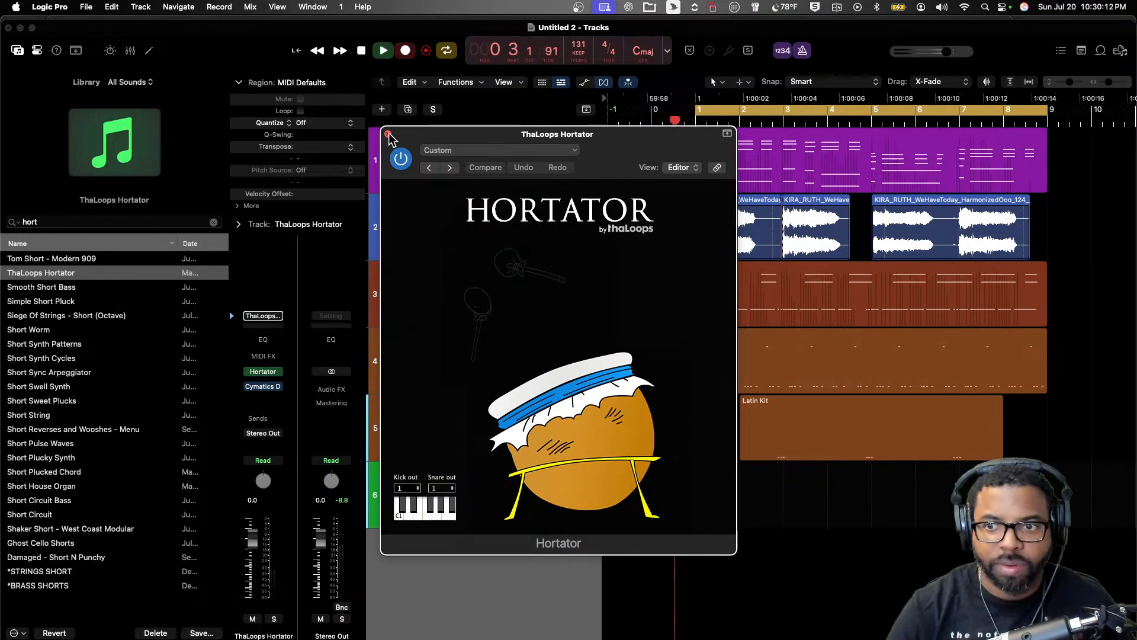
{"action": "left_click_drag", "start_coordinate": [606, 147], "coordinate": [552, 136]}
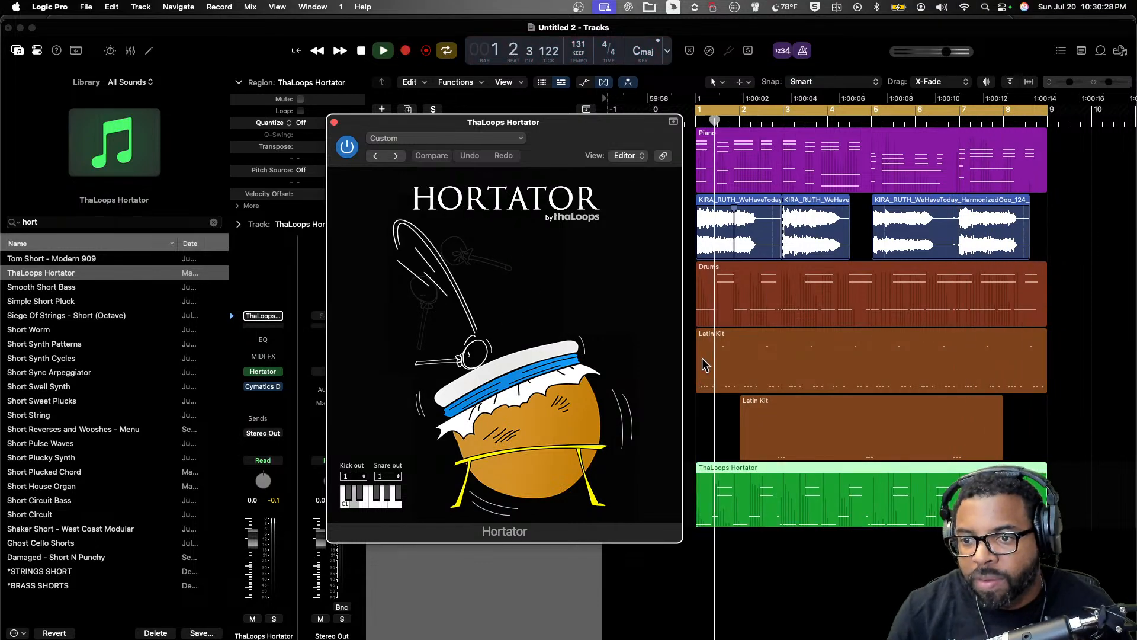
{"action": "left_click", "coordinate": [334, 122]}
{"action": "left_click", "coordinate": [275, 122]}
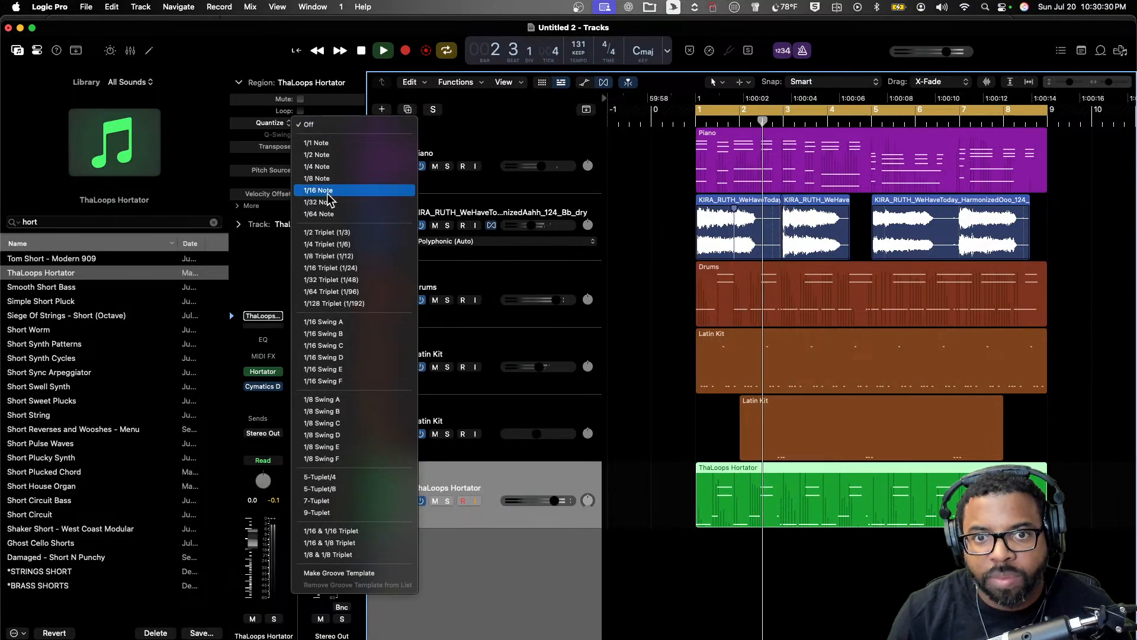
{"action": "left_click", "coordinate": [320, 190]}
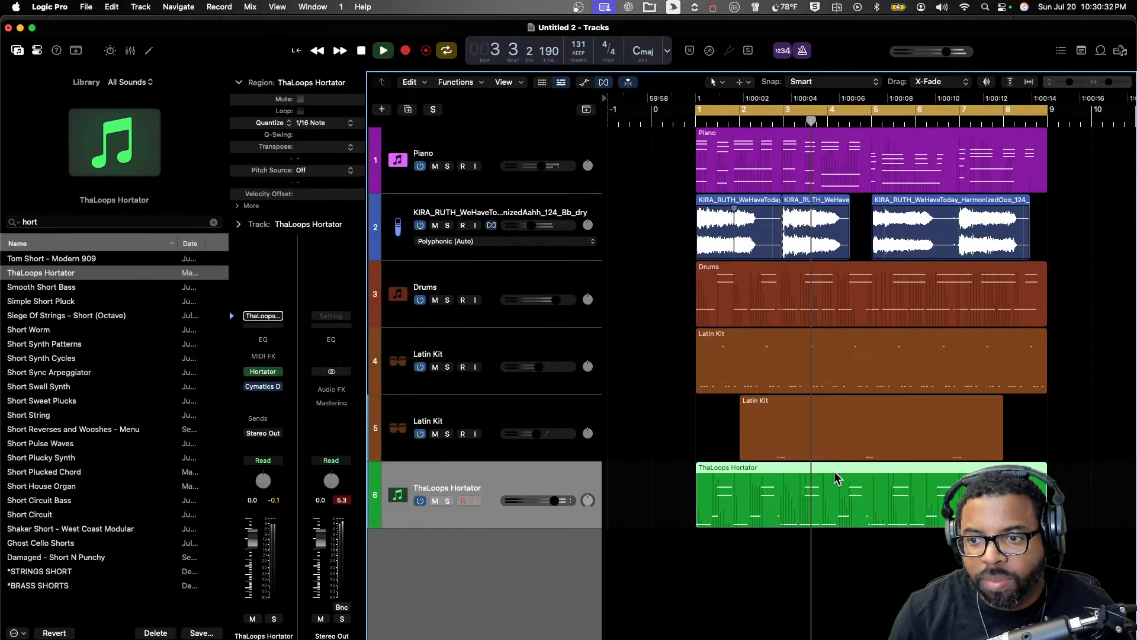
- Shift the C1 note in bar 5 of the ThaLoops Hortator region slightly earlier in the Piano Roll
{"action": "double_click", "coordinate": [838, 480]}
{"action": "left_click", "coordinate": [838, 544]}
{"action": "scroll", "coordinate": [861, 538], "scroll_direction": "right", "scroll_amount": 2}
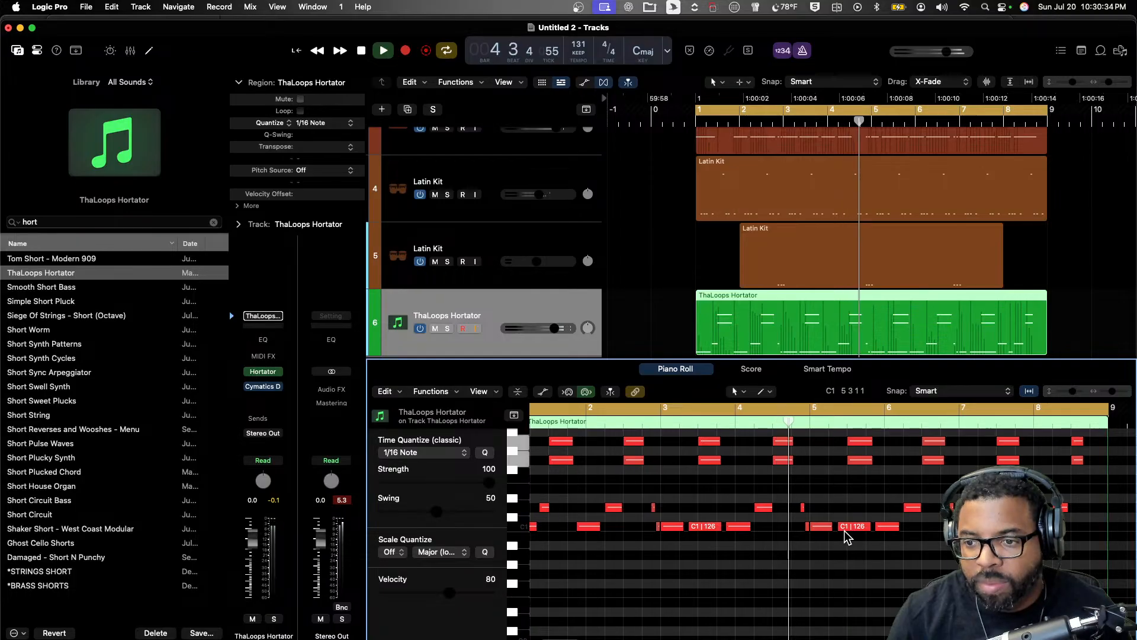
{"action": "left_click_drag", "start_coordinate": [830, 529], "coordinate": [841, 527]}
{"action": "scroll", "coordinate": [861, 517], "scroll_direction": "right", "scroll_amount": 3}
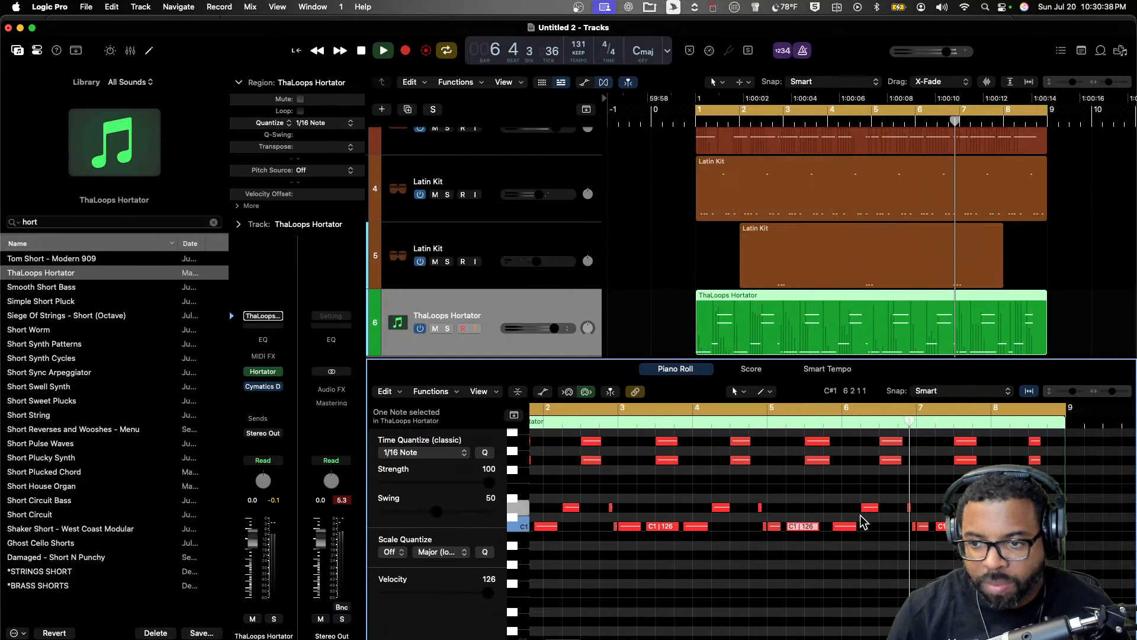
{"action": "key", "text": "x"}
{"action": "key", "text": "x"}
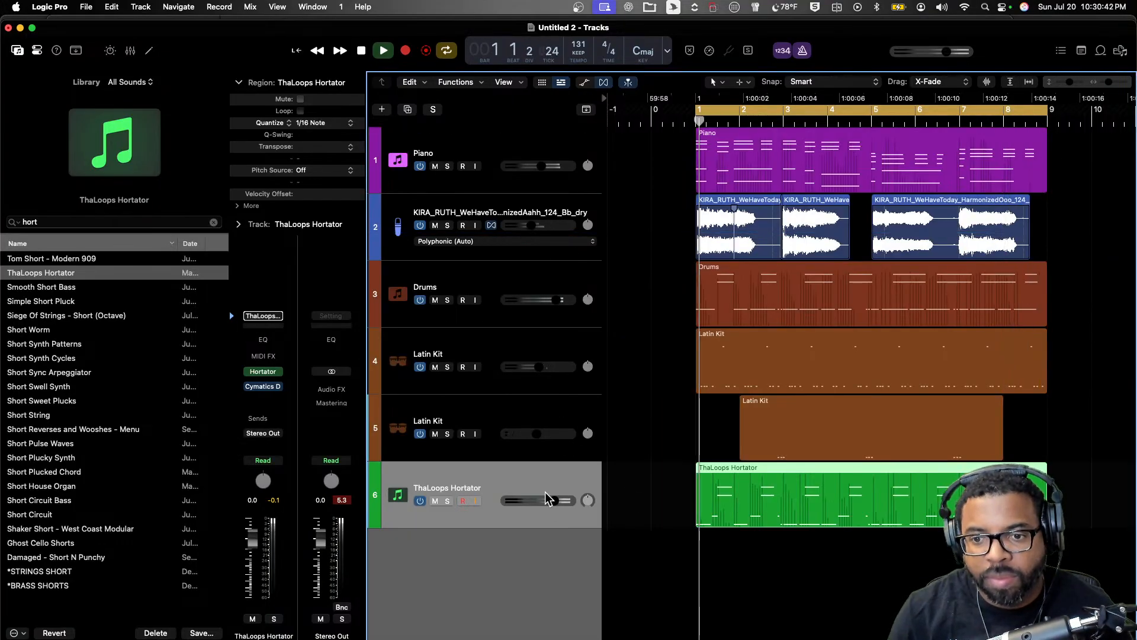
- Move the ThaLoops Hortator track directly below Drums, then duplicate the Drums track
{"action": "left_click_drag", "start_coordinate": [474, 504], "coordinate": [521, 320]}
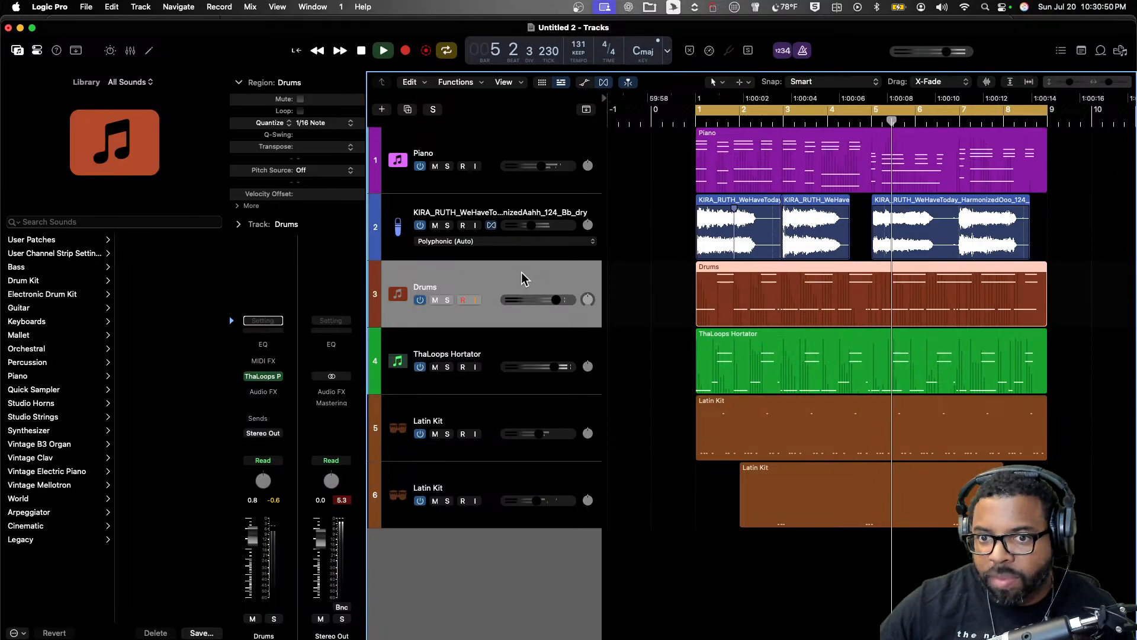
{"action": "key", "text": "space"}
{"action": "key", "text": "super+d"}
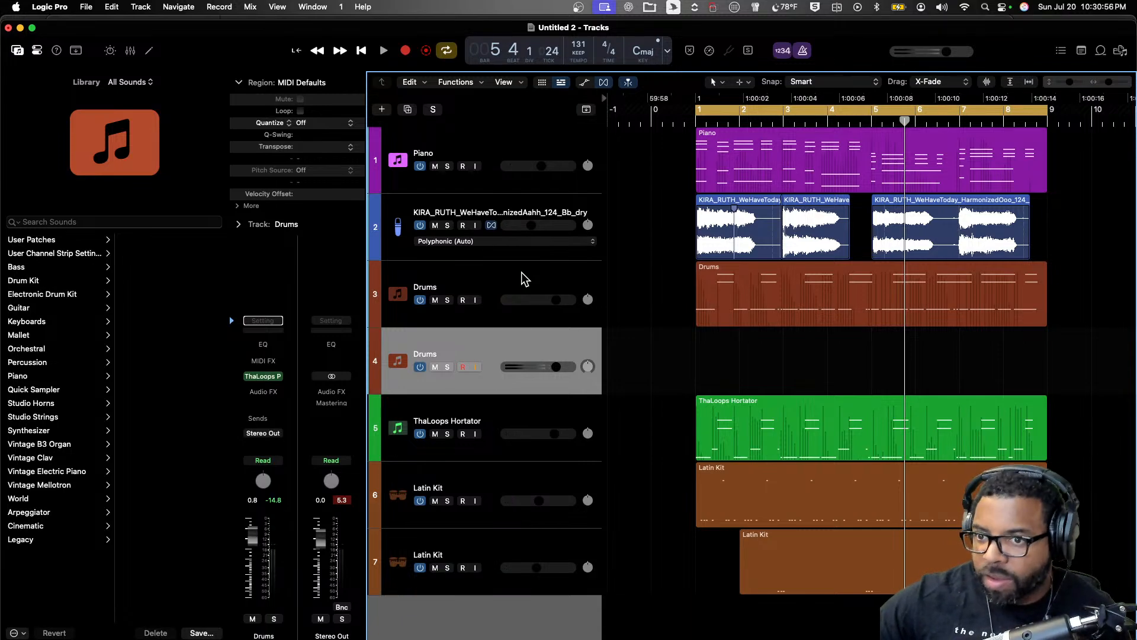
- Record a part on the duplicate Drums track across the cycle at -3.8 dB volume and quantize it to 1/8 Note
{"action": "key", "text": "r"}
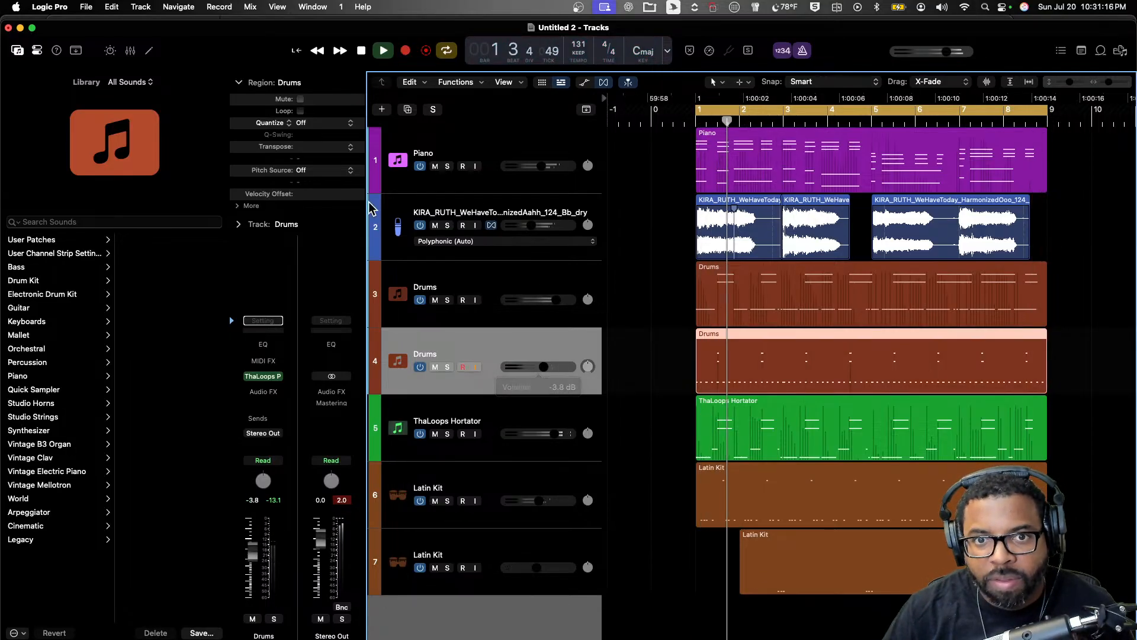
{"action": "left_click", "coordinate": [319, 123]}
{"action": "left_click", "coordinate": [325, 178]}
{"action": "key", "text": "space"}
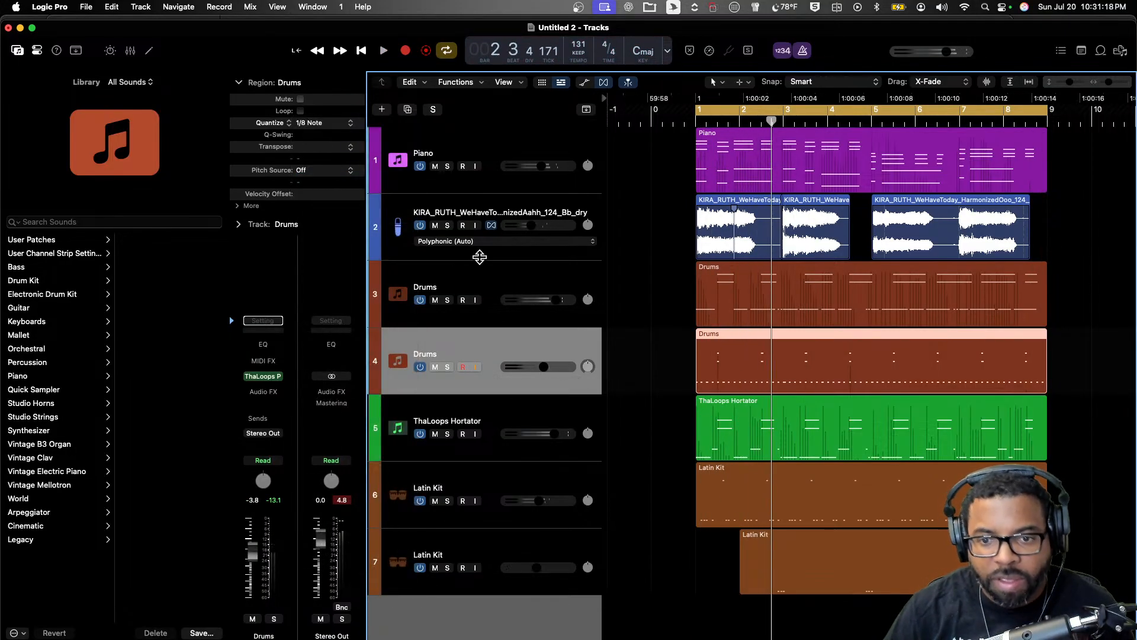
- Add a software instrument track below the second Drums track and try the Hi-Hat Pedal - 808 Flex and Hi-Hat Closed - Pawn Shop 808 patches
{"action": "scroll", "coordinate": [480, 256], "scroll_direction": "down", "scroll_amount": 1}
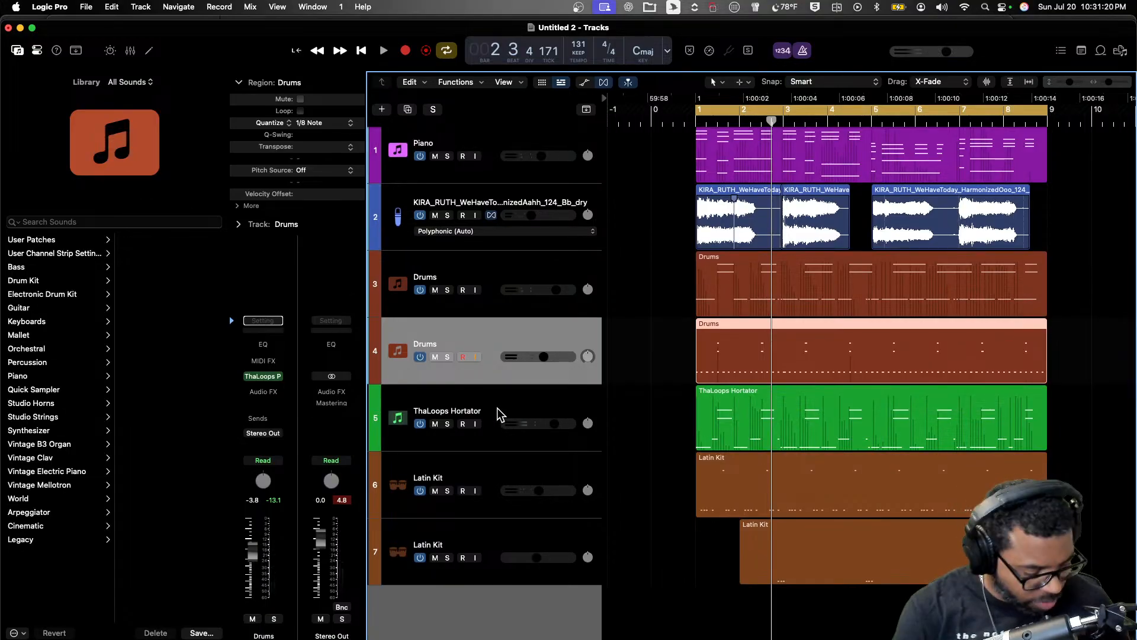
{"action": "key", "text": "alt+super+s"}
{"action": "left_click", "coordinate": [95, 221]}
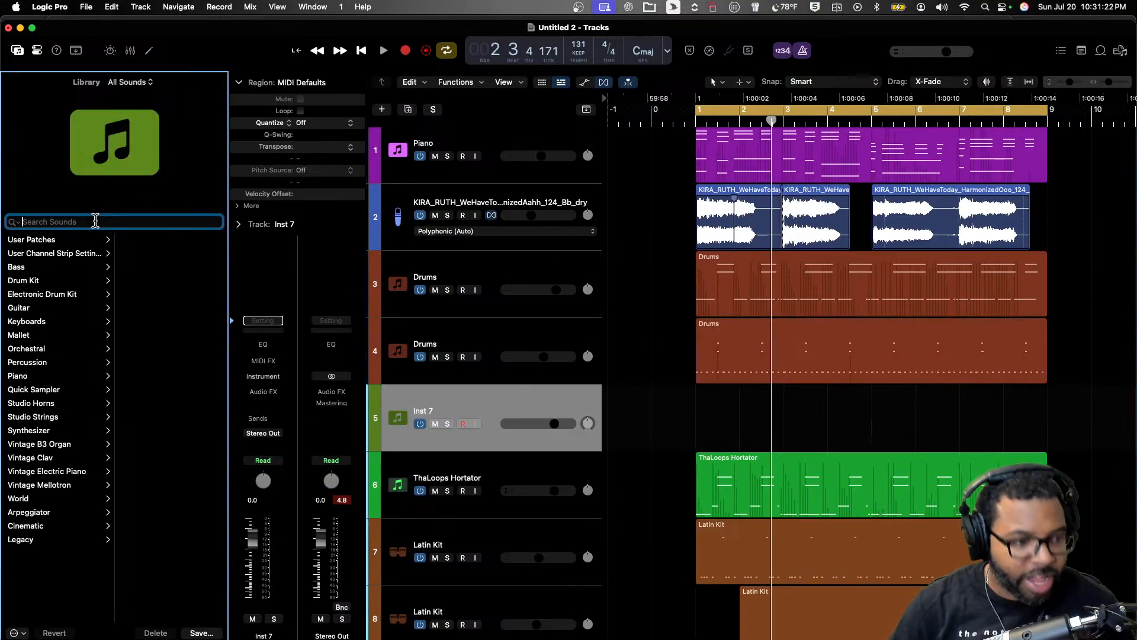
{"action": "type", "text": "808"}
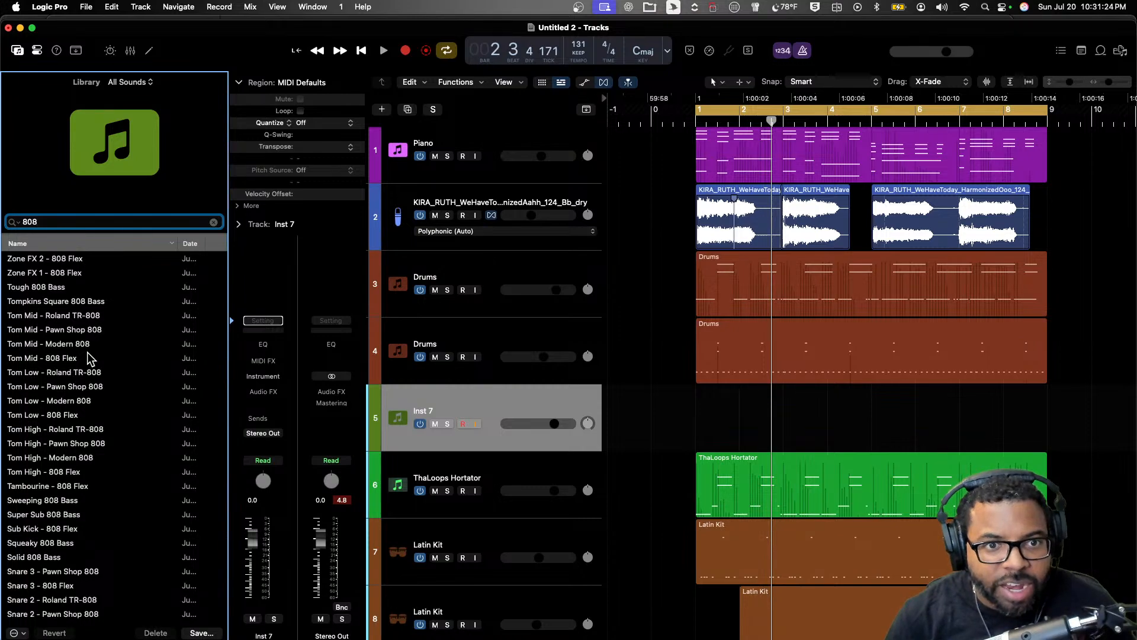
{"action": "scroll", "coordinate": [88, 358], "scroll_direction": "down", "scroll_amount": 20}
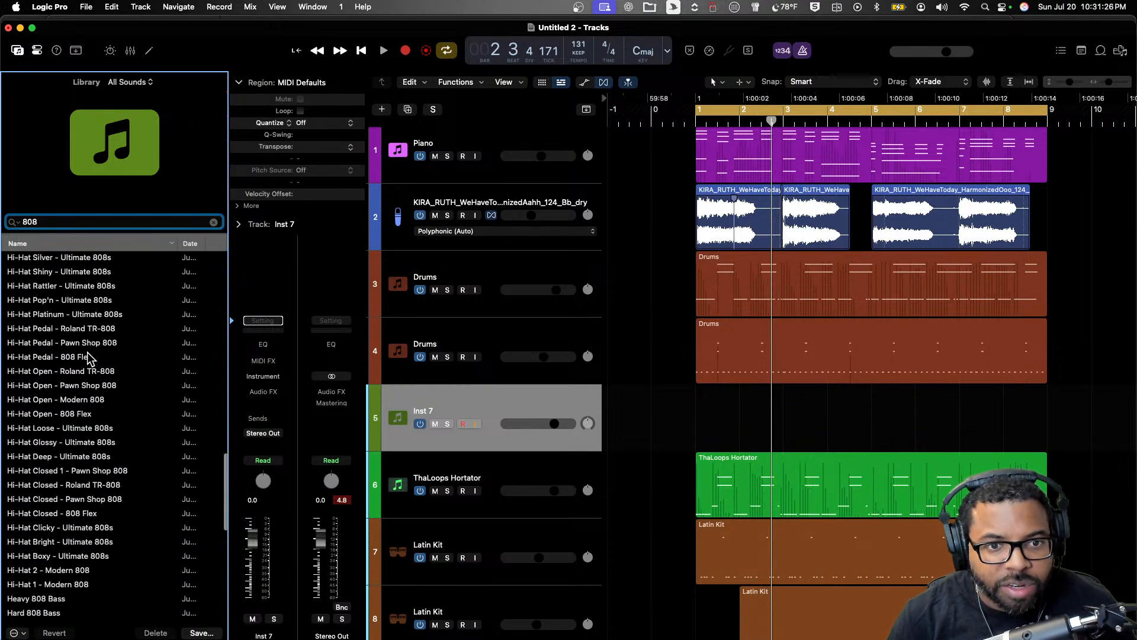
{"action": "left_click", "coordinate": [90, 357]}
{"action": "scroll", "coordinate": [95, 361], "scroll_direction": "down", "scroll_amount": 5}
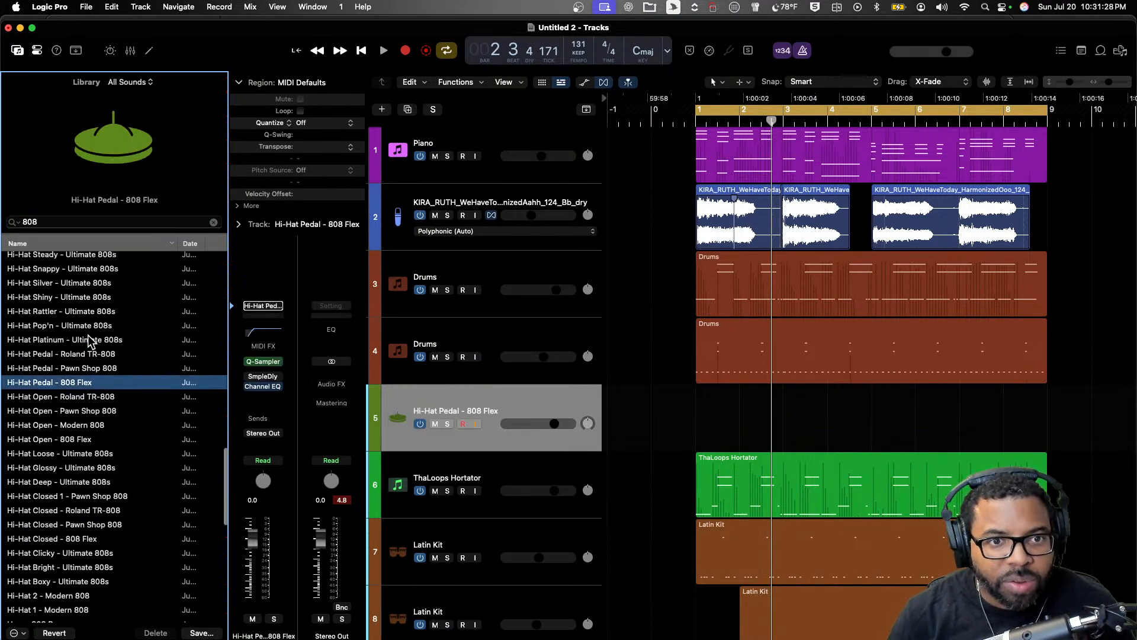
{"action": "left_click", "coordinate": [90, 352]}
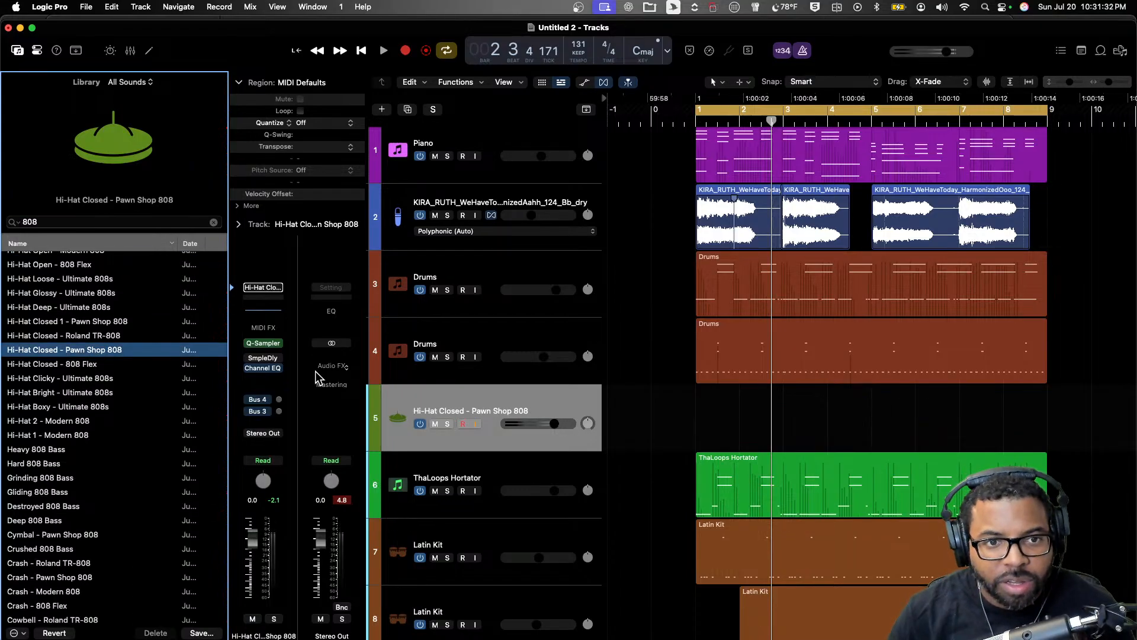
- Search the library for "hat" and load the Hi-Hat Silver - Ultimate 808s patch on the new track
{"action": "double_click", "coordinate": [142, 221]}
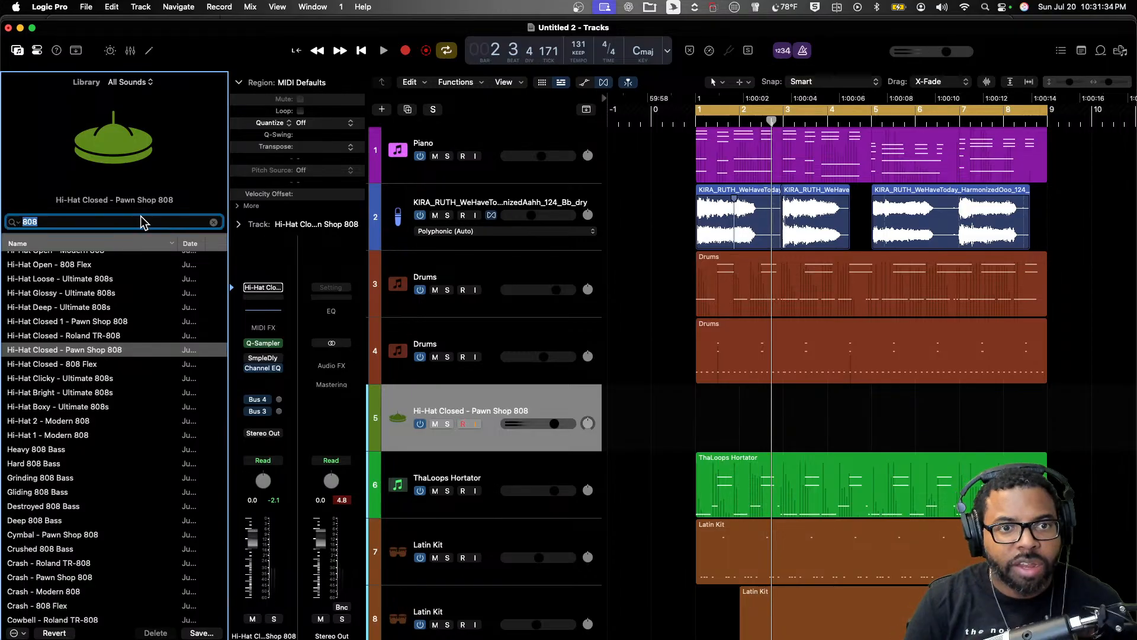
{"action": "type", "text": "hi hat"}
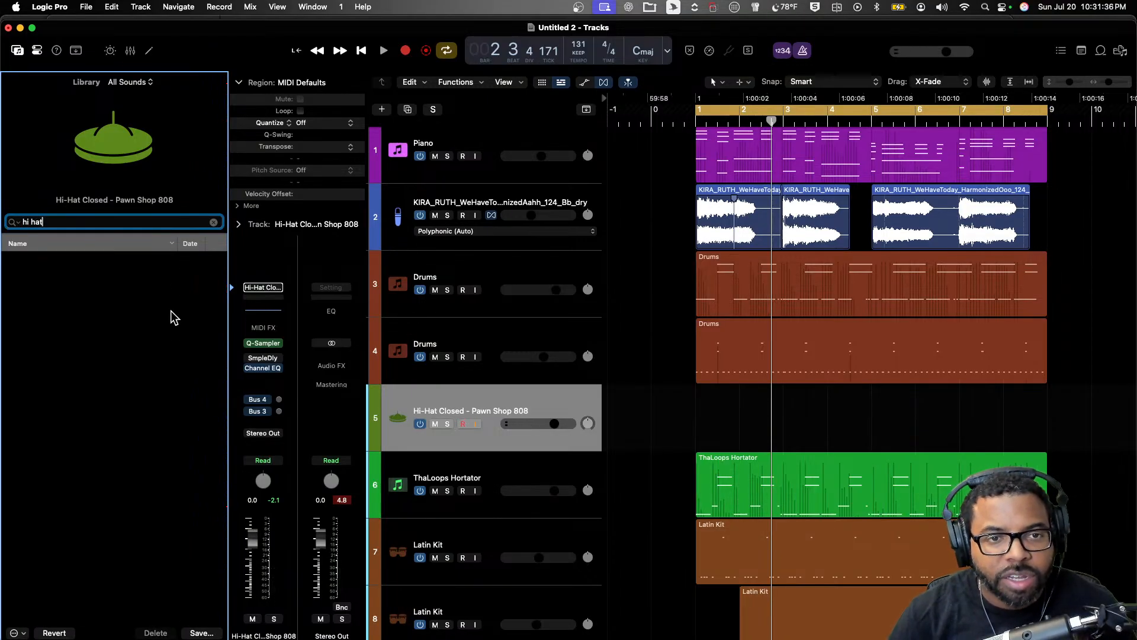
{"action": "key", "text": "BackSpace"}
{"action": "key", "text": "BackSpace"}
{"action": "key", "text": "BackSpace"}
{"action": "key", "text": "BackSpace"}
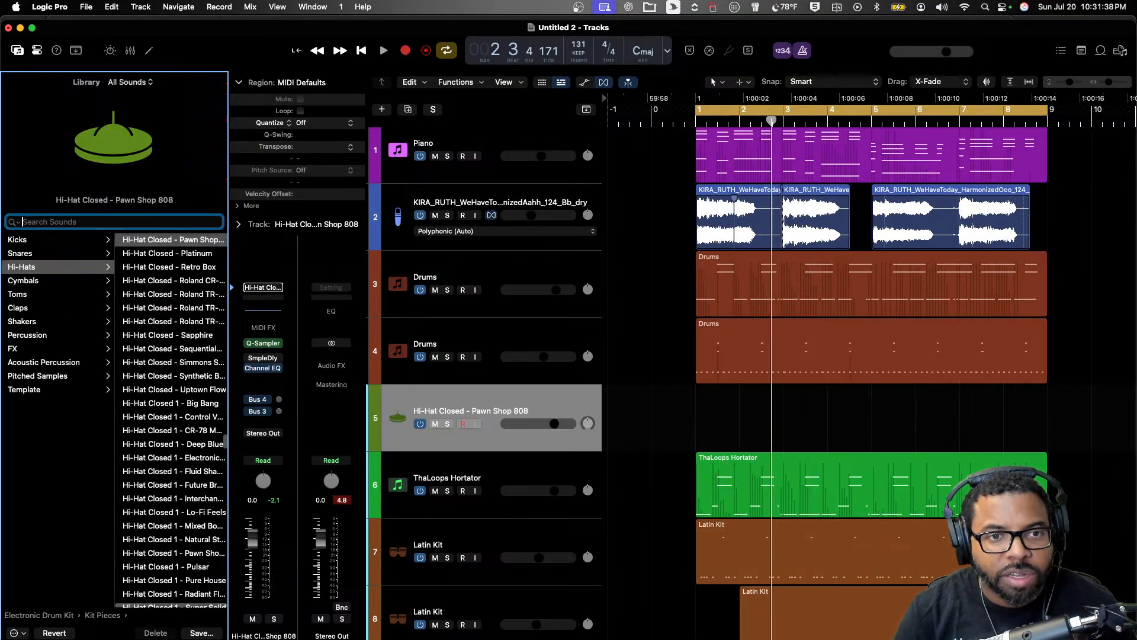
{"action": "type", "text": "hat"}
{"action": "scroll", "coordinate": [91, 400], "scroll_direction": "down", "scroll_amount": 3}
{"action": "left_click", "coordinate": [86, 349]}
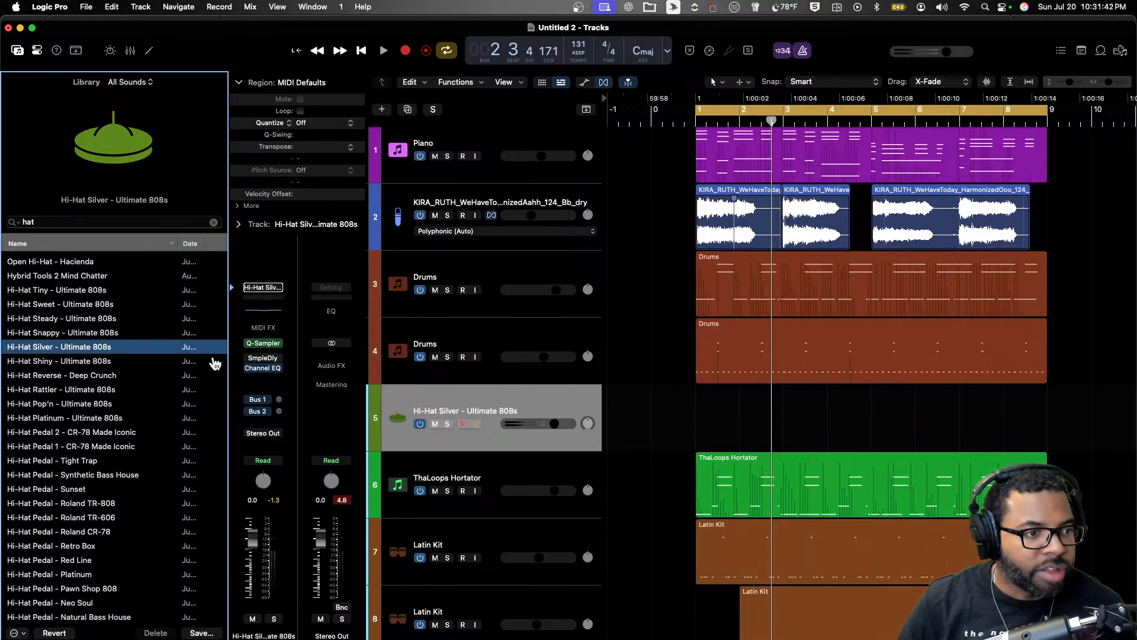
- Switch to Finder, preview the WeHaveToday HarmonizedAahh and HarmonizedOoo dry vocal files, and open the Cymatics folder in a new tab
{"action": "key", "text": "super+Tab"}
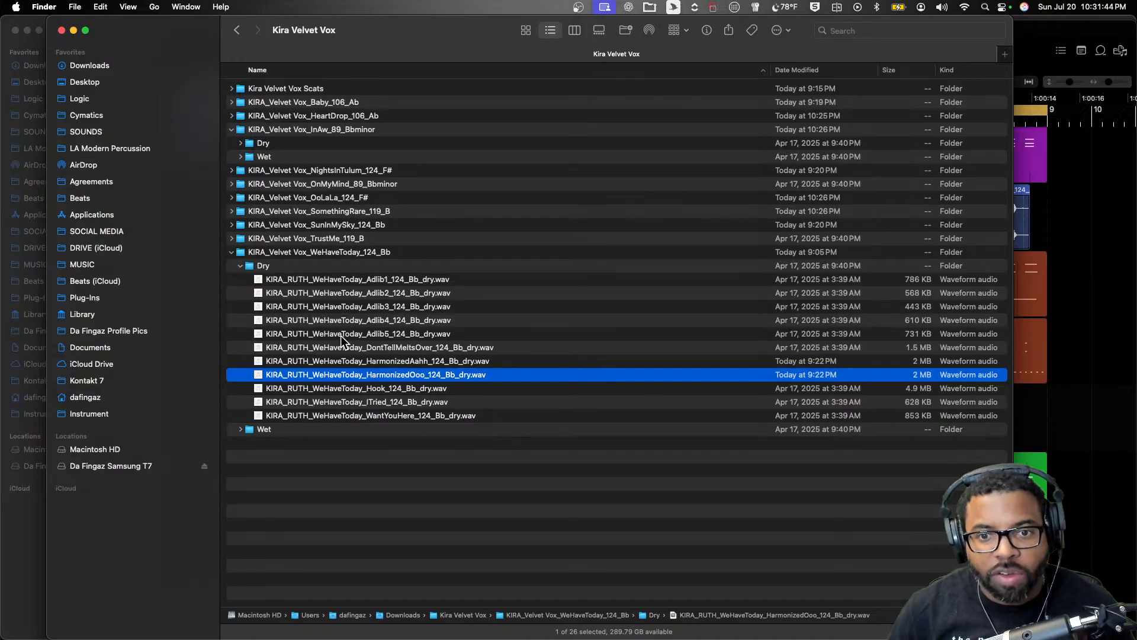
{"action": "key", "text": "Up"}
{"action": "key", "text": "Down"}
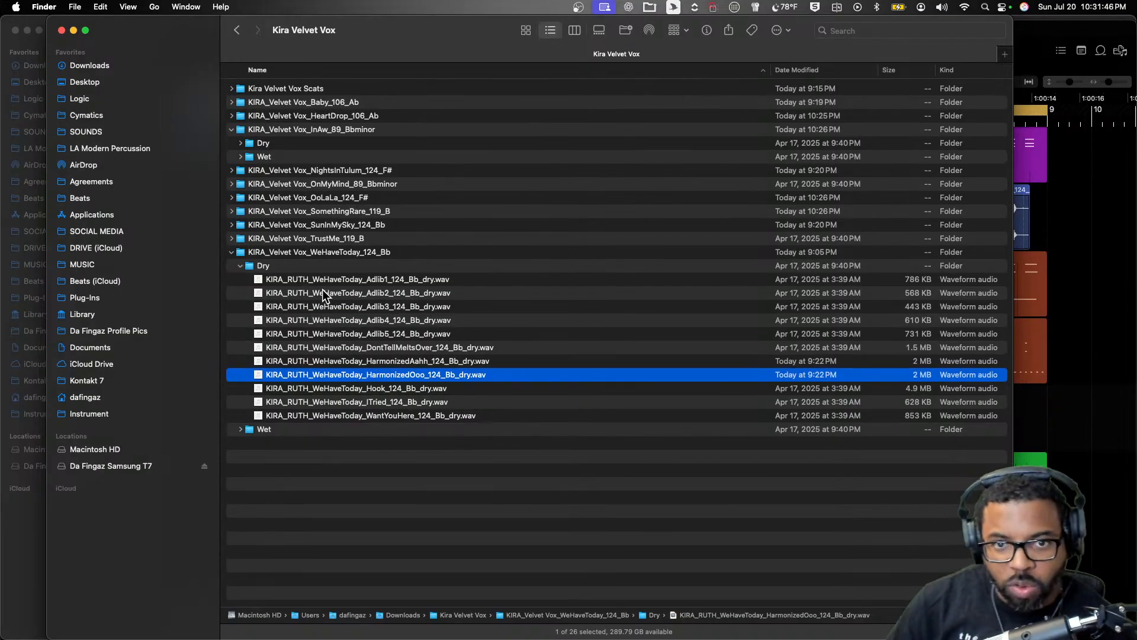
{"action": "left_click", "coordinate": [378, 361]}
{"action": "key", "text": "space"}
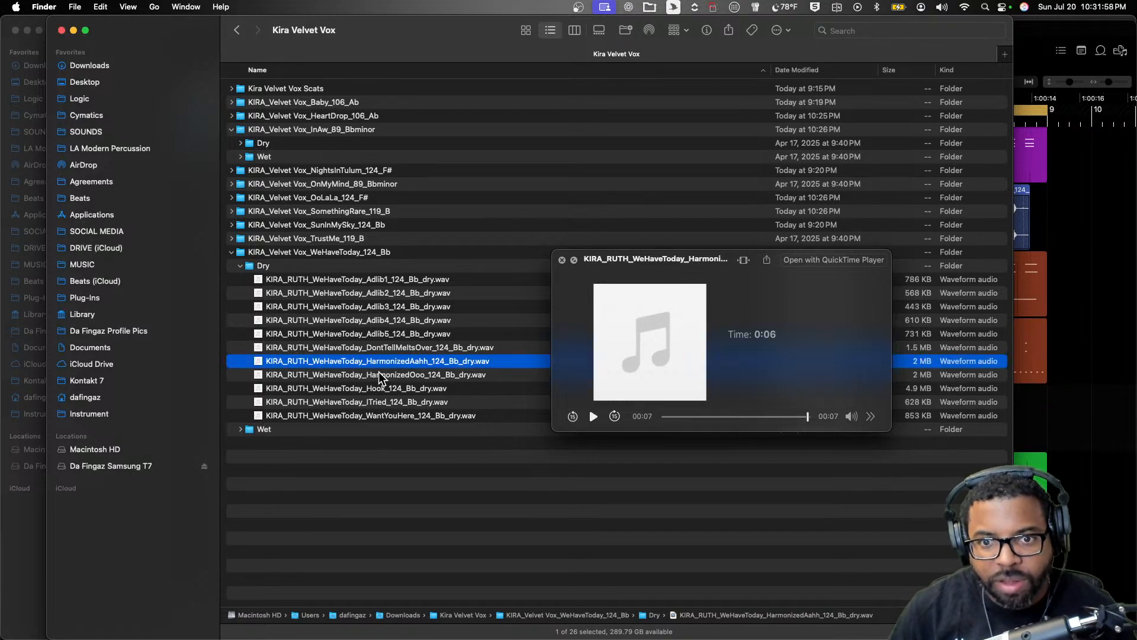
{"action": "left_click", "coordinate": [378, 374]}
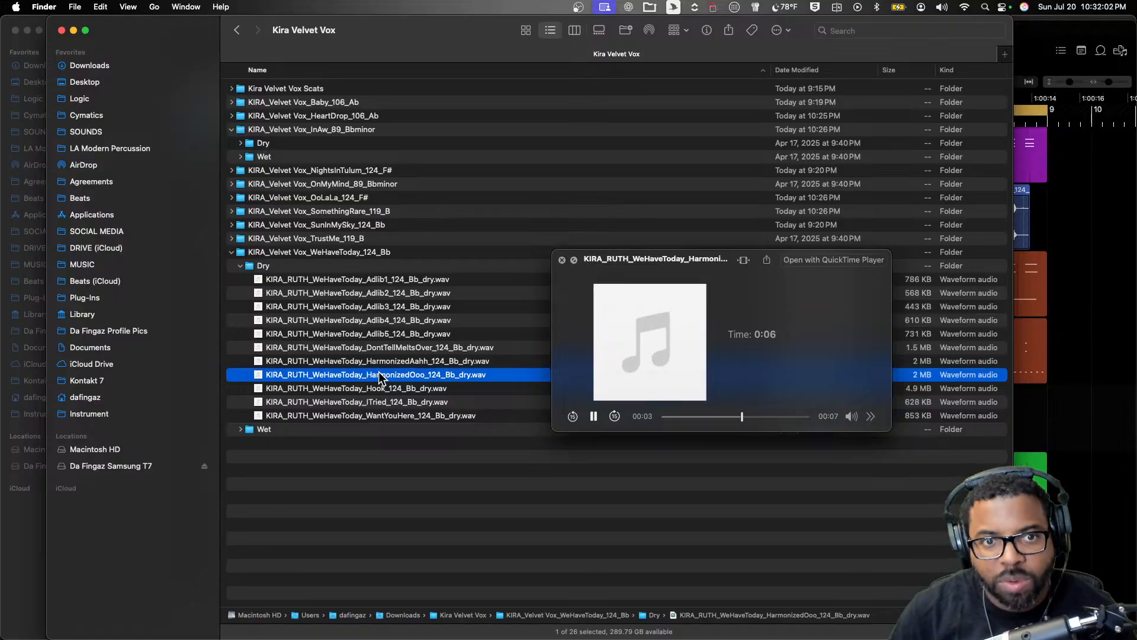
{"action": "key", "text": "space"}
{"action": "key", "text": "super+t"}
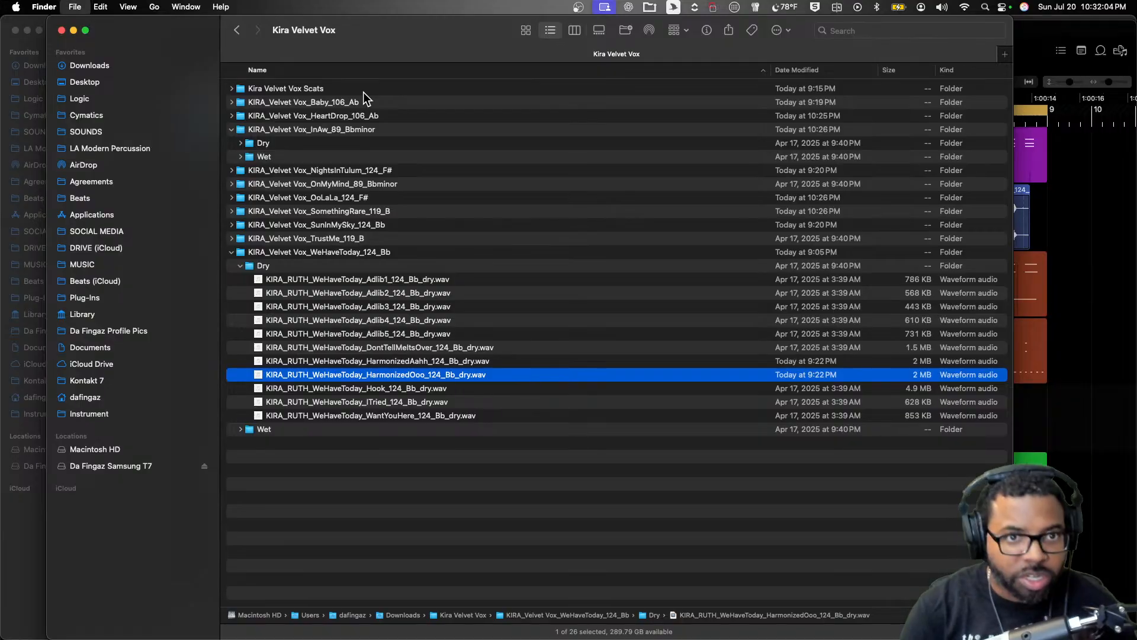
{"action": "left_click", "coordinate": [119, 117]}
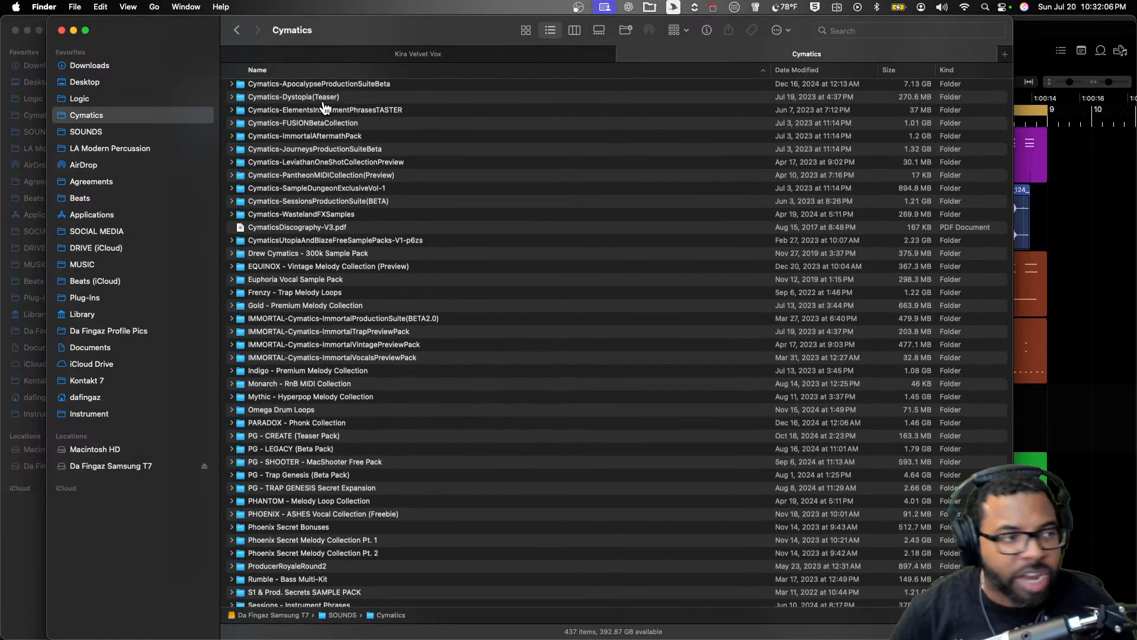
- Switch to Logic Pro and listen to the KIRA_RUTH WeHaveToday vocal track soloed
{"action": "key", "text": "super+Tab"}
{"action": "left_click", "coordinate": [448, 215]}
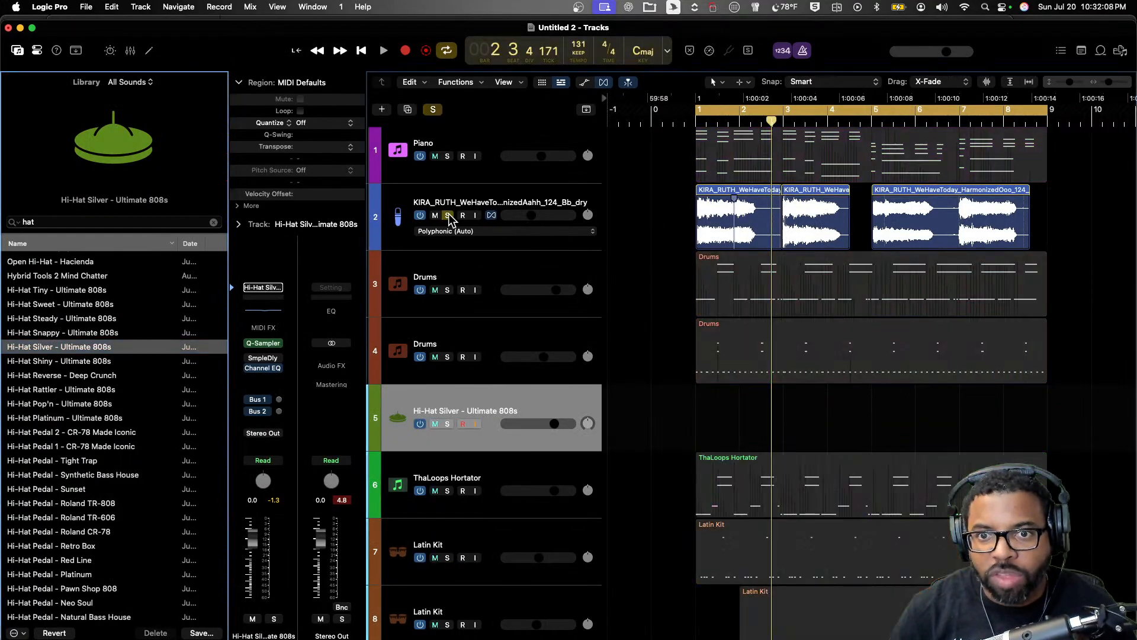
{"action": "key", "text": "space"}
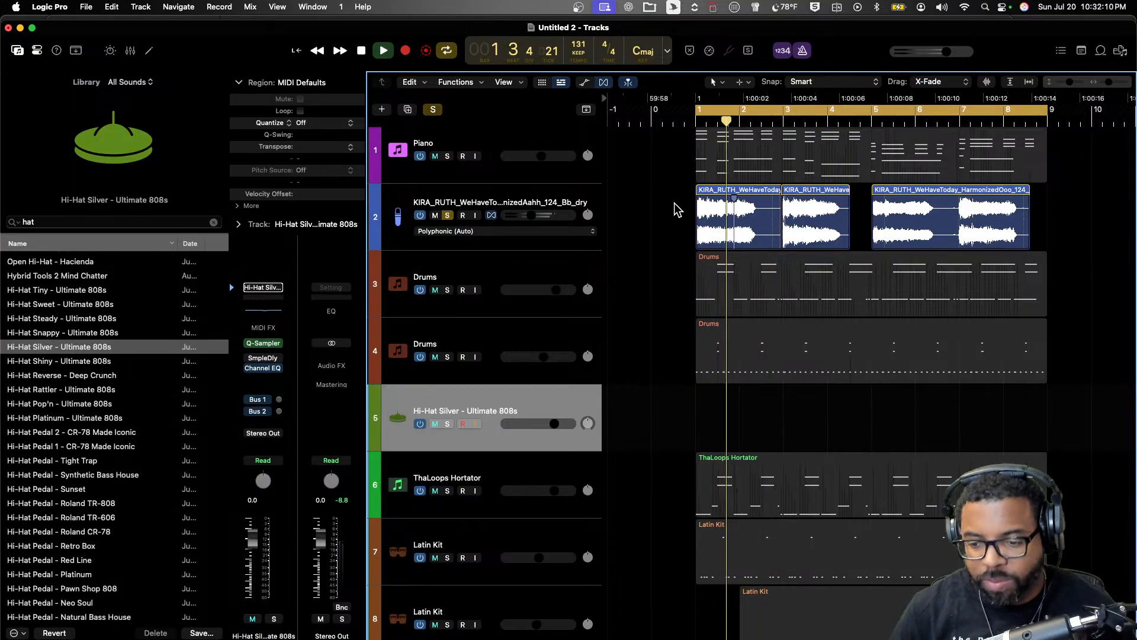
{"action": "key", "text": "space"}
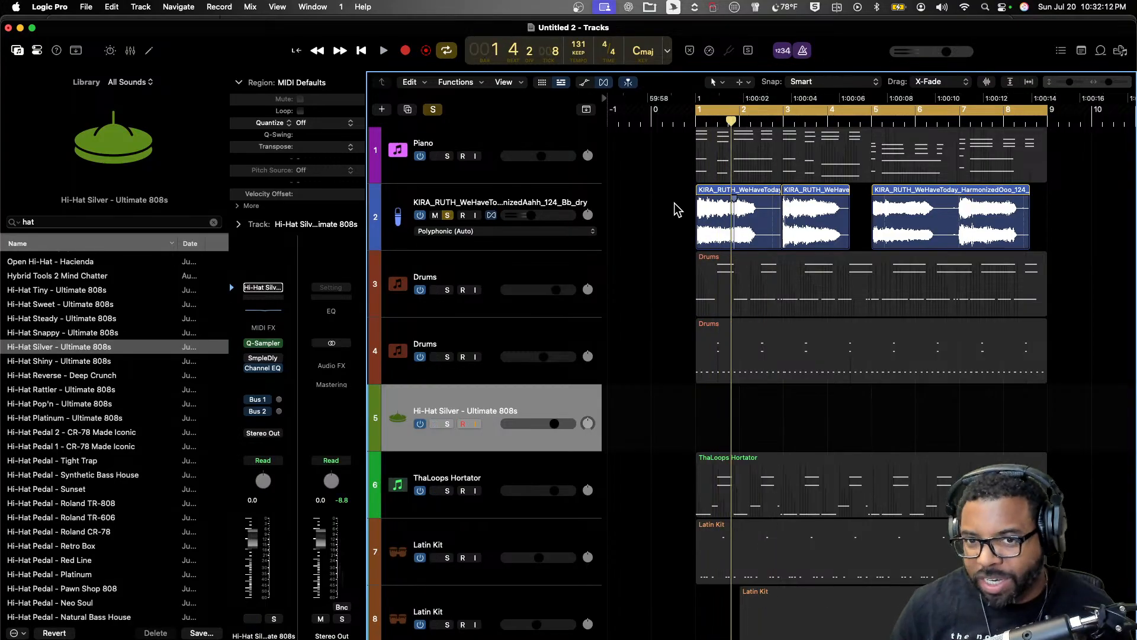
{"action": "key", "text": "space"}
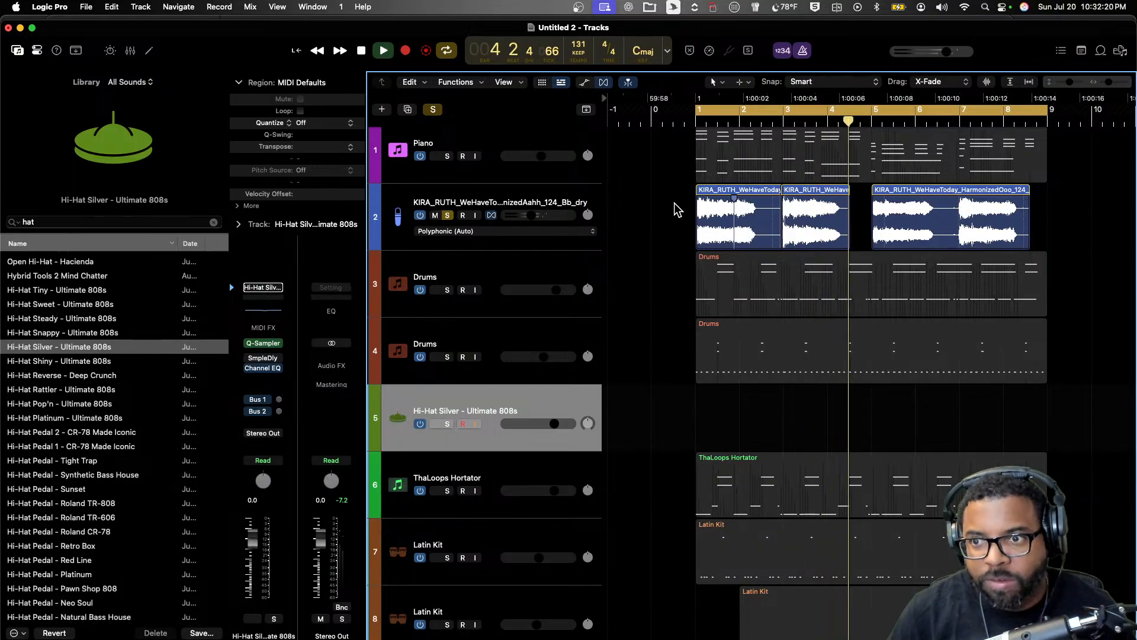
- Inspect the vocal track's Blackhole reverb settings, then clear the track's solo and reselect the Hi-Hat Silver track
{"action": "left_click", "coordinate": [550, 218]}
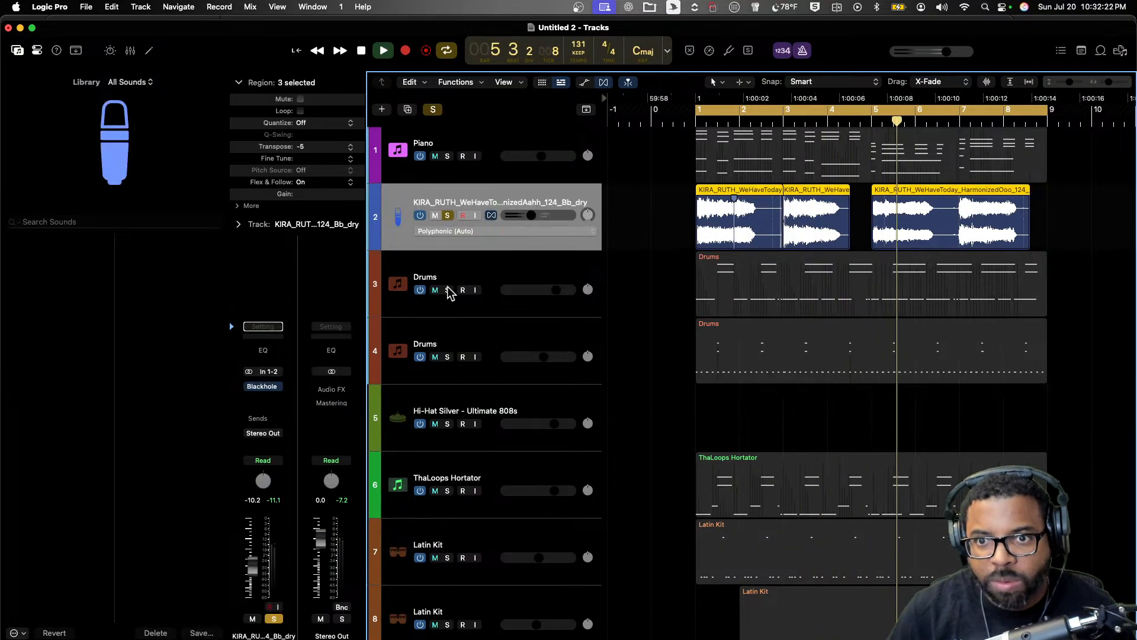
{"action": "left_click", "coordinate": [262, 387]}
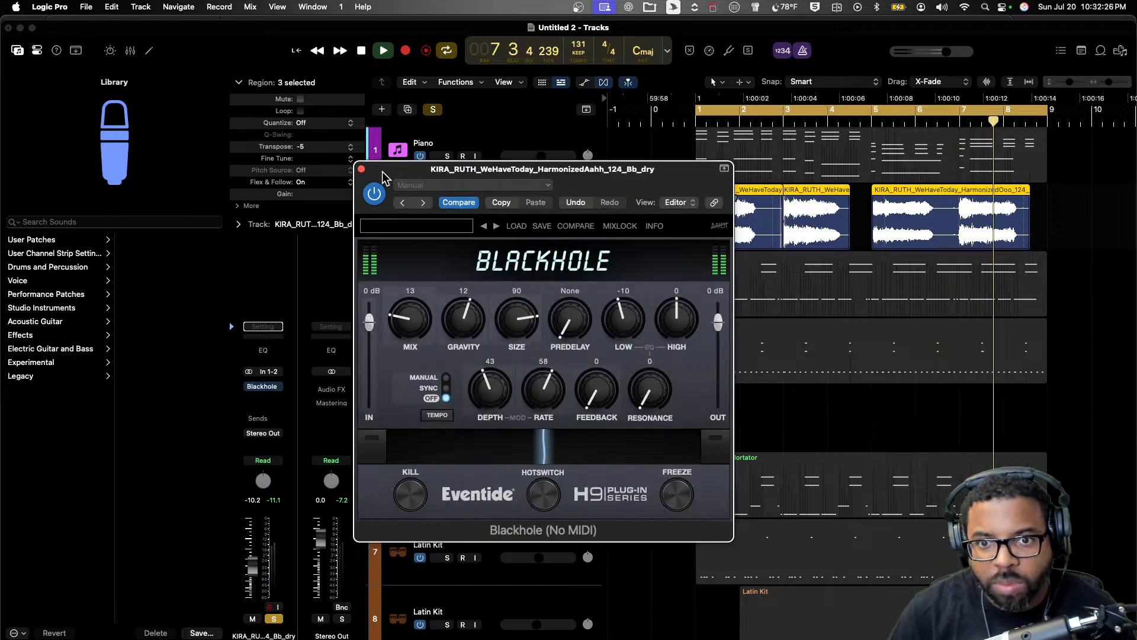
{"action": "left_click", "coordinate": [361, 169]}
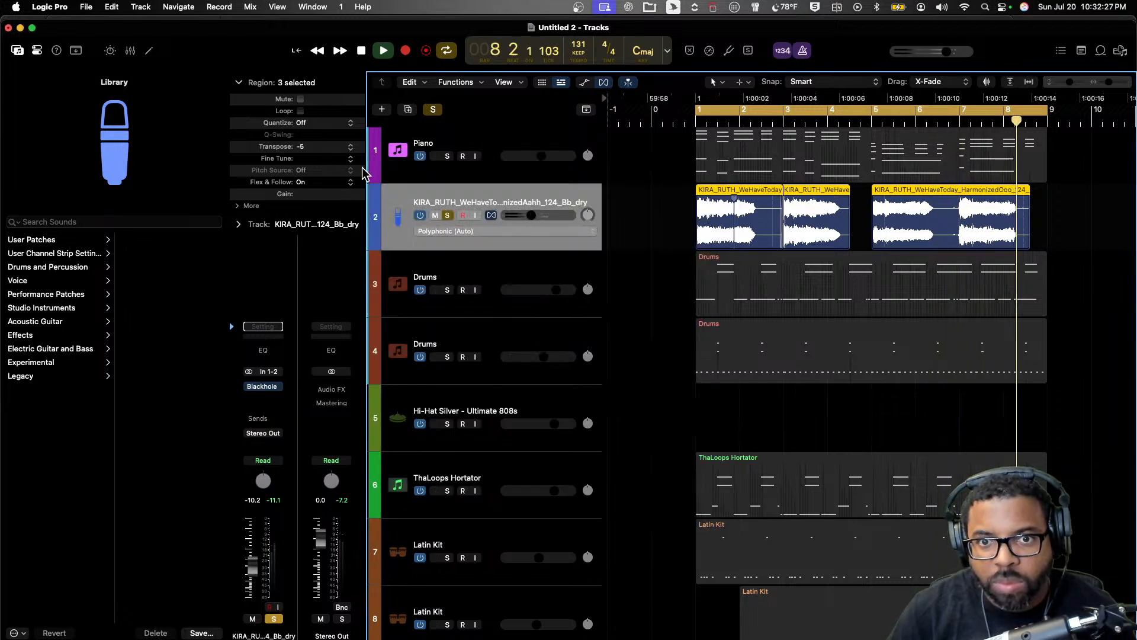
{"action": "left_click", "coordinate": [446, 215]}
{"action": "left_click", "coordinate": [473, 397]}
{"action": "key", "text": "space"}
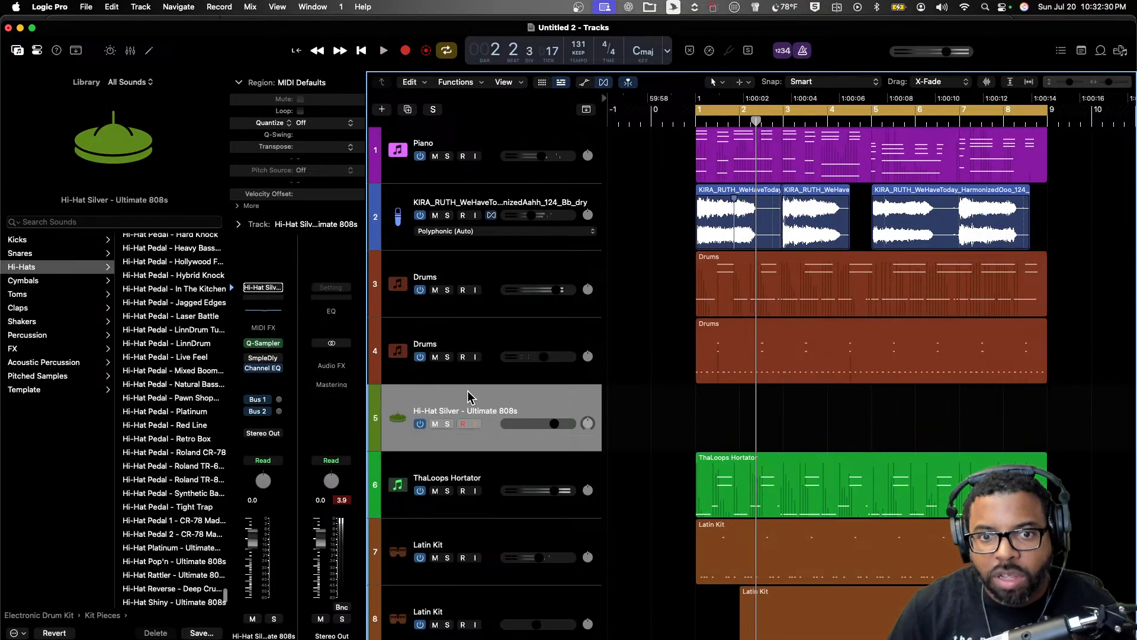
- Search the Cymatics folder in Finder for "hat midi" and place Cajun HiHat MIDI - 105 BPM at bar 1 of the Hi-Hat Silver track
{"action": "key", "text": "super+Tab"}
{"action": "left_click", "coordinate": [881, 30]}
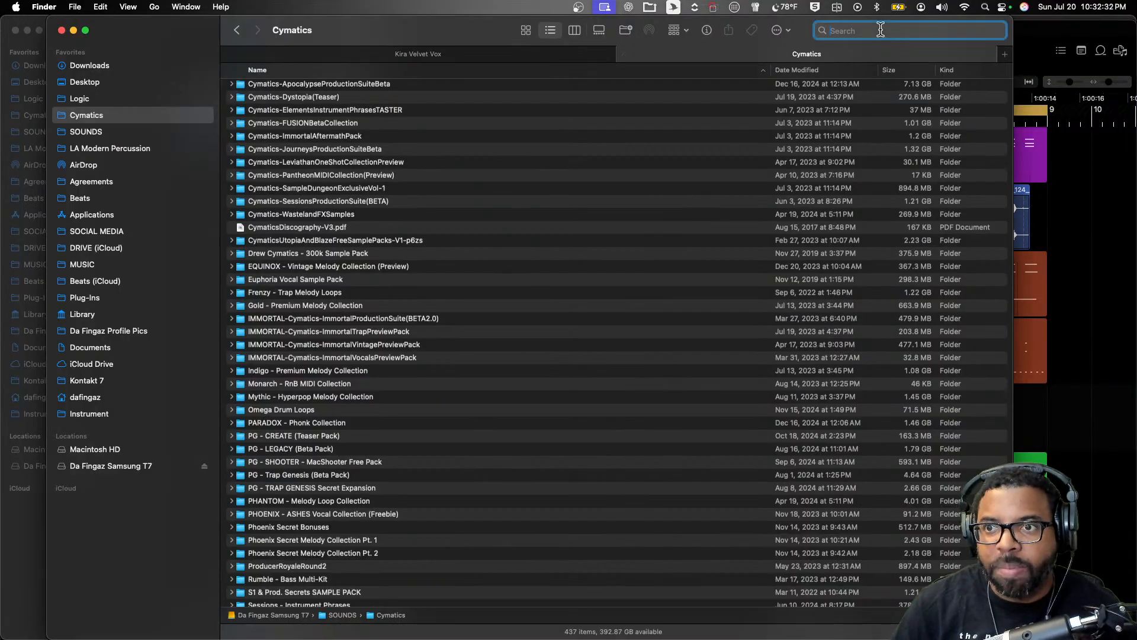
{"action": "type", "text": "hat midi"}
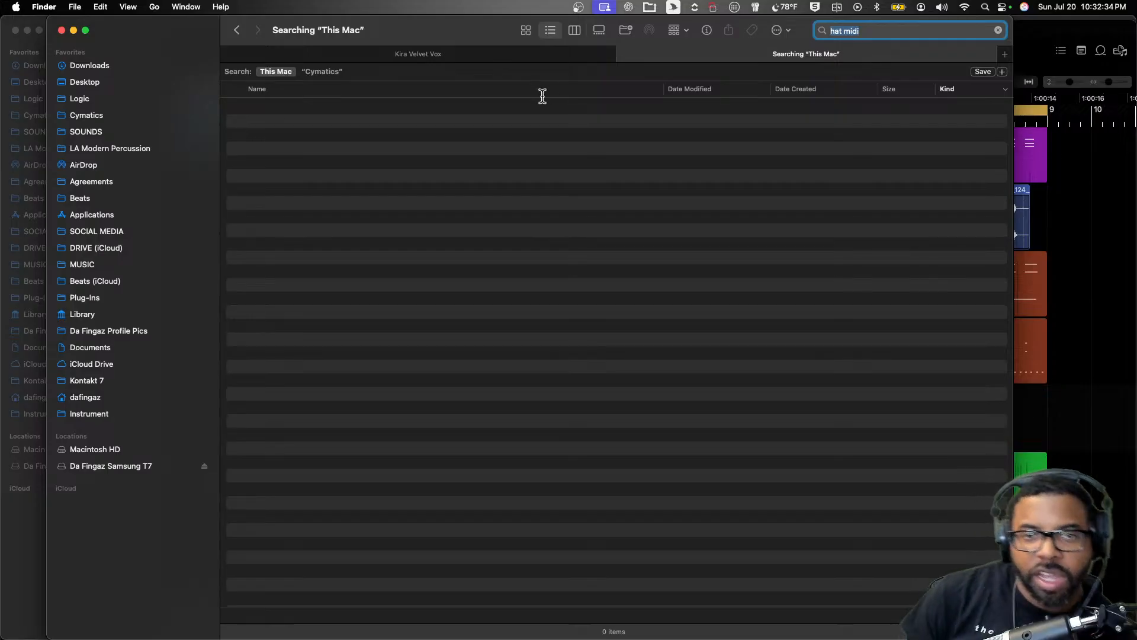
{"action": "left_click", "coordinate": [326, 72]}
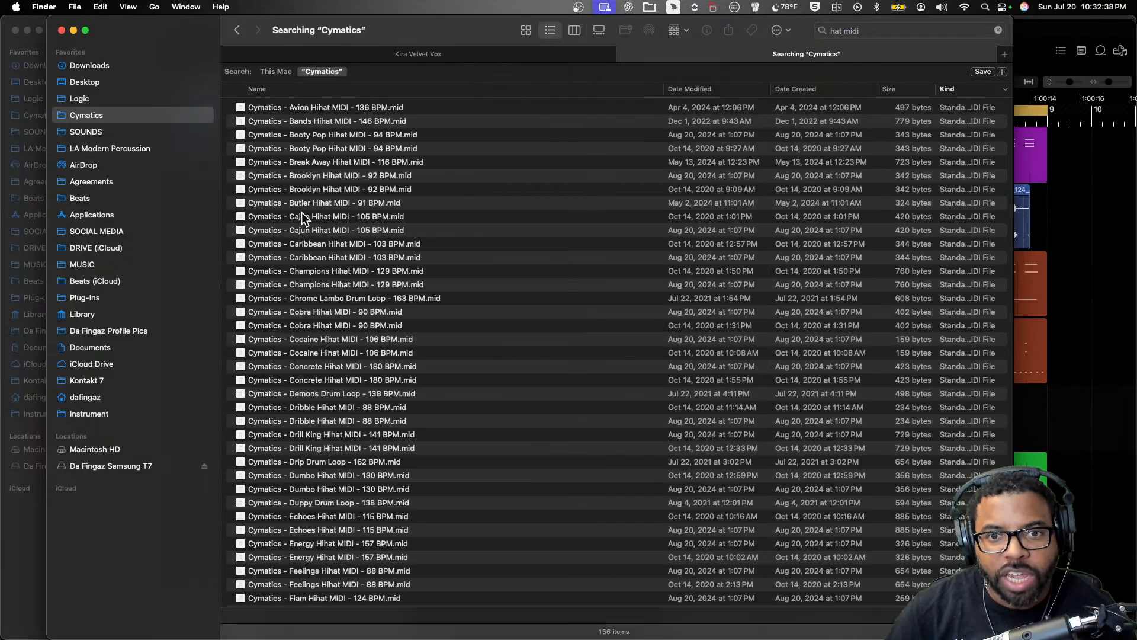
{"action": "left_click_drag", "start_coordinate": [301, 215], "coordinate": [697, 417]}
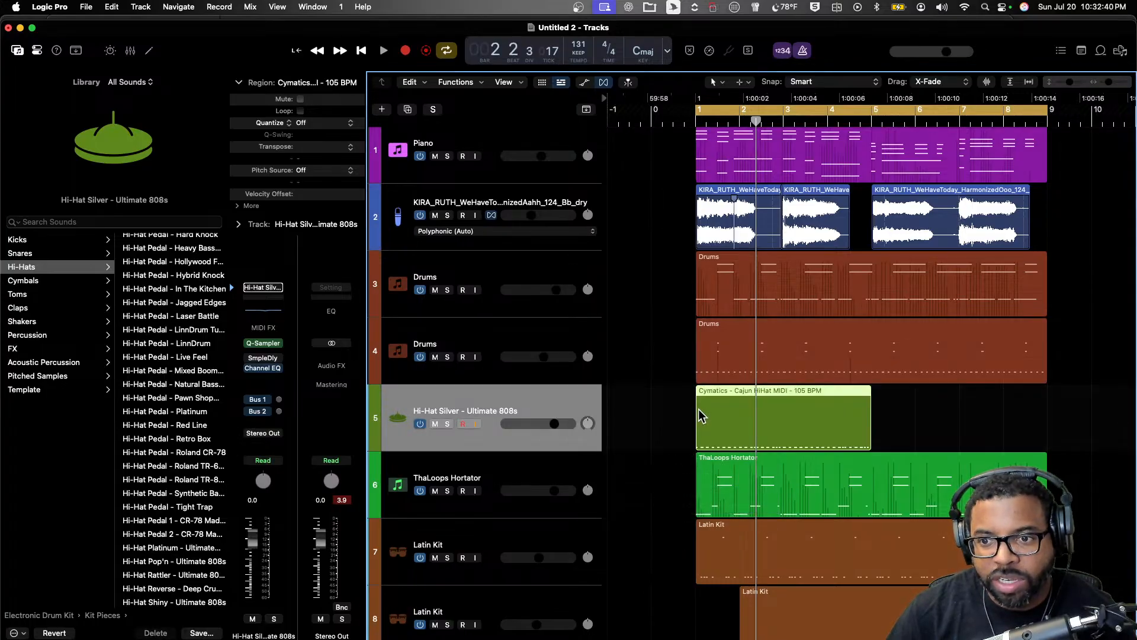
{"action": "key", "text": "space"}
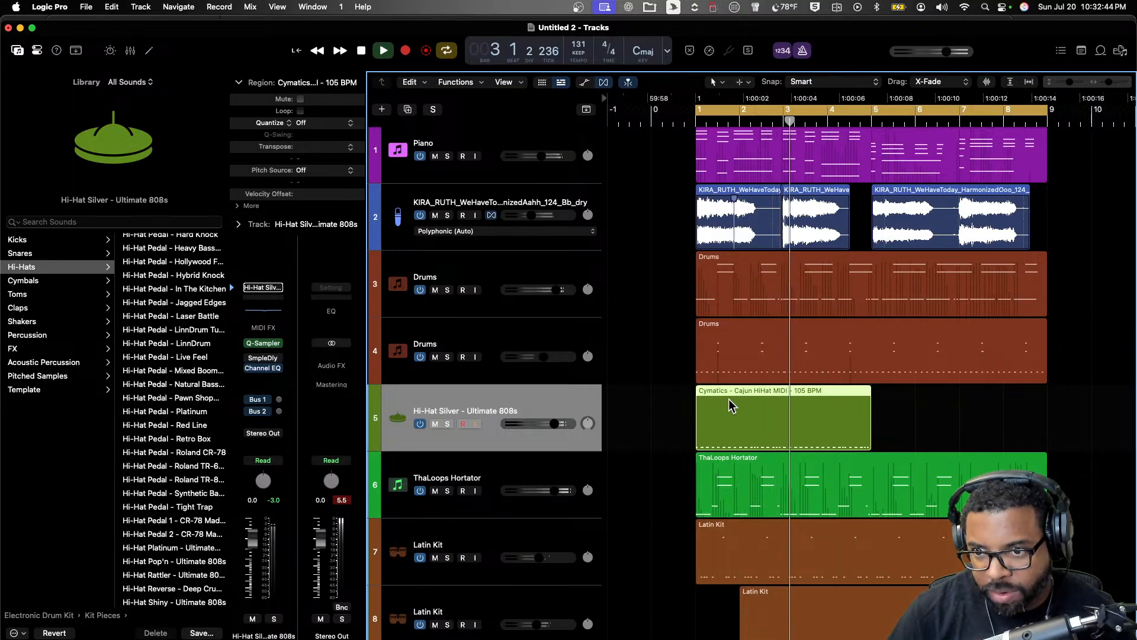
- Add Cymatics - Cocaine Hihat MIDI - 106 BPM from Finder at bar 5 of the Hi-Hat Silver track and repeat it at bar 7
{"action": "key", "text": "super+Tab"}
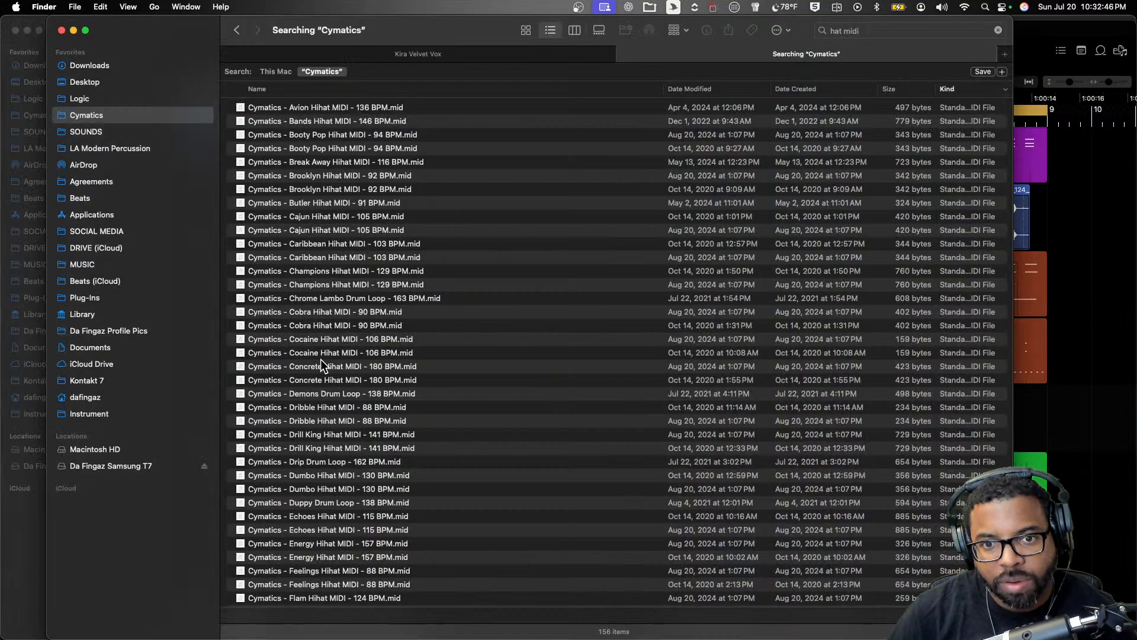
{"action": "key", "text": "super+Tab"}
{"action": "left_click_drag", "start_coordinate": [315, 353], "coordinate": [877, 416]}
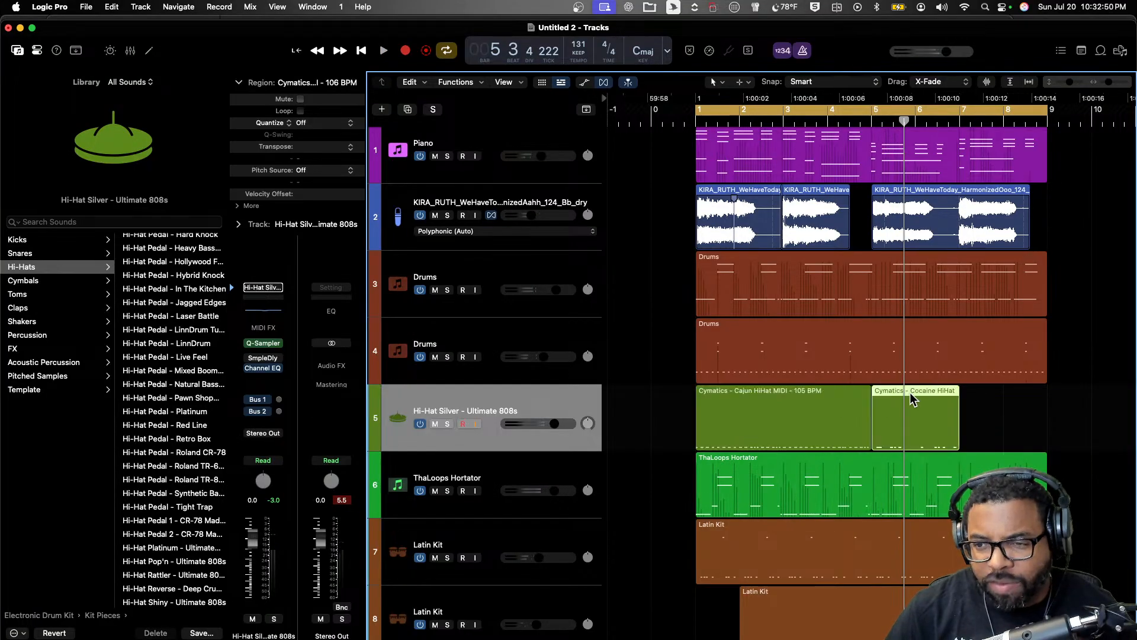
{"action": "key", "text": "space"}
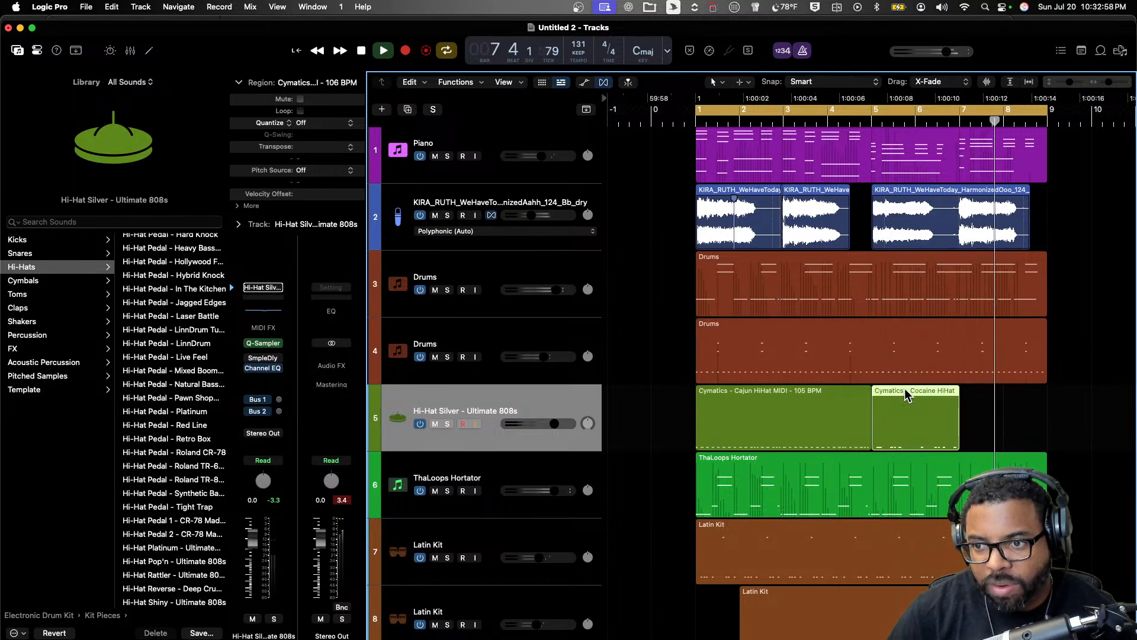
{"action": "key", "text": "super+r"}
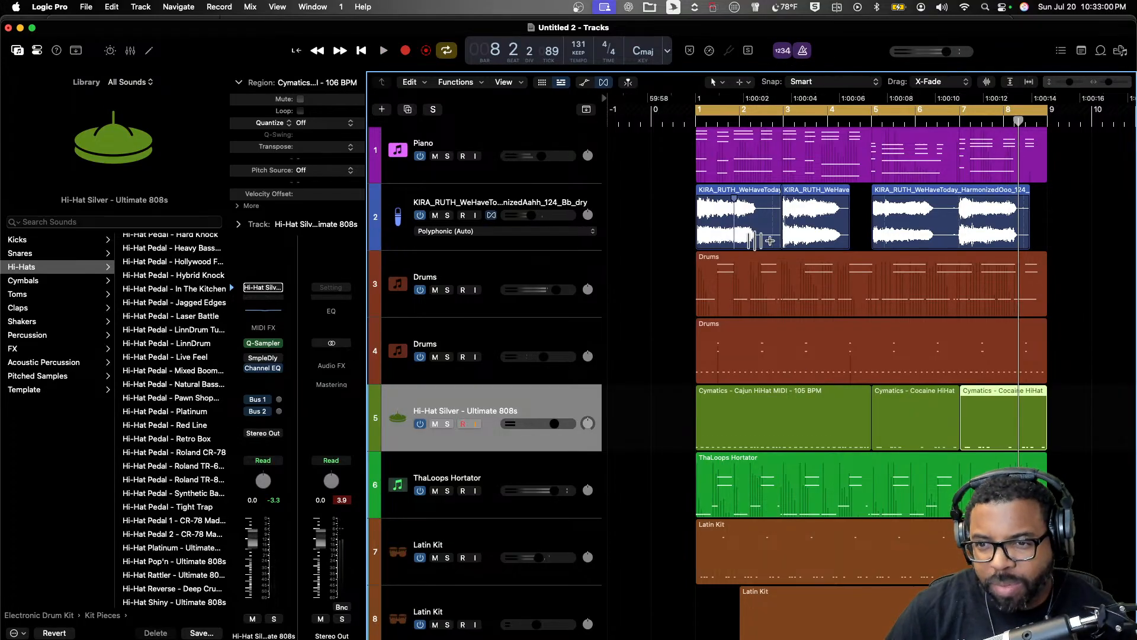
{"action": "key", "text": "space"}
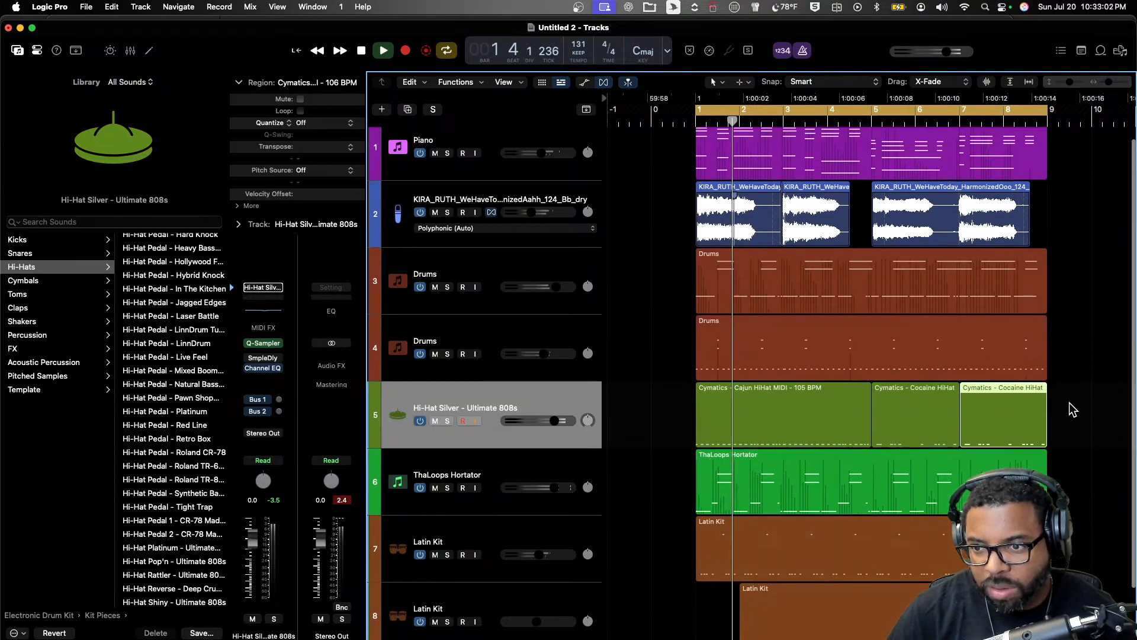
- Join the two Cocaine HiHat regions, repeat the joined region at bar 9, and delete the one at bar 5
{"action": "scroll", "coordinate": [1073, 410], "scroll_direction": "right", "scroll_amount": 3}
{"action": "left_click", "coordinate": [883, 415], "text": "shift"}
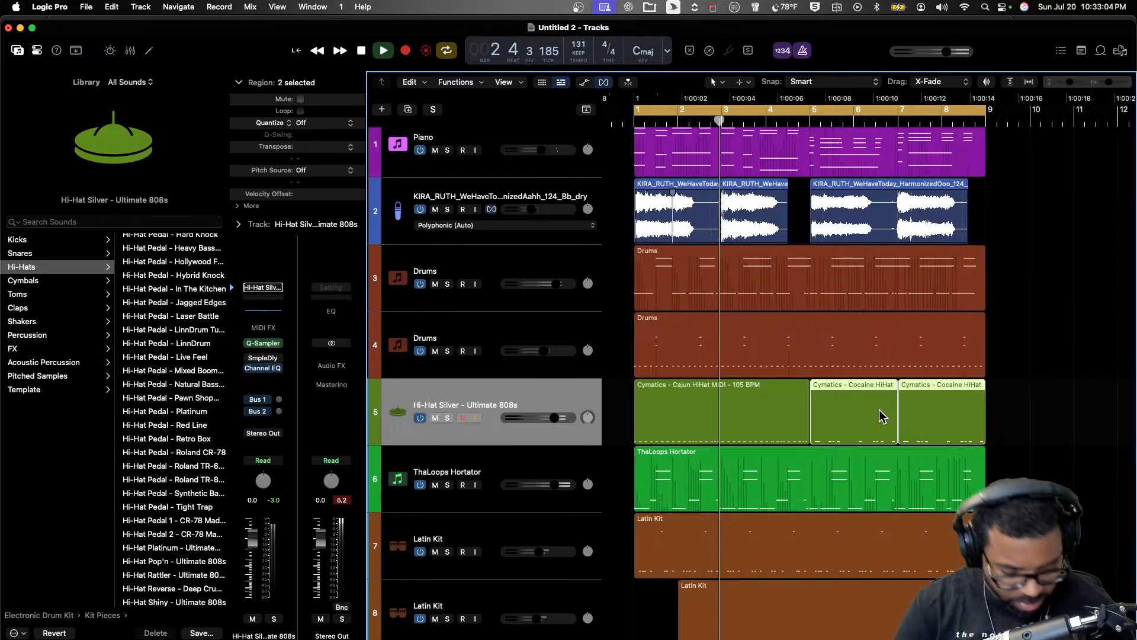
{"action": "key", "text": "super+j"}
{"action": "key", "text": "super+r"}
{"action": "left_click", "coordinate": [870, 404]}
{"action": "key", "text": "Delete"}
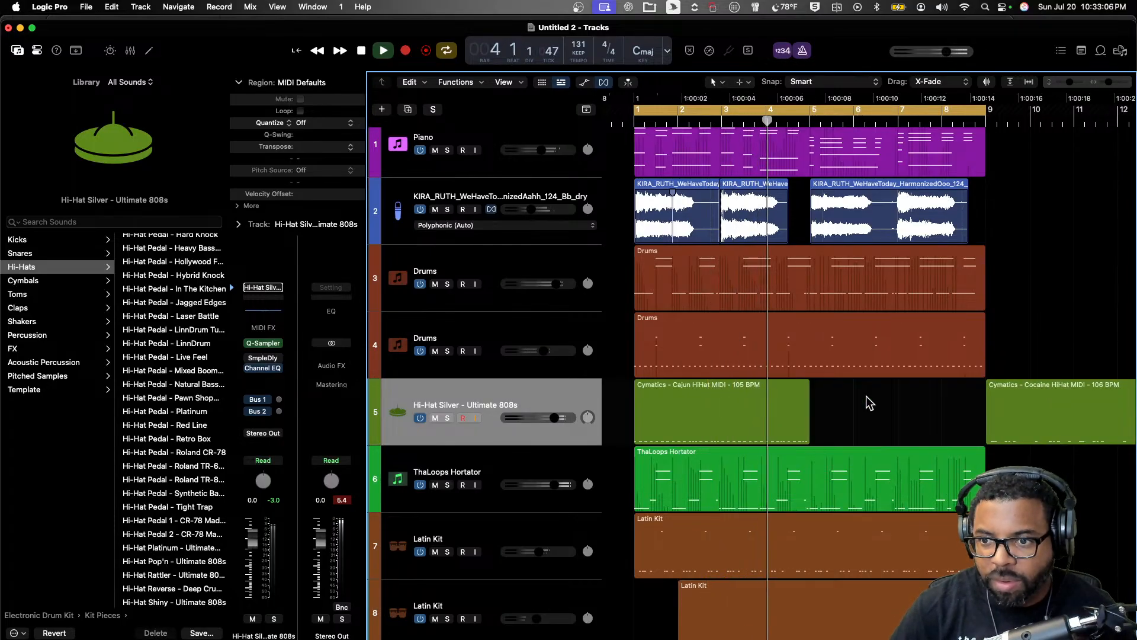
- Repeat the Cajun HiHat region at bar 5 and lower the Hi-Hat Silver track volume to -2.2 dB
{"action": "left_click", "coordinate": [776, 395]}
{"action": "key", "text": "super+r"}
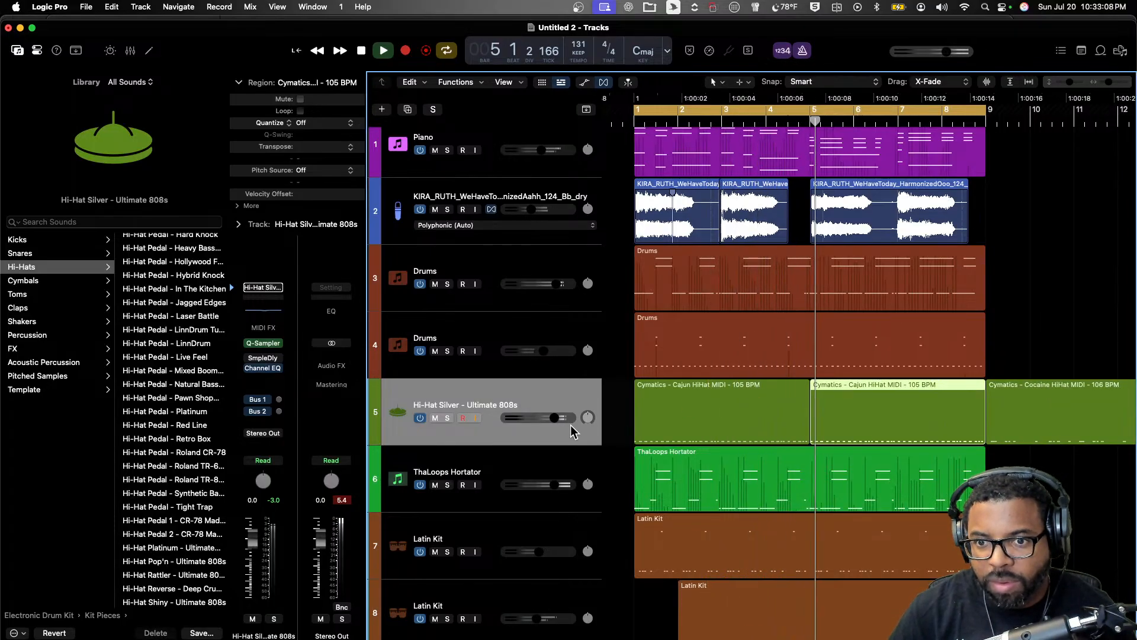
{"action": "left_click_drag", "start_coordinate": [554, 419], "coordinate": [546, 422]}
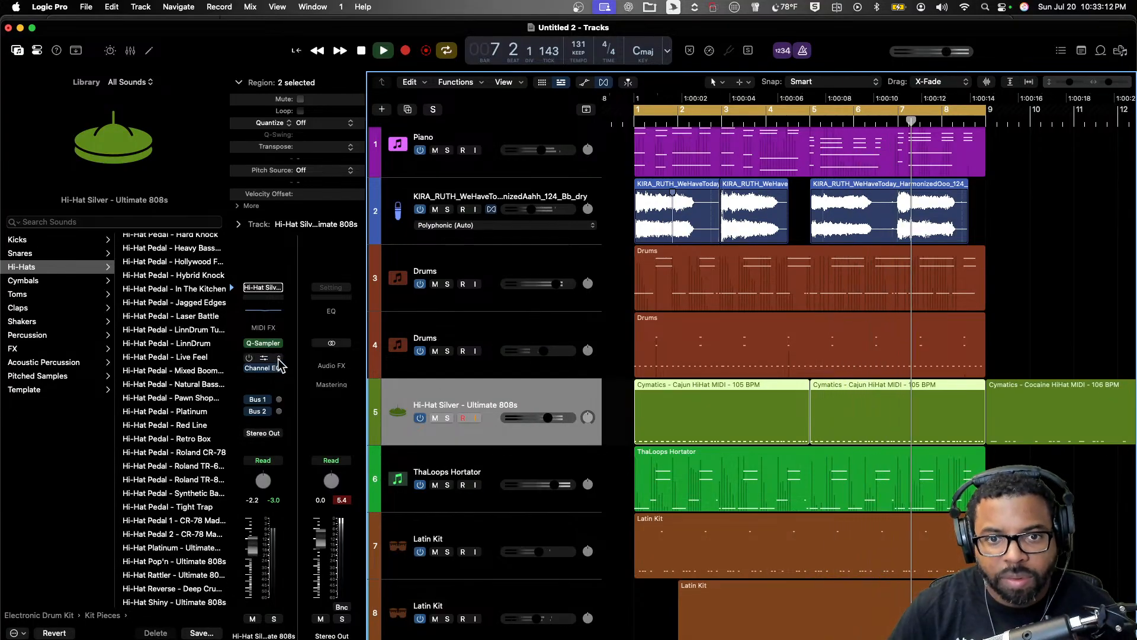
- Replace the Hi-Hat Silver track's Sample Delay with Beat Breaker set to the Skip Around pattern, and lower the track volume to -7.2 dB
{"action": "left_click", "coordinate": [278, 359]}
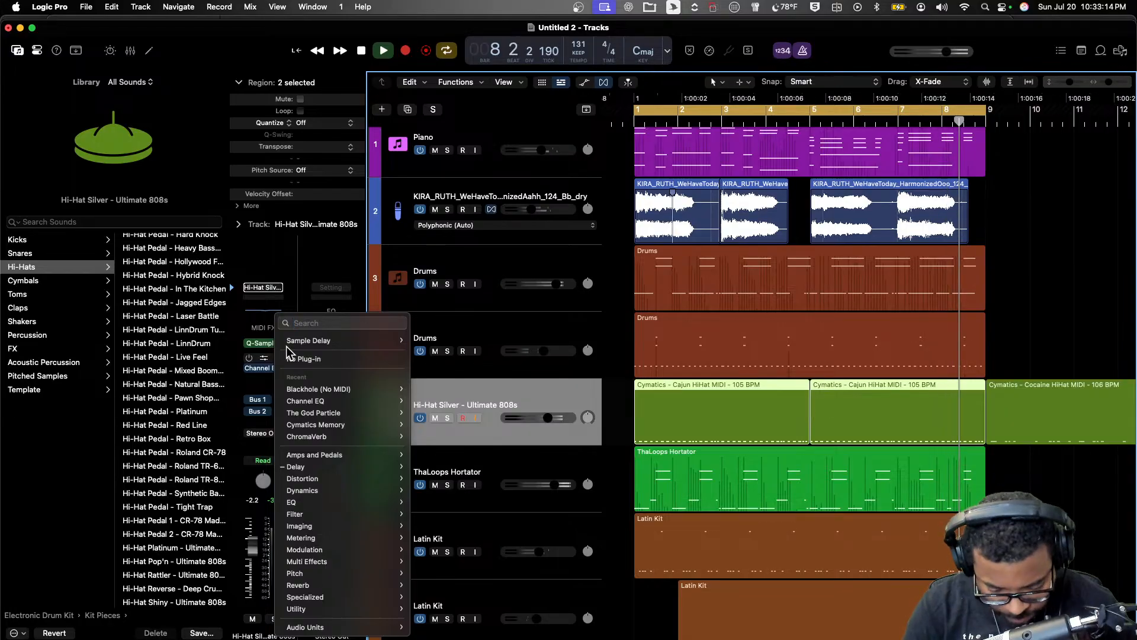
{"action": "type", "text": "beat"}
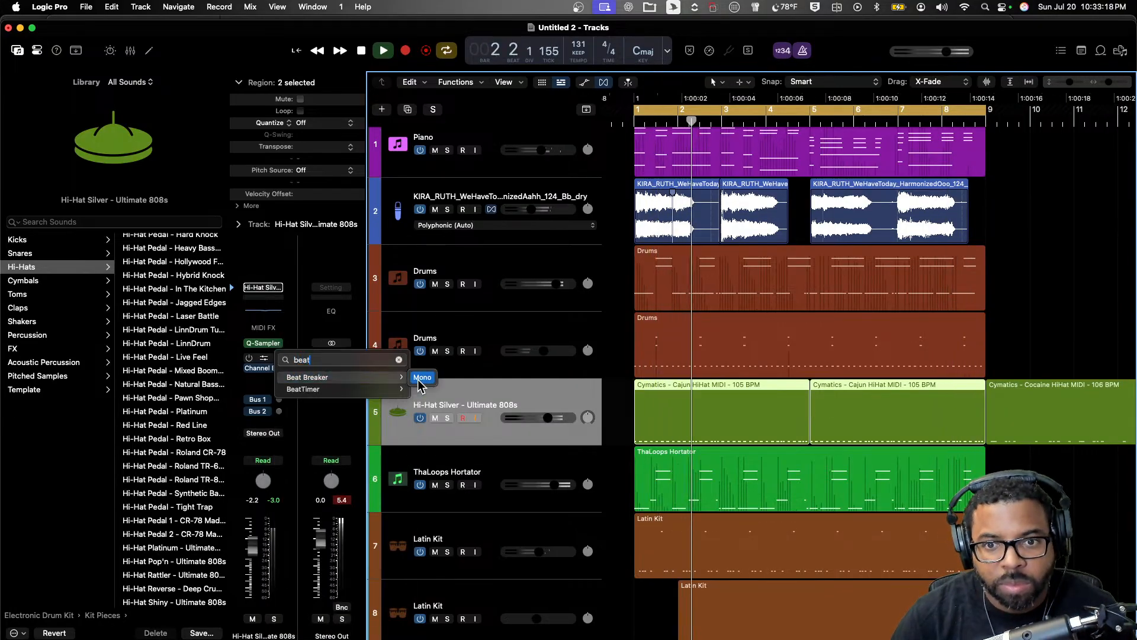
{"action": "left_click", "coordinate": [425, 379]}
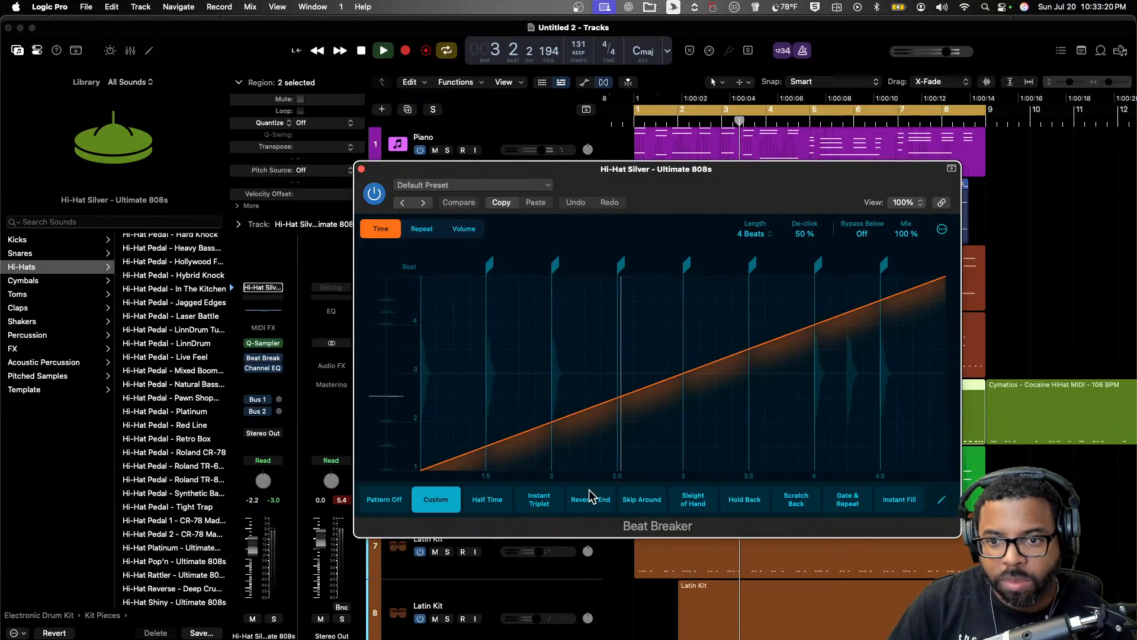
{"action": "left_click", "coordinate": [642, 499]}
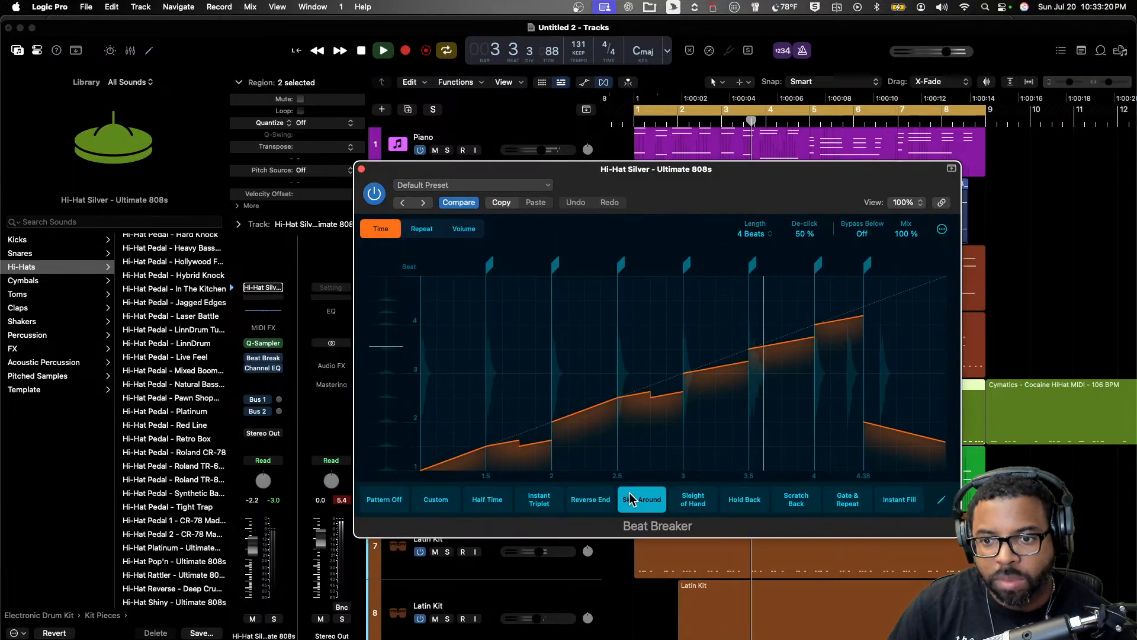
{"action": "left_click", "coordinate": [361, 169]}
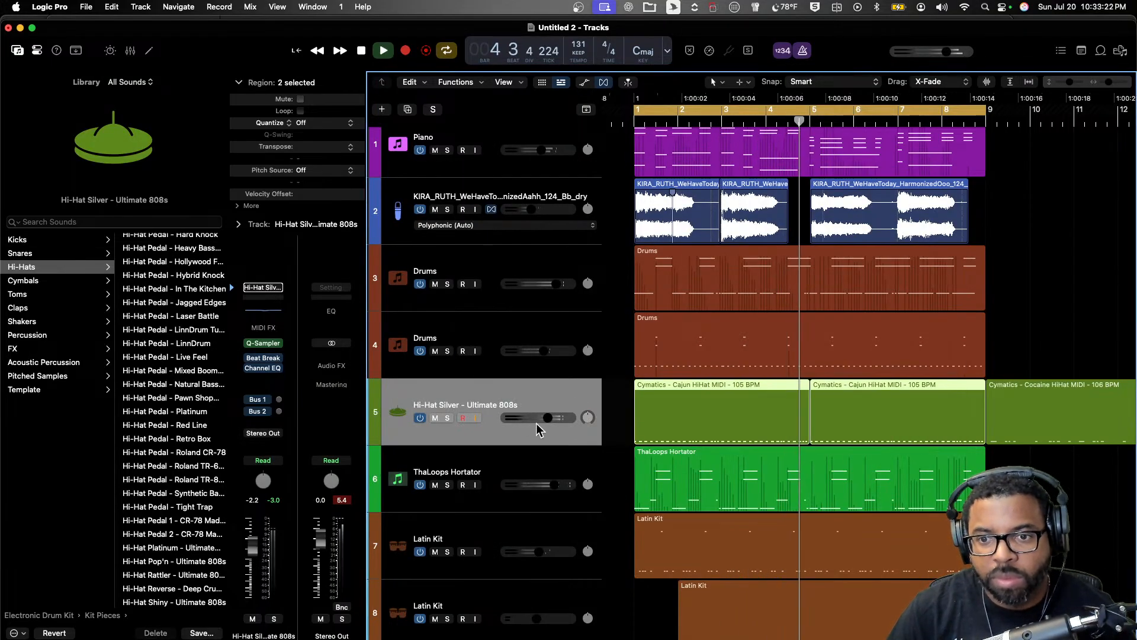
{"action": "left_click_drag", "start_coordinate": [548, 418], "coordinate": [534, 418]}
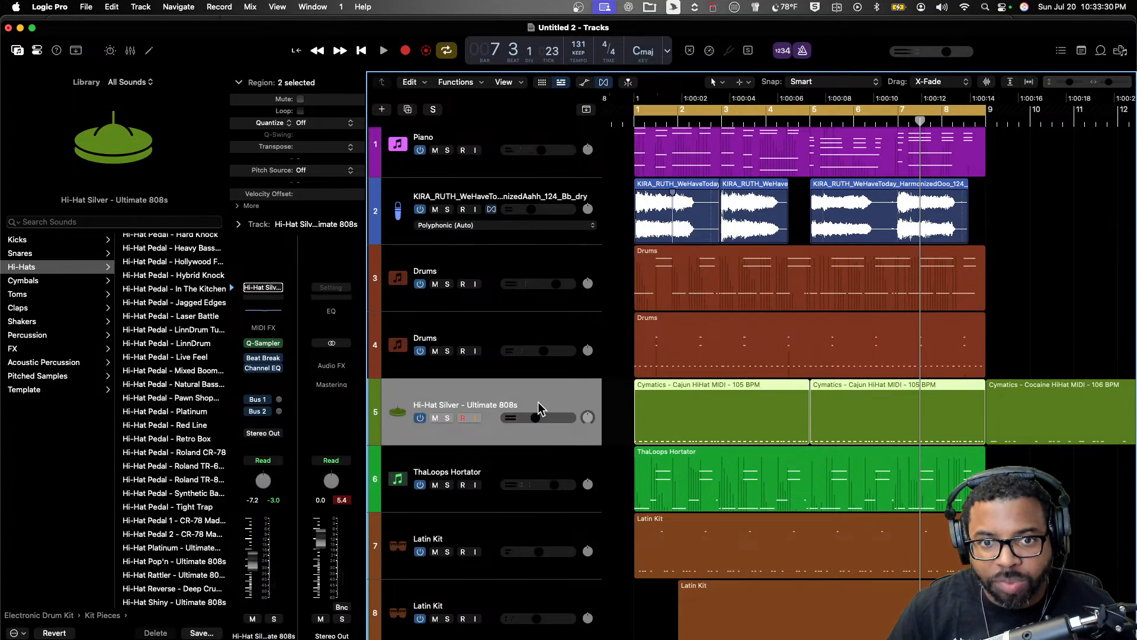
{"action": "key", "text": "Return"}
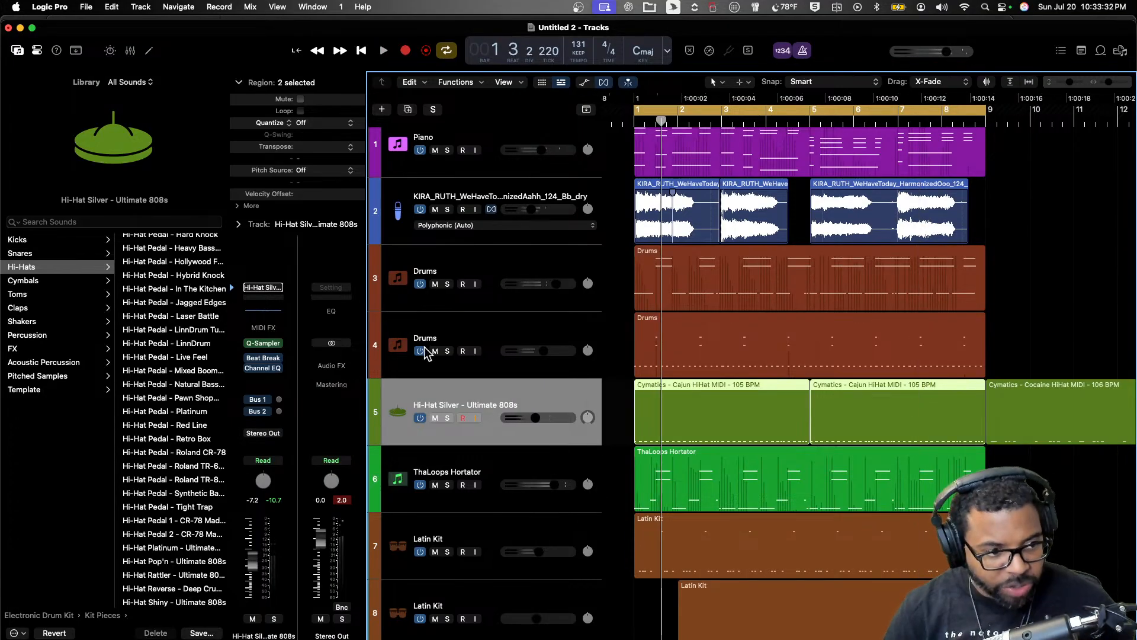
- During playback, lower the Hi-Hat Silver track volume to -8.4 dB and the KIRA_RUTH vocal track volume to -11.6 dB
{"action": "key", "text": "space"}
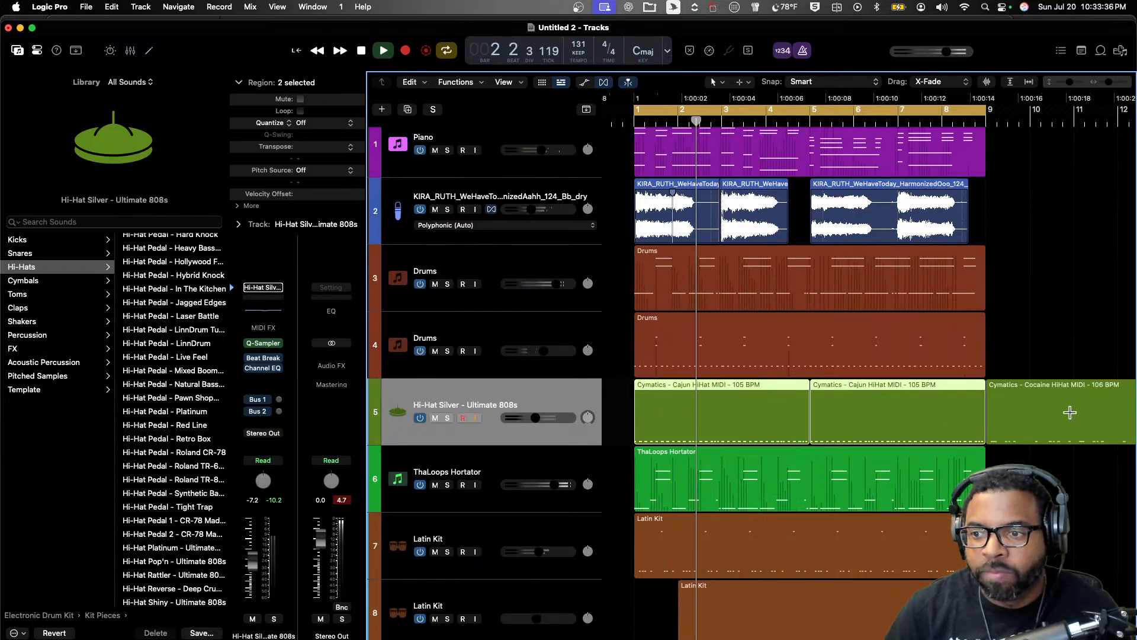
{"action": "left_click_drag", "start_coordinate": [535, 417], "coordinate": [533, 417]}
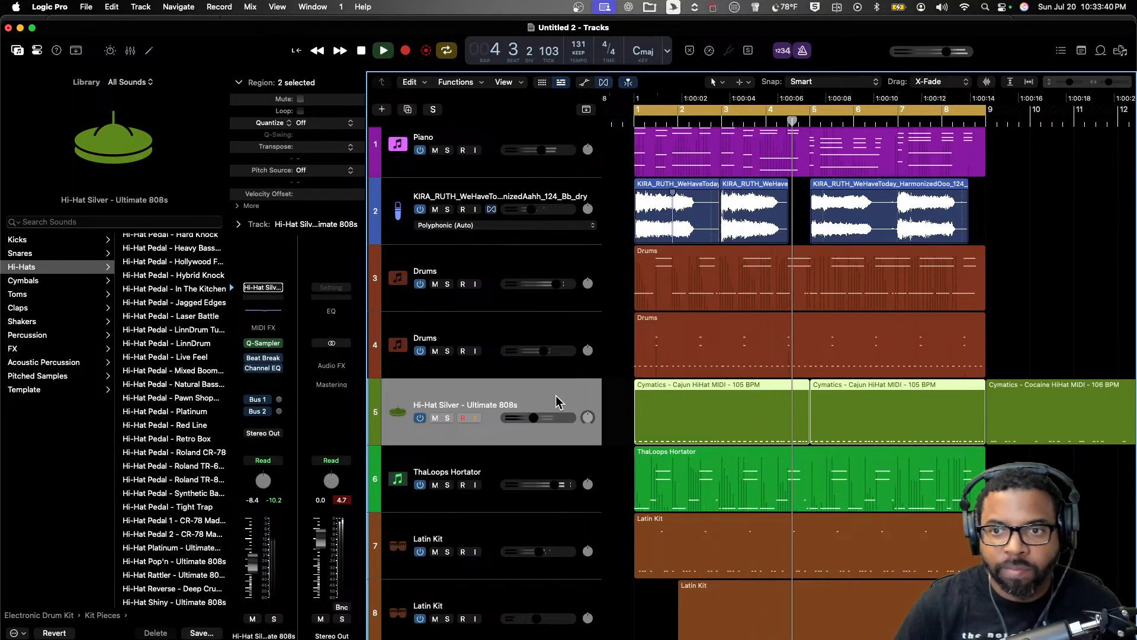
{"action": "left_click", "coordinate": [534, 204]}
{"action": "left_click_drag", "start_coordinate": [534, 207], "coordinate": [532, 208]}
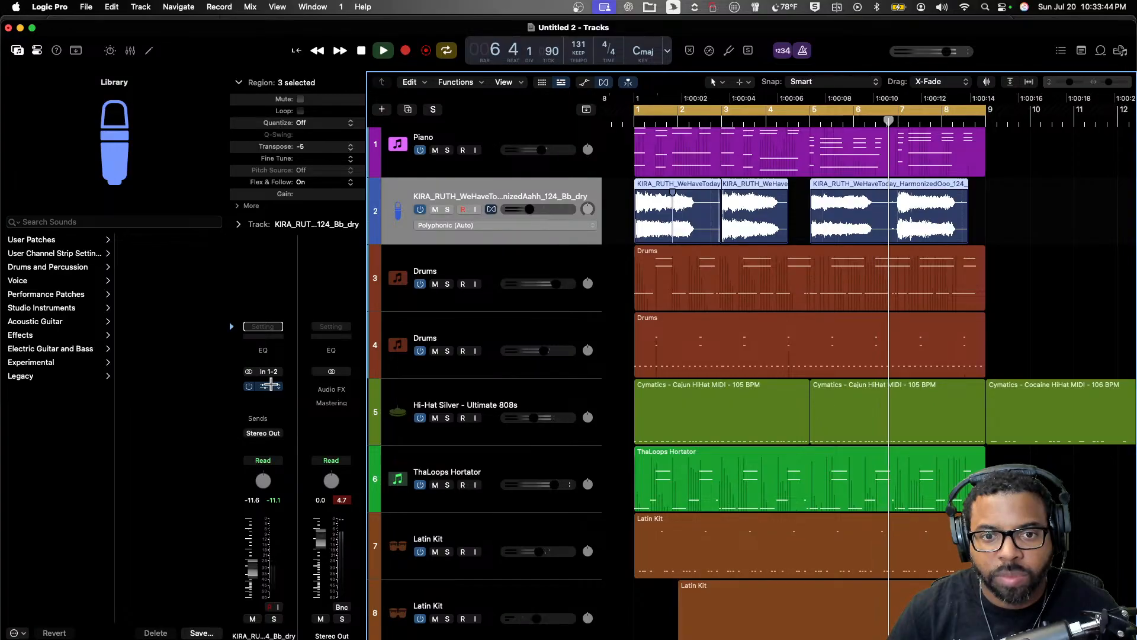
- Insert a stereo GreenHAAS effect ahead of Blackhole on the KIRA_RUTH vocal track
{"action": "left_click", "coordinate": [270, 385]}
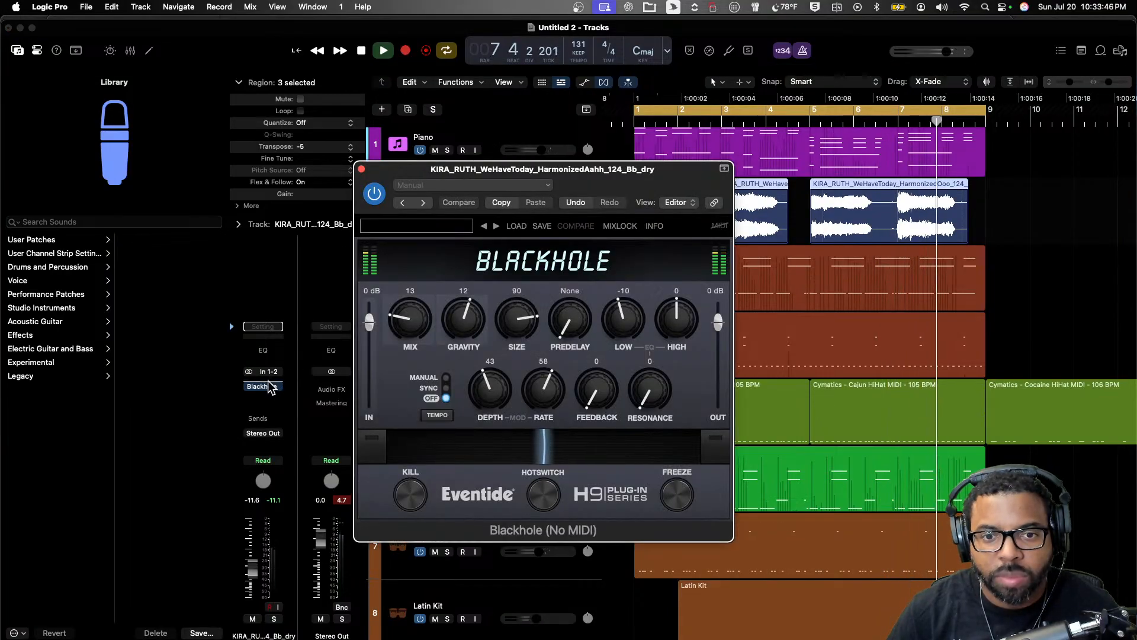
{"action": "left_click", "coordinate": [268, 387]}
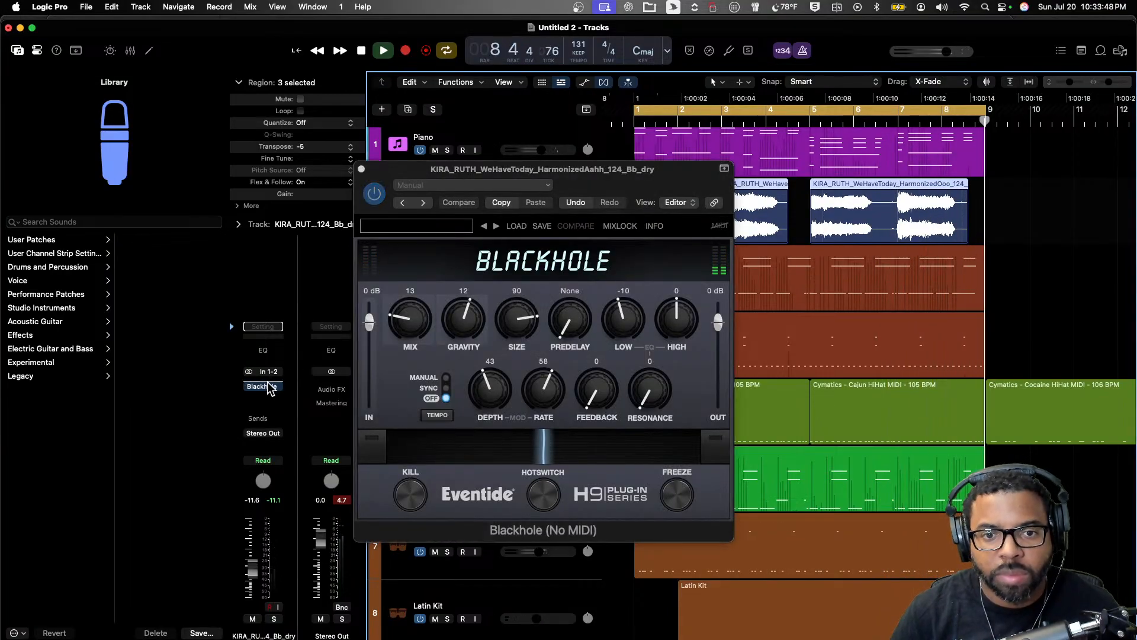
{"action": "left_click", "coordinate": [269, 386]}
{"action": "type", "text": "gre"}
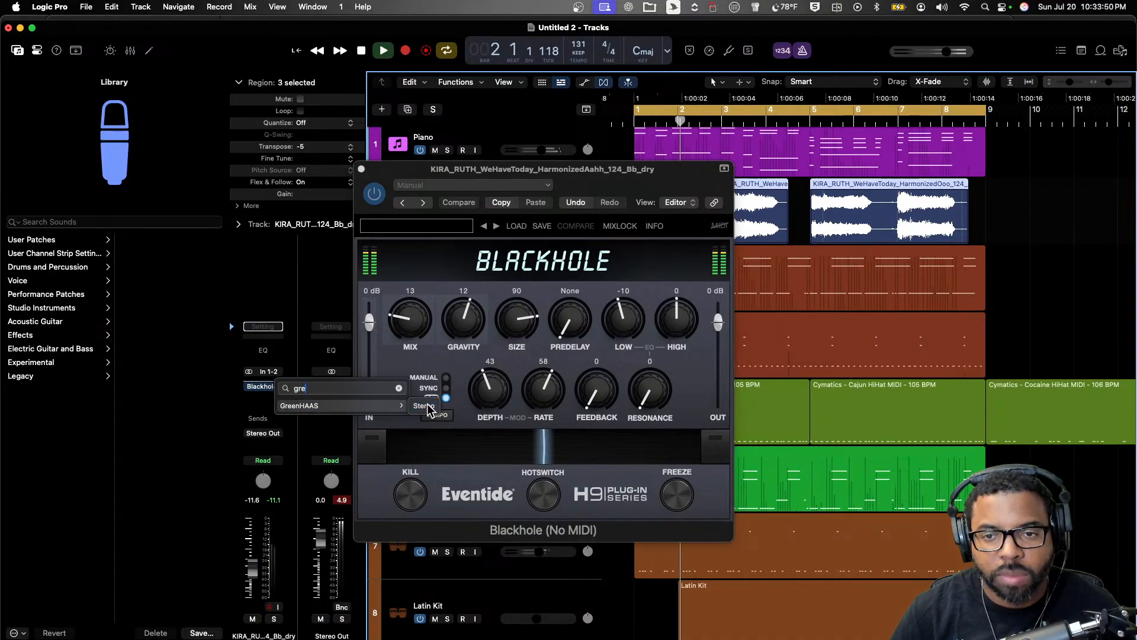
{"action": "left_click", "coordinate": [424, 406]}
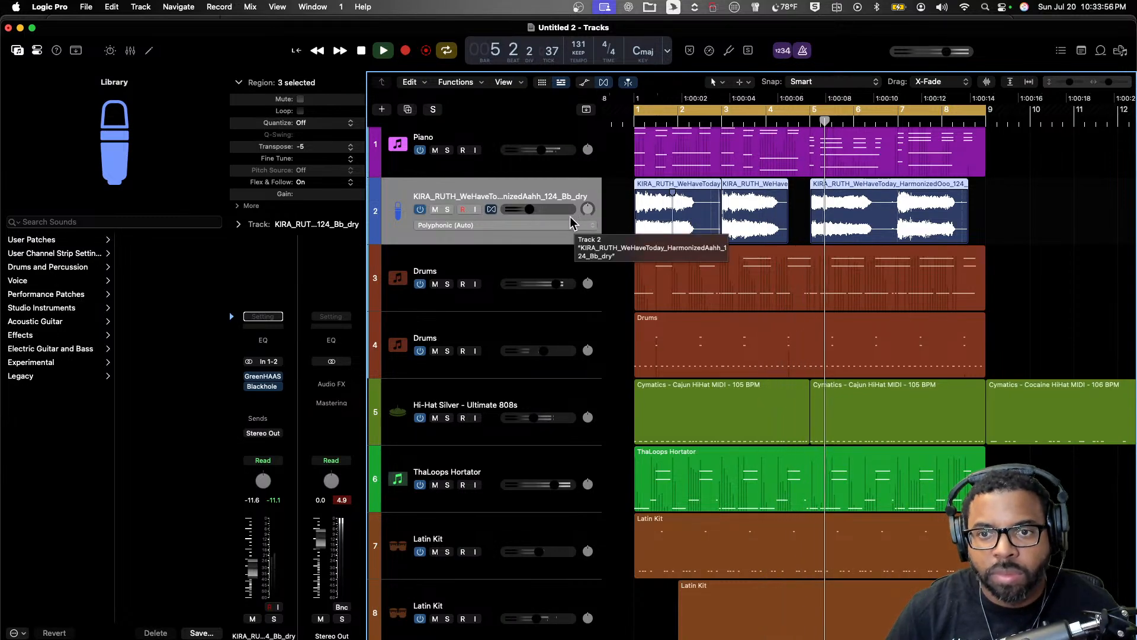
- Load the BV Behind the LV preset in the vocal track's GreenHAAS effect
{"action": "left_click", "coordinate": [263, 376]}
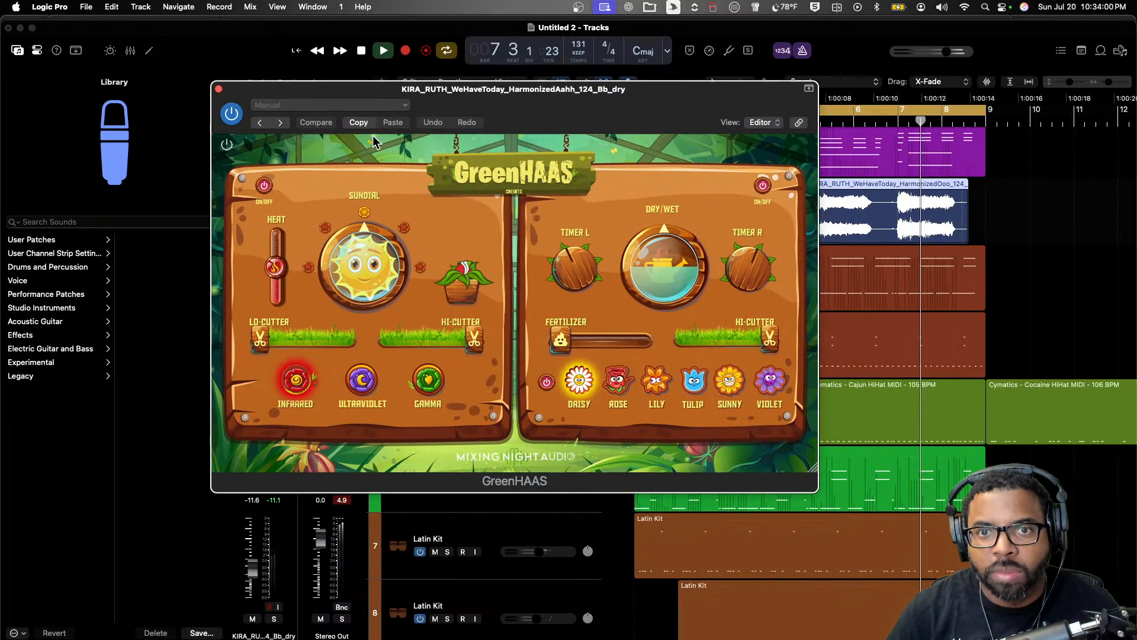
{"action": "left_click", "coordinate": [362, 106]}
{"action": "scroll", "coordinate": [376, 344], "scroll_direction": "down", "scroll_amount": 5}
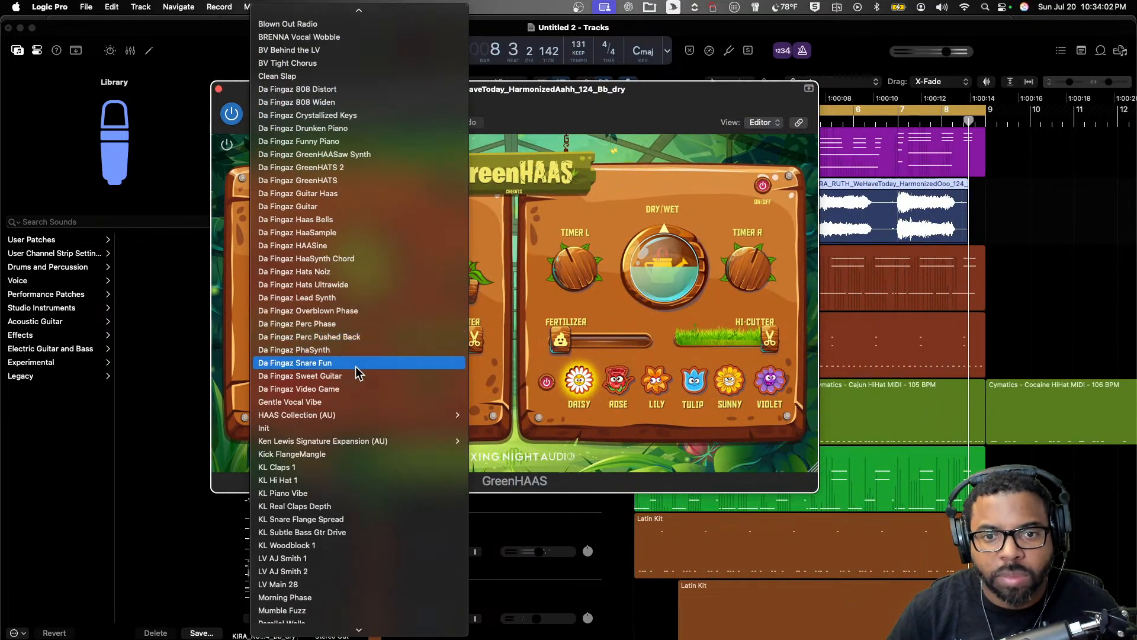
{"action": "scroll", "coordinate": [333, 271], "scroll_direction": "up", "scroll_amount": 1}
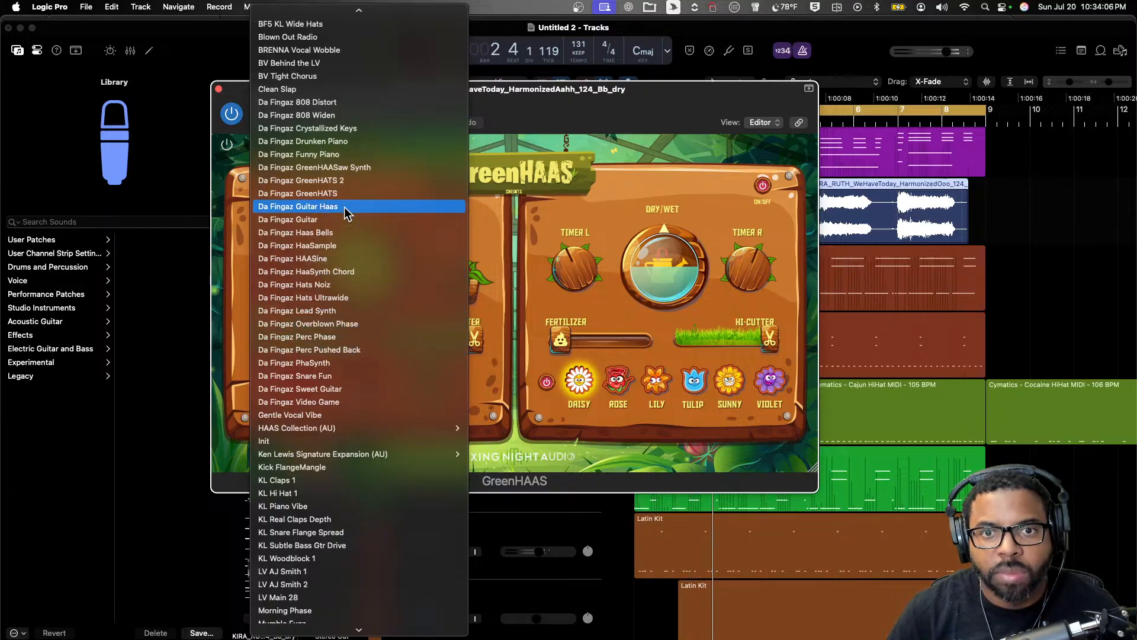
{"action": "scroll", "coordinate": [342, 178], "scroll_direction": "up", "scroll_amount": 5}
{"action": "left_click", "coordinate": [328, 180]}
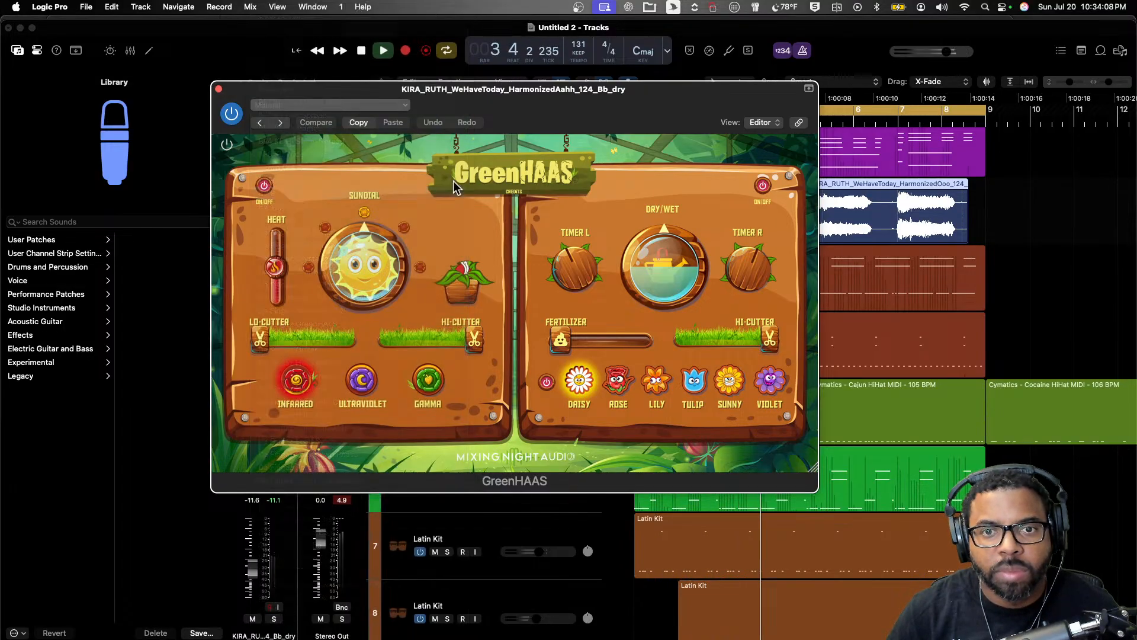
- Reduce the Fertilizer amount slightly and raise the Lo-Cutter a little in GreenHAAS, and close its window
{"action": "left_click_drag", "start_coordinate": [623, 335], "coordinate": [561, 348]}
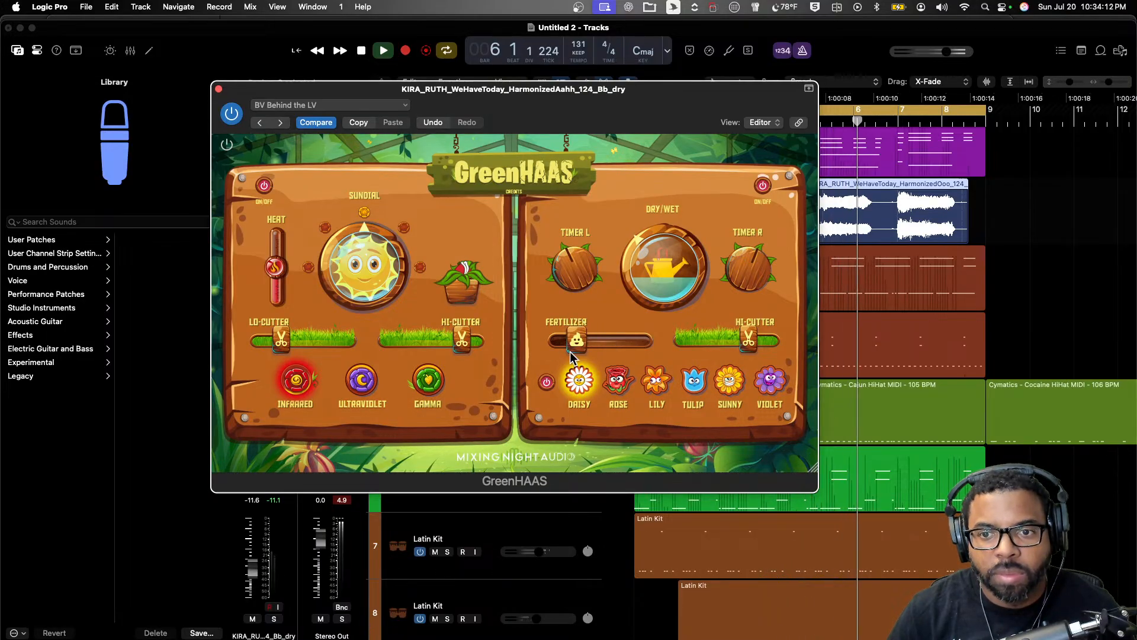
{"action": "left_click_drag", "start_coordinate": [282, 328], "coordinate": [288, 330]}
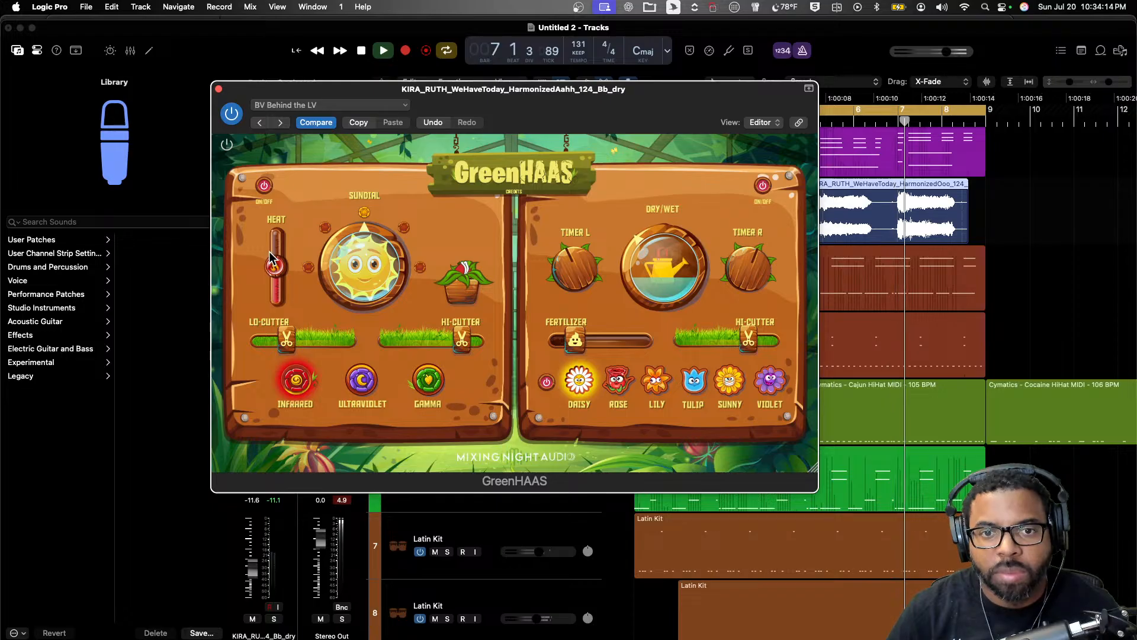
{"action": "left_click", "coordinate": [218, 89]}
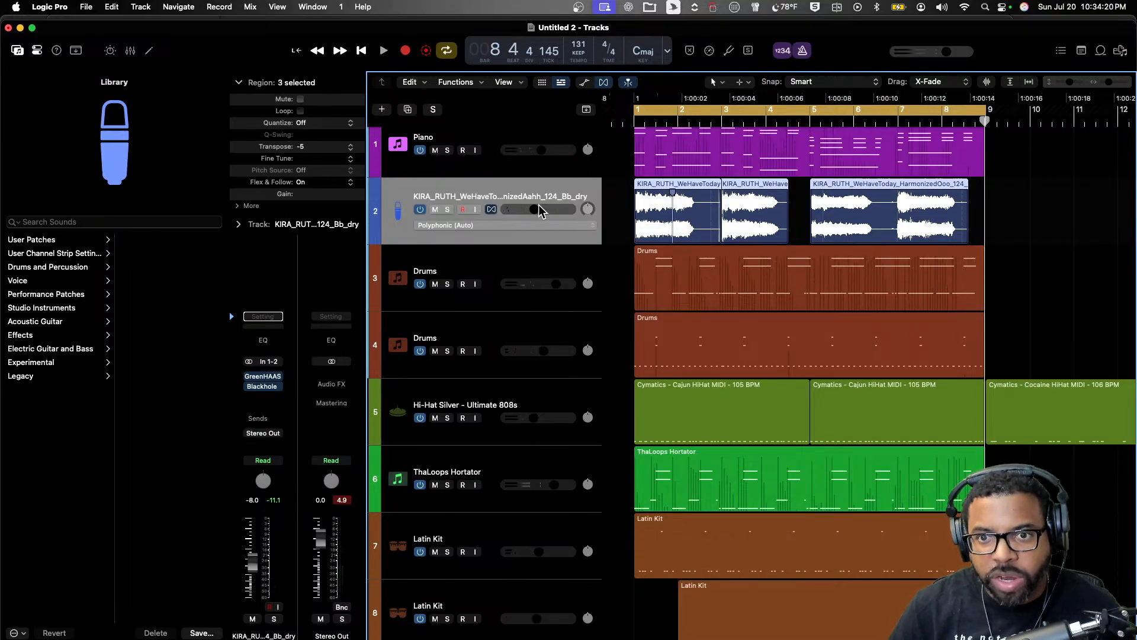
- Play the loop and fine-tune the KIRA_RUTH vocal track volume to about -8 dB
{"action": "key", "text": "space"}
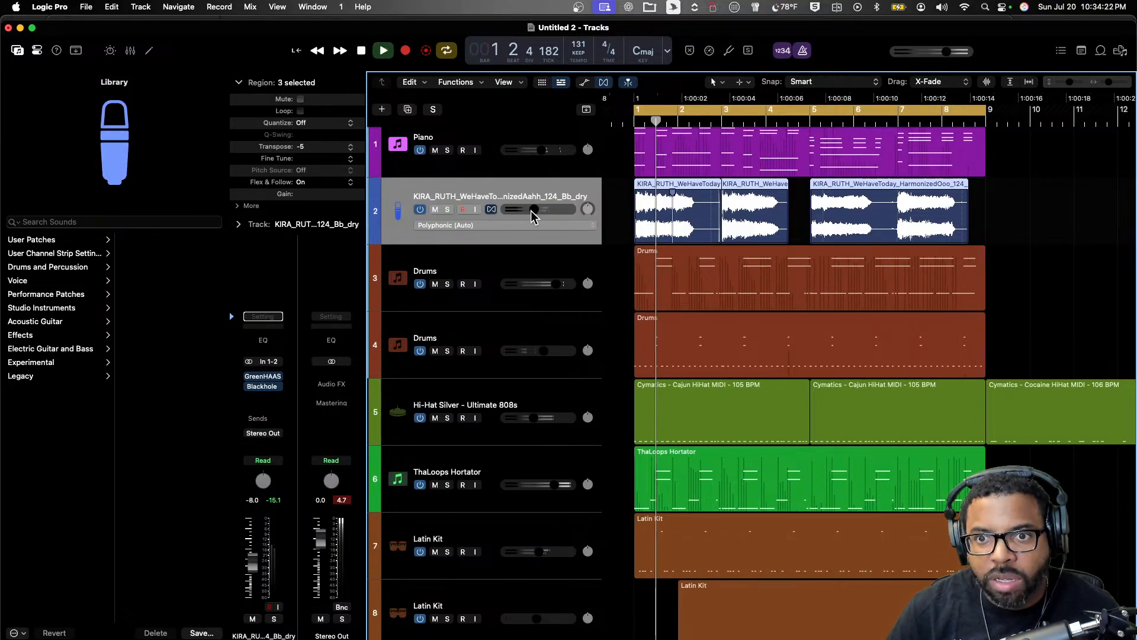
{"action": "left_click_drag", "start_coordinate": [534, 209], "coordinate": [536, 211]}
- Add a software instrument track below the second Latin Kit track with ApeShyt 808 2 in stereo as its instrument
{"action": "scroll", "coordinate": [661, 228], "scroll_direction": "down", "scroll_amount": 4}
{"action": "left_click", "coordinate": [482, 528]}
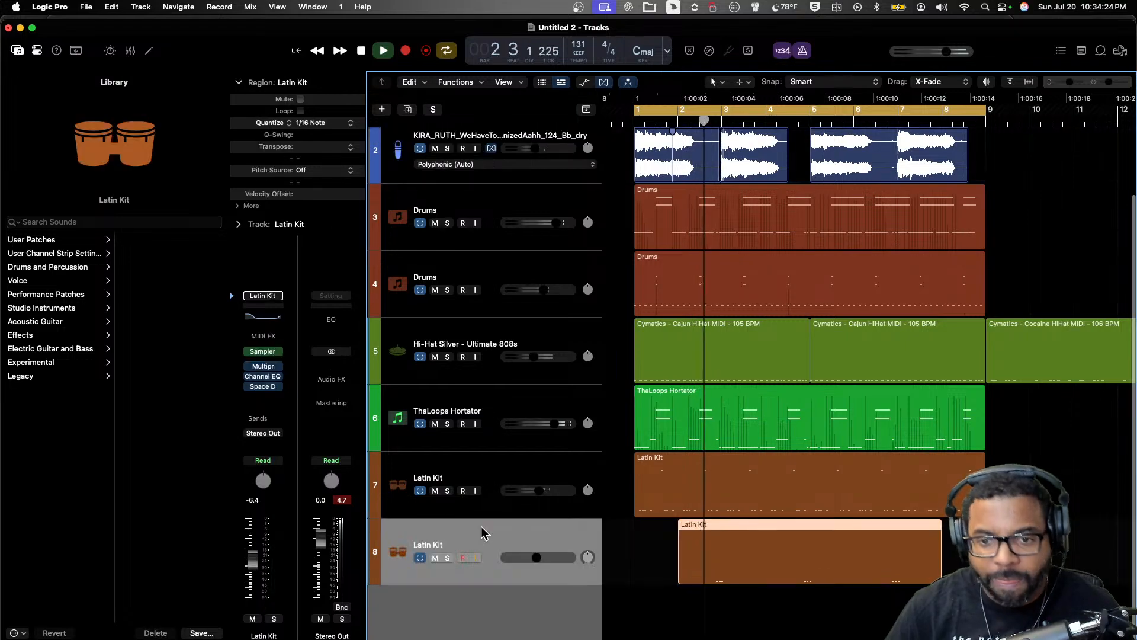
{"action": "key", "text": "alt+super+s"}
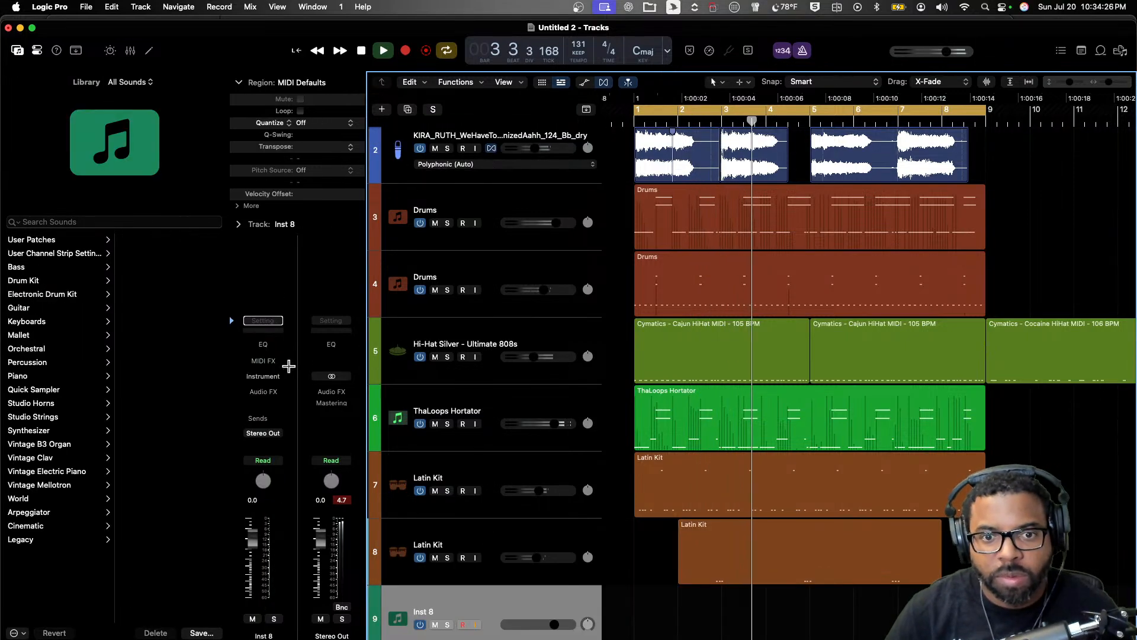
{"action": "left_click", "coordinate": [264, 377]}
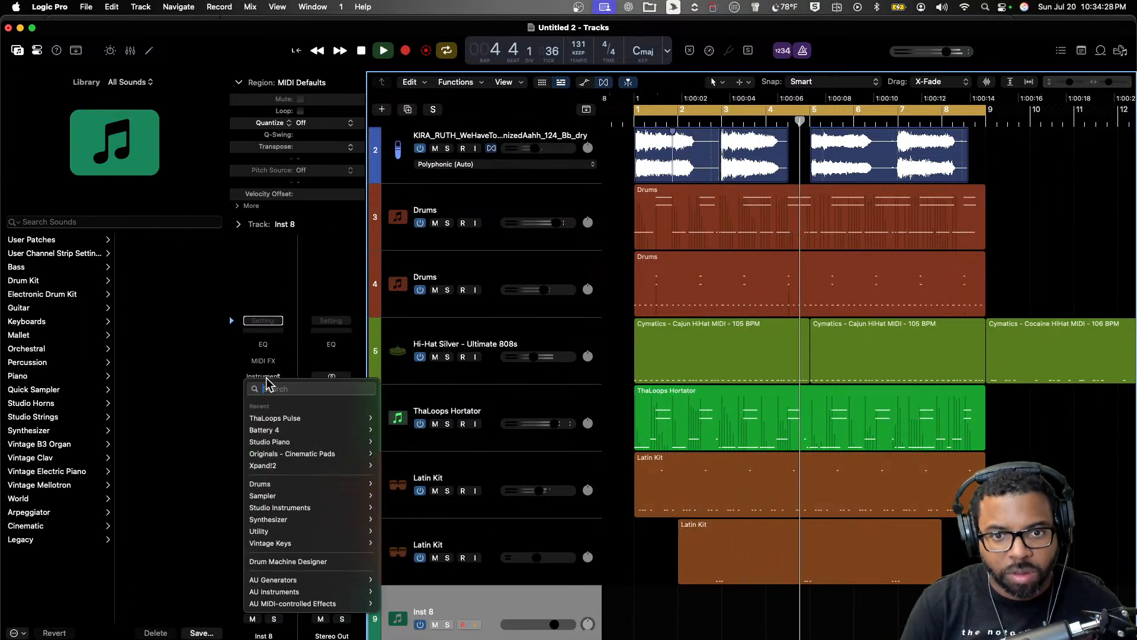
{"action": "type", "text": "ape"}
{"action": "mouse_move", "coordinate": [332, 406]}
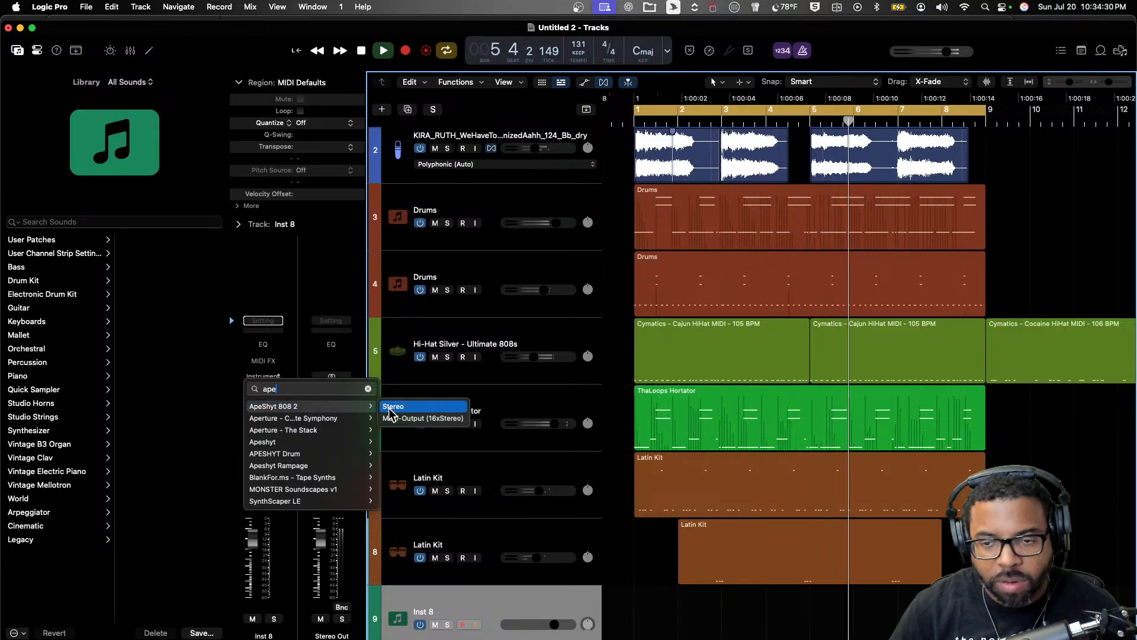
{"action": "left_click", "coordinate": [403, 406]}
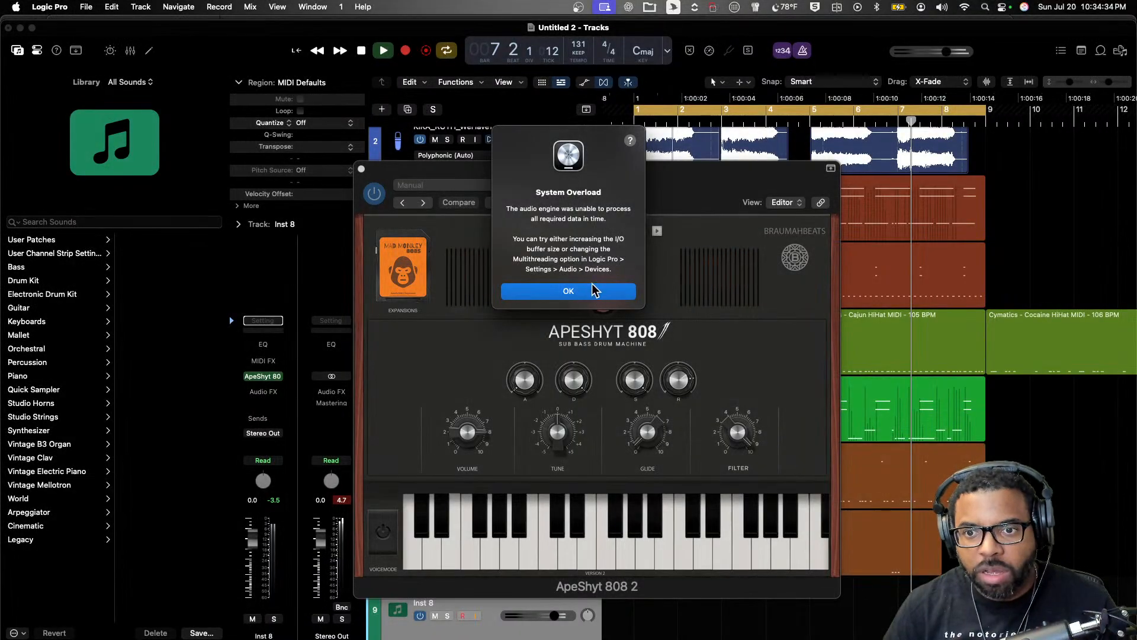
{"action": "left_click", "coordinate": [593, 291]}
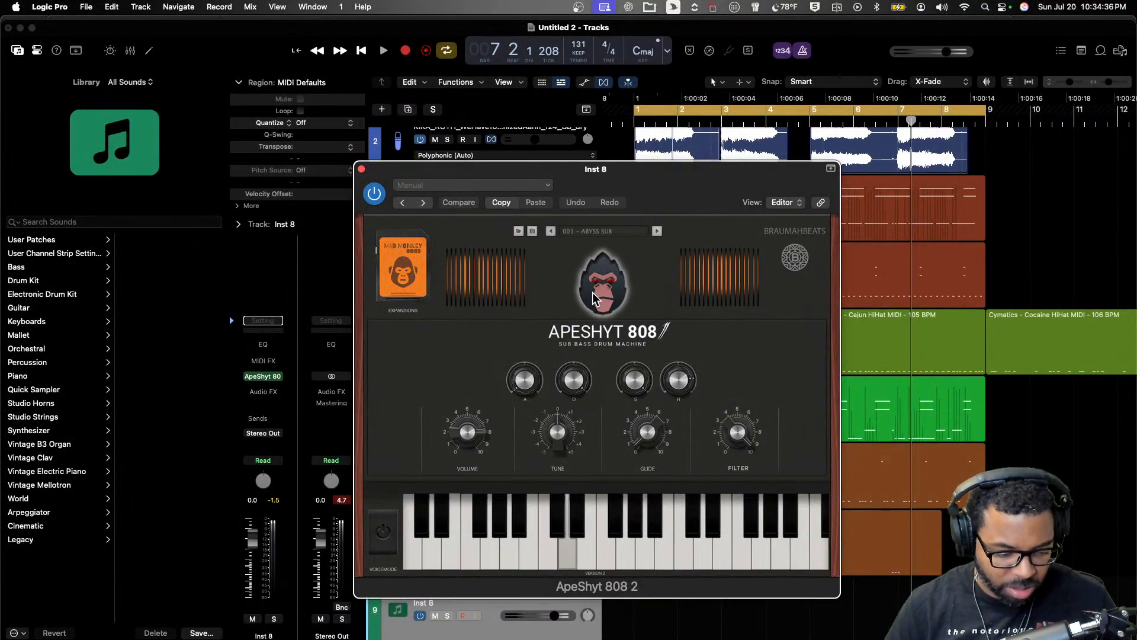
- Audition ApeShyt 808 2 sounds and load BLACK OPS 808 from the GORILLA WARFARE 808S bank
{"action": "left_click", "coordinate": [618, 231]}
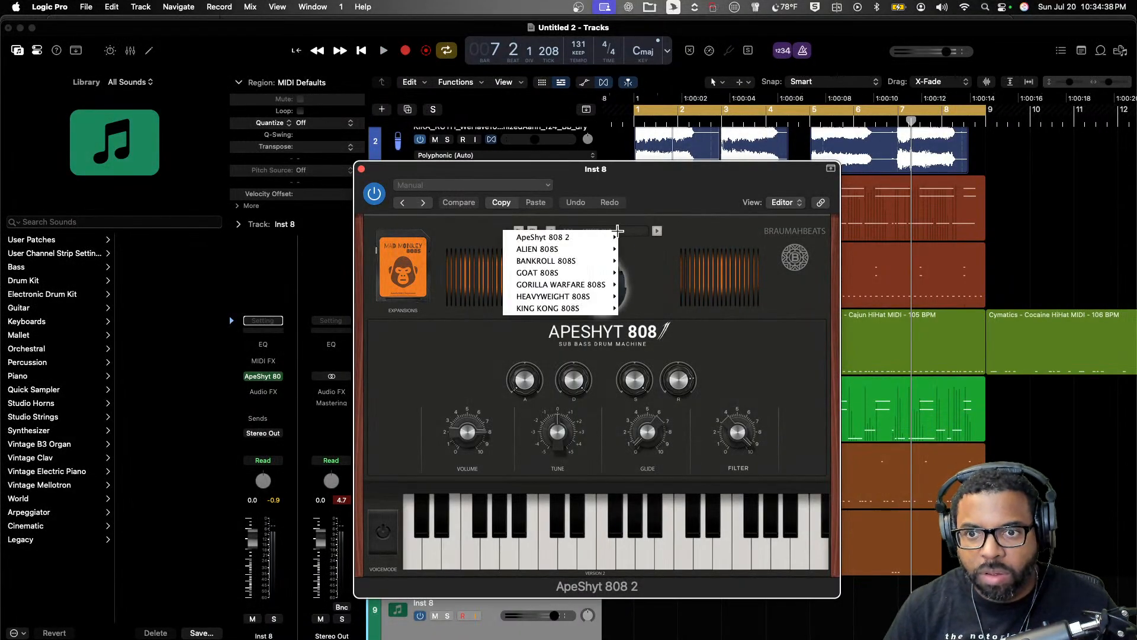
{"action": "left_click", "coordinate": [674, 298]}
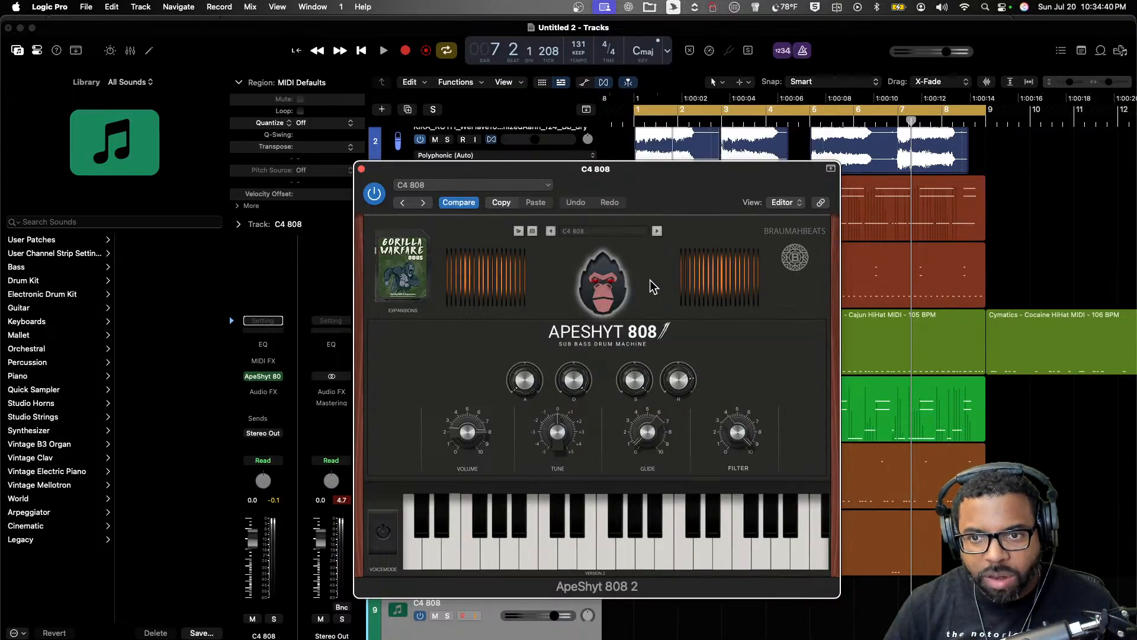
{"action": "left_click", "coordinate": [623, 234]}
{"action": "mouse_move", "coordinate": [610, 287]}
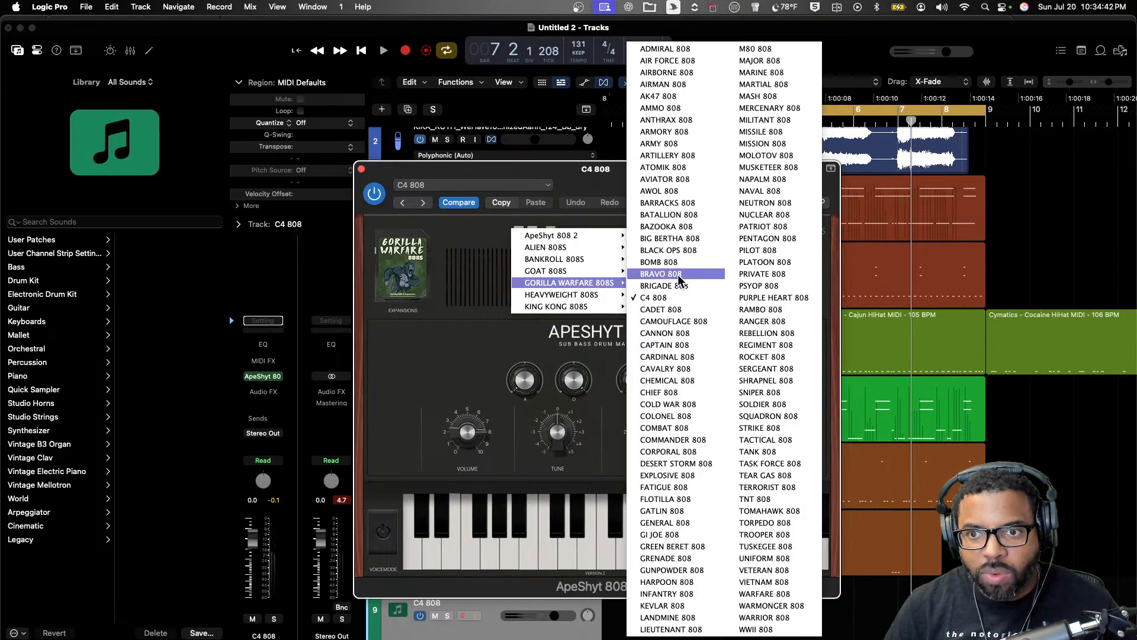
{"action": "left_click", "coordinate": [678, 256]}
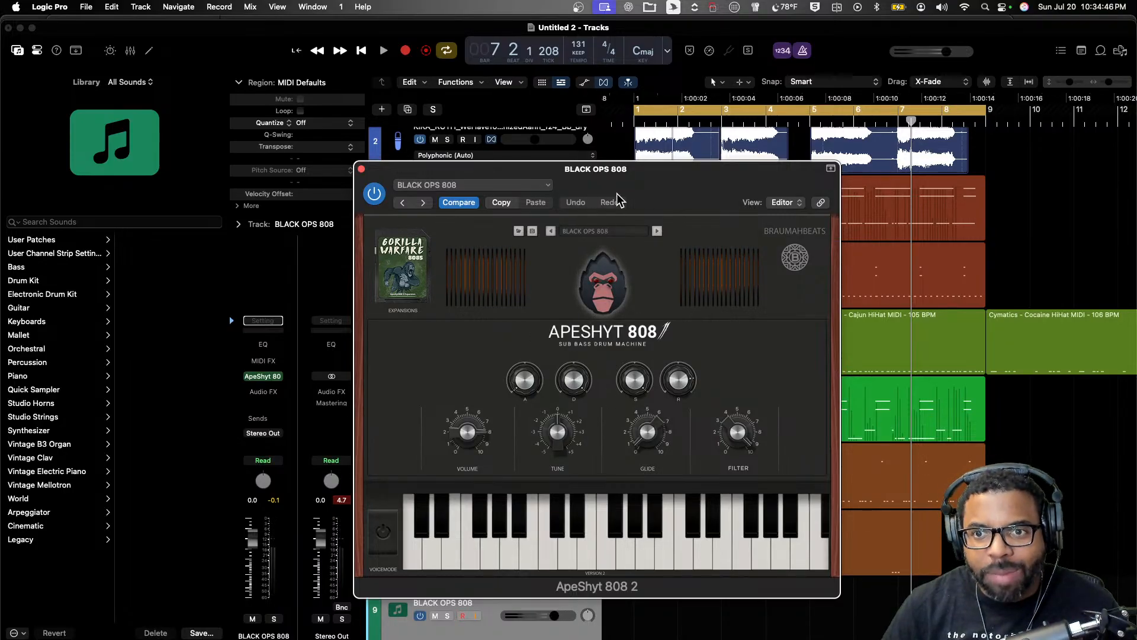
{"action": "left_click_drag", "start_coordinate": [618, 199], "coordinate": [567, 169]}
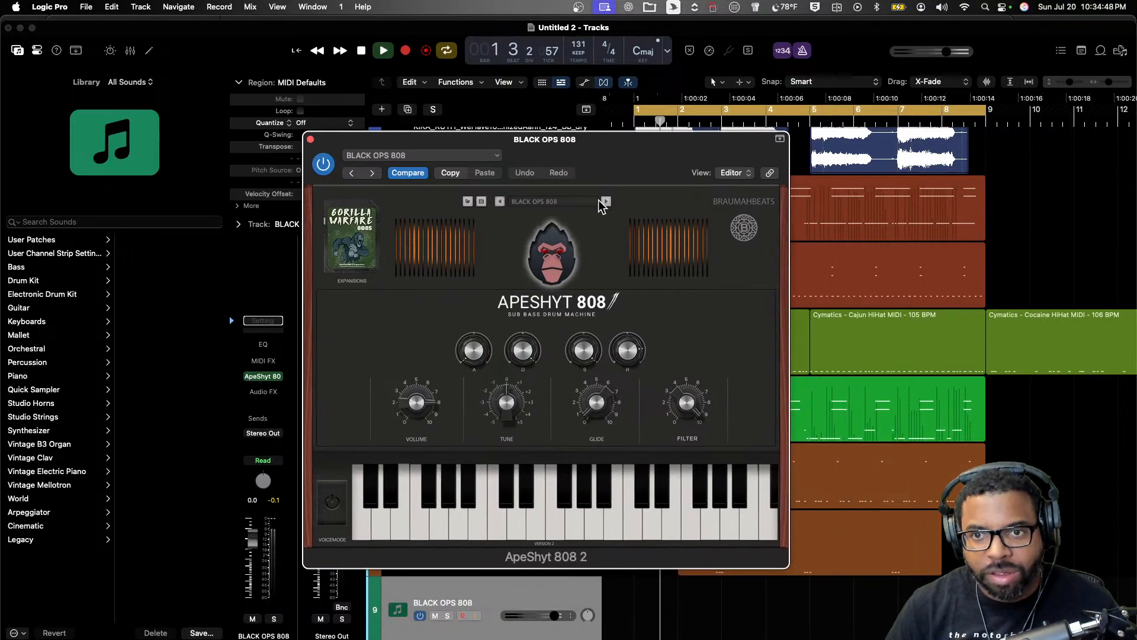
- Close the ApeShyt 808 2 window and lower the BLACK OPS 808 track volume to -9.0 dB during playback
{"action": "left_click", "coordinate": [308, 139]}
{"action": "left_click_drag", "start_coordinate": [555, 616], "coordinate": [514, 609]}
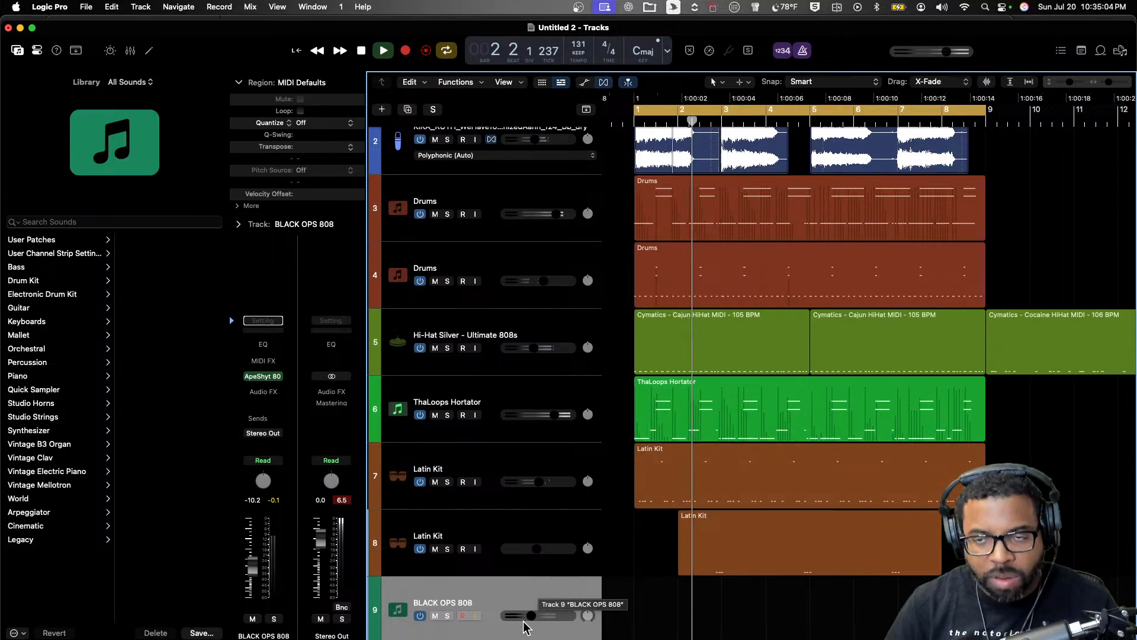
{"action": "key", "text": "space"}
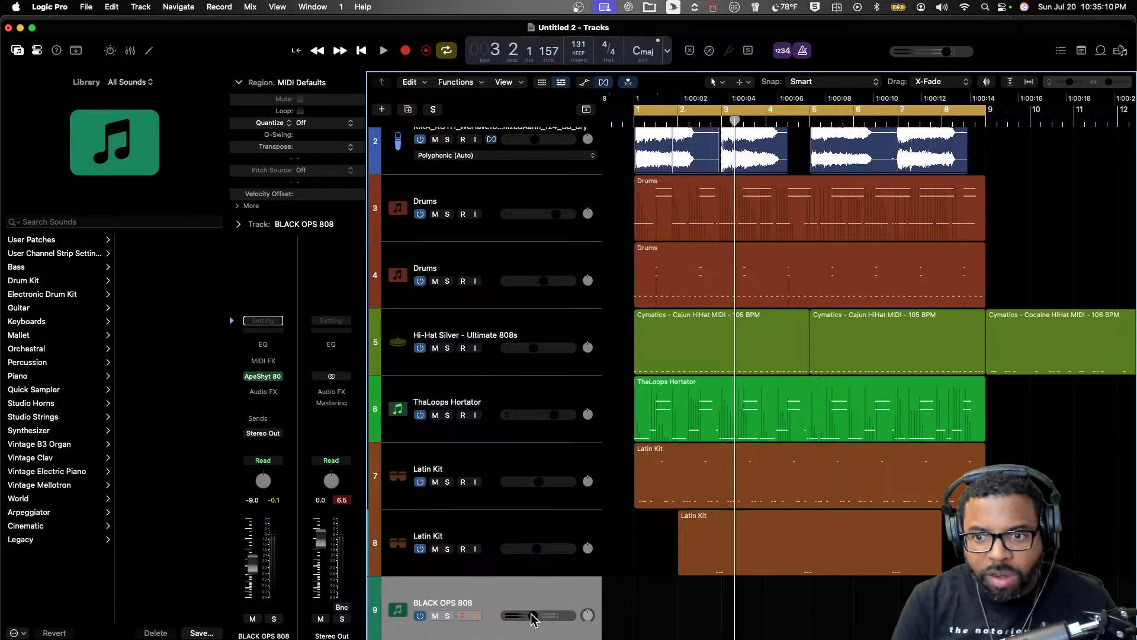
- Record an 808 bass part over bars 1 to 8 on the BLACK OPS 808 track and quantize it to 1/16 Note
{"action": "key", "text": "r"}
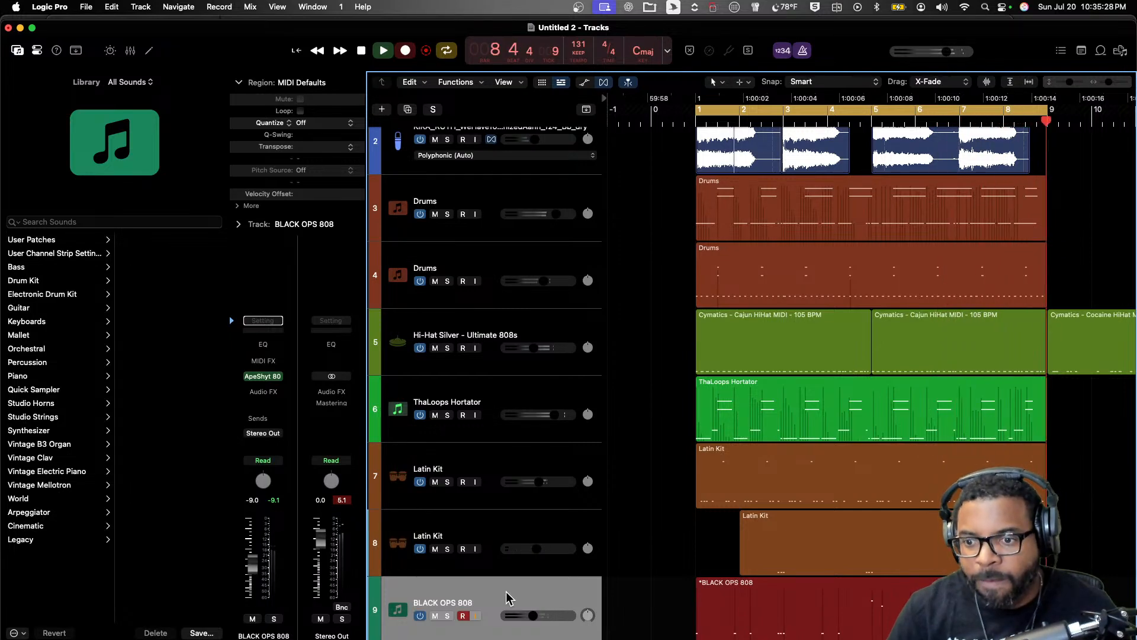
{"action": "left_click", "coordinate": [314, 123]}
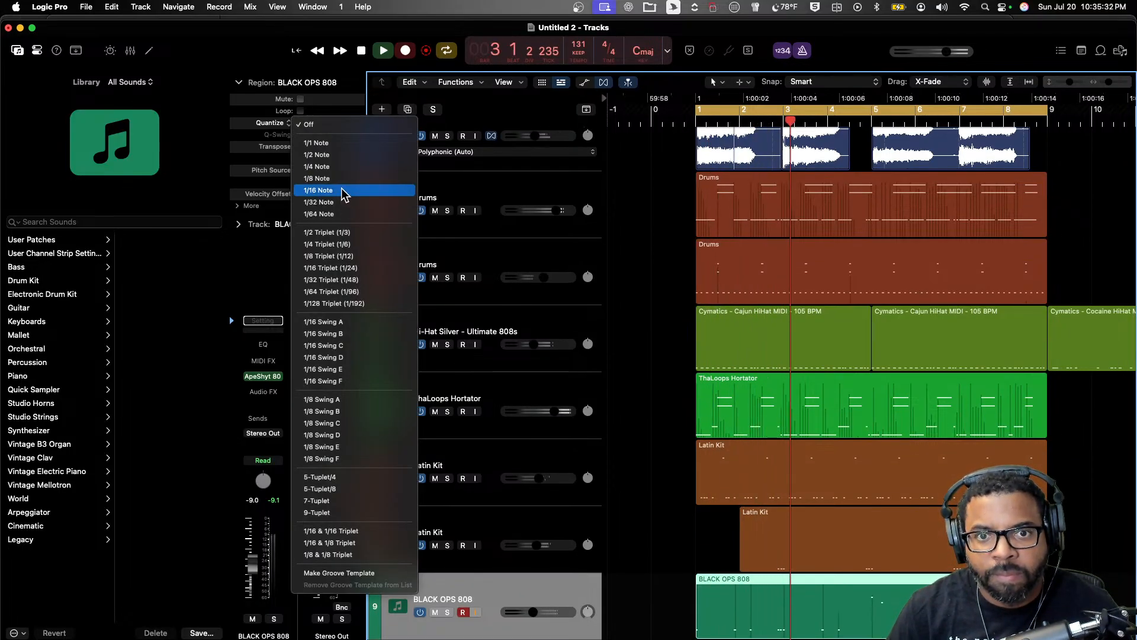
{"action": "left_click", "coordinate": [342, 193]}
- Raise the BLACK OPS 808 track volume to -6.8 dB
{"action": "scroll", "coordinate": [460, 438], "scroll_direction": "down", "scroll_amount": 3}
{"action": "left_click_drag", "start_coordinate": [533, 556], "coordinate": [536, 556]}
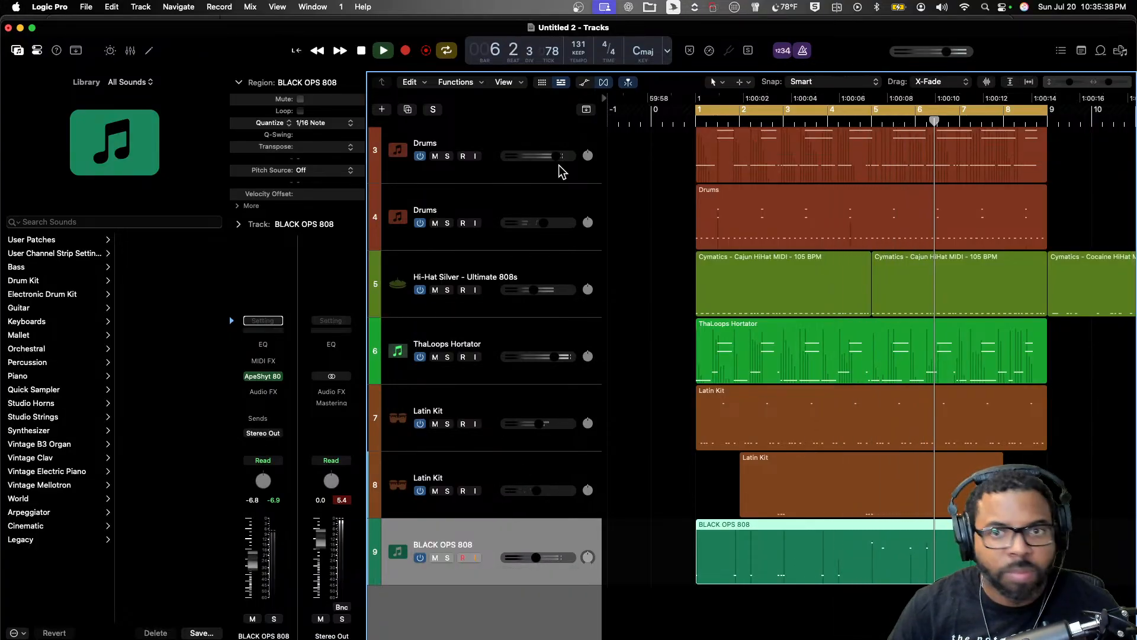
- Lower the volumes of all nine tracks together until Piano is at -5.9 dB, and reselect only the BLACK OPS 808 track
{"action": "key", "text": "super+a"}
{"action": "scroll", "coordinate": [538, 148], "scroll_direction": "up", "scroll_amount": 3}
{"action": "scroll", "coordinate": [533, 153], "scroll_direction": "down", "scroll_amount": 2}
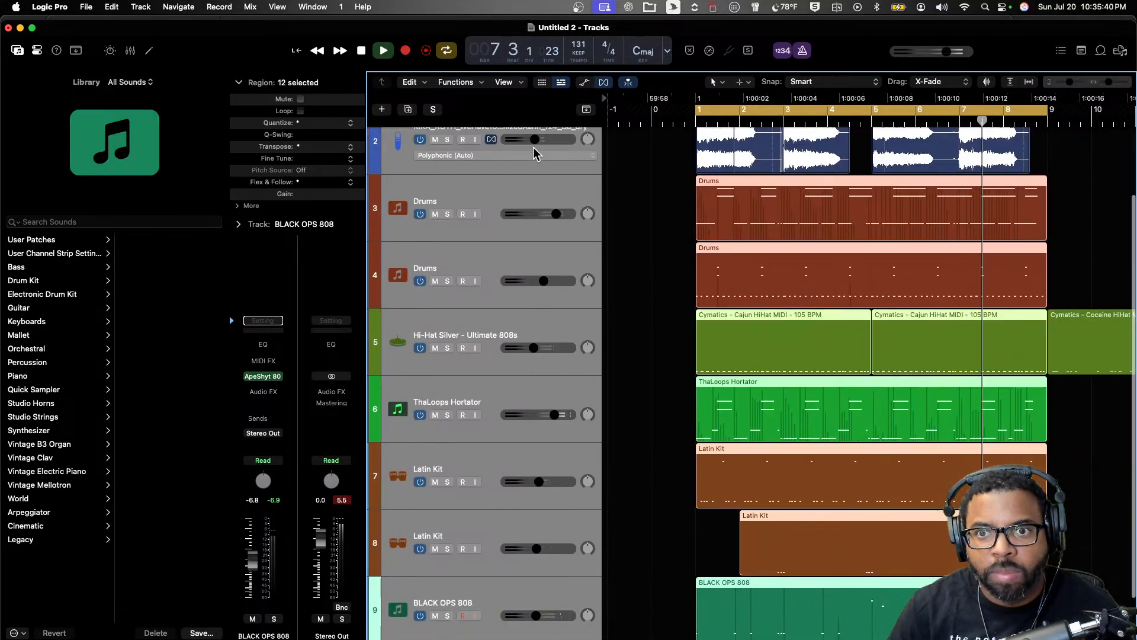
{"action": "scroll", "coordinate": [536, 151], "scroll_direction": "up", "scroll_amount": 3}
{"action": "left_click_drag", "start_coordinate": [542, 166], "coordinate": [538, 166]}
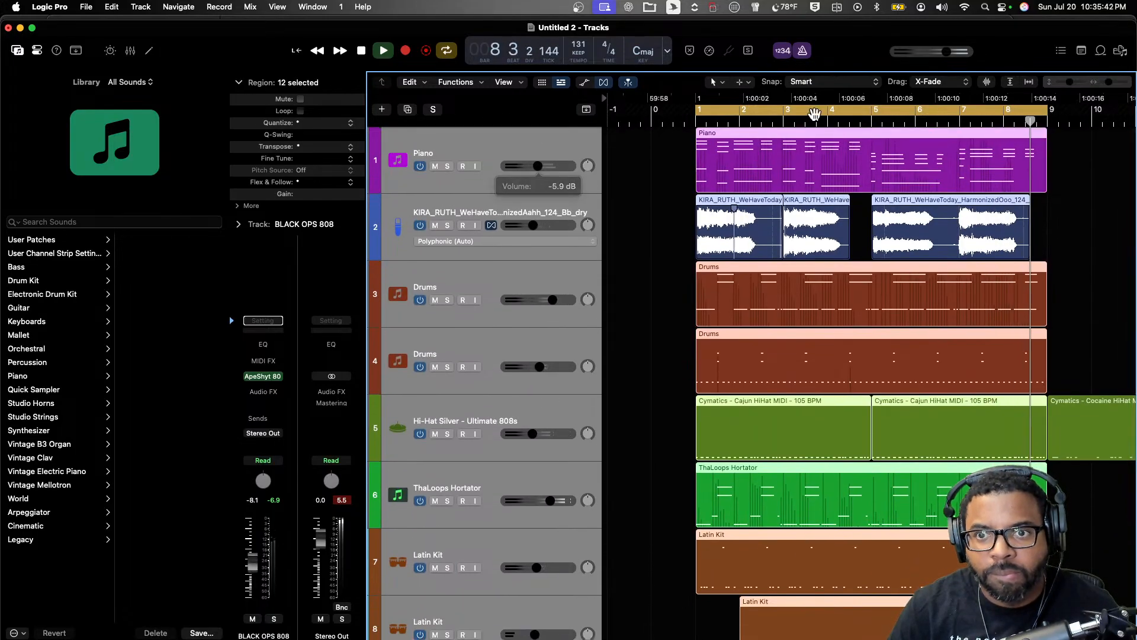
{"action": "left_click_drag", "start_coordinate": [1069, 82], "coordinate": [1067, 82]}
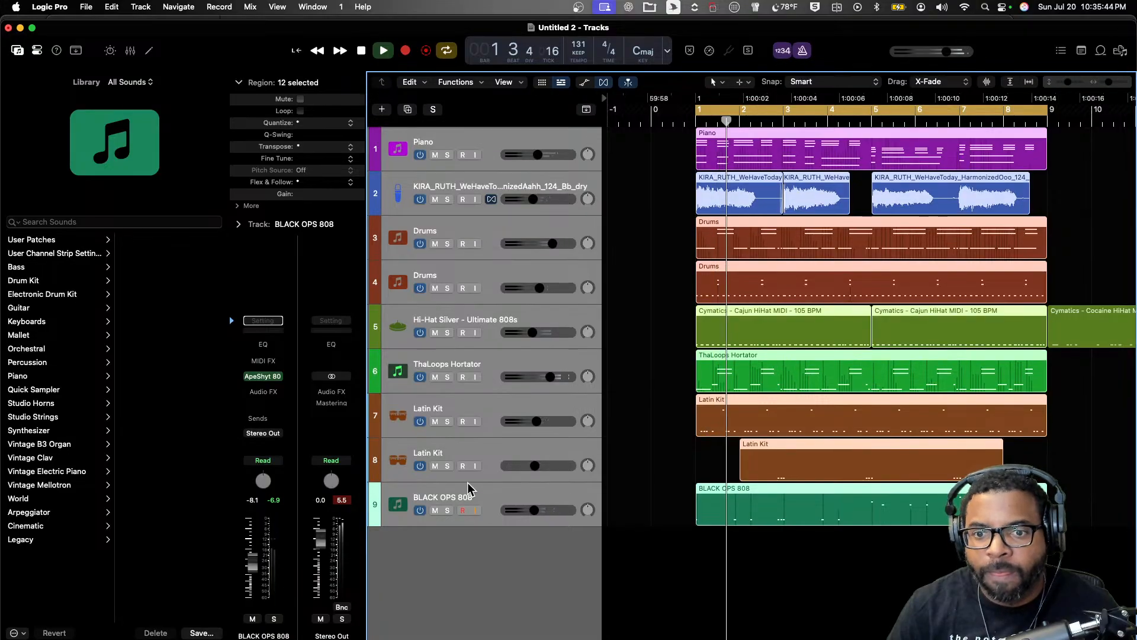
{"action": "left_click", "coordinate": [468, 489]}
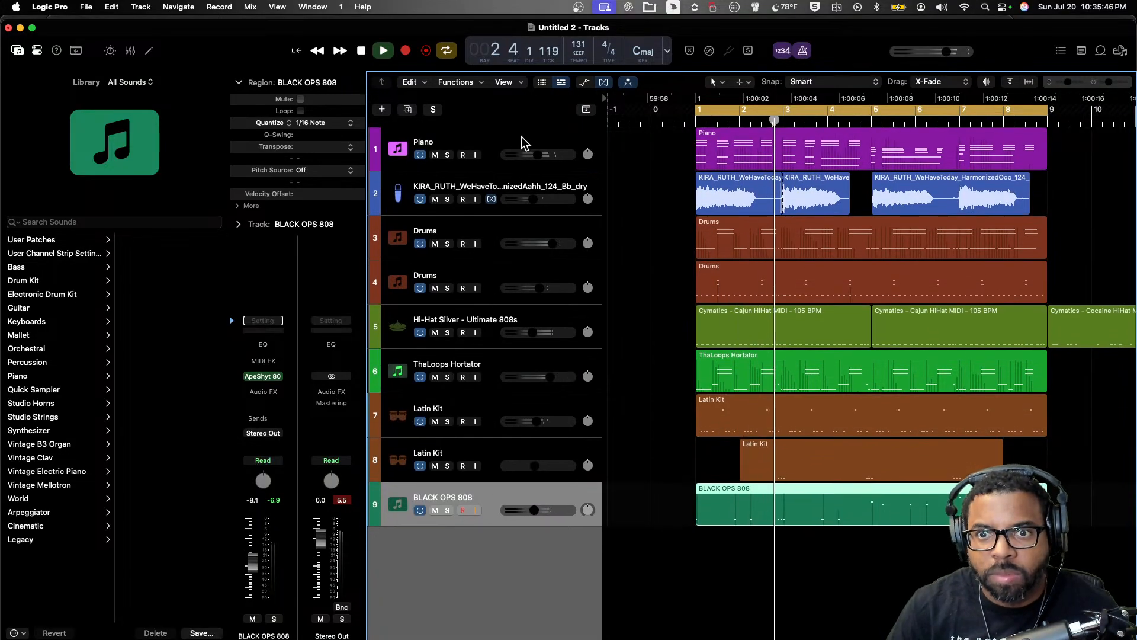
- Lower the volumes of all nine tracks together until BLACK OPS 808 is at -12.4 dB, then reselect only that track
{"action": "key", "text": "super+a"}
{"action": "left_click_drag", "start_coordinate": [539, 155], "coordinate": [533, 155]}
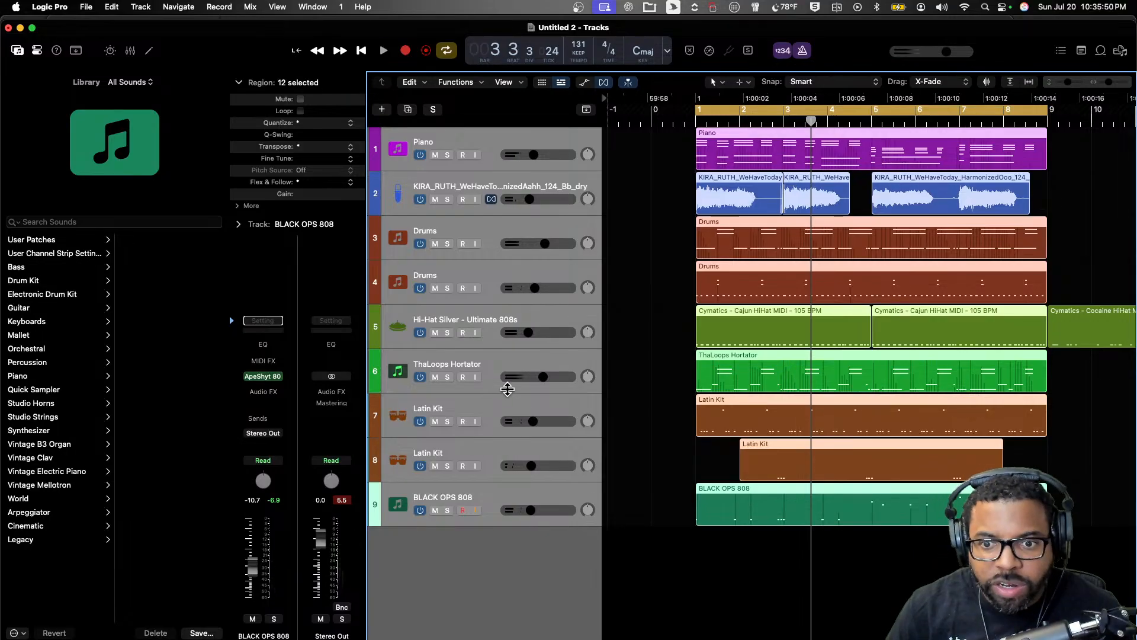
{"action": "key", "text": "space"}
{"action": "left_click_drag", "start_coordinate": [531, 465], "coordinate": [528, 465]}
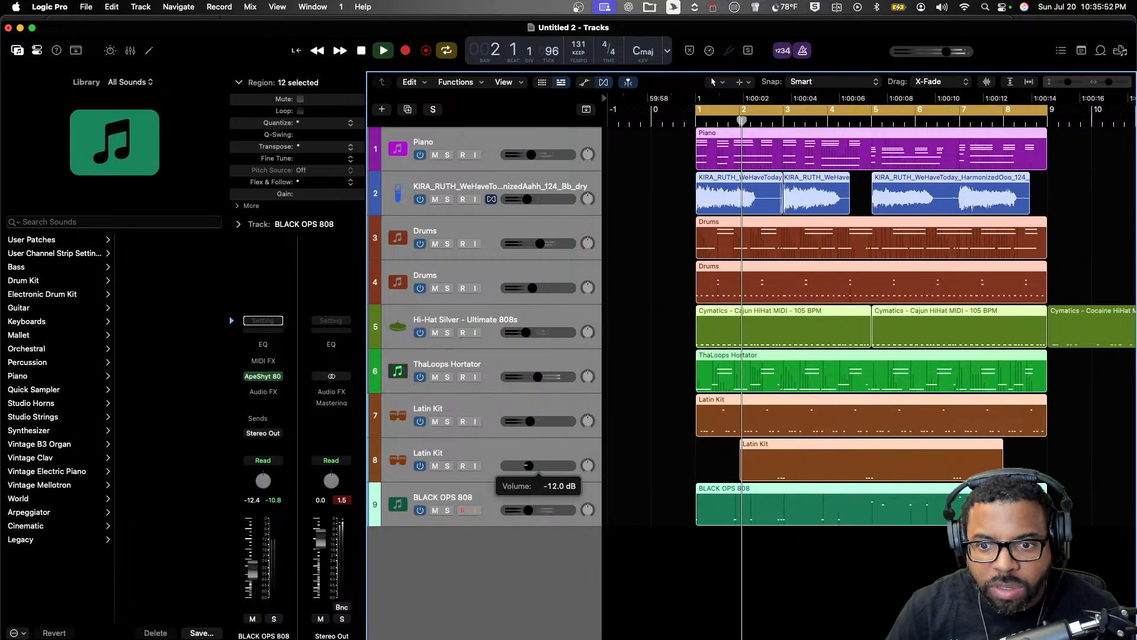
{"action": "left_click", "coordinate": [342, 500]}
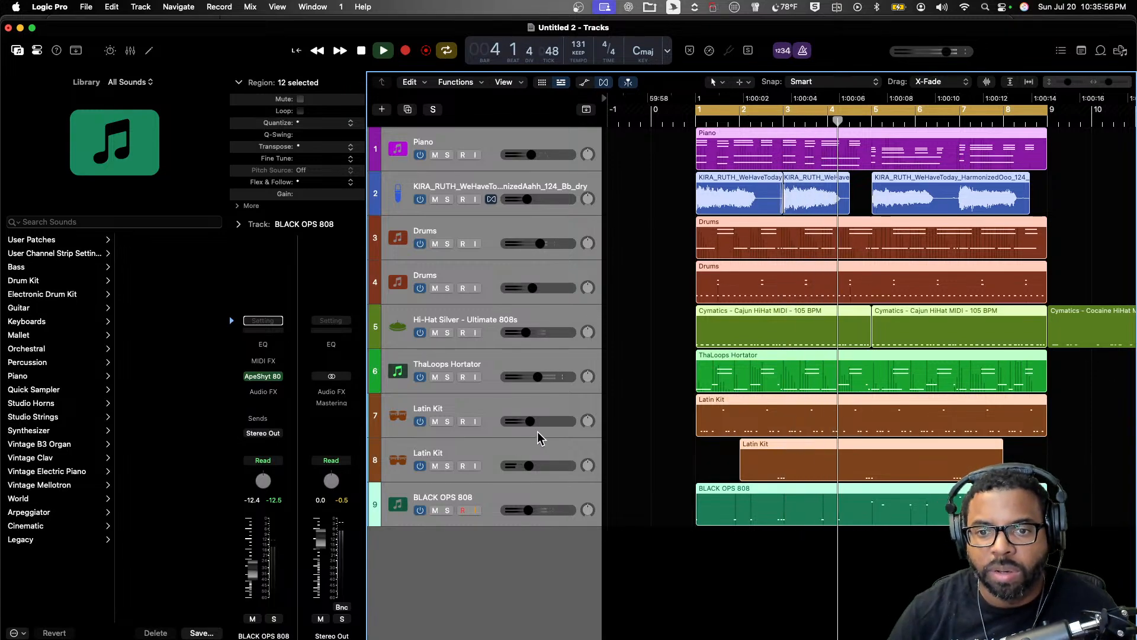
{"action": "left_click", "coordinate": [517, 504]}
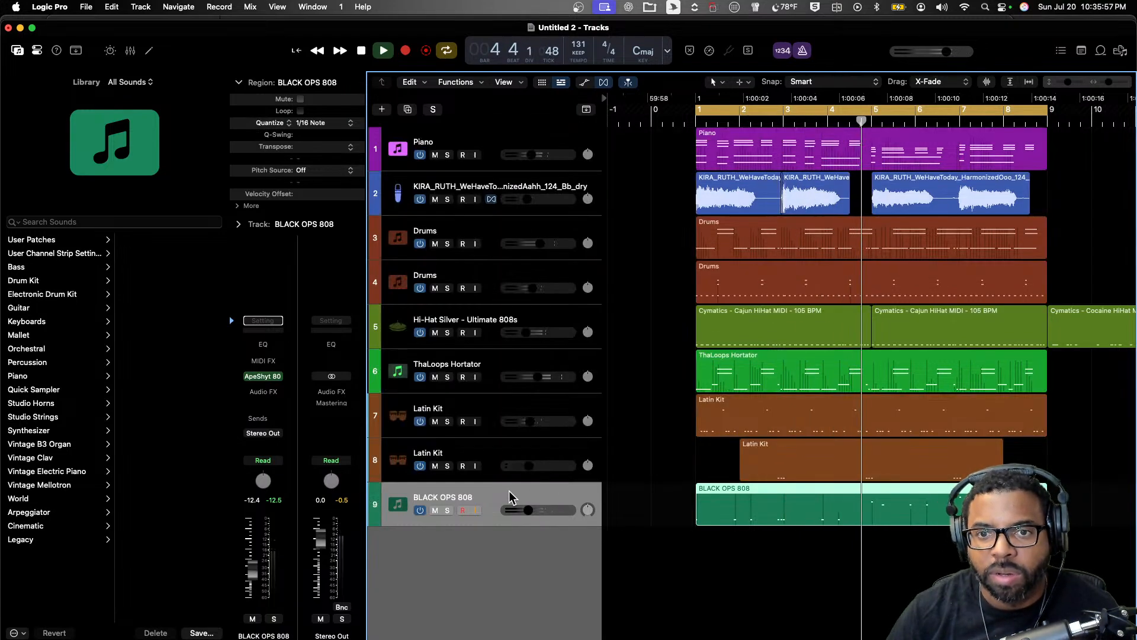
- Move the Piano and KIRA_RUTH vocal tracks below BLACK OPS 808 and add a new software instrument track at the end of the list
{"action": "left_click", "coordinate": [533, 188]}
{"action": "left_click", "coordinate": [524, 152], "text": "shift"}
{"action": "left_click_drag", "start_coordinate": [521, 149], "coordinate": [533, 533]}
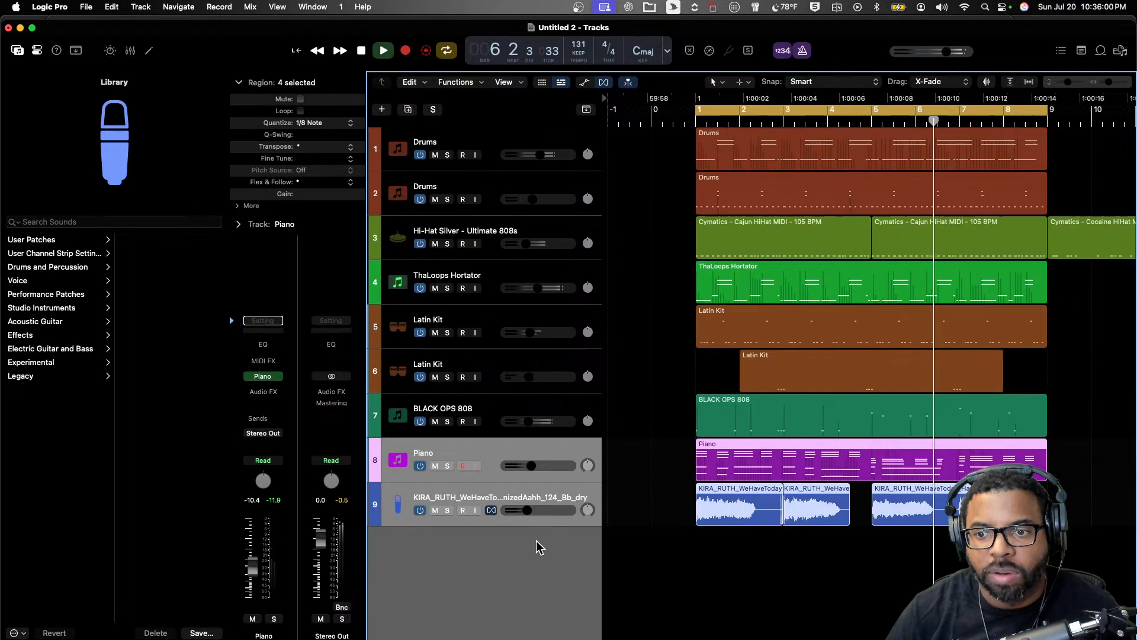
{"action": "double_click", "coordinate": [551, 544]}
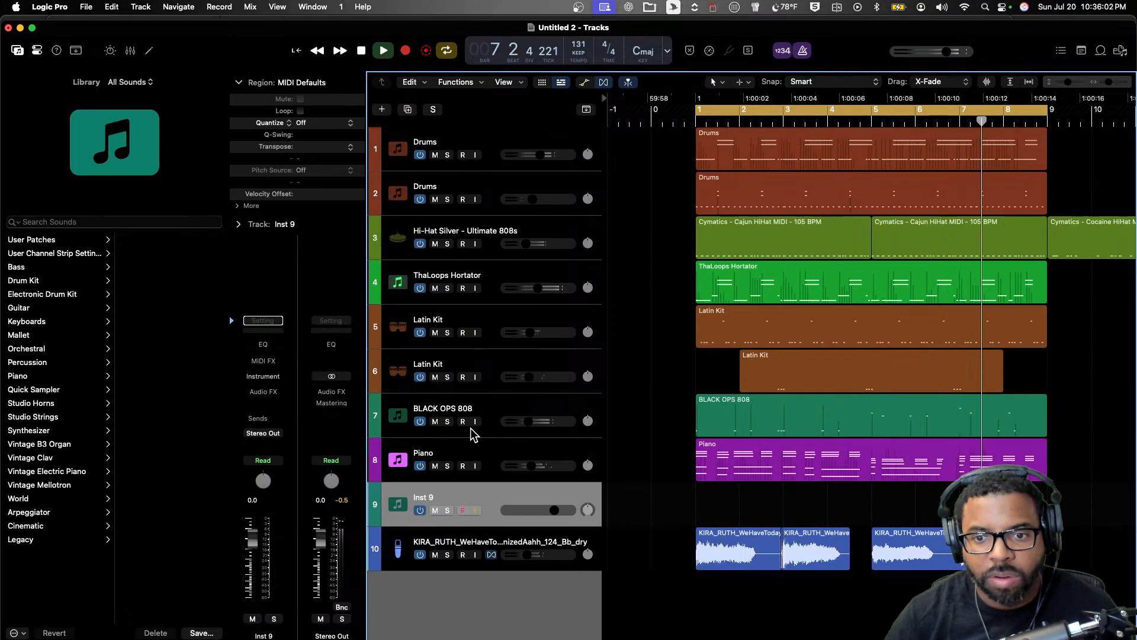
{"action": "left_click_drag", "start_coordinate": [488, 489], "coordinate": [490, 601]}
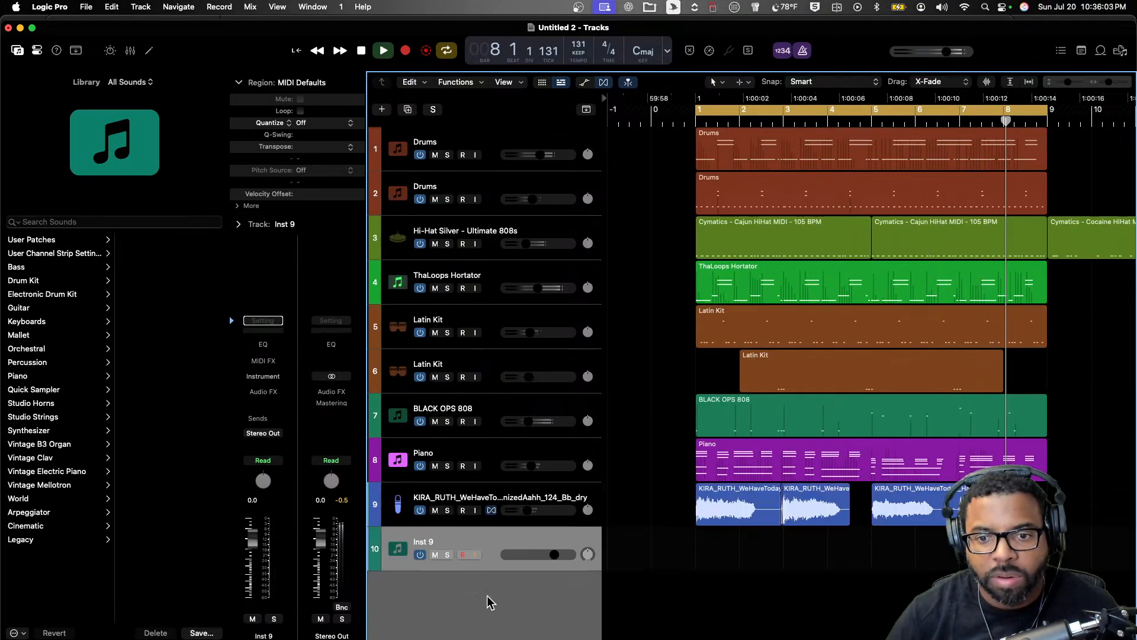
- Load Pocket Strings on the Inst 9 track, set its Gain to -2 and close the instrument window
{"action": "left_click", "coordinate": [276, 376]}
{"action": "type", "text": "pock"}
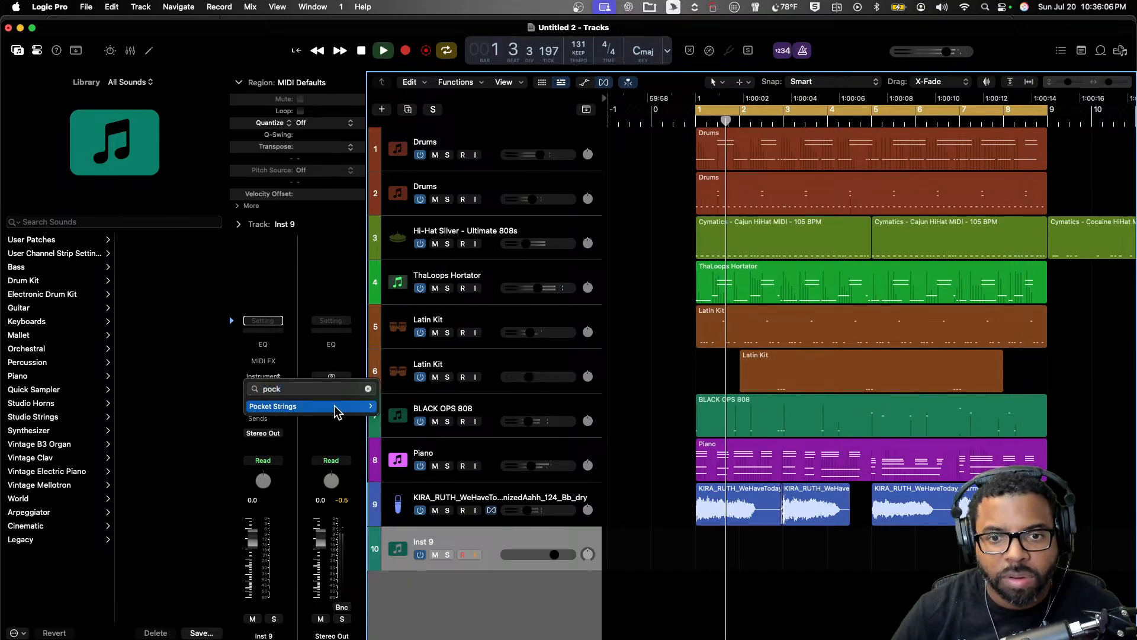
{"action": "left_click", "coordinate": [391, 407]}
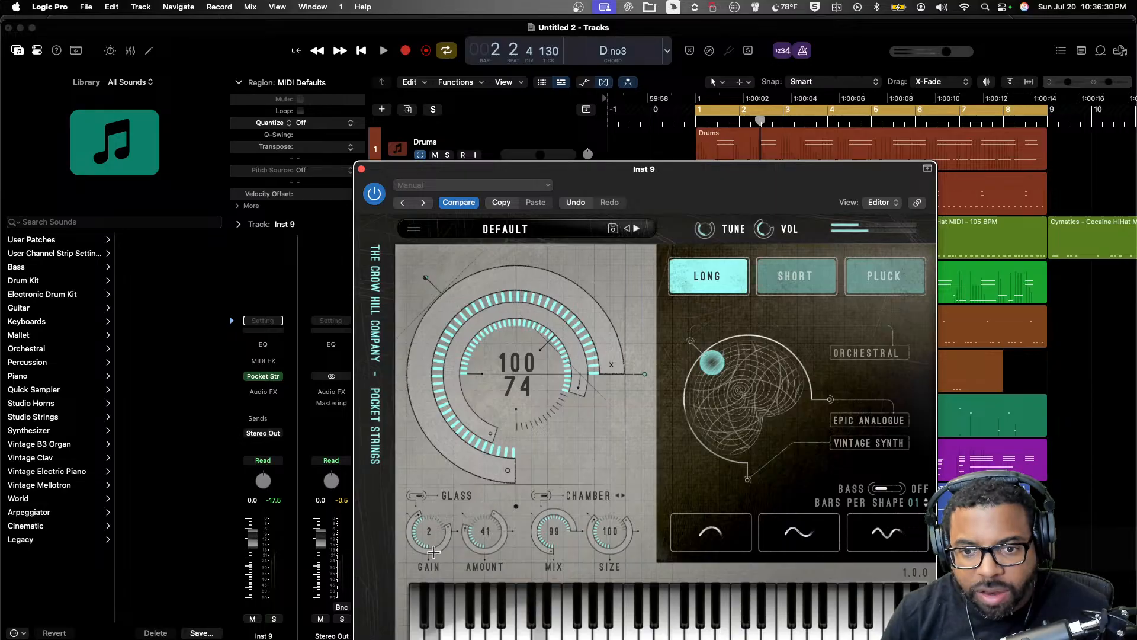
{"action": "left_click_drag", "start_coordinate": [433, 551], "coordinate": [434, 560]}
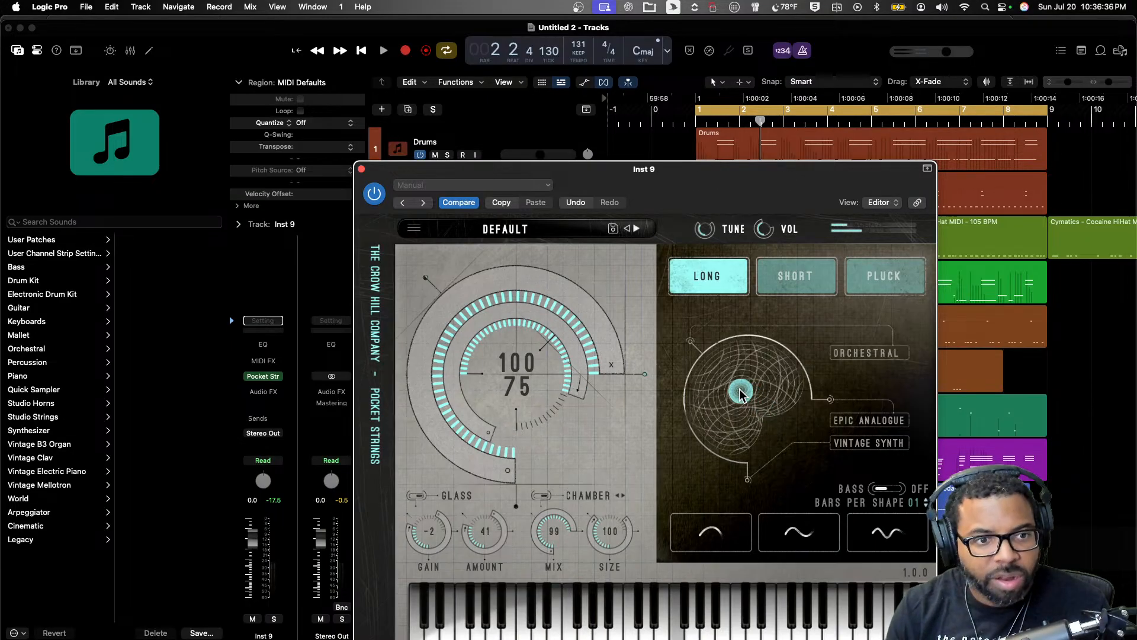
{"action": "left_click", "coordinate": [359, 168]}
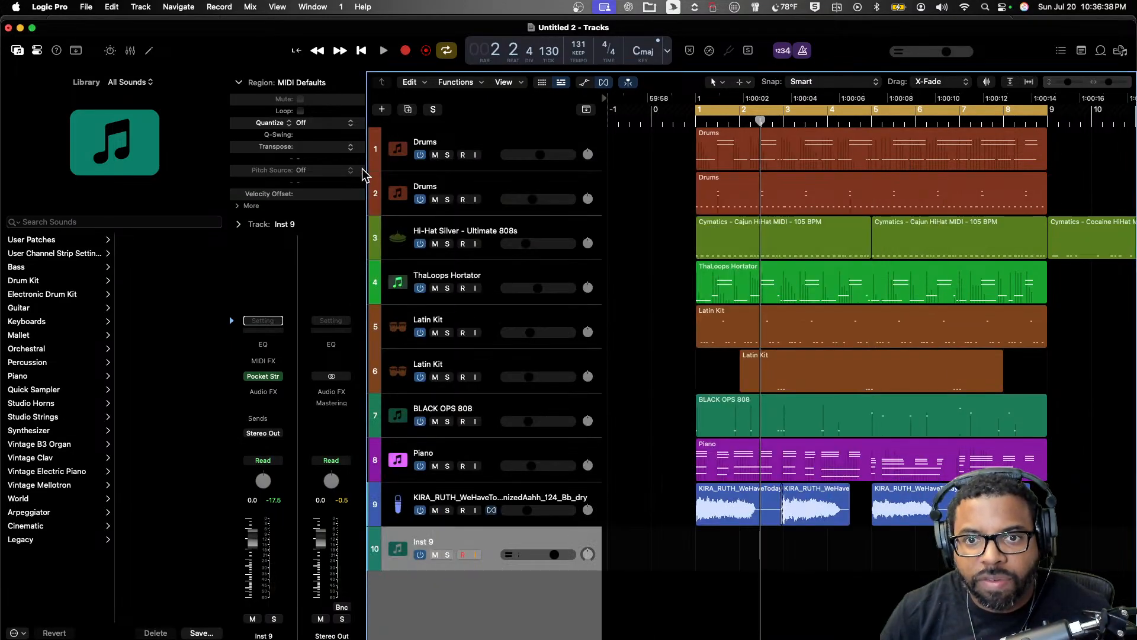
{"action": "key", "text": "space"}
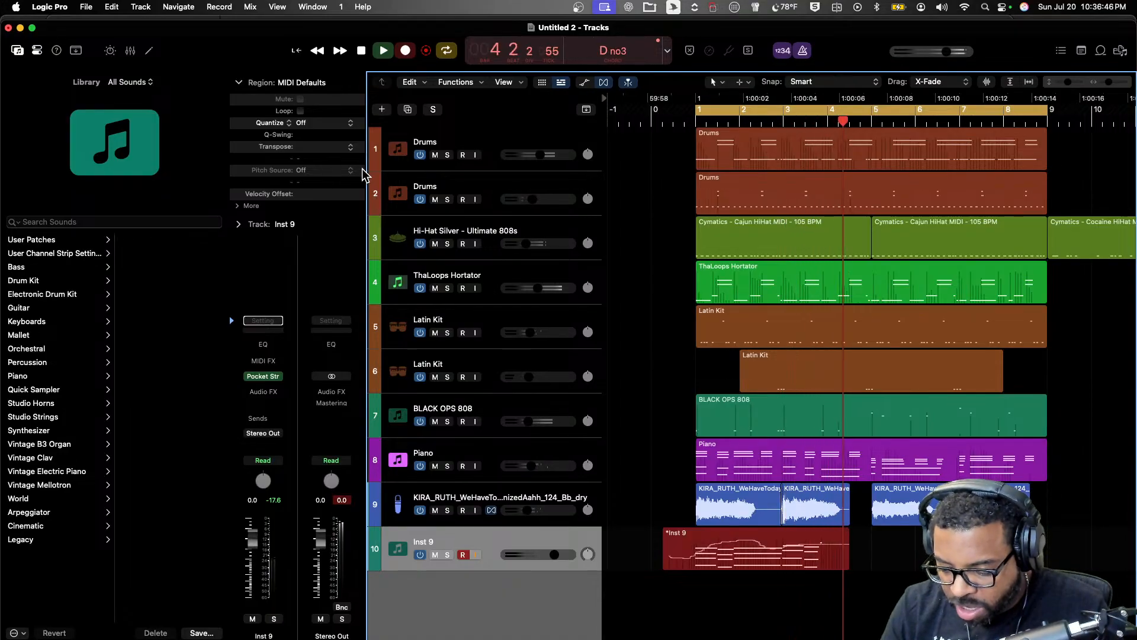
{"action": "key", "text": "space"}
{"action": "key", "text": "Delete"}
- Record a string part over bars 1 to 8 on the Inst 9 track and play it back
{"action": "key", "text": "r"}
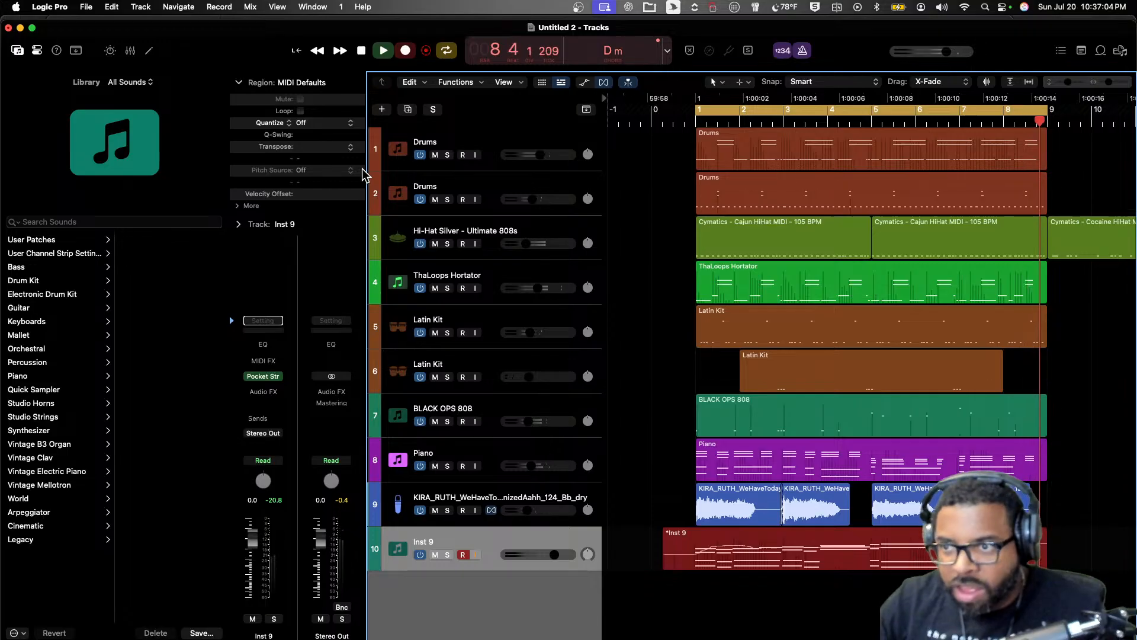
{"action": "key", "text": "space"}
{"action": "key", "text": "space"}
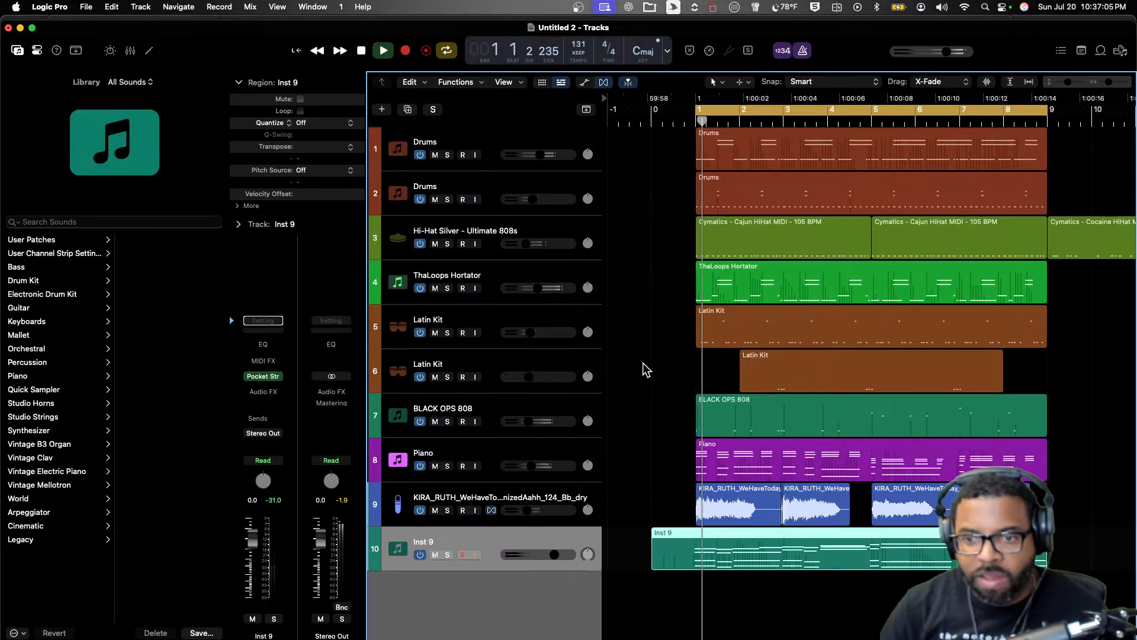
- Rename the Inst 9 track to String Synth
{"action": "double_click", "coordinate": [491, 538]}
{"action": "type", "text": "String Syn"}
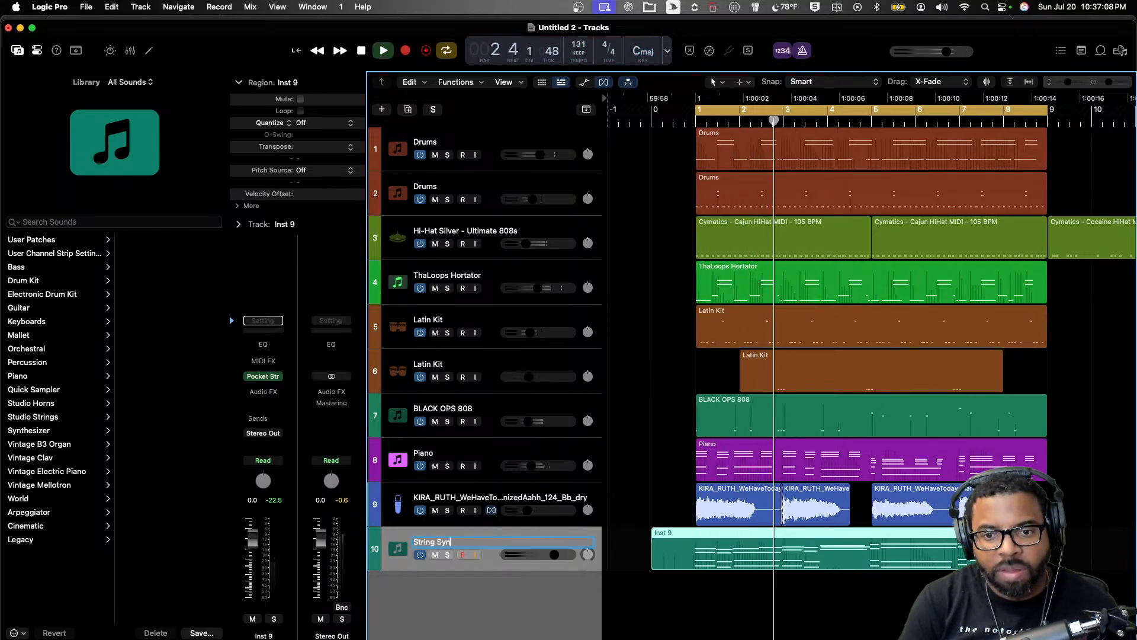
{"action": "type", "text": "th"}
{"action": "key", "text": "Return"}
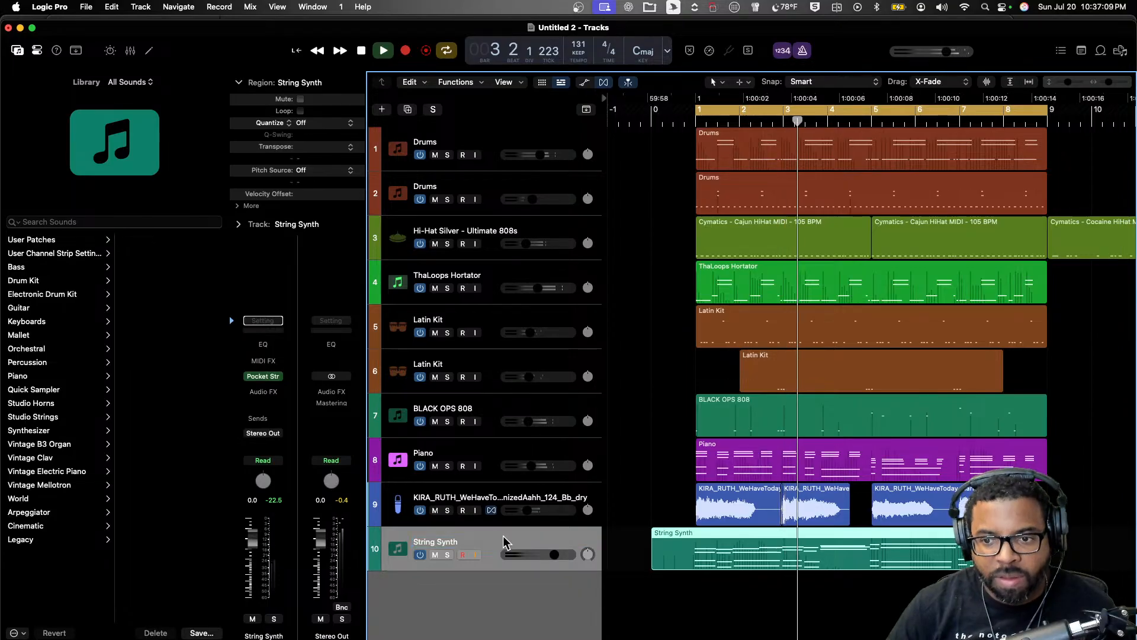
- Split the String Synth region at bar 1, delete the part before it and quantize the remaining region to 1/8 Note
{"action": "left_click", "coordinate": [694, 548]}
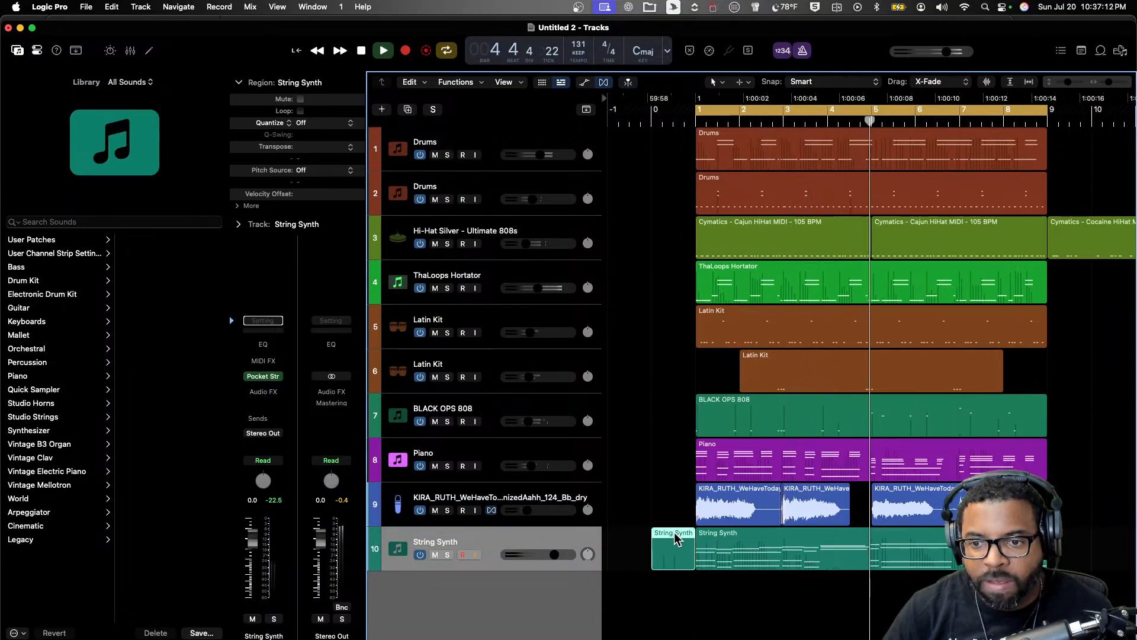
{"action": "key", "text": "Delete"}
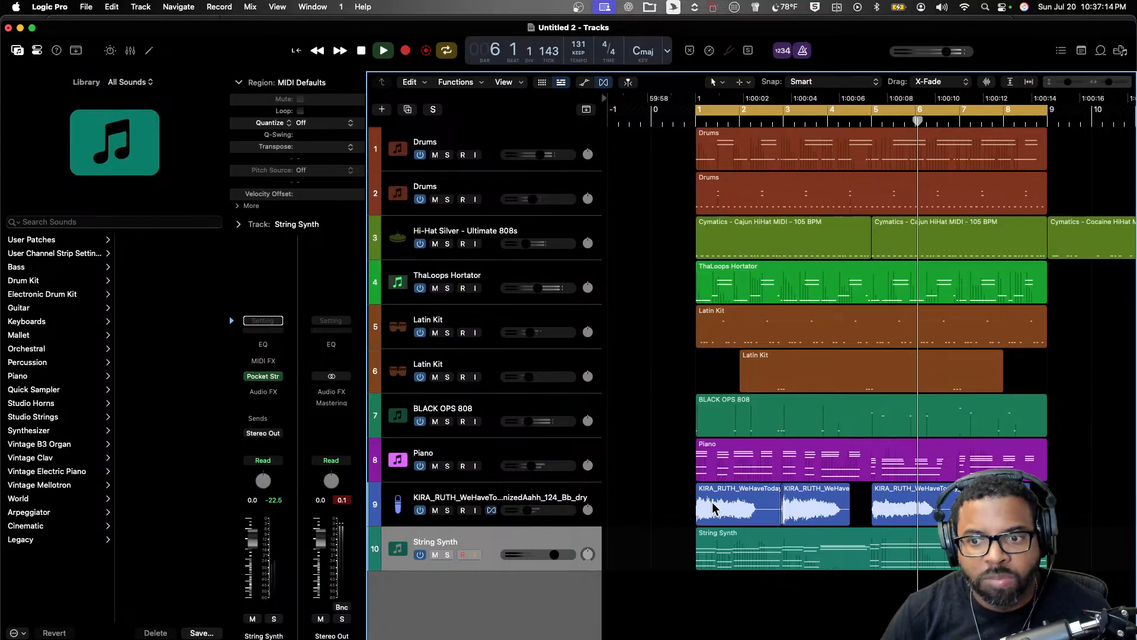
{"action": "left_click", "coordinate": [778, 542]}
{"action": "left_click", "coordinate": [312, 123]}
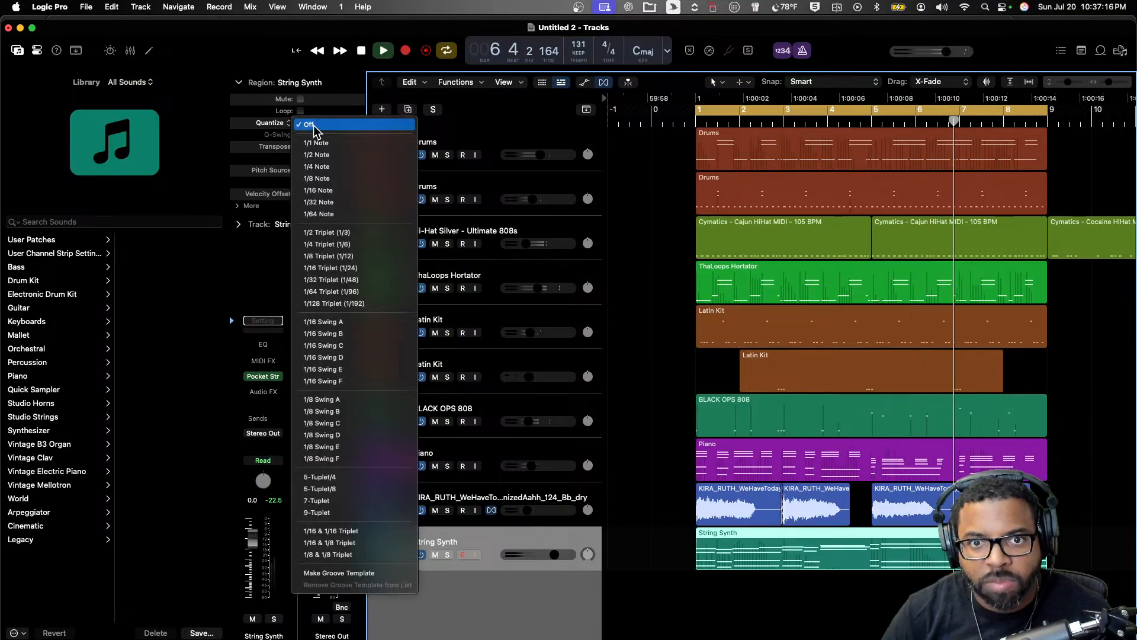
{"action": "left_click", "coordinate": [320, 179]}
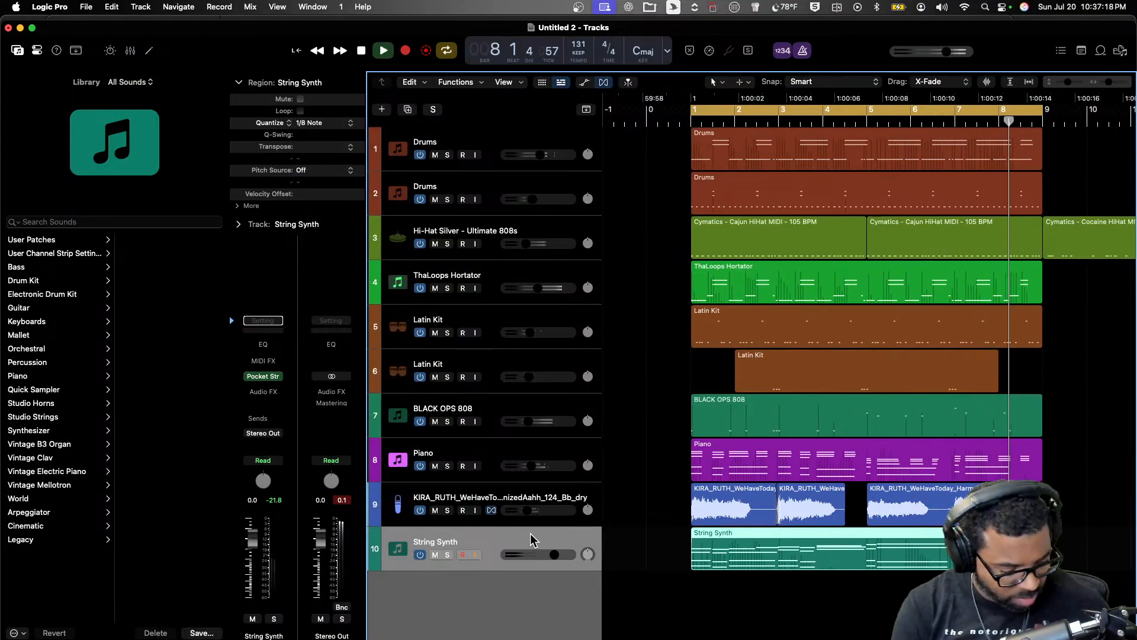
- Add a new software instrument track, load the Soundiron Axe Machina patch on it and stop playback
{"action": "key", "text": "alt+super+s"}
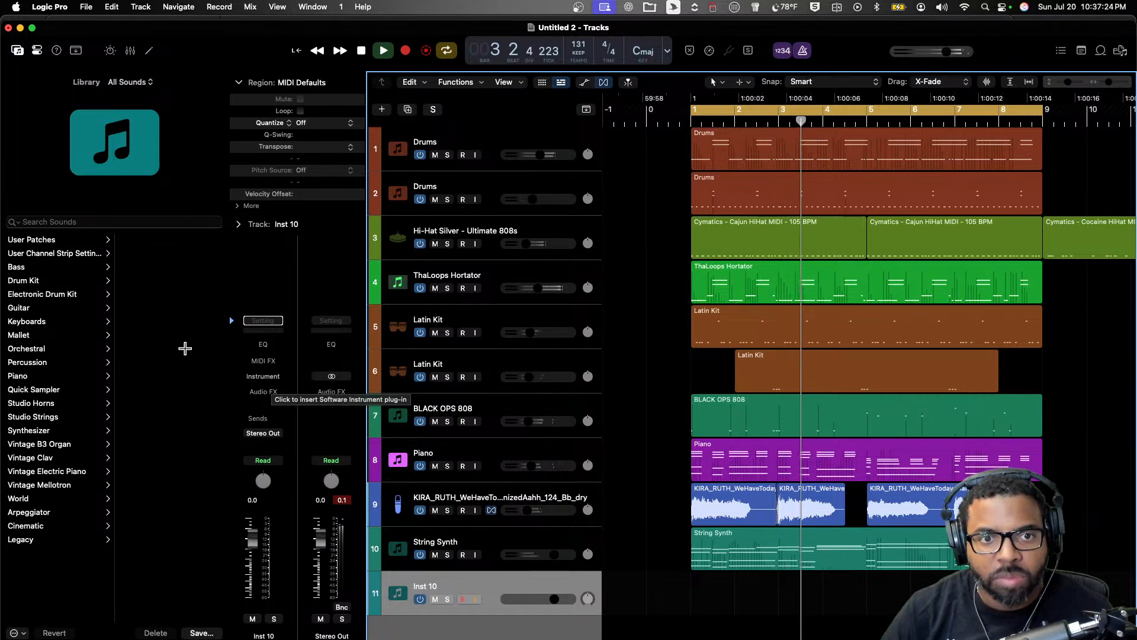
{"action": "left_click", "coordinate": [132, 221]}
{"action": "type", "text": "axe"}
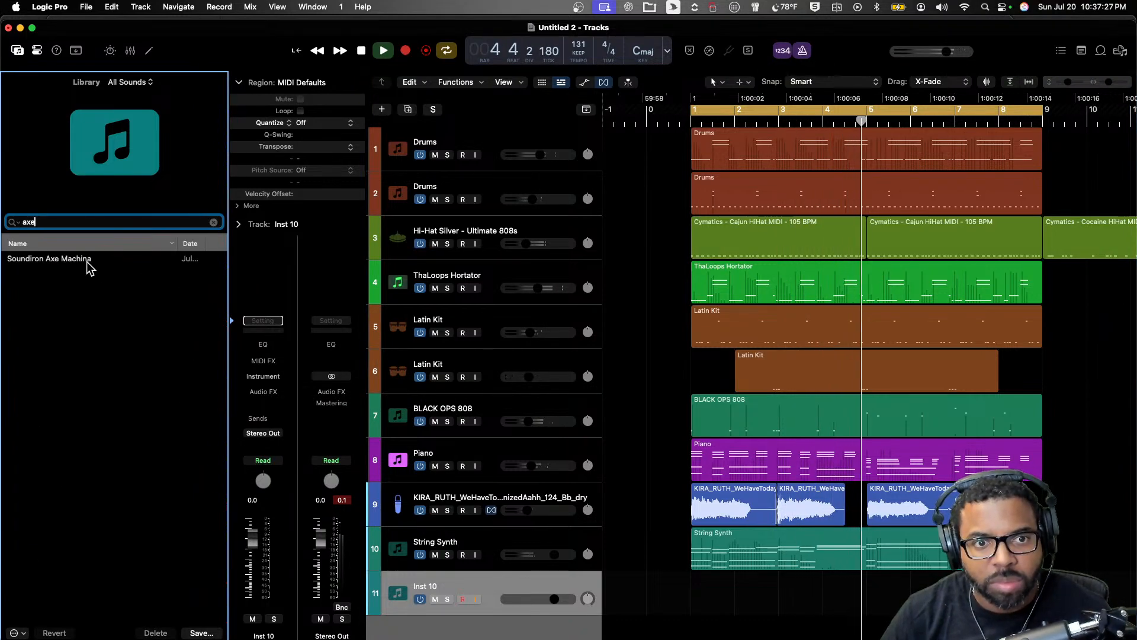
{"action": "left_click", "coordinate": [89, 259]}
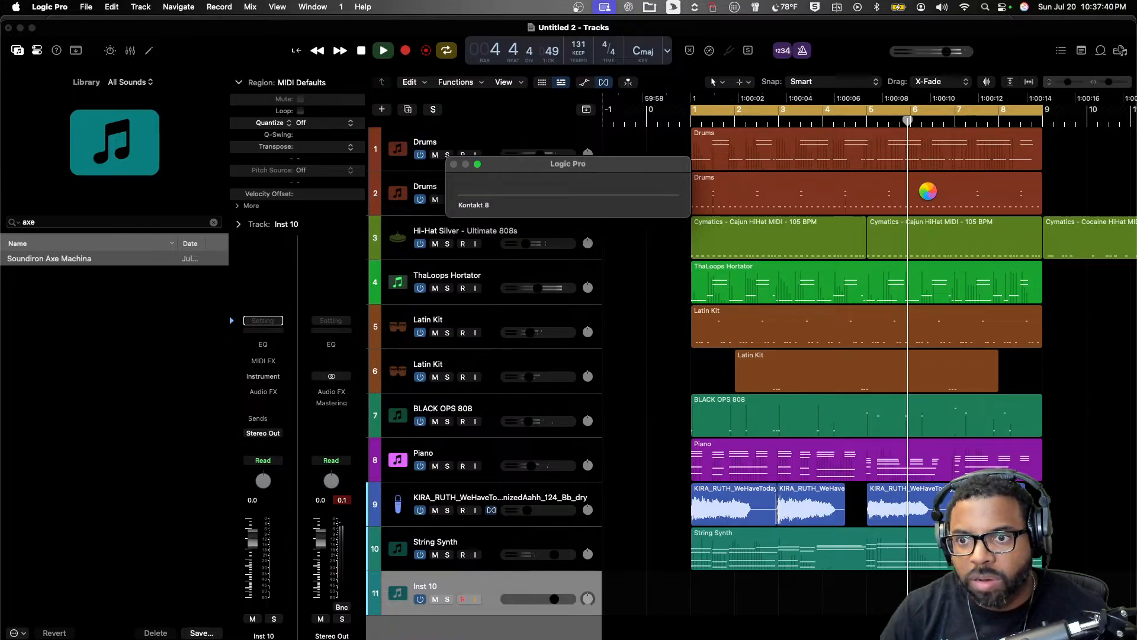
{"action": "key", "text": "space"}
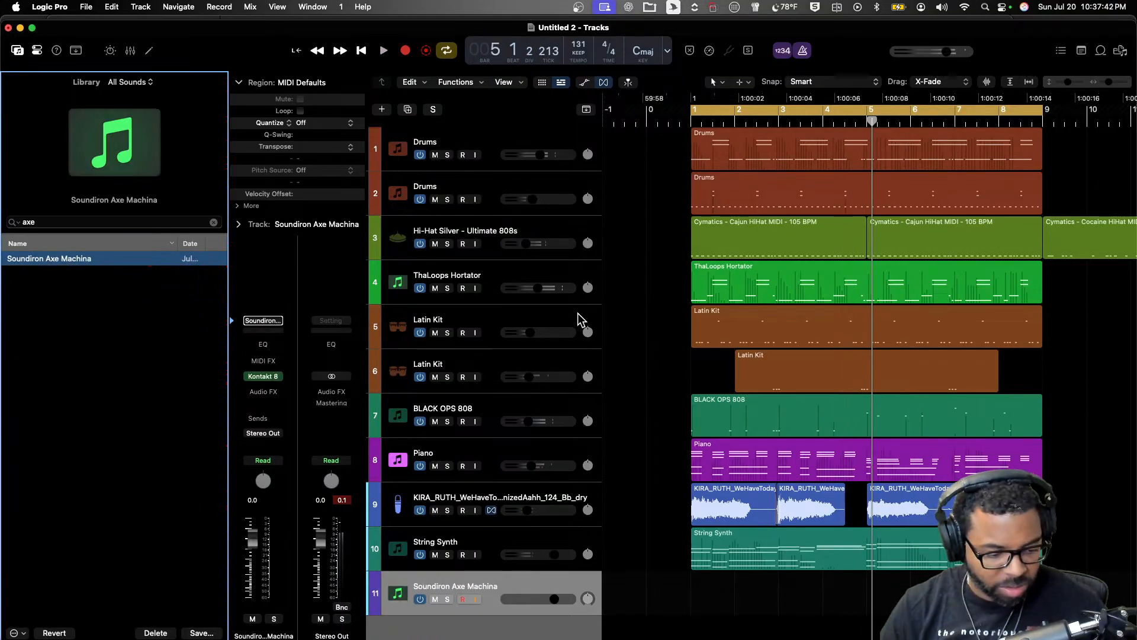
- Lower the Soundiron Axe Machina track volume to -16.4 dB and record a guitar part over bars 1 to 8 on it
{"action": "left_click_drag", "start_coordinate": [555, 600], "coordinate": [526, 599]}
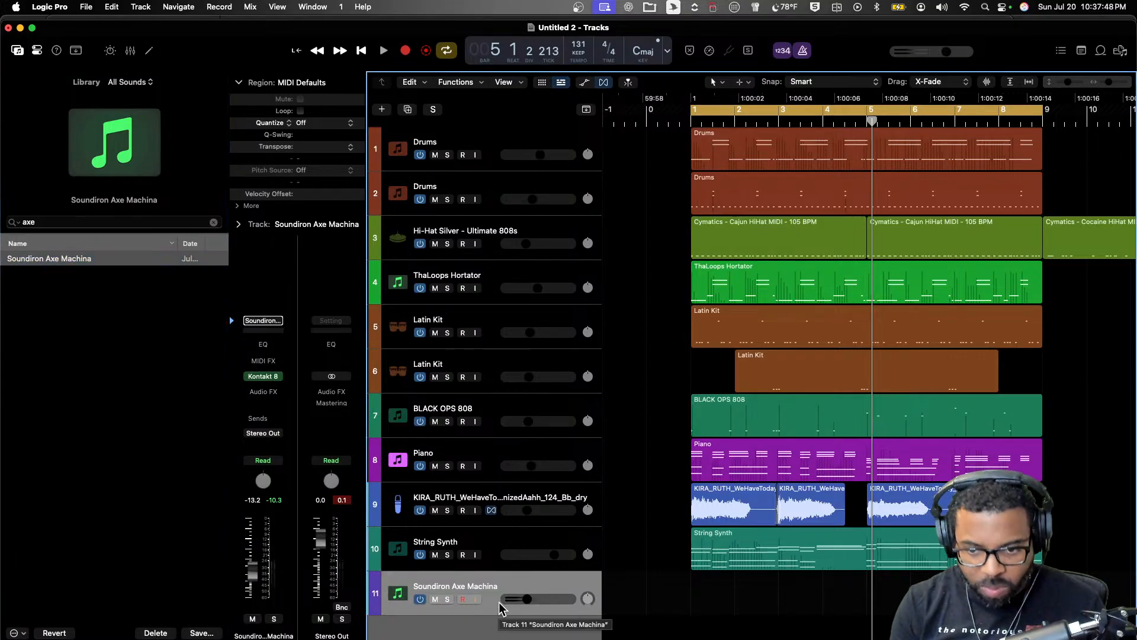
{"action": "left_click_drag", "start_coordinate": [526, 599], "coordinate": [518, 599]}
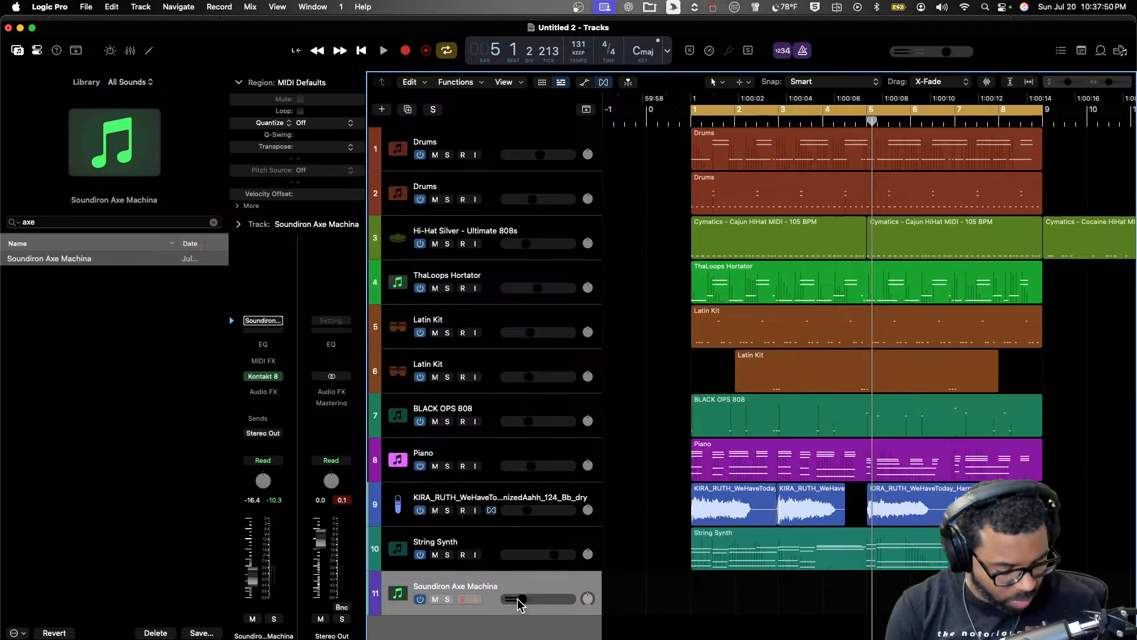
{"action": "key", "text": "r"}
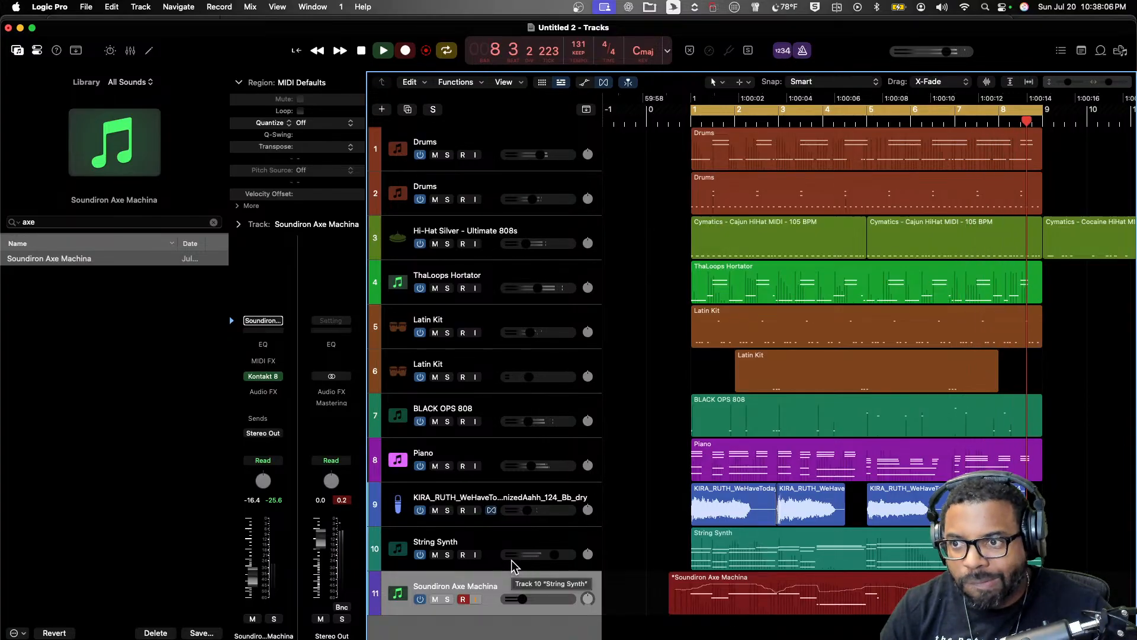
{"action": "key", "text": "space"}
{"action": "key", "text": "space"}
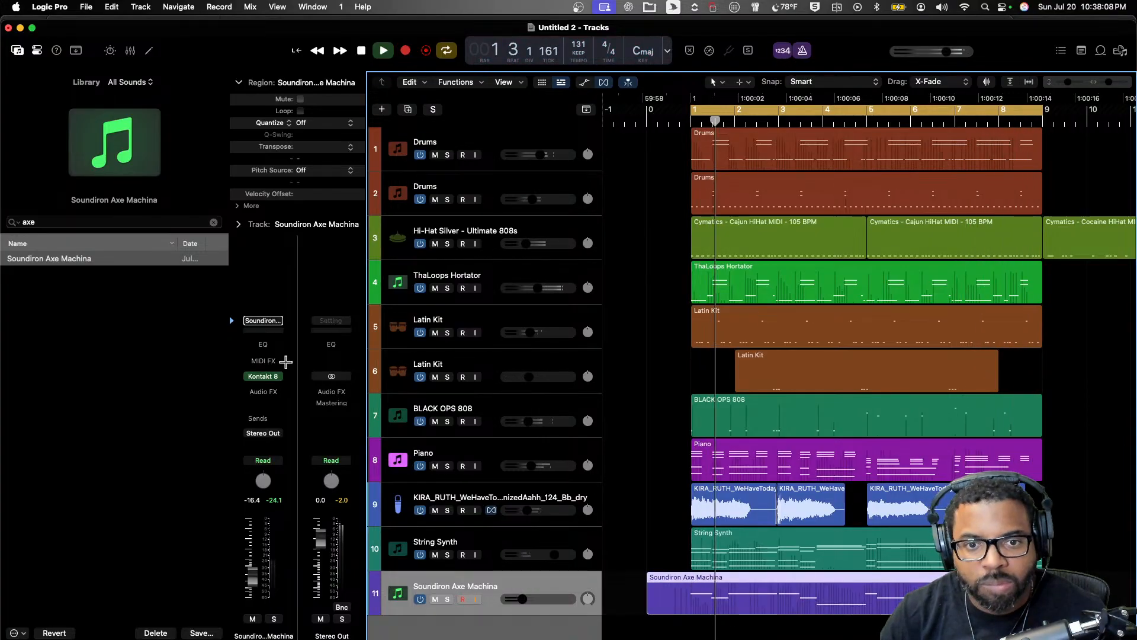
- Turn on Dual Mode in the Axe Machina instrument during playback and close its window
{"action": "left_click", "coordinate": [264, 377]}
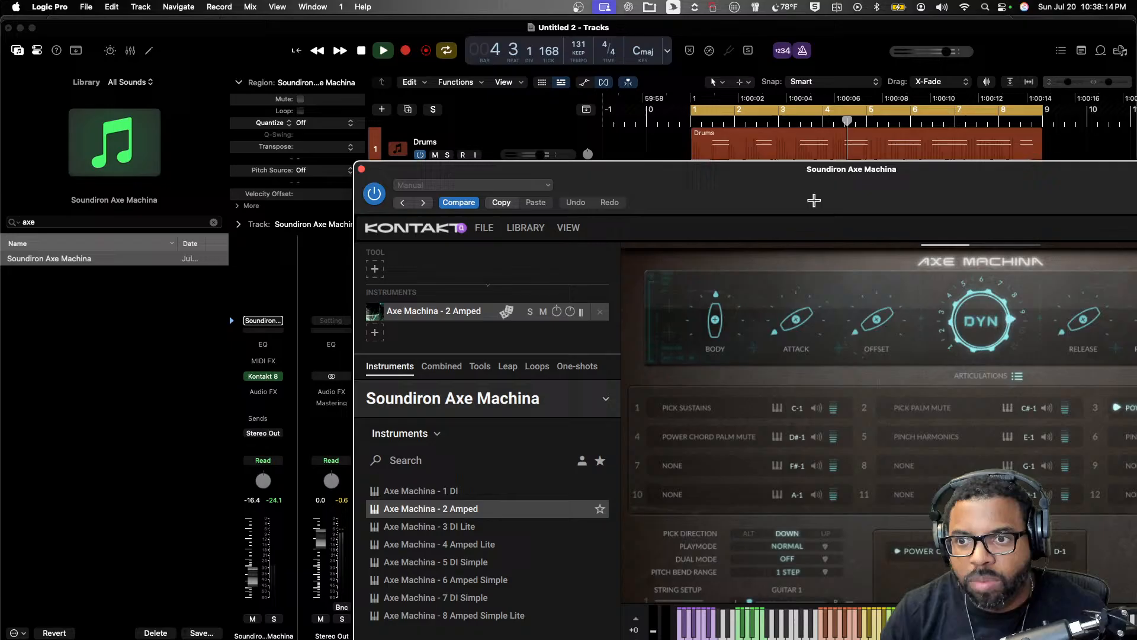
{"action": "left_click_drag", "start_coordinate": [814, 200], "coordinate": [777, 178]}
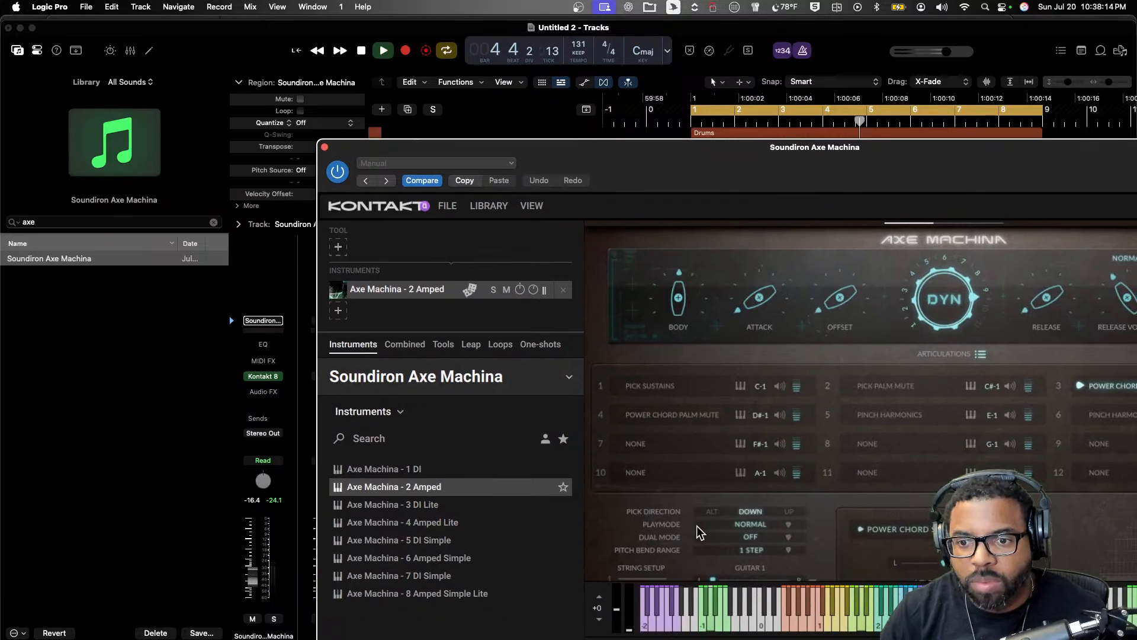
{"action": "left_click", "coordinate": [735, 541]}
{"action": "left_click", "coordinate": [744, 573]}
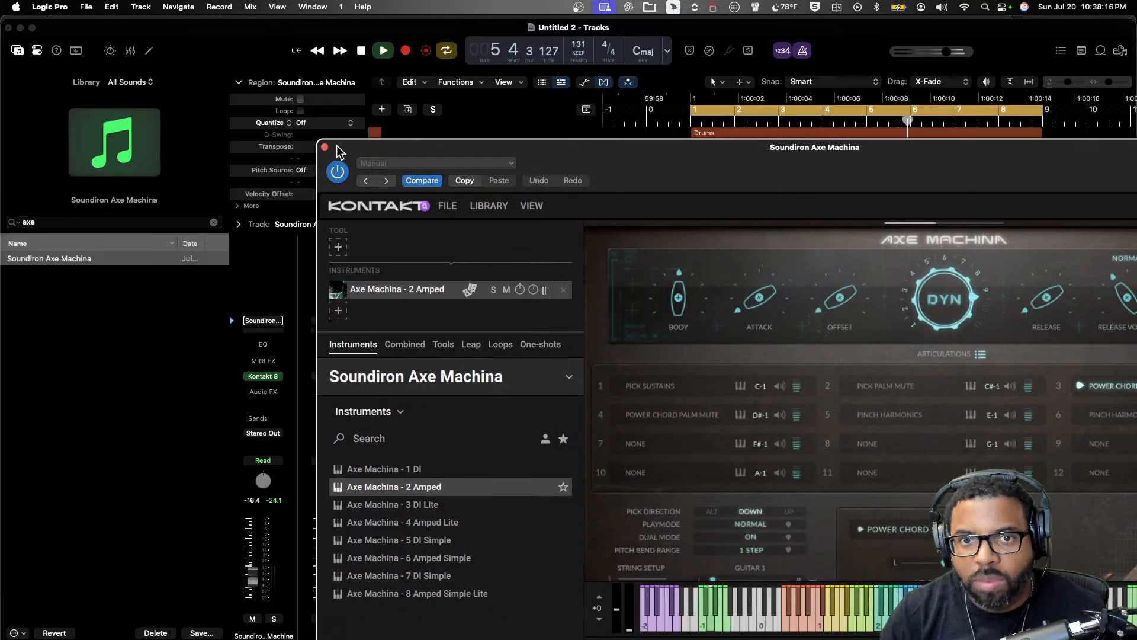
{"action": "left_click", "coordinate": [325, 147]}
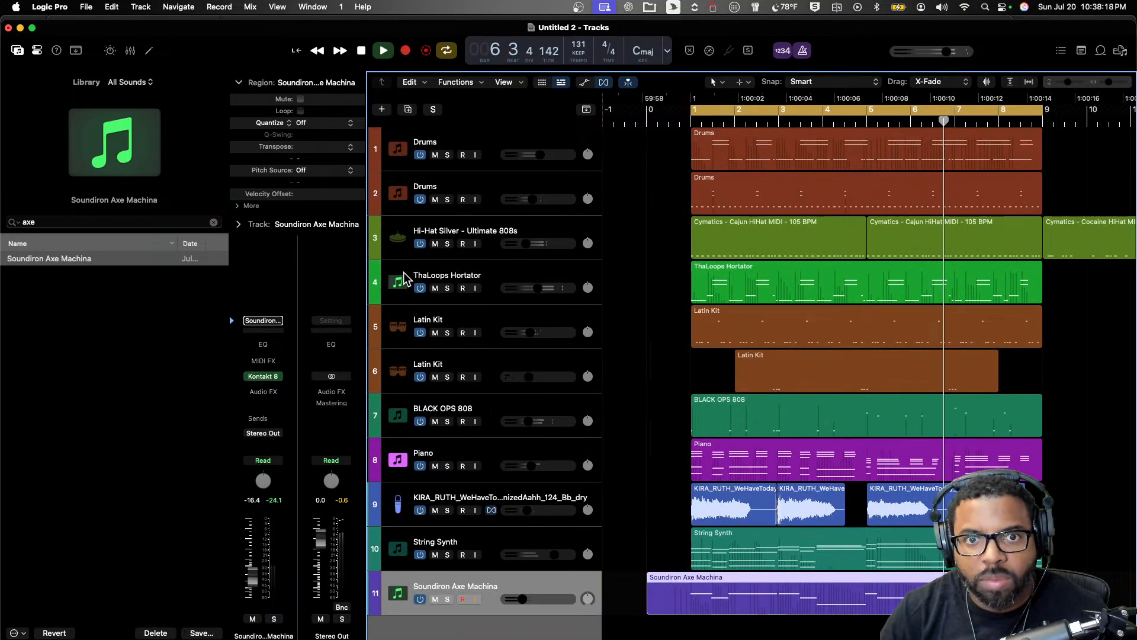
- Quantize the Soundiron Axe Machina region to 1/8 Note and stop playback
{"action": "left_click", "coordinate": [314, 123]}
{"action": "left_click", "coordinate": [319, 178]}
{"action": "key", "text": "space"}
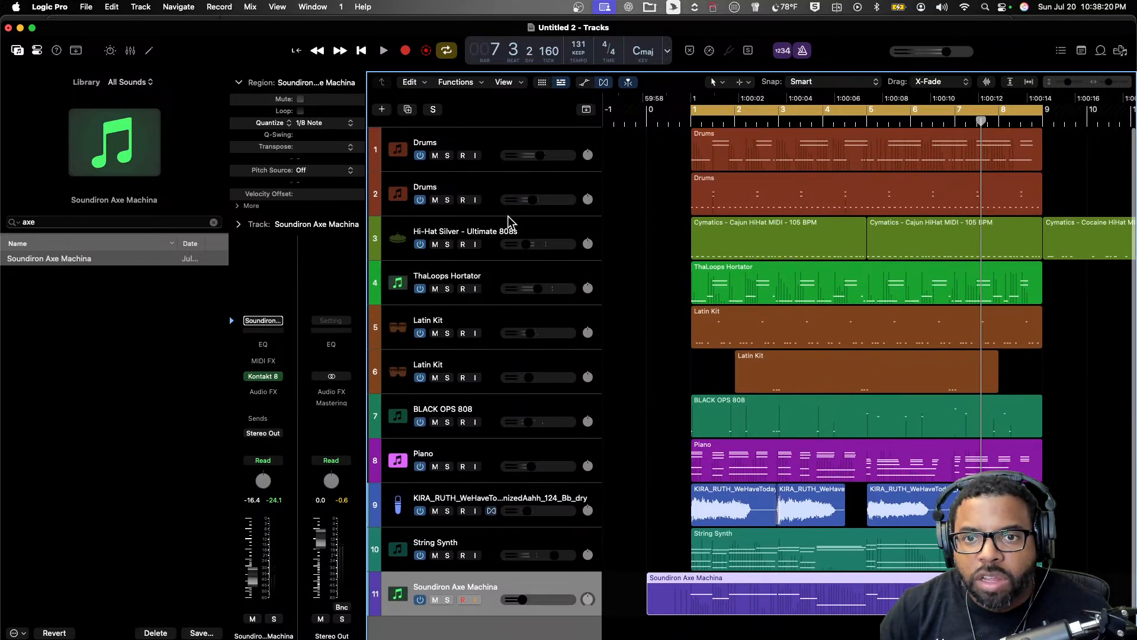
- Play the beat from the start and briefly solo the second Drums track to check its sound
{"action": "left_click", "coordinate": [515, 184]}
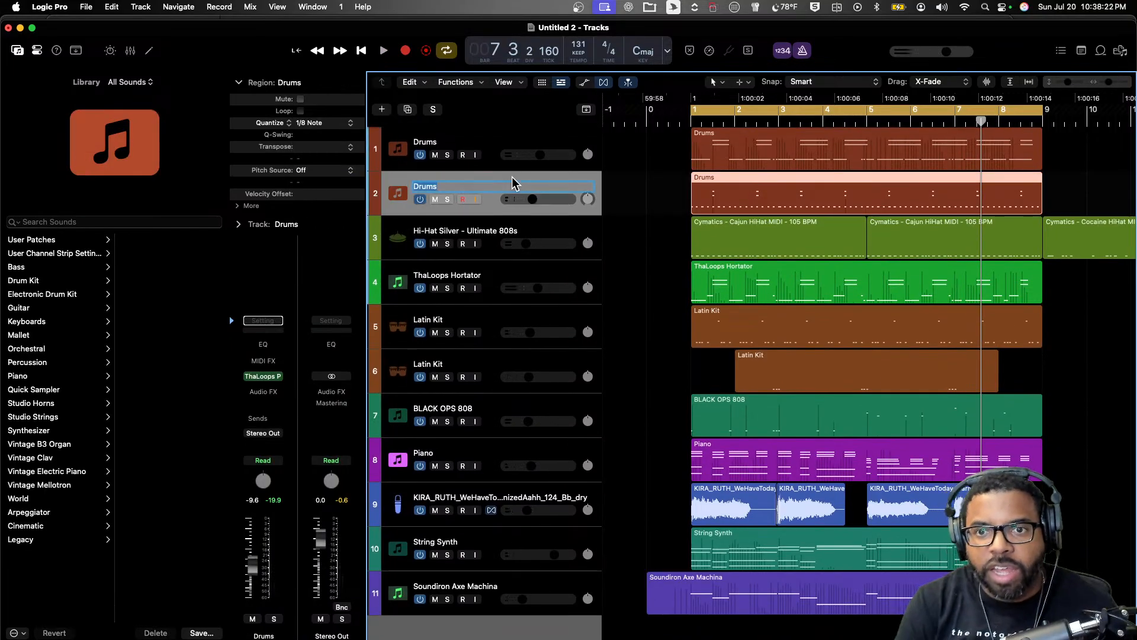
{"action": "key", "text": "space"}
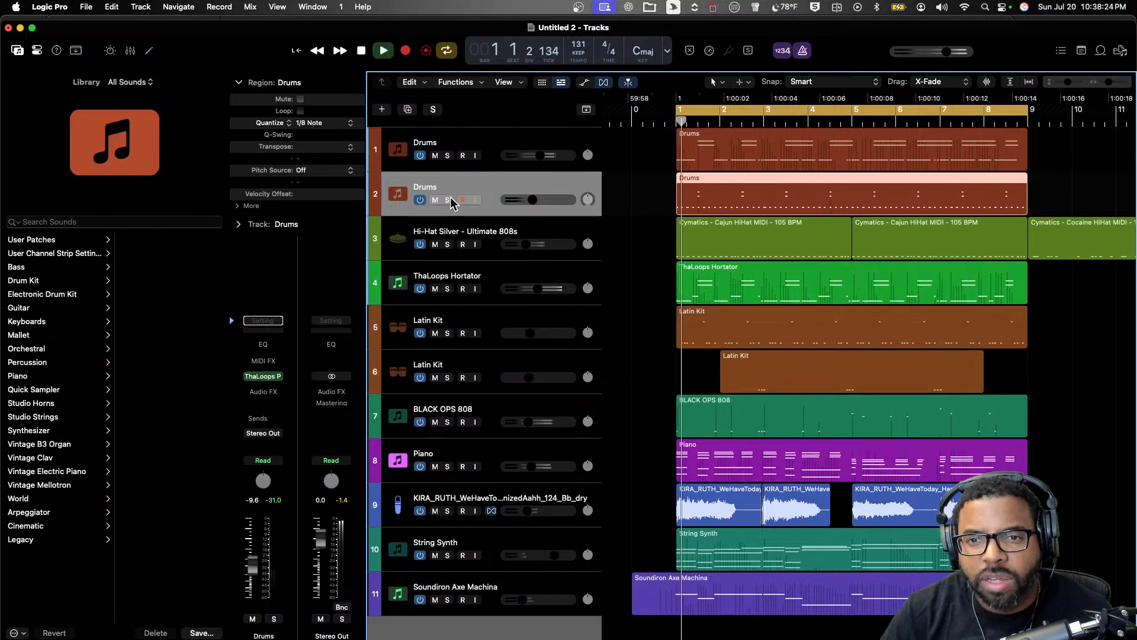
{"action": "left_click", "coordinate": [449, 200]}
{"action": "left_click", "coordinate": [448, 199]}
- Rename the second Drums track to Percussion and stop playback
{"action": "double_click", "coordinate": [425, 186]}
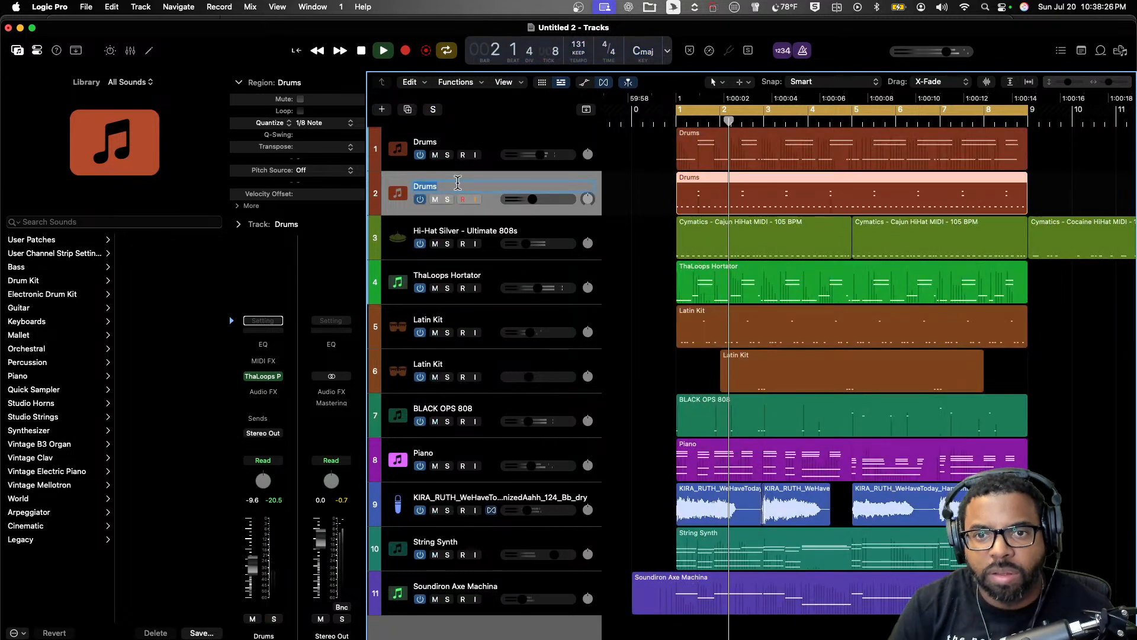
{"action": "type", "text": "Percussin"}
{"action": "key", "text": "Return"}
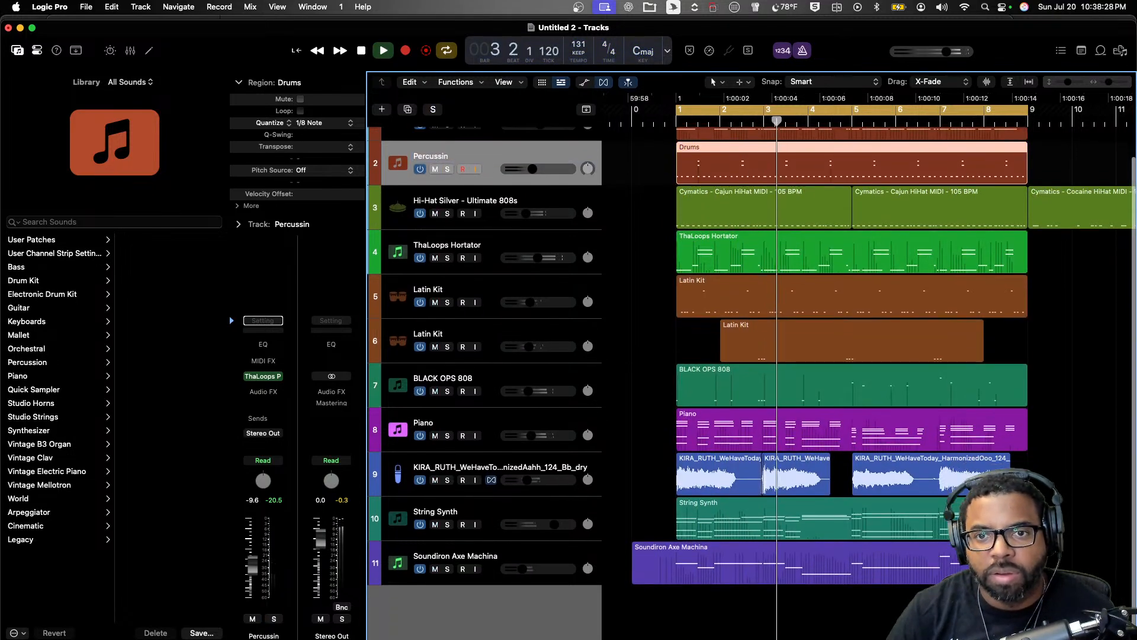
{"action": "double_click", "coordinate": [480, 187]}
{"action": "key", "text": "Right"}
{"action": "key", "text": "BackSpace"}
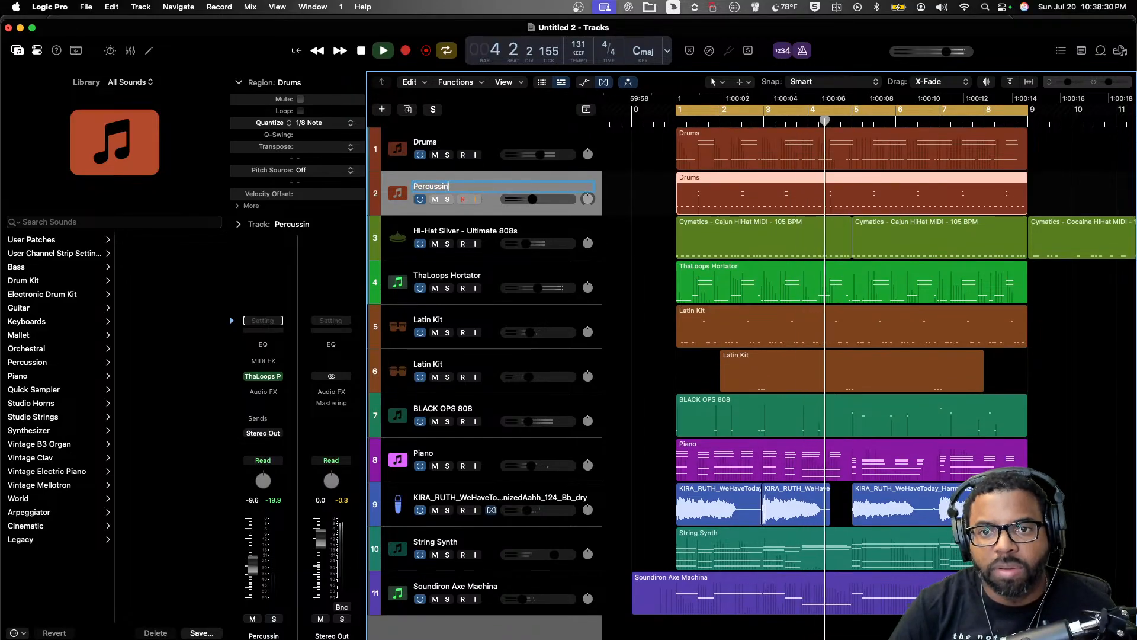
{"action": "type", "text": "on"}
{"action": "key", "text": "Return"}
{"action": "key", "text": "space"}
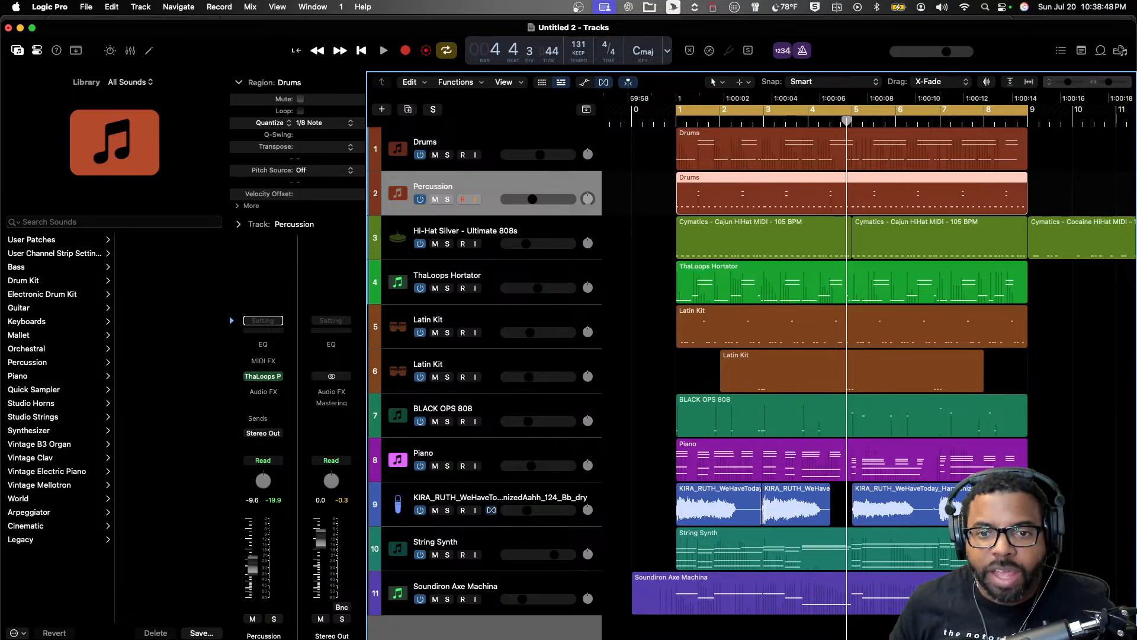
- Split the Soundiron Axe Machina region at bar 1 and delete the part before it
{"action": "scroll", "coordinate": [639, 336], "scroll_direction": "left", "scroll_amount": 2}
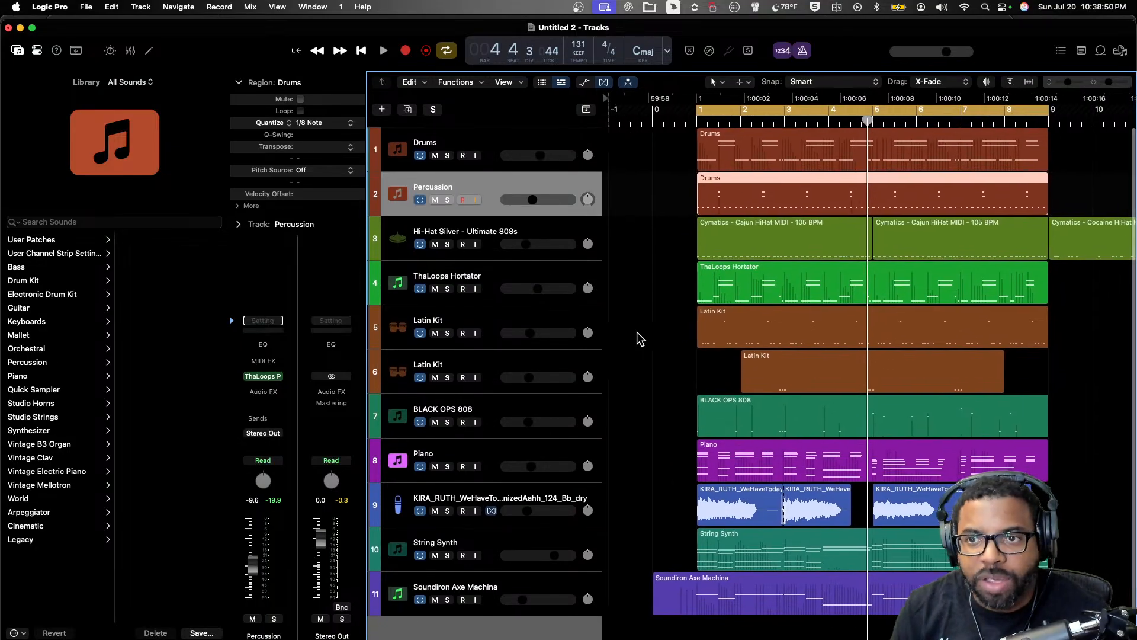
{"action": "double_click", "coordinate": [694, 580], "text": "super"}
{"action": "left_click", "coordinate": [686, 579]}
{"action": "key", "text": "BackSpace"}
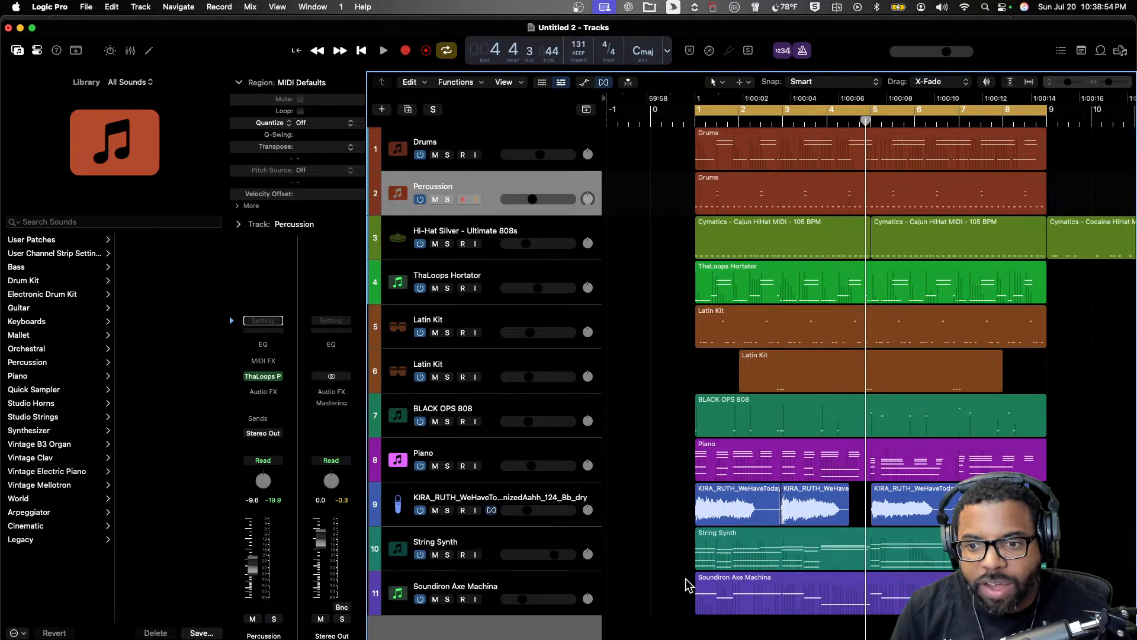
- During playback, add a software instrument track below Soundiron Axe Machina and load the Warm Analog Lead patch on it
{"action": "key", "text": "space"}
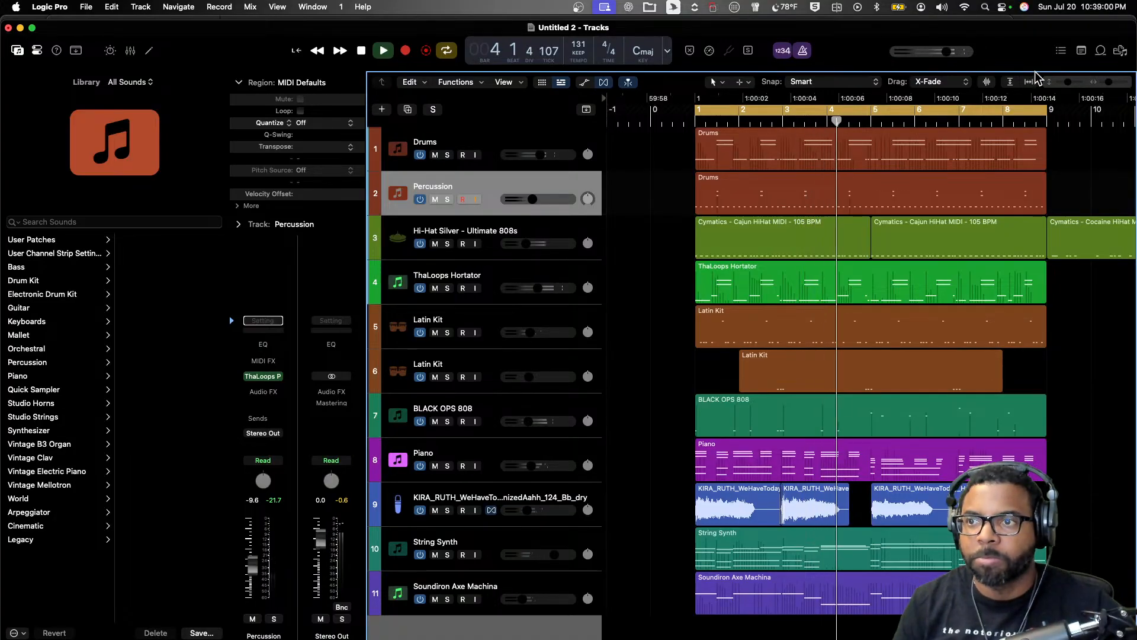
{"action": "left_click_drag", "start_coordinate": [1067, 82], "coordinate": [1064, 84]}
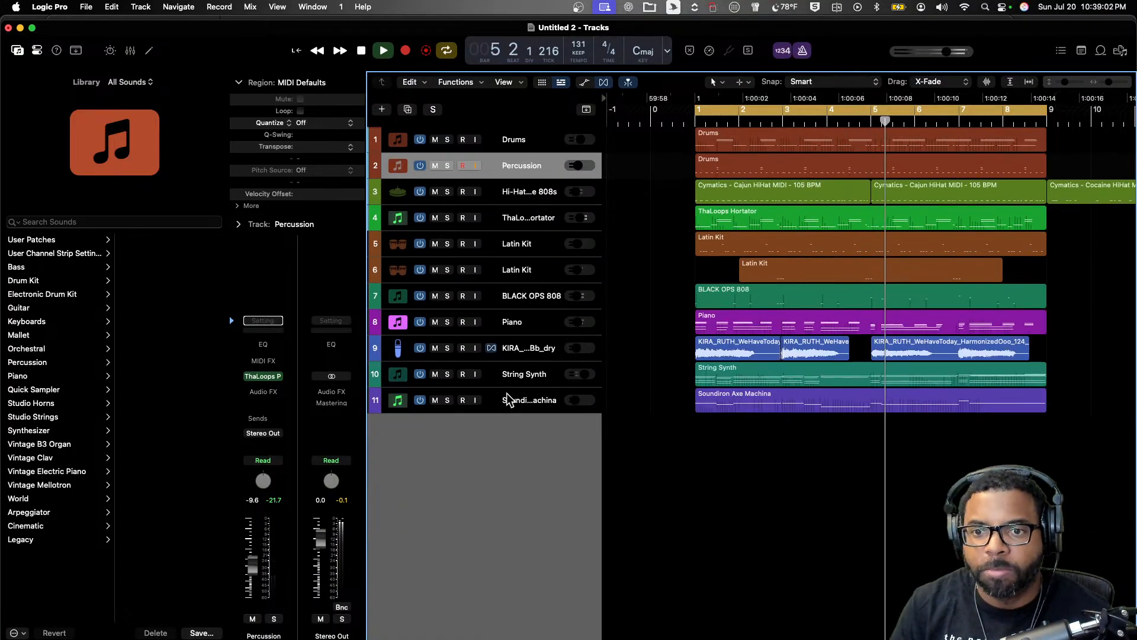
{"action": "left_click", "coordinate": [535, 401]}
{"action": "key", "text": "super+d"}
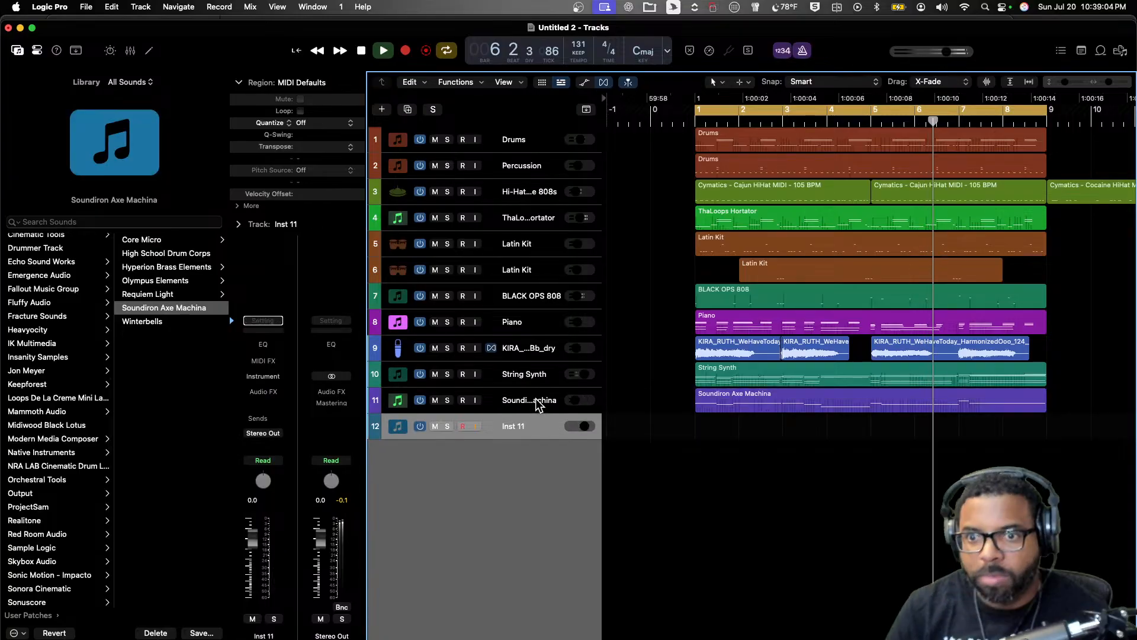
{"action": "left_click", "coordinate": [123, 221]}
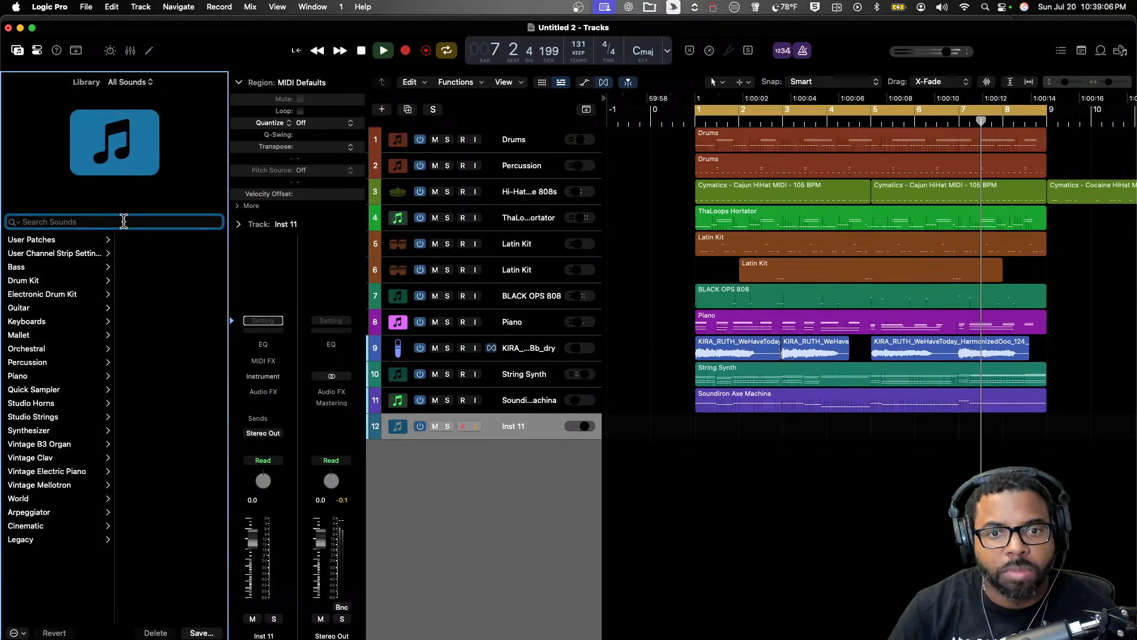
{"action": "type", "text": "sy"}
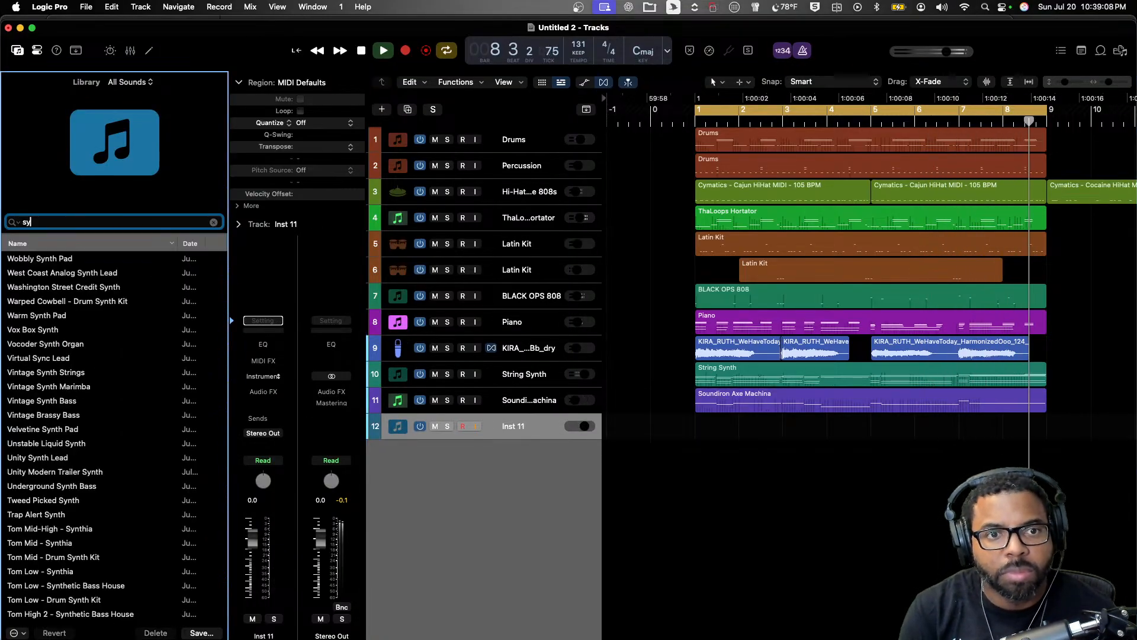
{"action": "type", "text": "nth"}
{"action": "key", "text": "cmd+a"}
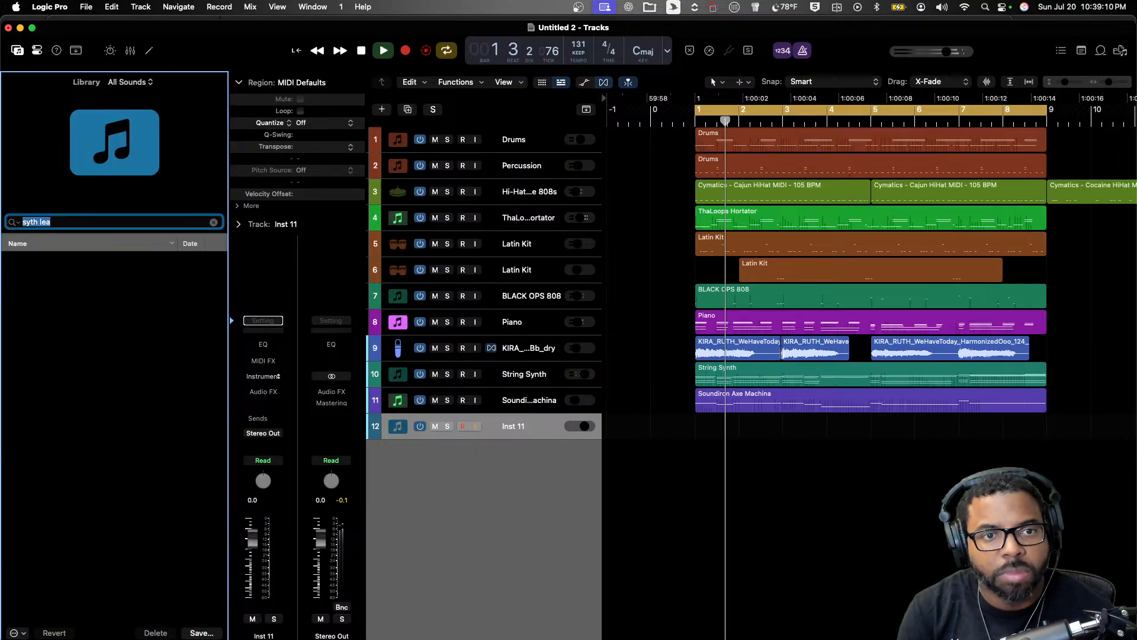
{"action": "type", "text": "lead"}
{"action": "left_click", "coordinate": [98, 316]}
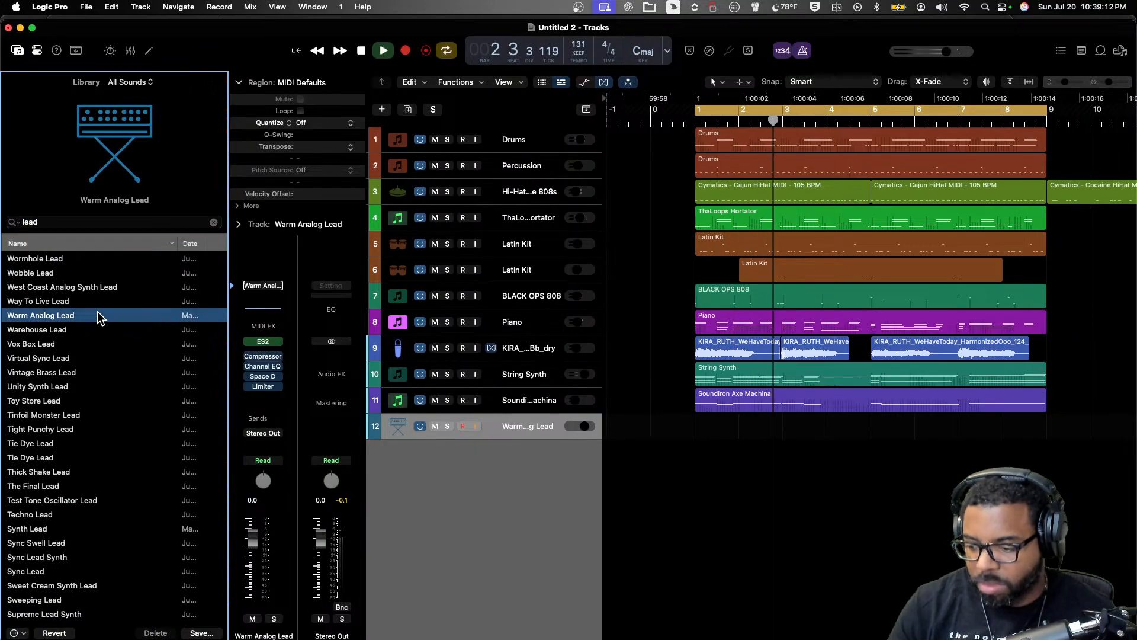
- Lower the Warm Analog Lead track volume to -16.8 dB and record a lead part over bars 1 to 8
{"action": "left_click", "coordinate": [568, 427]}
{"action": "left_click_drag", "start_coordinate": [568, 428], "coordinate": [513, 432]}
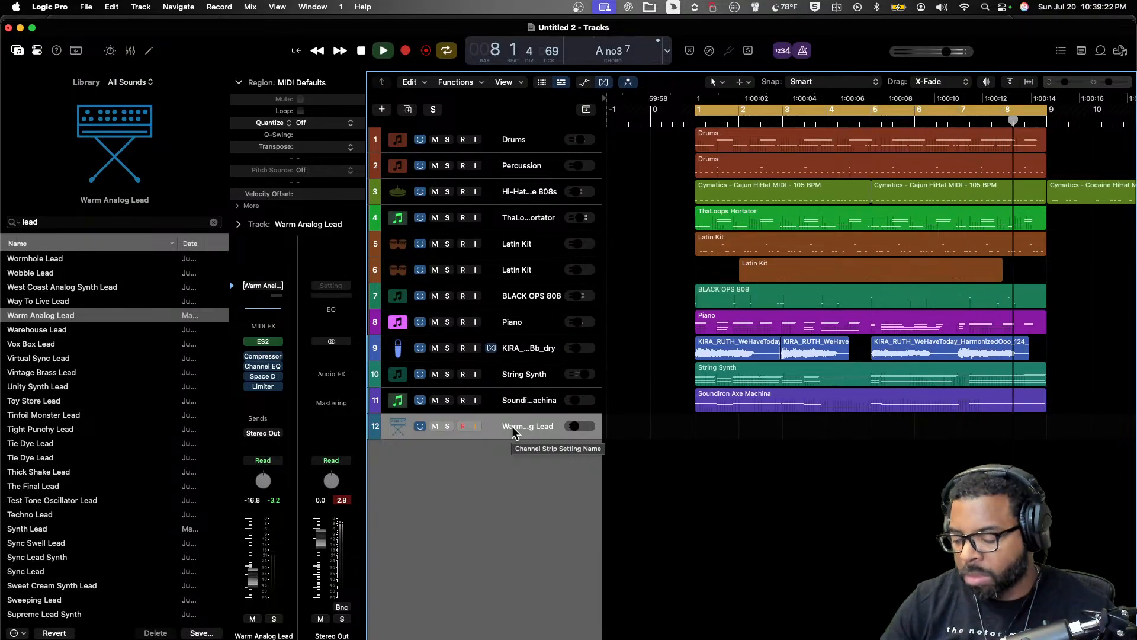
{"action": "key", "text": "r"}
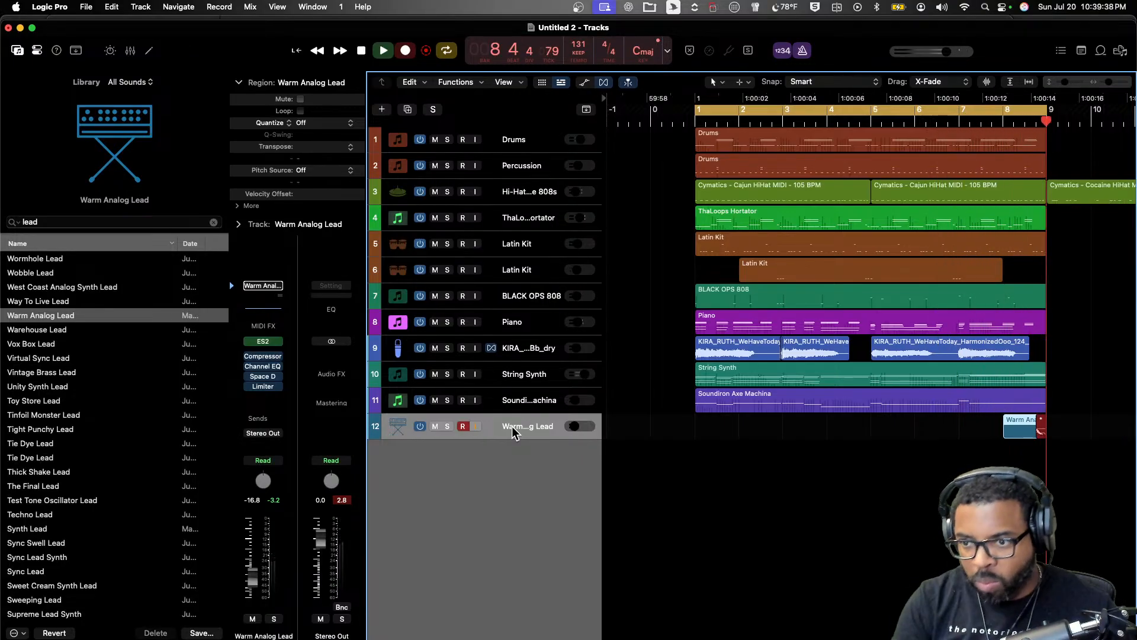
{"action": "key", "text": "space"}
- Play the beat back, set the Warm Analog Lead volume to -17.0 dB and raise the KIRA vocal track slightly
{"action": "key", "text": "space"}
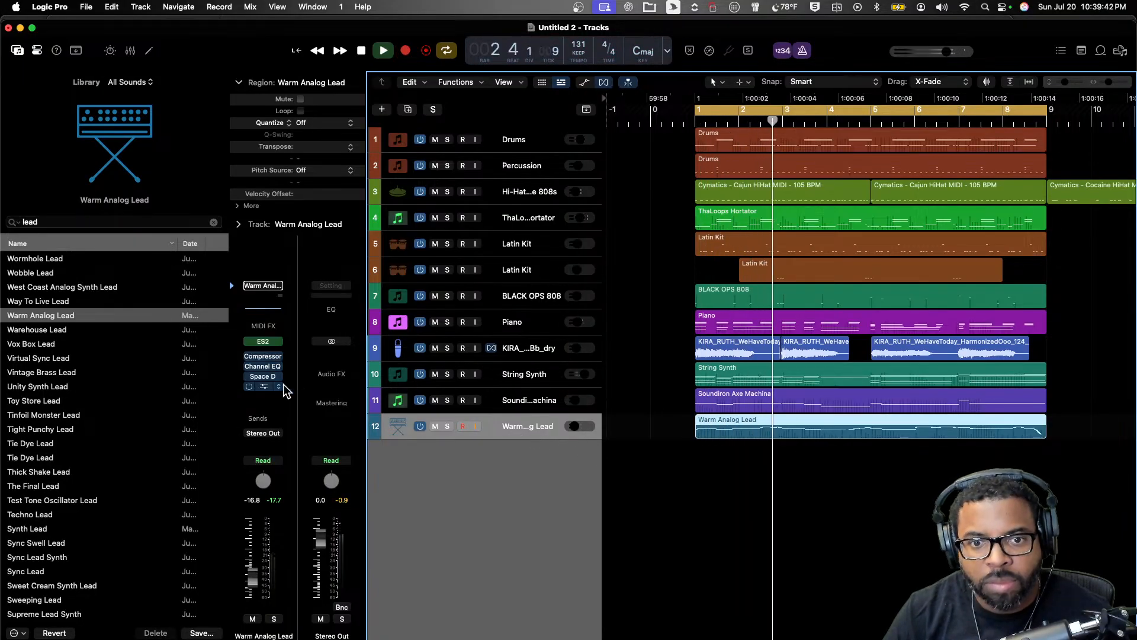
{"action": "left_click_drag", "start_coordinate": [575, 426], "coordinate": [574, 426]}
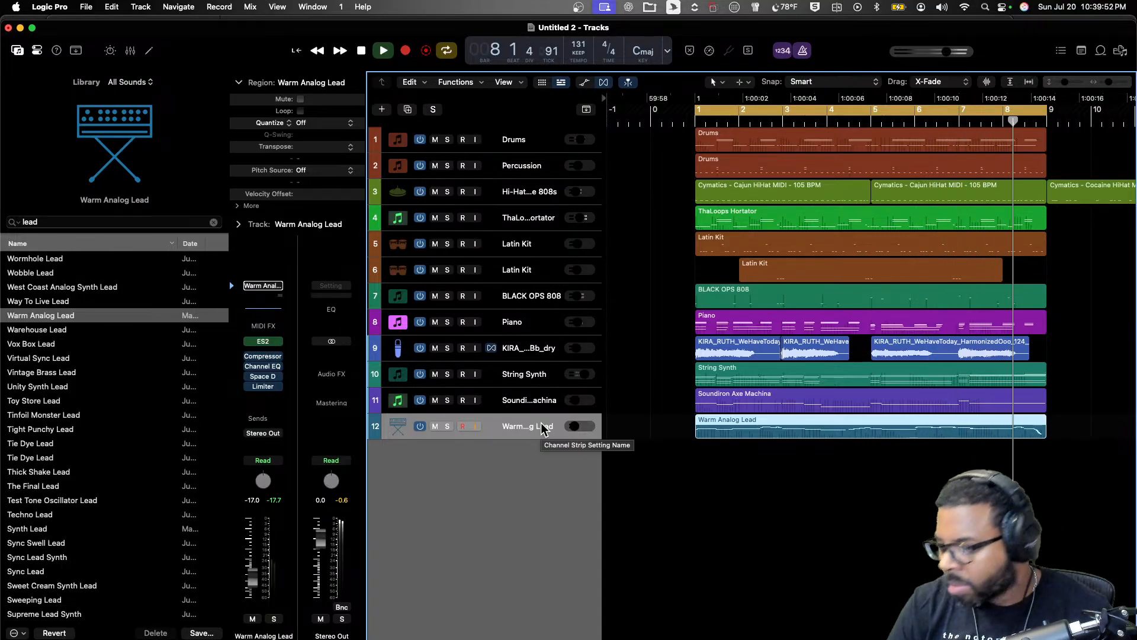
{"action": "left_click_drag", "start_coordinate": [575, 349], "coordinate": [577, 348]}
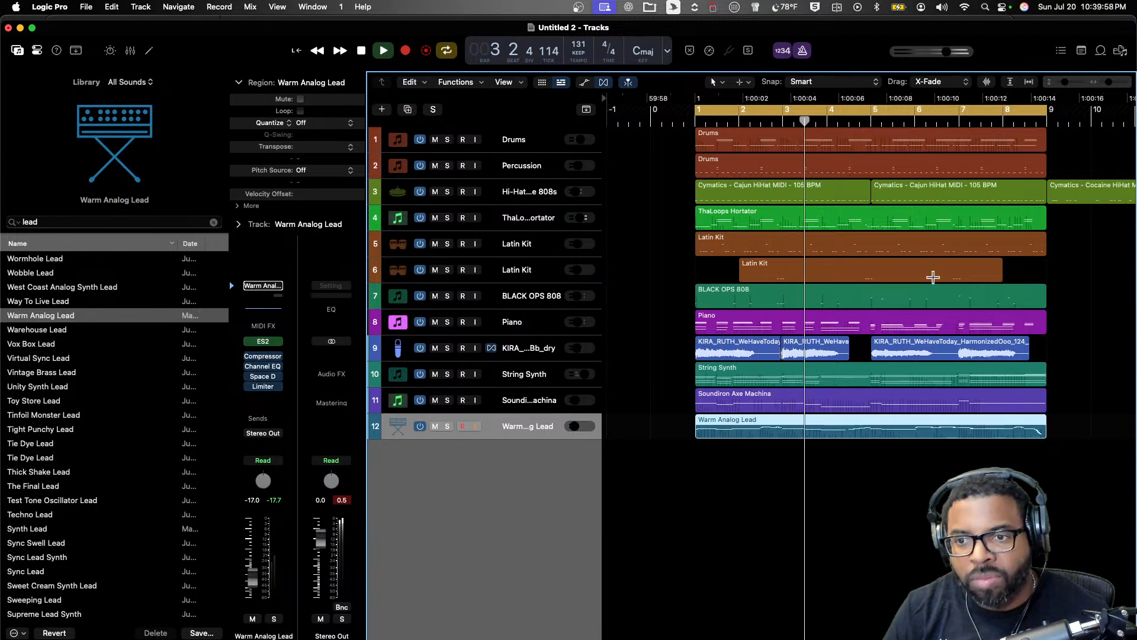
- Add another software instrument track below Warm Analog Lead, search the sounds for "bells" and load the Water Bells patch
{"action": "left_click_drag", "start_coordinate": [1109, 82], "coordinate": [1108, 82]}
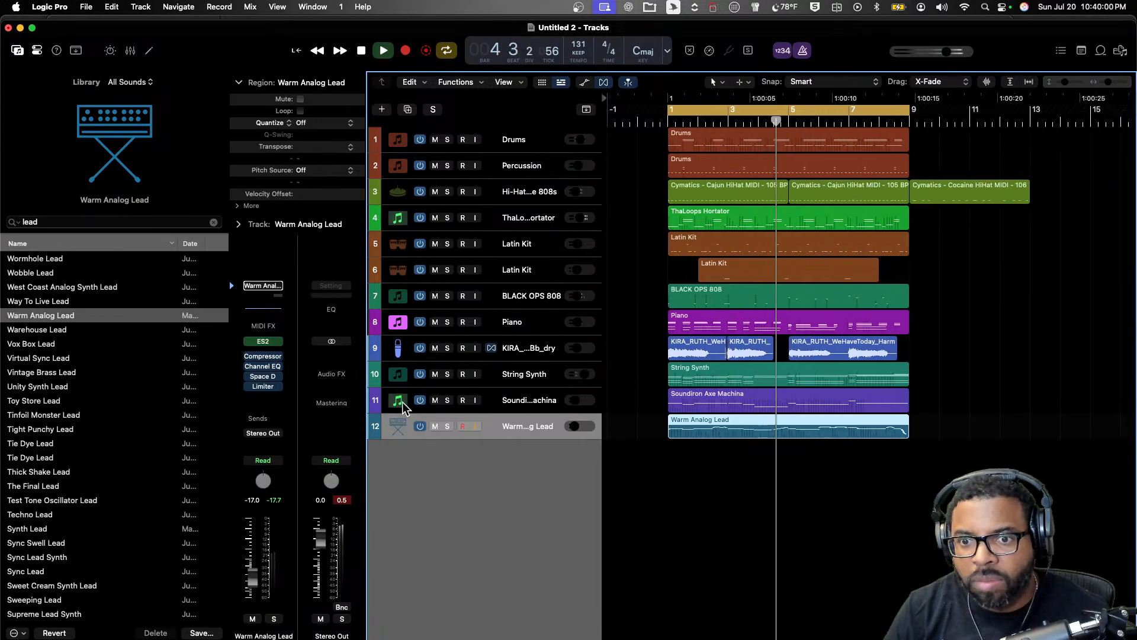
{"action": "key", "text": "alt+super+s"}
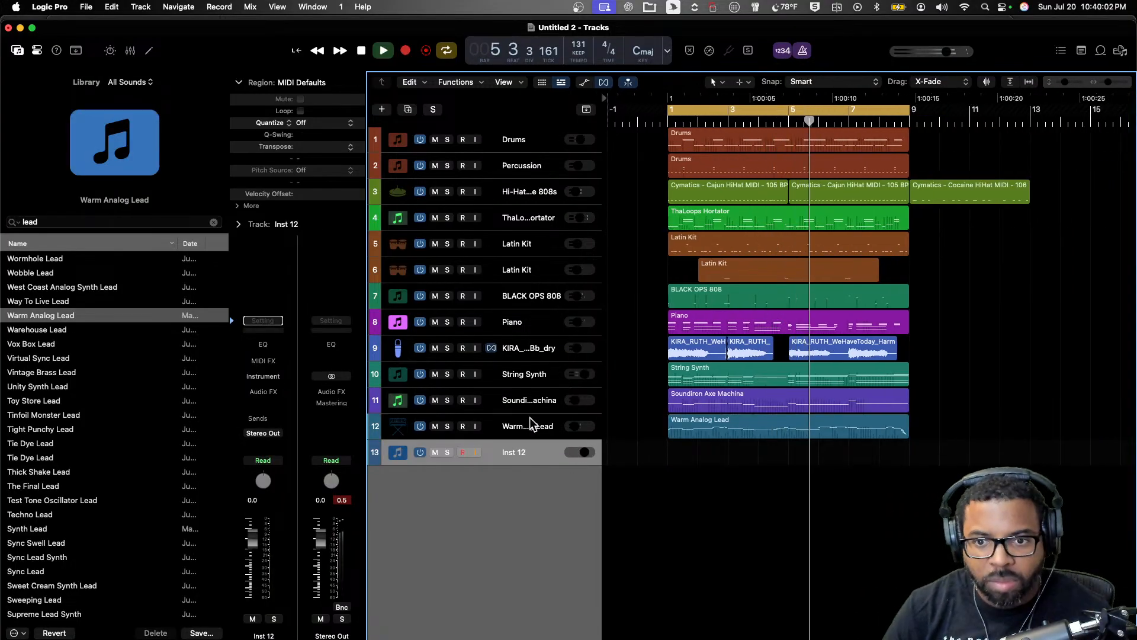
{"action": "left_click", "coordinate": [127, 221]}
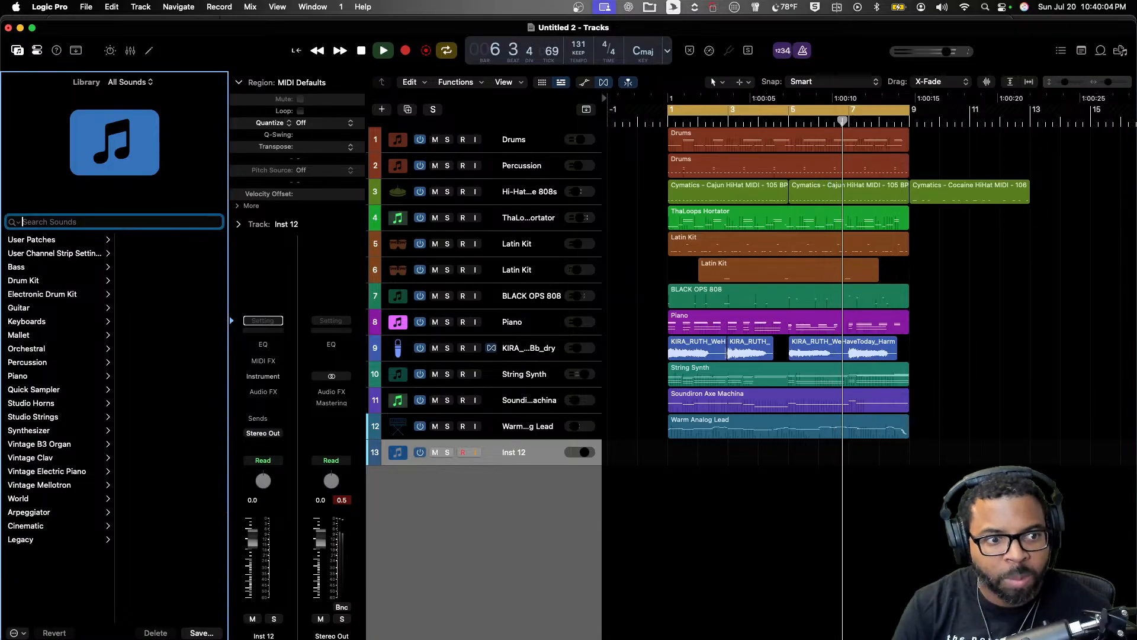
{"action": "type", "text": "bells"}
{"action": "left_click", "coordinate": [91, 287]}
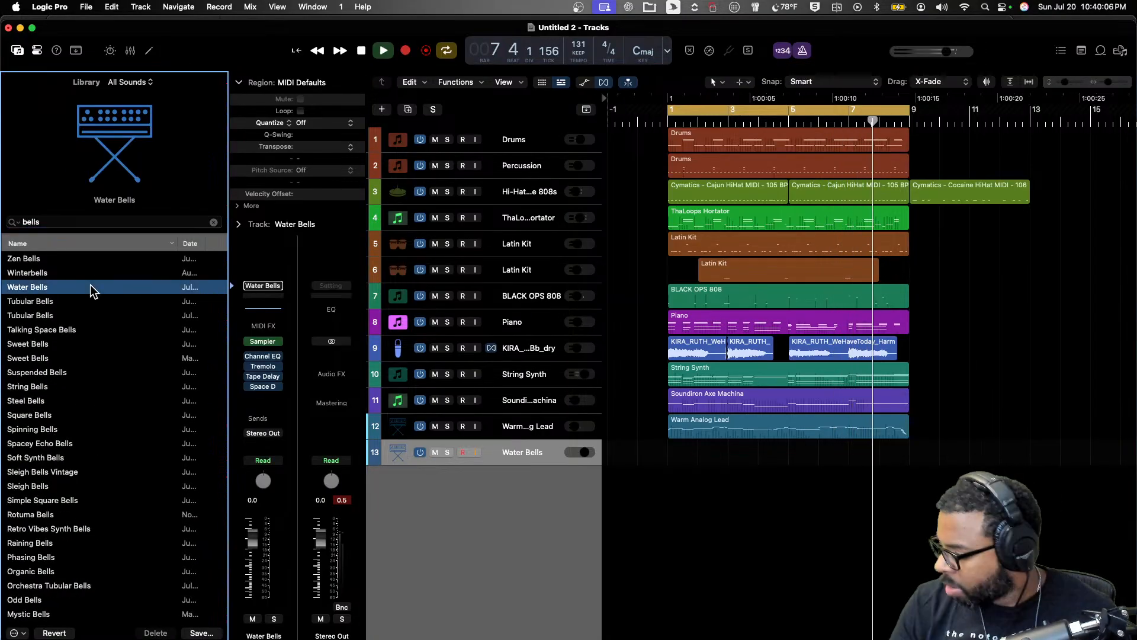
- Try the Suspended Bells, Spinning Bells and Simple Square Bells patches on track 13
{"action": "left_click", "coordinate": [89, 374]}
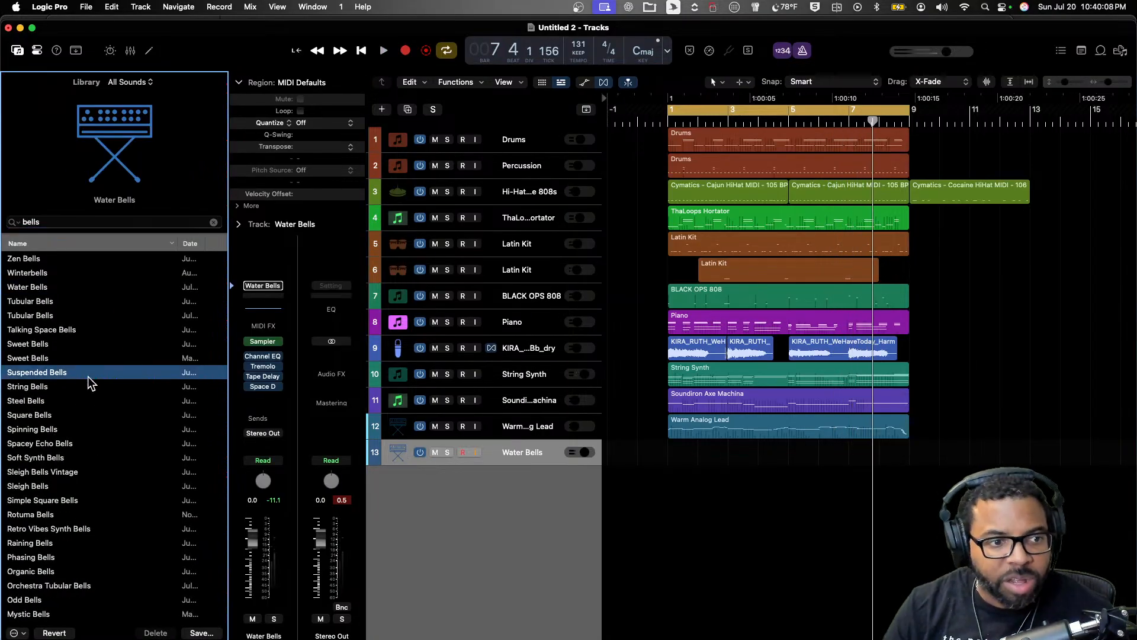
{"action": "left_click", "coordinate": [75, 429]}
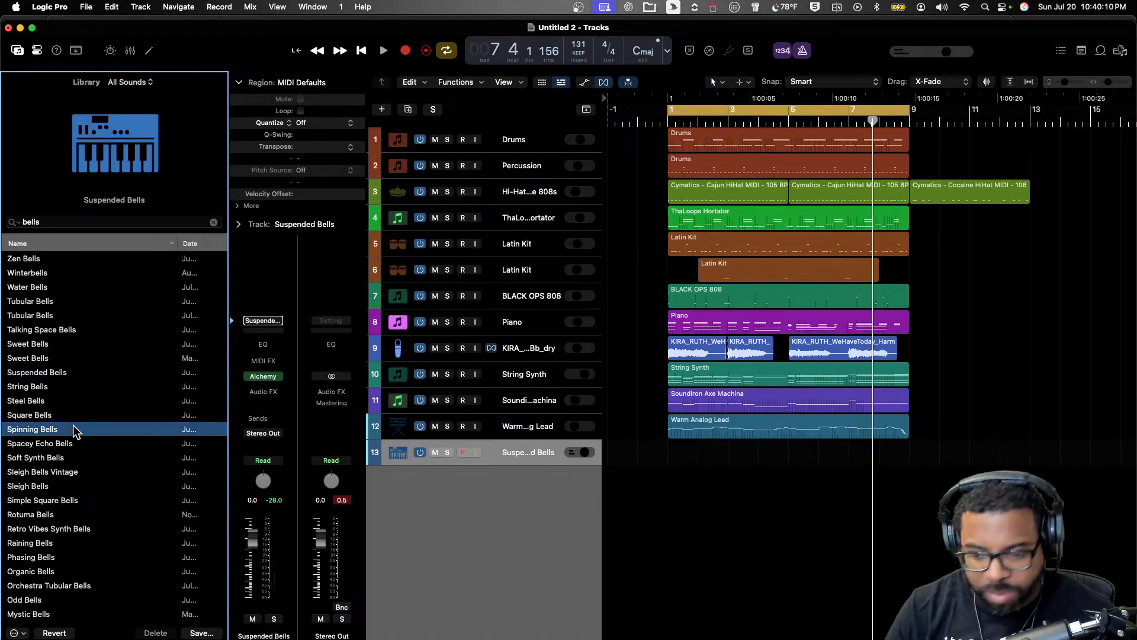
{"action": "left_click", "coordinate": [70, 502]}
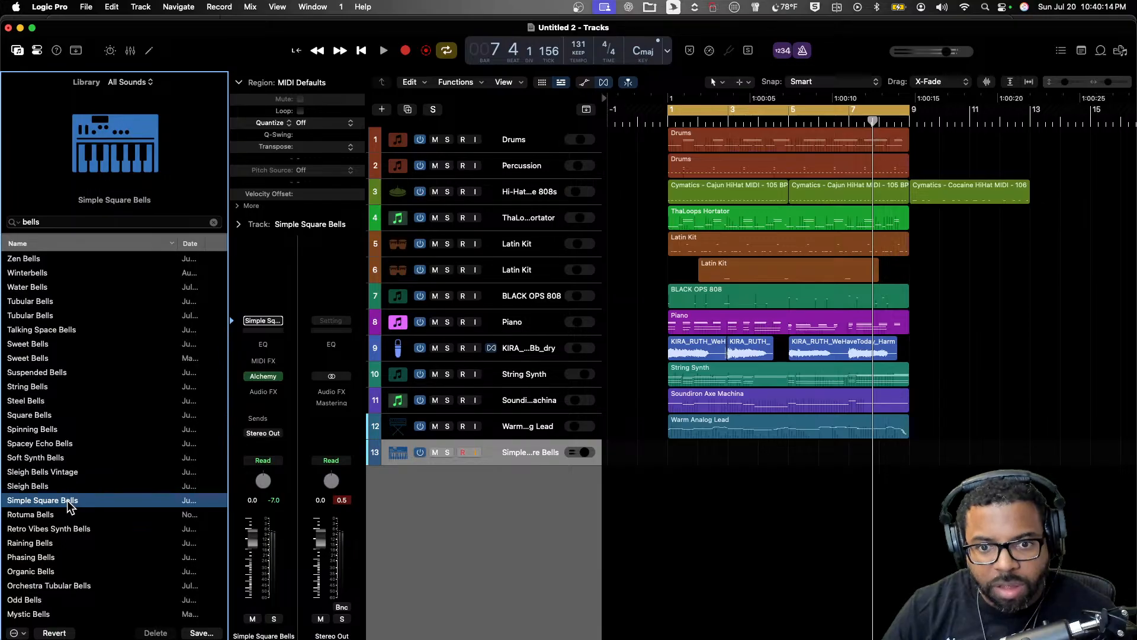
- Lower the track 13 volume to -8.0 dB and try the Liquid Echo Bells and Glass Bells patches on it
{"action": "scroll", "coordinate": [54, 490], "scroll_direction": "down", "scroll_amount": 3}
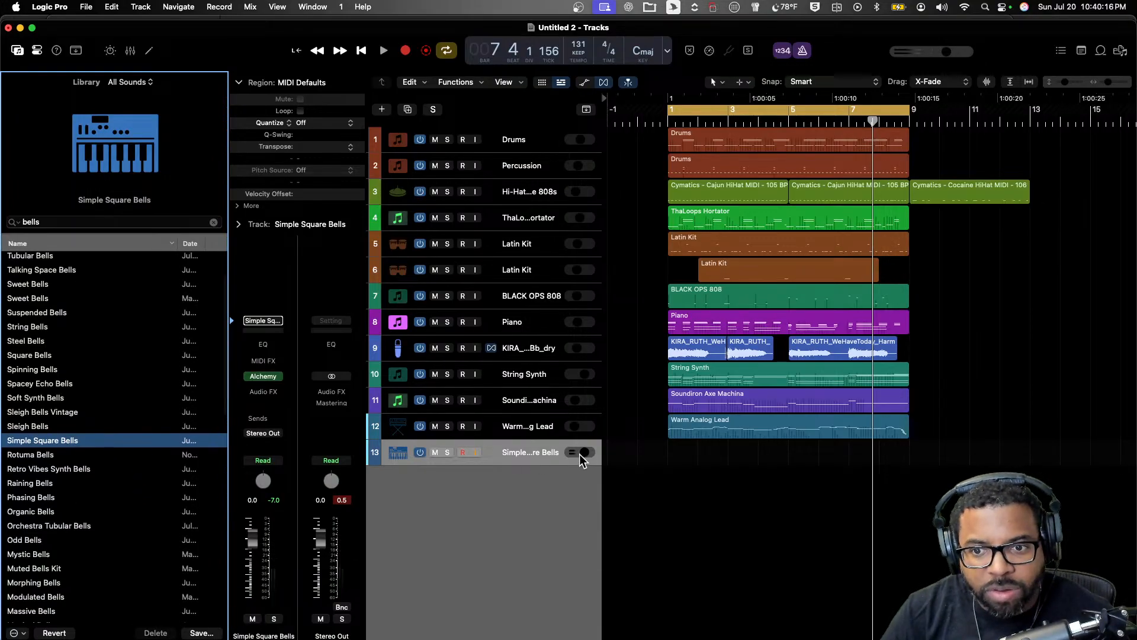
{"action": "left_click_drag", "start_coordinate": [580, 458], "coordinate": [574, 457]}
{"action": "scroll", "coordinate": [23, 504], "scroll_direction": "down", "scroll_amount": 7}
{"action": "left_click", "coordinate": [34, 516]}
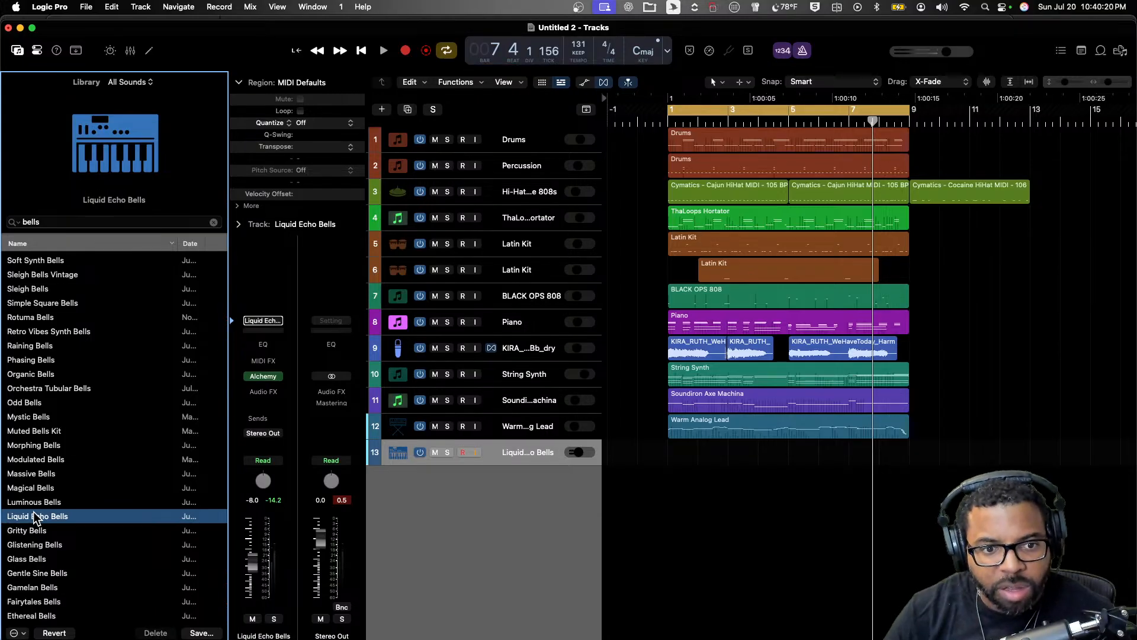
{"action": "left_click", "coordinate": [37, 559]}
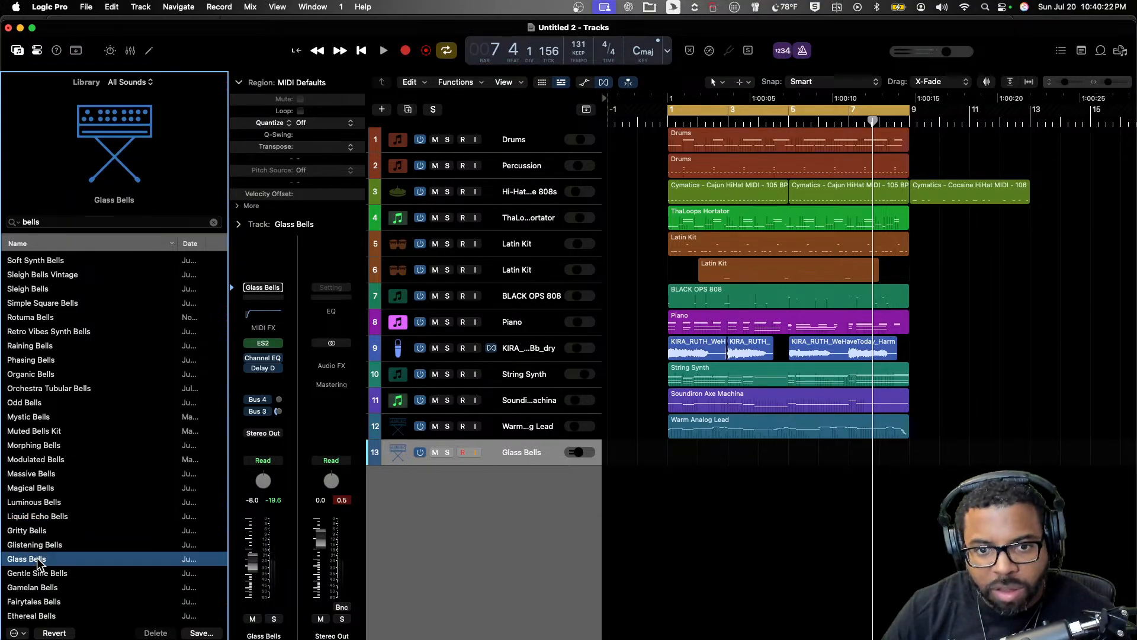
- Search the sounds for "glock" and load the Toy Glockenspiel patch on track 13
{"action": "left_click", "coordinate": [93, 222]}
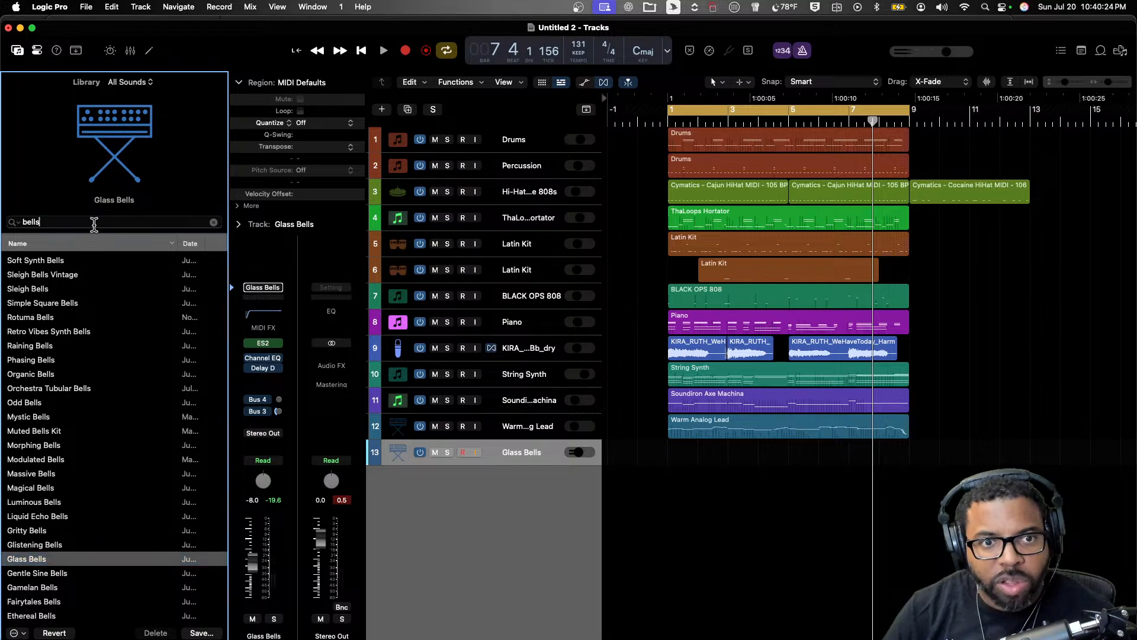
{"action": "type", "text": "g"}
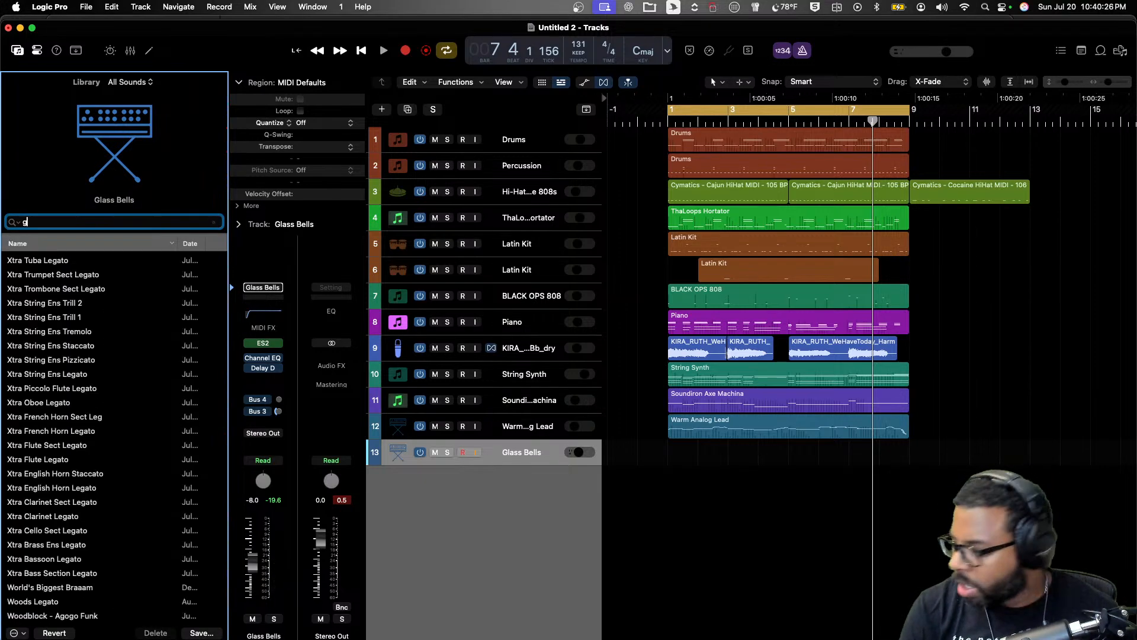
{"action": "type", "text": "lock"}
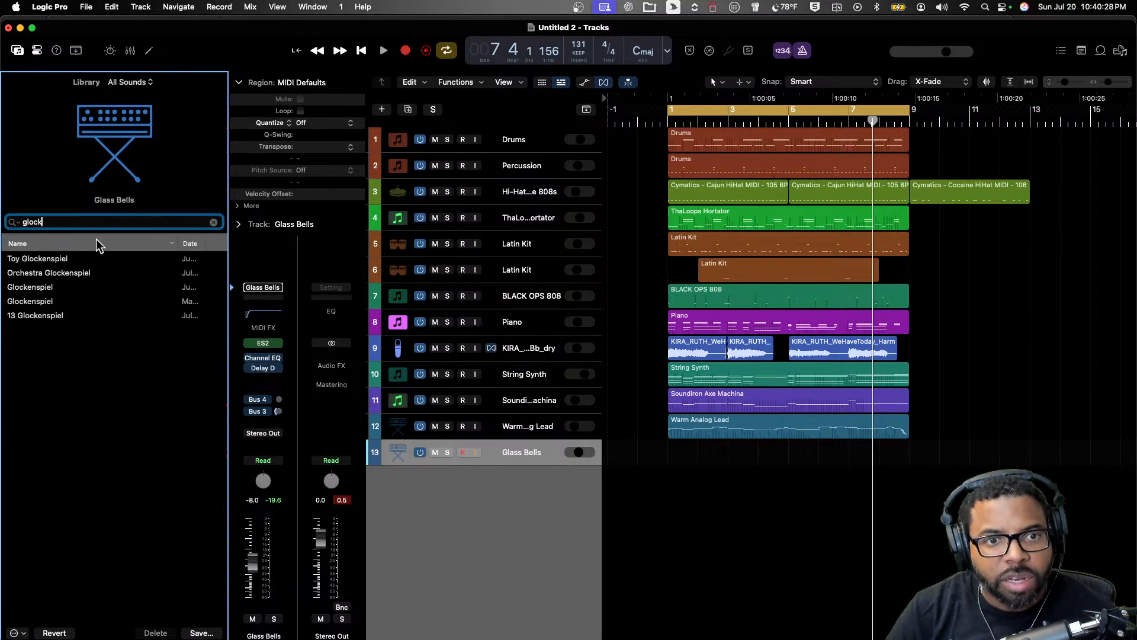
{"action": "left_click", "coordinate": [89, 260]}
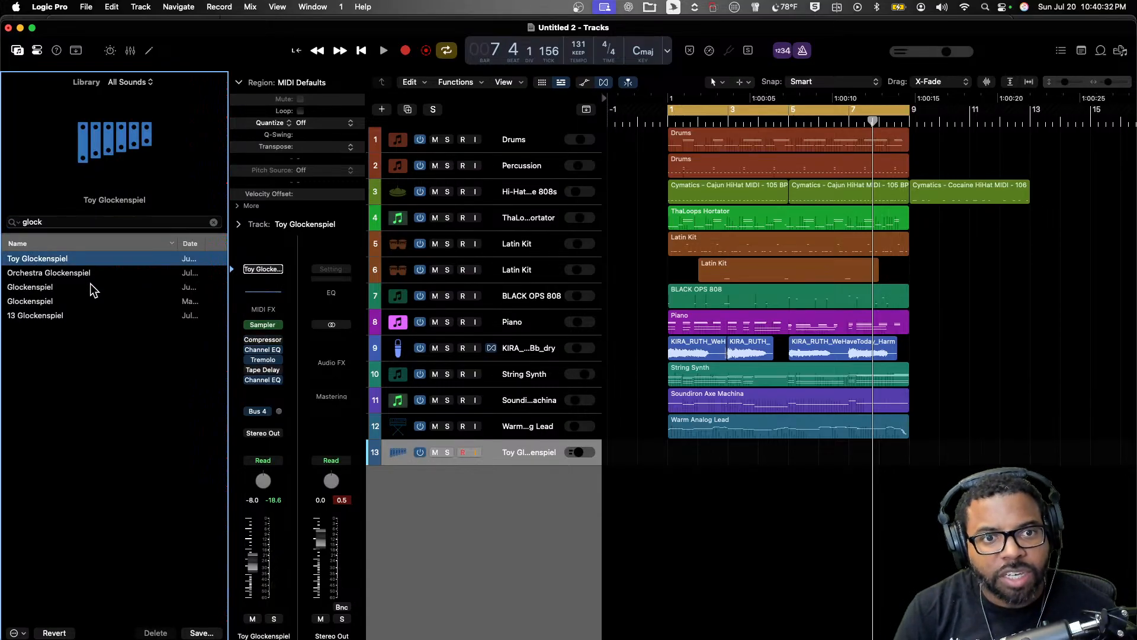
- Search the sounds for "cele", load the Orchestra Celesta patch on track 13 and record a part with it
{"action": "left_click", "coordinate": [76, 222]}
{"action": "type", "text": "cele"}
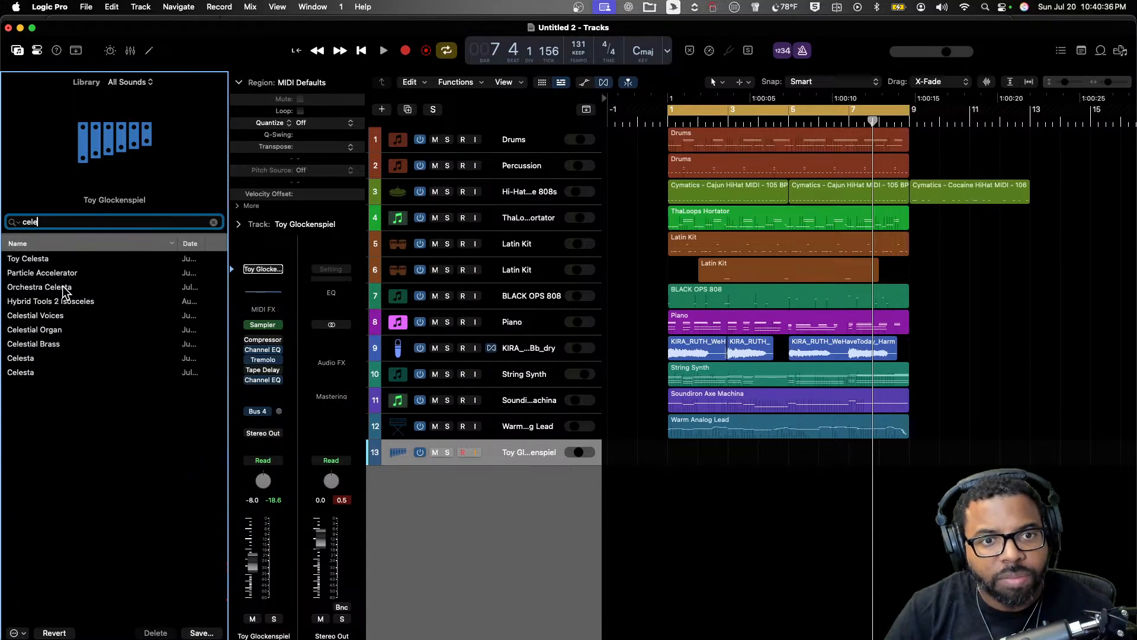
{"action": "left_click", "coordinate": [65, 289]}
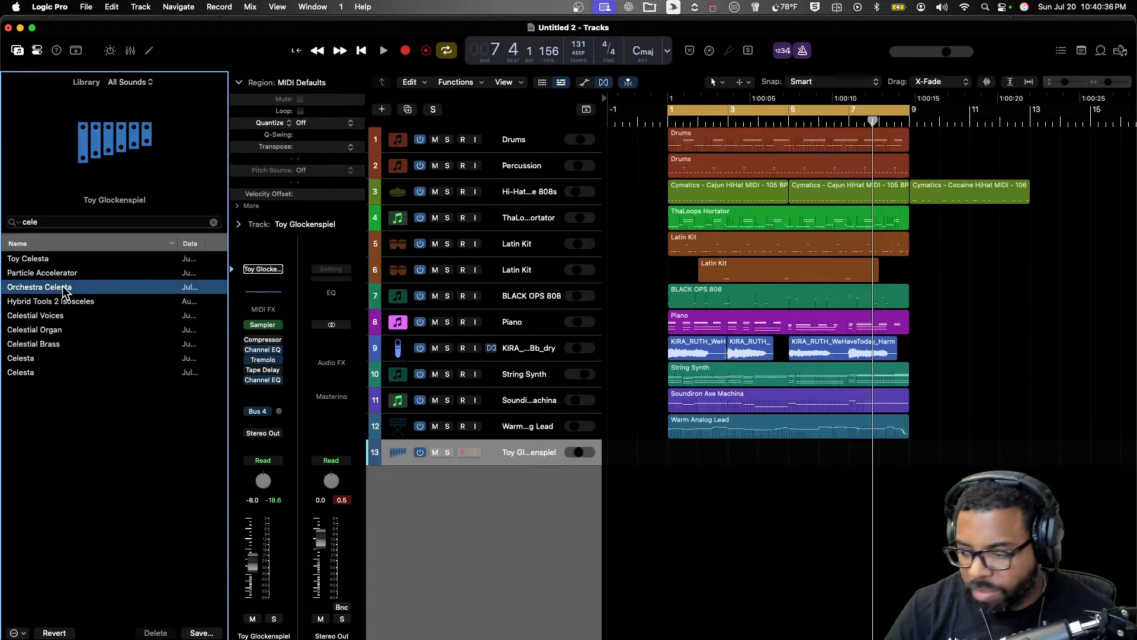
{"action": "key", "text": "space"}
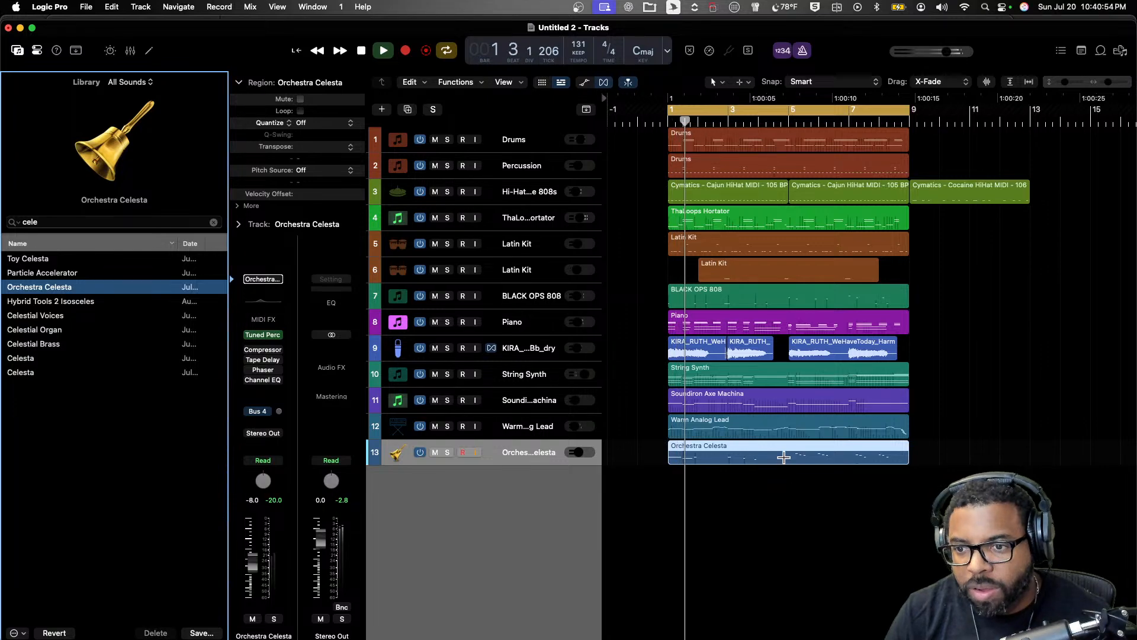
- Delete the first four bars of the Orchestra Celesta region and quantize the remaining part to 1/8 Note
{"action": "left_click", "coordinate": [752, 448]}
{"action": "key", "text": "Delete"}
{"action": "left_click", "coordinate": [850, 456]}
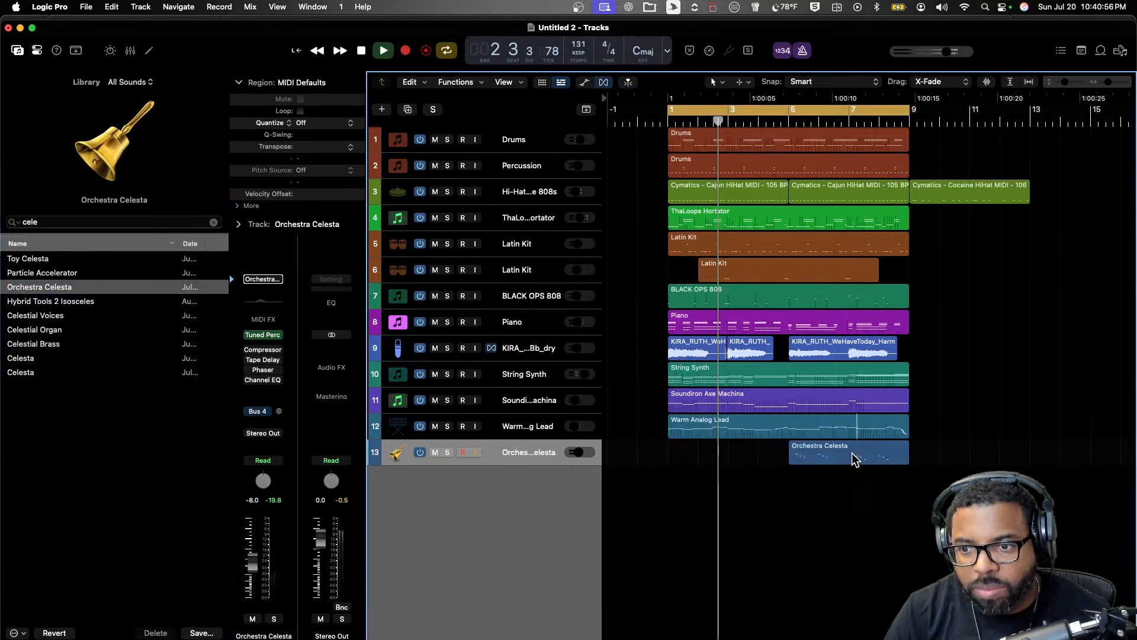
{"action": "left_click", "coordinate": [820, 455]}
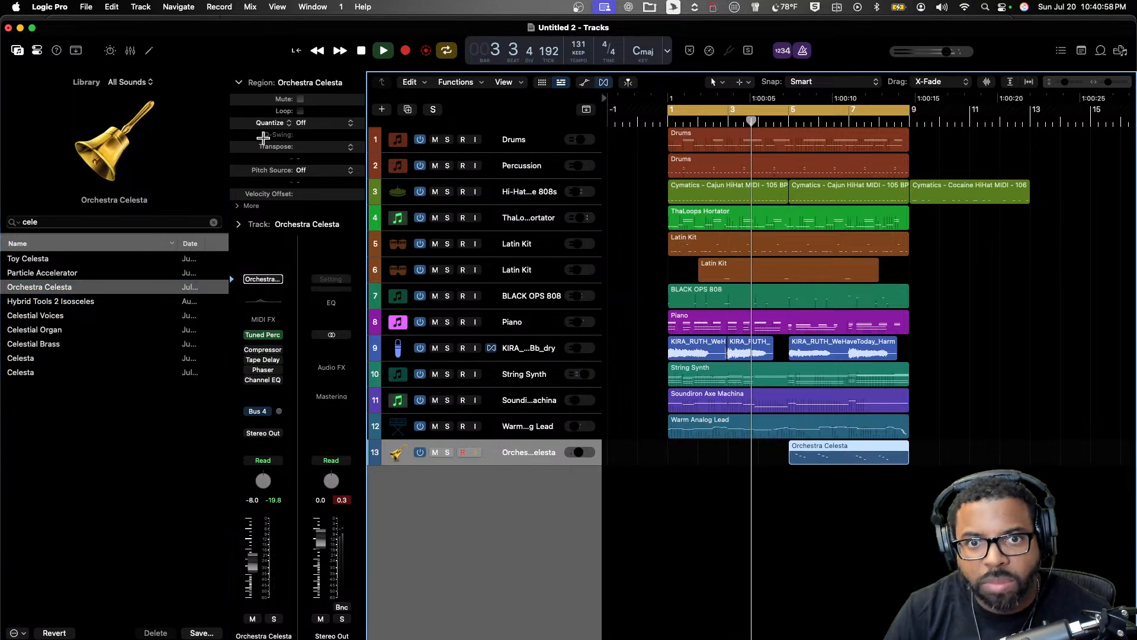
{"action": "left_click", "coordinate": [327, 122]}
{"action": "left_click", "coordinate": [338, 179]}
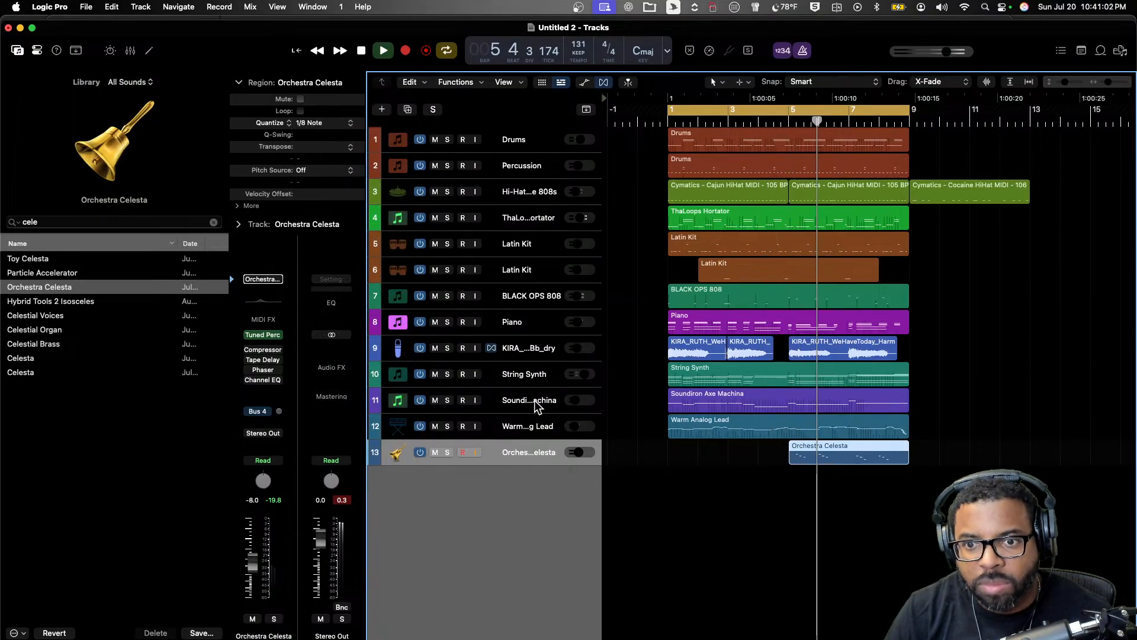
- Lower the BLACK OPS 808 track volume to -9.8 dB and the Orchestra Celesta track to -12.6 dB
{"action": "left_click_drag", "start_coordinate": [583, 295], "coordinate": [577, 295]}
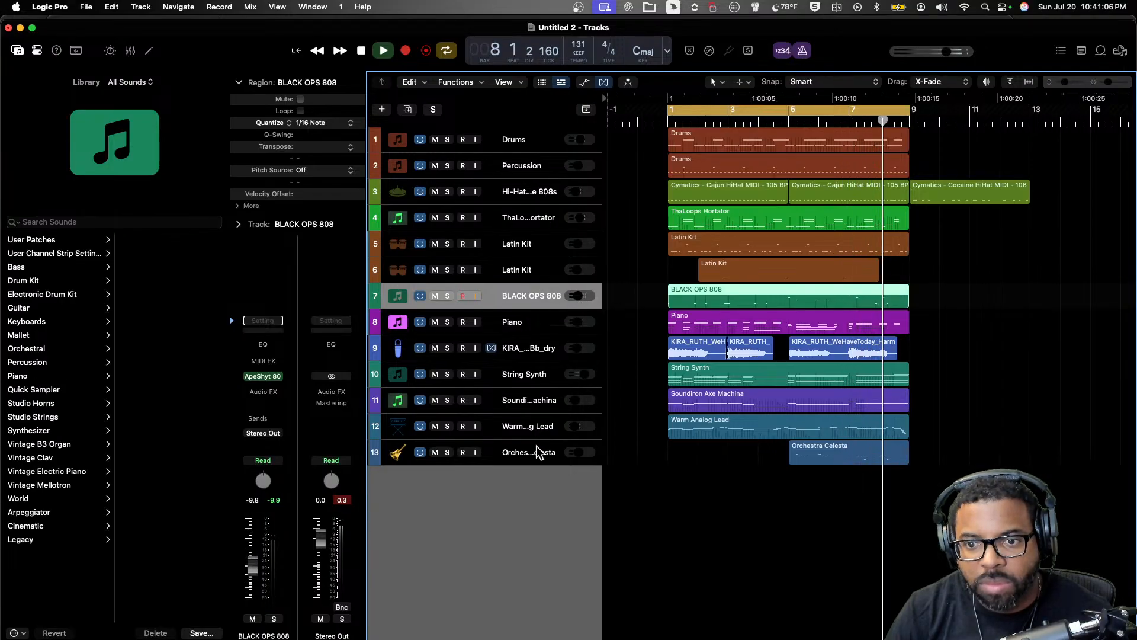
{"action": "left_click", "coordinate": [588, 455]}
{"action": "left_click_drag", "start_coordinate": [578, 452], "coordinate": [573, 455]}
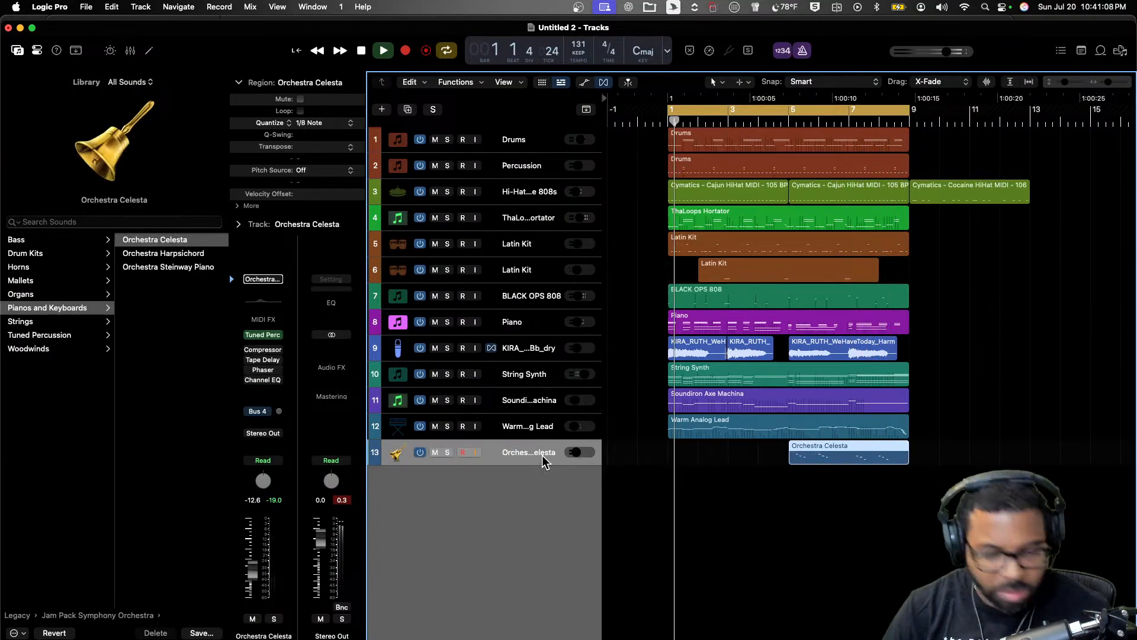
- Add a software instrument track below Orchestra Celesta and load the stereo Vintage Electric Piano on it
{"action": "key", "text": "alt+super+s"}
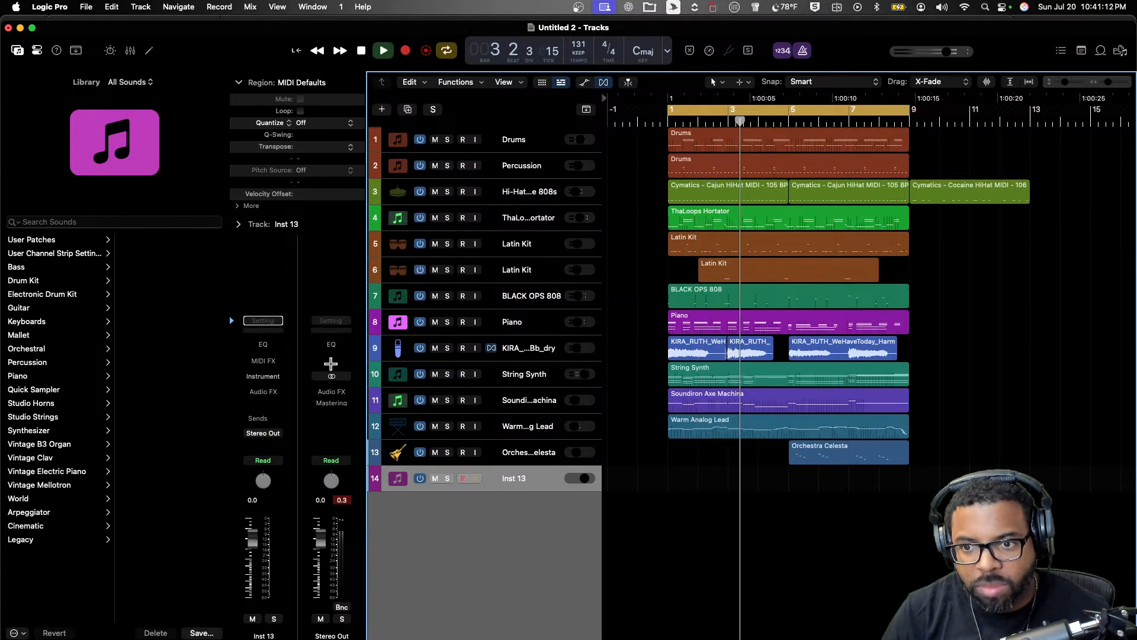
{"action": "key", "text": "space"}
{"action": "left_click", "coordinate": [263, 377]}
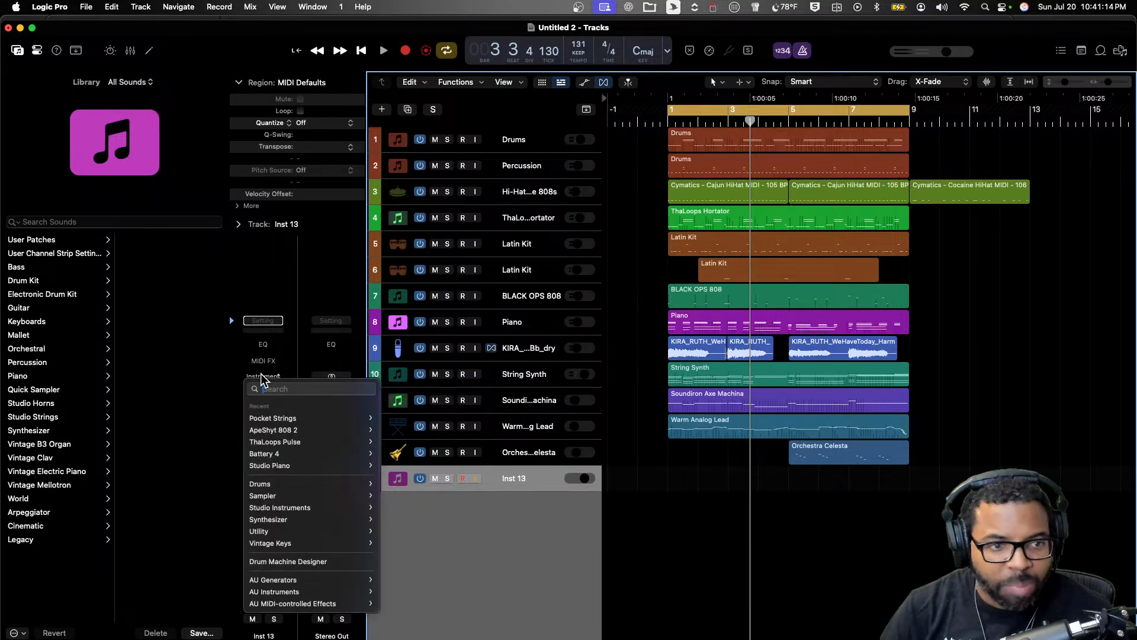
{"action": "type", "text": "vin"}
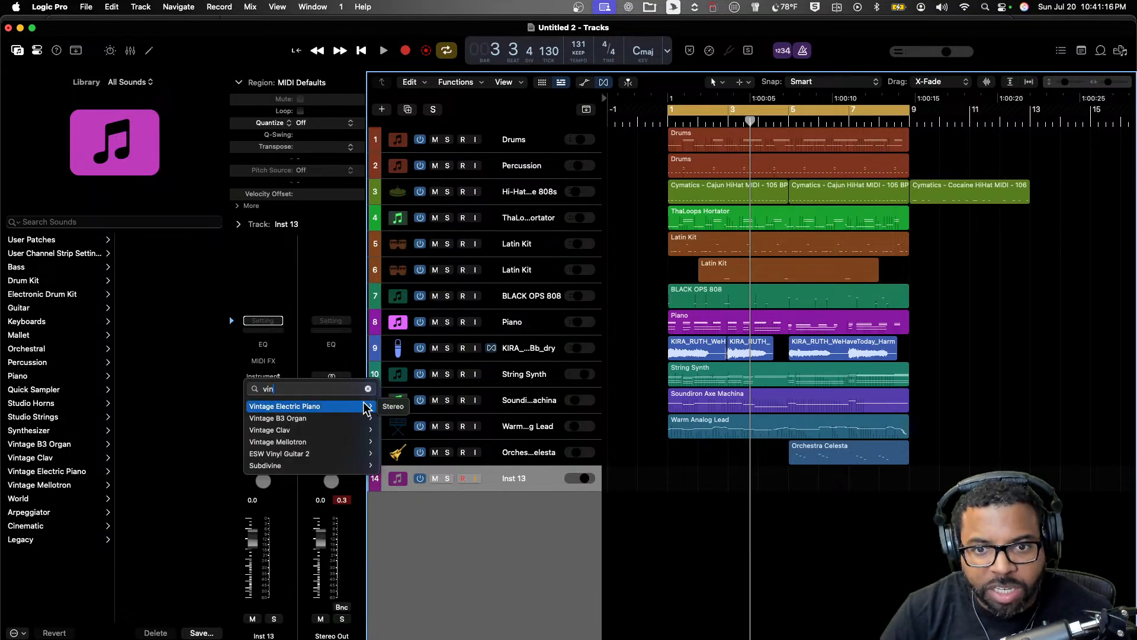
{"action": "left_click", "coordinate": [395, 407]}
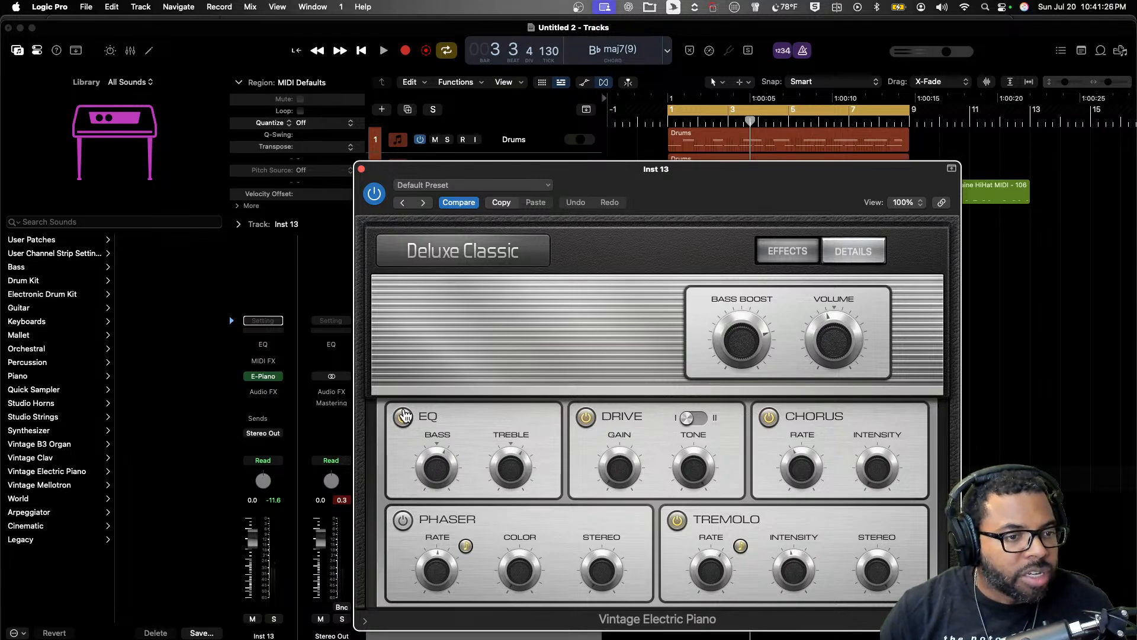
- Show the on-screen piano keyboard, enlarge it and shift its range to start at C0, and close it together with the instrument window
{"action": "key", "text": "super+k"}
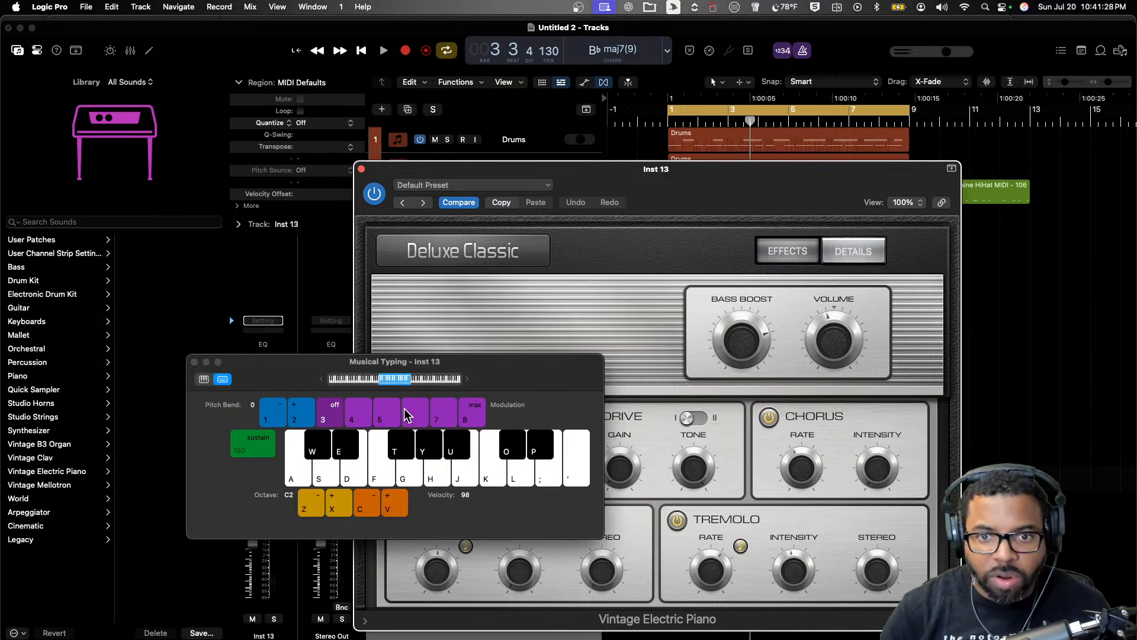
{"action": "left_click", "coordinate": [204, 379]}
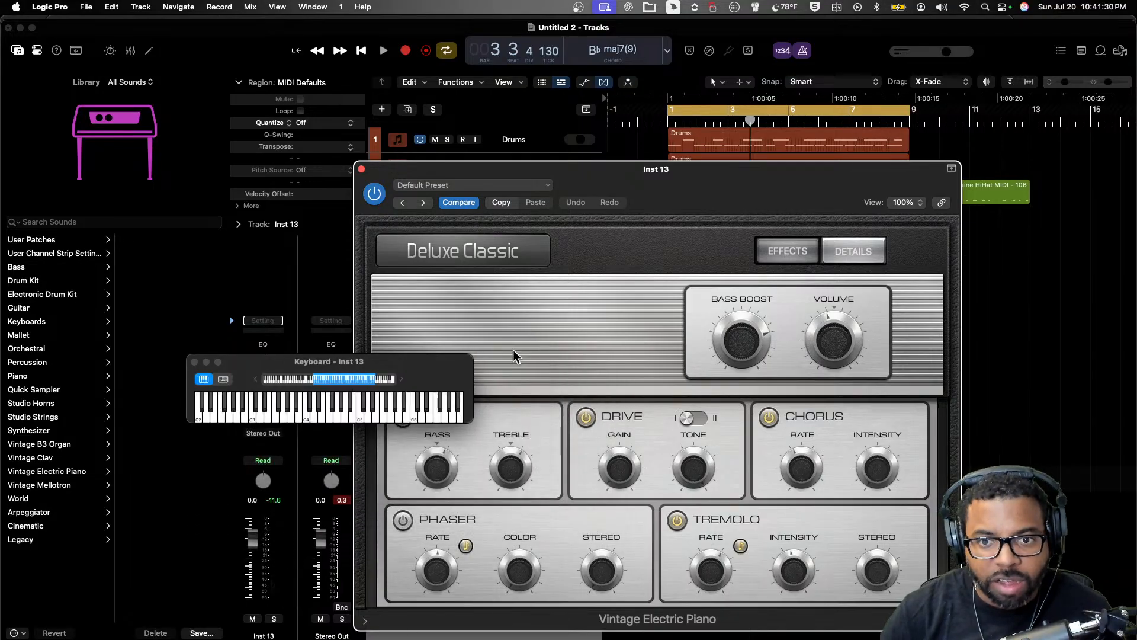
{"action": "left_click_drag", "start_coordinate": [430, 365], "coordinate": [294, 78]}
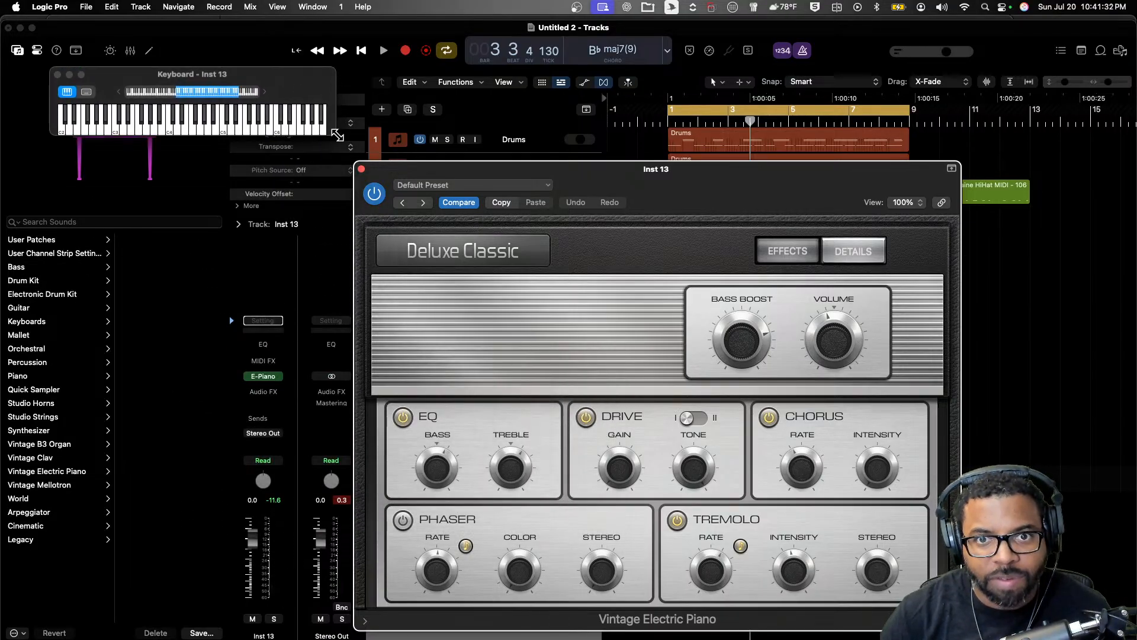
{"action": "left_click_drag", "start_coordinate": [336, 136], "coordinate": [716, 148]}
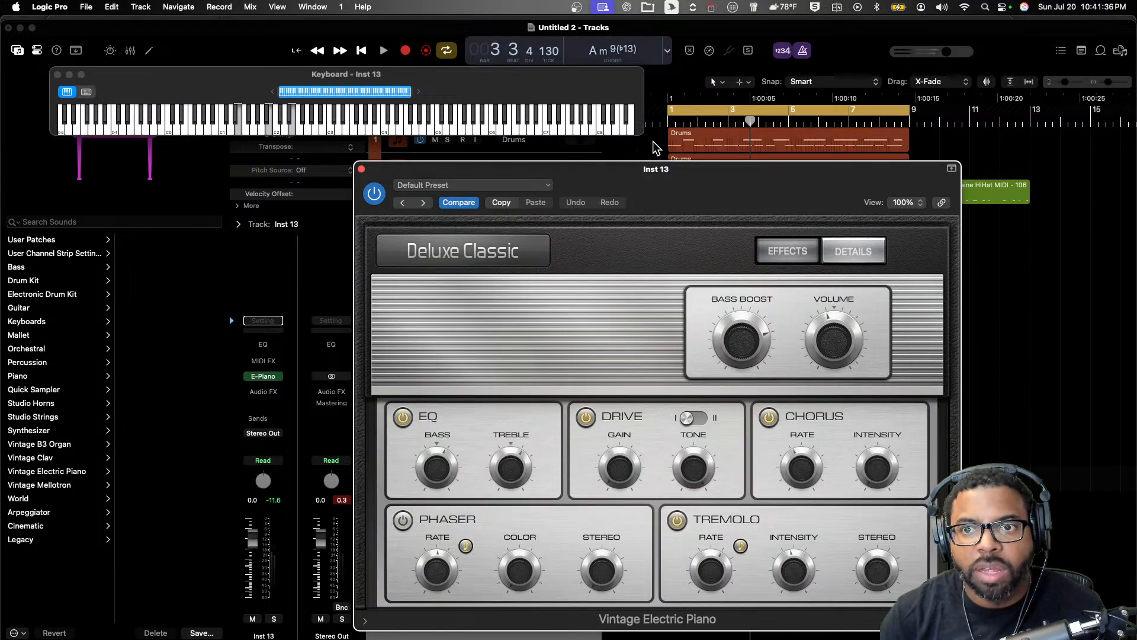
{"action": "left_click_drag", "start_coordinate": [642, 136], "coordinate": [1057, 261]}
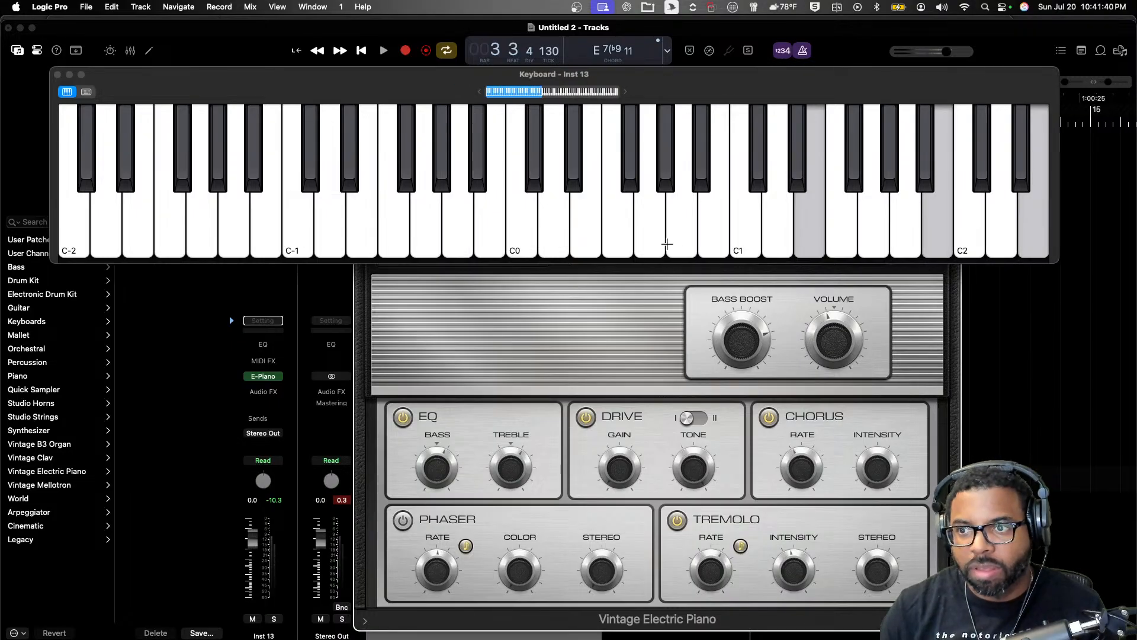
{"action": "left_click_drag", "start_coordinate": [520, 90], "coordinate": [554, 92]}
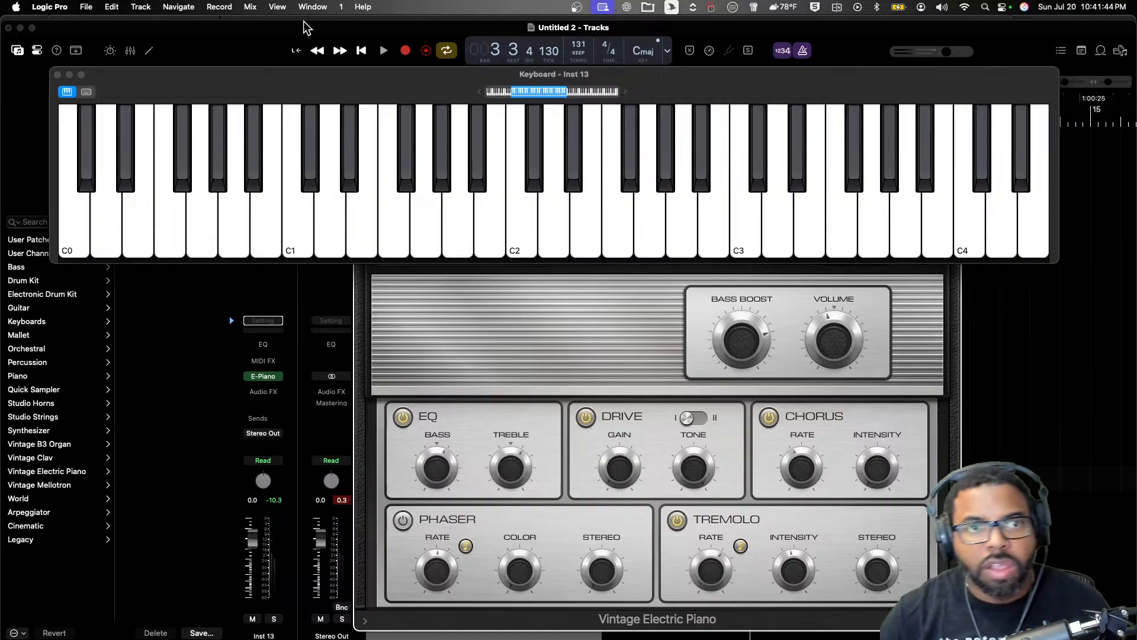
{"action": "left_click", "coordinate": [58, 74]}
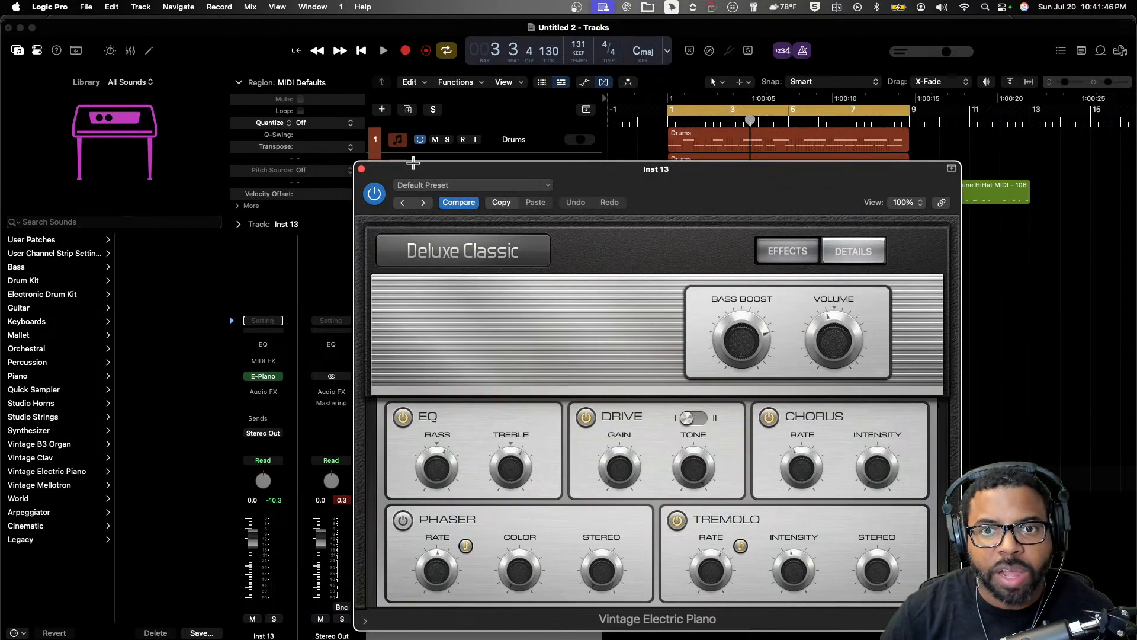
{"action": "left_click", "coordinate": [364, 170]}
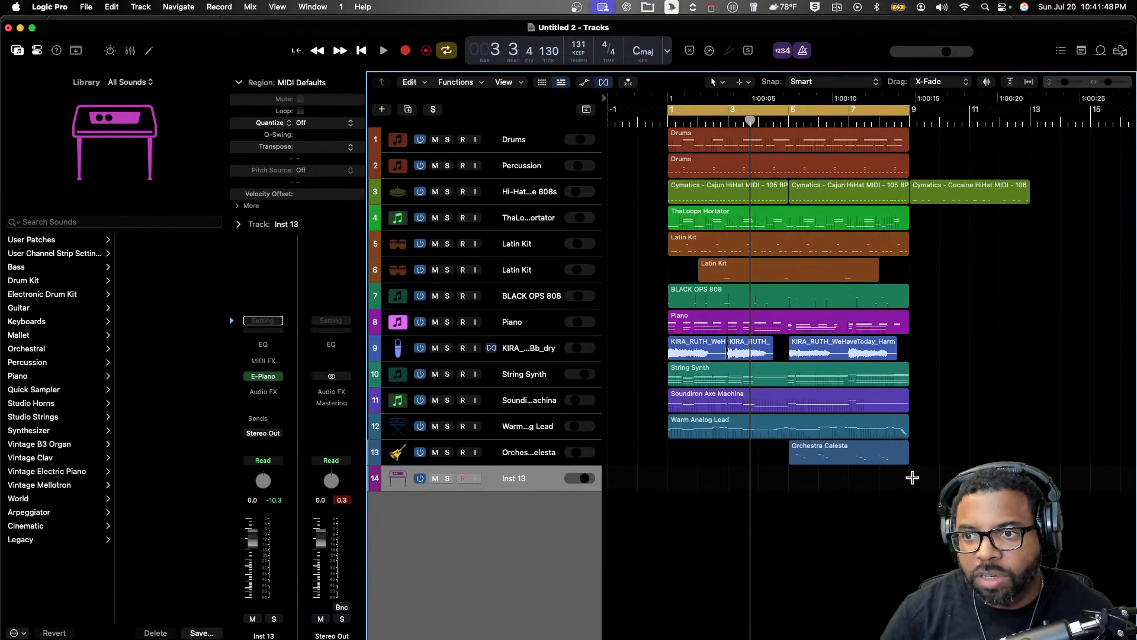
- Repeat the regions of tracks 4 to 13 and both Drums regions on tracks 1 and 2 from bar 9
{"action": "left_click_drag", "start_coordinate": [900, 511], "coordinate": [915, 216]}
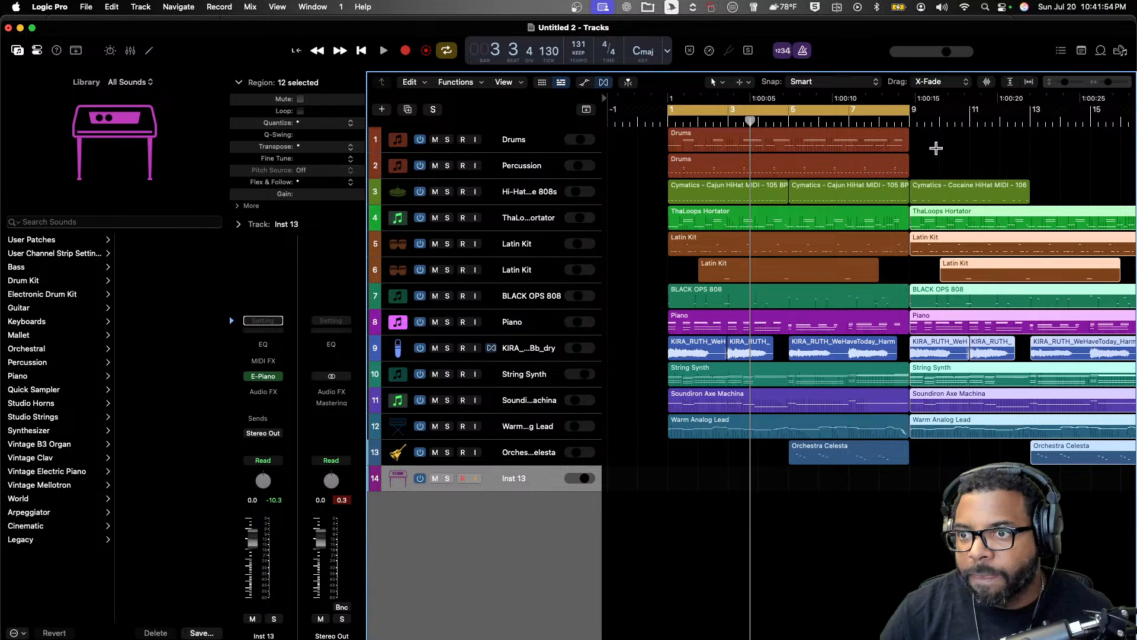
{"action": "left_click_drag", "start_coordinate": [932, 169], "coordinate": [864, 144]}
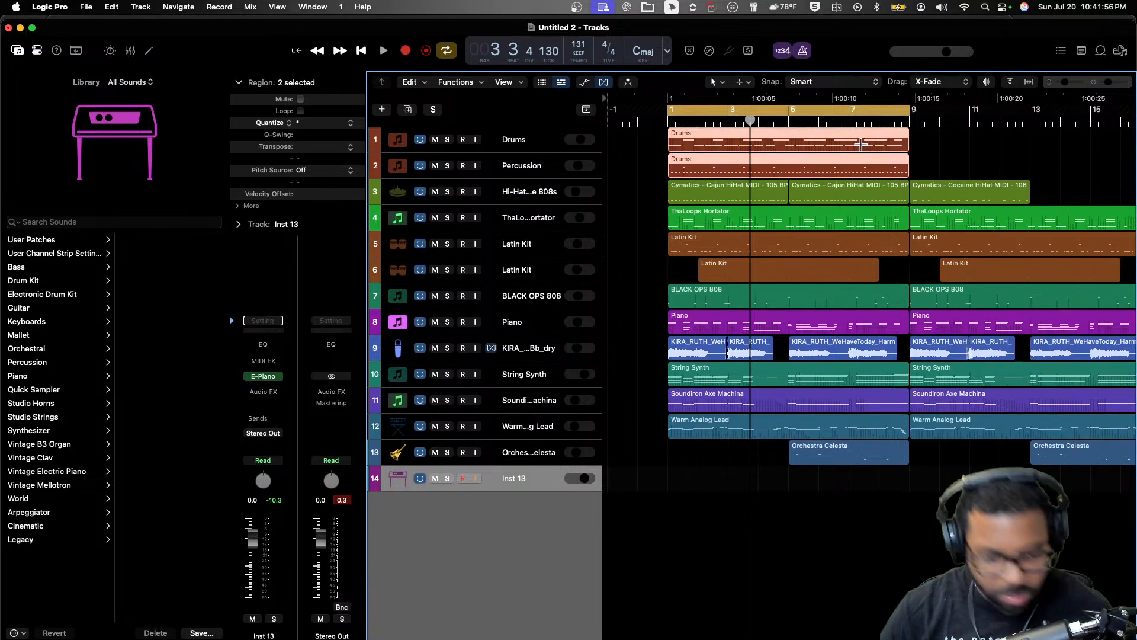
{"action": "key", "text": "super+r"}
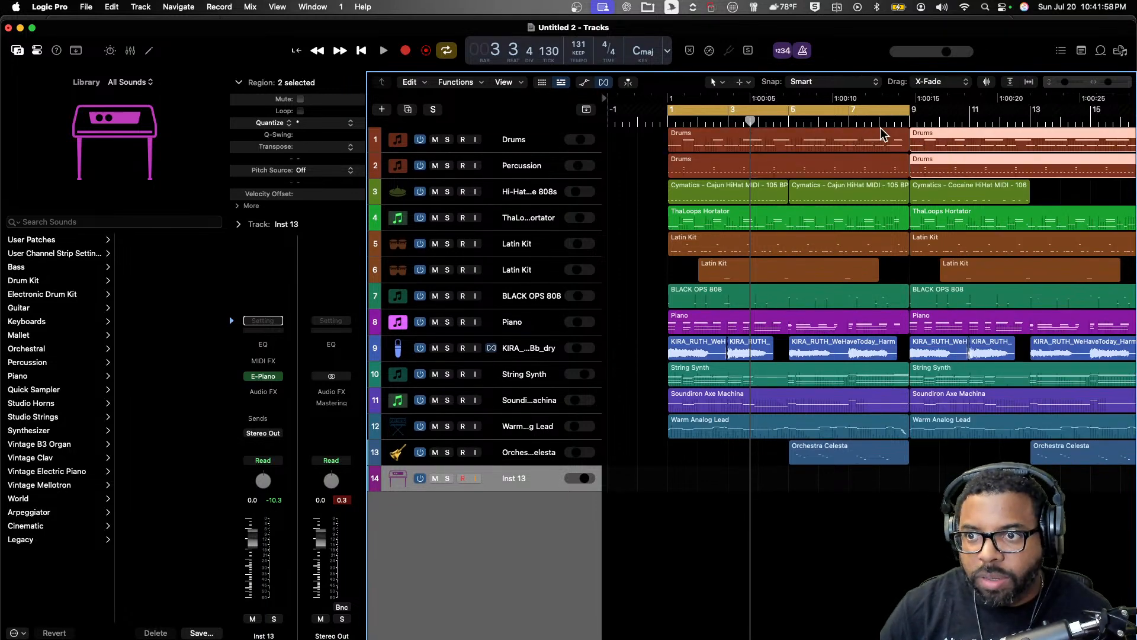
- Extend the cycle range over the original and repeated Drums regions, from bar 1 to bar 17
{"action": "left_click", "coordinate": [881, 132], "text": "shift"}
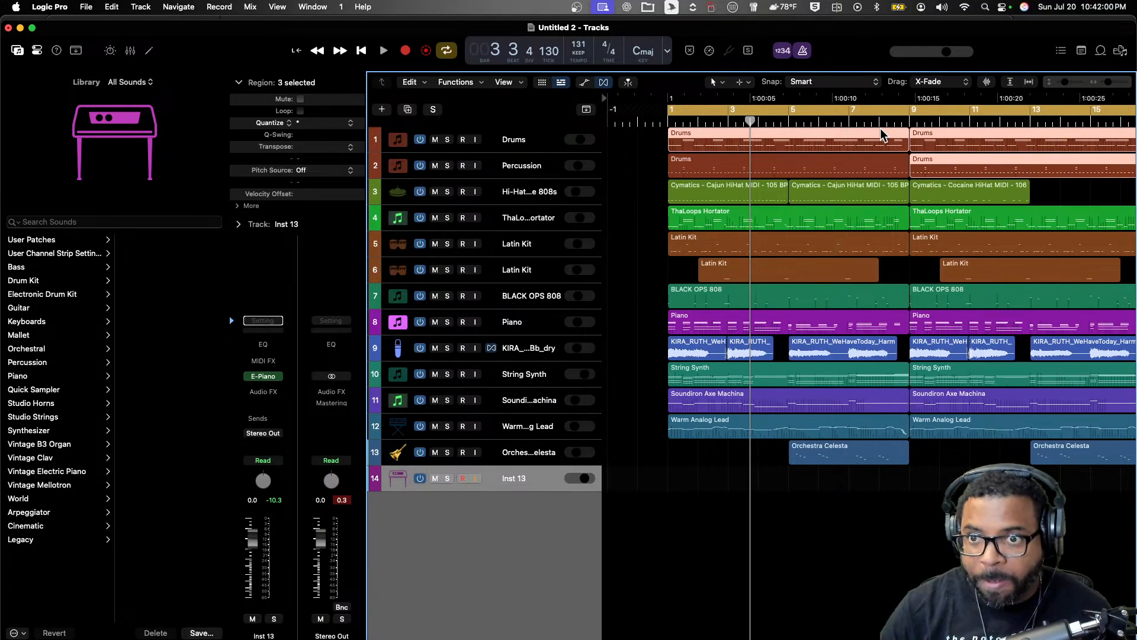
{"action": "scroll", "coordinate": [880, 129], "scroll_direction": "right", "scroll_amount": 5}
{"action": "scroll", "coordinate": [894, 126], "scroll_direction": "left", "scroll_amount": 5}
{"action": "key", "text": "r"}
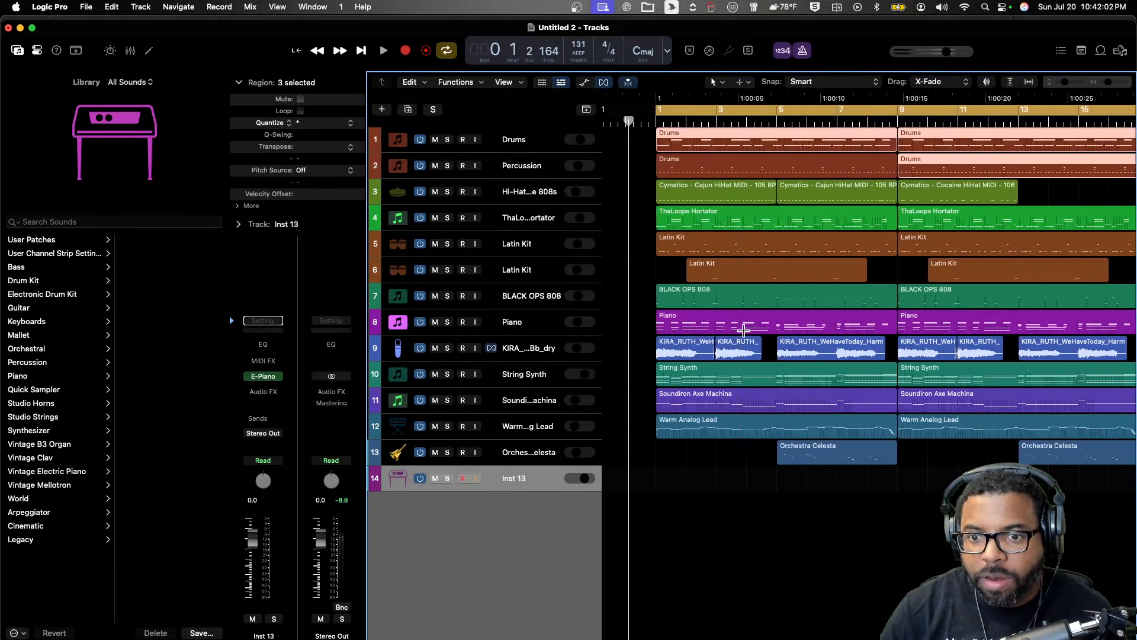
- Rename track 14 as Electric Piano and record a part on it from bar 1 to bar 17
{"action": "left_click", "coordinate": [513, 485]}
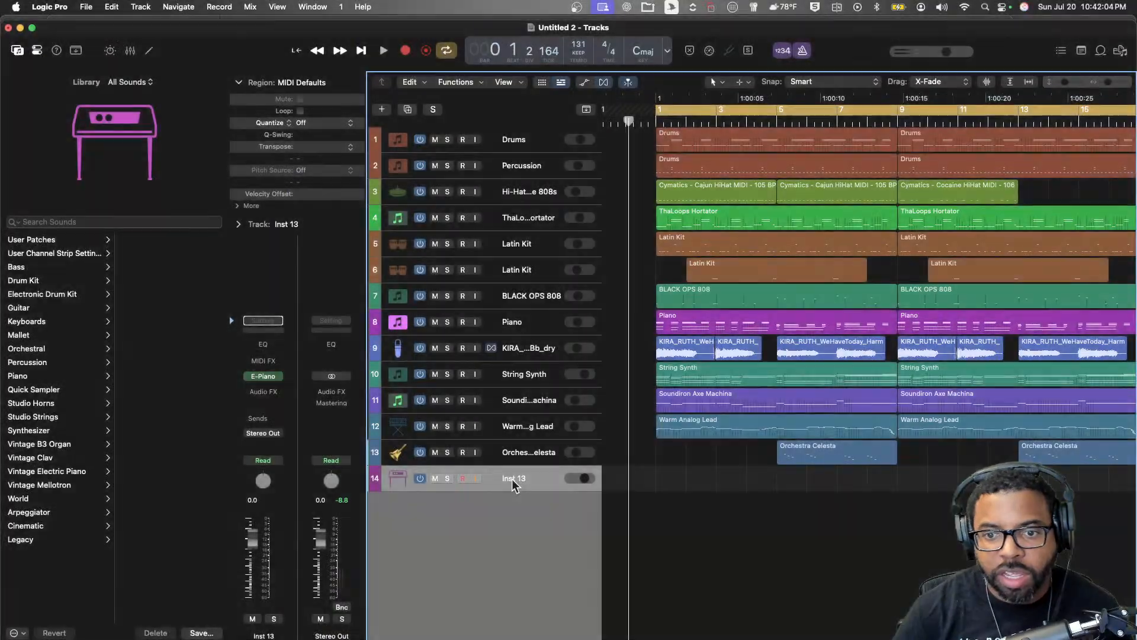
{"action": "double_click", "coordinate": [513, 480]}
{"action": "type", "text": "Electric Pia"}
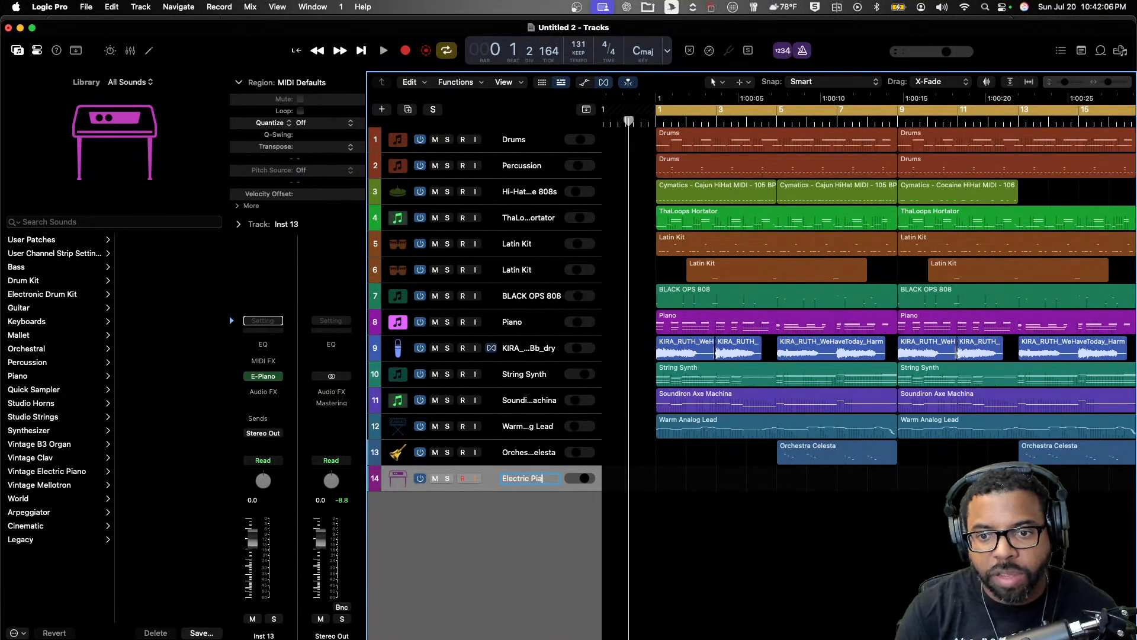
{"action": "type", "text": "no"}
{"action": "key", "text": "Return"}
{"action": "key", "text": "r"}
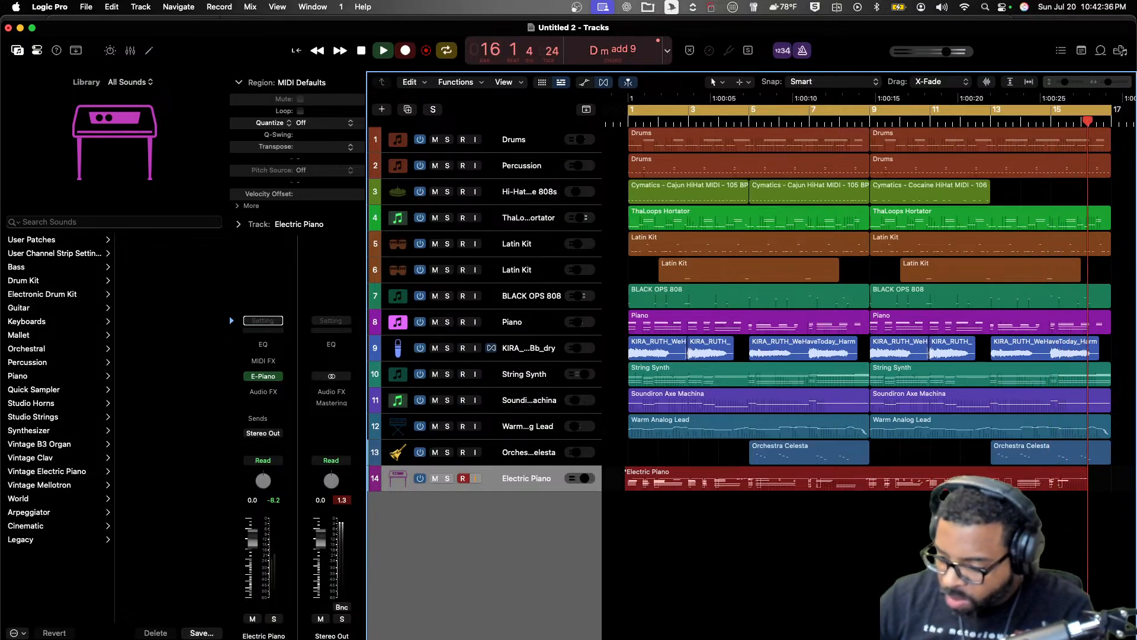
{"action": "key", "text": "space"}
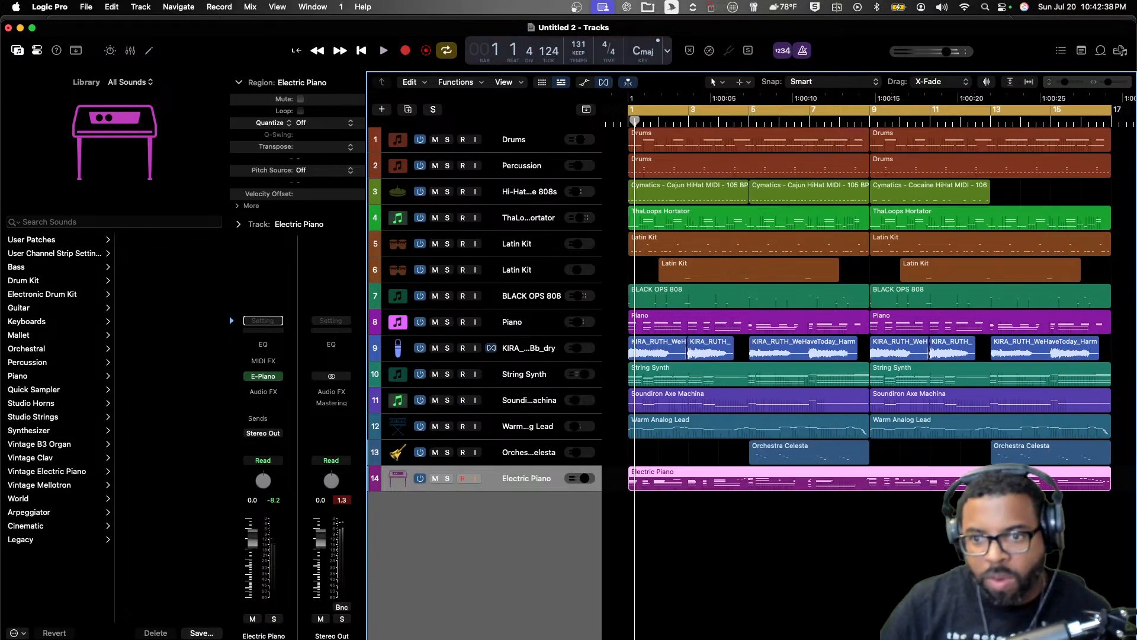
- Play the beat and set the Electric Piano track volume to -3.1 dB and the Piano track to -9.4 dB
{"action": "key", "text": "space"}
{"action": "left_click_drag", "start_coordinate": [578, 477], "coordinate": [582, 478]}
{"action": "scroll", "coordinate": [613, 444], "scroll_direction": "up", "scroll_amount": 1}
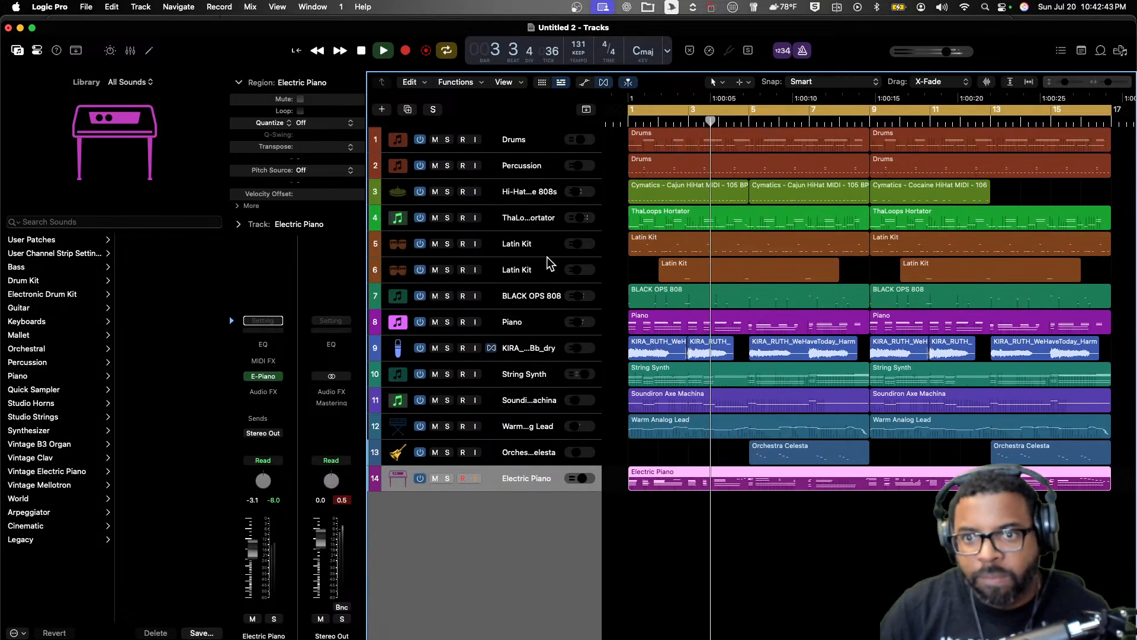
{"action": "left_click", "coordinate": [543, 327]}
{"action": "left_click_drag", "start_coordinate": [579, 325], "coordinate": [581, 326]}
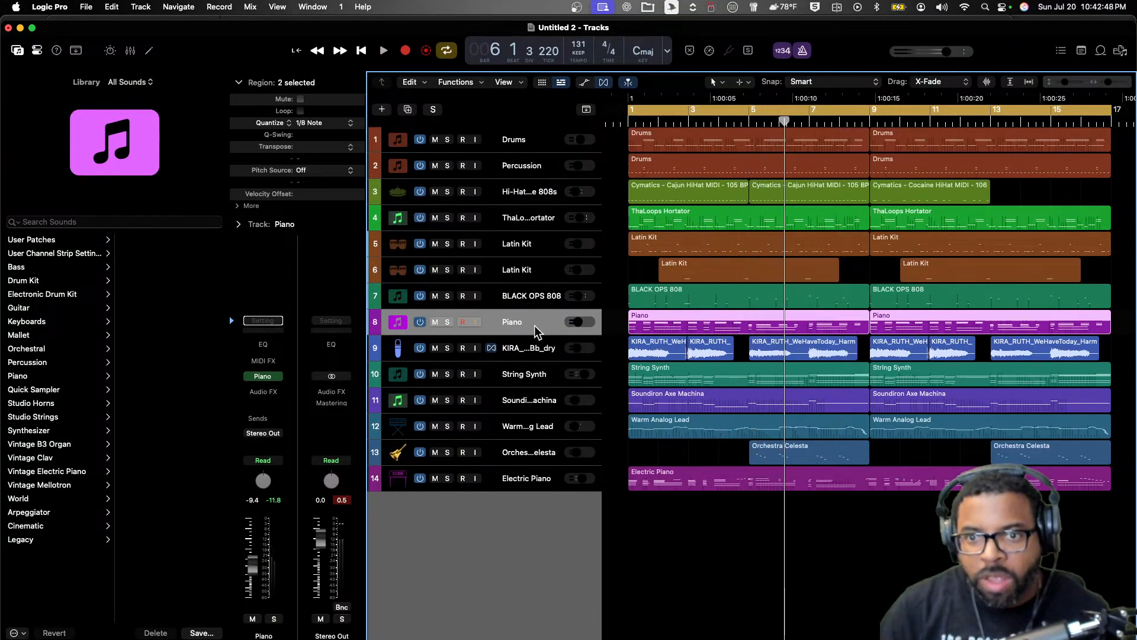
- Duplicate the Piano track below itself and play the original piano part briefly in solo
{"action": "key", "text": "super+d"}
{"action": "left_click", "coordinate": [447, 322]}
{"action": "key", "text": "space"}
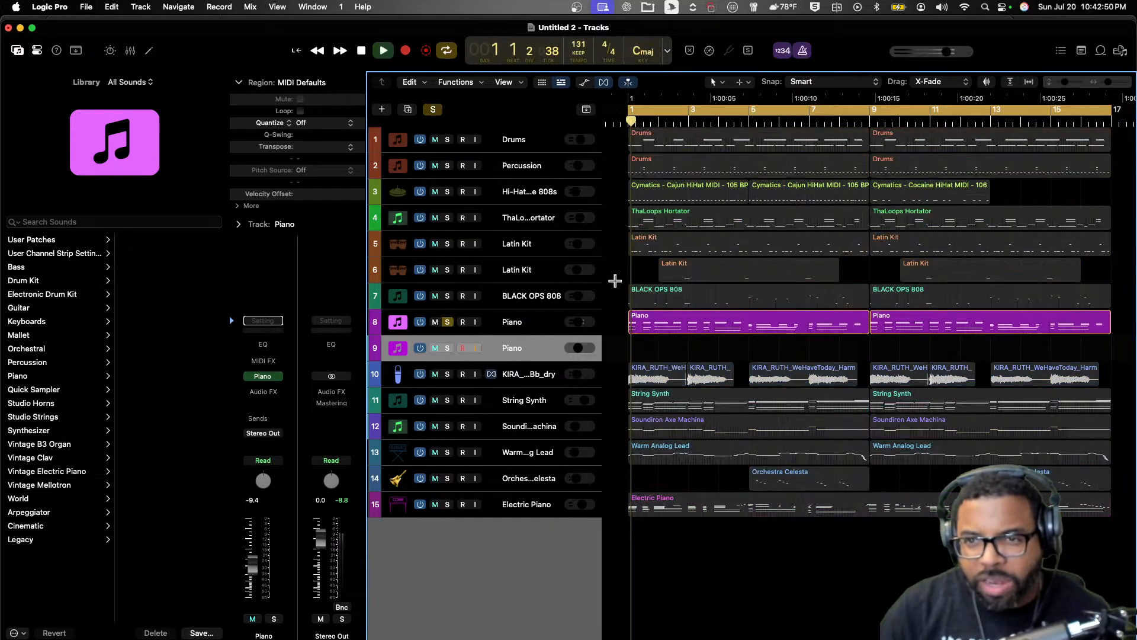
{"action": "key", "text": "space"}
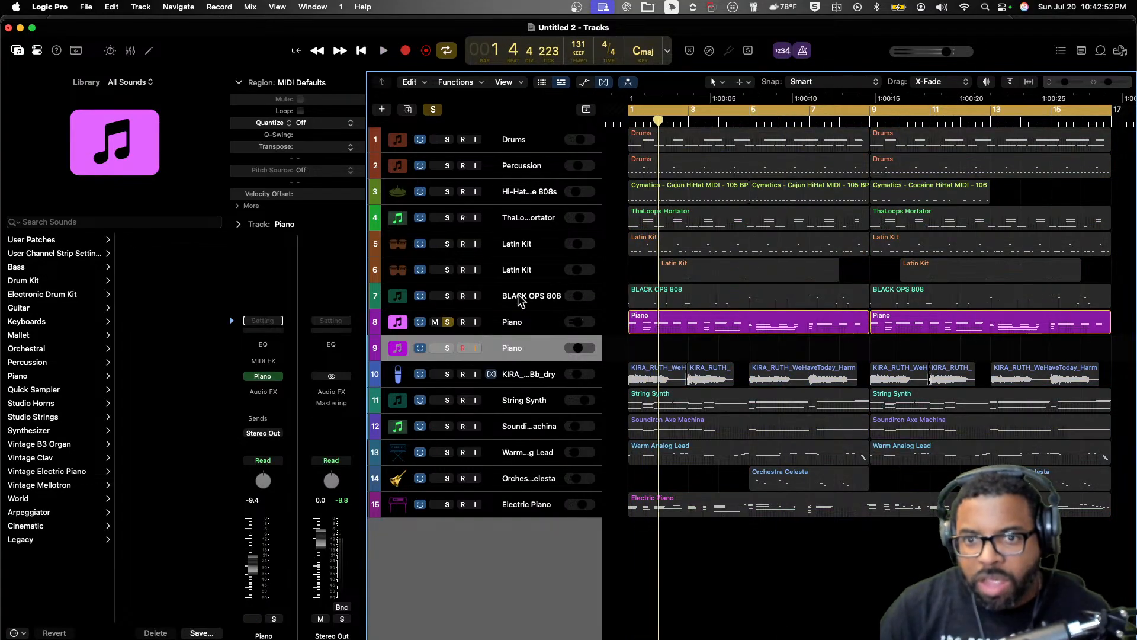
{"action": "left_click", "coordinate": [447, 322]}
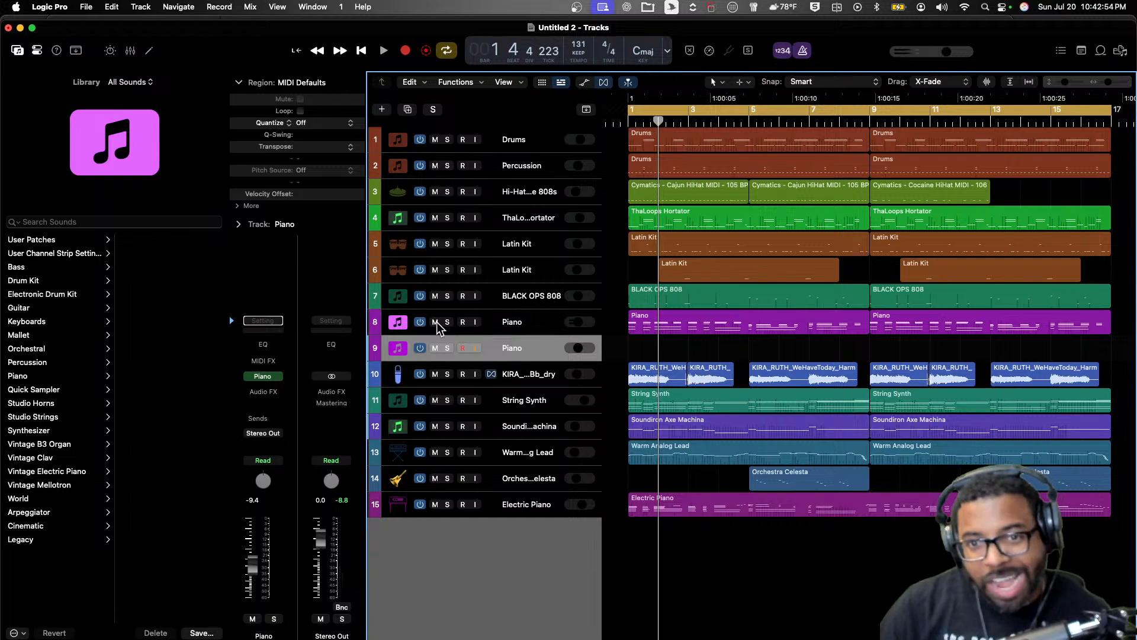
- Mute the original Piano track and solo its duplicate on track 9
{"action": "left_click", "coordinate": [435, 323]}
{"action": "left_click", "coordinate": [447, 347]}
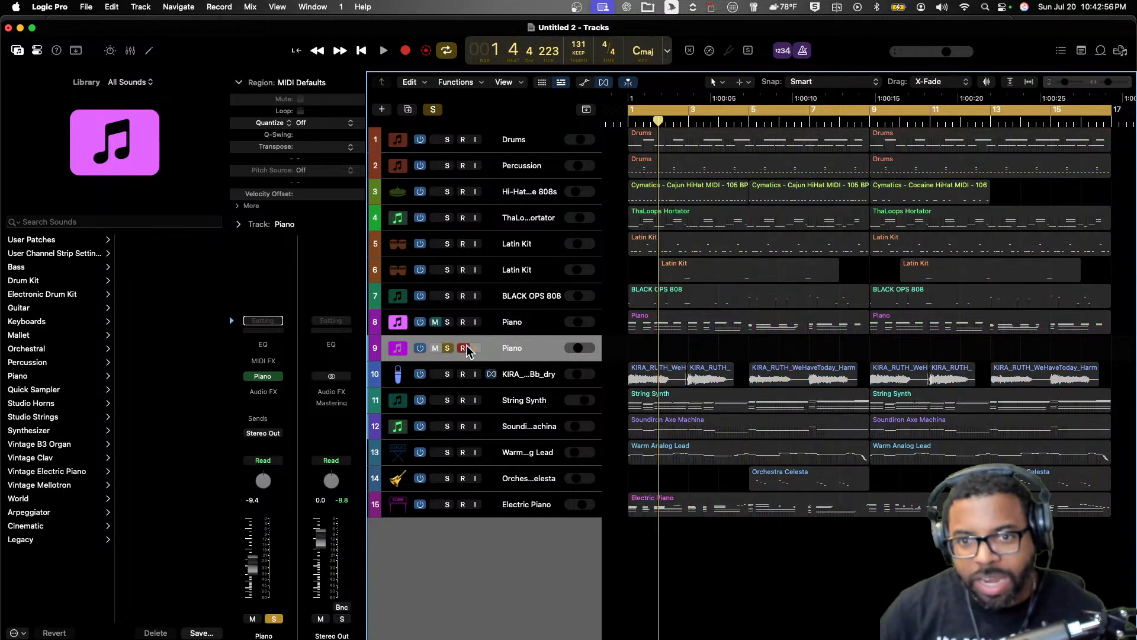
- Unsolo the duplicate Piano track on track 9 and record a part on it from bar 1 to bar 17
{"action": "left_click", "coordinate": [447, 349]}
{"action": "key", "text": "r"}
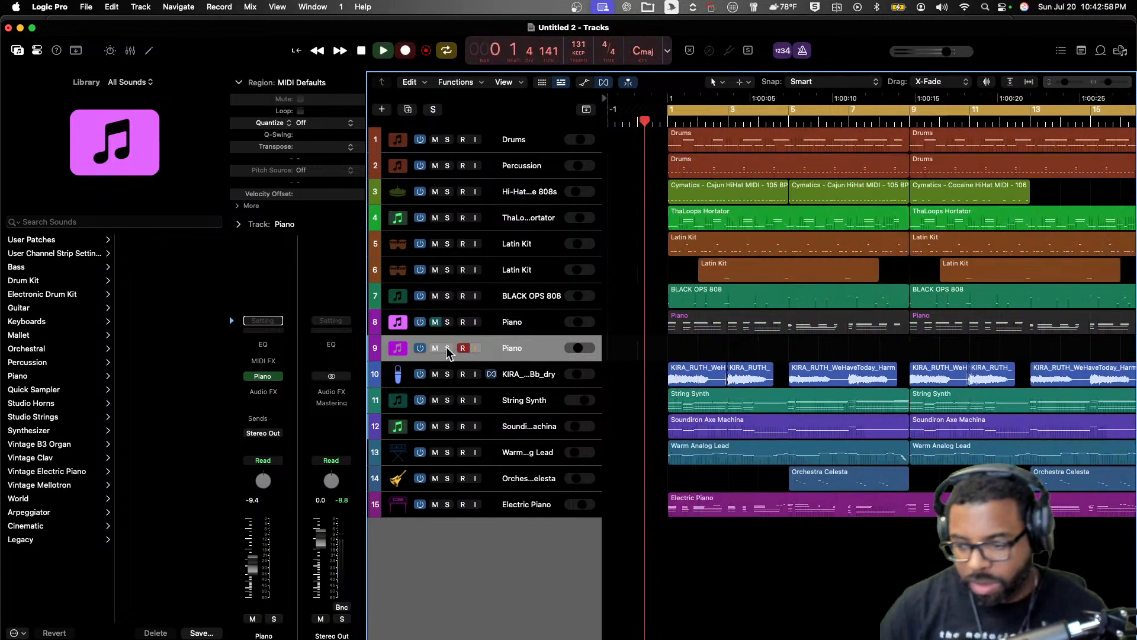
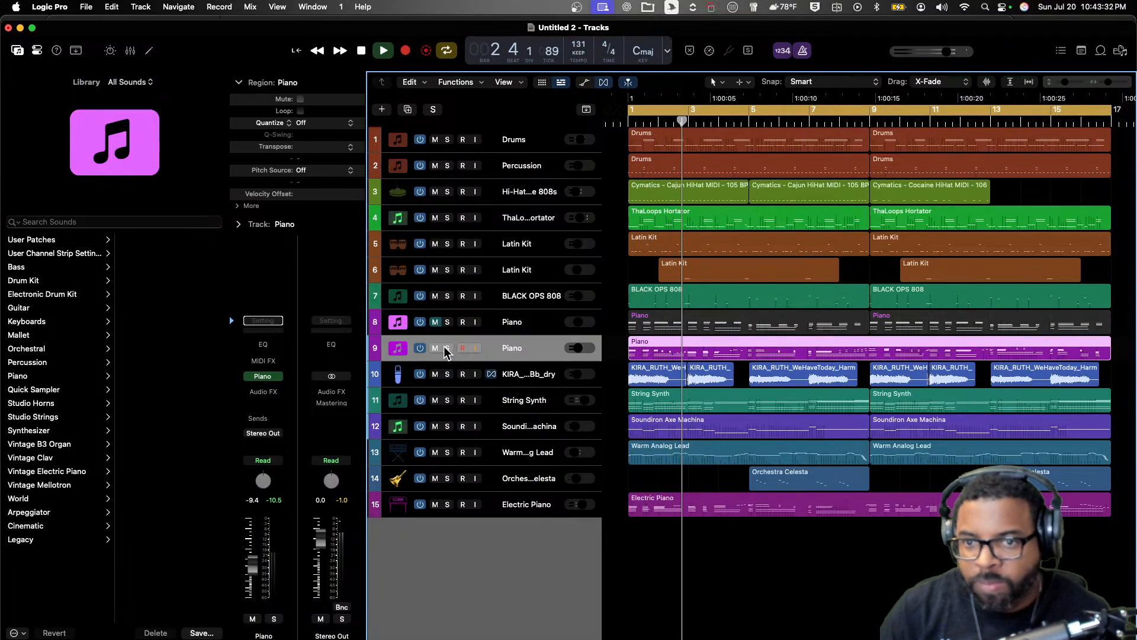
- Listen to the arrangement in a wider view, stop playback and duplicate the Drums track 1 below itself
{"action": "left_click", "coordinate": [37, 50]}
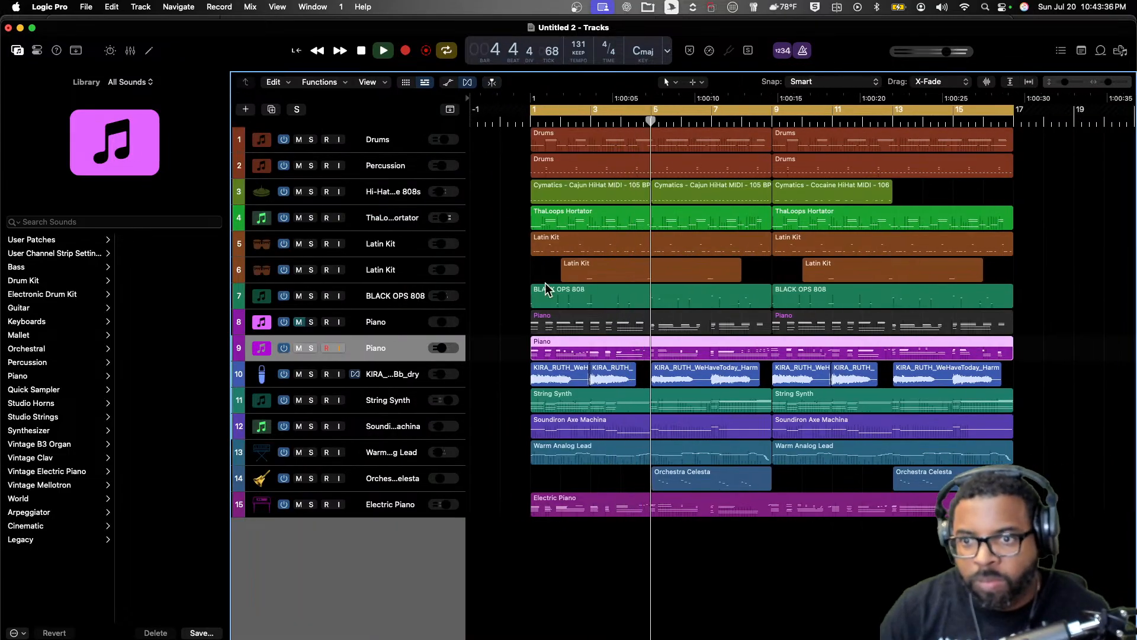
{"action": "left_click_drag", "start_coordinate": [1108, 82], "coordinate": [1106, 82]}
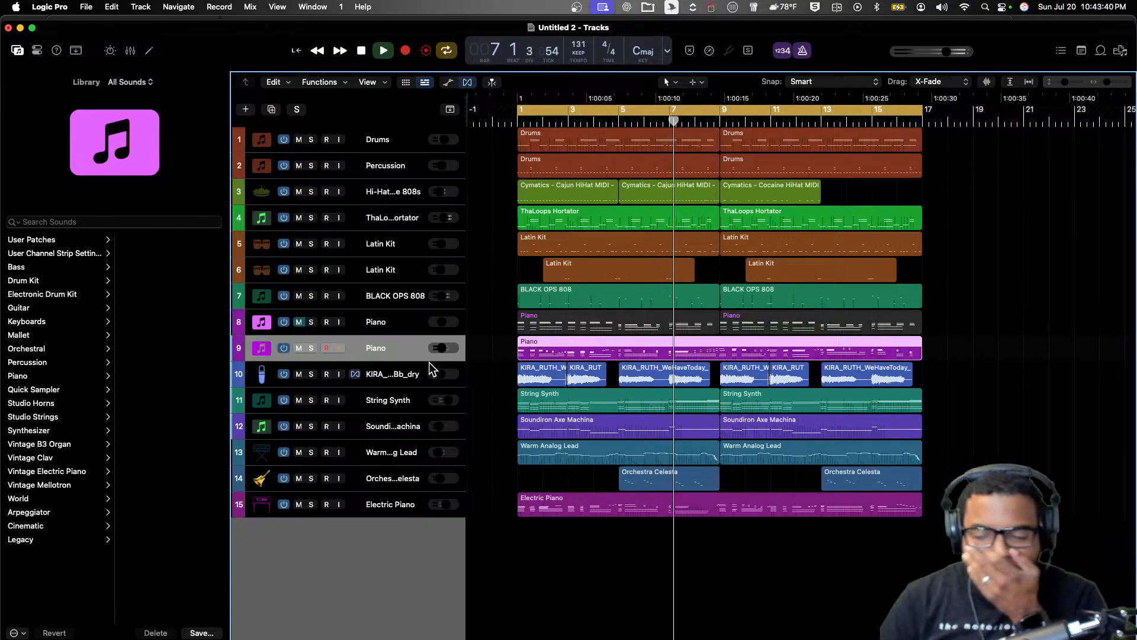
{"action": "scroll", "coordinate": [393, 172], "scroll_direction": "up", "scroll_amount": 2}
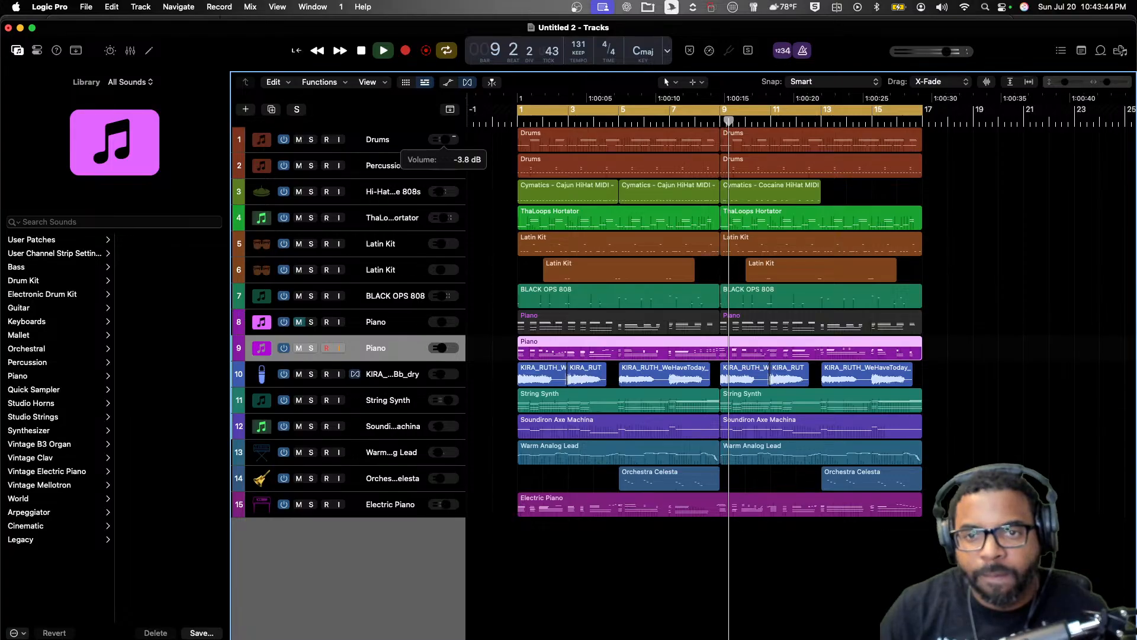
{"action": "key", "text": "space"}
{"action": "left_click", "coordinate": [399, 150]}
{"action": "key", "text": "super+d"}
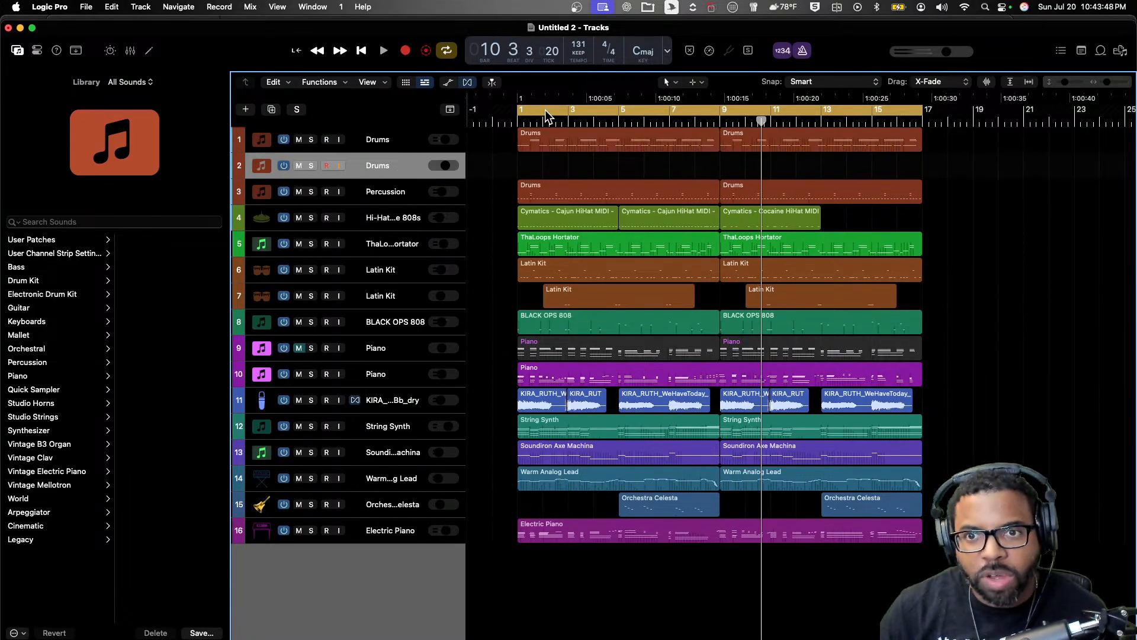
- Replace the instrument on the duplicated Drums track with EmergentDrums, with the inspector shown and the sound library hidden
{"action": "left_click", "coordinate": [36, 52]}
{"action": "left_click", "coordinate": [18, 51]}
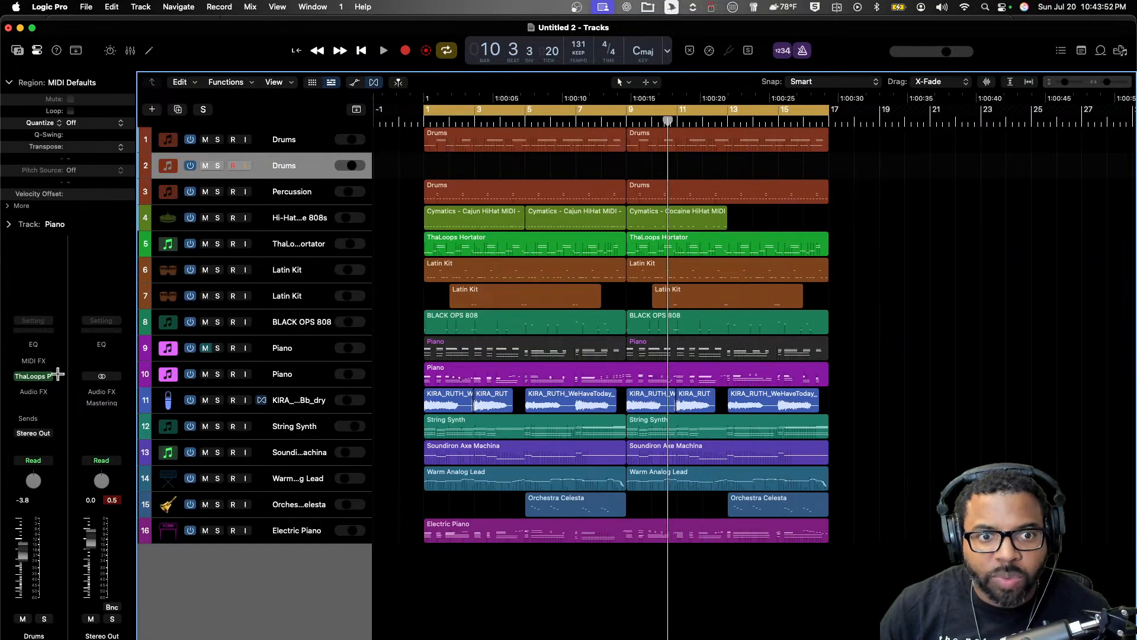
{"action": "left_click", "coordinate": [49, 375]}
{"action": "type", "text": "emer"}
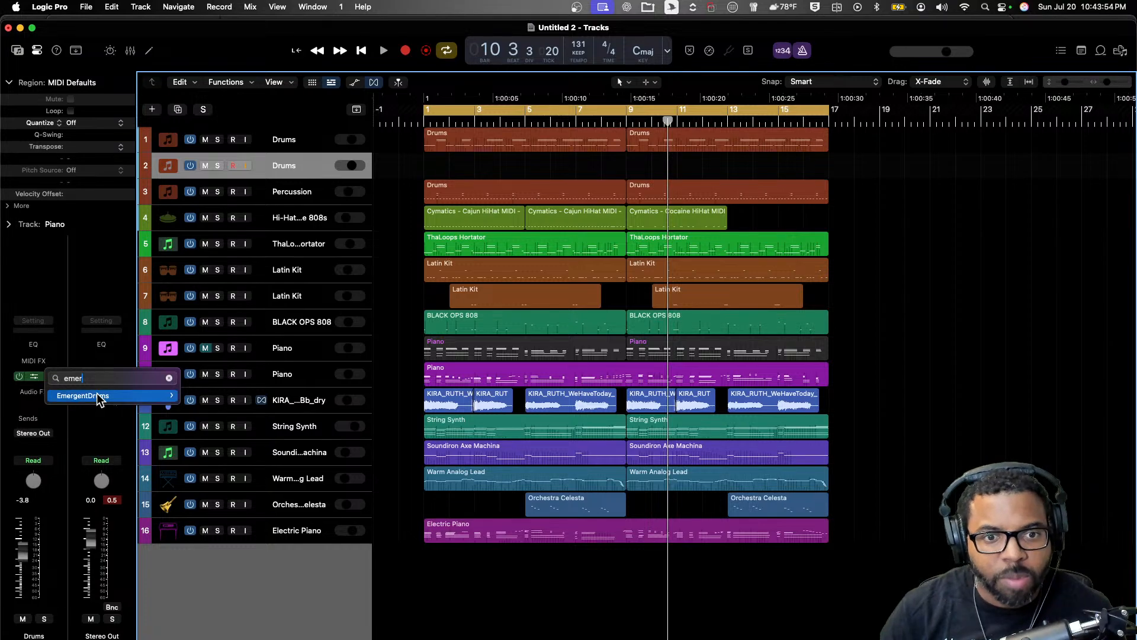
{"action": "left_click", "coordinate": [185, 395]}
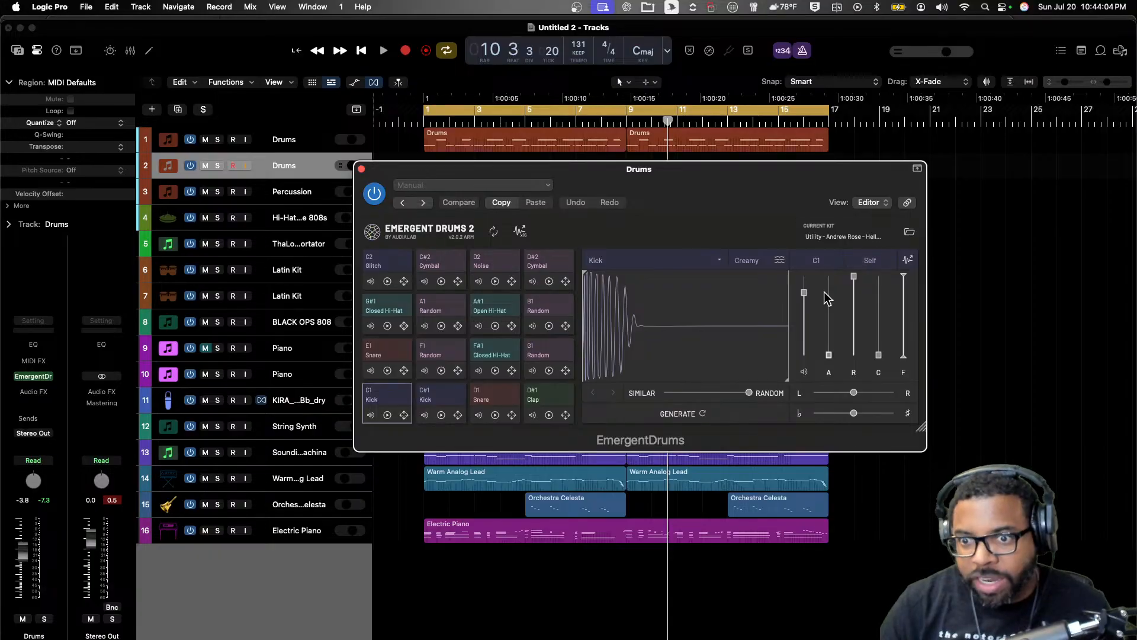
- Generate and audition several random kick samples for the C1 pad in Emergent Drums 2
{"action": "left_click", "coordinate": [673, 411]}
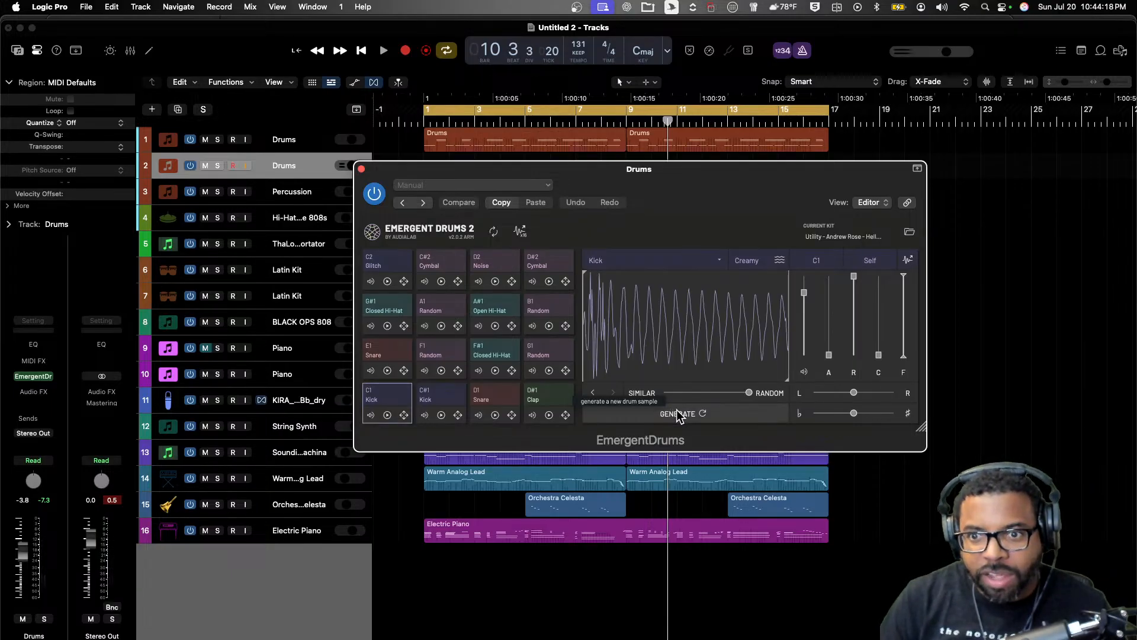
{"action": "left_click", "coordinate": [678, 413]}
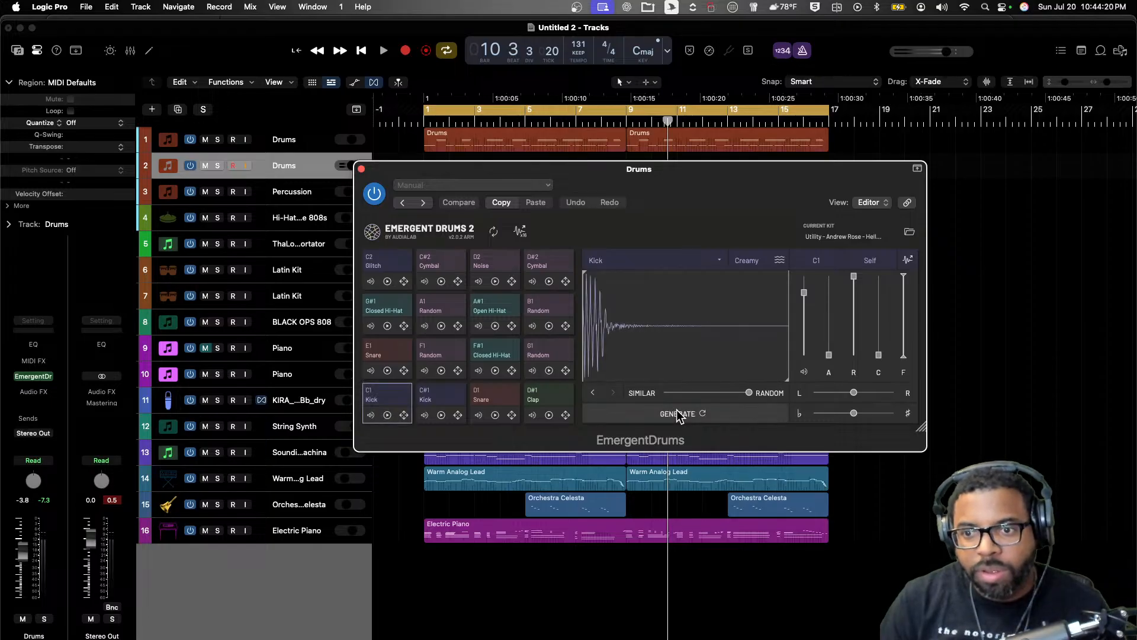
{"action": "left_click", "coordinate": [678, 414]}
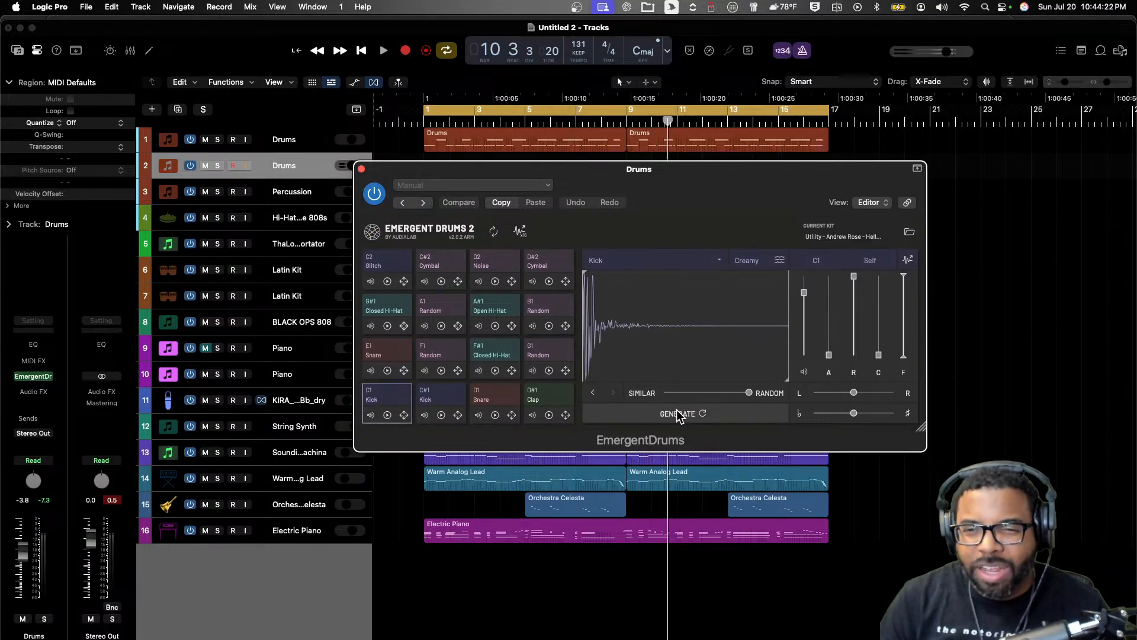
{"action": "left_click", "coordinate": [678, 414]}
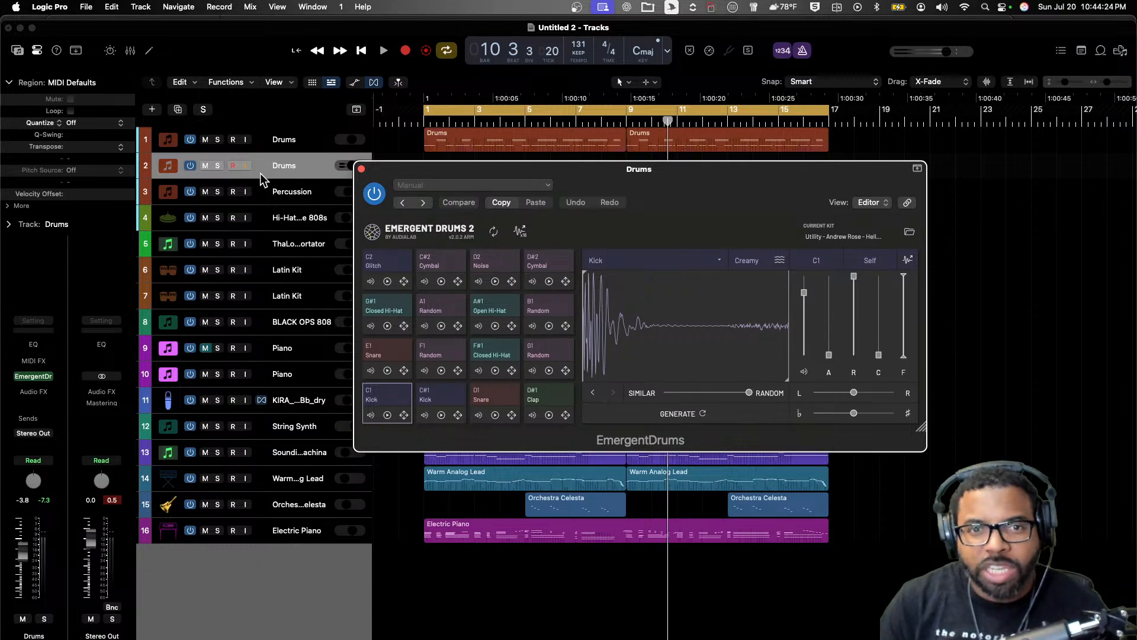
- Solo both Drums tracks, 1 and 2, with a brief playback of the original drum part
{"action": "left_click", "coordinate": [217, 140]}
{"action": "key", "text": "space"}
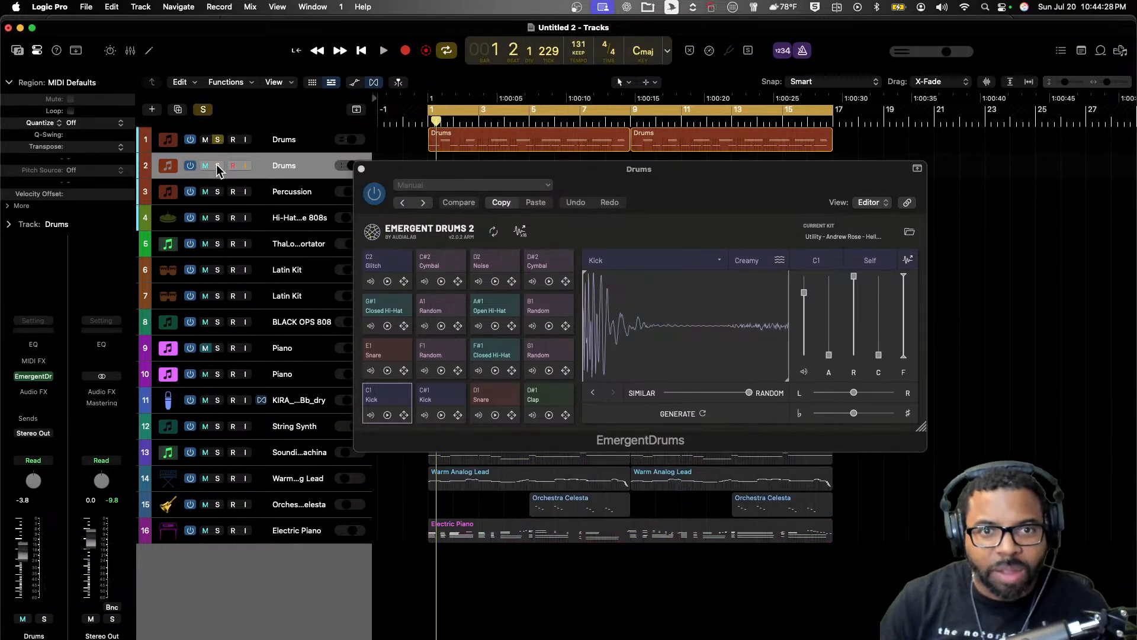
{"action": "left_click", "coordinate": [217, 166]}
- Generate another kick for the C1 pad, trim its end to about the first quarter of the sample, and play it with the original drums
{"action": "left_click", "coordinate": [687, 413]}
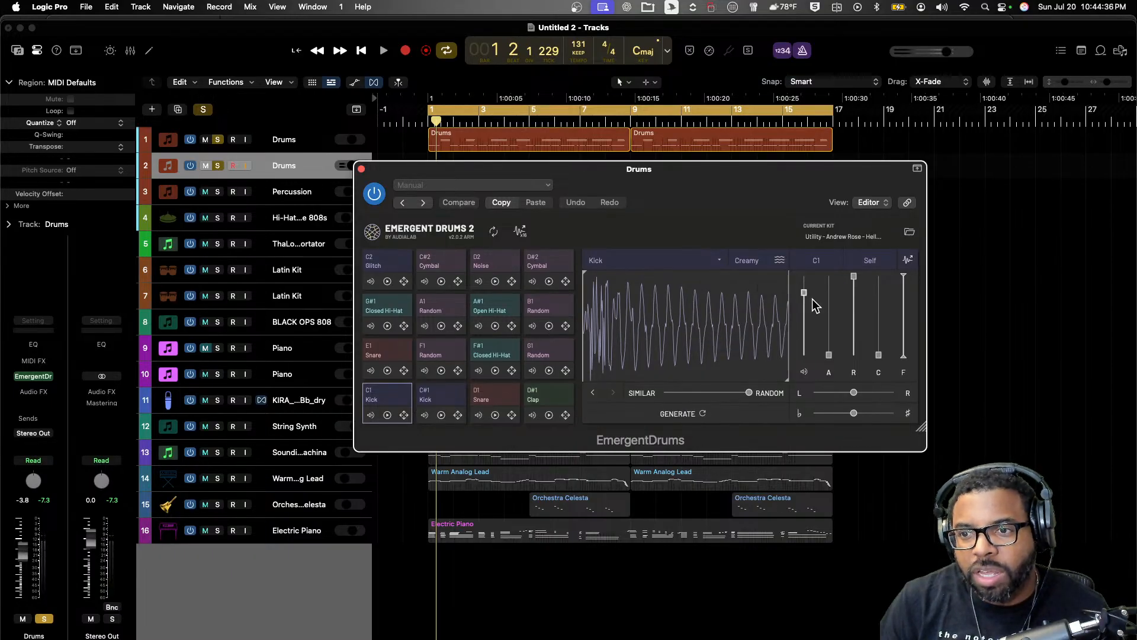
{"action": "left_click_drag", "start_coordinate": [768, 311], "coordinate": [628, 315]}
{"action": "key", "text": "space"}
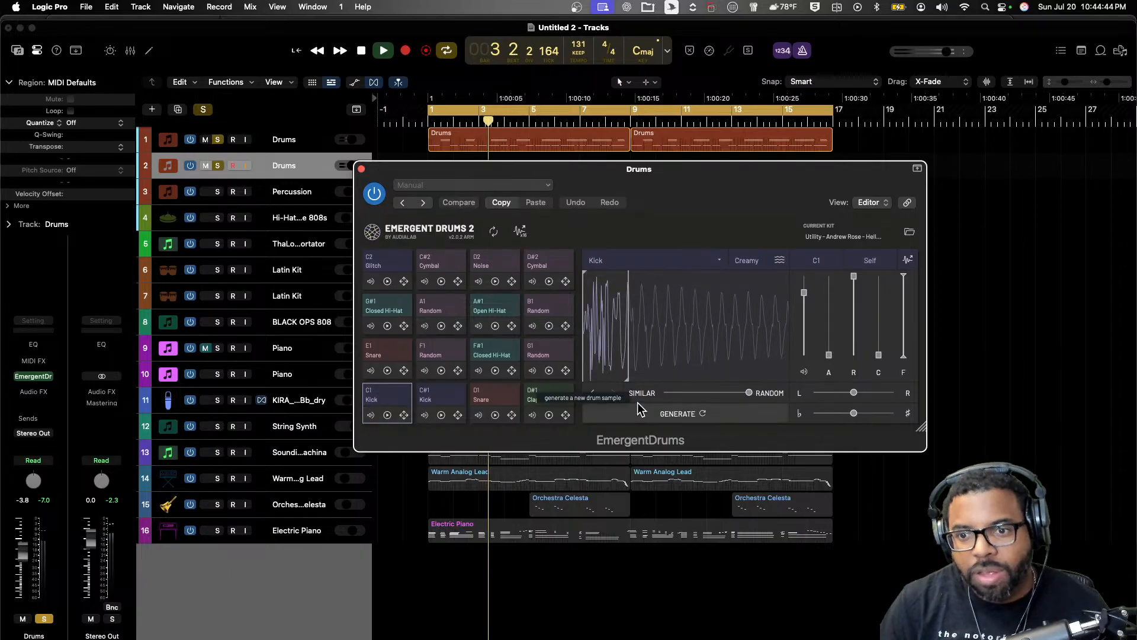
- Generate fresh random kick samples for the C1 pad until a short, decaying kick is found
{"action": "left_click", "coordinate": [669, 413]}
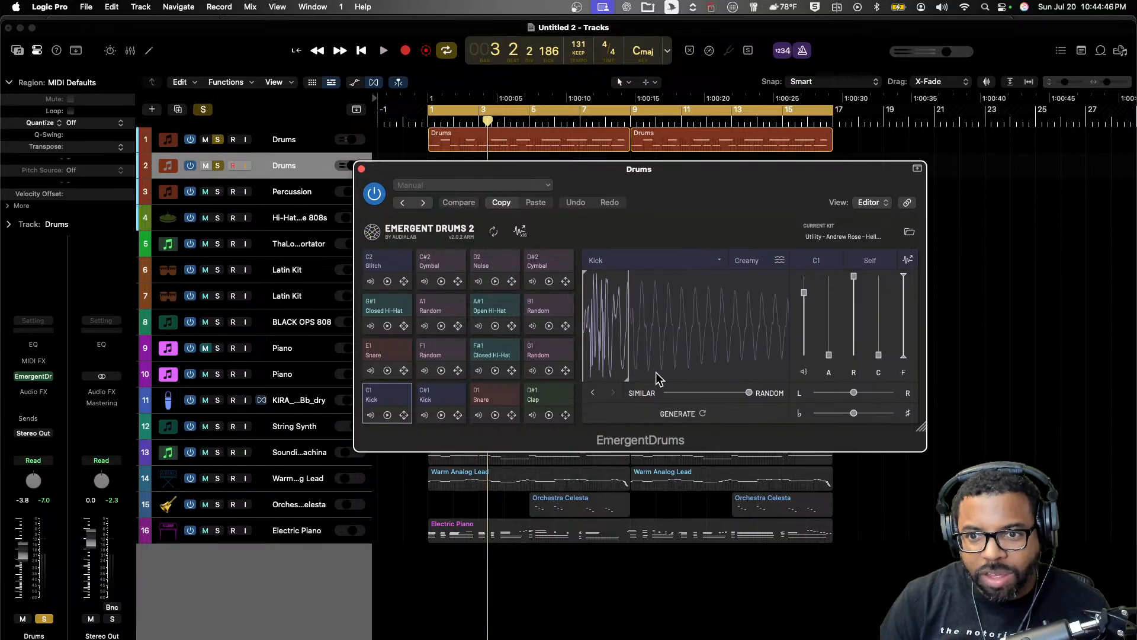
{"action": "left_click", "coordinate": [685, 413]}
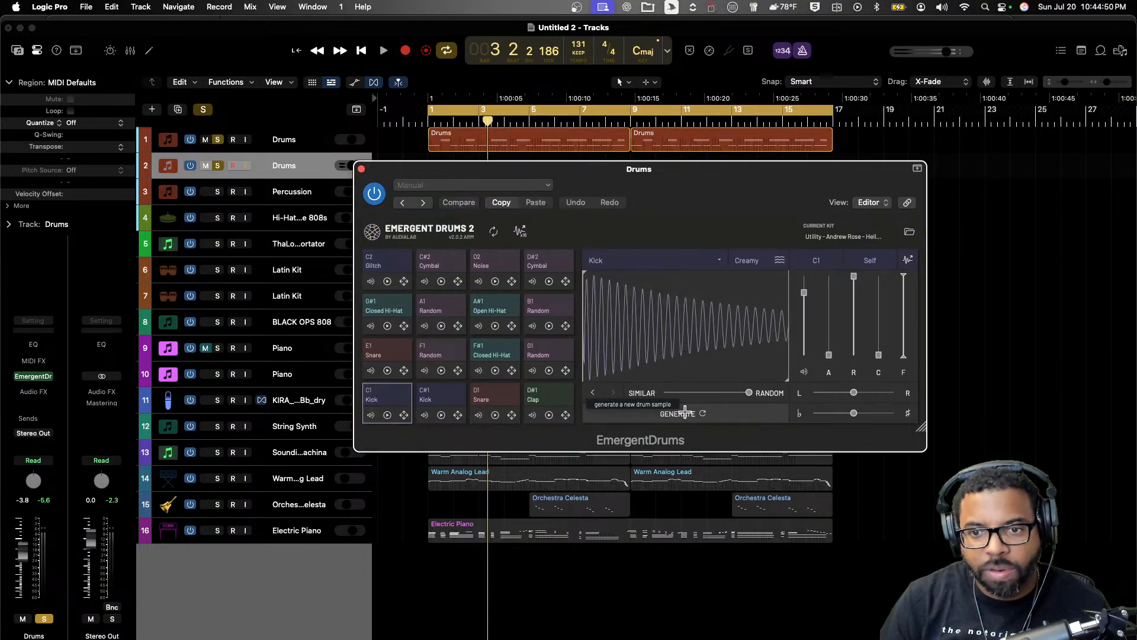
{"action": "left_click", "coordinate": [685, 413]}
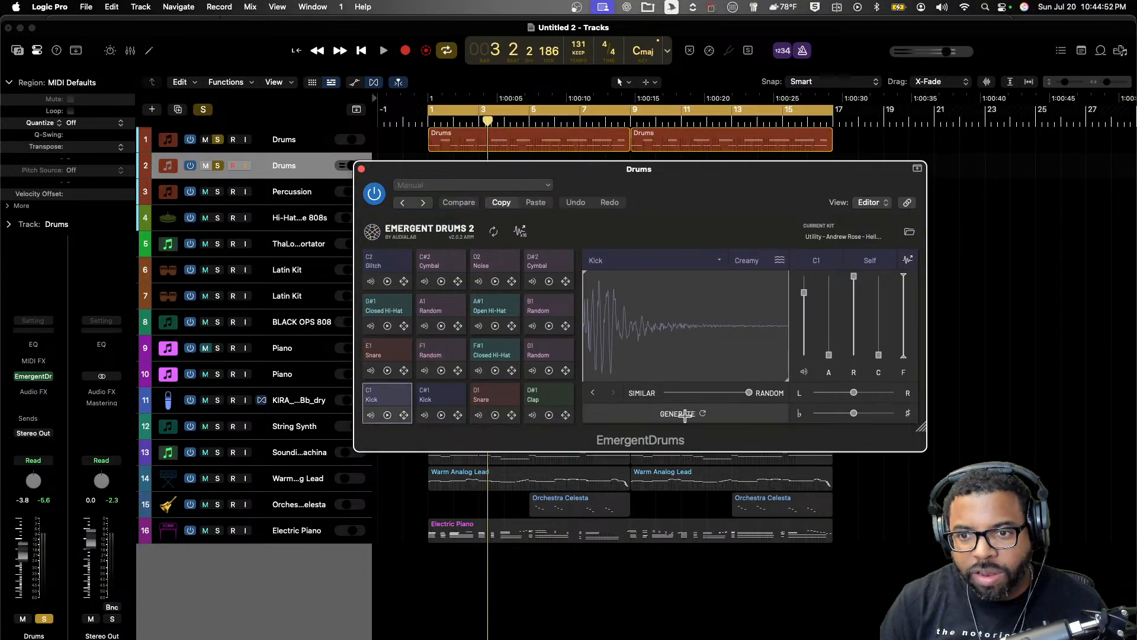
{"action": "left_click", "coordinate": [685, 414]}
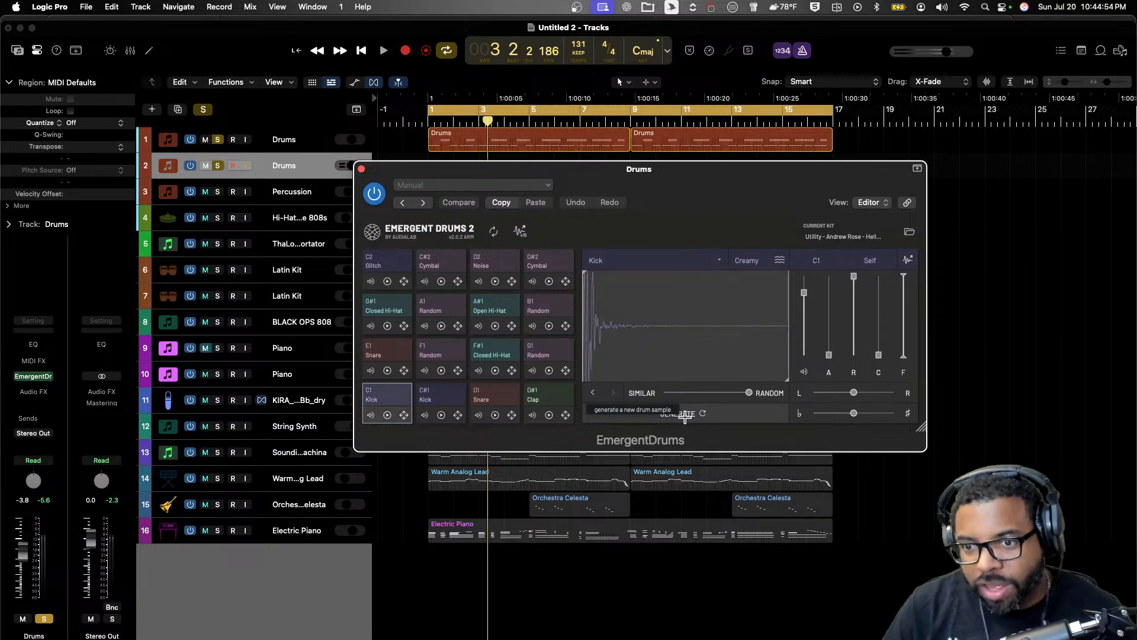
{"action": "left_click", "coordinate": [685, 414]}
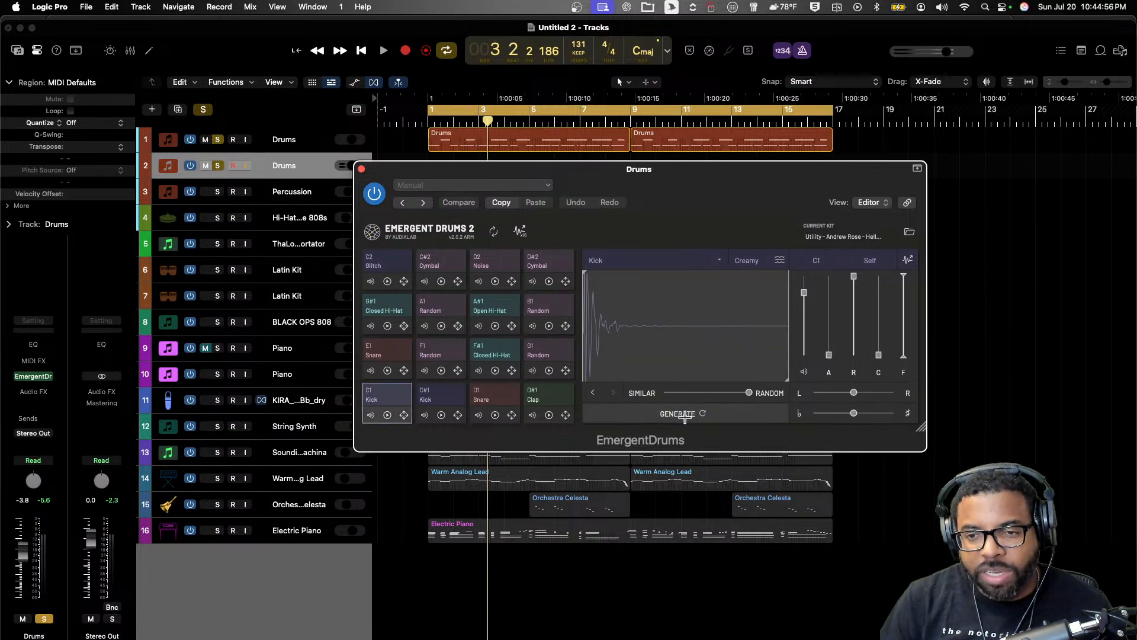
{"action": "left_click", "coordinate": [685, 414]}
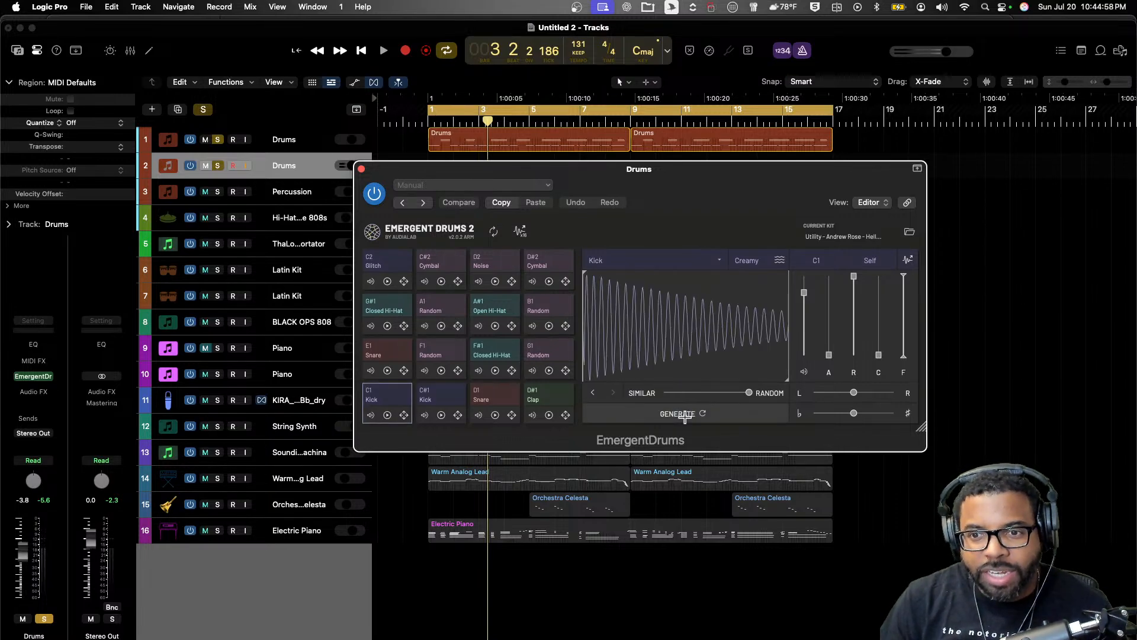
{"action": "left_click", "coordinate": [685, 414]}
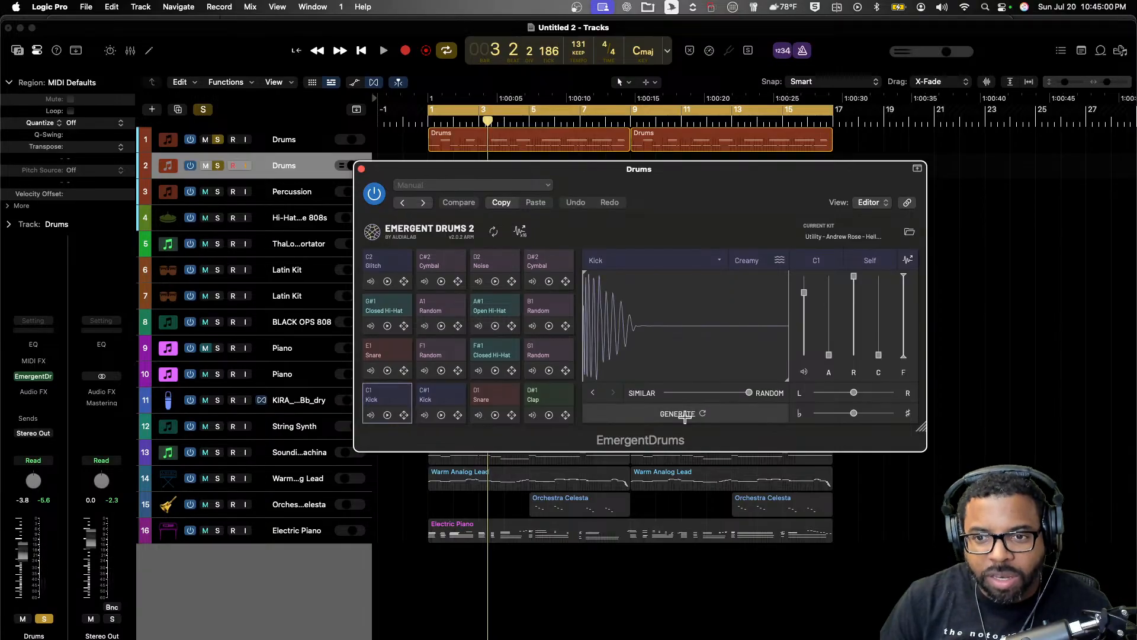
- Generate new snare samples for the D1 pad, stop playback and close the plug-in window
{"action": "left_click", "coordinate": [500, 400]}
{"action": "left_click", "coordinate": [672, 411]}
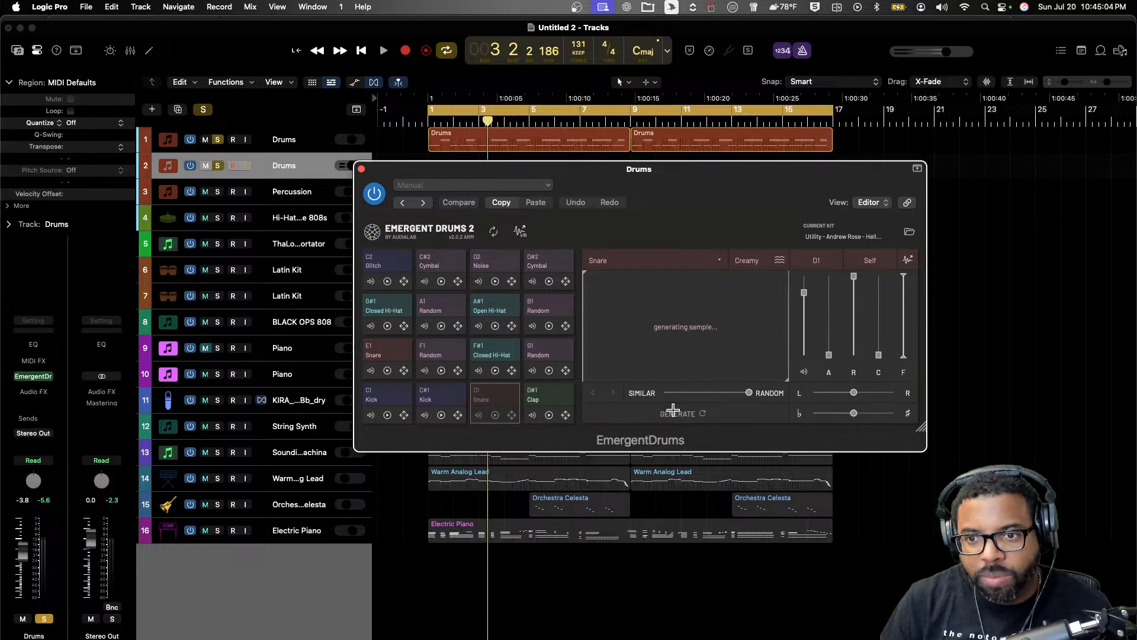
{"action": "left_click", "coordinate": [672, 411]}
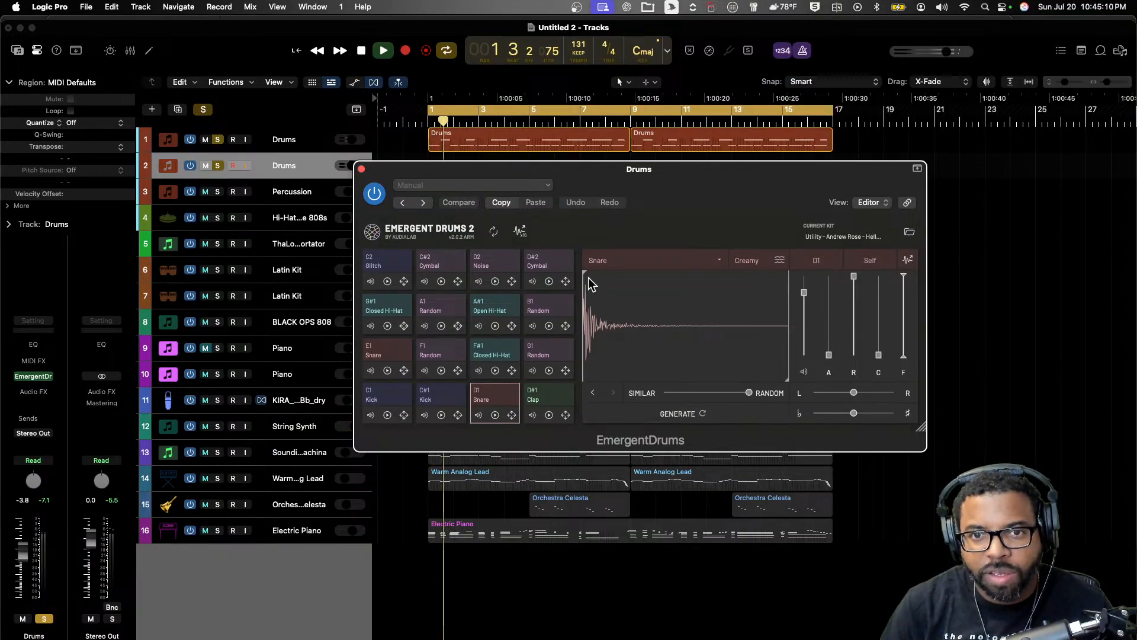
{"action": "key", "text": "space"}
{"action": "left_click", "coordinate": [361, 168]}
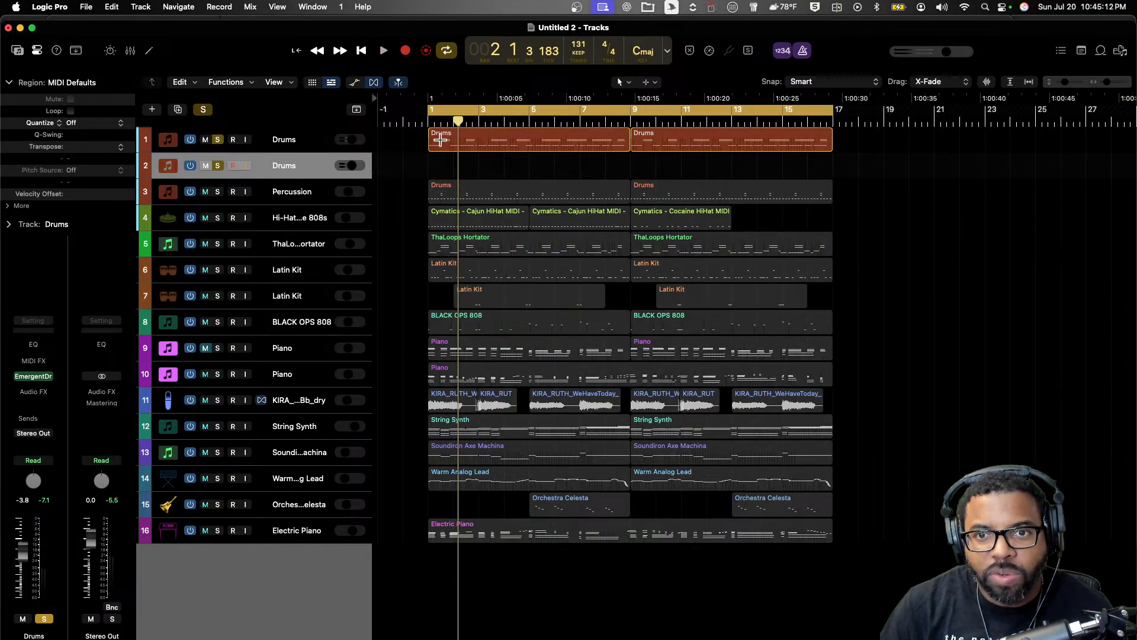
- Copy the first Drums region from track 1 onto track 2 at bar 1 and open the copy in the Piano Roll
{"action": "left_click", "coordinate": [443, 135]}
{"action": "key", "text": "super+z"}
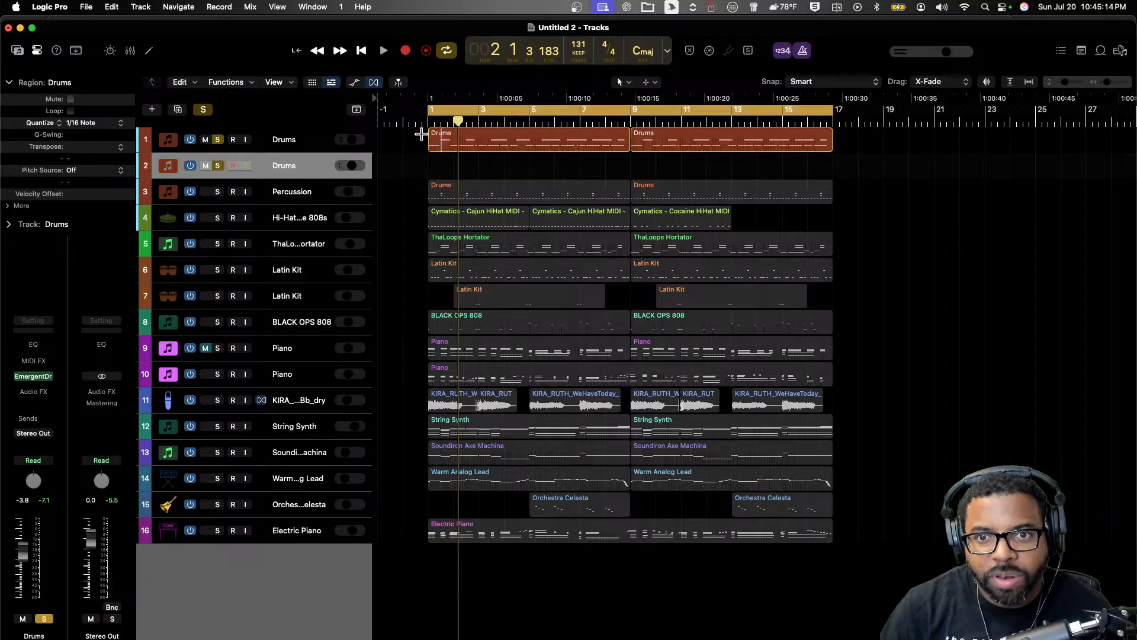
{"action": "left_click", "coordinate": [444, 134]}
{"action": "left_click_drag", "start_coordinate": [441, 136], "coordinate": [440, 163]}
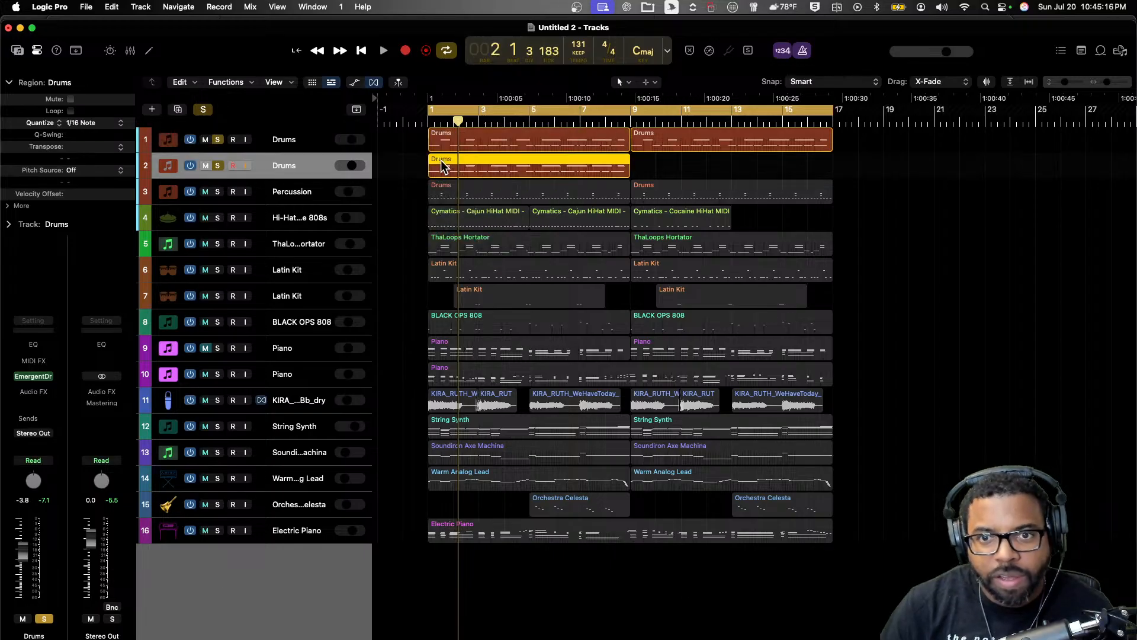
{"action": "double_click", "coordinate": [440, 165]}
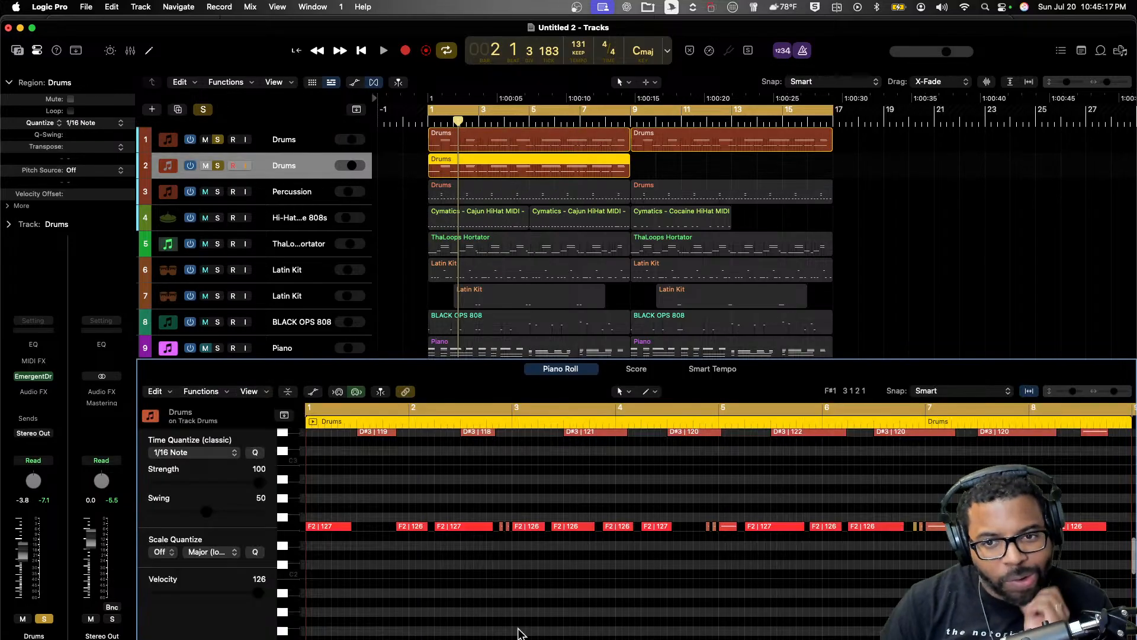
- Select all F2 notes in the copied Drums region and transpose them to C1 so they trigger the kick pad
{"action": "left_click", "coordinate": [293, 523]}
{"action": "key", "text": "alt+Up"}
{"action": "key", "text": "alt+Up"}
{"action": "key", "text": "alt+Up"}
{"action": "key", "text": "alt+Up"}
{"action": "key", "text": "alt+Up"}
{"action": "key", "text": "alt+Up"}
{"action": "key", "text": "alt+Up"}
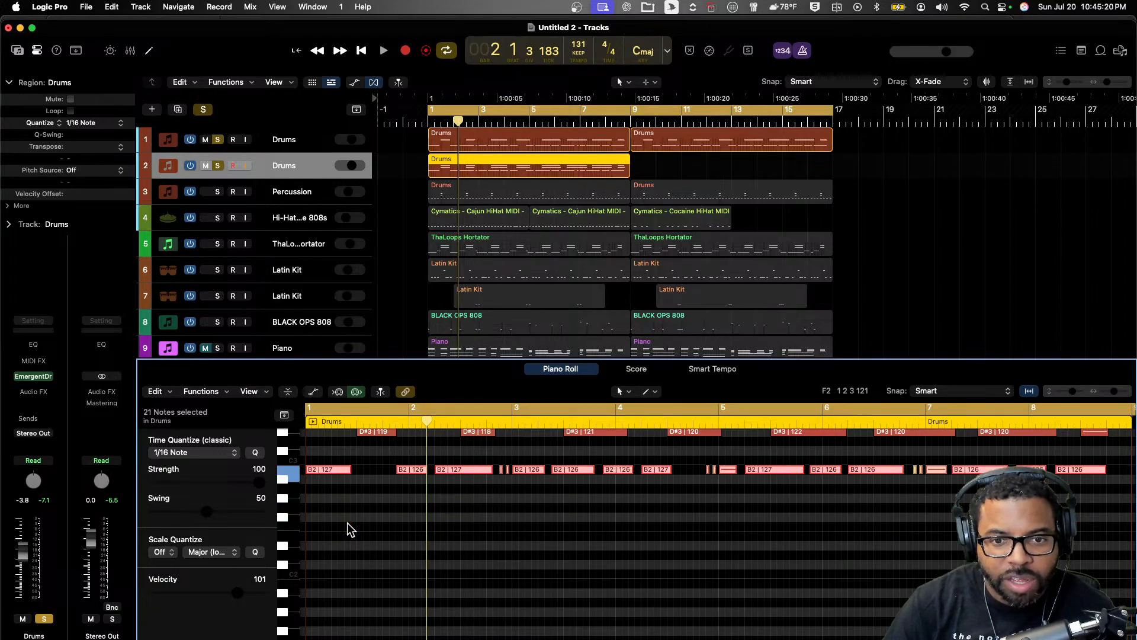
{"action": "key", "text": "alt+shift+Up"}
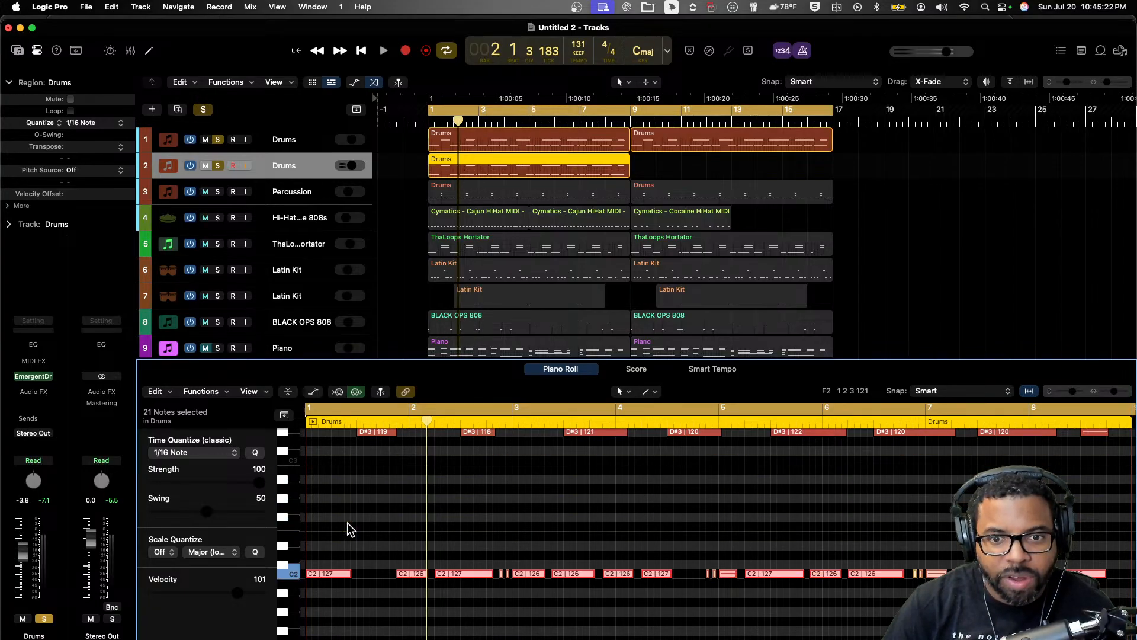
- Transpose the D#3 notes down two octaves and a semitone-matched pad to E1 for the snare, and clear the F#3 notes
{"action": "scroll", "coordinate": [351, 529], "scroll_direction": "up", "scroll_amount": 2}
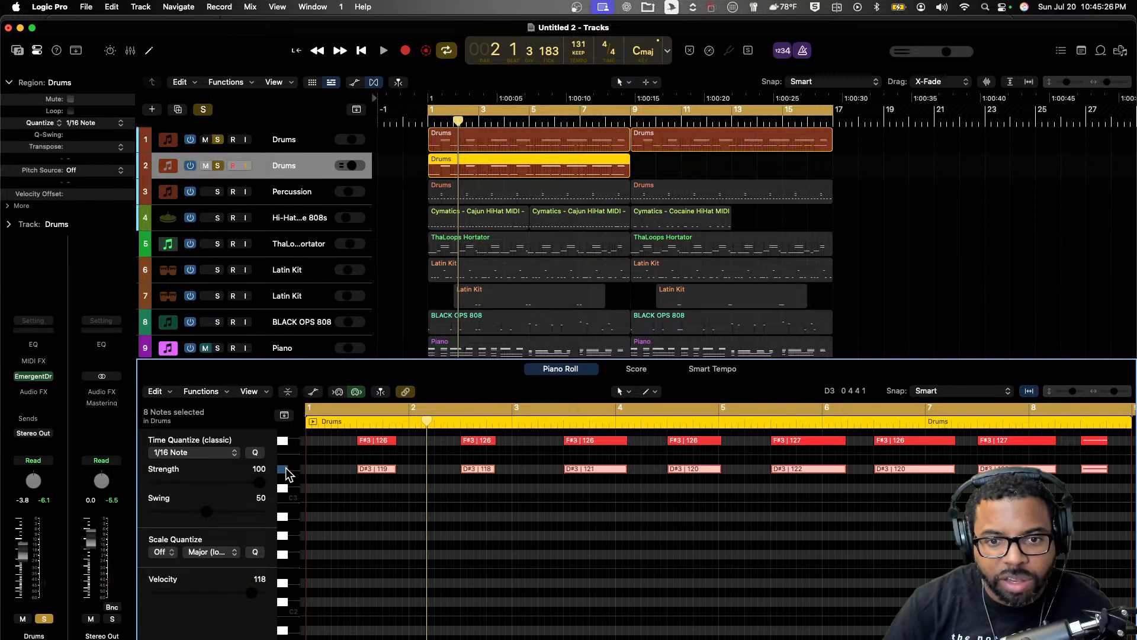
{"action": "key", "text": "alt+shift+Down"}
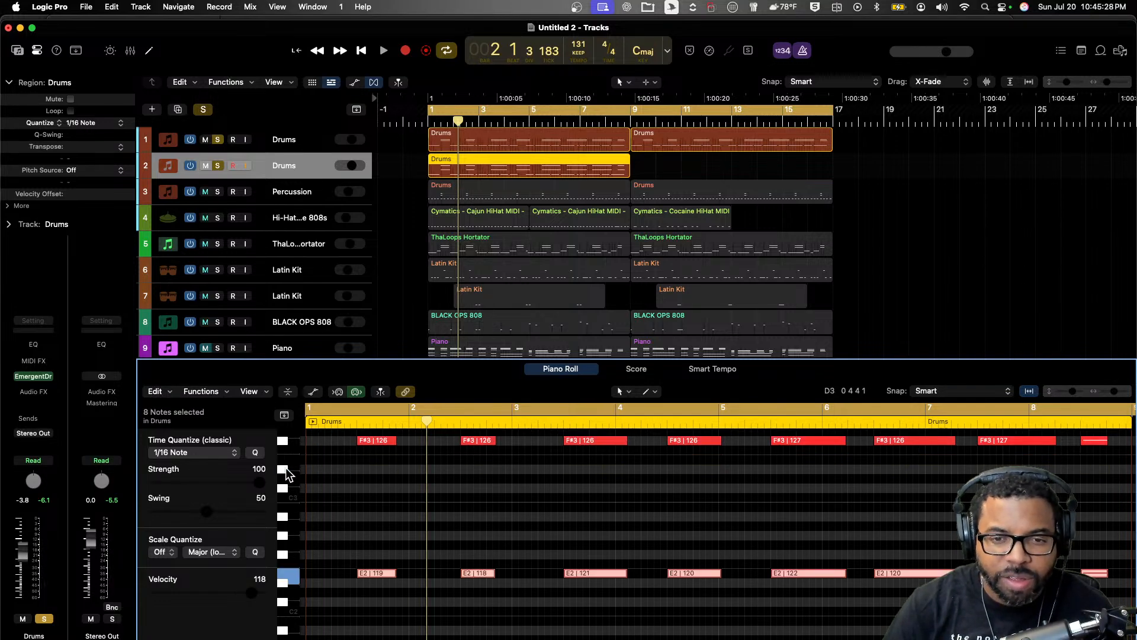
{"action": "key", "text": "alt+shift+Down"}
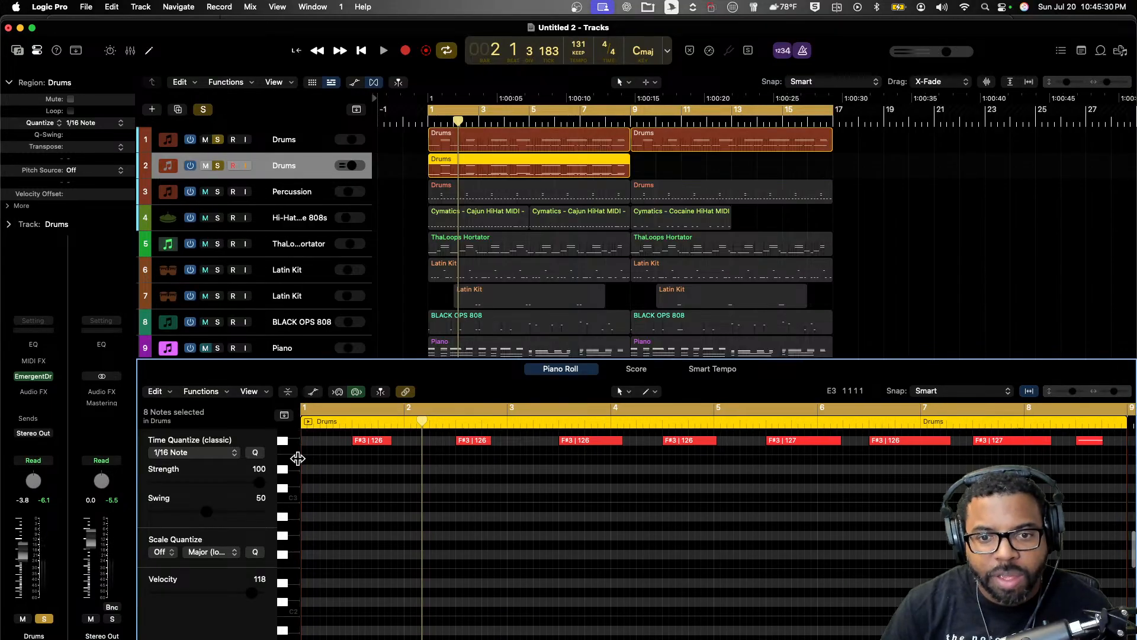
{"action": "scroll", "coordinate": [293, 458], "scroll_direction": "up", "scroll_amount": 1}
{"action": "left_click", "coordinate": [286, 451]}
{"action": "scroll", "coordinate": [287, 452], "scroll_direction": "right", "scroll_amount": 20}
{"action": "scroll", "coordinate": [299, 416], "scroll_direction": "right", "scroll_amount": 5}
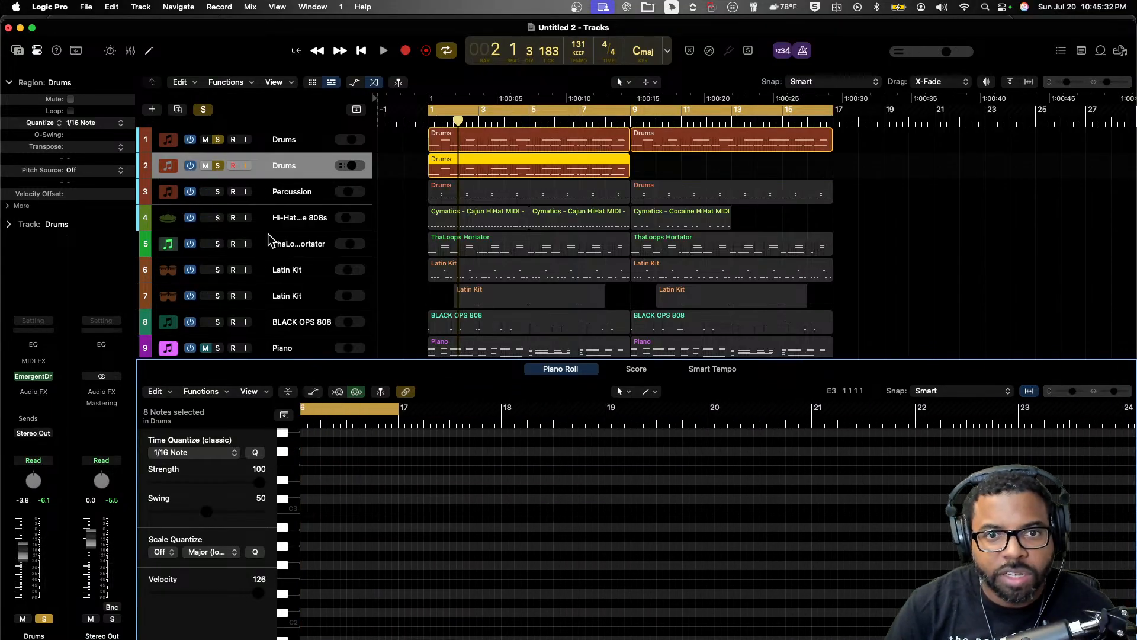
- Unsolo the first Drums track, play the copied pattern with EmergentDrums open, and briefly compare it with the original track
{"action": "left_click", "coordinate": [218, 140]}
{"action": "key", "text": "space"}
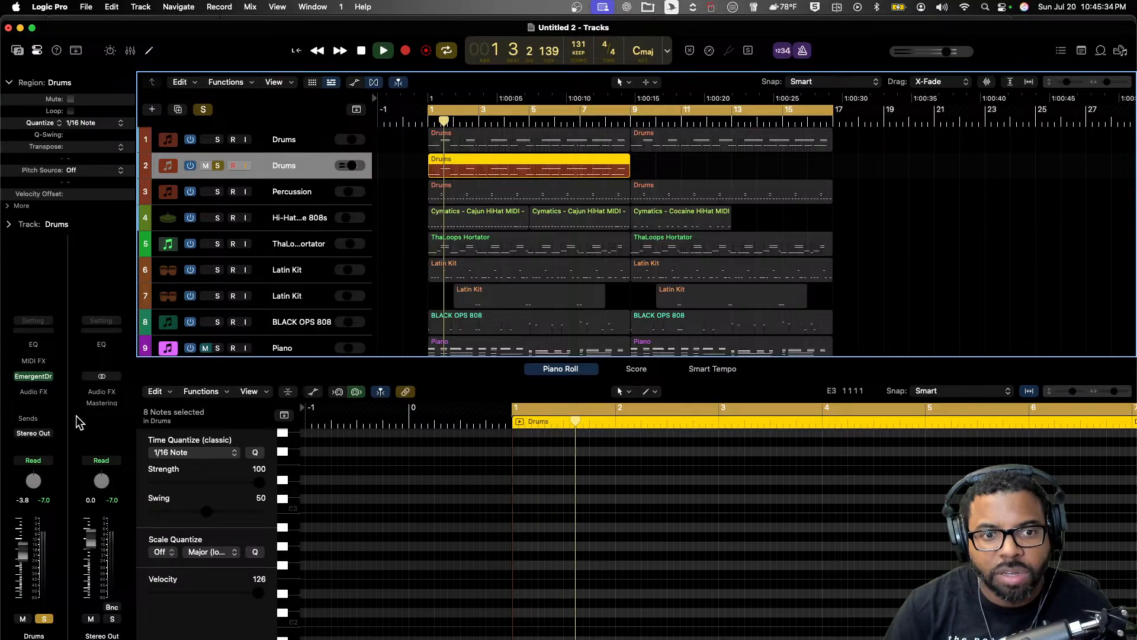
{"action": "left_click", "coordinate": [34, 377]}
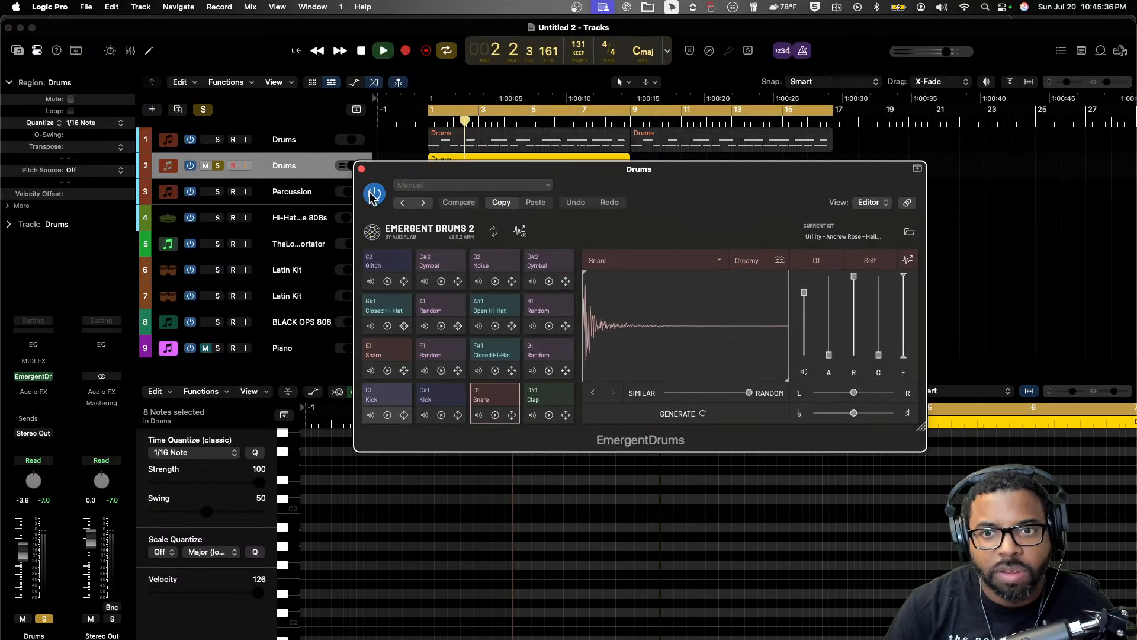
{"action": "left_click", "coordinate": [217, 139]}
{"action": "left_click", "coordinate": [218, 139]}
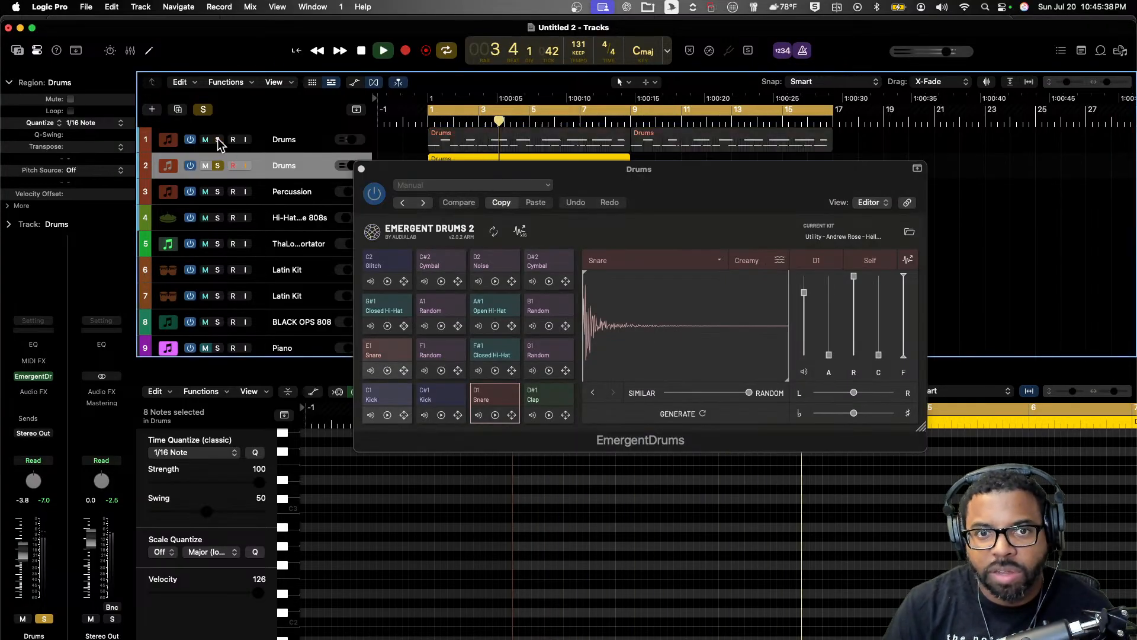
- Generate several replacement kick samples for the C1 pad while the pattern plays
{"action": "left_click", "coordinate": [396, 399]}
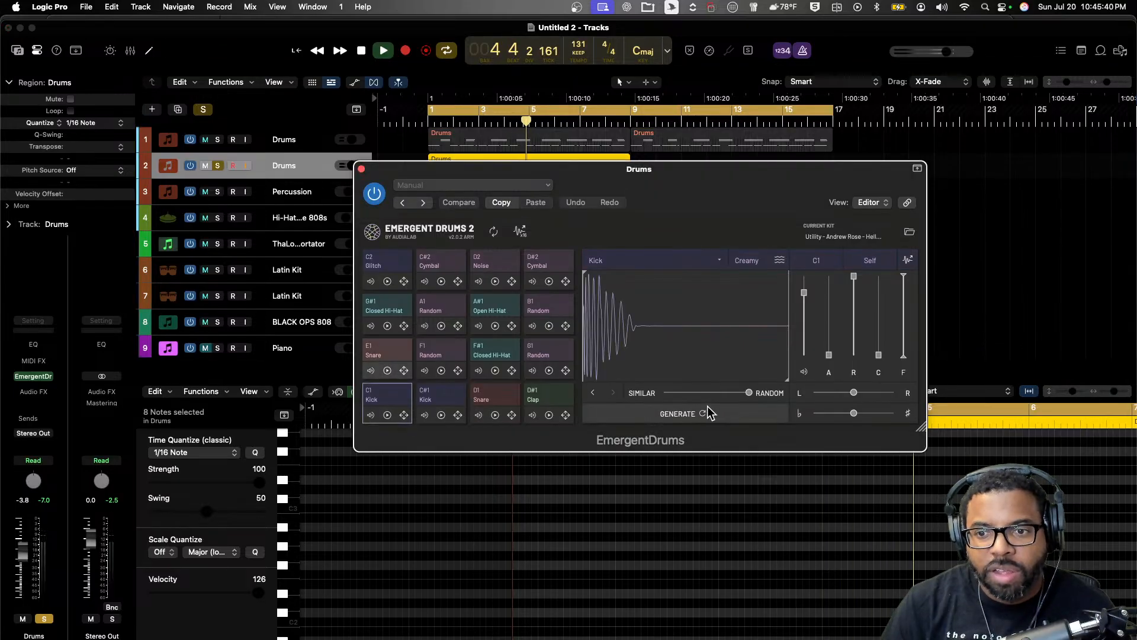
{"action": "left_click", "coordinate": [703, 411]}
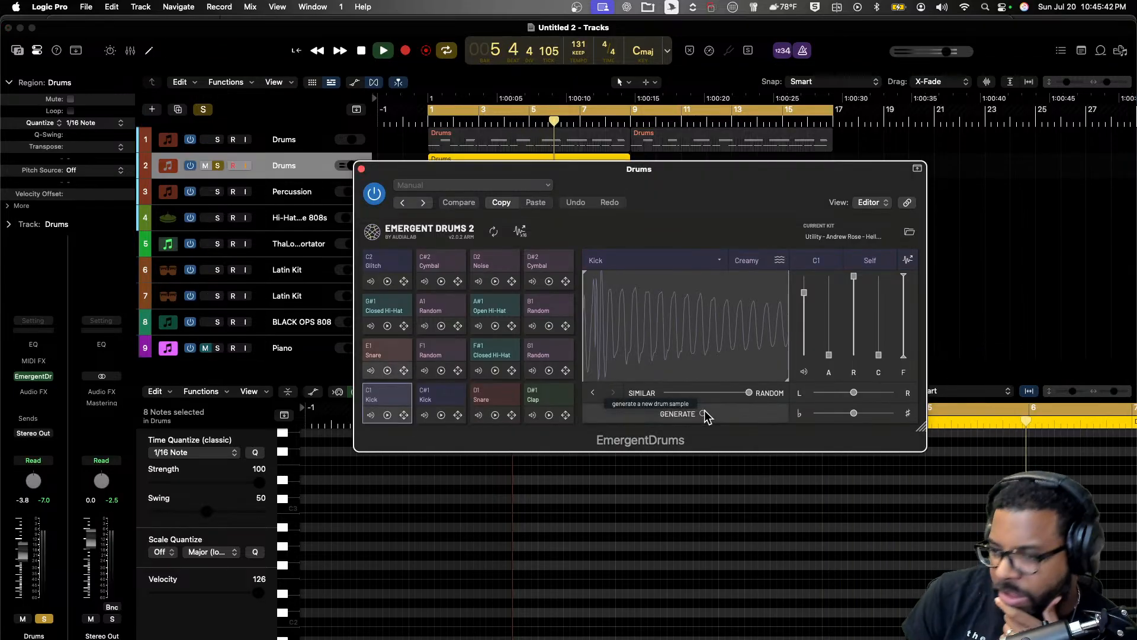
{"action": "left_click", "coordinate": [704, 414]}
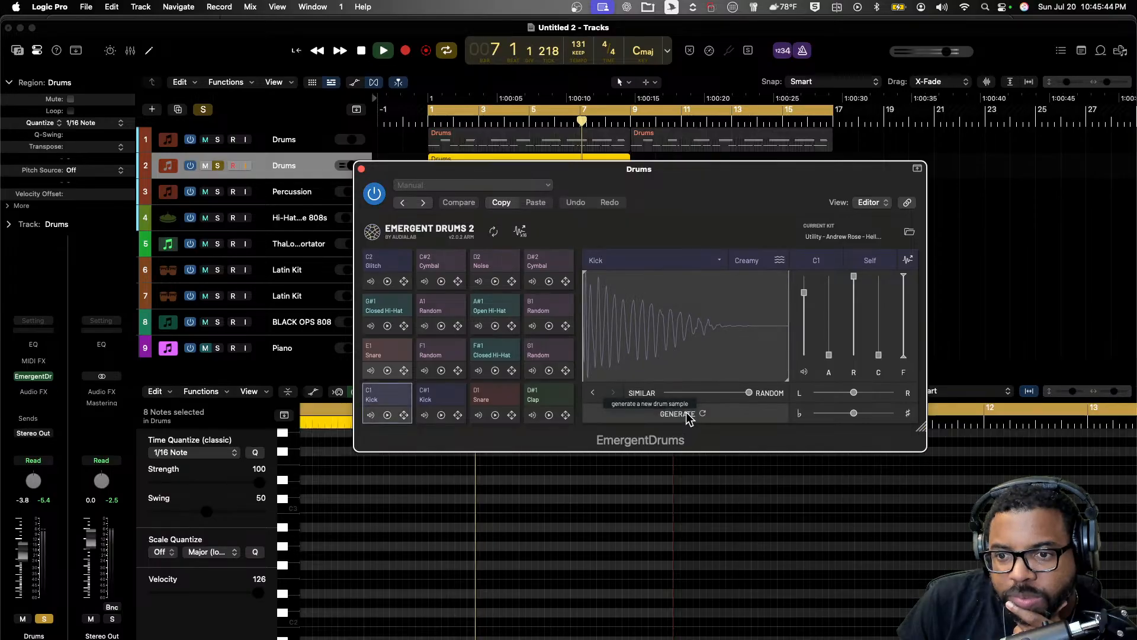
{"action": "left_click", "coordinate": [686, 414]}
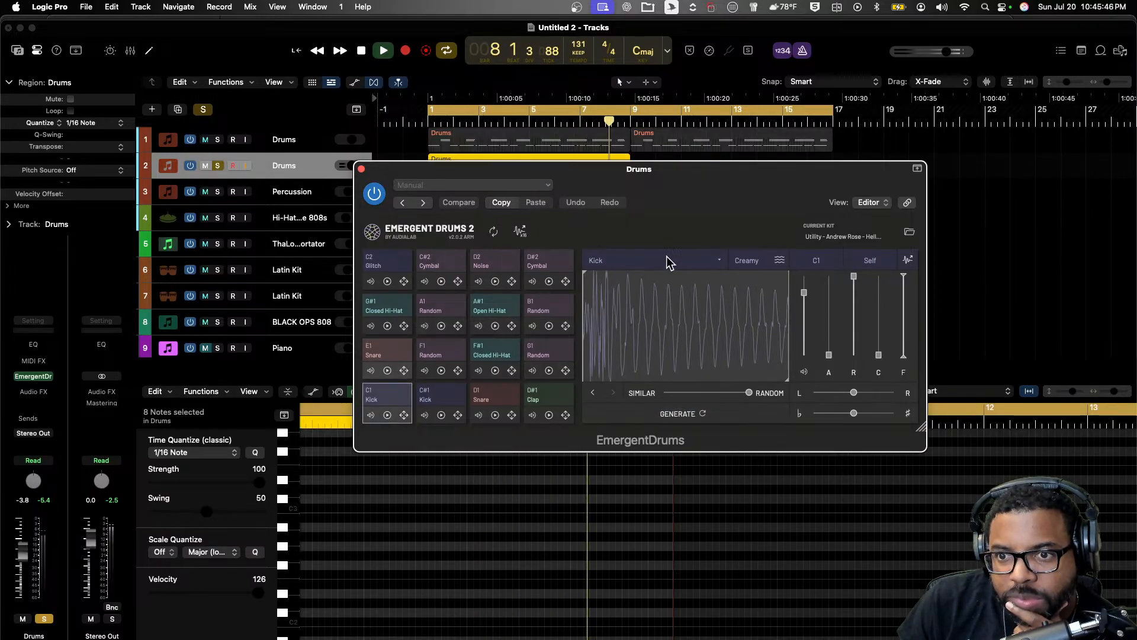
- Move the plug-in window clear of the Piano Roll and repeat the track 2 Drums region from bar 9
{"action": "left_click_drag", "start_coordinate": [621, 177], "coordinate": [610, 143]}
{"action": "key", "text": "super+r"}
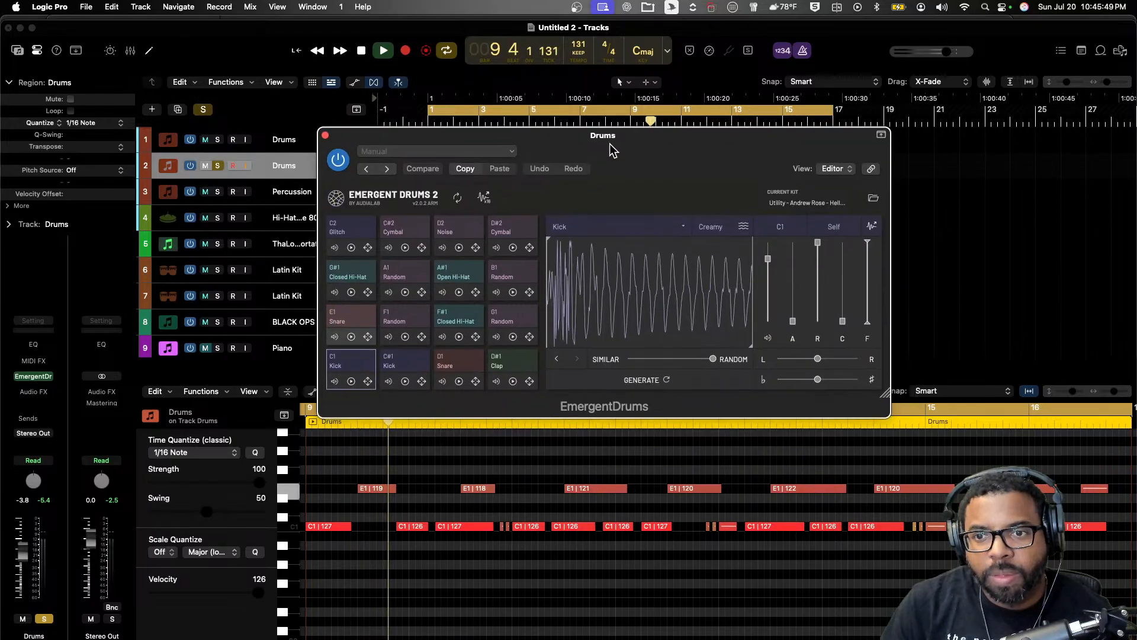
- Generate another C1 kick and trim its sample end to cut the tail, checking it layered with the first Drums track
{"action": "left_click", "coordinate": [648, 382]}
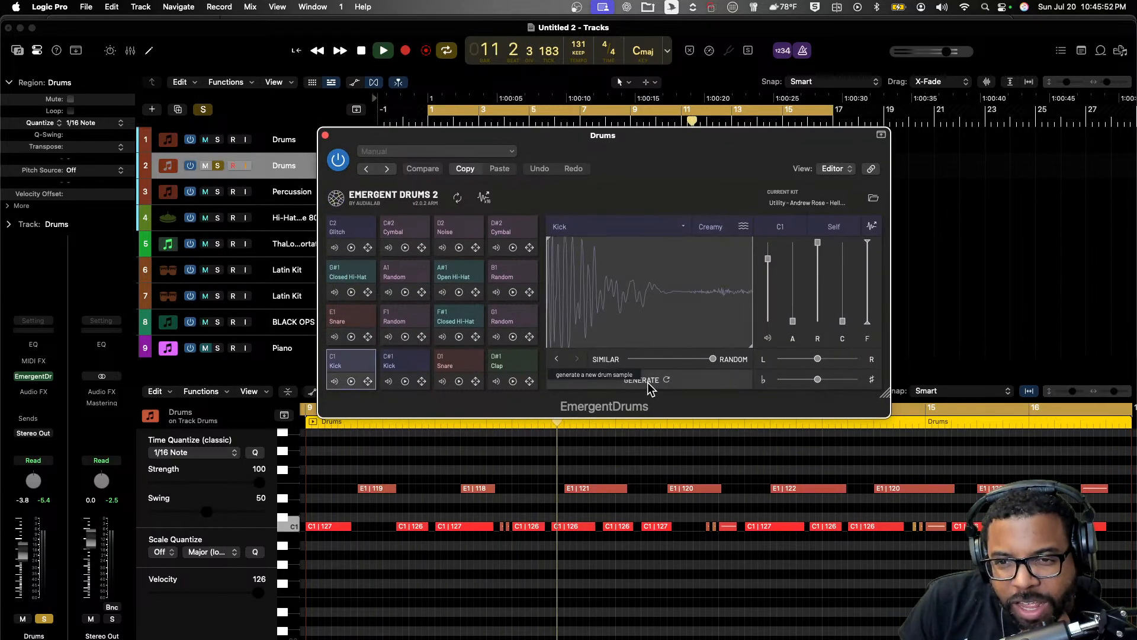
{"action": "left_click", "coordinate": [218, 139]}
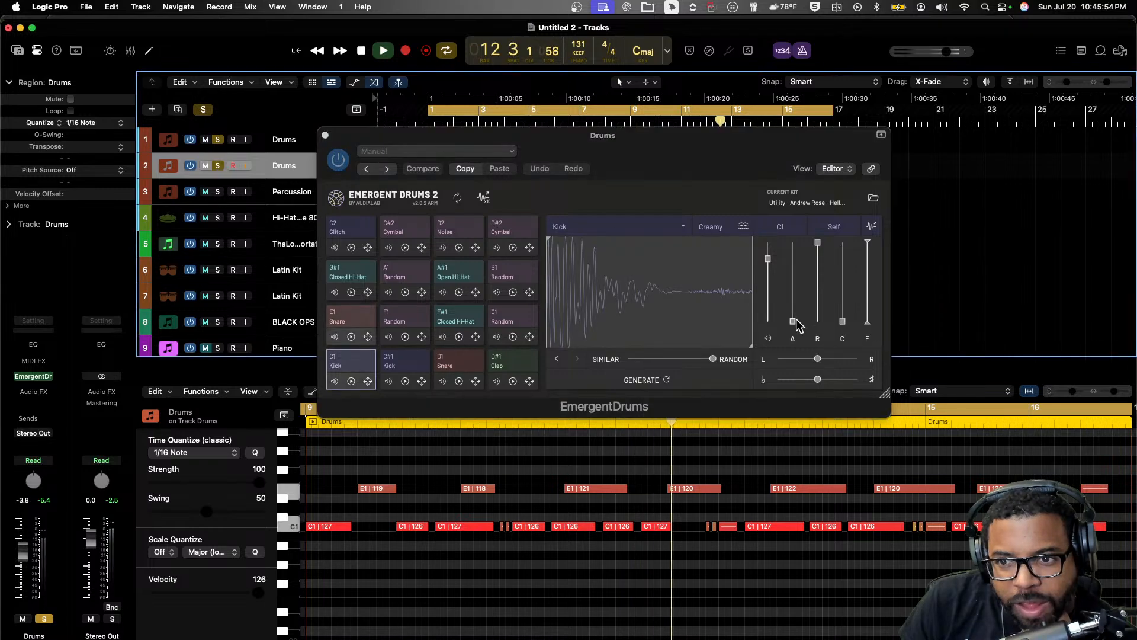
{"action": "left_click_drag", "start_coordinate": [750, 342], "coordinate": [669, 341]}
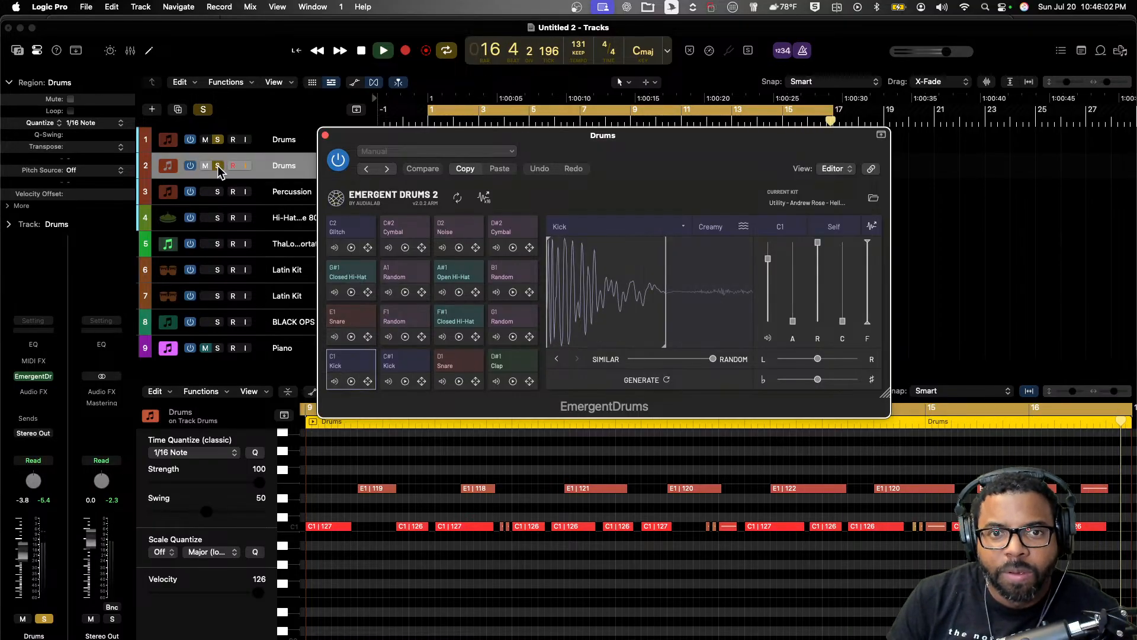
{"action": "left_click", "coordinate": [217, 141]}
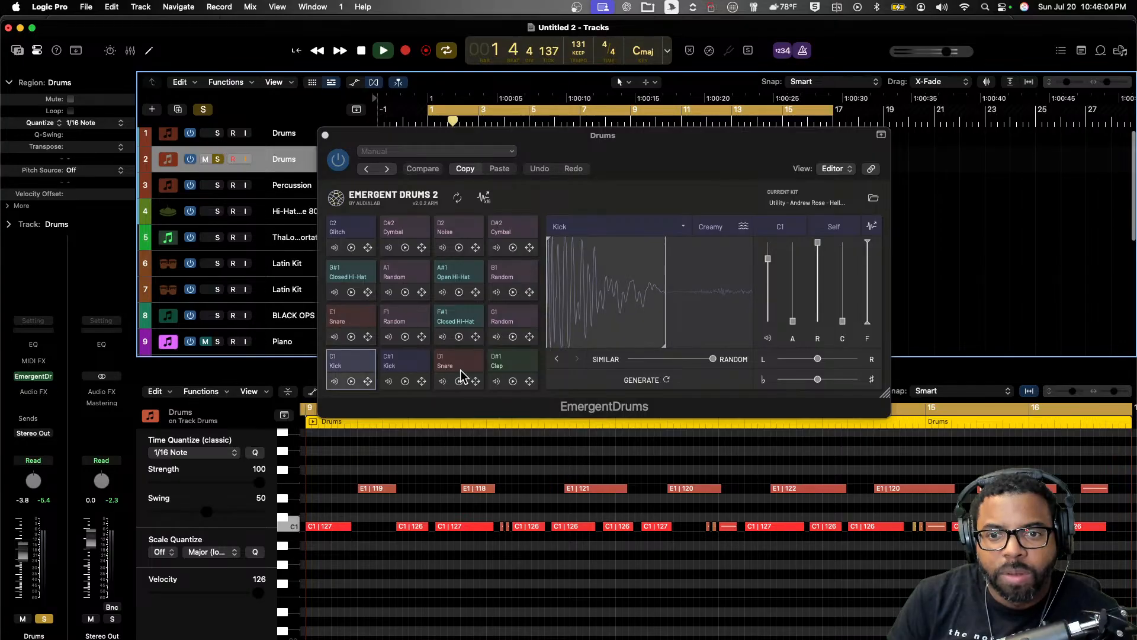
- Select the D#1 clap pad and generate new clap samples for it
{"action": "left_click", "coordinate": [500, 362]}
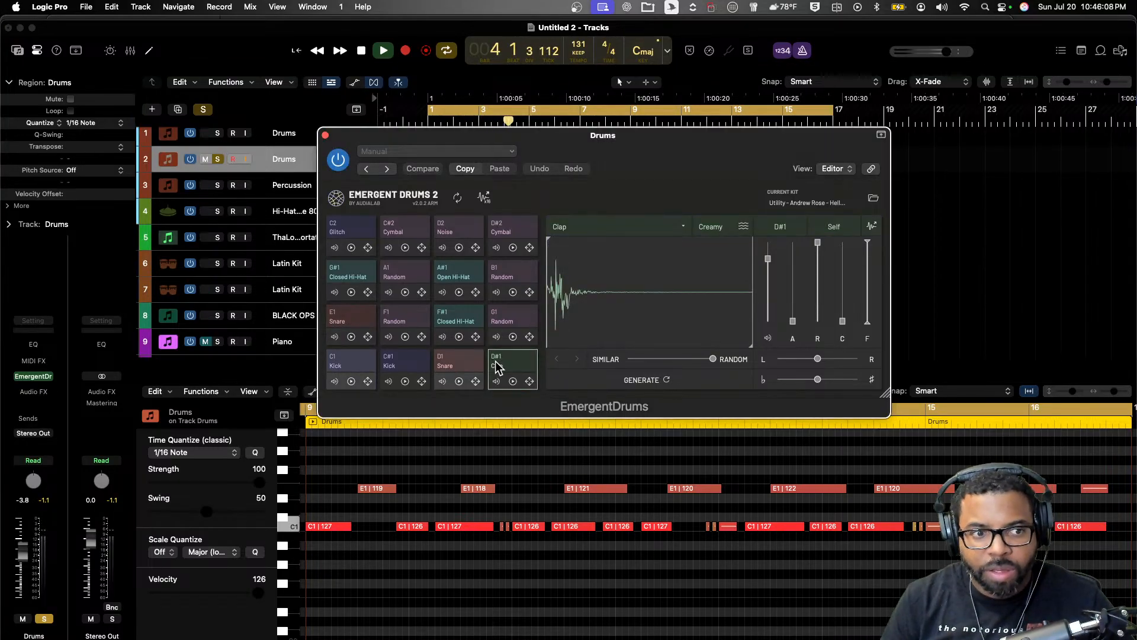
{"action": "left_click", "coordinate": [642, 381]}
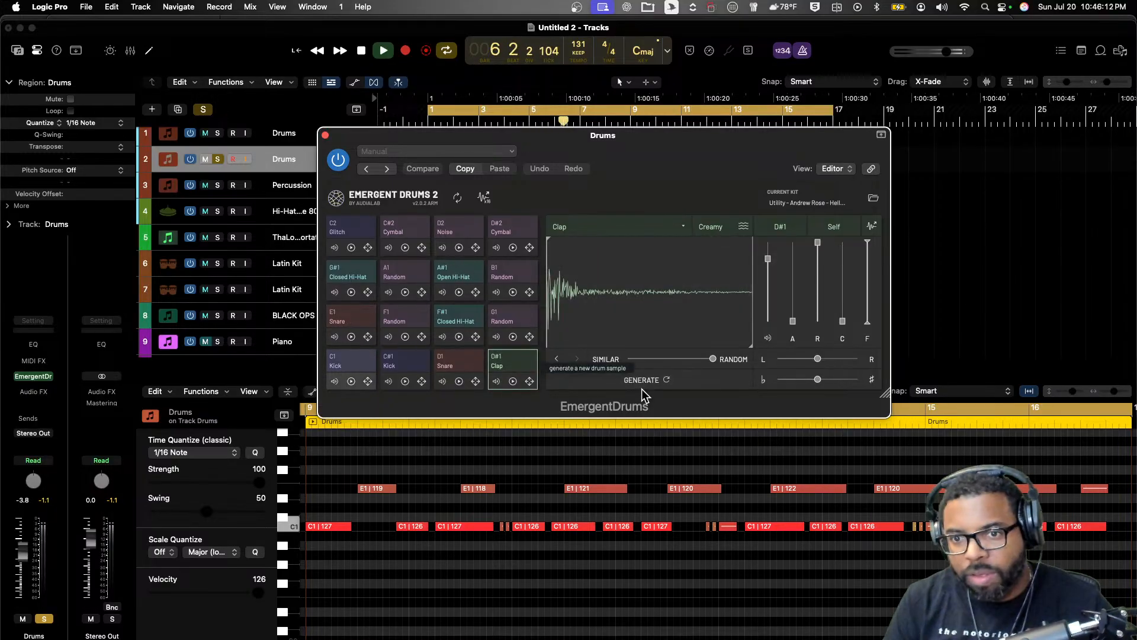
{"action": "left_click", "coordinate": [638, 380]}
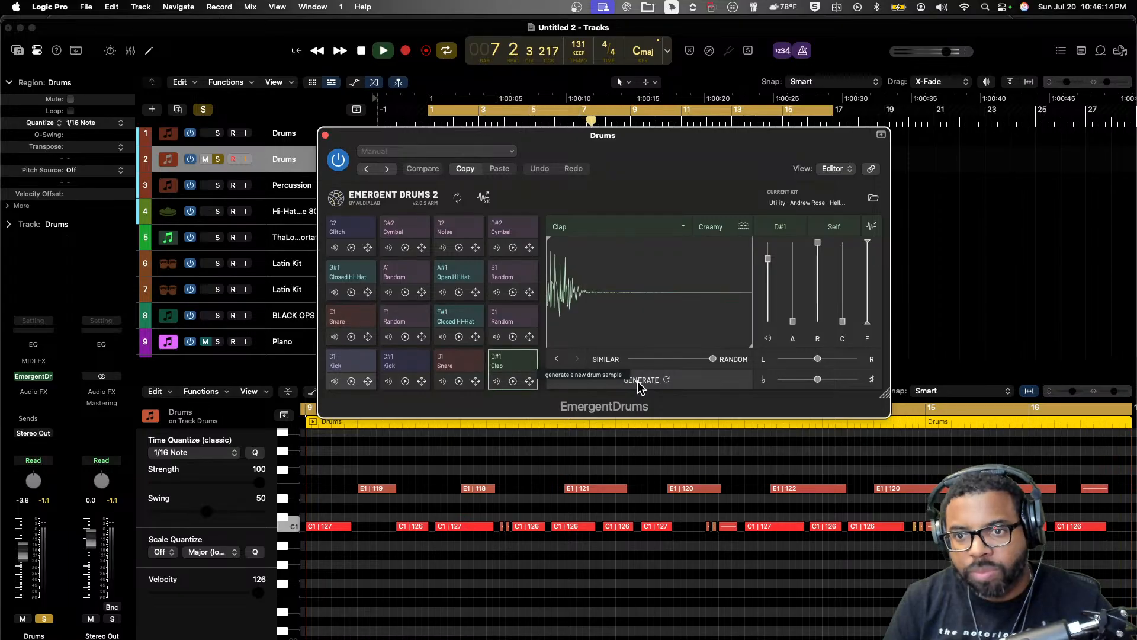
- Overdub D#1 clap hits into the track 2 Drums pattern from bar 9, then turn off the track's record-arm and solo
{"action": "left_click", "coordinate": [325, 135]}
{"action": "key", "text": "r"}
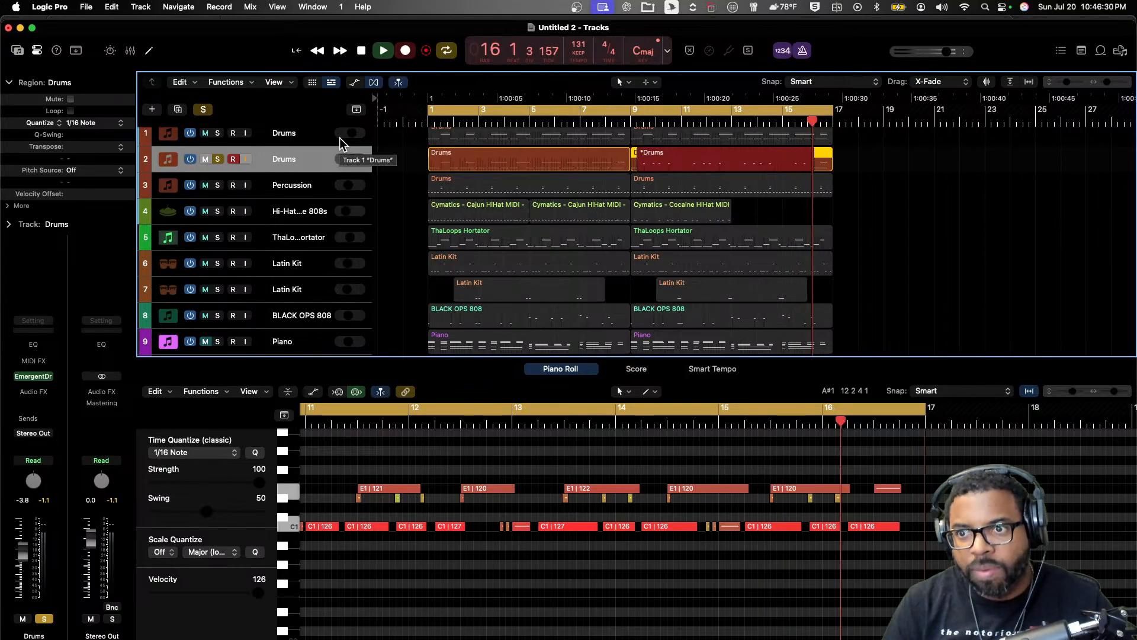
{"action": "left_click", "coordinate": [232, 159]}
{"action": "left_click", "coordinate": [218, 160]}
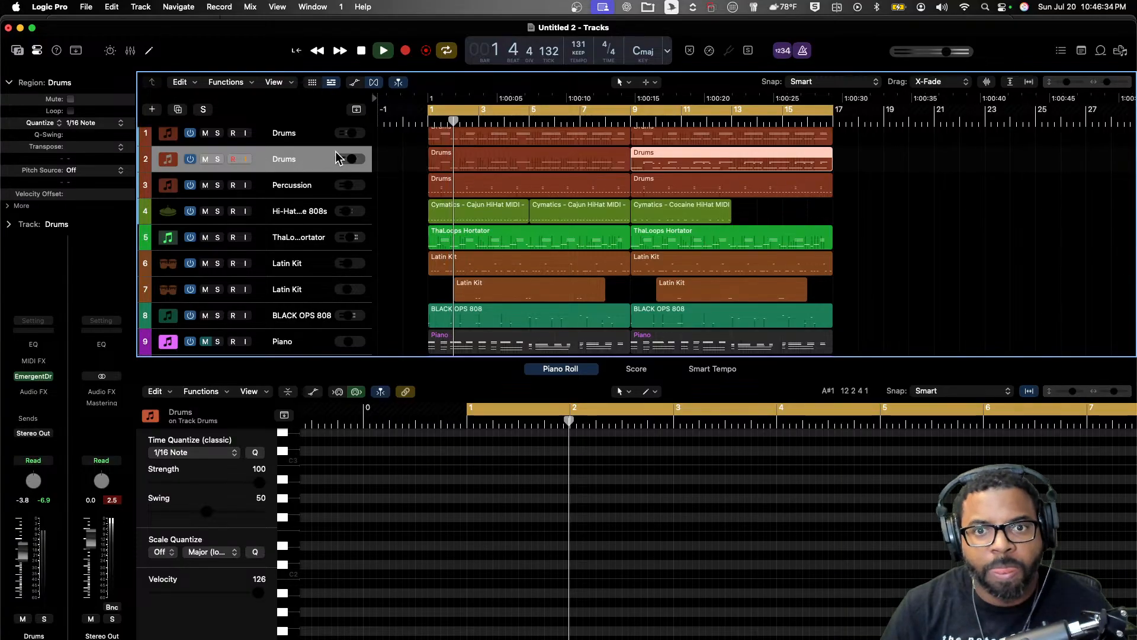
- Repeat the Cymatics Cocaine HiHat MIDI region on track 4 so it also fills bars 13 to 16
{"action": "scroll", "coordinate": [400, 148], "scroll_direction": "up", "scroll_amount": 2}
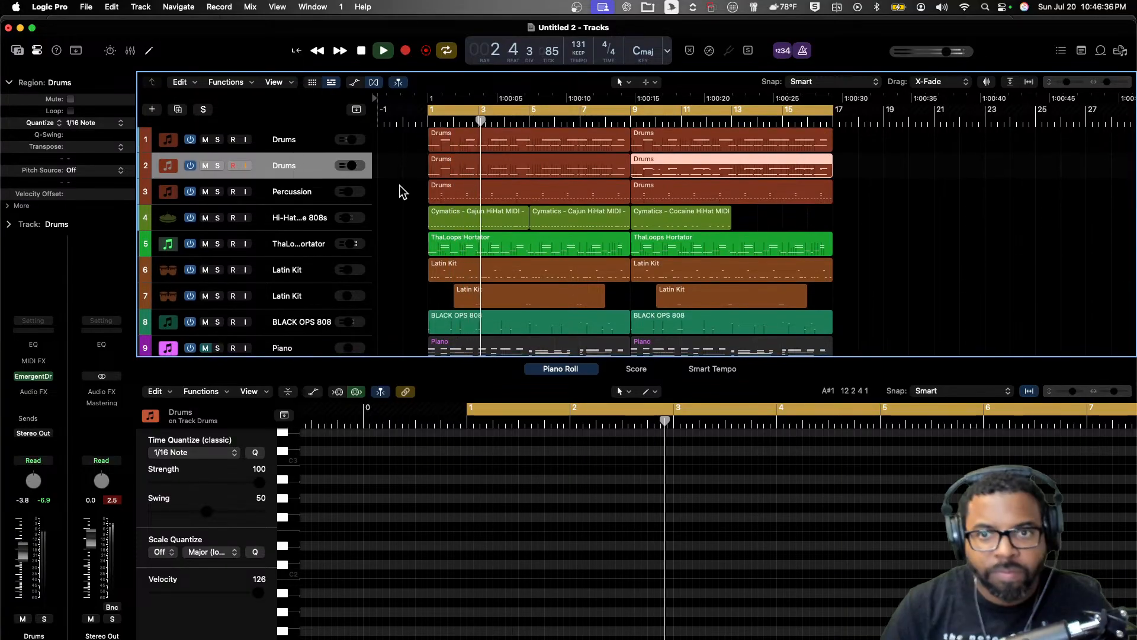
{"action": "key", "text": "e"}
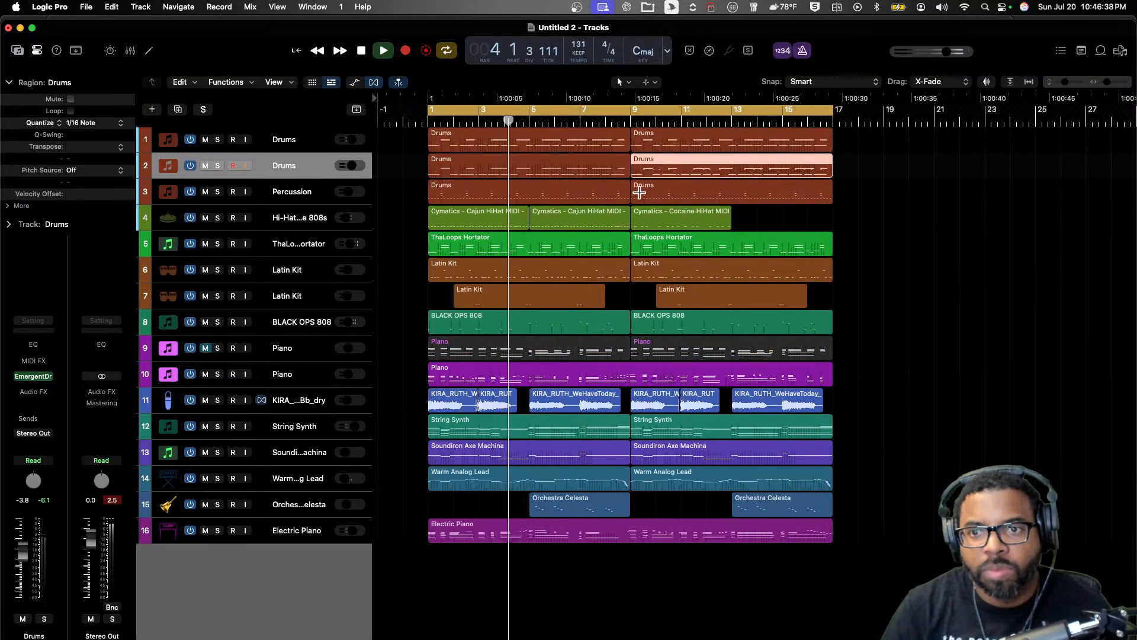
{"action": "left_click", "coordinate": [662, 213]}
{"action": "key", "text": "super+r"}
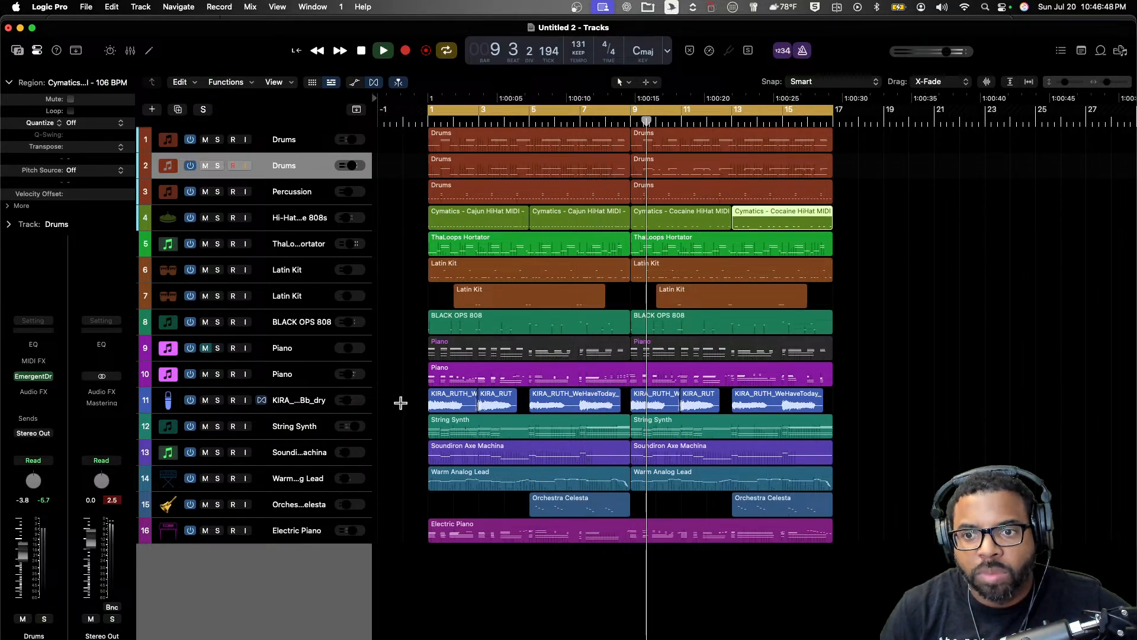
- Apply region quantization to the track 2 Drums region that starts at bar 9
{"action": "left_click", "coordinate": [674, 158]}
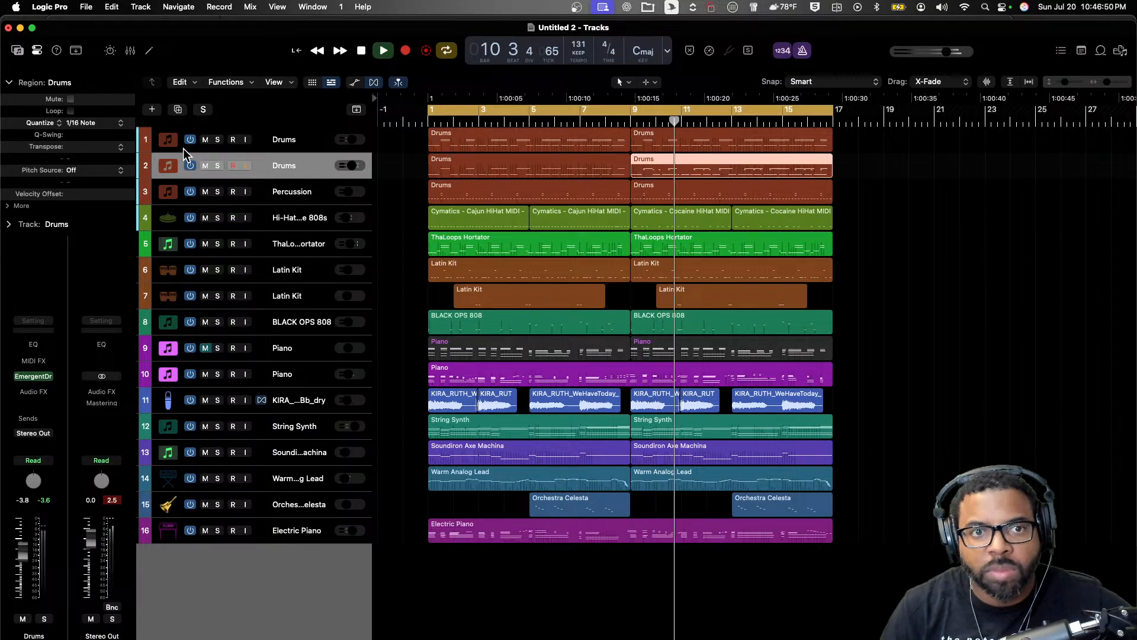
{"action": "left_click", "coordinate": [102, 124]}
{"action": "left_click", "coordinate": [102, 125]}
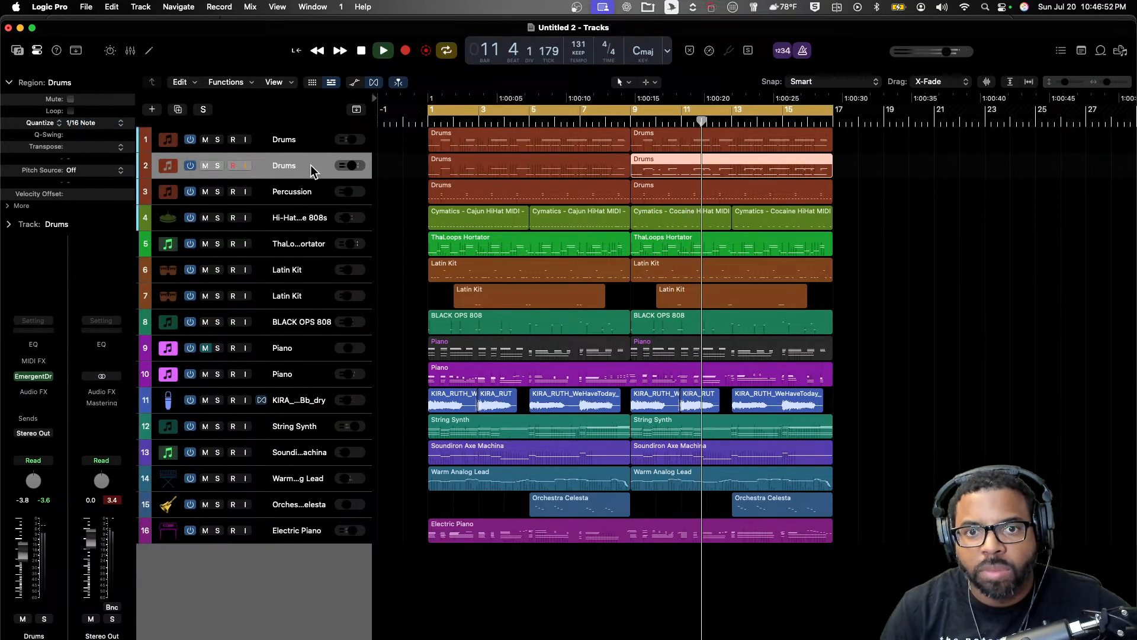
- Lower the track 2 Drums volume to -8.0 dB and turn down the Warm Analog Lead track
{"action": "left_click_drag", "start_coordinate": [351, 166], "coordinate": [348, 166]}
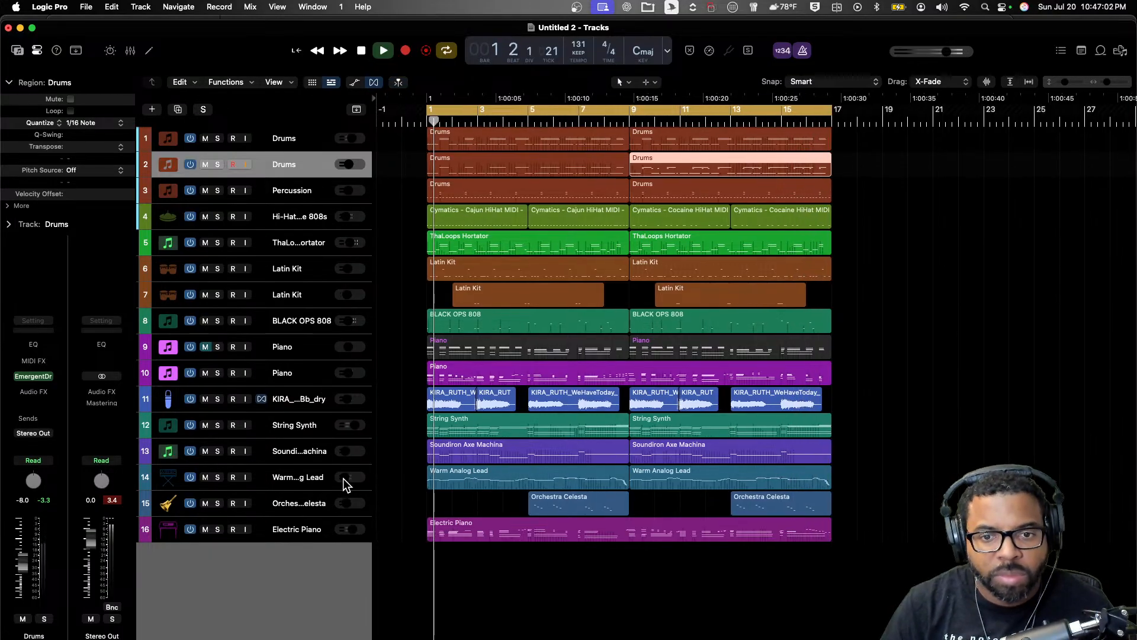
{"action": "left_click_drag", "start_coordinate": [343, 478], "coordinate": [338, 478]}
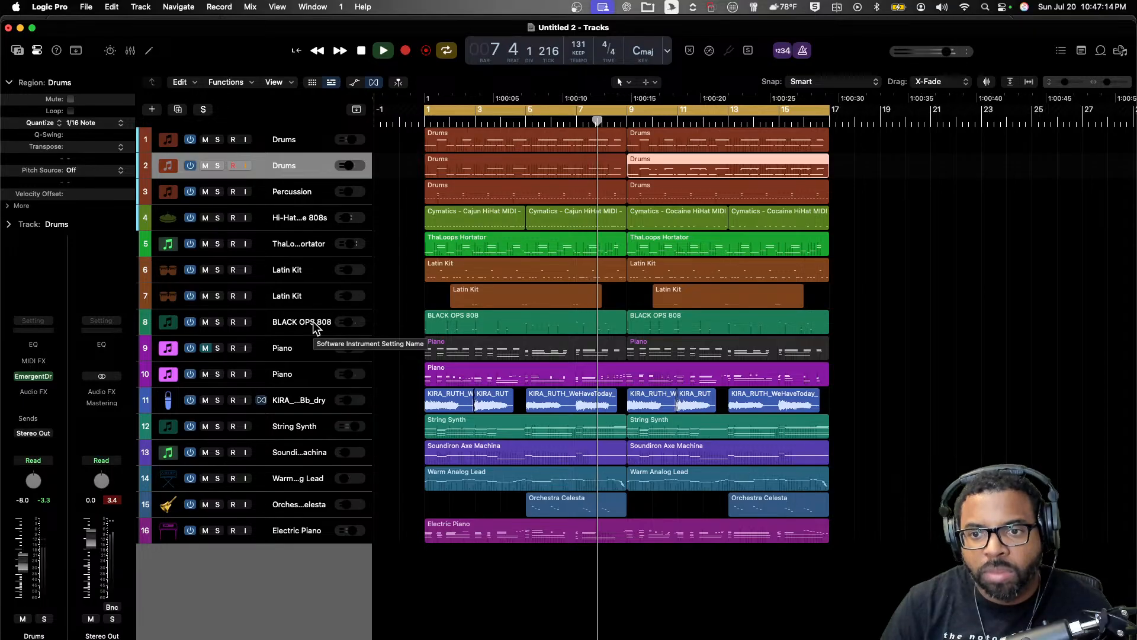
- Mute the BLACK OPS 808 track, tracks 1 to 5 with the drums and hi-hats, and both Latin Kit tracks
{"action": "left_click", "coordinate": [211, 328]}
{"action": "left_click", "coordinate": [206, 323]}
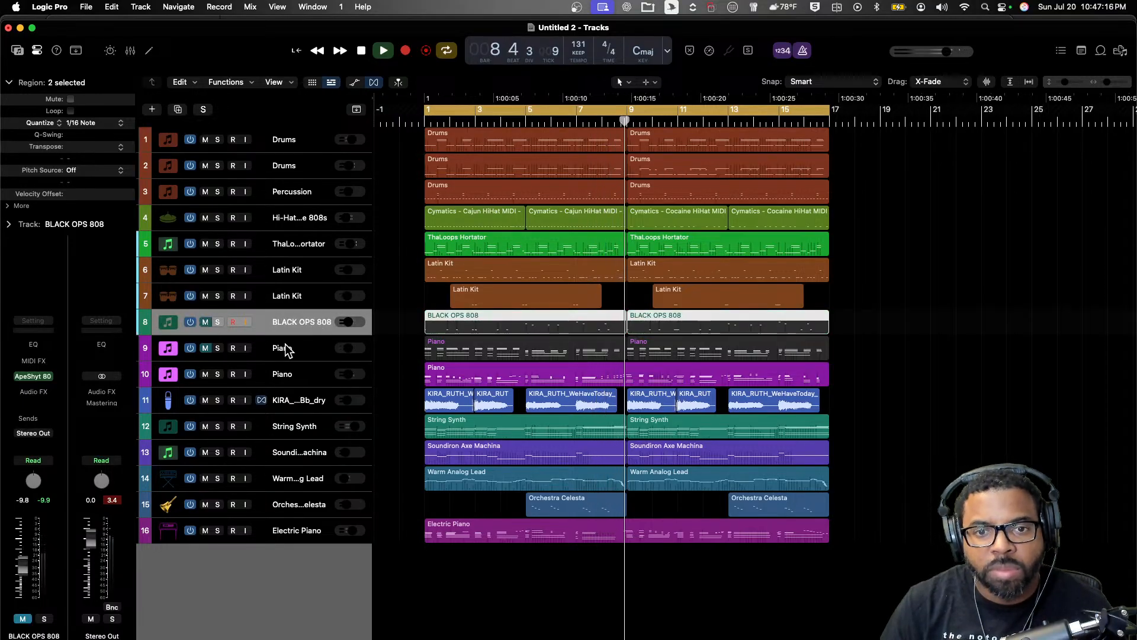
{"action": "left_click", "coordinate": [291, 138]}
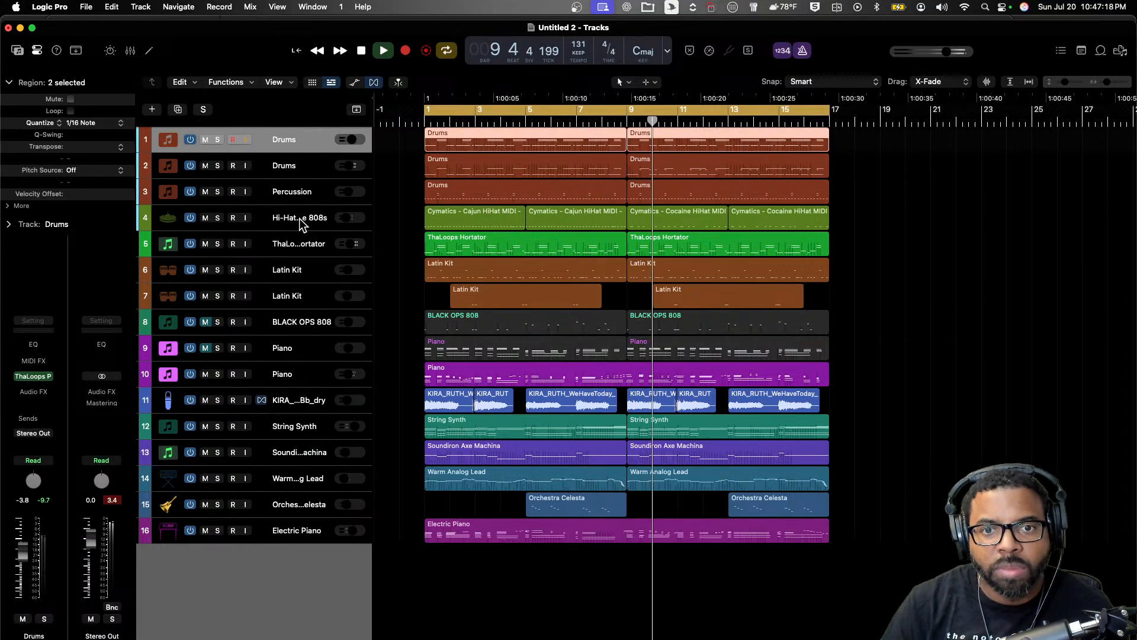
{"action": "left_click", "coordinate": [296, 244], "text": "shift"}
{"action": "left_click", "coordinate": [206, 243]}
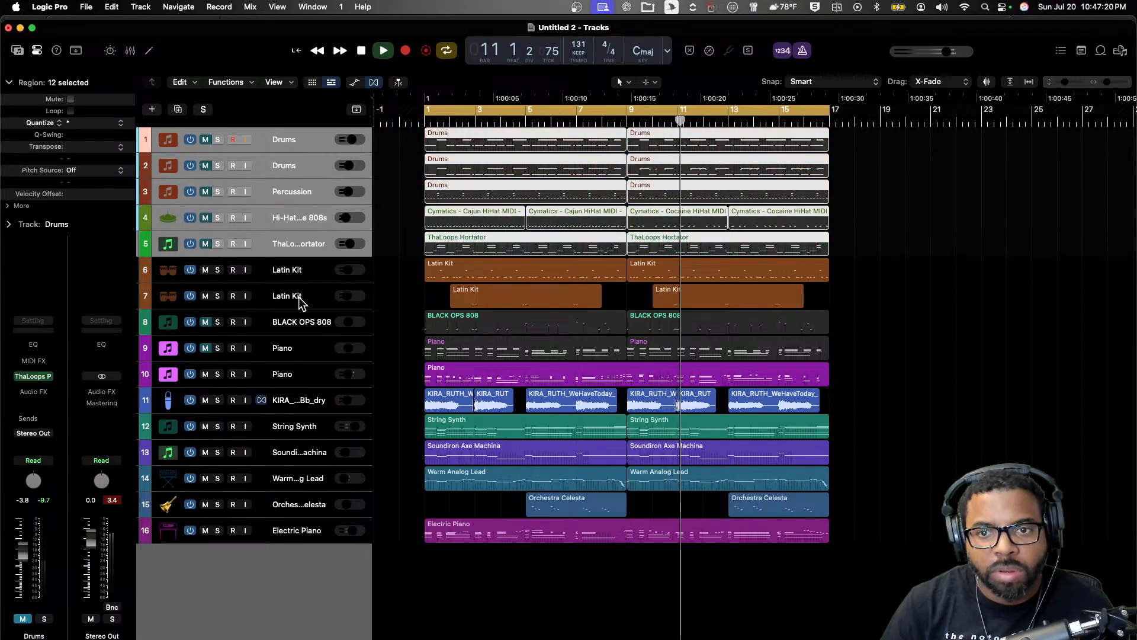
{"action": "left_click", "coordinate": [277, 271]}
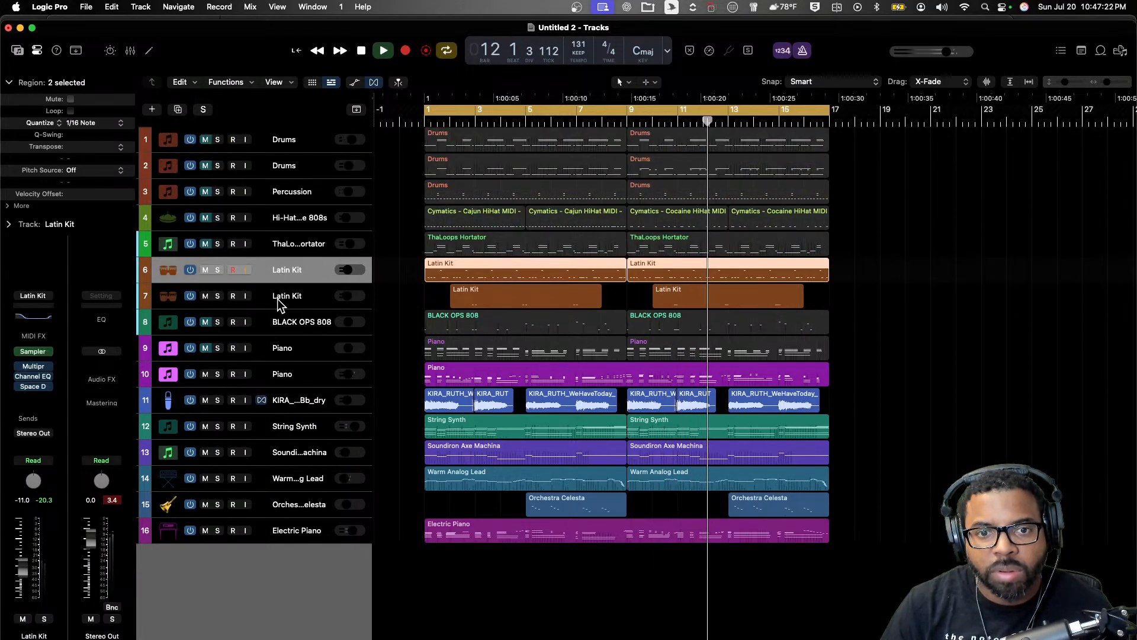
{"action": "left_click", "coordinate": [278, 298], "text": "shift"}
{"action": "left_click", "coordinate": [205, 296]}
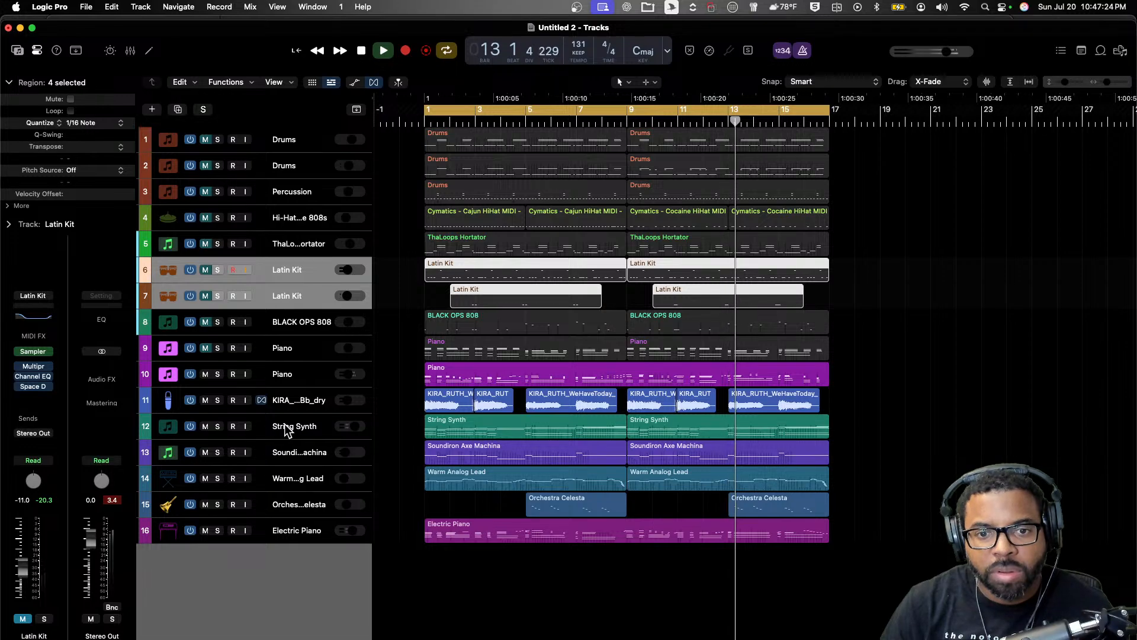
- Mute the String Synth, Soundiron Axe Machina and Warm Analog Lead tracks and stop playback
{"action": "left_click", "coordinate": [205, 426]}
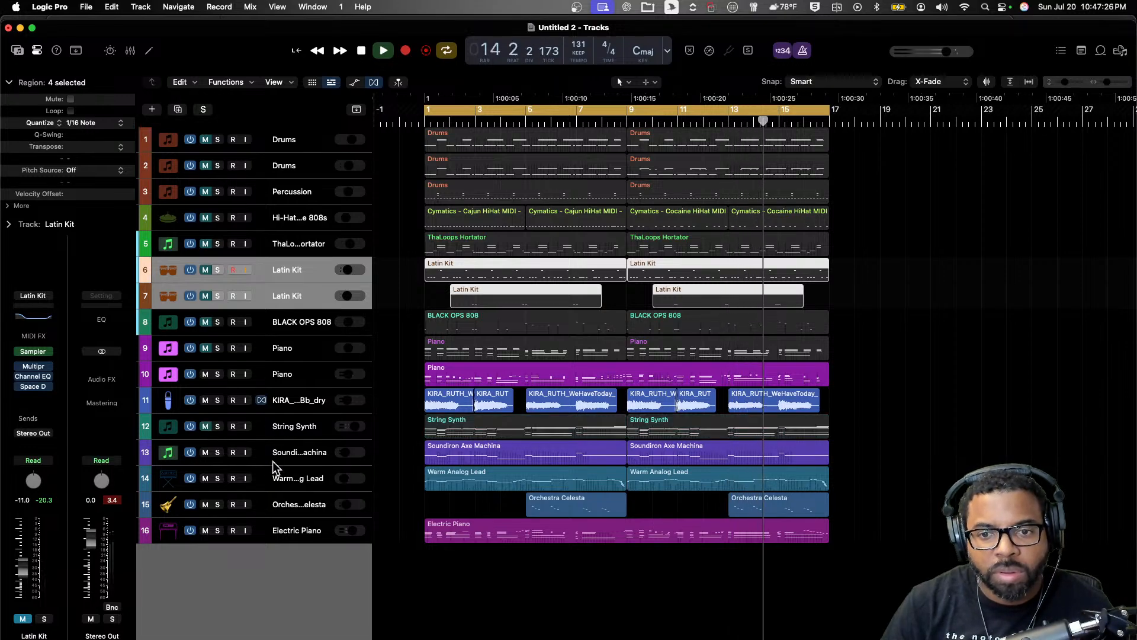
{"action": "left_click", "coordinate": [204, 452]}
{"action": "left_click", "coordinate": [205, 478]}
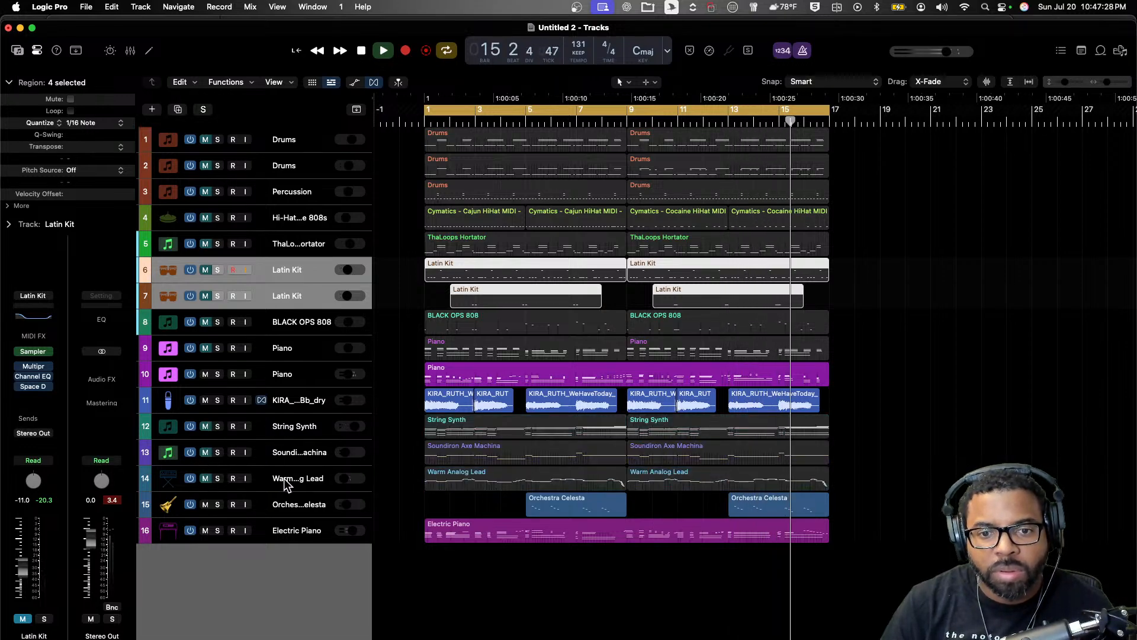
{"action": "key", "text": "space"}
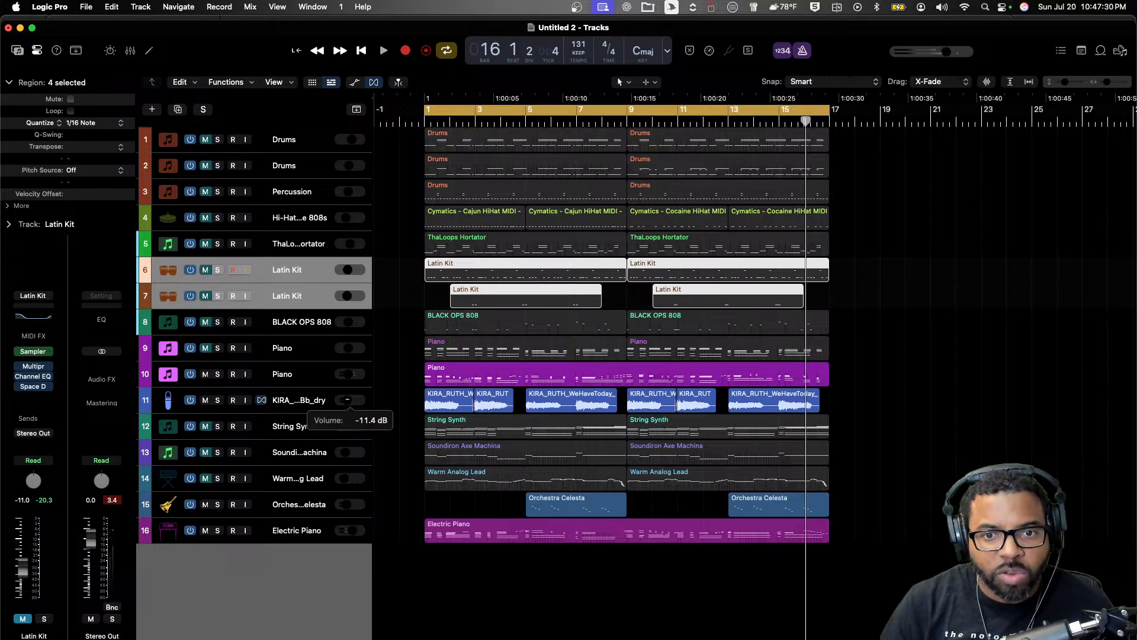
- Add a software instrument track below the track 11 vocal and load Xpand!2 in stereo on it
{"action": "left_click", "coordinate": [303, 403]}
{"action": "key", "text": "alt+super+s"}
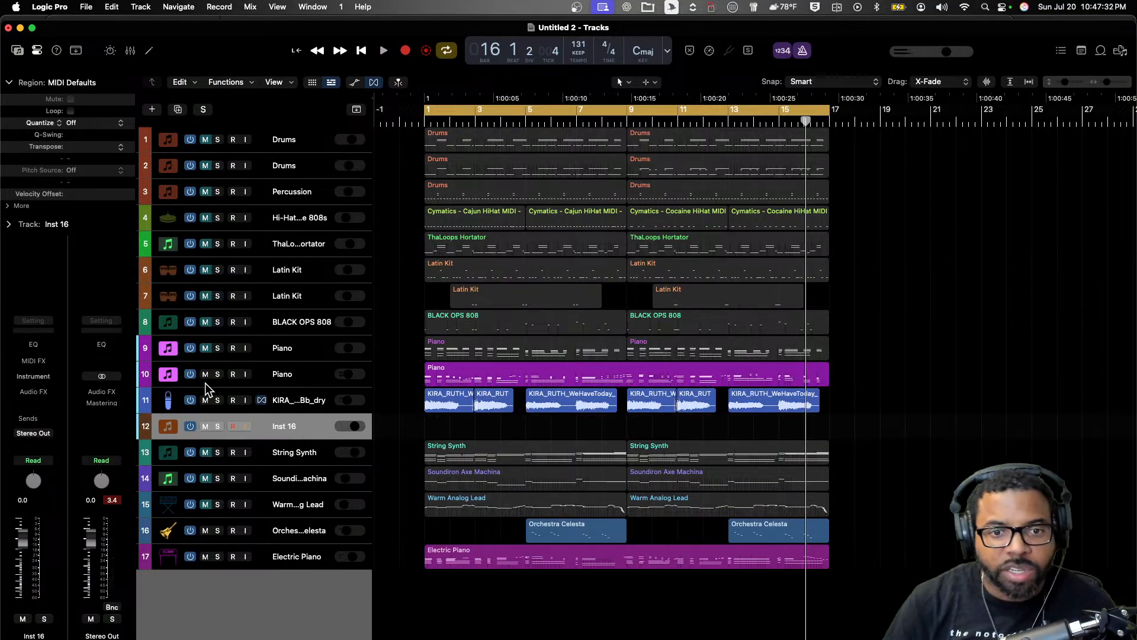
{"action": "left_click", "coordinate": [36, 376]}
{"action": "type", "text": "xpa"}
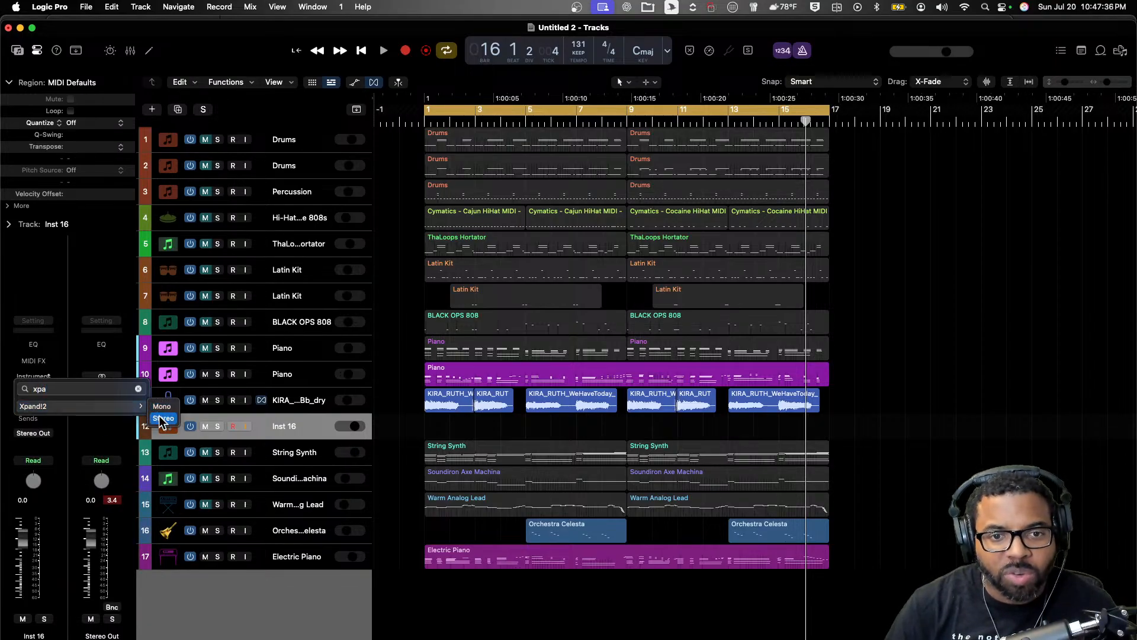
{"action": "left_click", "coordinate": [162, 419]}
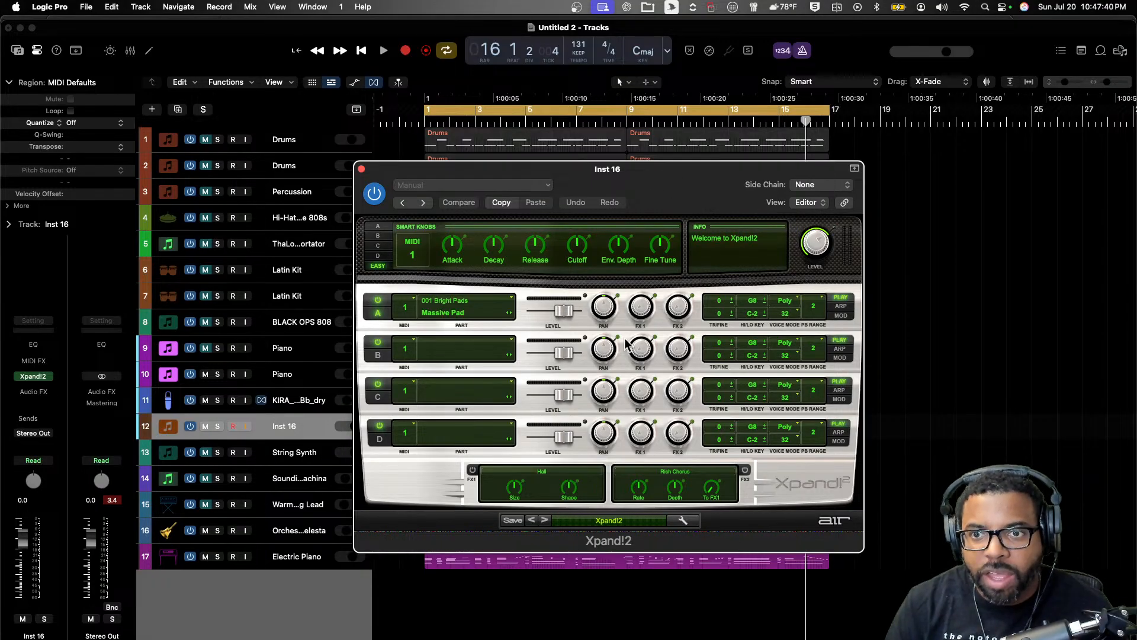
- Load the Da Fingaz Bass Pad user preset in Xpand!2 and close the plug-in window
{"action": "left_click", "coordinate": [627, 518]}
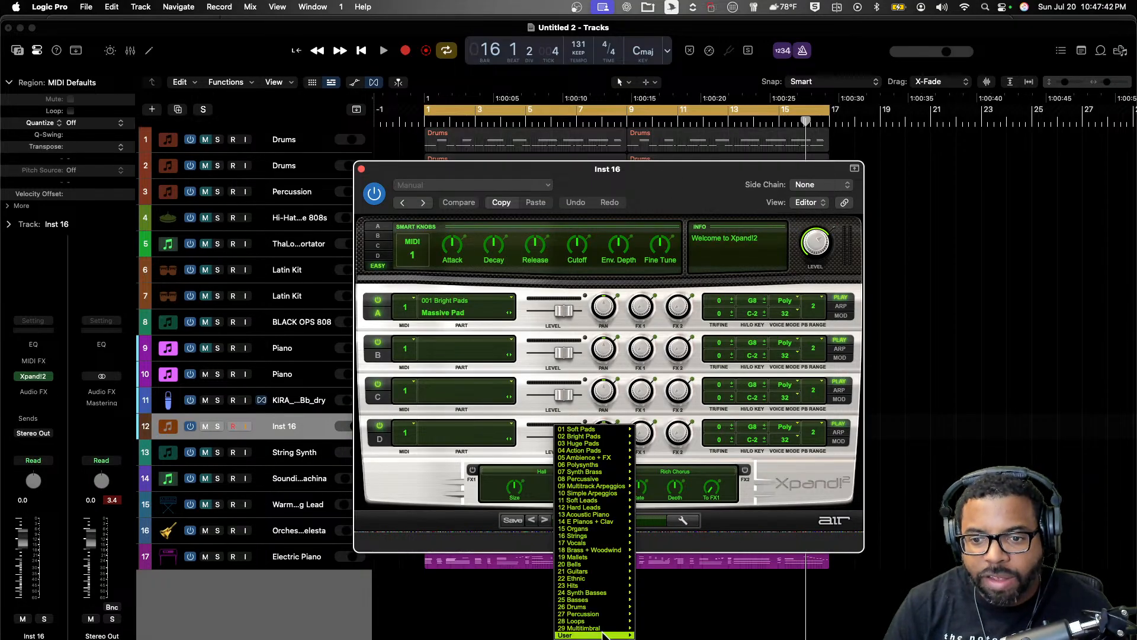
{"action": "mouse_move", "coordinate": [612, 635]}
{"action": "left_click", "coordinate": [696, 592]}
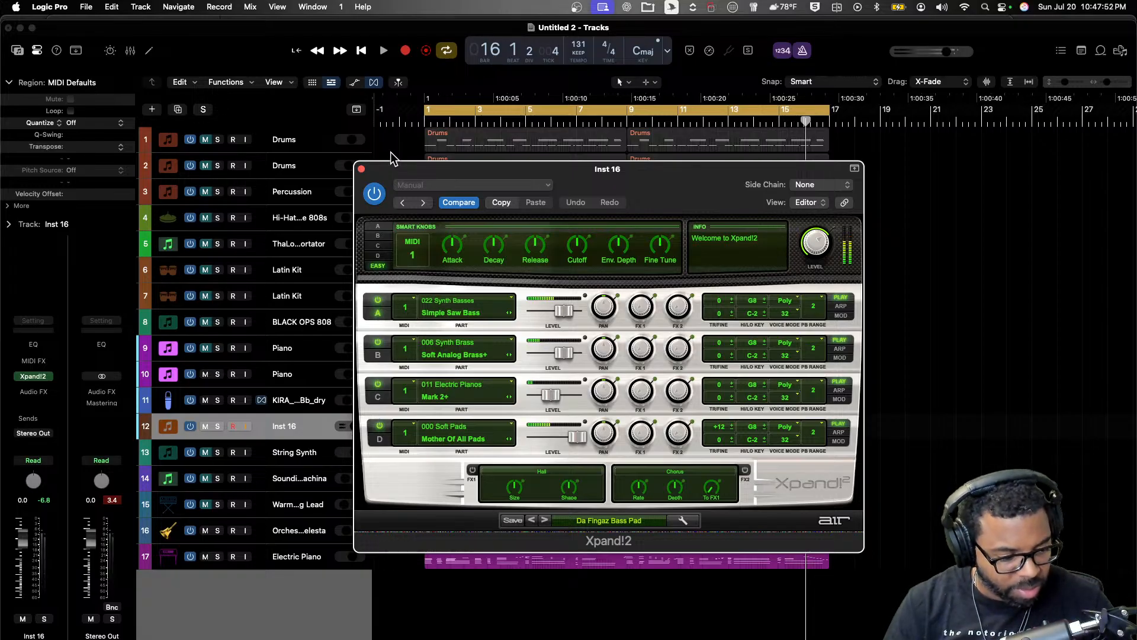
{"action": "left_click", "coordinate": [361, 169]}
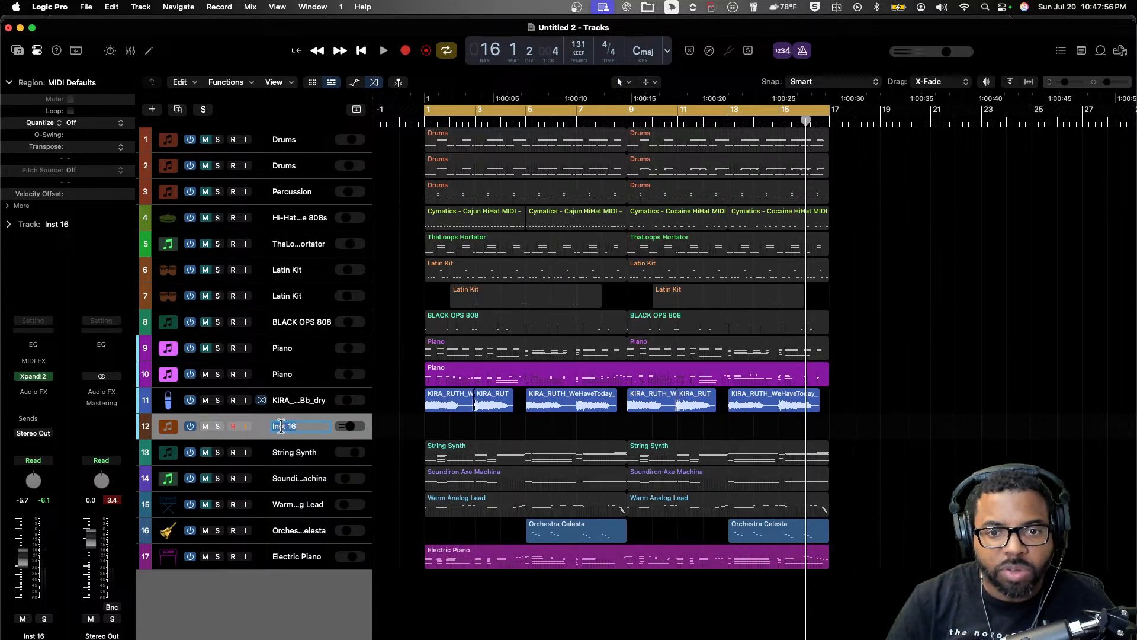
- Name the new track Bass Synth and record a bass line on it over bars 1 to 8
{"action": "key", "text": "Return"}
{"action": "key", "text": "Return"}
{"action": "key", "text": "space"}
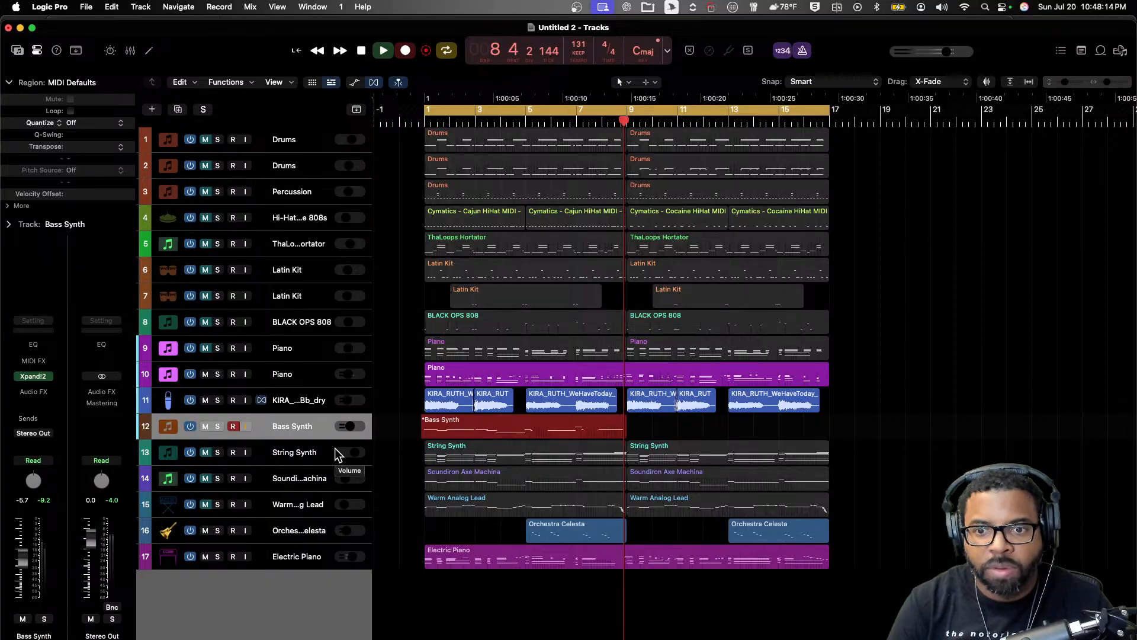
{"action": "key", "text": "space"}
- Reduce the velocity of the long C1 Bass Synth note in bar 5 to 48, replaying the passage to check it
{"action": "key", "text": "space"}
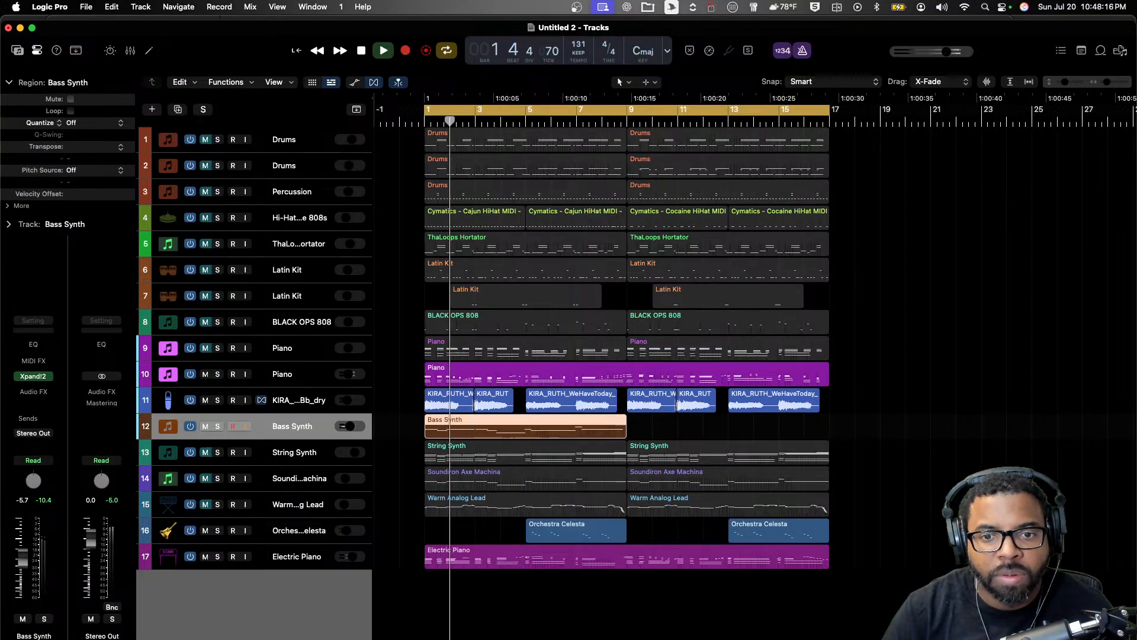
{"action": "key", "text": "p"}
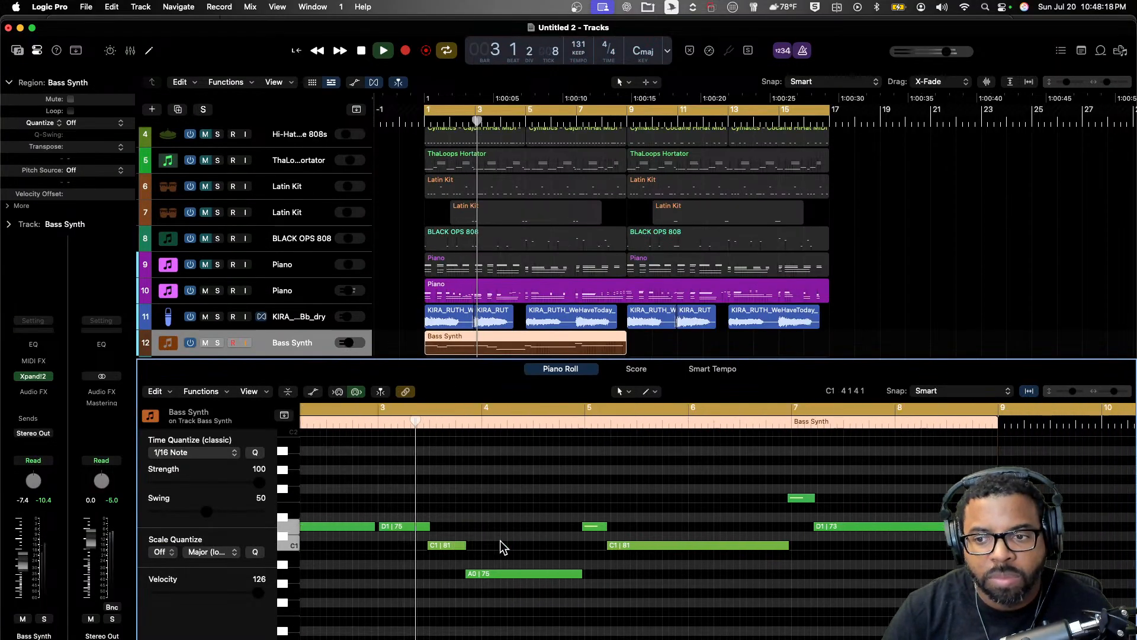
{"action": "left_click", "coordinate": [484, 543]}
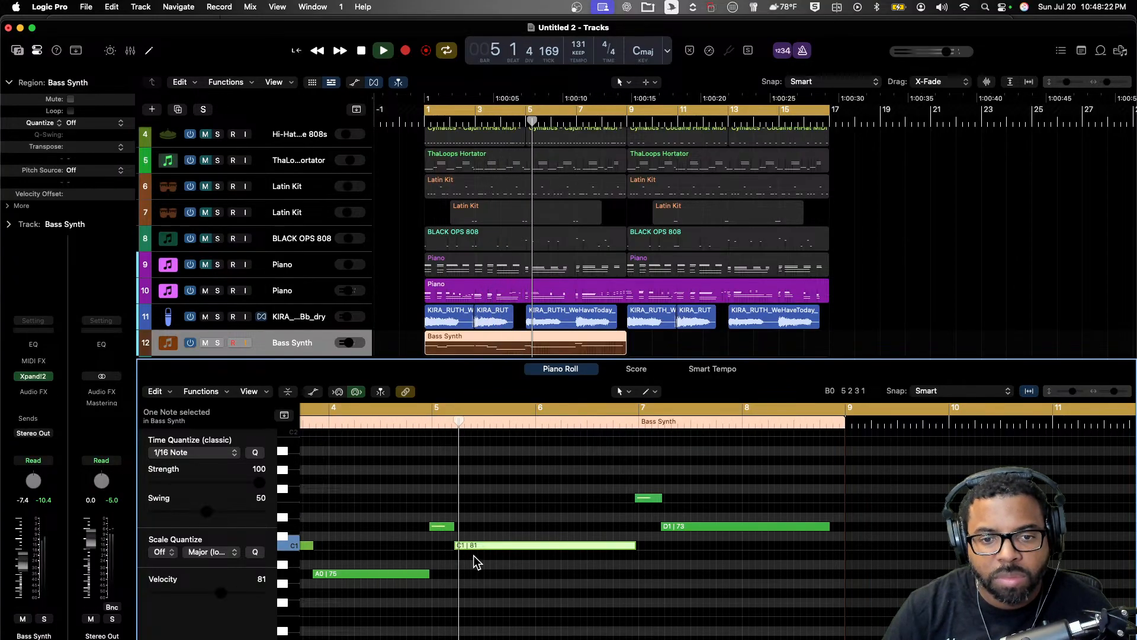
{"action": "left_click_drag", "start_coordinate": [222, 591], "coordinate": [215, 593]}
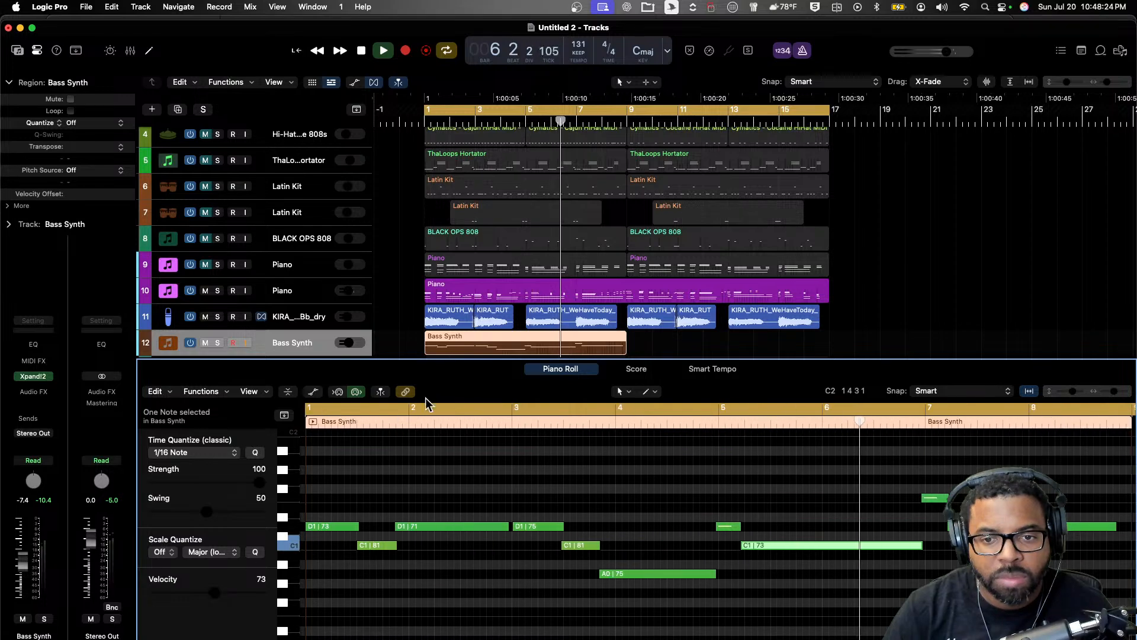
{"action": "left_click", "coordinate": [713, 423]}
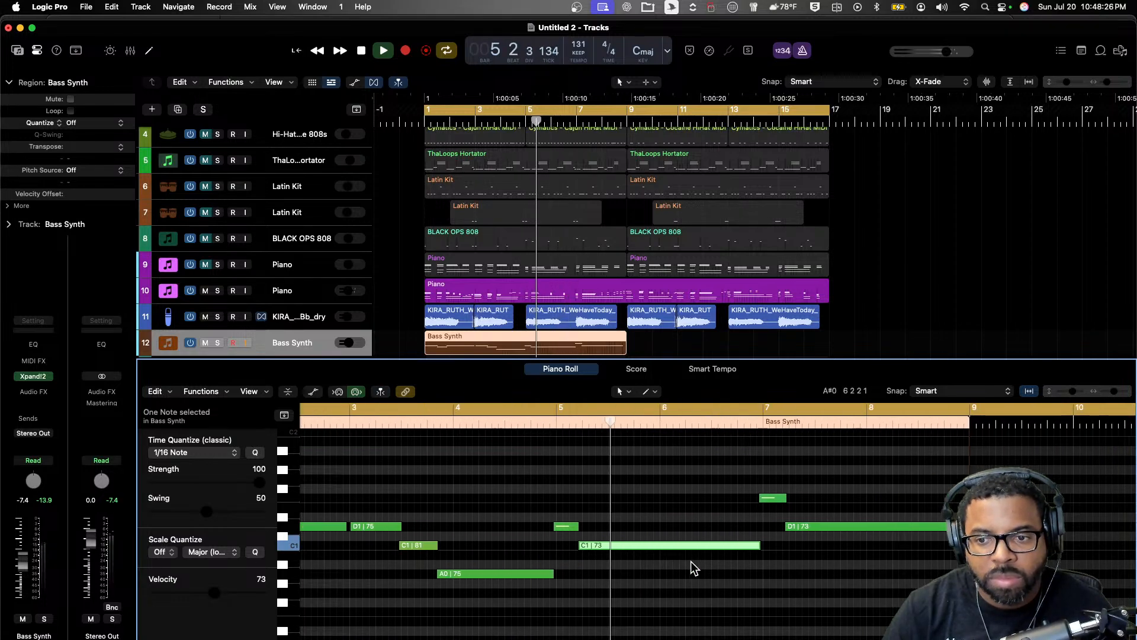
{"action": "left_click_drag", "start_coordinate": [208, 591], "coordinate": [204, 593]}
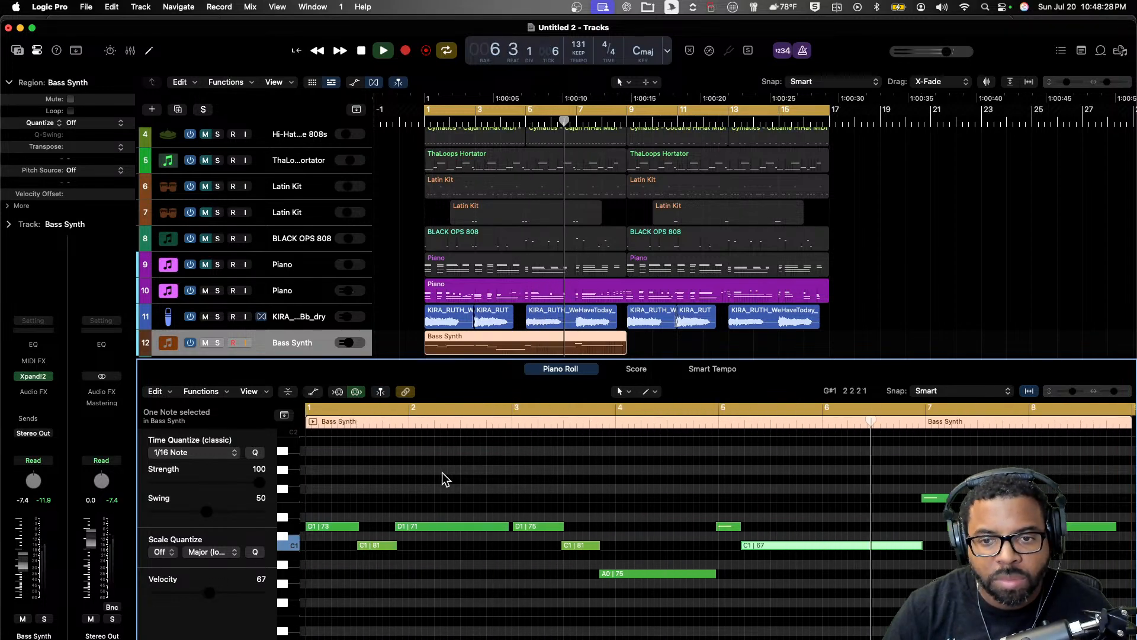
{"action": "left_click", "coordinate": [690, 419]}
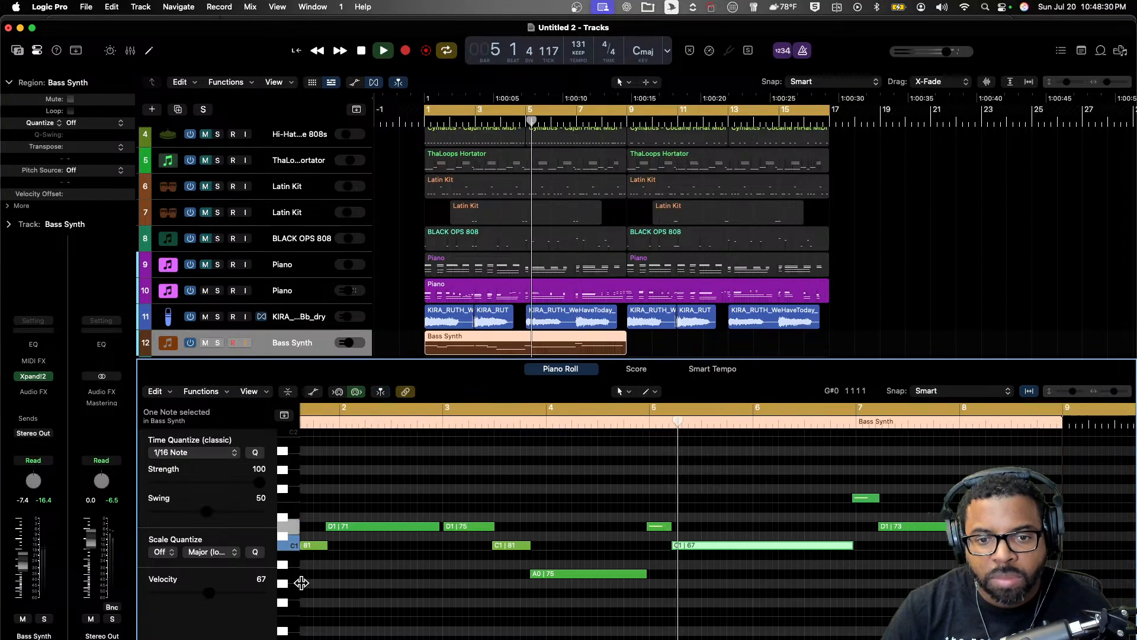
{"action": "left_click_drag", "start_coordinate": [213, 600], "coordinate": [211, 599]}
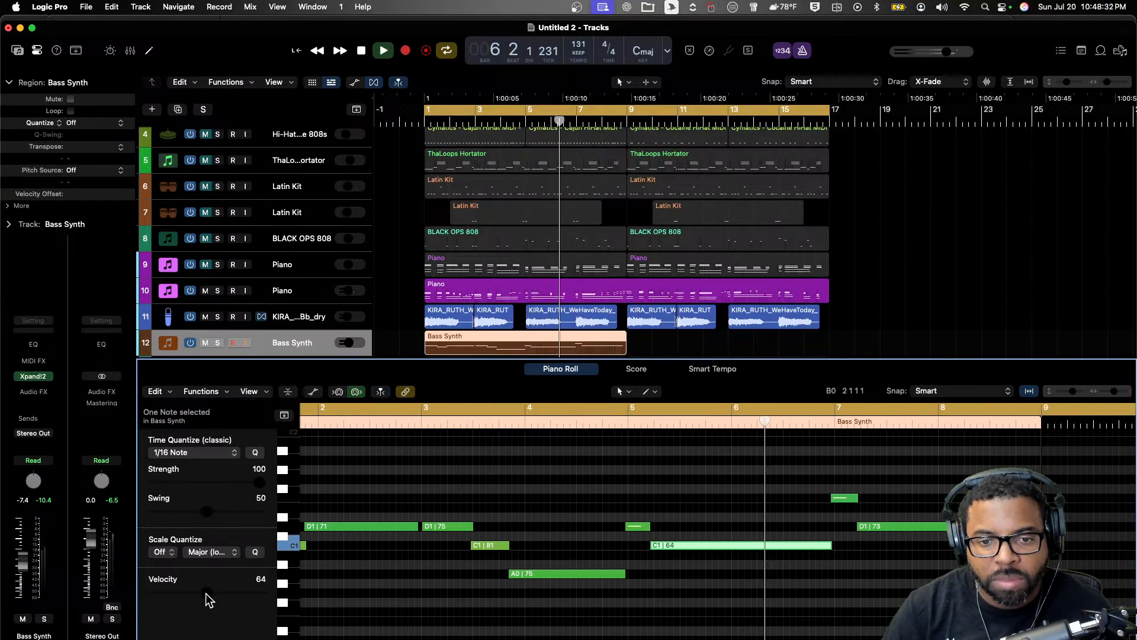
{"action": "left_click", "coordinate": [716, 425]}
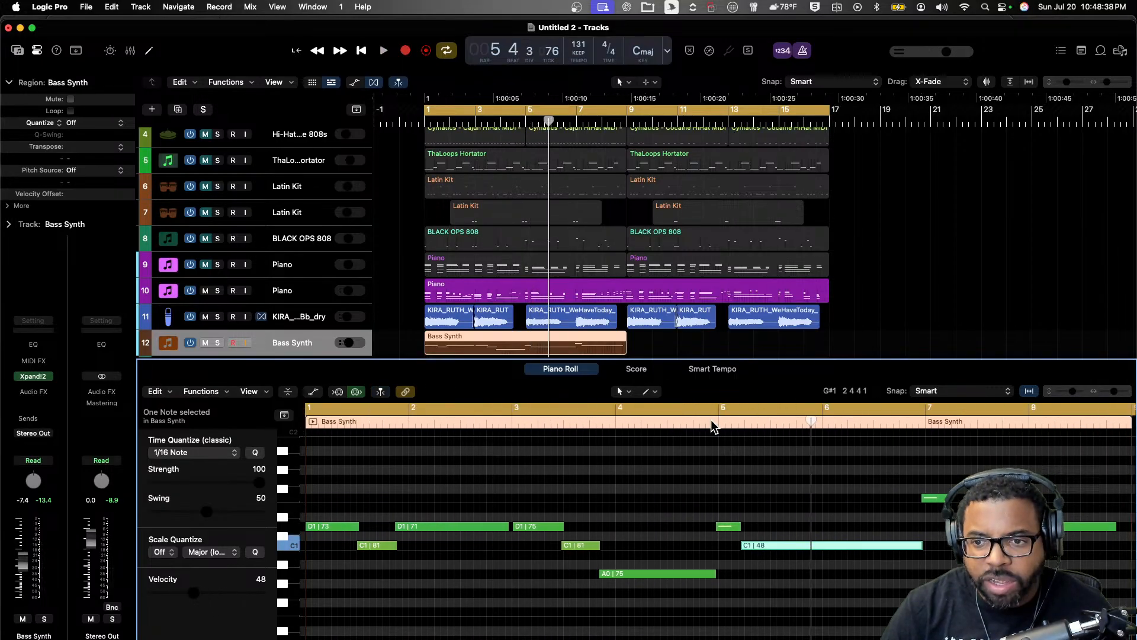
{"action": "left_click", "coordinate": [712, 425]}
{"action": "key", "text": "space"}
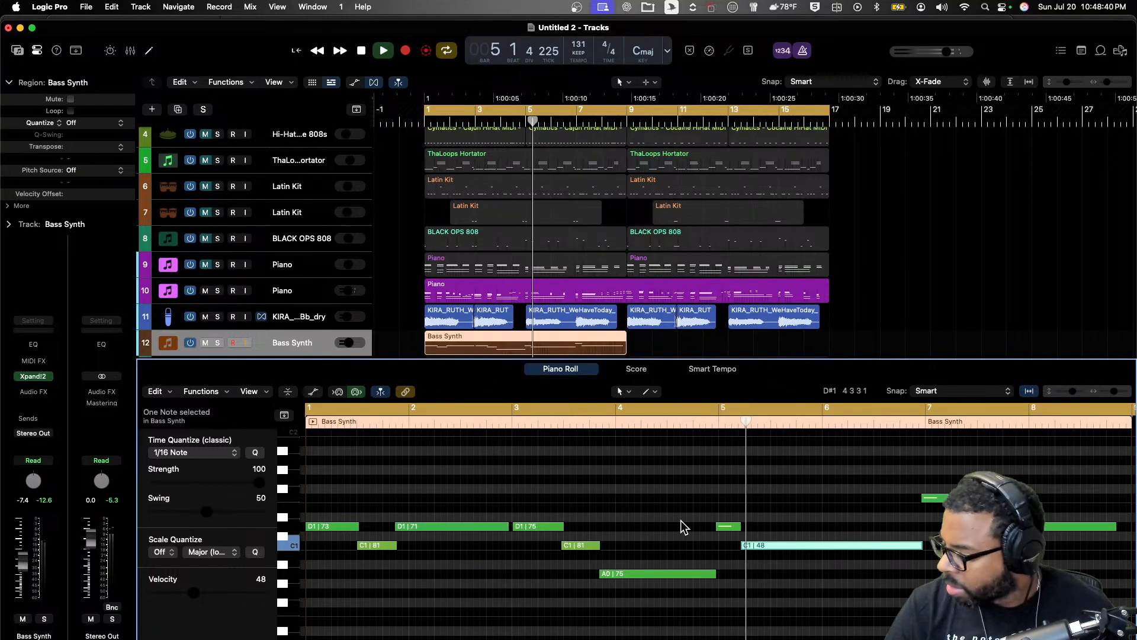
{"action": "scroll", "coordinate": [355, 573], "scroll_direction": "right", "scroll_amount": 3}
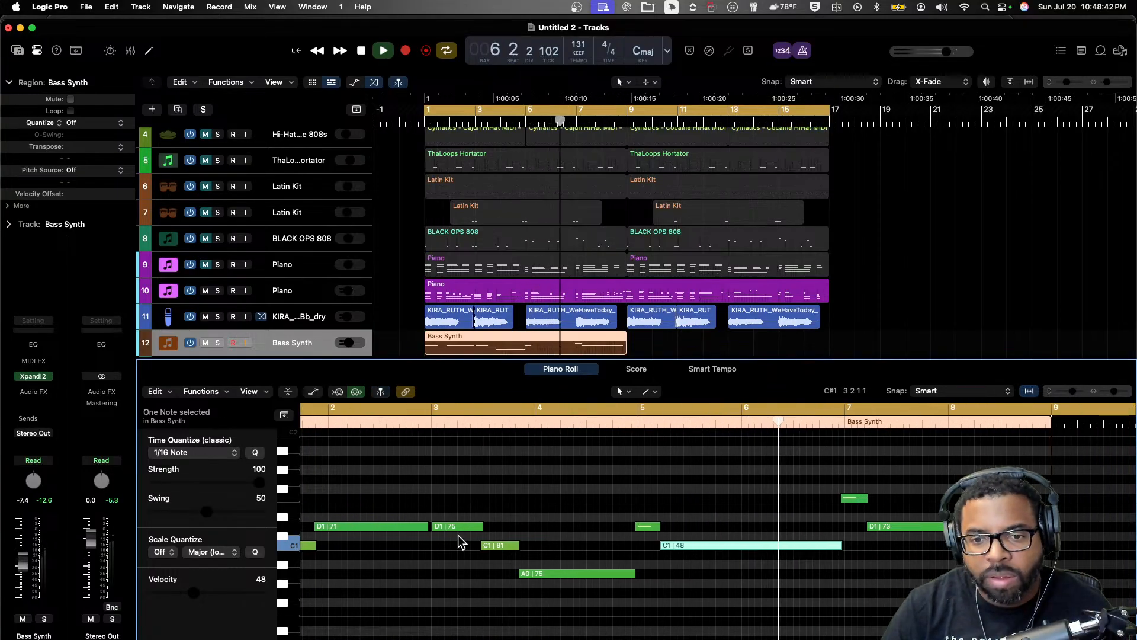
- Set the velocity of the long C1 Bass Synth note in bar 5 to 76 and replay the bass line from bar 1
{"action": "scroll", "coordinate": [461, 542], "scroll_direction": "right", "scroll_amount": 3}
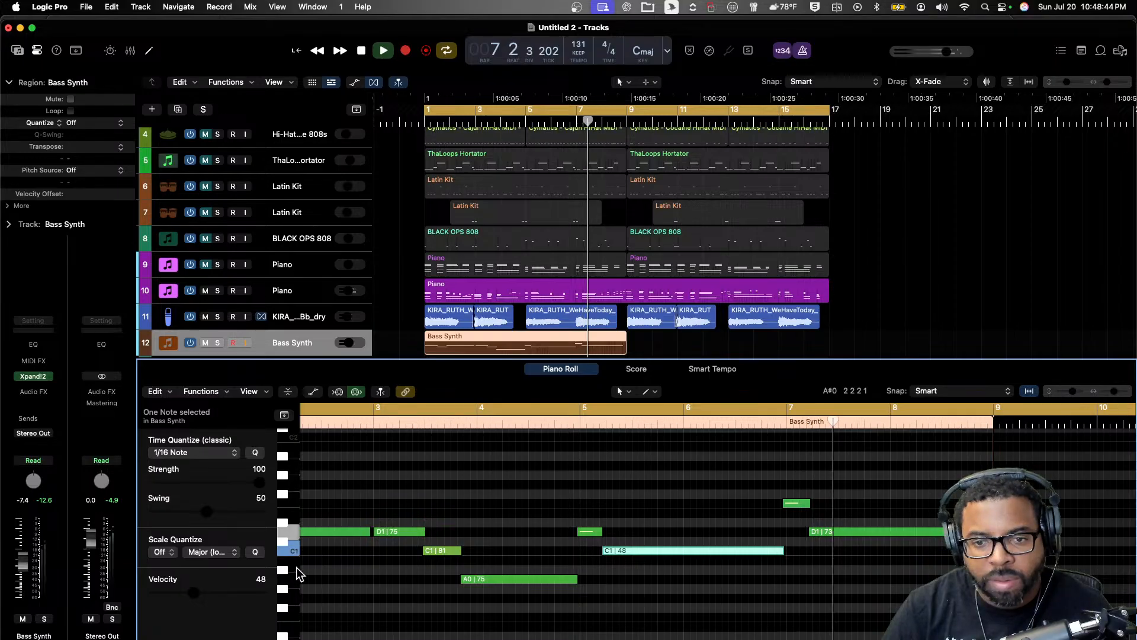
{"action": "left_click_drag", "start_coordinate": [219, 590], "coordinate": [218, 590]}
{"action": "scroll", "coordinate": [639, 593], "scroll_direction": "left", "scroll_amount": 4}
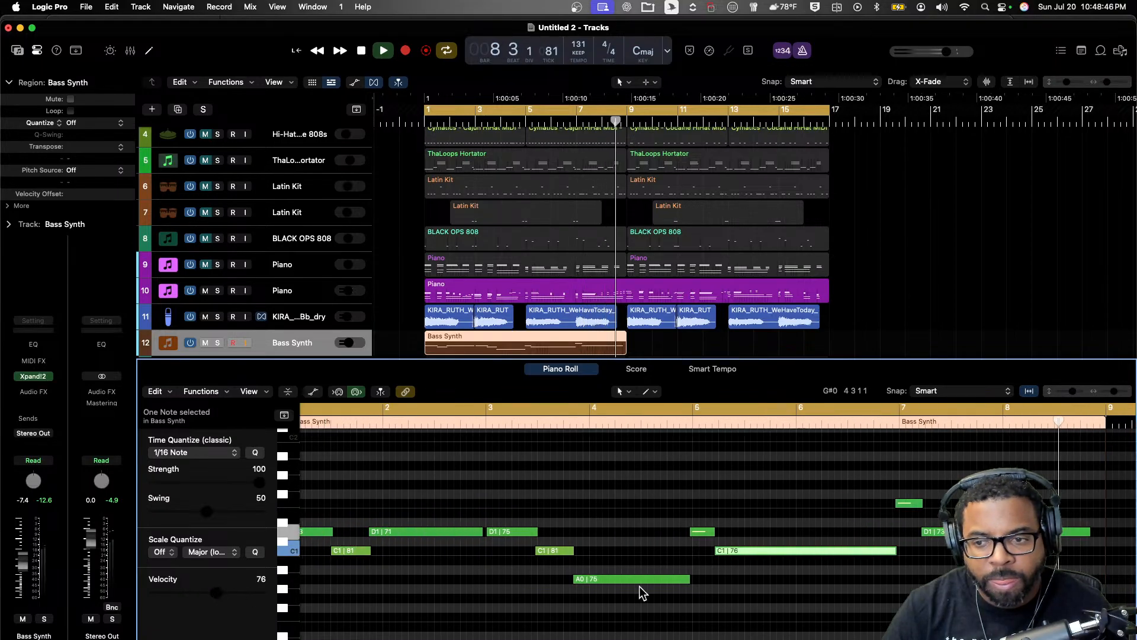
{"action": "scroll", "coordinate": [540, 450], "scroll_direction": "left", "scroll_amount": 3}
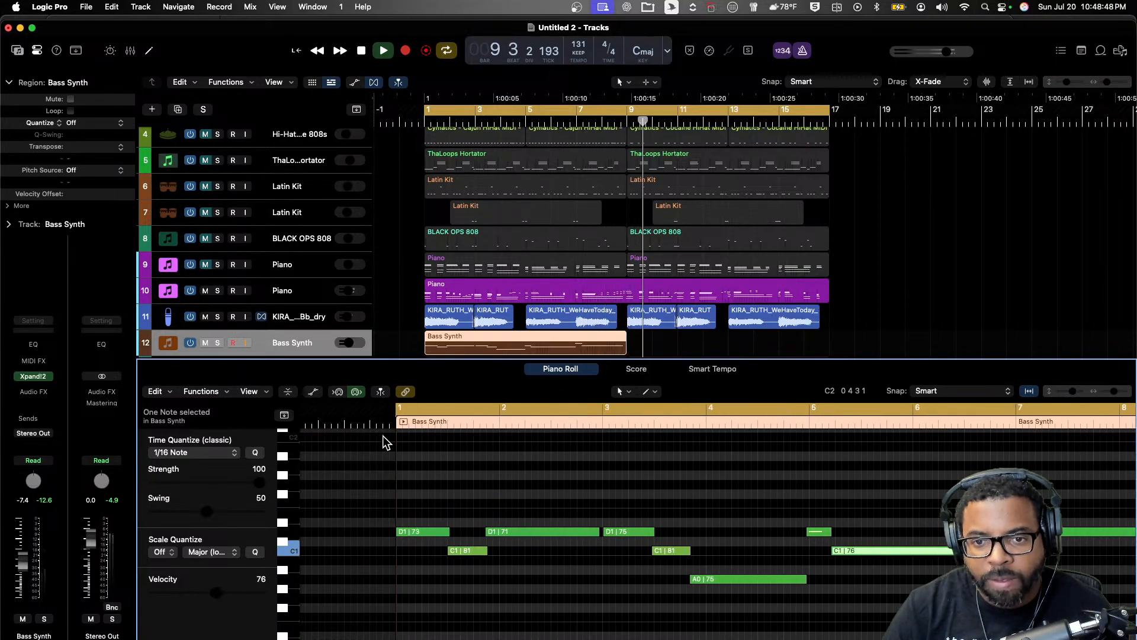
{"action": "key", "text": "Return"}
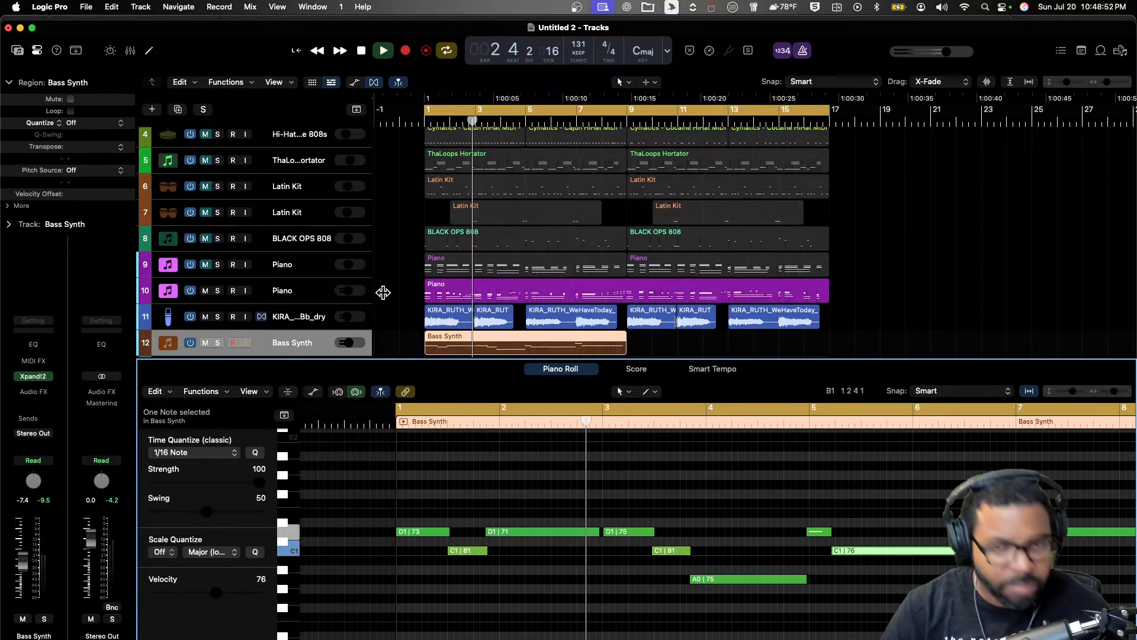
- Close the note editor and repeat the Bass Synth region once over bars 9 to 16
{"action": "key", "text": "x"}
{"action": "key", "text": "x"}
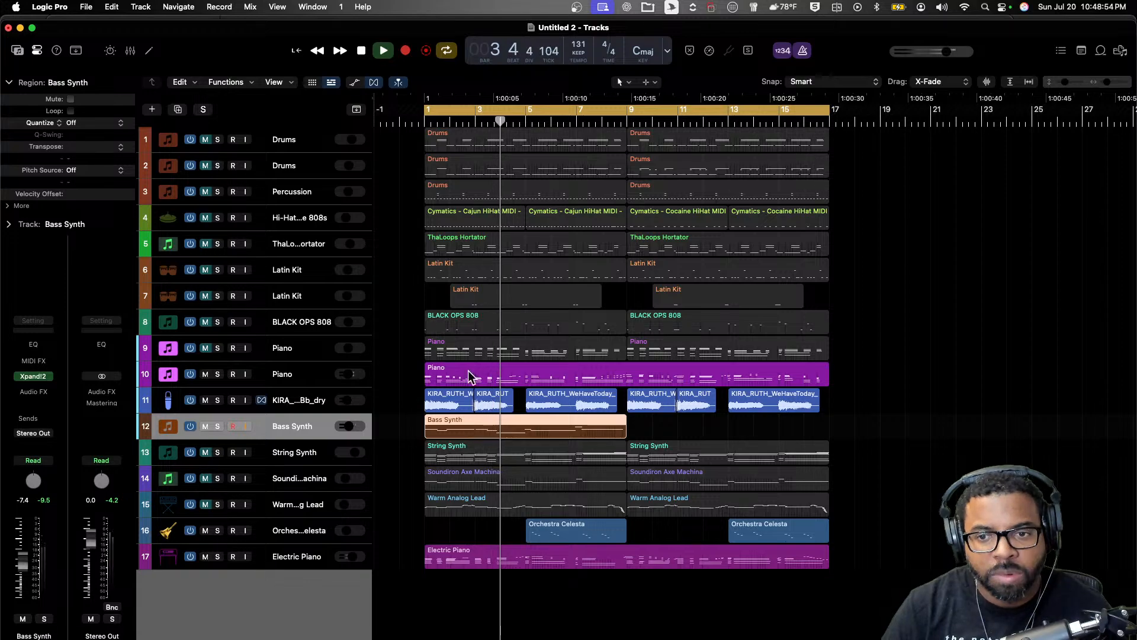
{"action": "key", "text": "super+r"}
{"action": "key", "text": "space"}
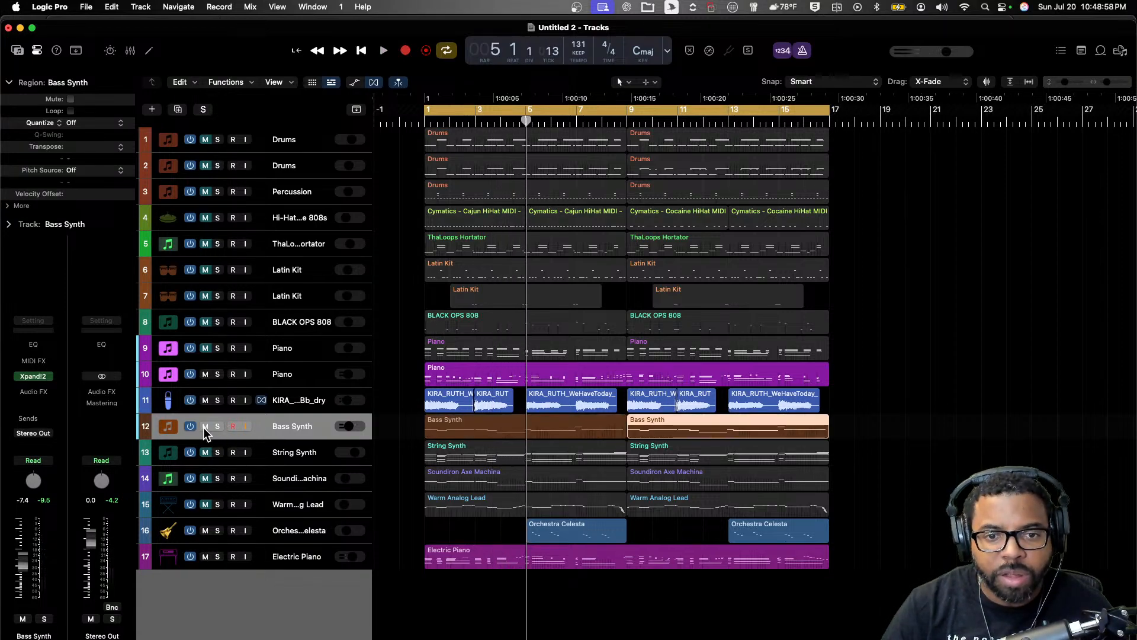
- Unmute tracks 13 to 16, from String Synth to Orchestra Celesta, and tracks 1 to 9, from Drums to Piano
{"action": "left_click", "coordinate": [234, 453]}
{"action": "left_click", "coordinate": [228, 531], "text": "shift"}
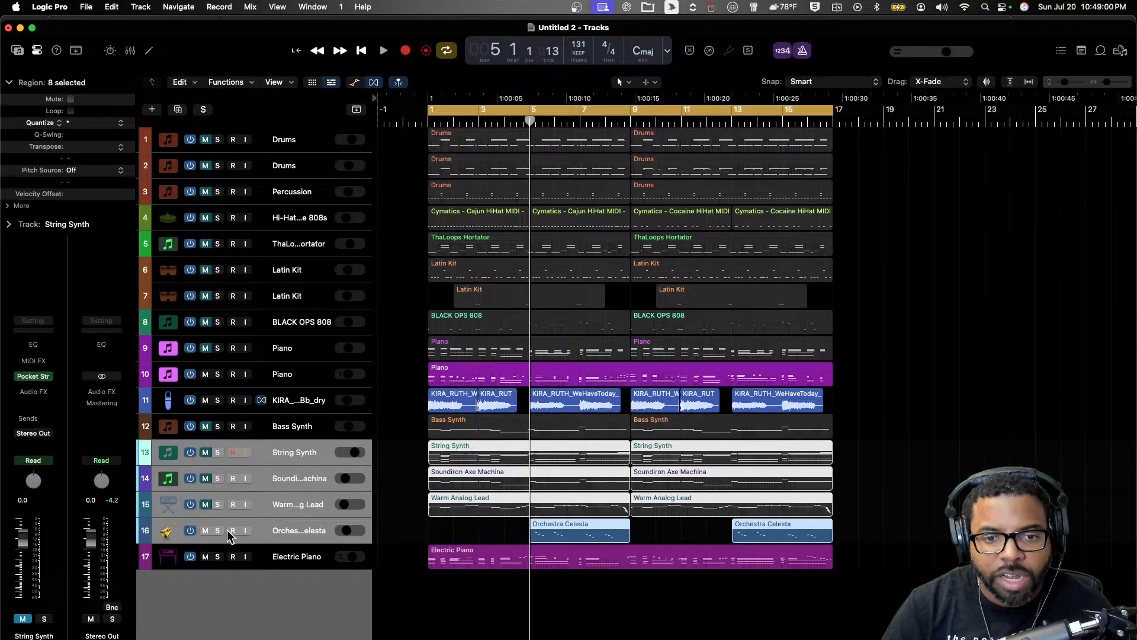
{"action": "left_click", "coordinate": [207, 507]}
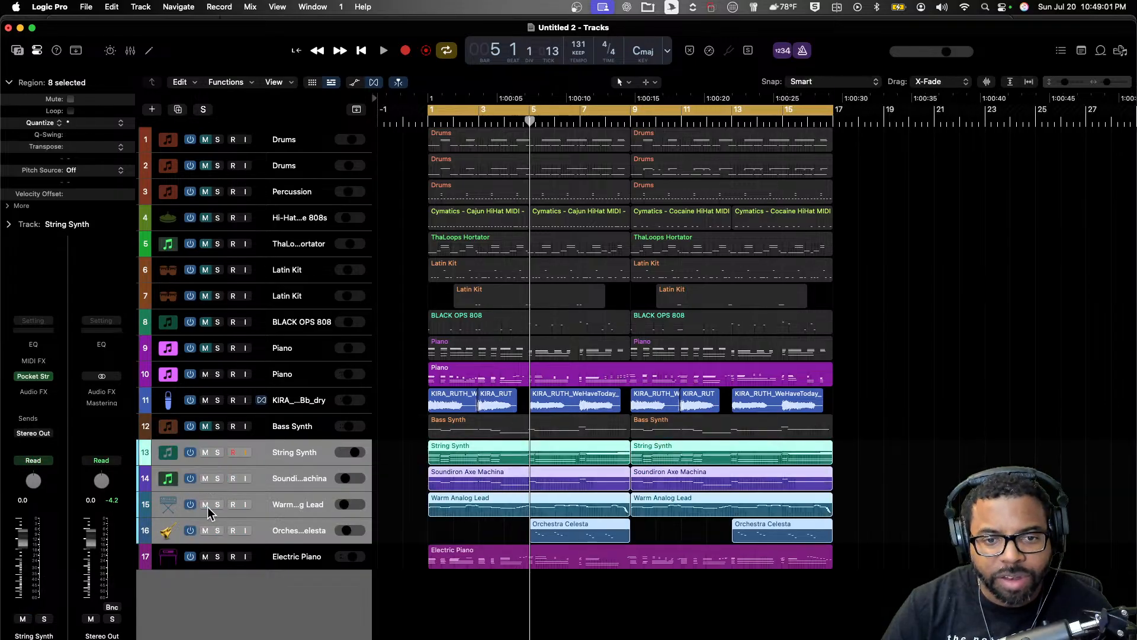
{"action": "left_click", "coordinate": [283, 140]}
{"action": "left_click", "coordinate": [274, 346], "text": "shift"}
{"action": "left_click", "coordinate": [205, 348]}
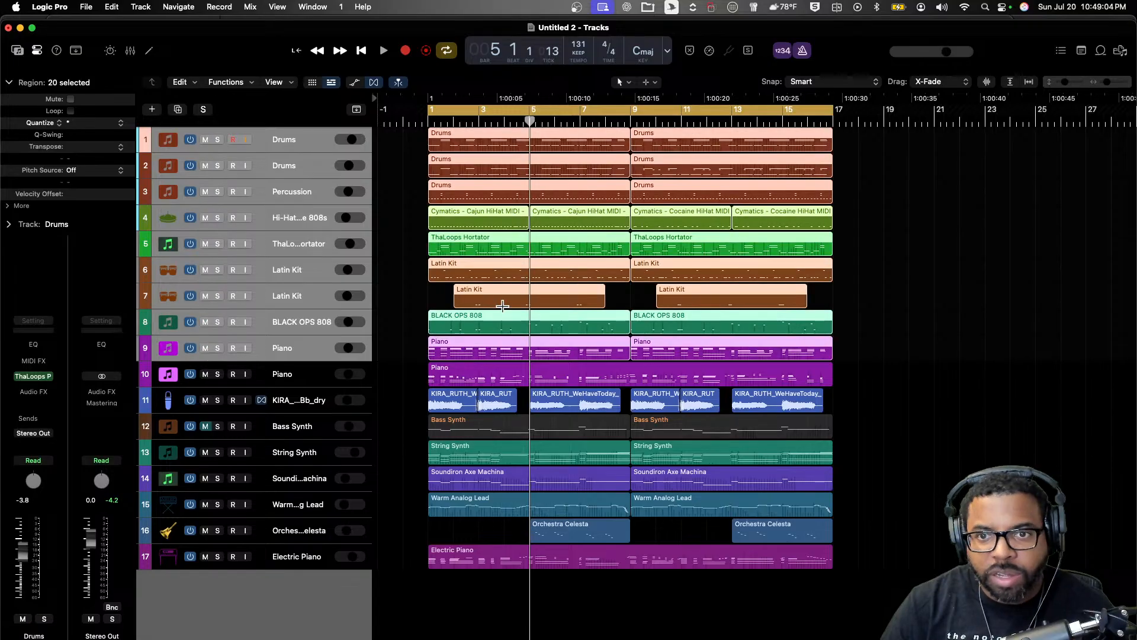
- Unmute the Bass Synth track and solo the vocal on track 11
{"action": "key", "text": "Return"}
{"action": "key", "text": "space"}
{"action": "left_click", "coordinate": [254, 404]}
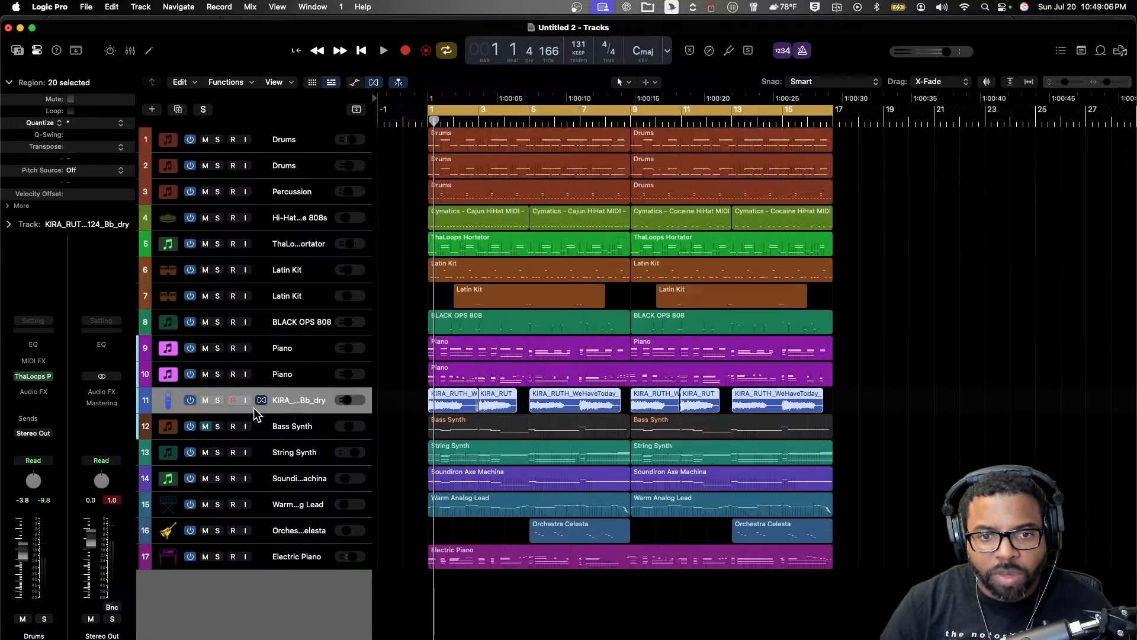
{"action": "left_click", "coordinate": [205, 426]}
{"action": "left_click", "coordinate": [218, 400]}
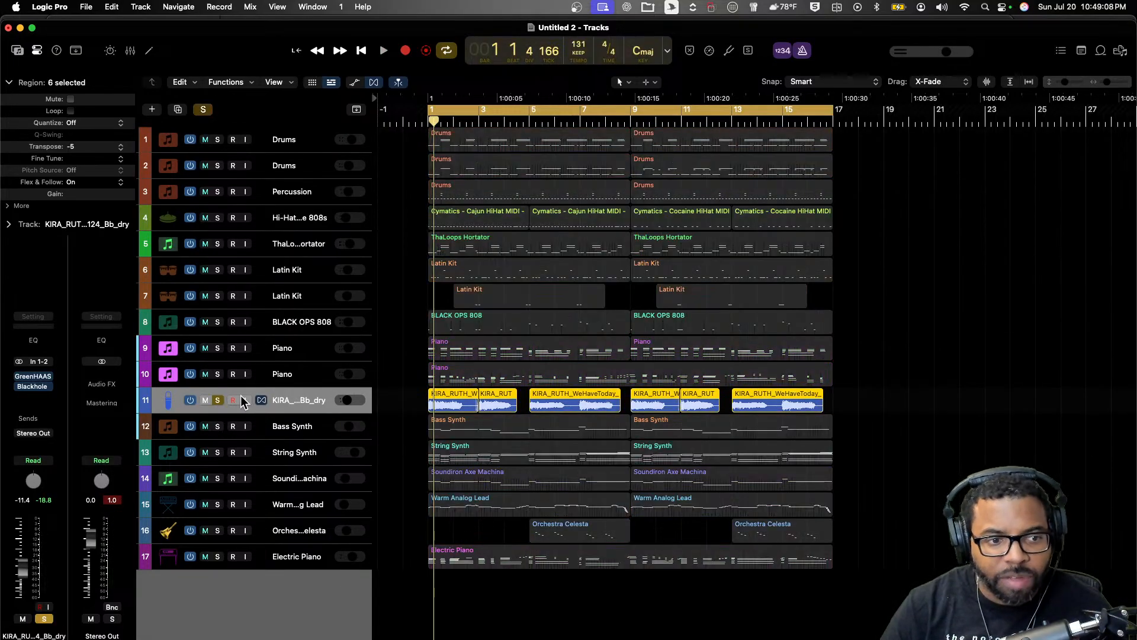
- Switch to Safari to view the Kira Velvet Vox product page, and return to Logic Pro
{"action": "key", "text": "super+Tab"}
{"action": "scroll", "coordinate": [327, 398], "scroll_direction": "up", "scroll_amount": 15}
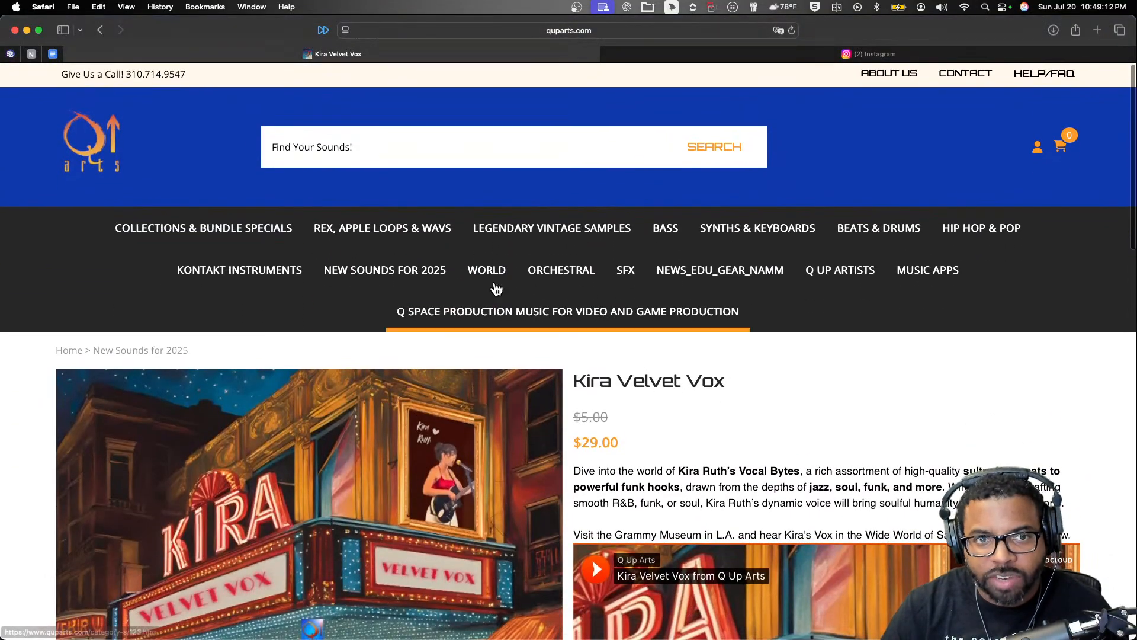
{"action": "key", "text": "super+Tab"}
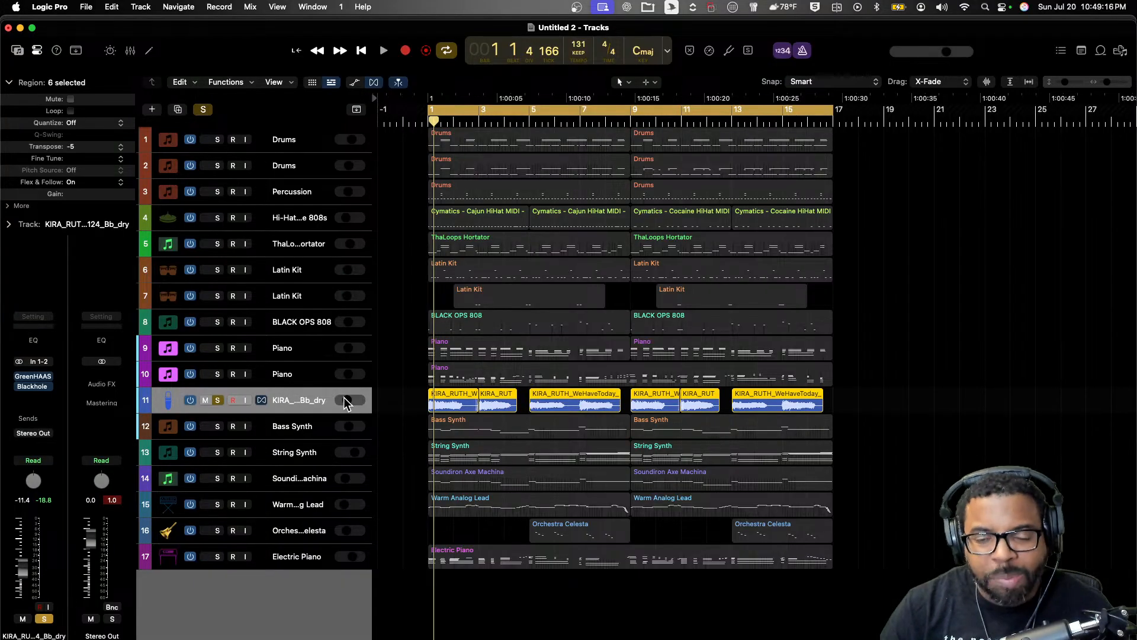
- Adjust the soloed vocal's GreenHAAS during playback: Heat at minimum, Sundial one position counterclockwise and Lo-Cutter slightly higher, and close the plug-in
{"action": "key", "text": "space"}
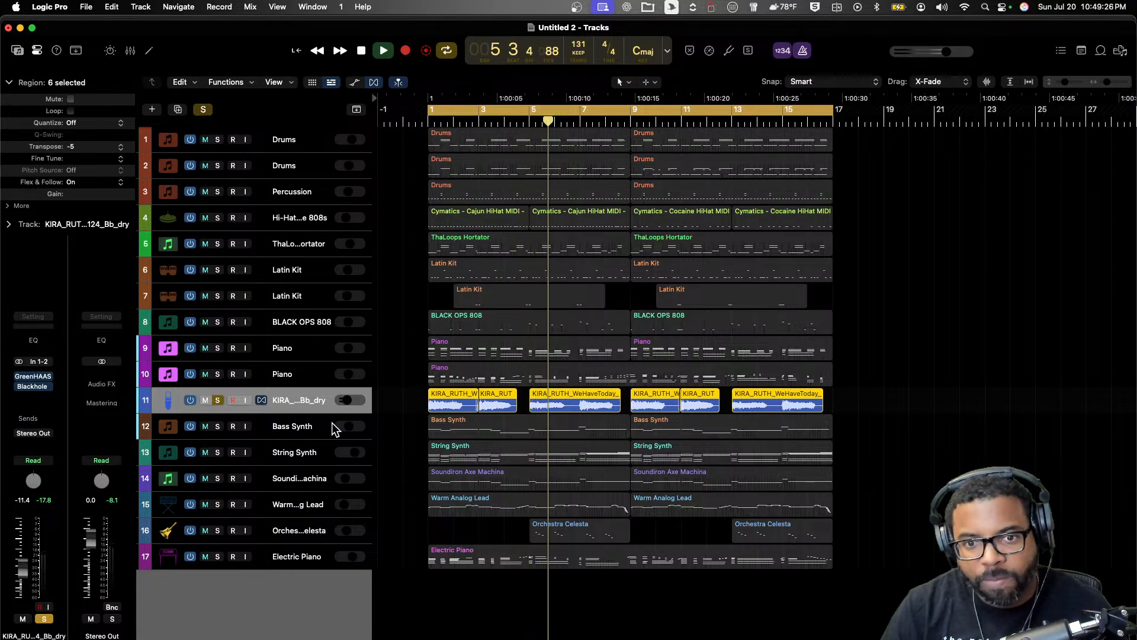
{"action": "left_click", "coordinate": [34, 377]}
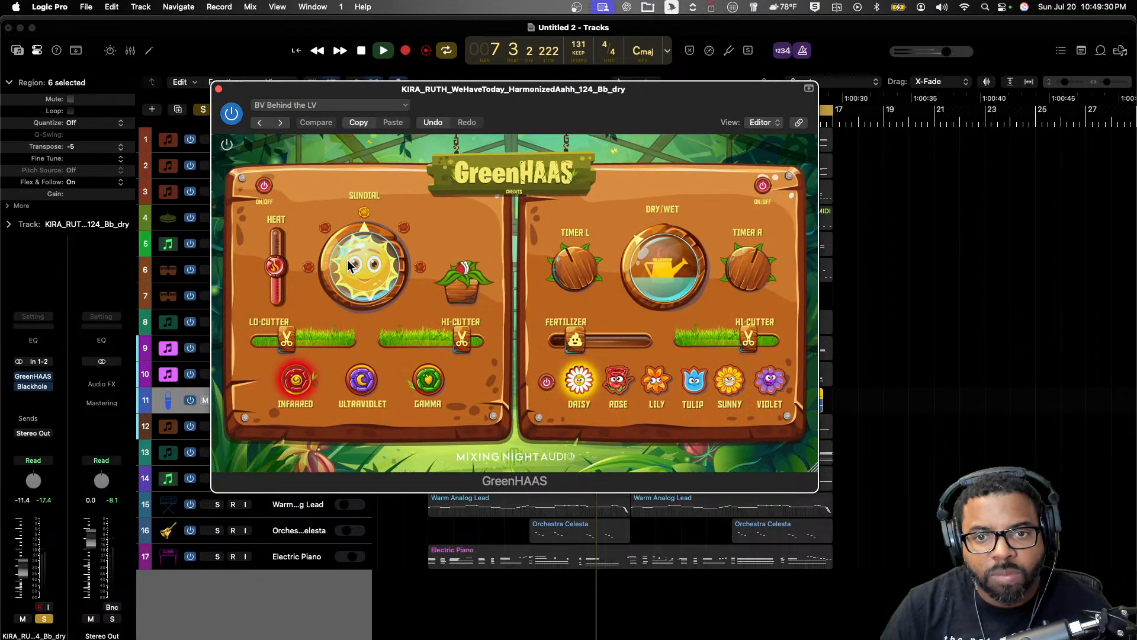
{"action": "left_click", "coordinate": [282, 342]}
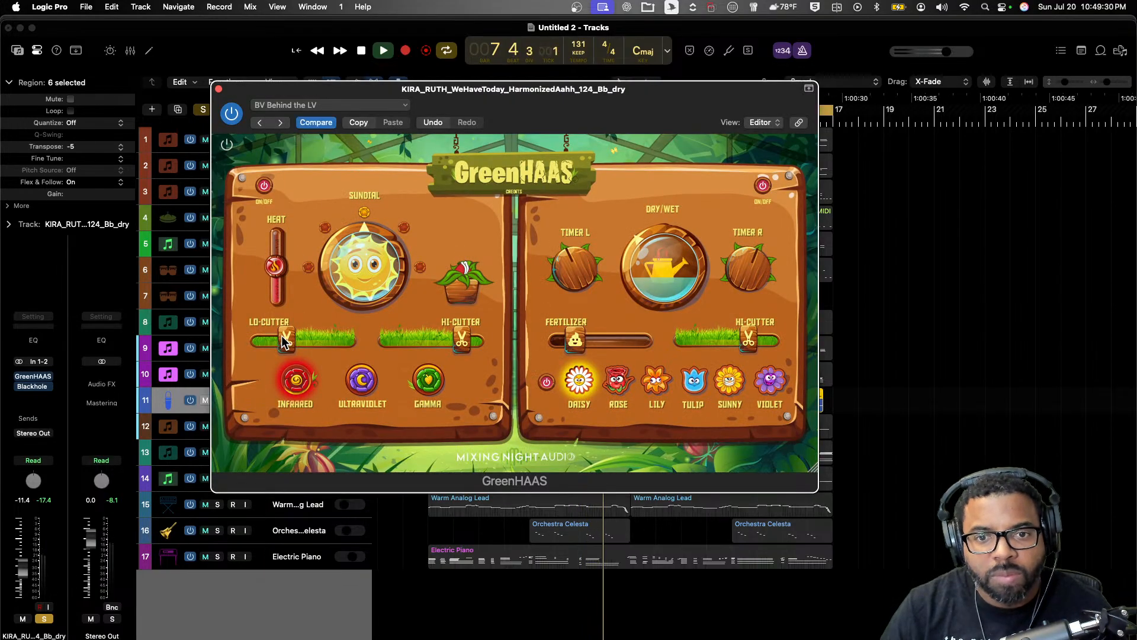
{"action": "left_click_drag", "start_coordinate": [357, 289], "coordinate": [350, 308]}
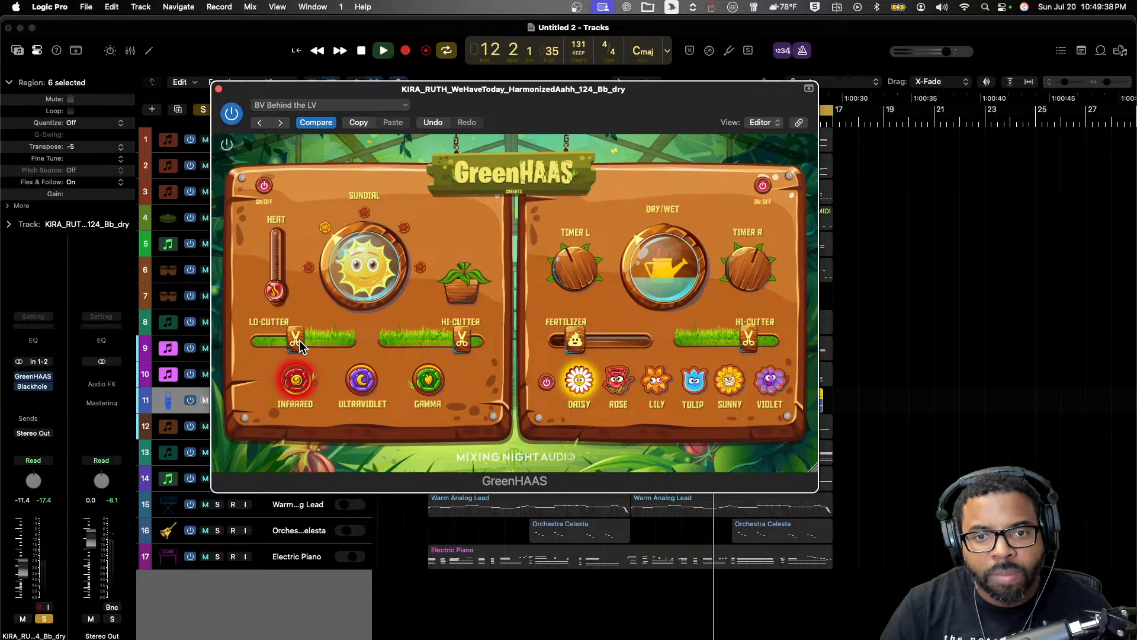
{"action": "left_click", "coordinate": [218, 89]}
- Unsolo the track 11 vocal and balance the full mix in playback, with the vocal at -11.6 dB and track 1 Drums at -4.1 dB
{"action": "left_click", "coordinate": [219, 400]}
{"action": "key", "text": "space"}
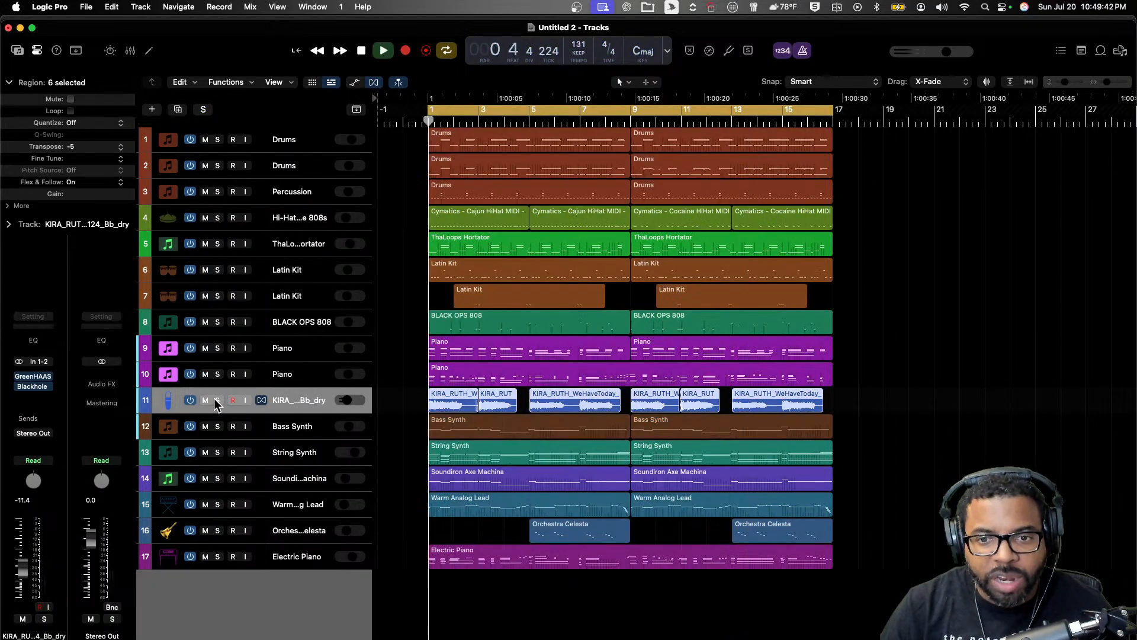
{"action": "left_click_drag", "start_coordinate": [344, 400], "coordinate": [346, 400]}
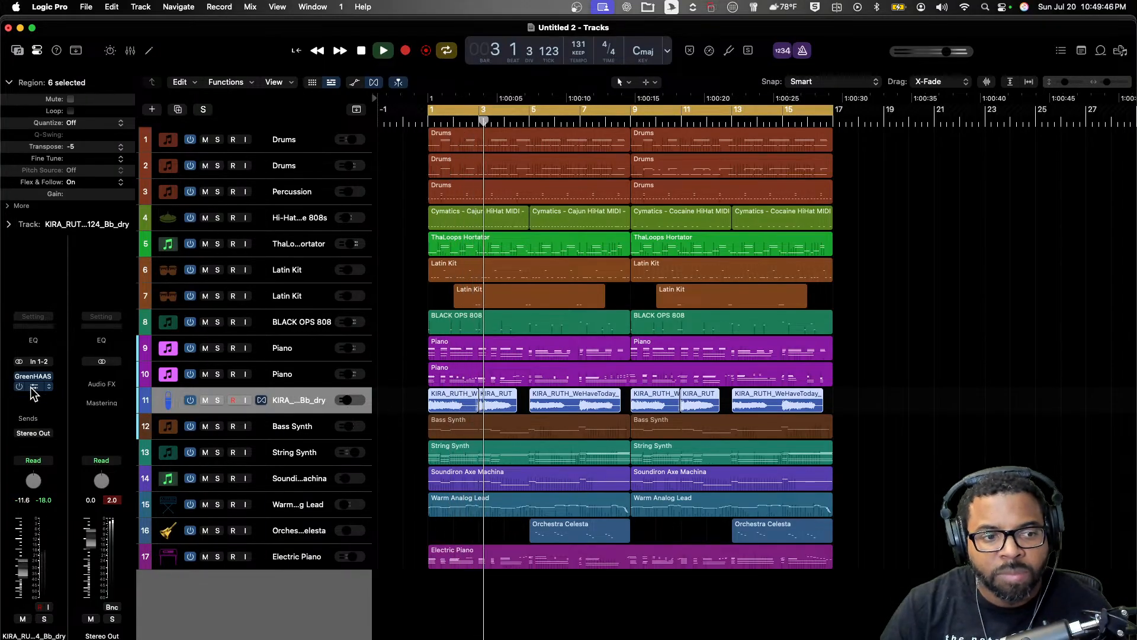
{"action": "scroll", "coordinate": [305, 267], "scroll_direction": "up", "scroll_amount": 2}
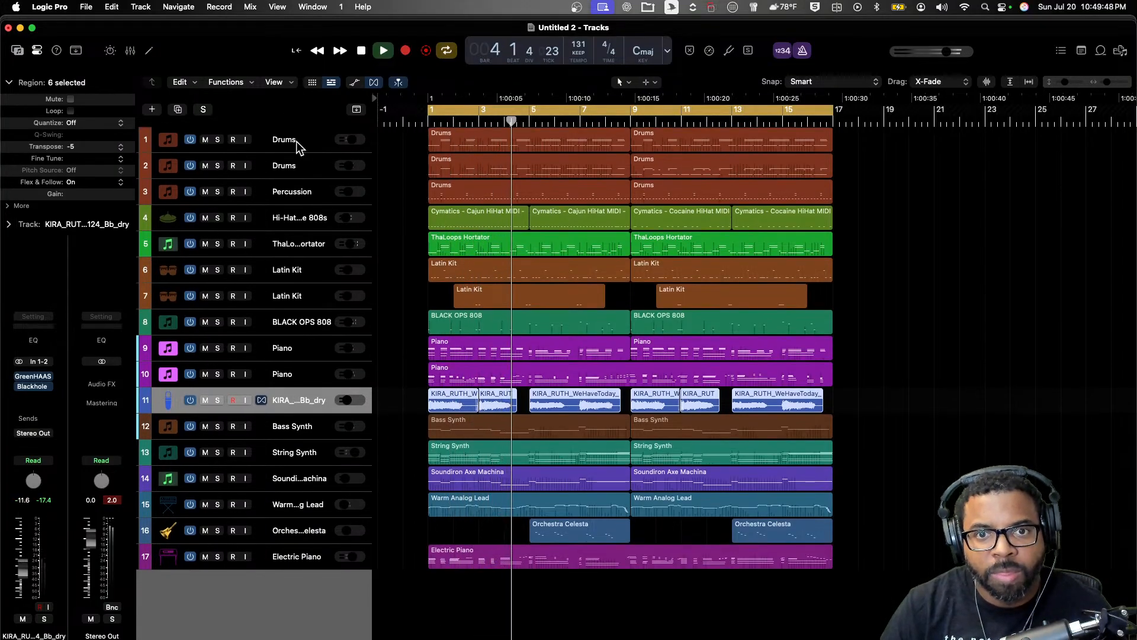
{"action": "left_click", "coordinate": [296, 141]}
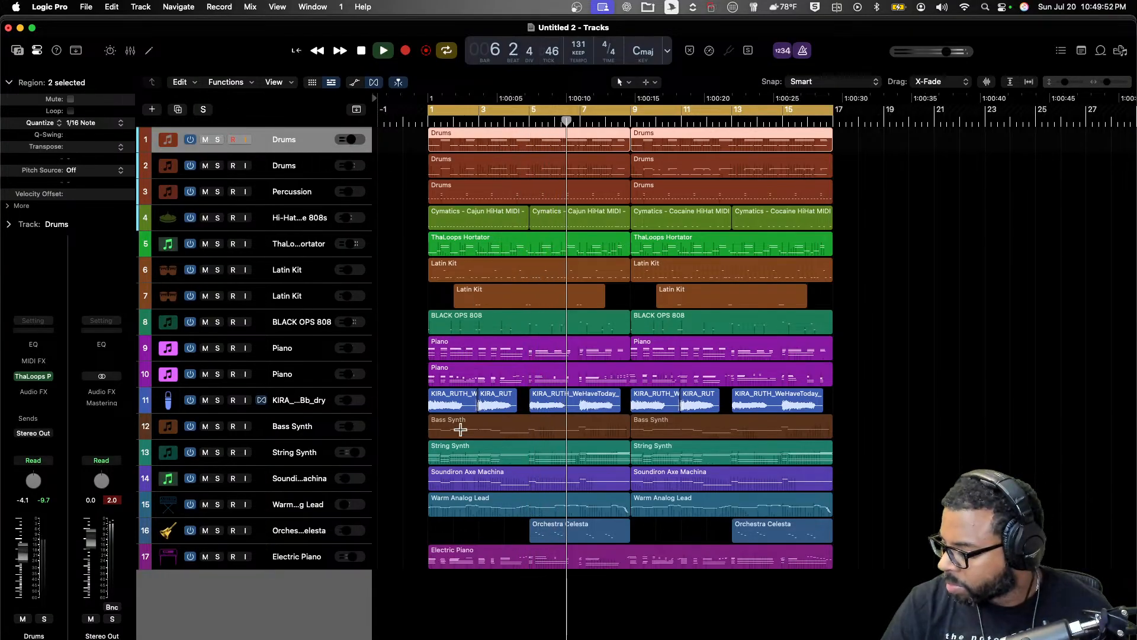
{"action": "key", "text": "space"}
- Select every region on all 17 tracks and repeat the 16-bar section four times, up to bar 81
{"action": "left_click_drag", "start_coordinate": [833, 617], "coordinate": [602, 246]}
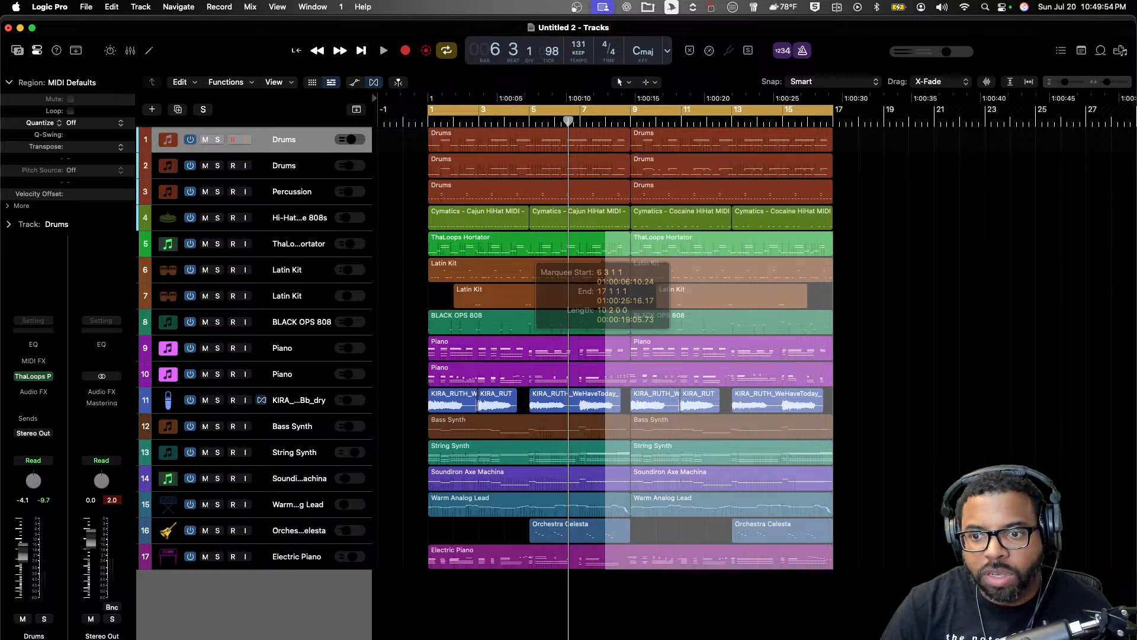
{"action": "left_click", "coordinate": [942, 556]}
{"action": "left_click_drag", "start_coordinate": [870, 598], "coordinate": [483, 122]}
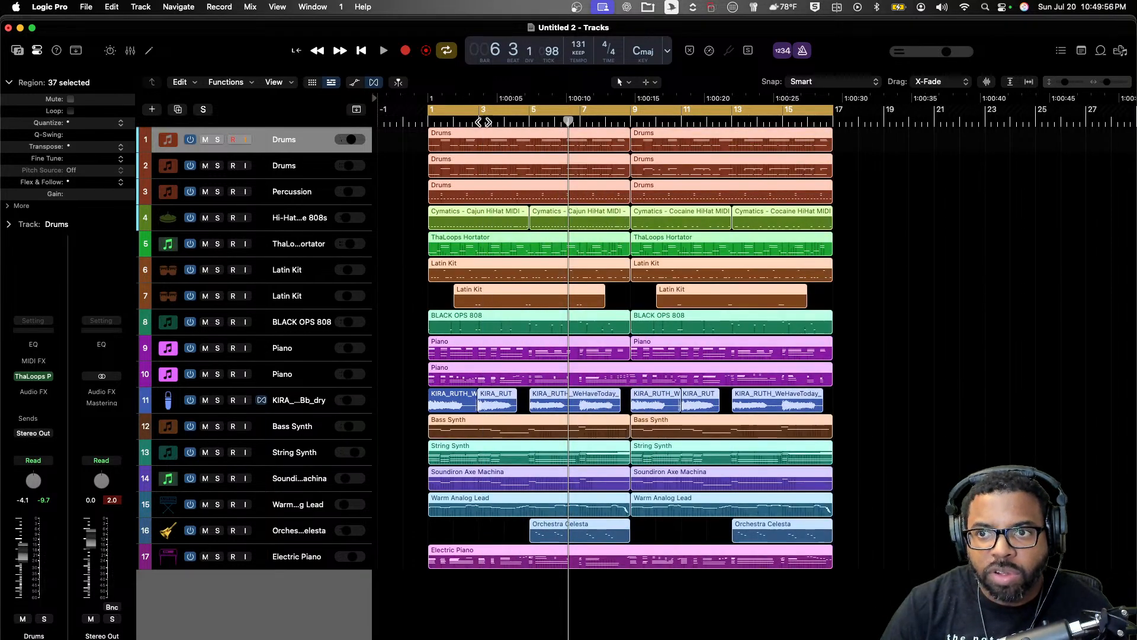
{"action": "key", "text": "super+r"}
{"action": "key", "text": "super+r"}
{"action": "key", "text": "super+r"}
{"action": "key", "text": "super+r"}
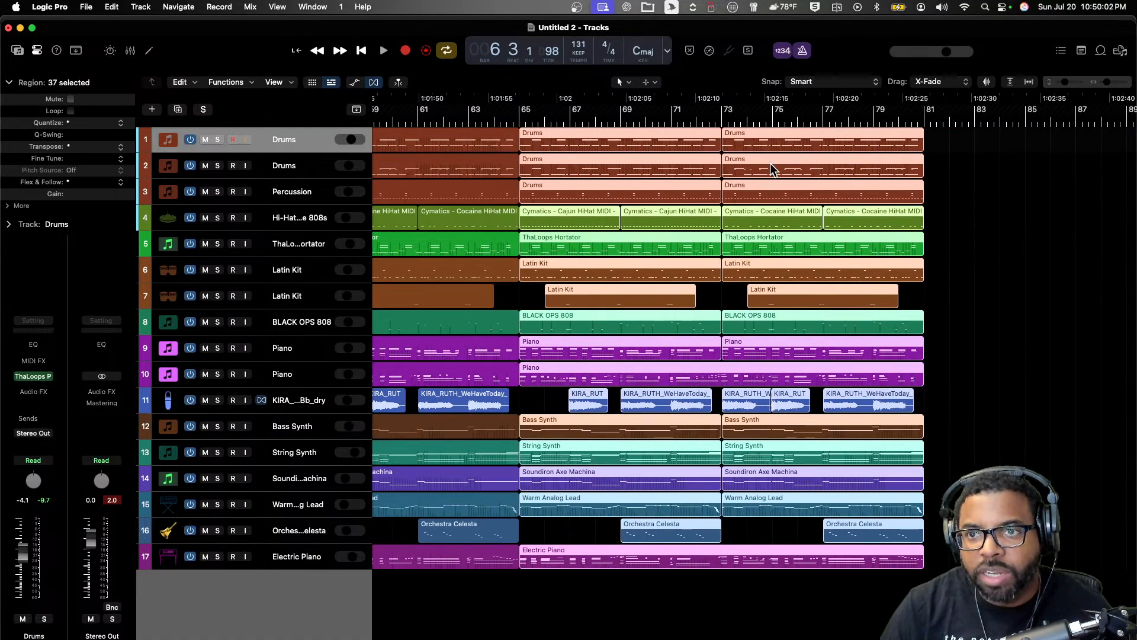
- Repeat the selected regions once more from bar 81 and go back to the start of the arrangement
{"action": "scroll", "coordinate": [793, 190], "scroll_direction": "right", "scroll_amount": 3}
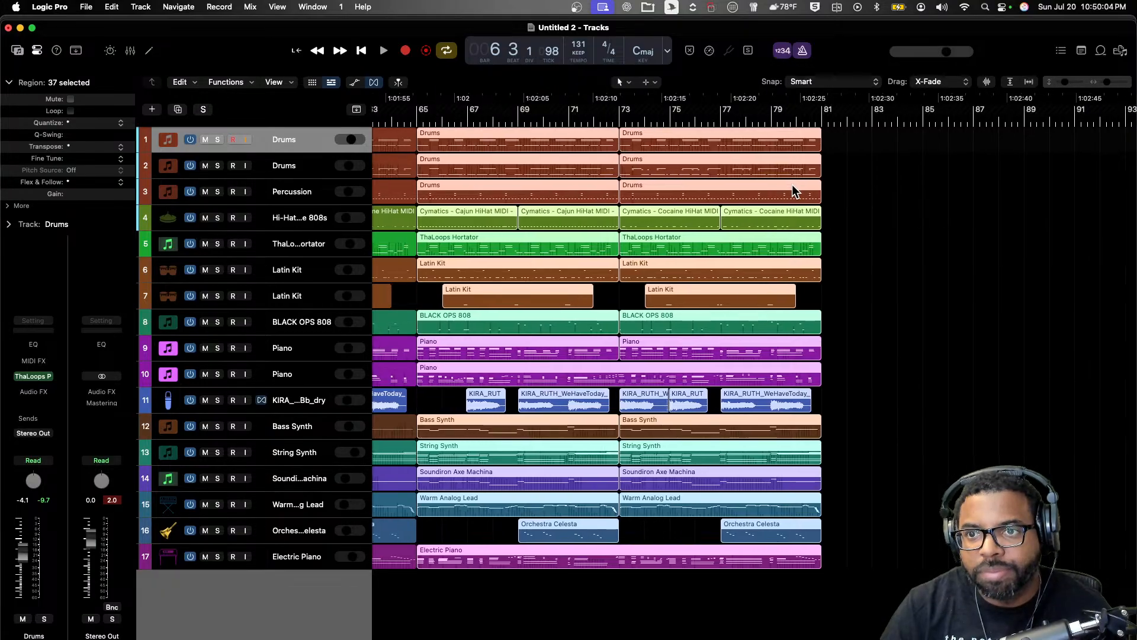
{"action": "key", "text": "super+r"}
{"action": "double_click", "coordinate": [835, 139]}
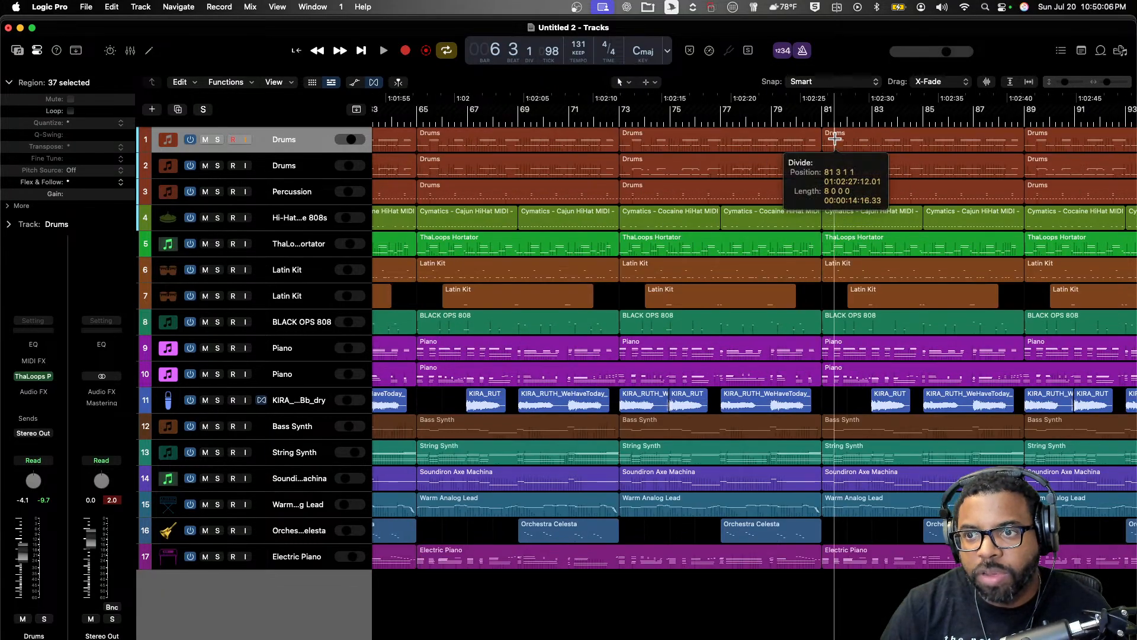
{"action": "key", "text": "Return"}
{"action": "key", "text": "Delete"}
{"action": "scroll", "coordinate": [836, 140], "scroll_direction": "left", "scroll_amount": 15}
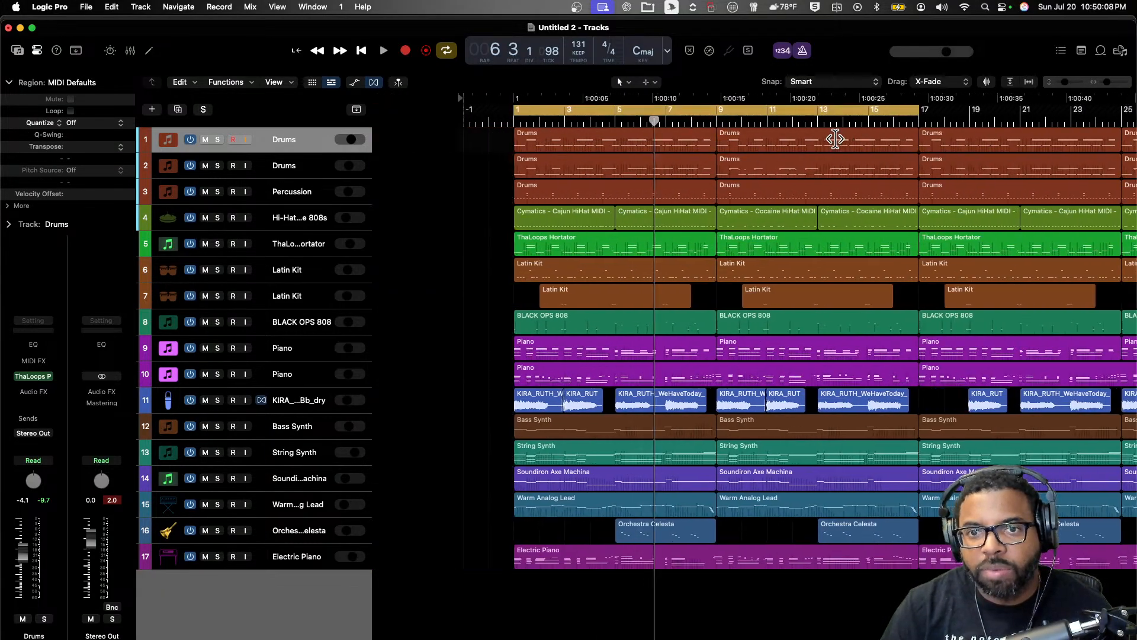
- Set the cycle range to the first Drums region, bars 1 to 8, and play it
{"action": "left_click", "coordinate": [596, 132]}
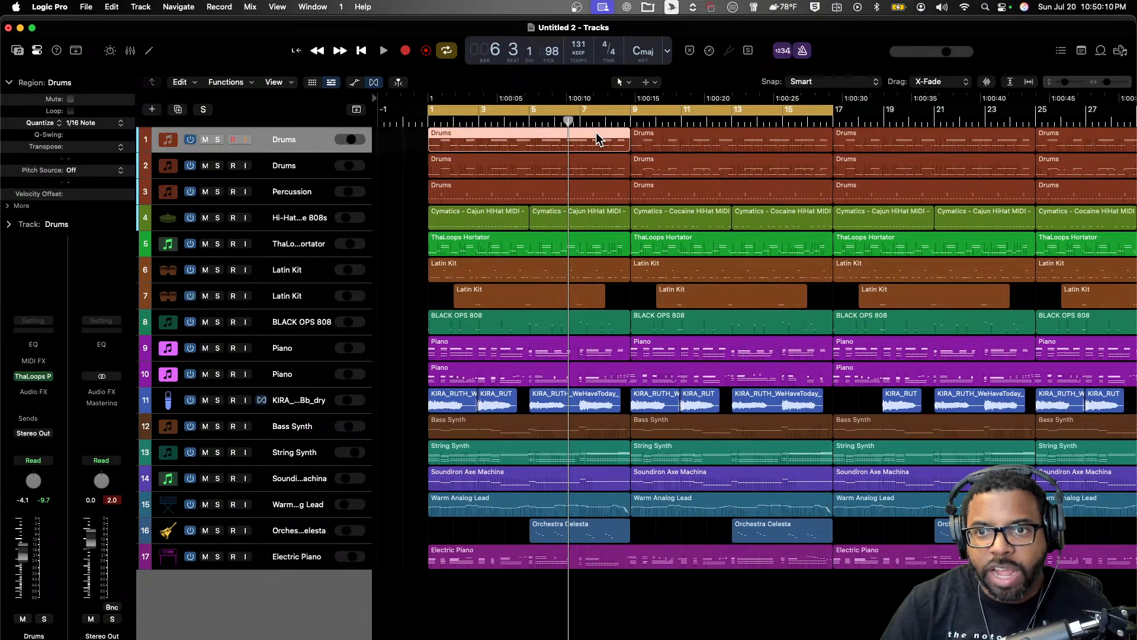
{"action": "key", "text": "cmd+u"}
{"action": "key", "text": "space"}
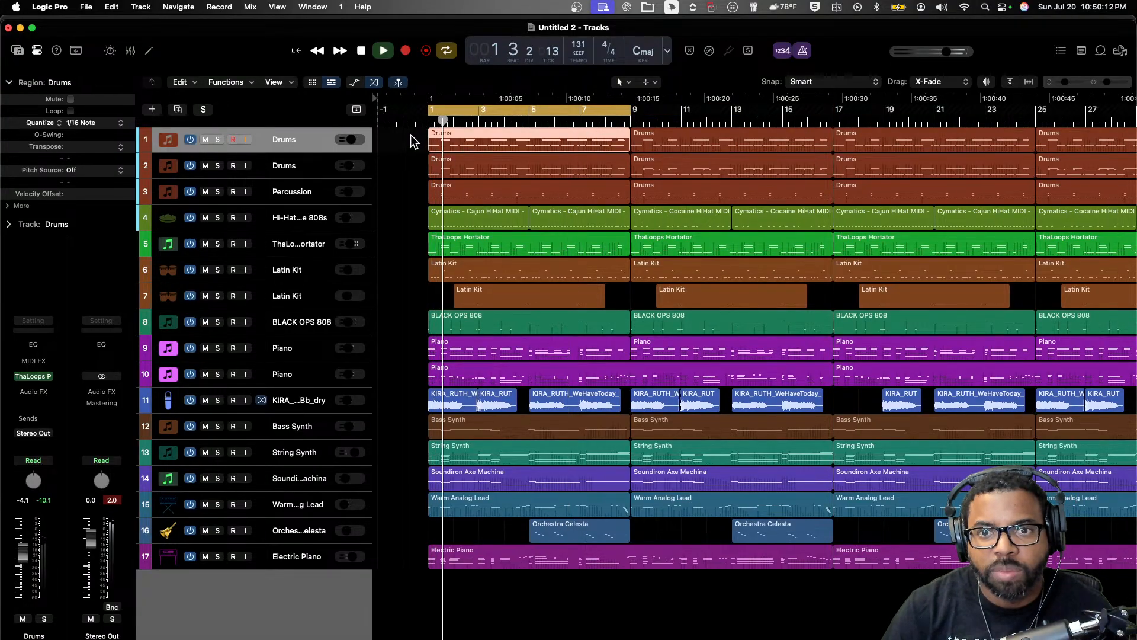
- Delete the regions in bars 1 to 16 on the Hi-Hat, ThaLoops Hortator and Percussion tracks
{"action": "left_click_drag", "start_coordinate": [414, 135], "coordinate": [764, 221]}
{"action": "key", "text": "Delete"}
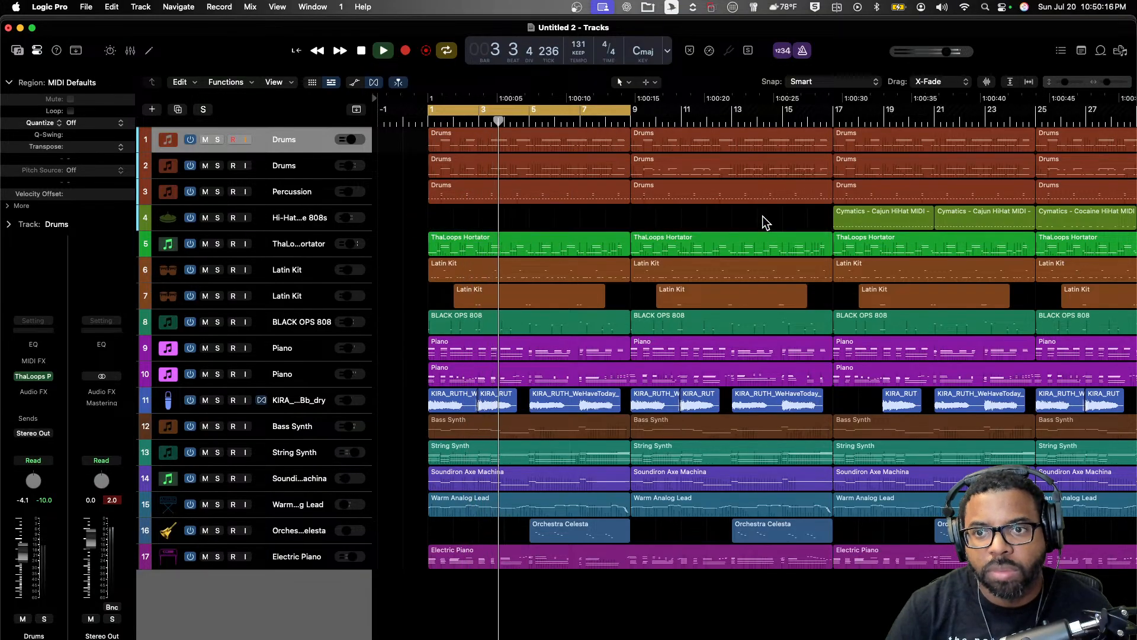
{"action": "left_click", "coordinate": [618, 244]}
{"action": "left_click", "coordinate": [652, 244], "text": "shift"}
{"action": "key", "text": "Delete"}
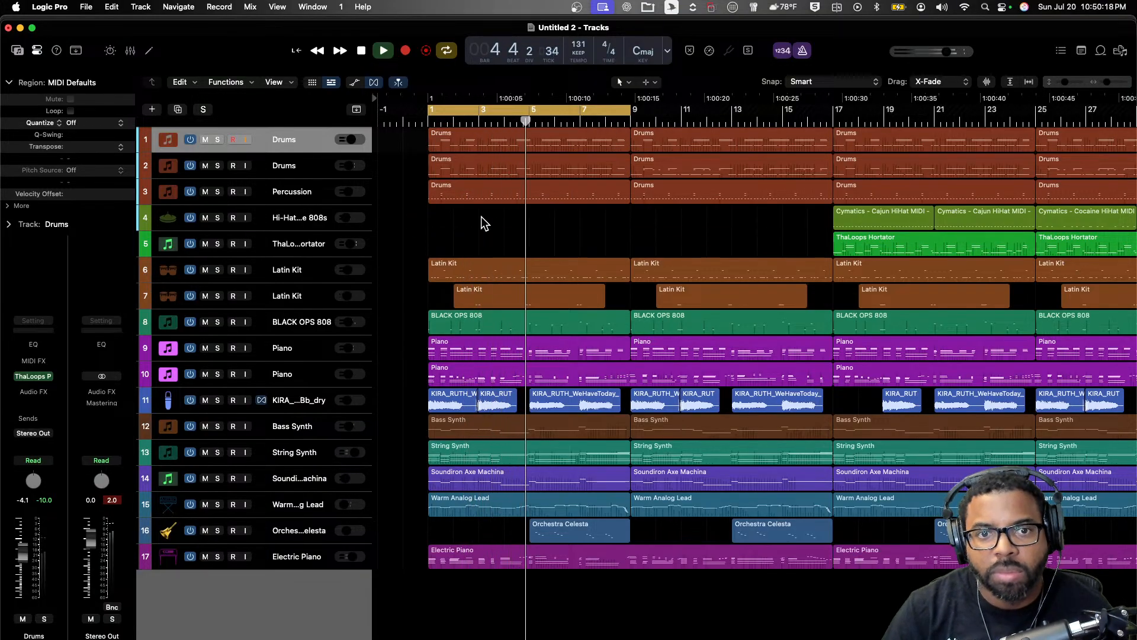
{"action": "left_click", "coordinate": [497, 191]}
{"action": "left_click", "coordinate": [665, 185], "text": "shift"}
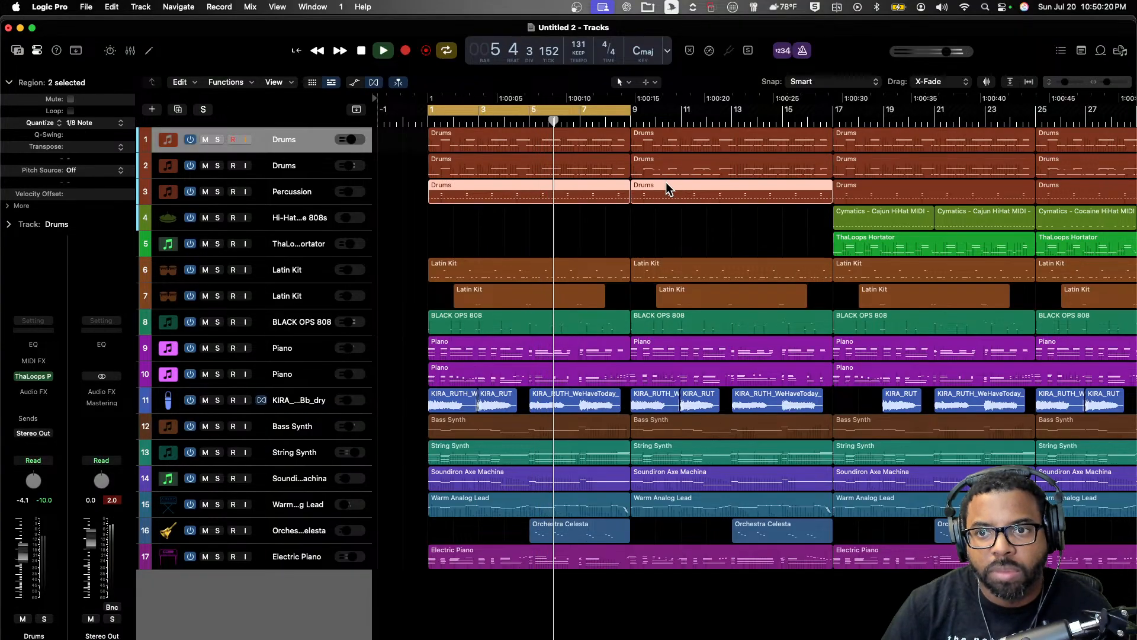
{"action": "key", "text": "Delete"}
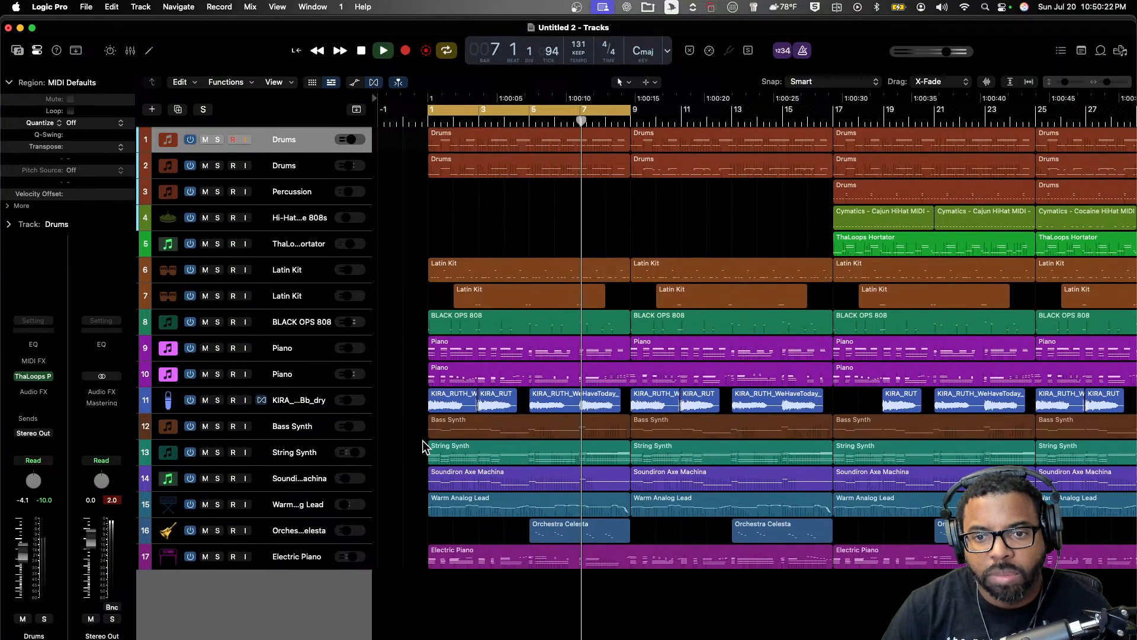
- Delete the Bass Synth, String Synth, Soundiron Axe Machina and Warm Analog Lead regions in bars 1 to 8, plus the first Orchestra Celesta region
{"action": "left_click_drag", "start_coordinate": [416, 425], "coordinate": [462, 509]}
{"action": "key", "text": "Delete"}
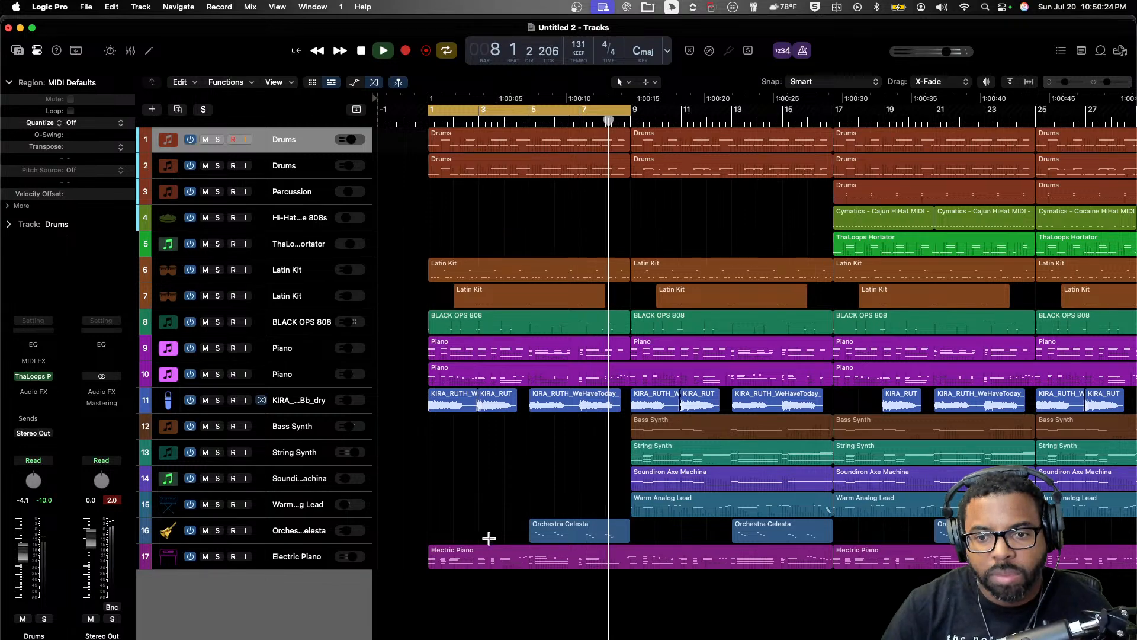
{"action": "left_click", "coordinate": [566, 526]}
{"action": "key", "text": "Delete"}
{"action": "left_click_drag", "start_coordinate": [553, 540], "coordinate": [556, 551]}
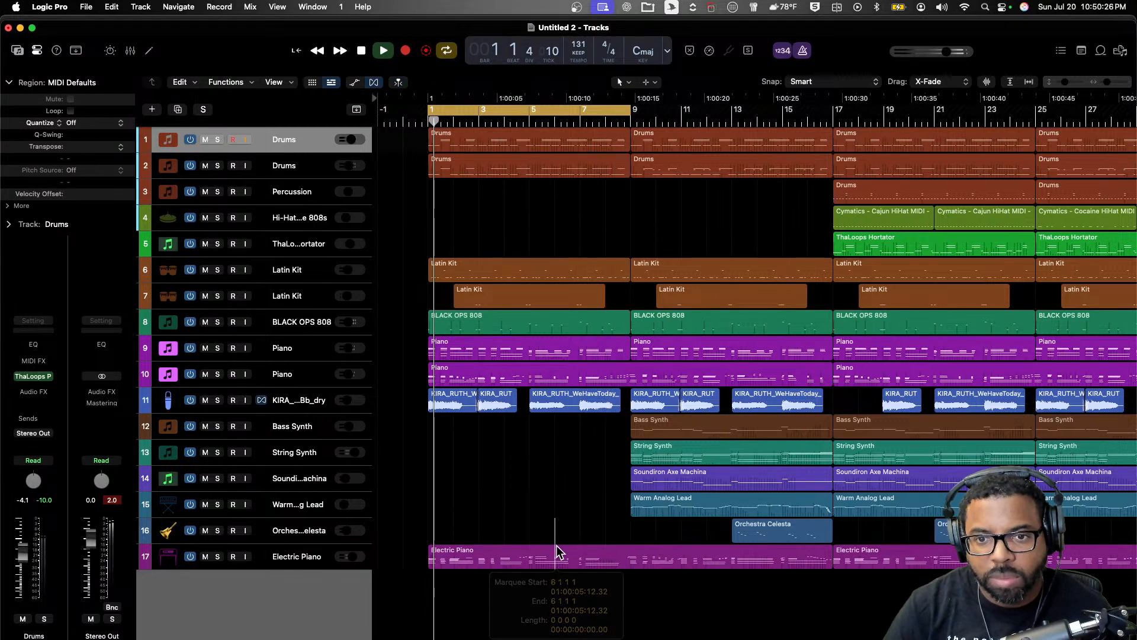
{"action": "key", "text": "Delete"}
{"action": "left_click", "coordinate": [621, 247]}
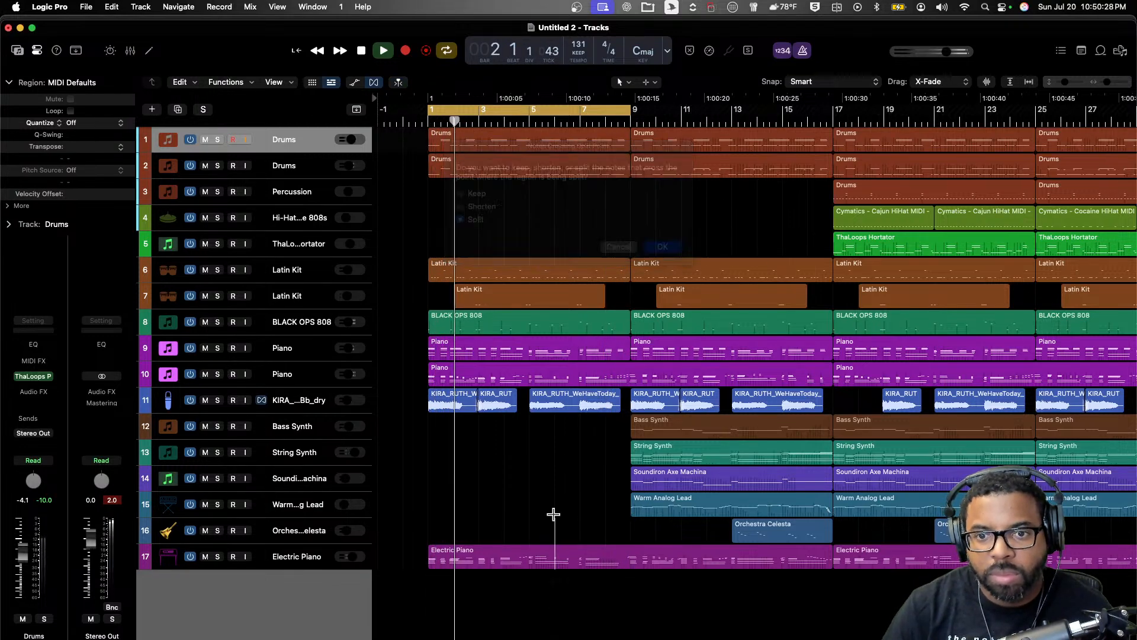
- Delete the Electric Piano region and the track 10 Piano region covering bars 1 to 16
{"action": "left_click", "coordinate": [546, 557]}
{"action": "key", "text": "Delete"}
{"action": "left_click", "coordinate": [510, 371]}
{"action": "key", "text": "Delete"}
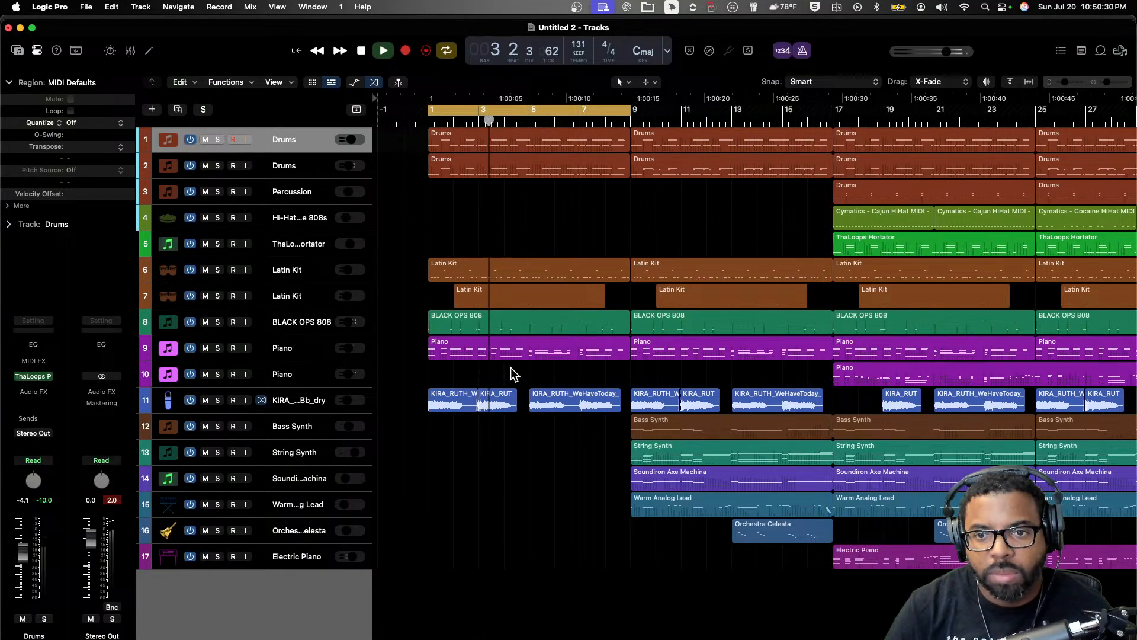
- Try the intro without the track 9 Piano region in bars 1 to 8, and undo its deletion
{"action": "left_click", "coordinate": [499, 342]}
{"action": "key", "text": "Delete"}
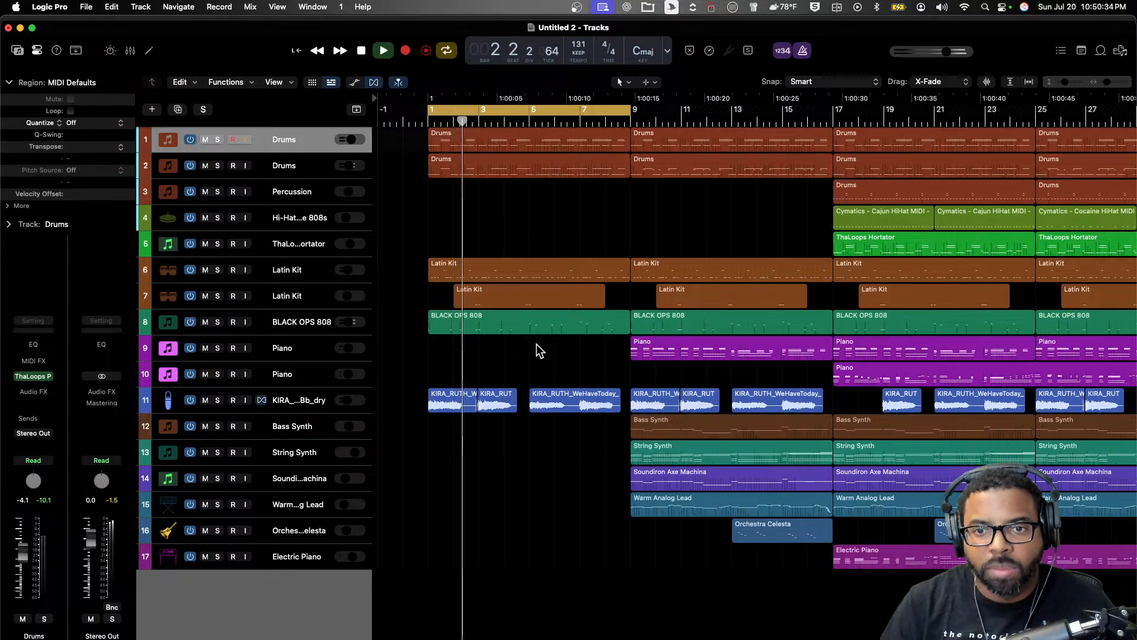
{"action": "key", "text": "super+z"}
- Delete the BLACK OPS 808, both Latin Kit and the track 2 Drums regions in the first eight bars, and replay the section
{"action": "left_click", "coordinate": [469, 325]}
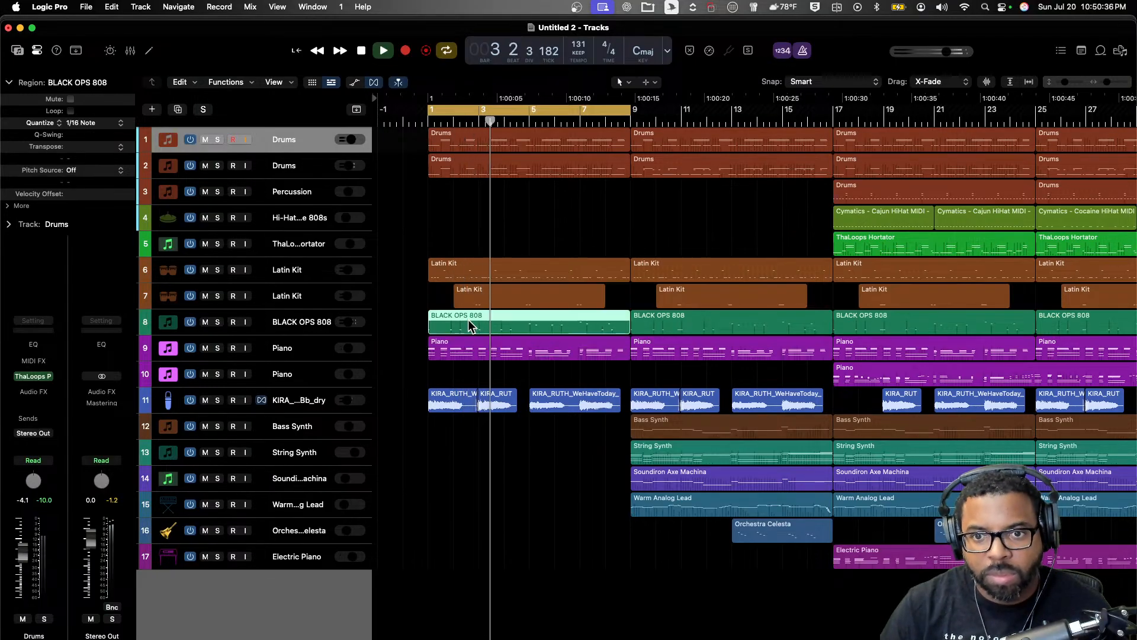
{"action": "key", "text": "Delete"}
{"action": "left_click_drag", "start_coordinate": [486, 310], "coordinate": [488, 261]}
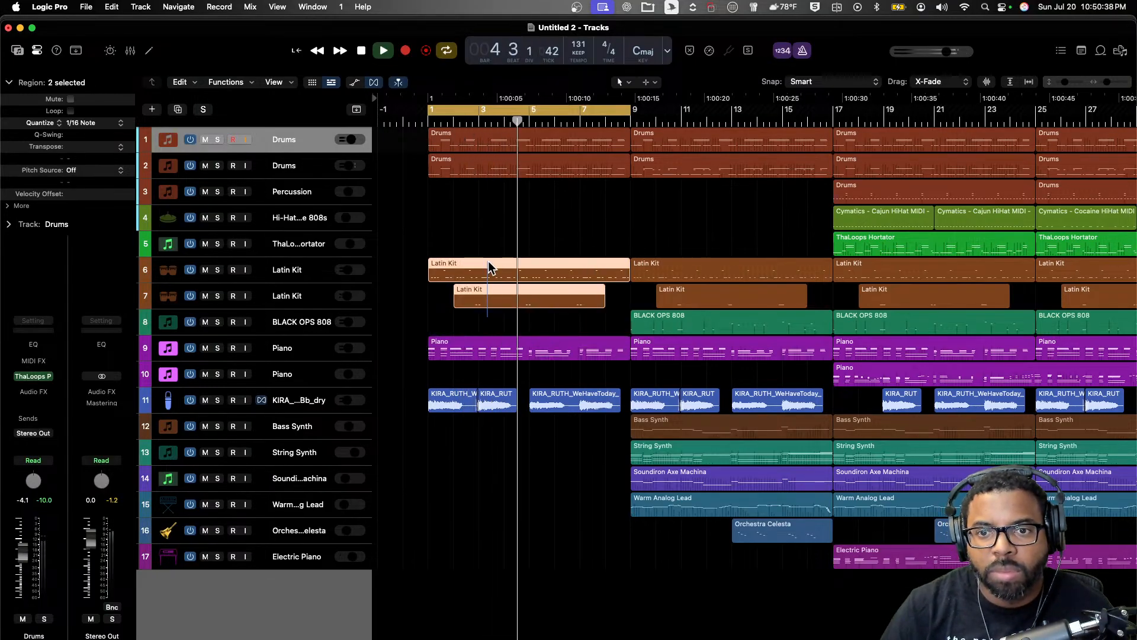
{"action": "key", "text": "Delete"}
{"action": "left_click", "coordinate": [455, 161]}
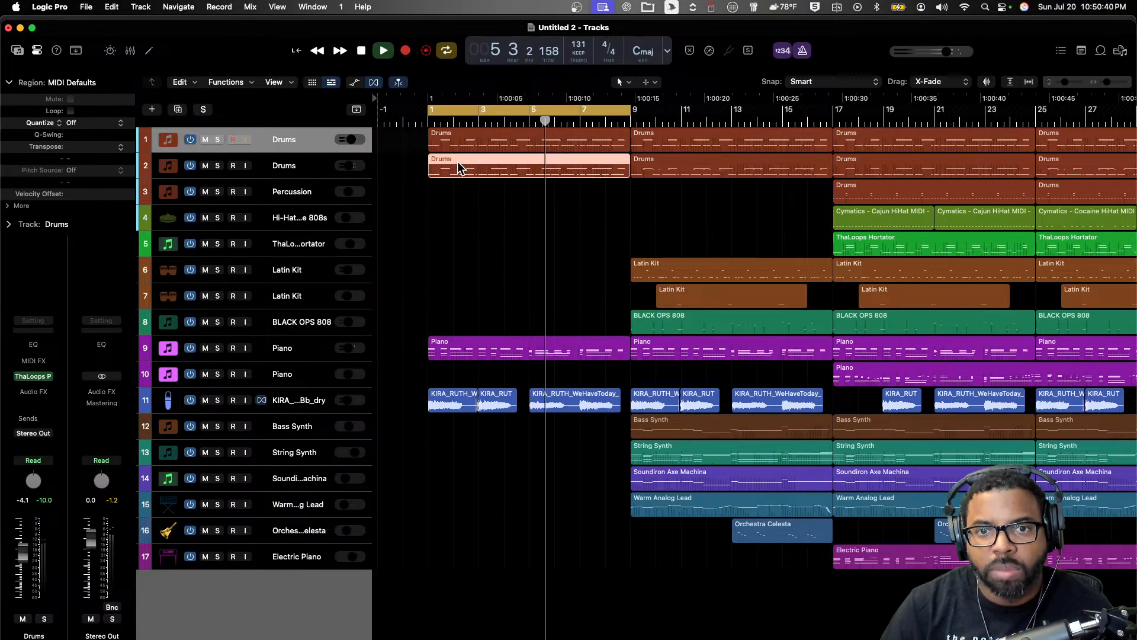
{"action": "key", "text": "Delete"}
{"action": "key", "text": "Return"}
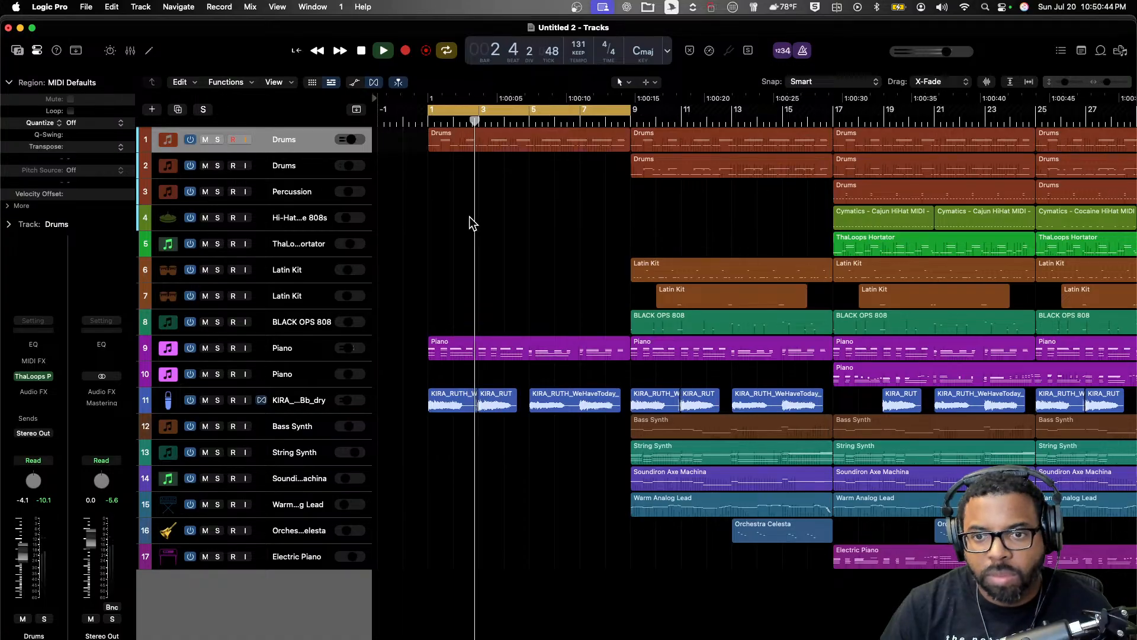
- Try the intro without the track 1 Drums region in bars 1 to 8, and undo its deletion
{"action": "left_click", "coordinate": [470, 135]}
{"action": "key", "text": "Delete"}
{"action": "key", "text": "Return"}
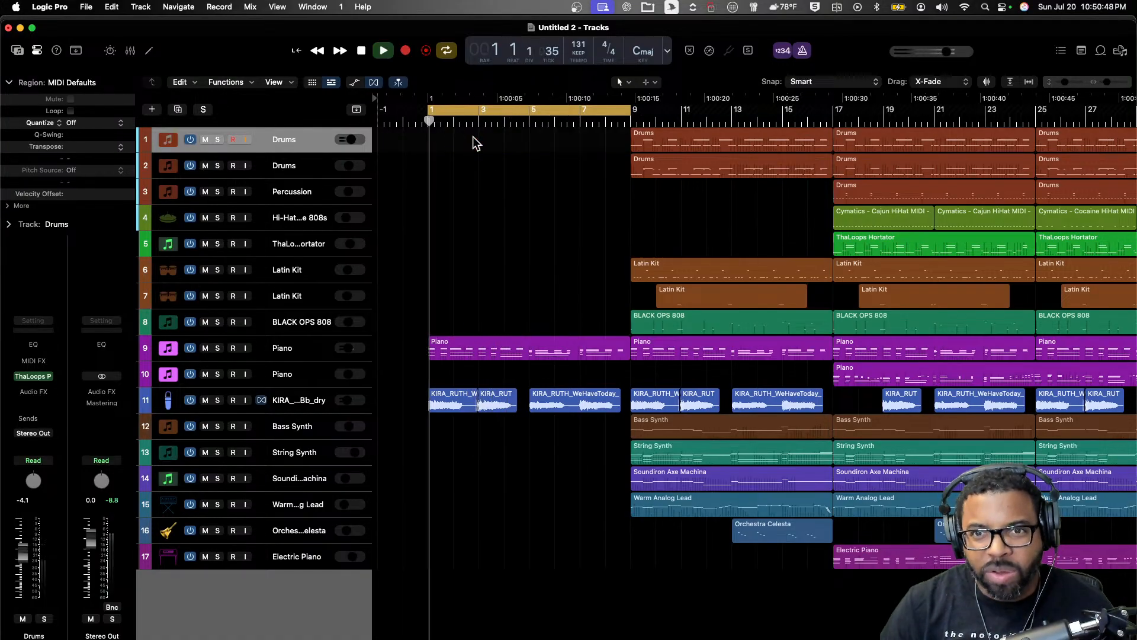
{"action": "key", "text": "cmd+z"}
- Delete all F#3 and D#3 notes from the first Drums region on track 1 and trim the region's start to just before bar 5
{"action": "key", "text": "space"}
{"action": "double_click", "coordinate": [473, 138]}
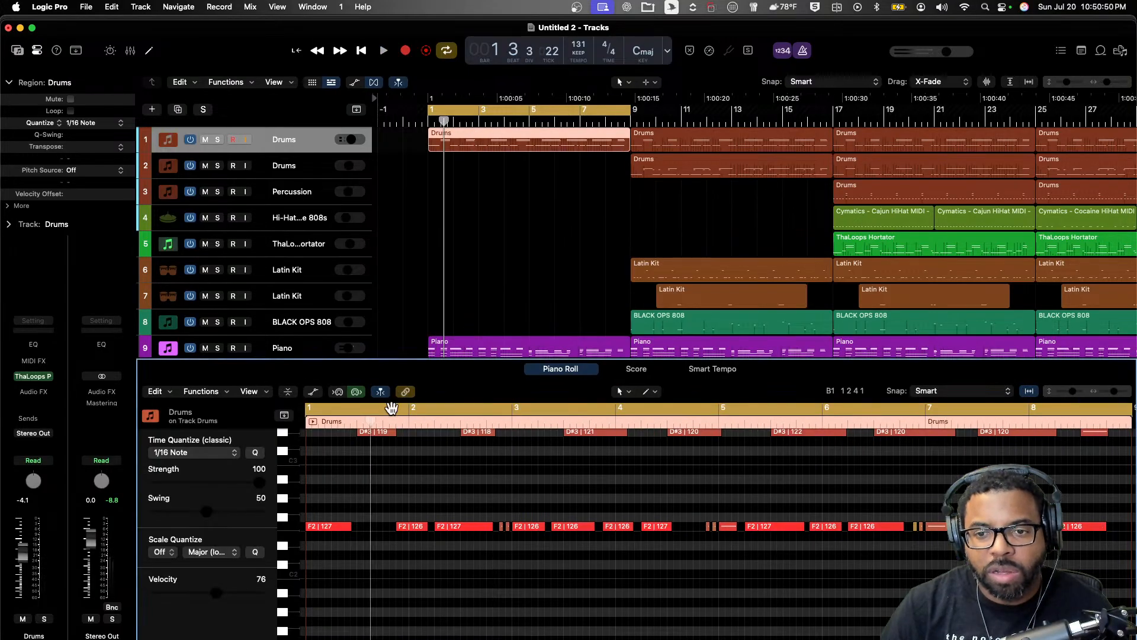
{"action": "scroll", "coordinate": [336, 522], "scroll_direction": "up", "scroll_amount": 5}
{"action": "left_click_drag", "start_coordinate": [291, 517], "coordinate": [290, 543]}
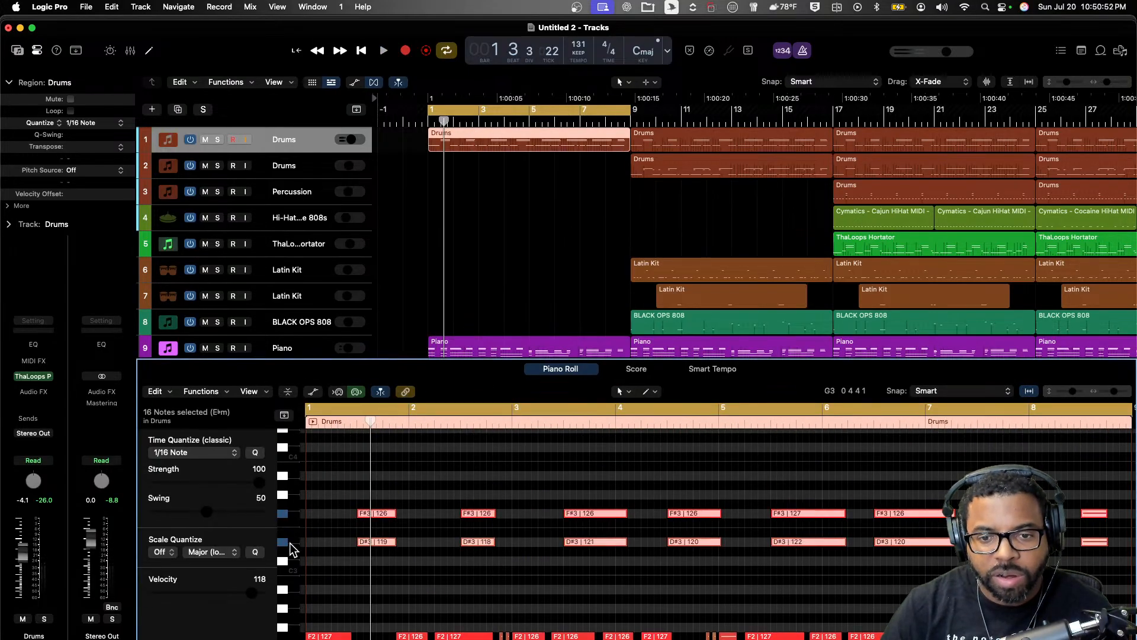
{"action": "key", "text": "Delete"}
{"action": "key", "text": "space"}
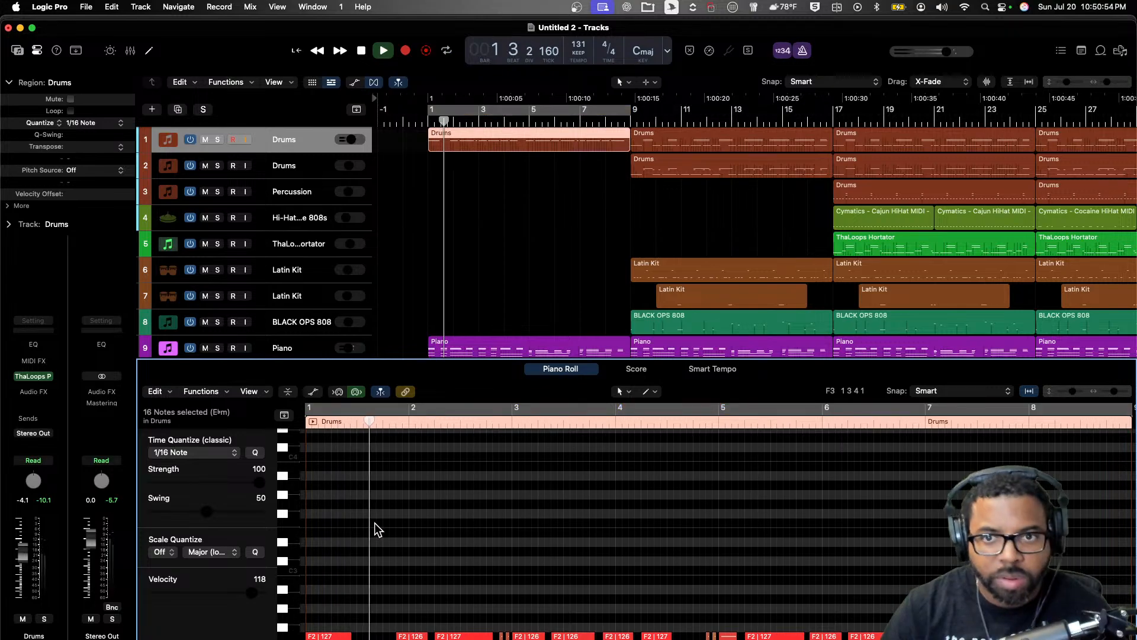
{"action": "key", "text": "e"}
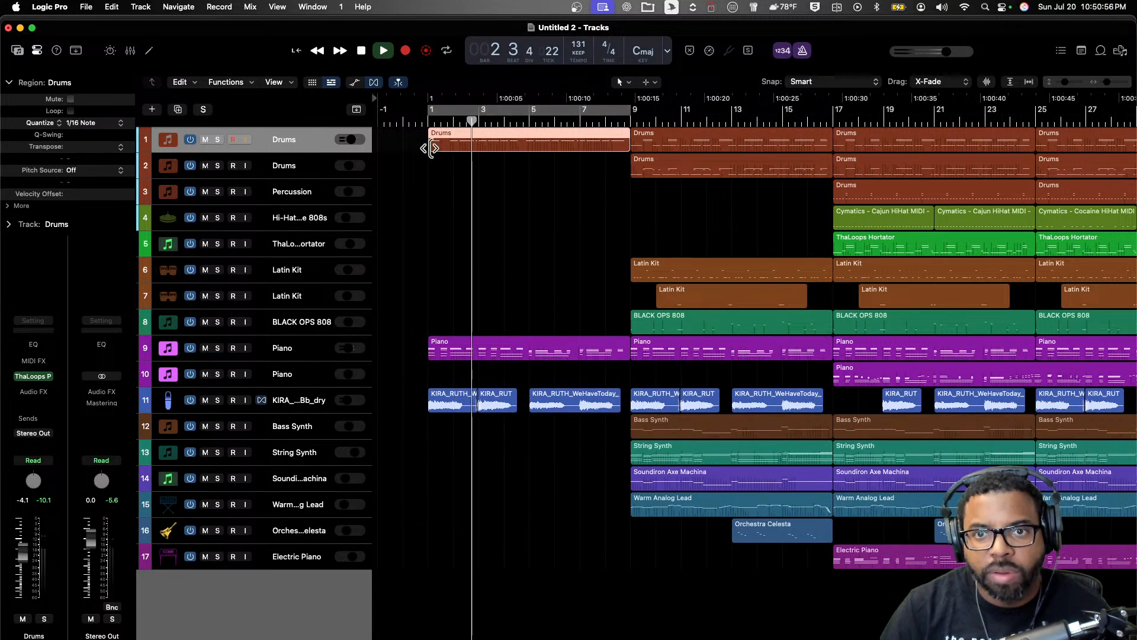
{"action": "left_click_drag", "start_coordinate": [434, 148], "coordinate": [524, 148]}
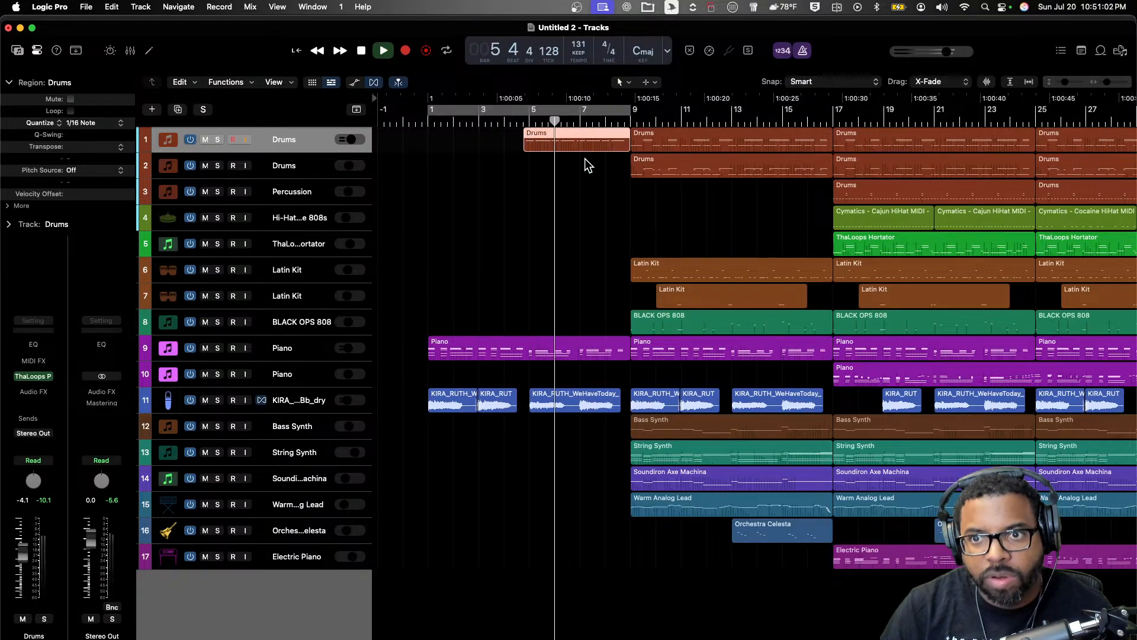
- Delete the track 2 Drums region in bars 9 to 16 and set the cycle range to the track 6 Latin Kit region there
{"action": "scroll", "coordinate": [610, 159], "scroll_direction": "right", "scroll_amount": 5}
{"action": "left_click", "coordinate": [634, 162]}
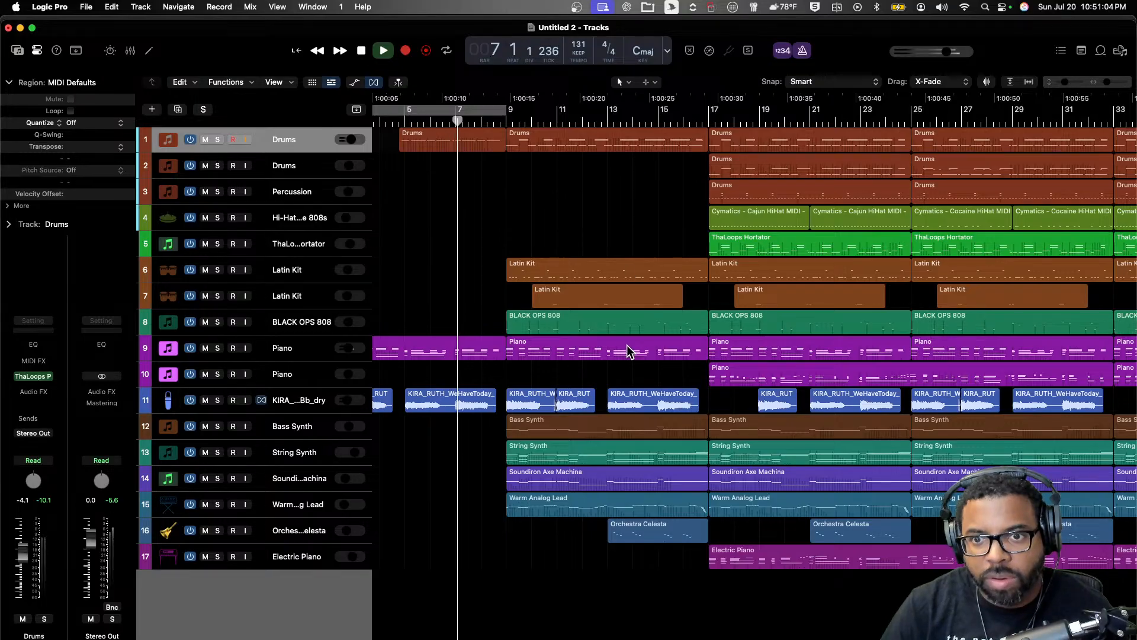
{"action": "left_click", "coordinate": [559, 270]}
{"action": "key", "text": "cmd+u"}
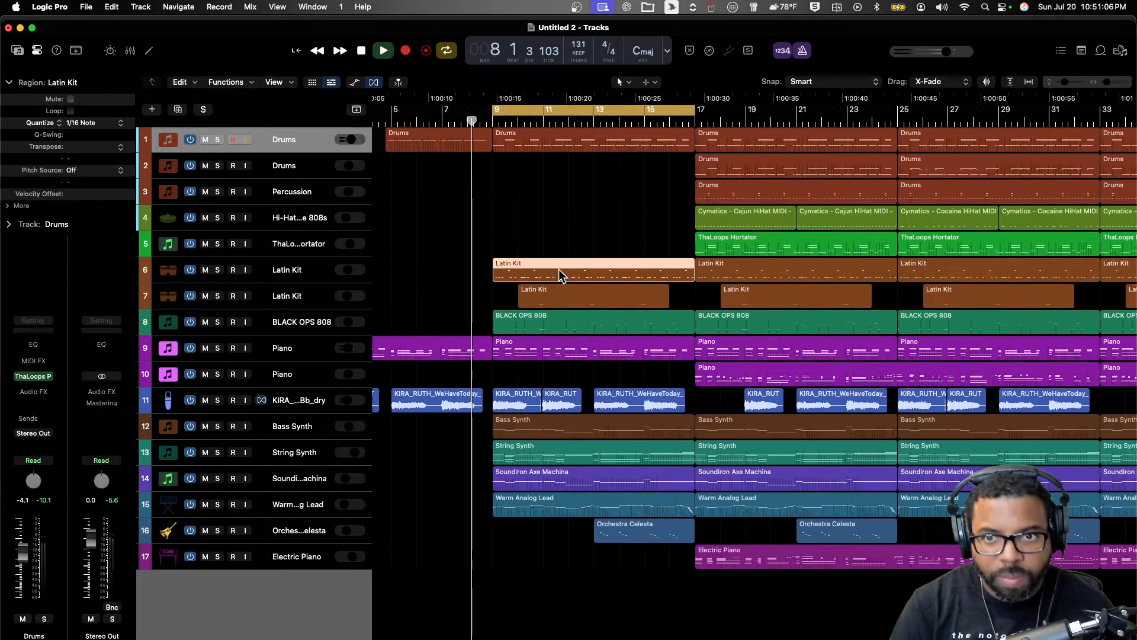
{"action": "scroll", "coordinate": [542, 336], "scroll_direction": "right", "scroll_amount": 2}
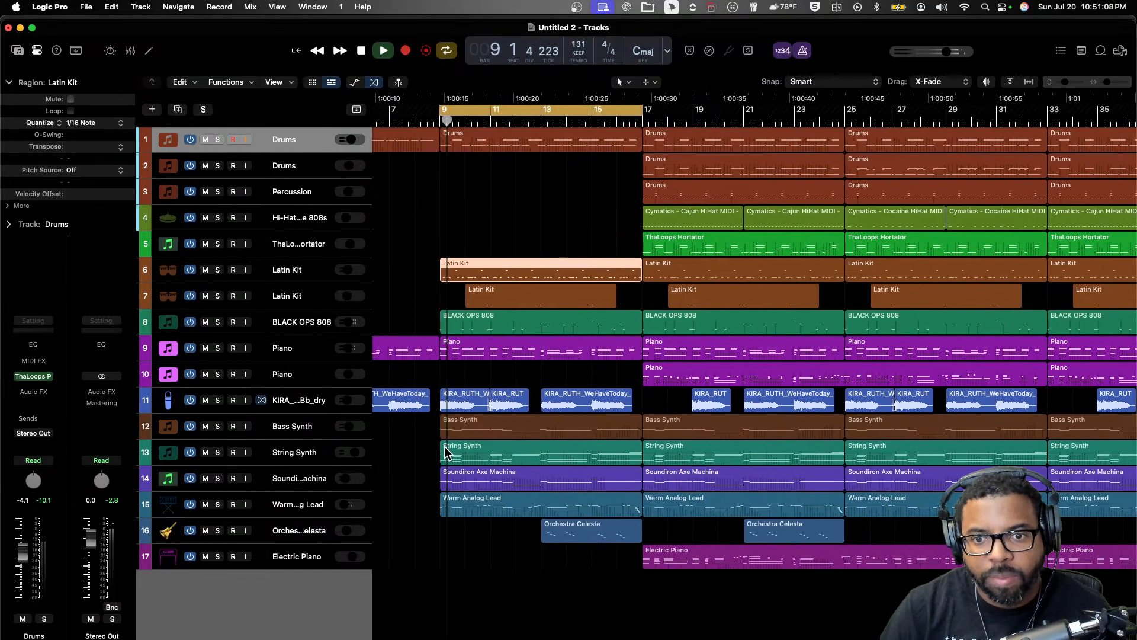
- Delete the Warm Analog Lead, Soundiron Axe Machina, String Synth and BLACK OPS 808 regions in bars 9 to 16, and resume playback
{"action": "left_click", "coordinate": [477, 500]}
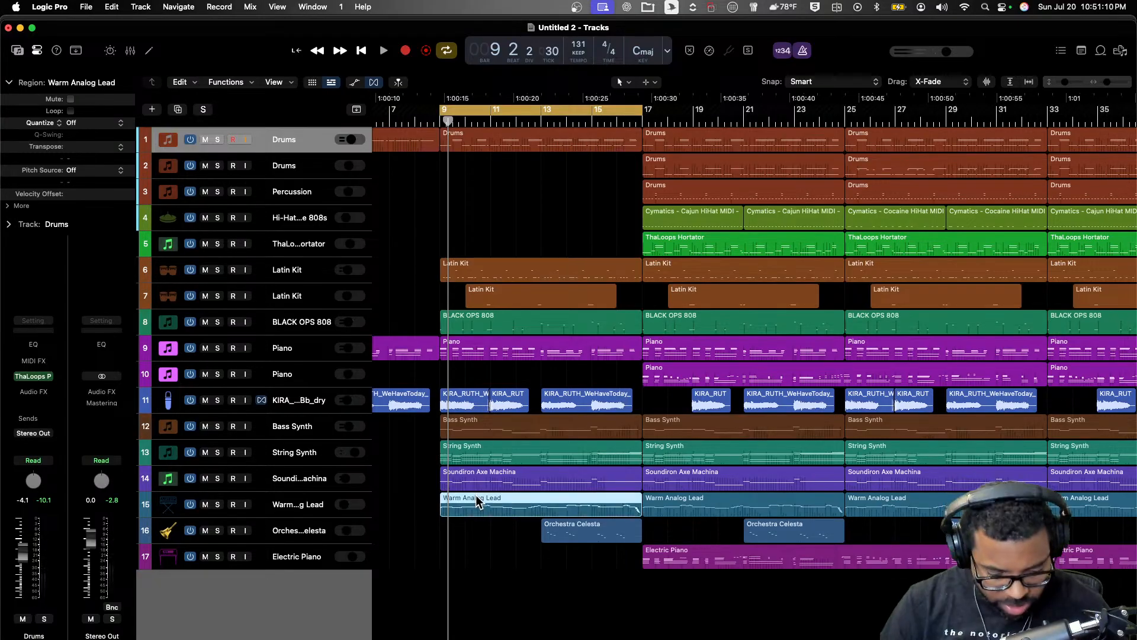
{"action": "key", "text": "Delete"}
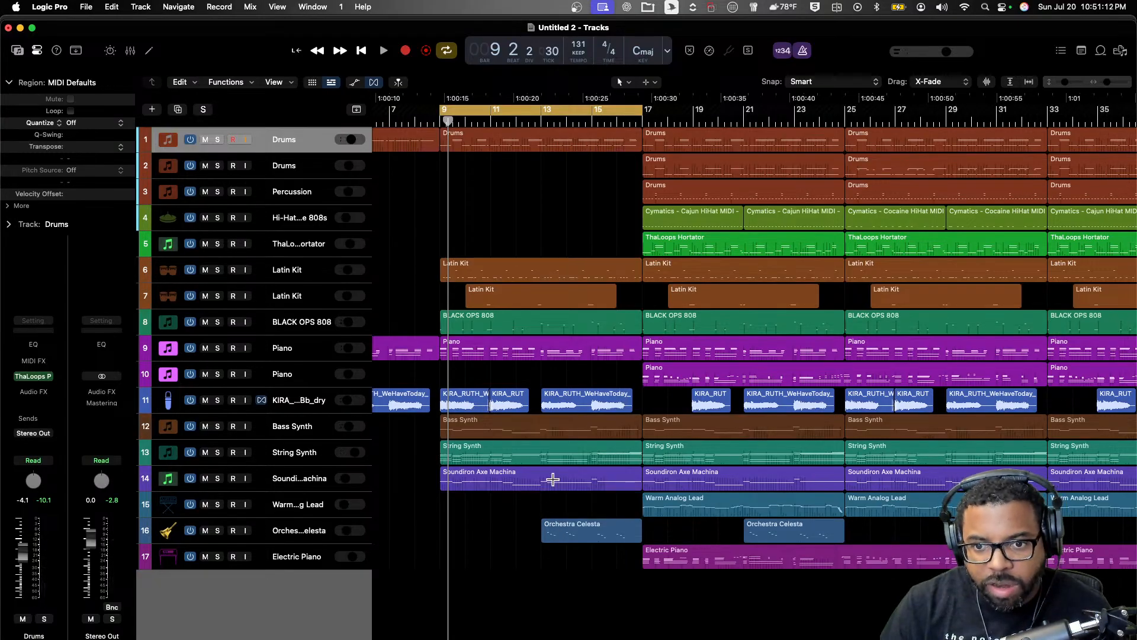
{"action": "left_click", "coordinate": [498, 477]}
{"action": "key", "text": "Delete"}
{"action": "left_click", "coordinate": [517, 455]}
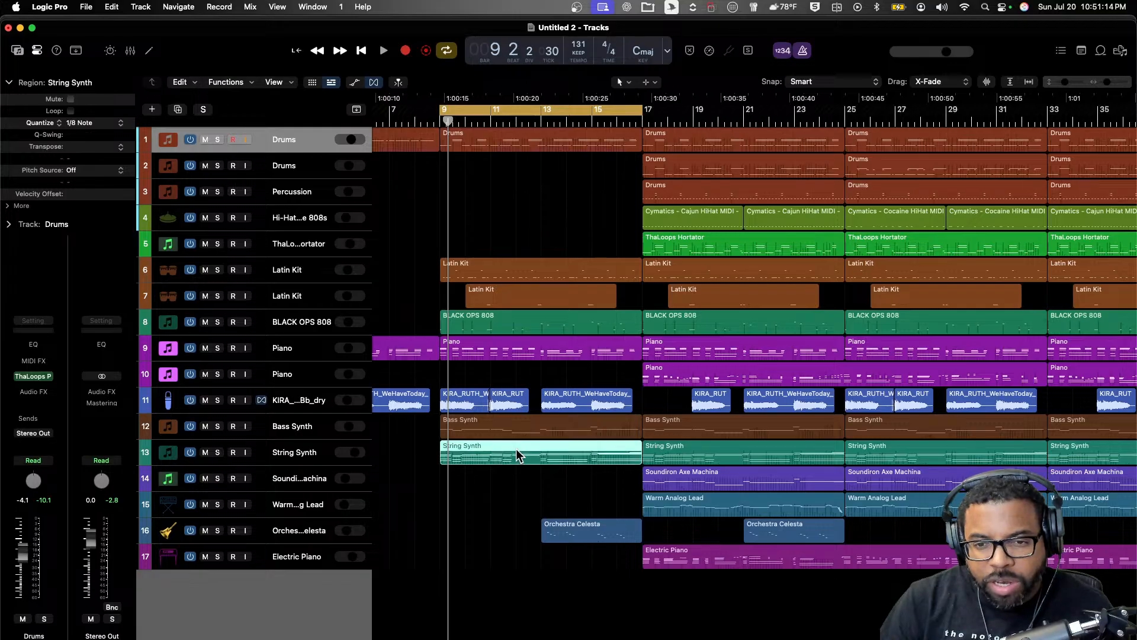
{"action": "key", "text": "Delete"}
{"action": "left_click", "coordinate": [516, 428]}
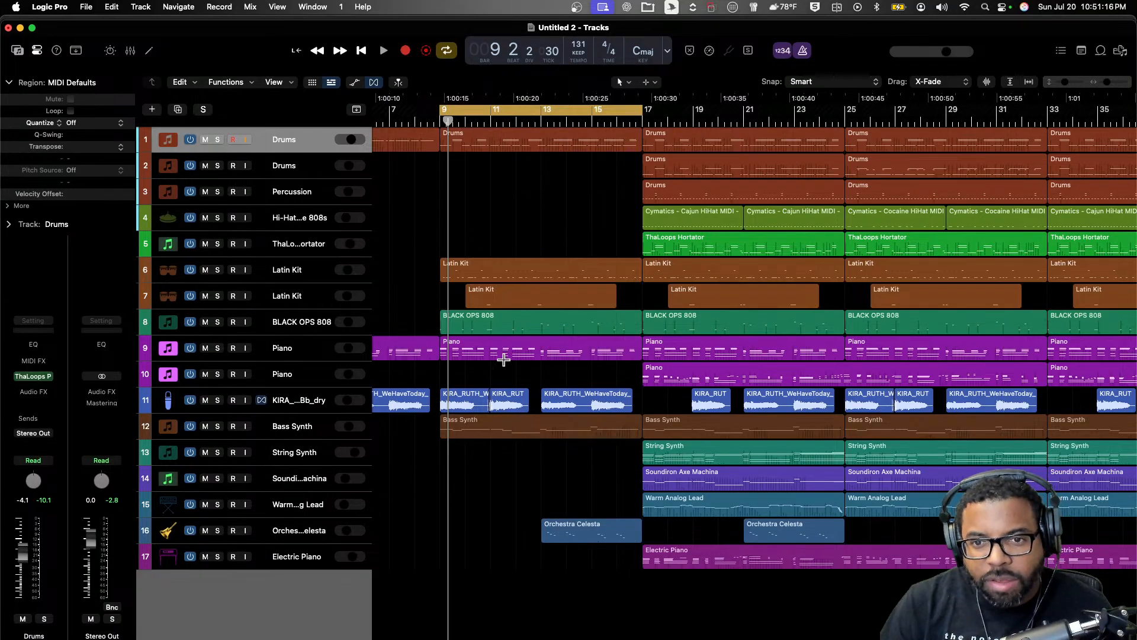
{"action": "key", "text": "Delete"}
{"action": "key", "text": "space"}
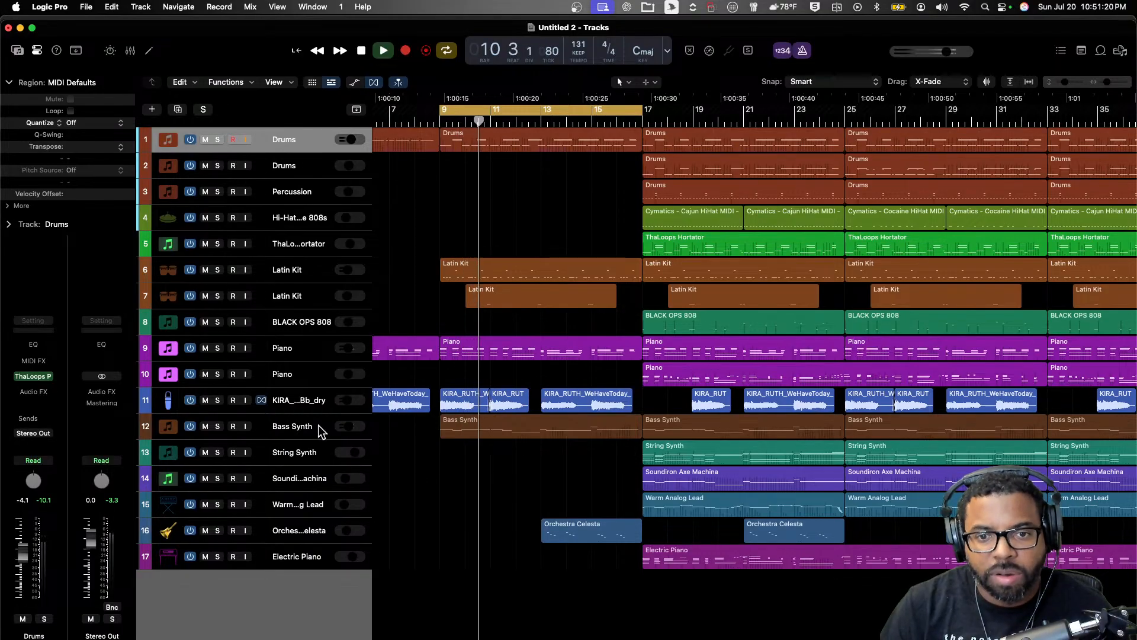
- Set the Bass Synth track's volume to -9.4 dB and delete the track 6 Latin Kit region in bars 9 to 16
{"action": "left_click", "coordinate": [356, 425]}
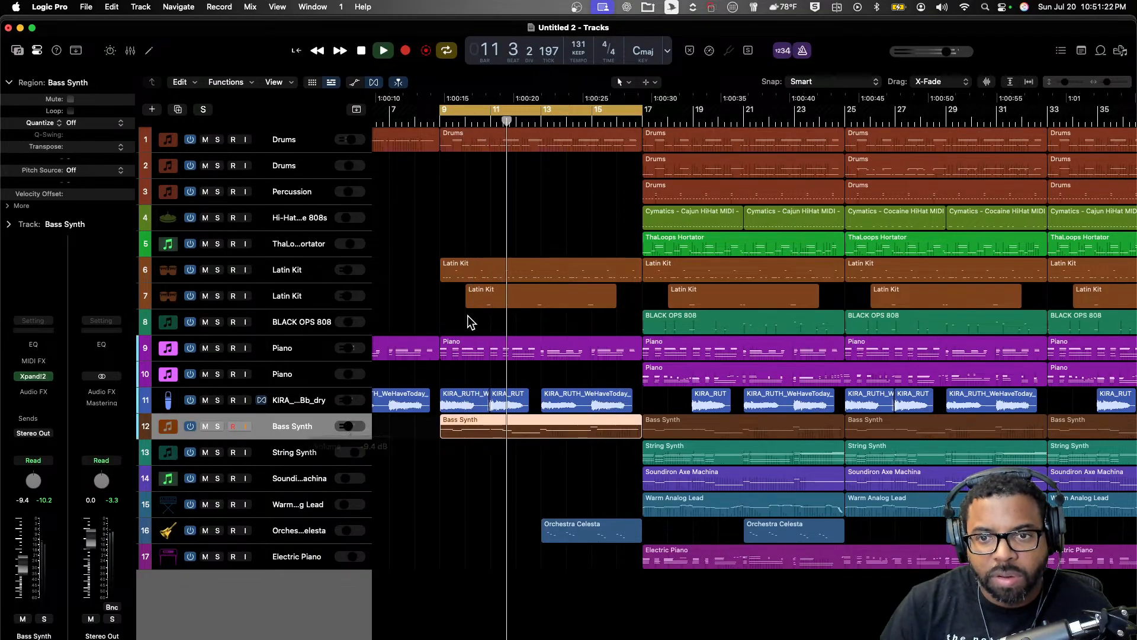
{"action": "scroll", "coordinate": [535, 242], "scroll_direction": "right", "scroll_amount": 1}
{"action": "left_click", "coordinate": [497, 267]}
{"action": "key", "text": "Delete"}
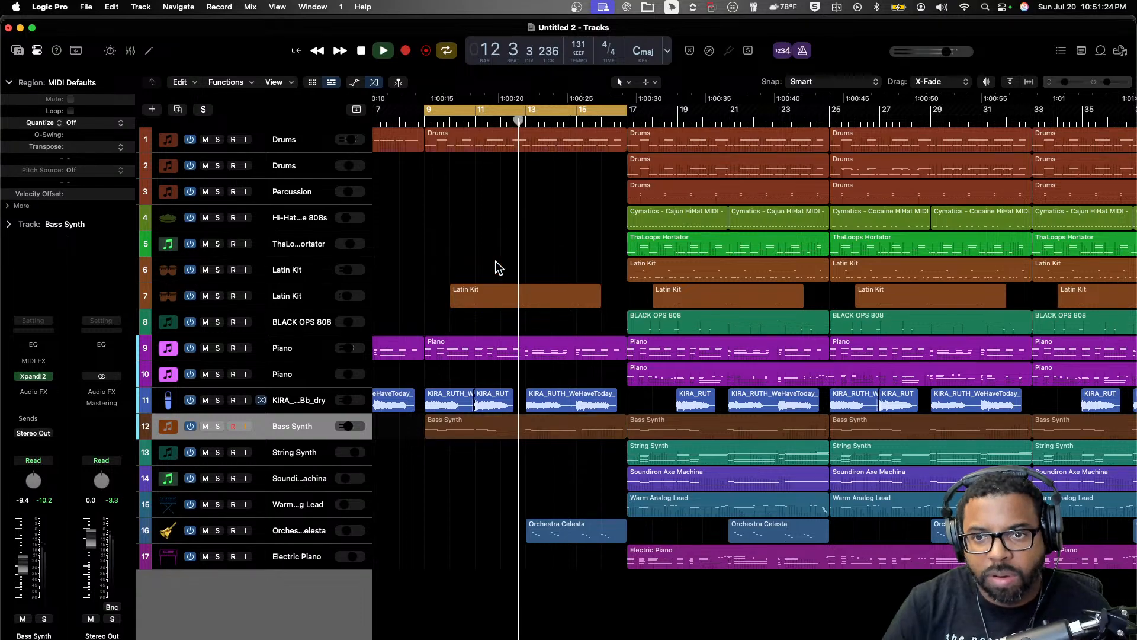
- Move the cycle range to bars 17 to 24 and extend the start of the track 11 vocal region back to bar 17
{"action": "left_click_drag", "start_coordinate": [481, 109], "coordinate": [683, 110]}
{"action": "scroll", "coordinate": [532, 279], "scroll_direction": "right", "scroll_amount": 10}
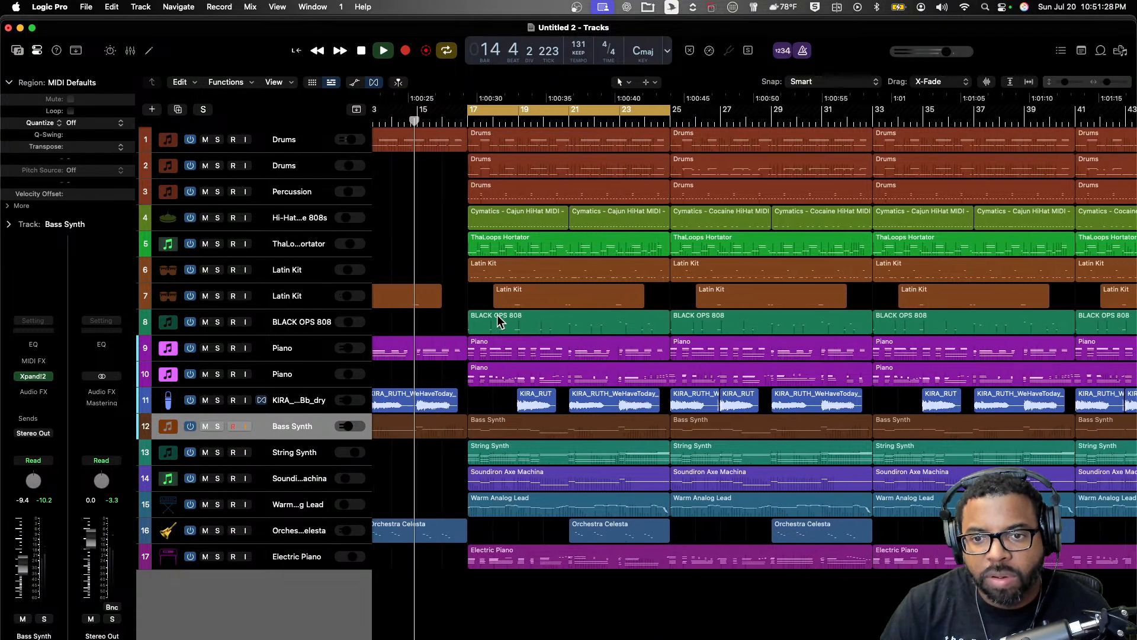
{"action": "scroll", "coordinate": [494, 352], "scroll_direction": "left", "scroll_amount": 11}
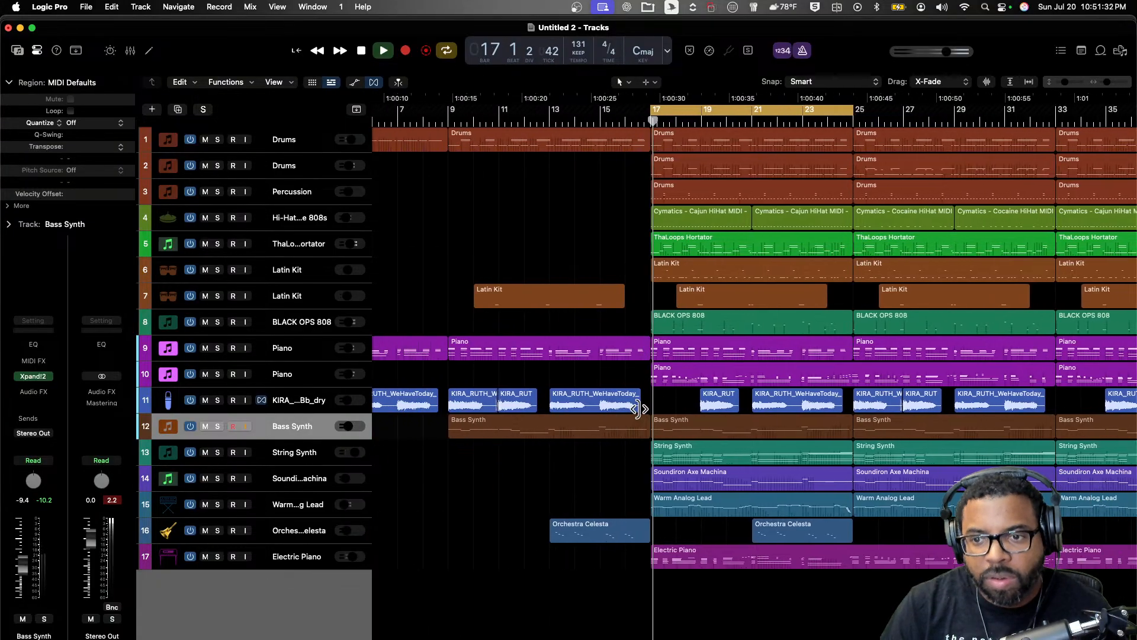
{"action": "left_click_drag", "start_coordinate": [695, 409], "coordinate": [648, 409]}
{"action": "key", "text": "space"}
- Place the playhead at bar 15 beat 4 and delete the track 9 Piano region in bars 17 to 24
{"action": "scroll", "coordinate": [619, 136], "scroll_direction": "right", "scroll_amount": 5}
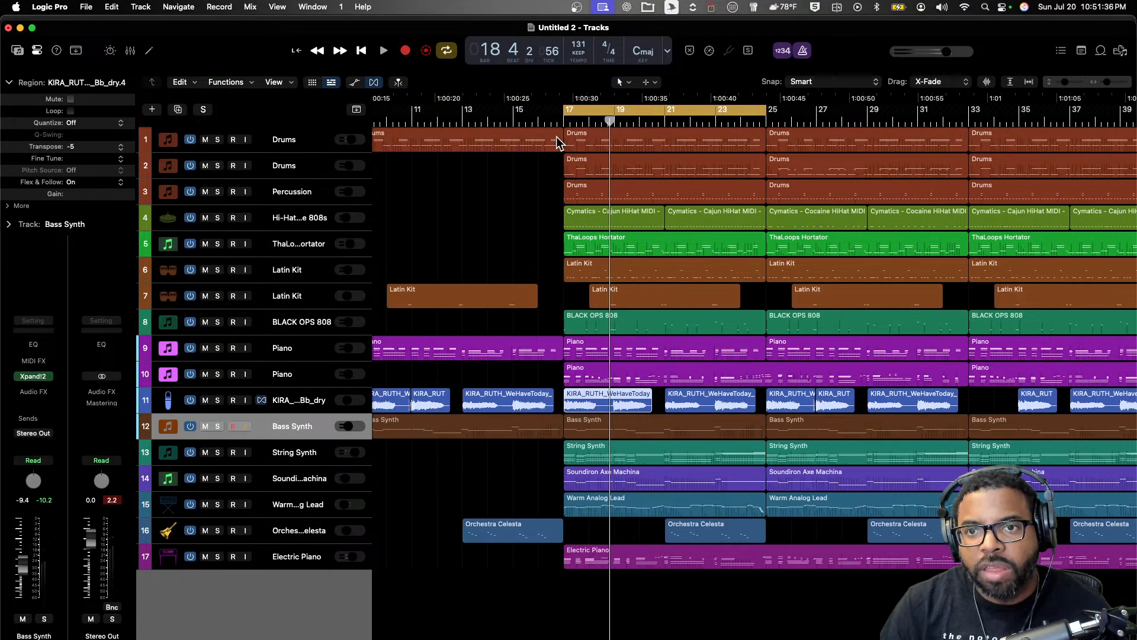
{"action": "left_click", "coordinate": [532, 121]}
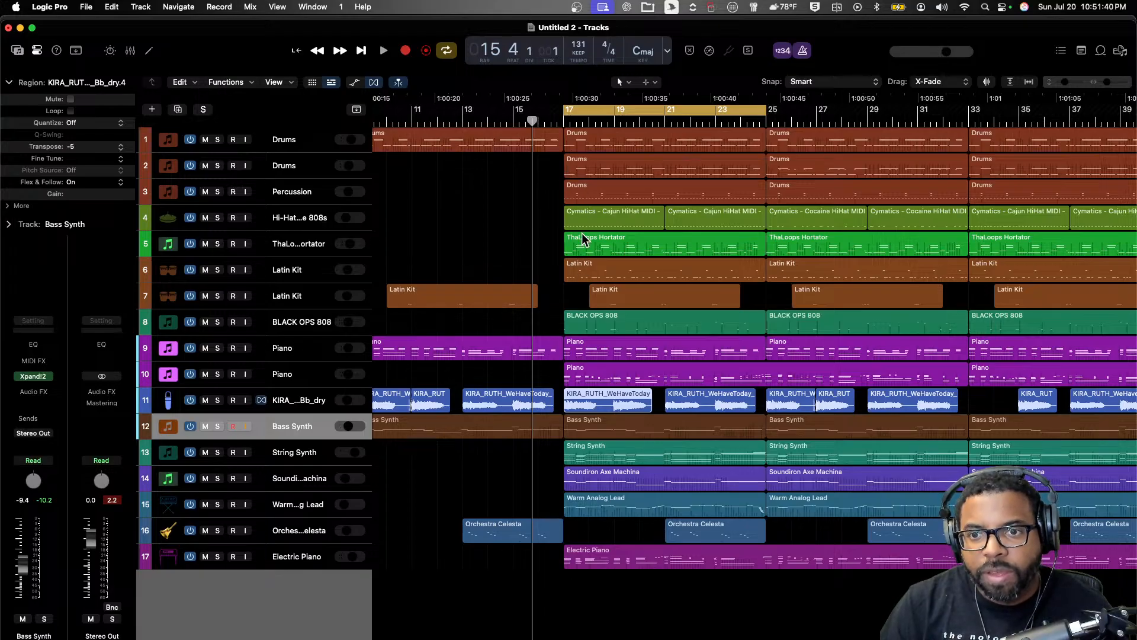
{"action": "left_click", "coordinate": [605, 354]}
{"action": "key", "text": "Delete"}
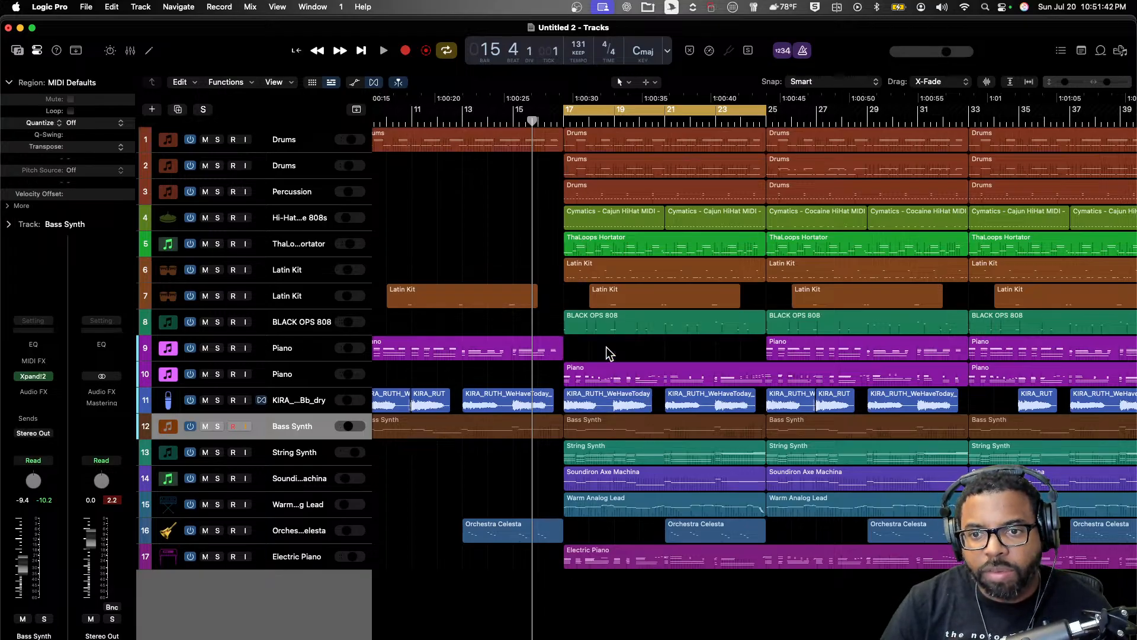
- Split the track 10 Piano region at bar 25, splitting crossing notes, delete its first half, and resume playback
{"action": "left_click", "coordinate": [611, 374]}
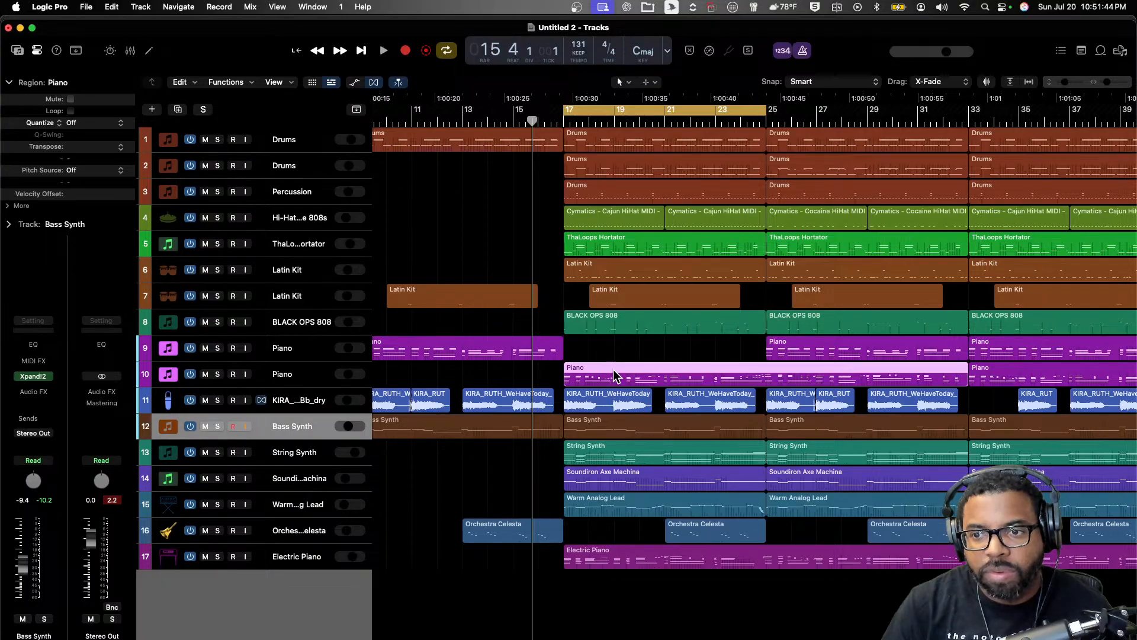
{"action": "double_click", "coordinate": [763, 370], "text": "super"}
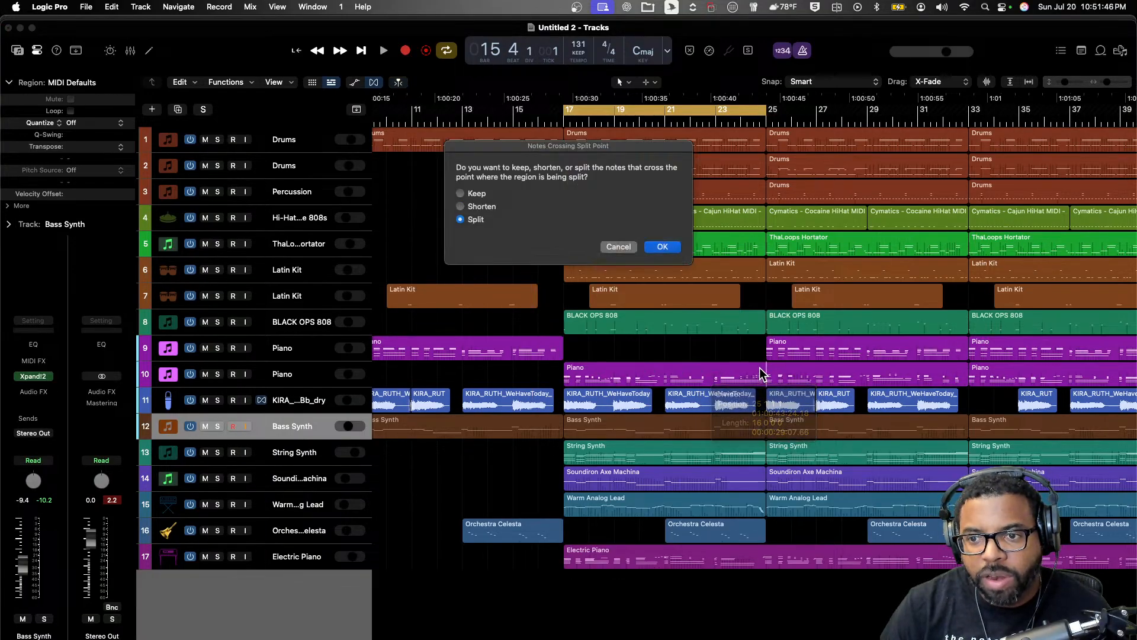
{"action": "key", "text": "Return"}
{"action": "left_click", "coordinate": [750, 365]}
{"action": "key", "text": "Delete"}
{"action": "key", "text": "space"}
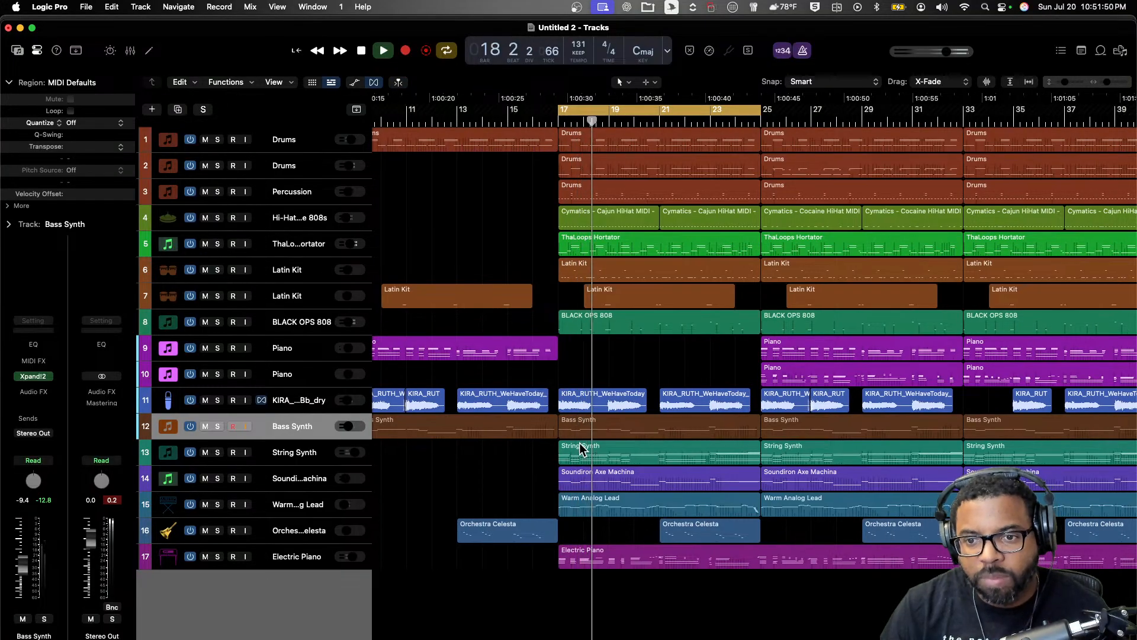
- Delete the Bass Synth region in bars 17 to 24
{"action": "left_click", "coordinate": [592, 427]}
{"action": "key", "text": "Delete"}
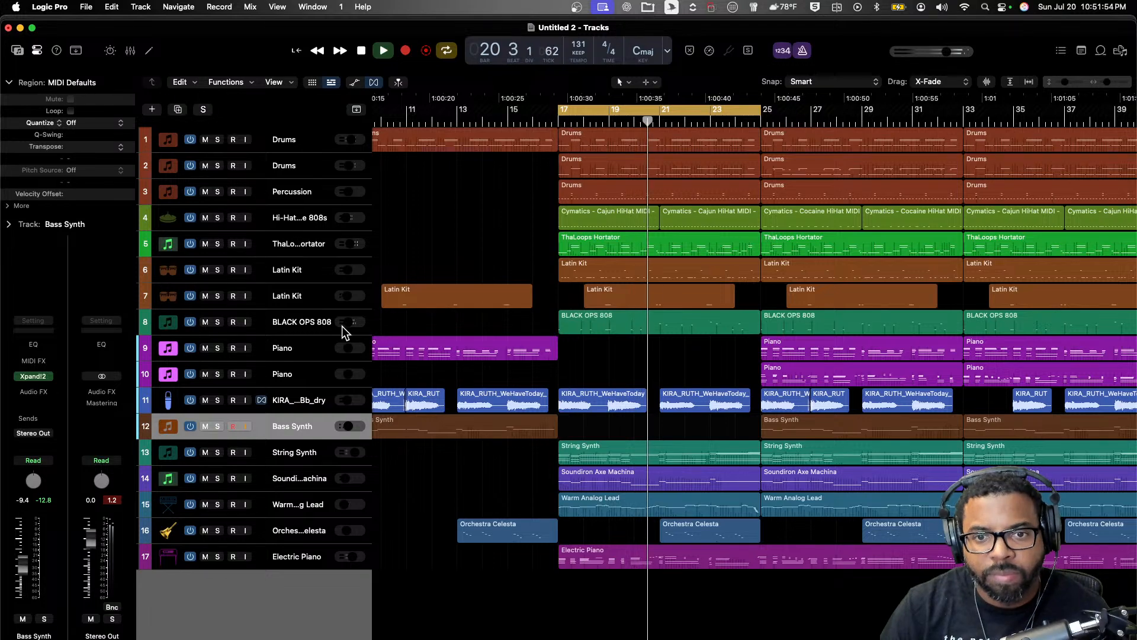
{"action": "scroll", "coordinate": [527, 409], "scroll_direction": "right", "scroll_amount": 2}
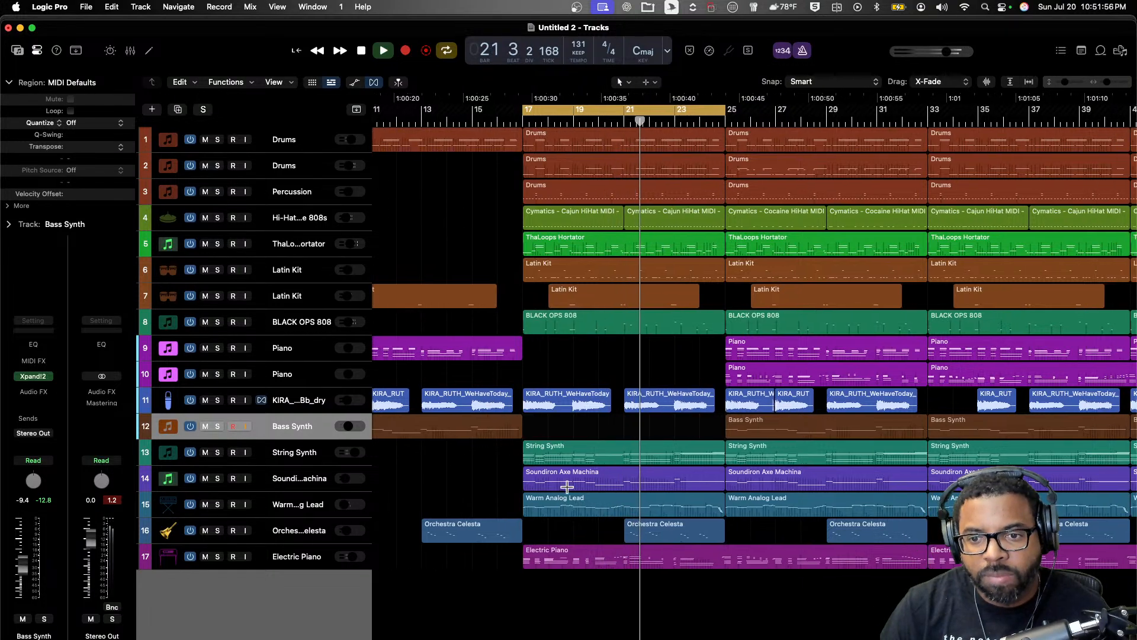
- Delete the String Synth region in bars 17 to 24 and select the Soundiron Axe Machina region below it
{"action": "scroll", "coordinate": [579, 454], "scroll_direction": "right", "scroll_amount": 3}
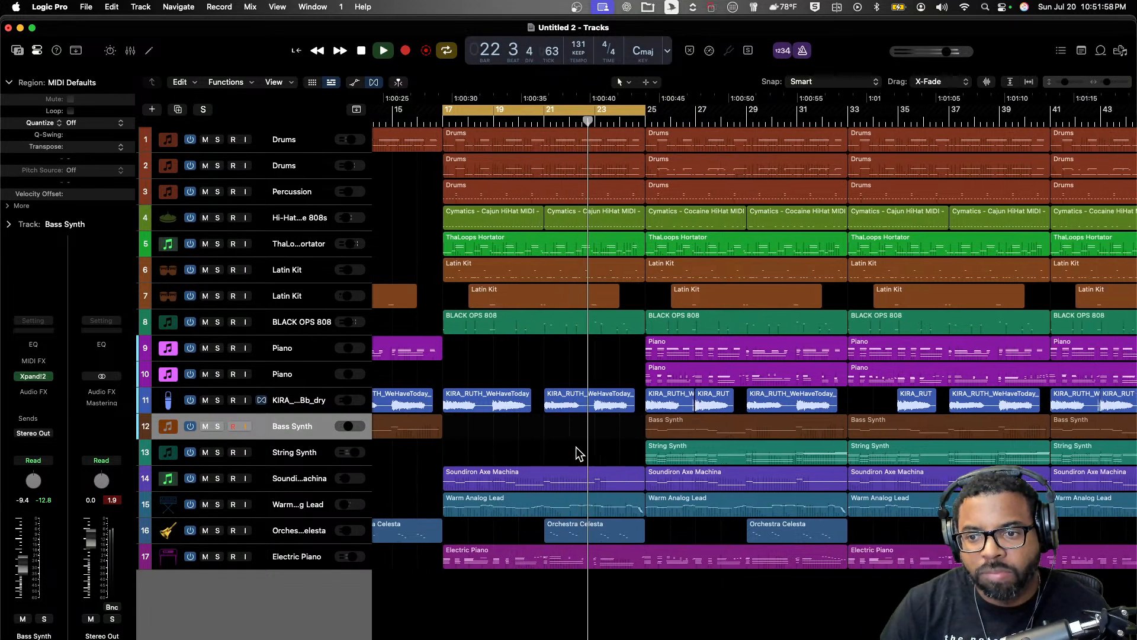
{"action": "scroll", "coordinate": [578, 454], "scroll_direction": "right", "scroll_amount": 2}
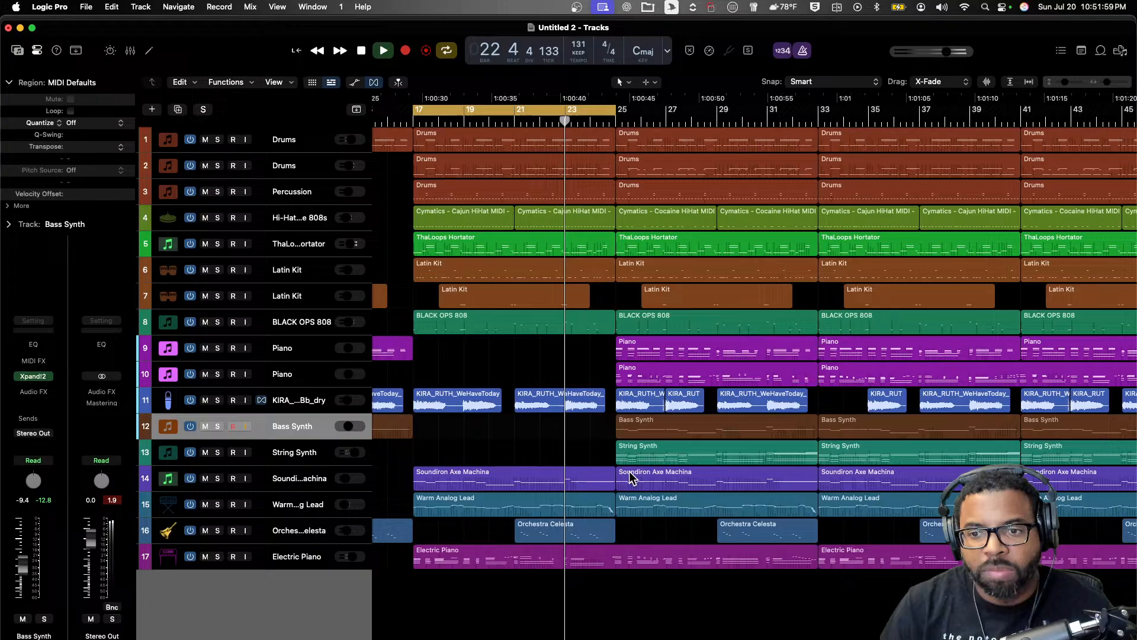
{"action": "left_click", "coordinate": [559, 476]}
{"action": "scroll", "coordinate": [583, 457], "scroll_direction": "left", "scroll_amount": 3}
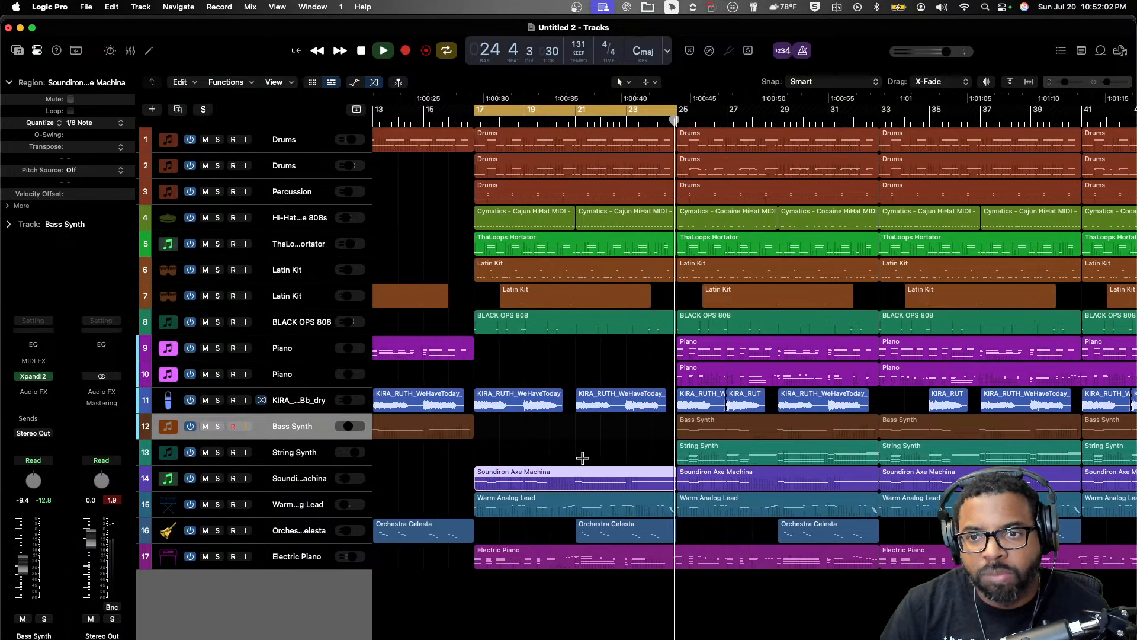
{"action": "scroll", "coordinate": [570, 348], "scroll_direction": "right", "scroll_amount": 3}
{"action": "scroll", "coordinate": [538, 317], "scroll_direction": "left", "scroll_amount": 1}
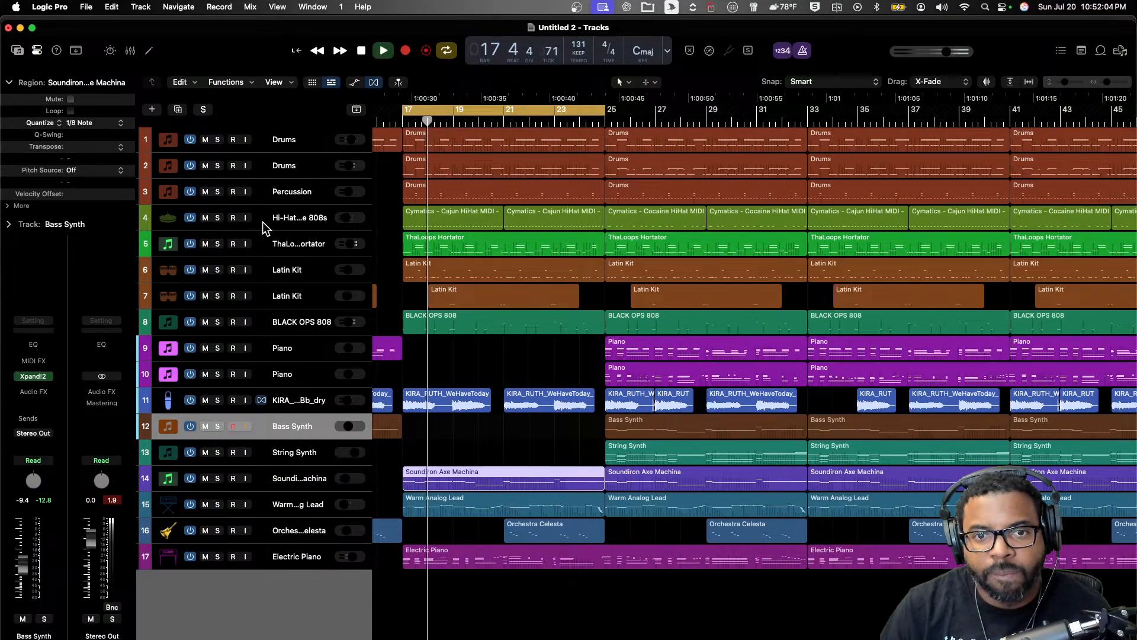
- Delete the Drums regions on tracks 1, 2 and 3 in bars 25 to 32
{"action": "scroll", "coordinate": [592, 145], "scroll_direction": "right", "scroll_amount": 1}
{"action": "left_click", "coordinate": [618, 185]}
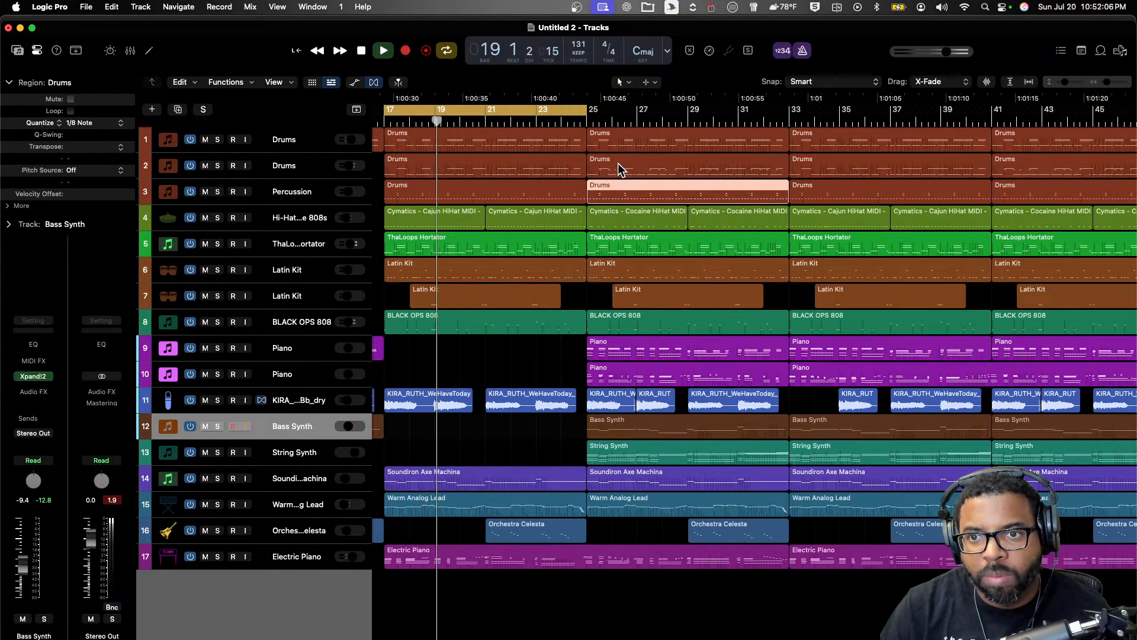
{"action": "left_click", "coordinate": [618, 163], "text": "shift"}
{"action": "key", "text": "Delete"}
{"action": "left_click", "coordinate": [610, 142]}
{"action": "key", "text": "Delete"}
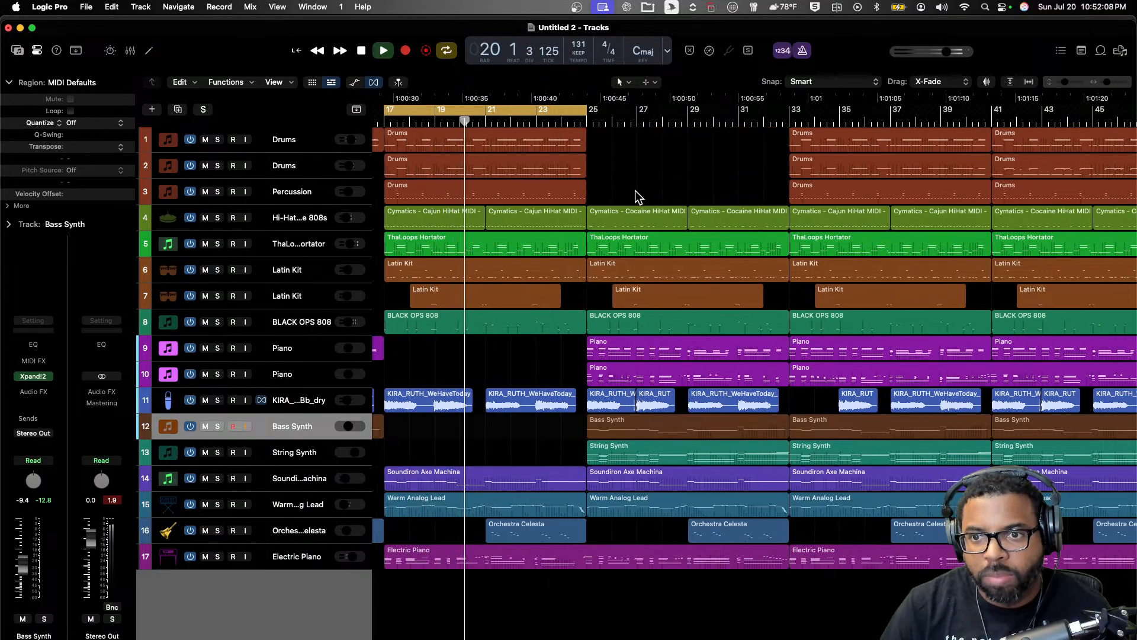
- Delete both Cocaine HiHat regions and the ThaLoops Hortator and track 6 Latin Kit regions in bars 25 to 32
{"action": "left_click", "coordinate": [629, 220]}
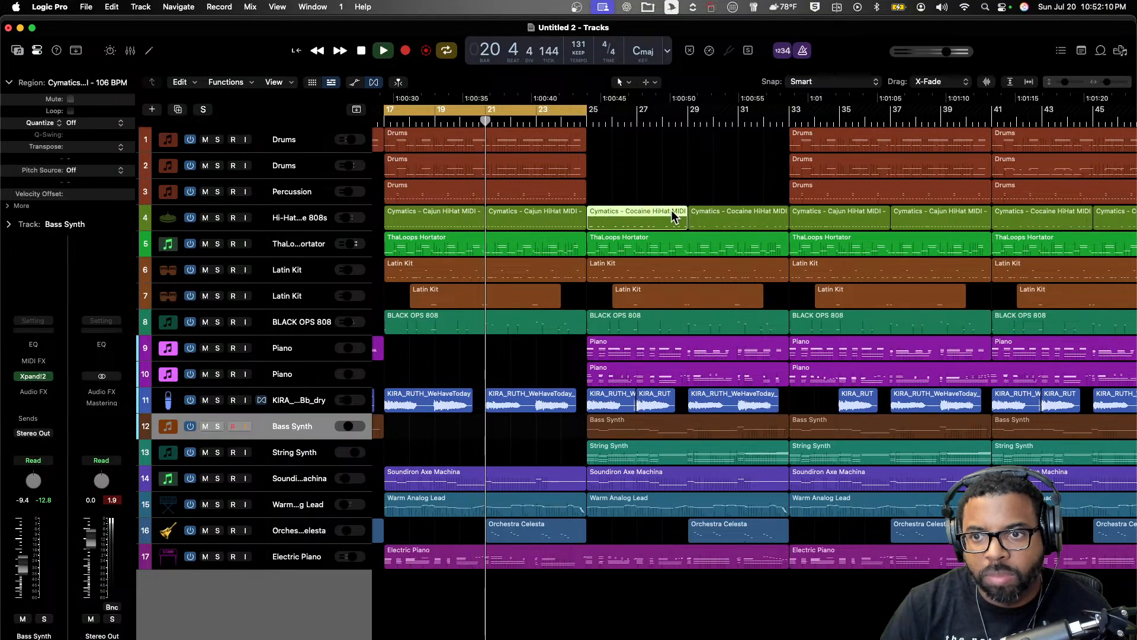
{"action": "left_click", "coordinate": [708, 215], "text": "shift"}
{"action": "key", "text": "Delete"}
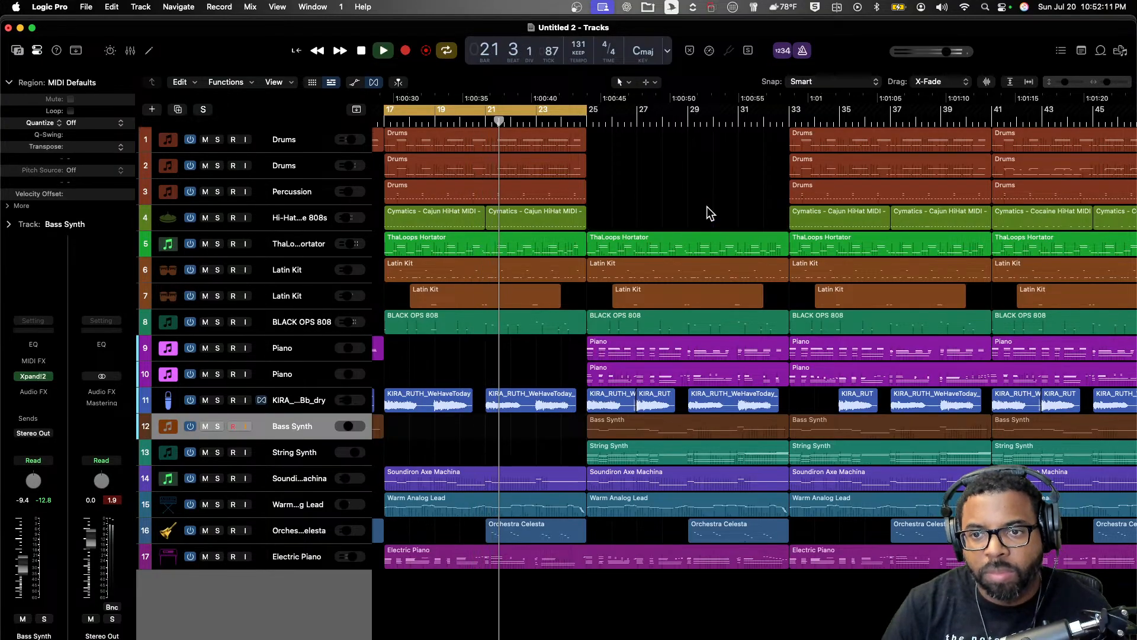
{"action": "left_click", "coordinate": [616, 244]}
{"action": "left_click", "coordinate": [623, 263], "text": "shift"}
{"action": "key", "text": "Delete"}
- Delete the track 7 Latin Kit region and the BLACK OPS 808 region in bars 25 to 32
{"action": "left_click", "coordinate": [633, 294]}
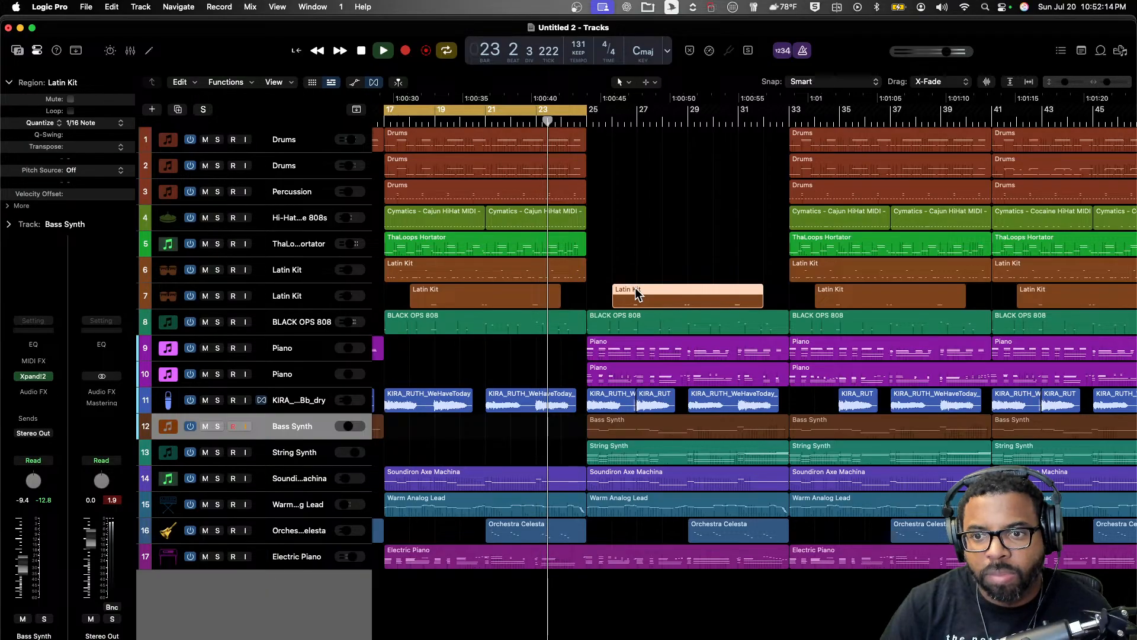
{"action": "key", "text": "Delete"}
{"action": "left_click", "coordinate": [638, 320]}
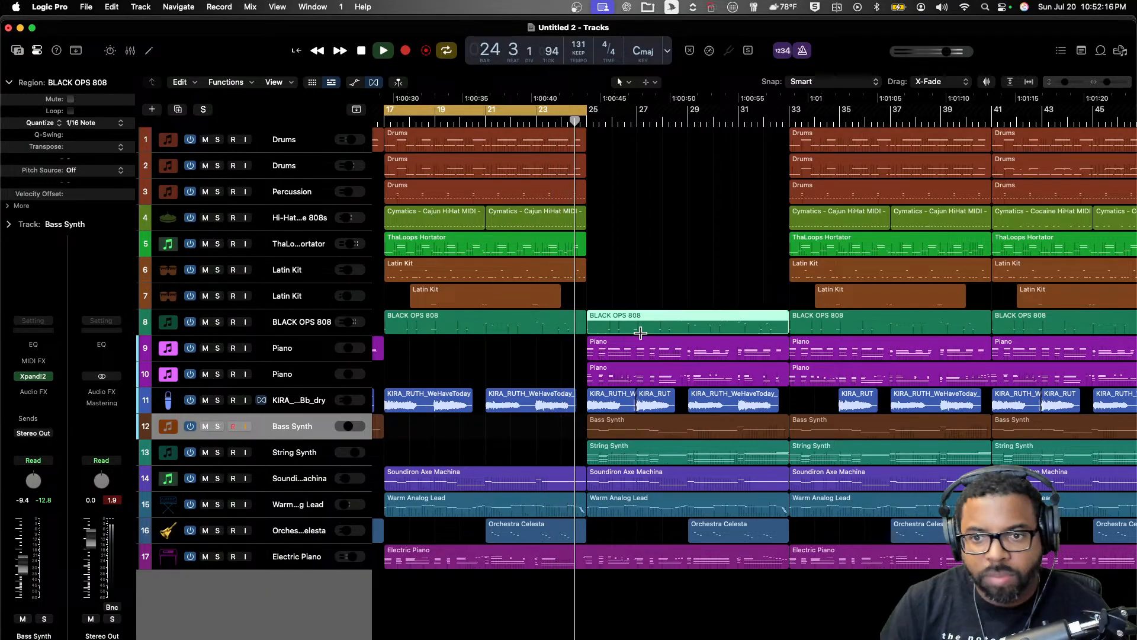
{"action": "key", "text": "Delete"}
- Delete the Bass Synth region and the track 9 Piano region in bars 25 to 32
{"action": "left_click", "coordinate": [612, 421]}
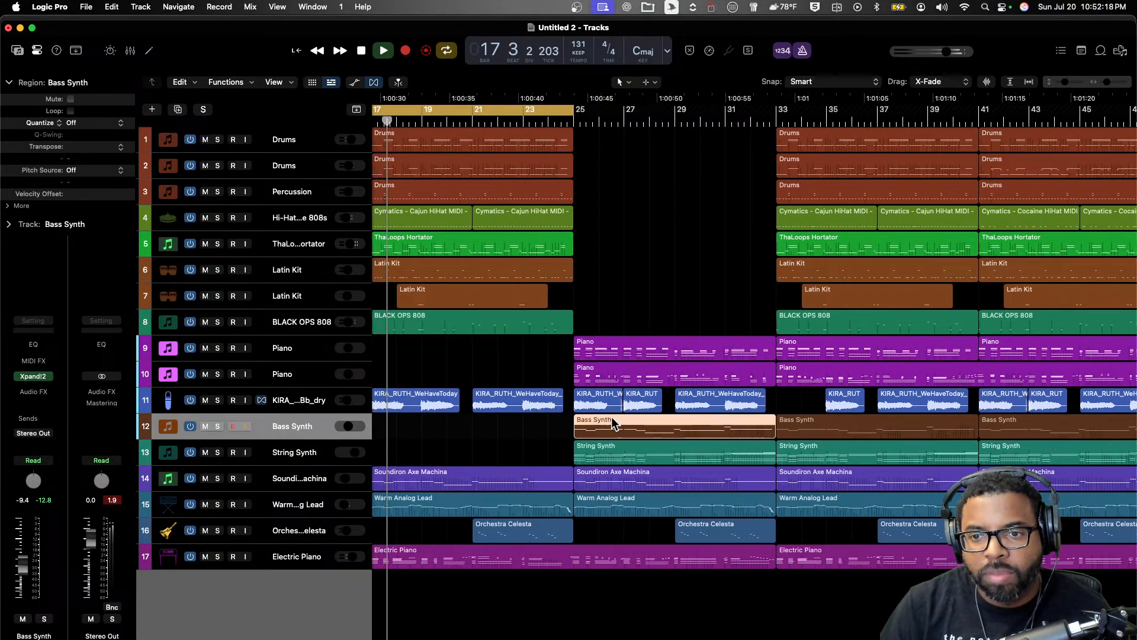
{"action": "key", "text": "Delete"}
{"action": "left_click", "coordinate": [610, 349]}
{"action": "key", "text": "Delete"}
- Delete the Soundiron Axe Machina and Warm Analog Lead regions in bars 25 to 32
{"action": "scroll", "coordinate": [583, 413], "scroll_direction": "right", "scroll_amount": 3}
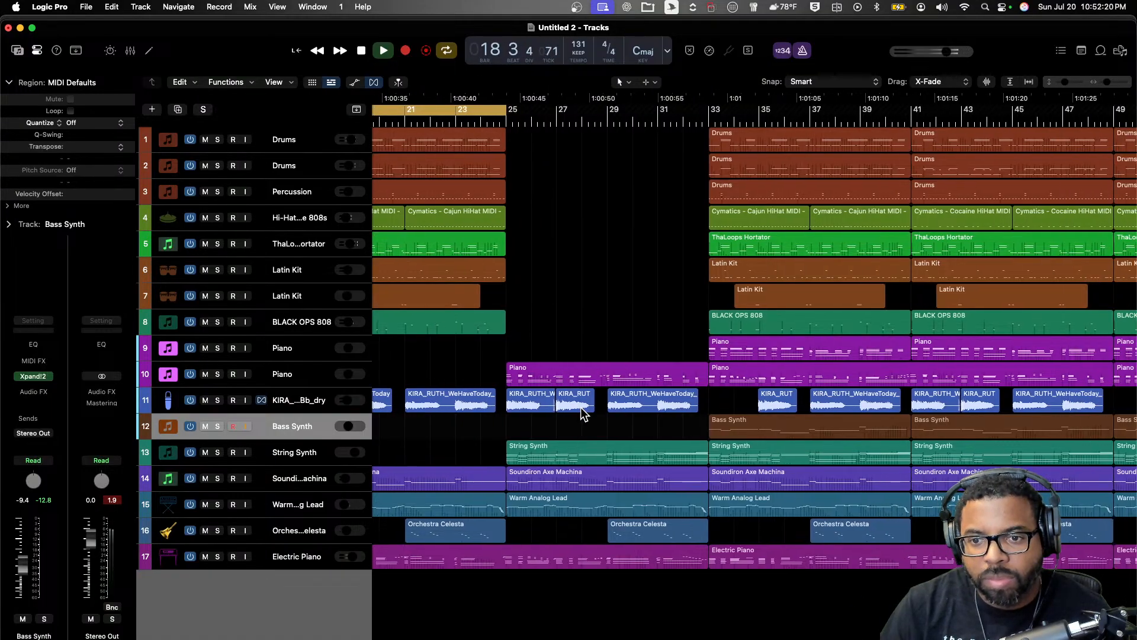
{"action": "scroll", "coordinate": [482, 426], "scroll_direction": "left", "scroll_amount": 3}
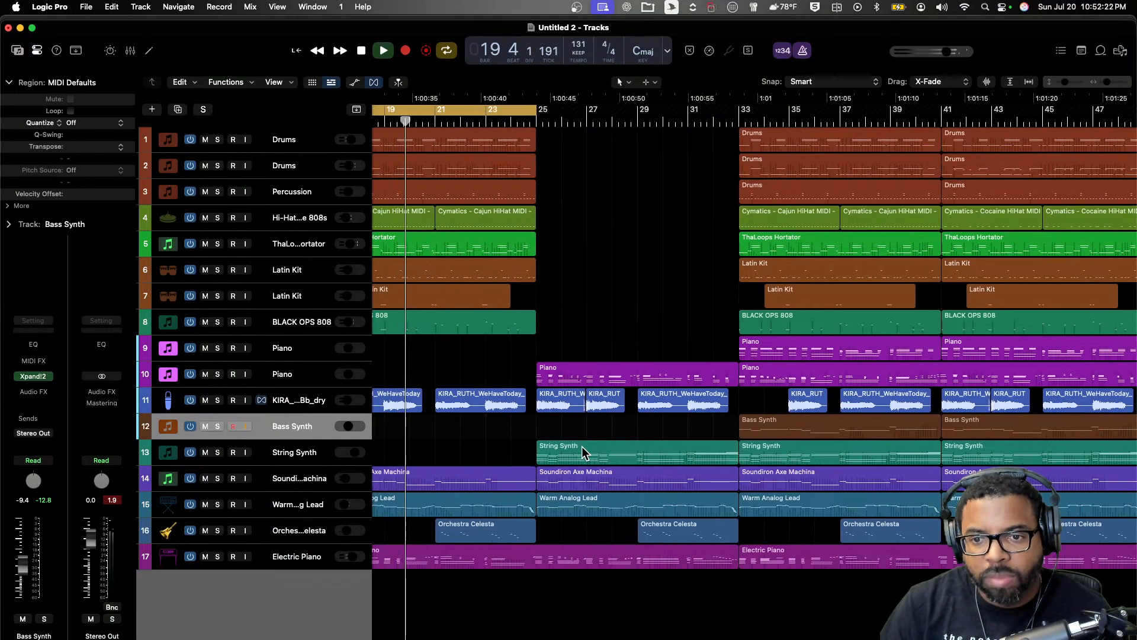
{"action": "left_click", "coordinate": [579, 481]}
{"action": "key", "text": "Delete"}
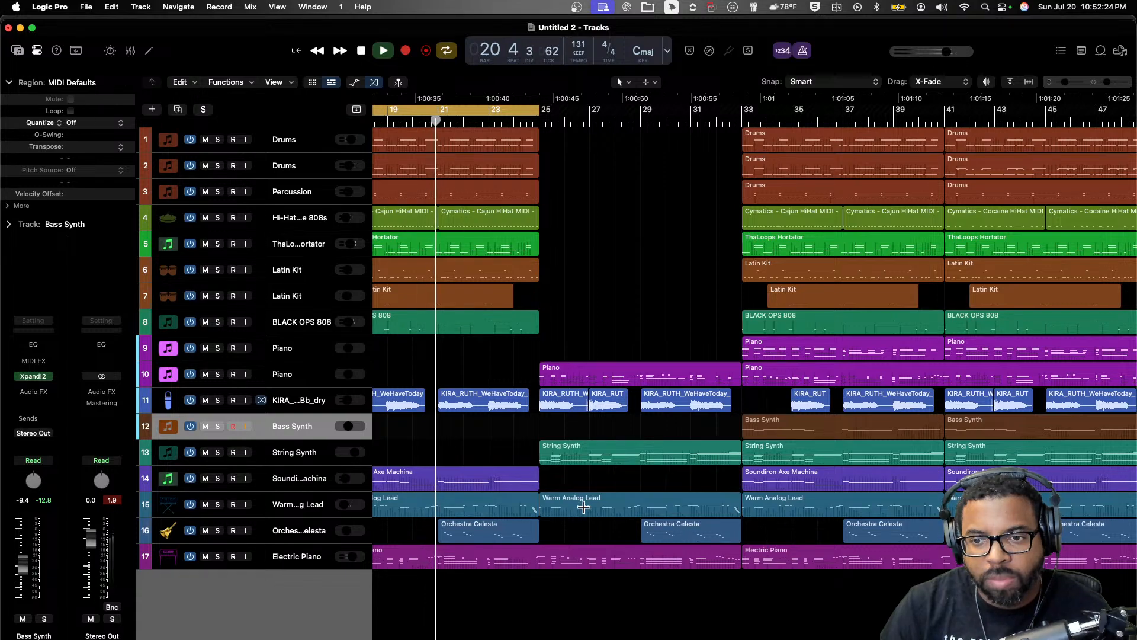
{"action": "left_click", "coordinate": [593, 503]}
{"action": "key", "text": "Delete"}
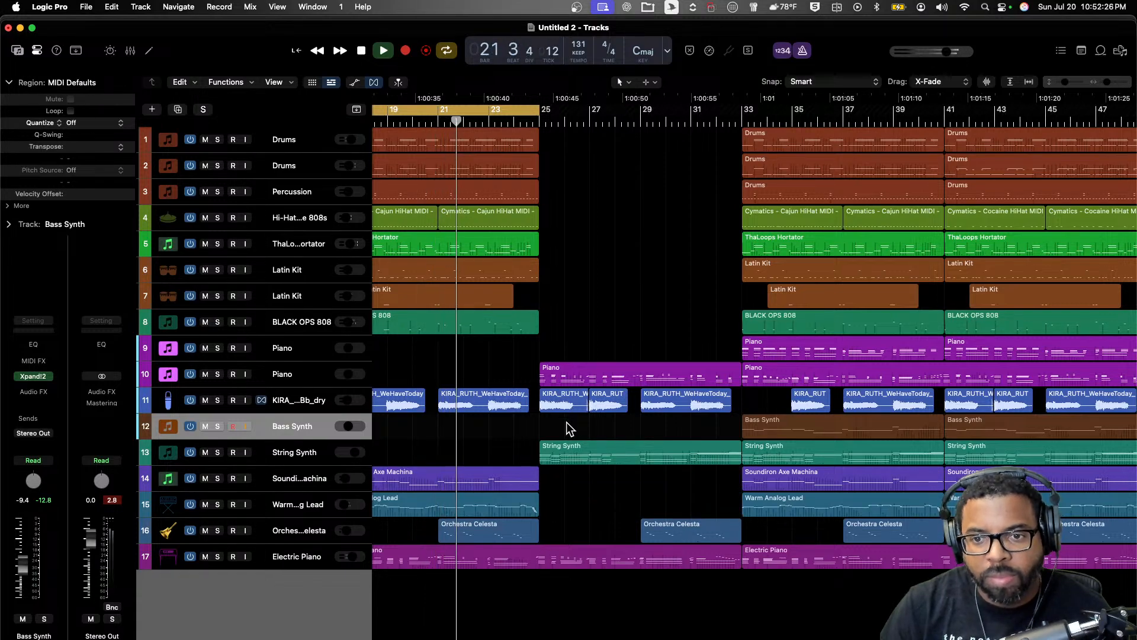
- Set the cycle range to bars 25 to 32 from the track 10 Piano region
{"action": "left_click", "coordinate": [603, 363]}
{"action": "key", "text": "super+u"}
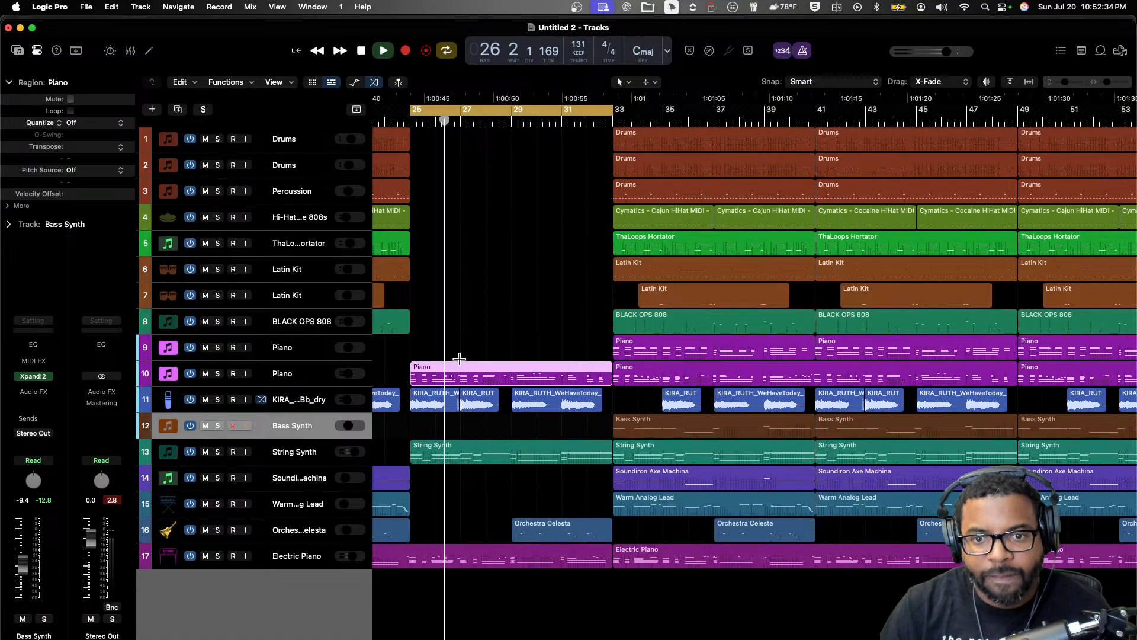
{"action": "scroll", "coordinate": [458, 358], "scroll_direction": "left", "scroll_amount": 2}
{"action": "scroll", "coordinate": [480, 334], "scroll_direction": "right", "scroll_amount": 3}
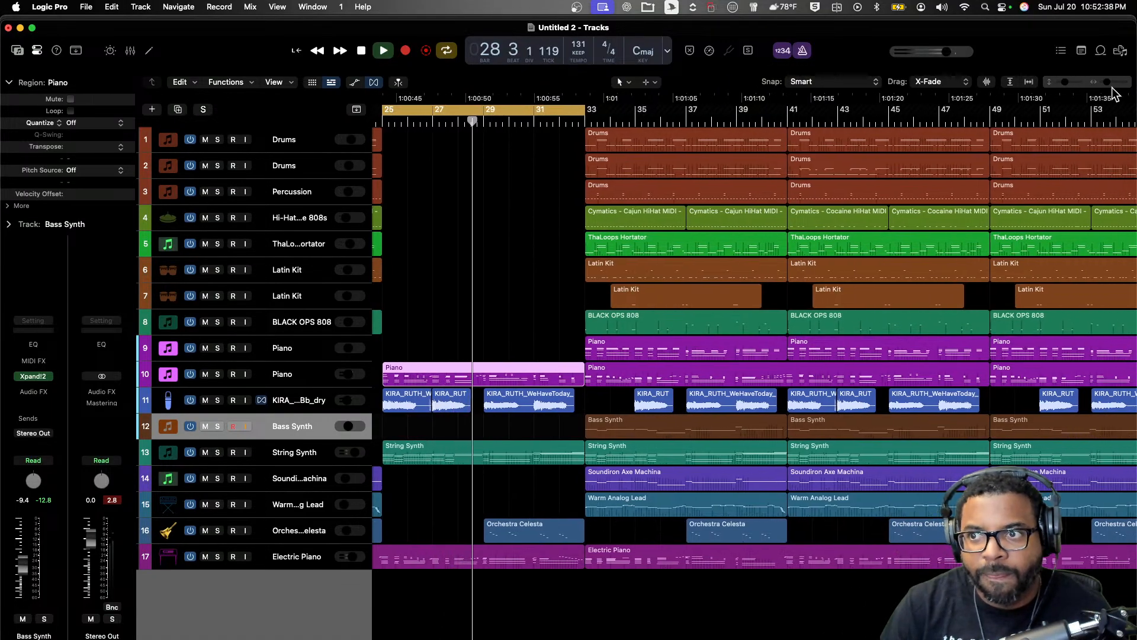
- Enlarge the timeline horizontally, move the cycle range to bars 33 to 40, and stop playback at bar 33
{"action": "left_click_drag", "start_coordinate": [1106, 83], "coordinate": [1109, 83]}
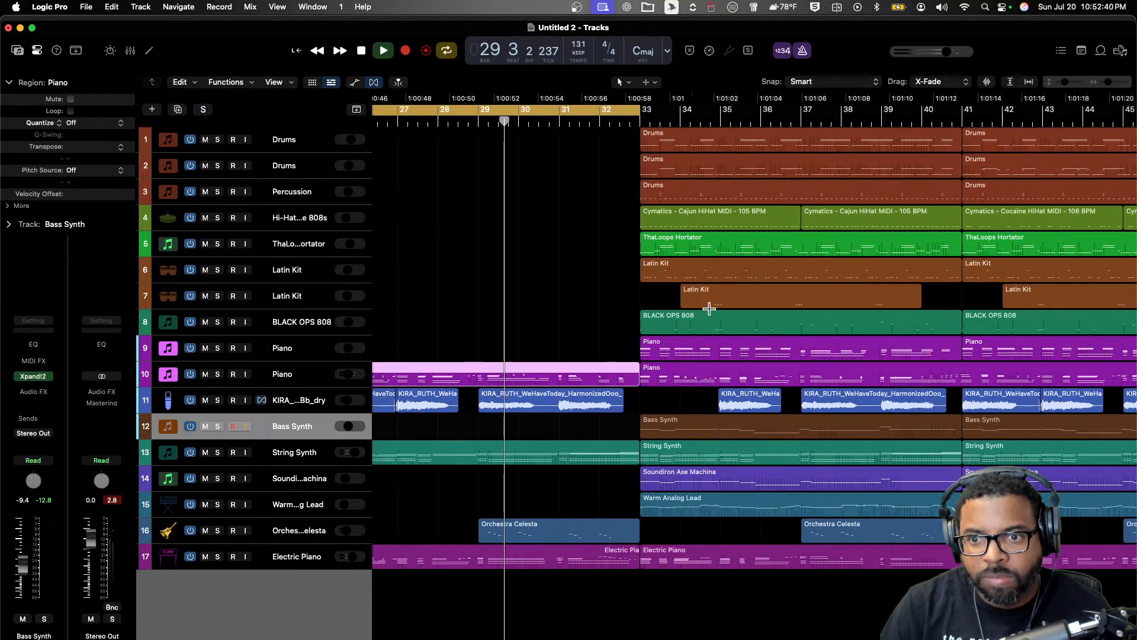
{"action": "left_click_drag", "start_coordinate": [482, 113], "coordinate": [805, 132]}
{"action": "scroll", "coordinate": [596, 477], "scroll_direction": "right", "scroll_amount": 2}
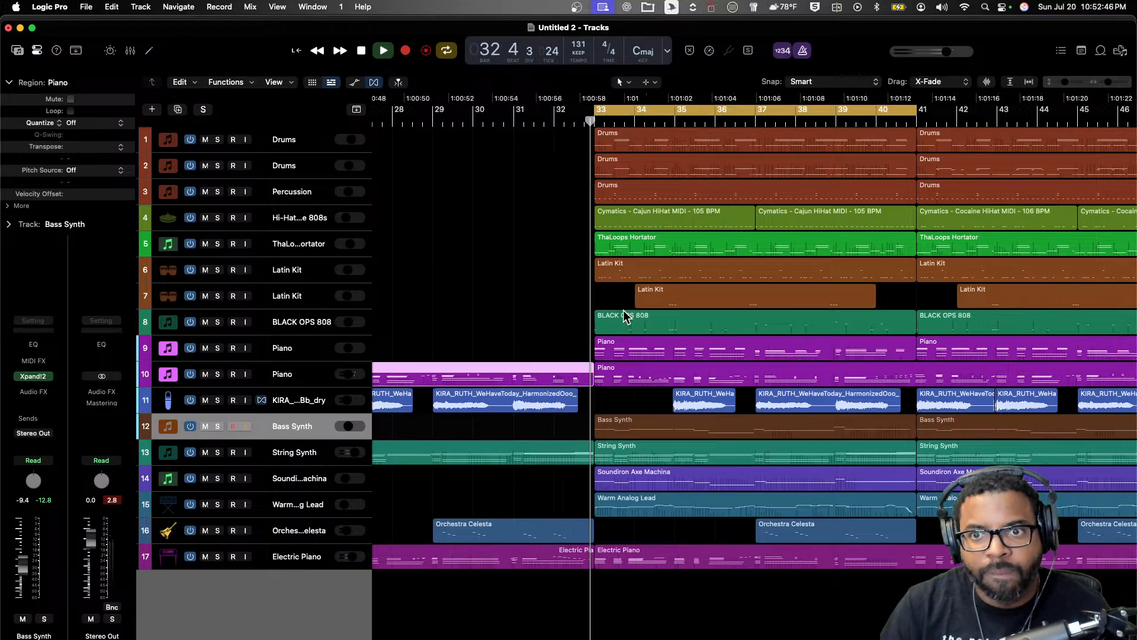
{"action": "scroll", "coordinate": [652, 379], "scroll_direction": "right", "scroll_amount": 1}
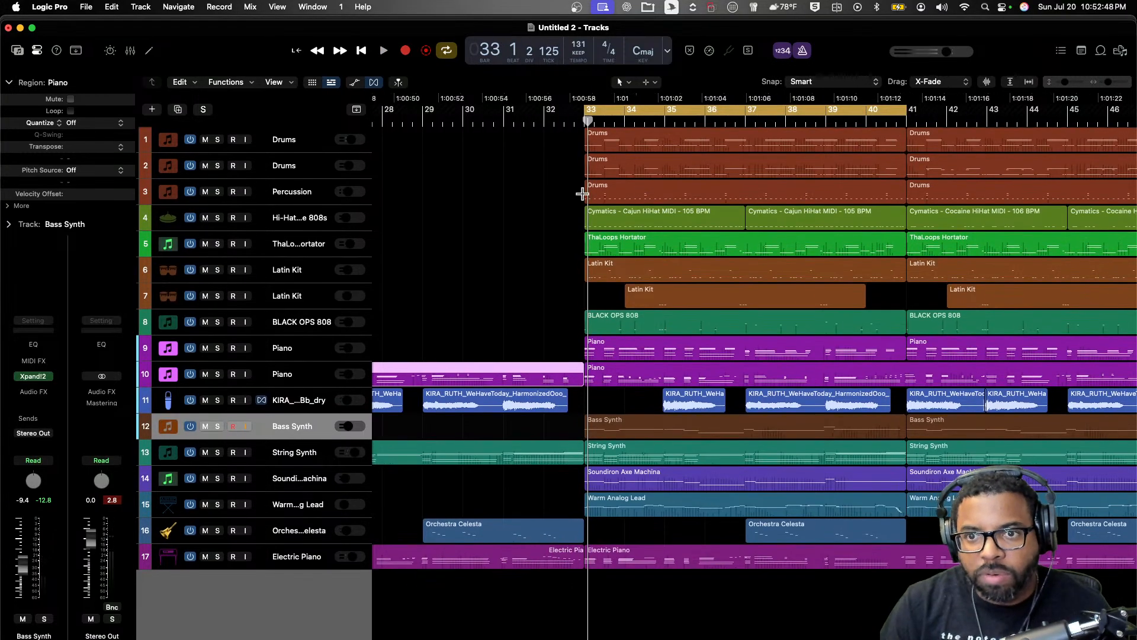
- Replace the two Cajun HiHat regions in bars 33 to 40 with two copies of the Cocaine HiHat region from bar 41
{"action": "left_click_drag", "start_coordinate": [578, 212], "coordinate": [774, 218]}
{"action": "key", "text": "Delete"}
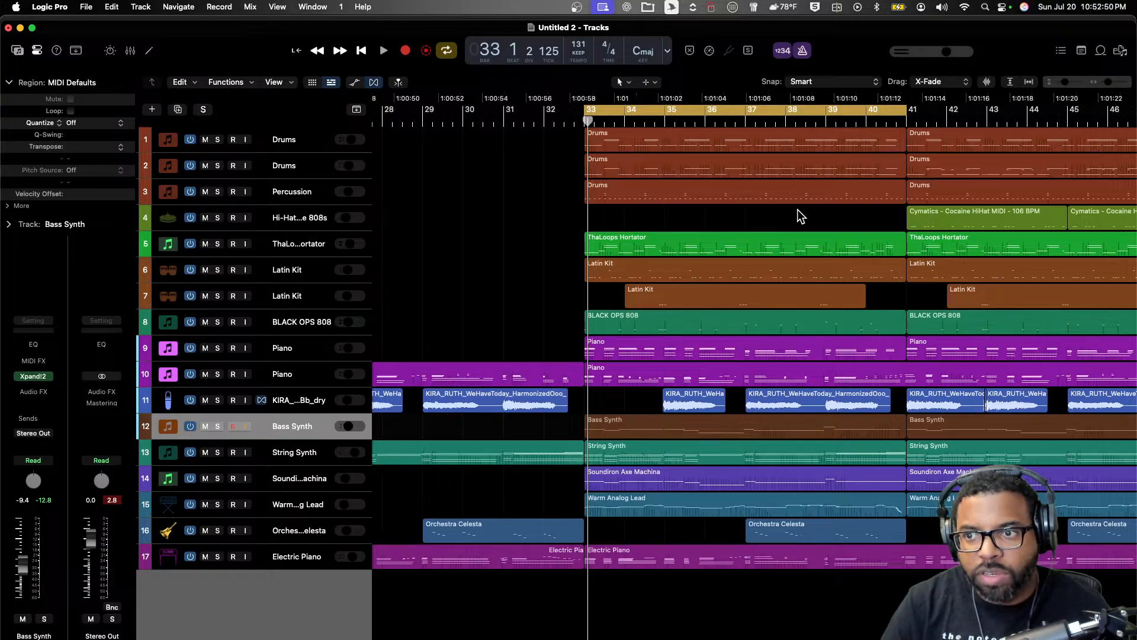
{"action": "left_click_drag", "start_coordinate": [932, 213], "coordinate": [627, 224]}
{"action": "key", "text": "super+r"}
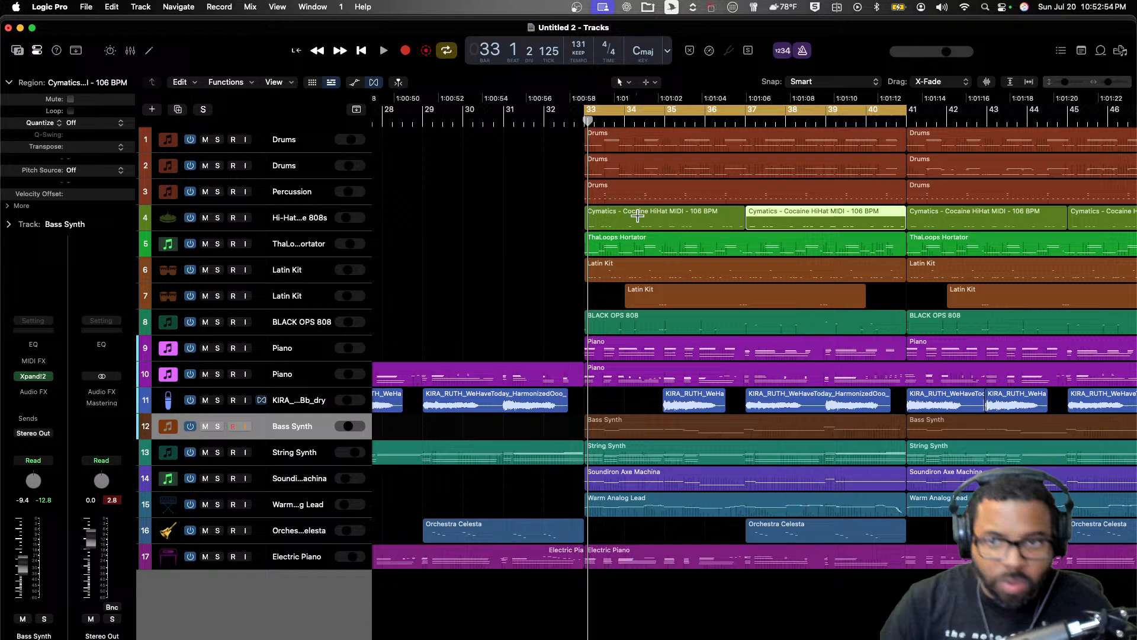
- Trim the start of the track 1 Drums region to bar 37 and delete the track 2 Drums region in bars 33 to 40
{"action": "left_click", "coordinate": [653, 247]}
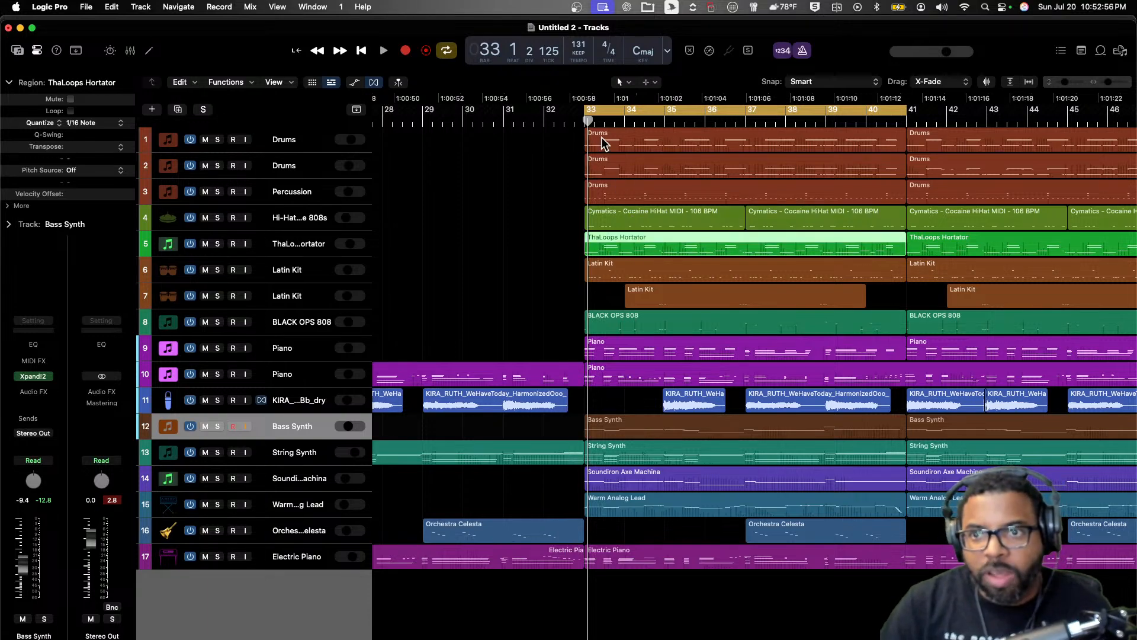
{"action": "left_click_drag", "start_coordinate": [588, 144], "coordinate": [748, 145]}
{"action": "left_click", "coordinate": [710, 166]}
{"action": "key", "text": "Delete"}
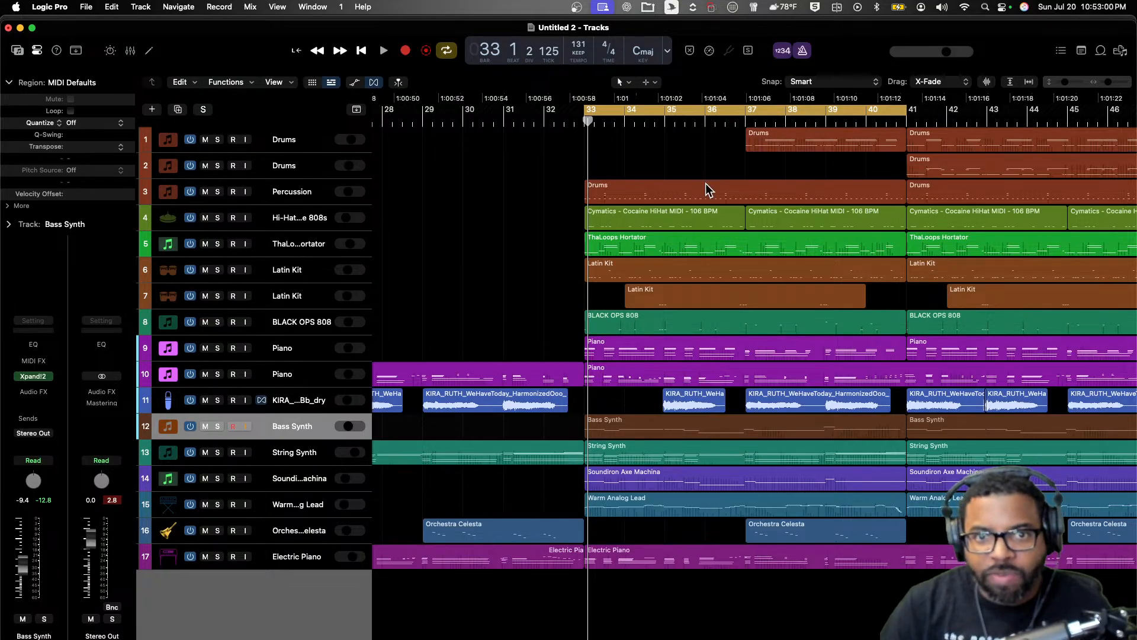
- Play the section from bar 33, briefly soloing the Percussion track to check its part, and stop playback
{"action": "left_click", "coordinate": [705, 183]}
{"action": "key", "text": "space"}
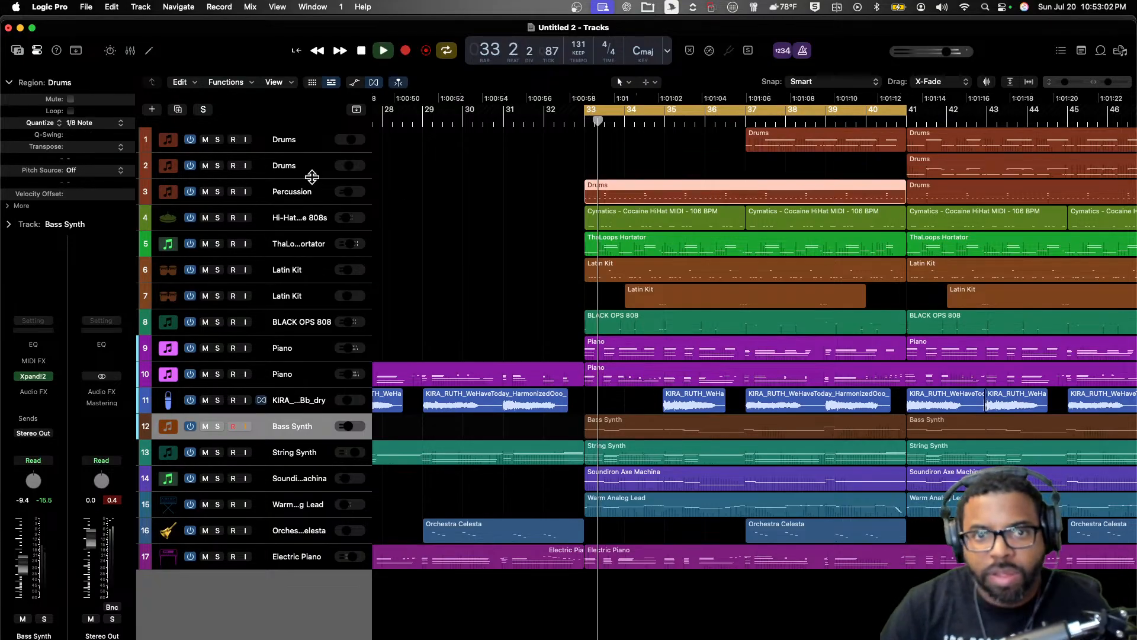
{"action": "left_click", "coordinate": [217, 191]}
{"action": "left_click", "coordinate": [217, 191]}
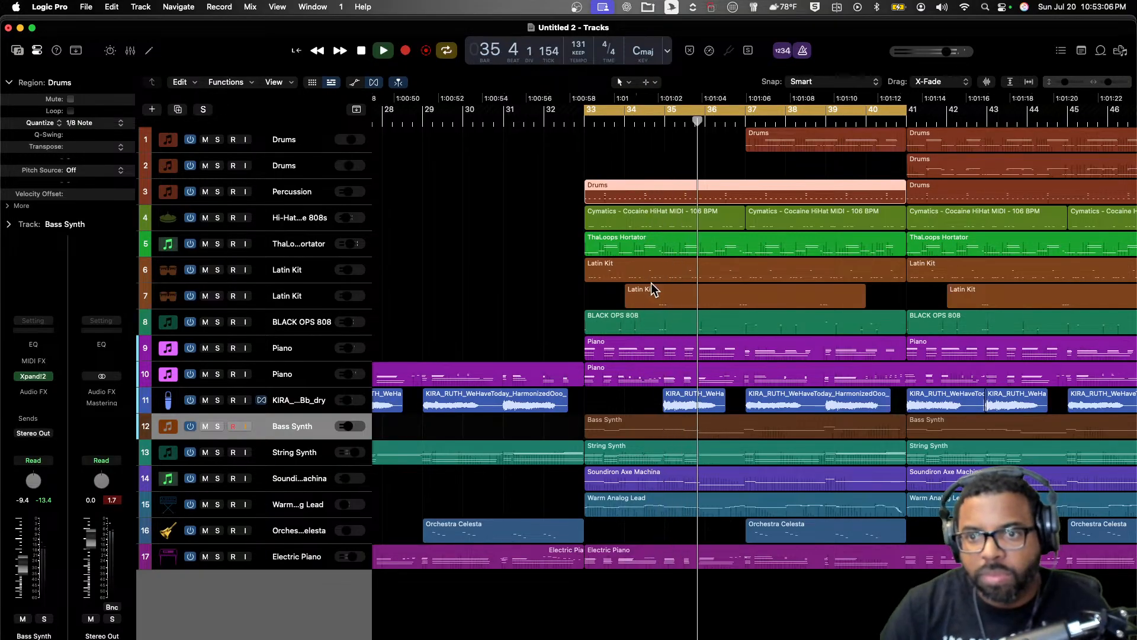
{"action": "key", "text": "space"}
- Delete the String Synth, Soundiron Axe Machina and Warm Analog Lead regions in bars 33 to 40
{"action": "left_click", "coordinate": [654, 454]}
{"action": "key", "text": "Delete"}
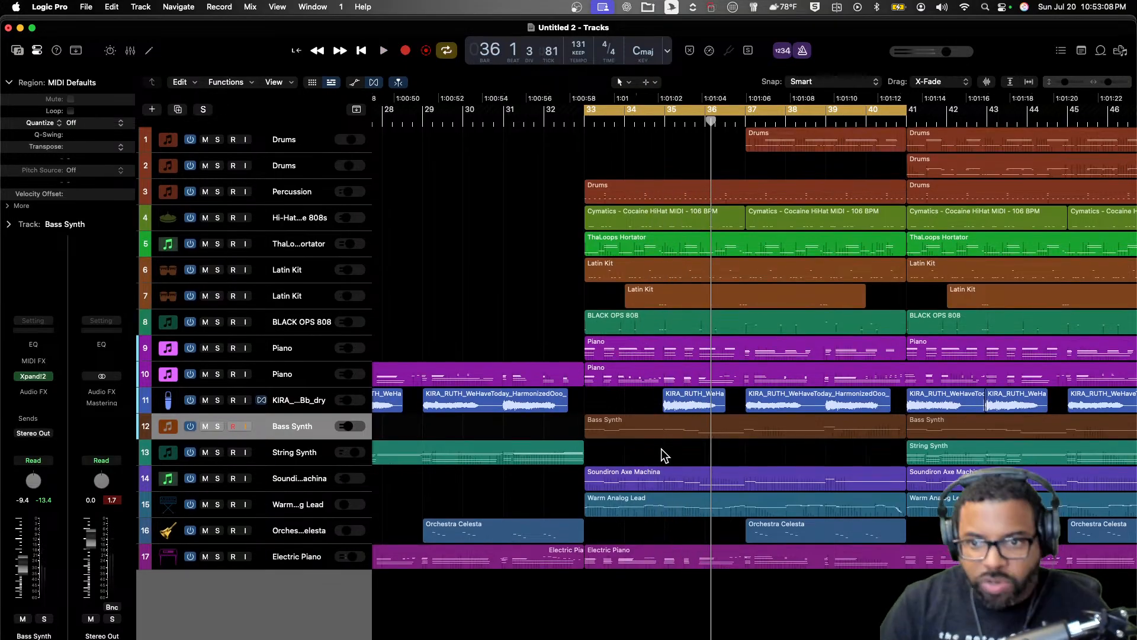
{"action": "scroll", "coordinate": [668, 530], "scroll_direction": "right", "scroll_amount": 1}
{"action": "left_click_drag", "start_coordinate": [670, 528], "coordinate": [670, 482]}
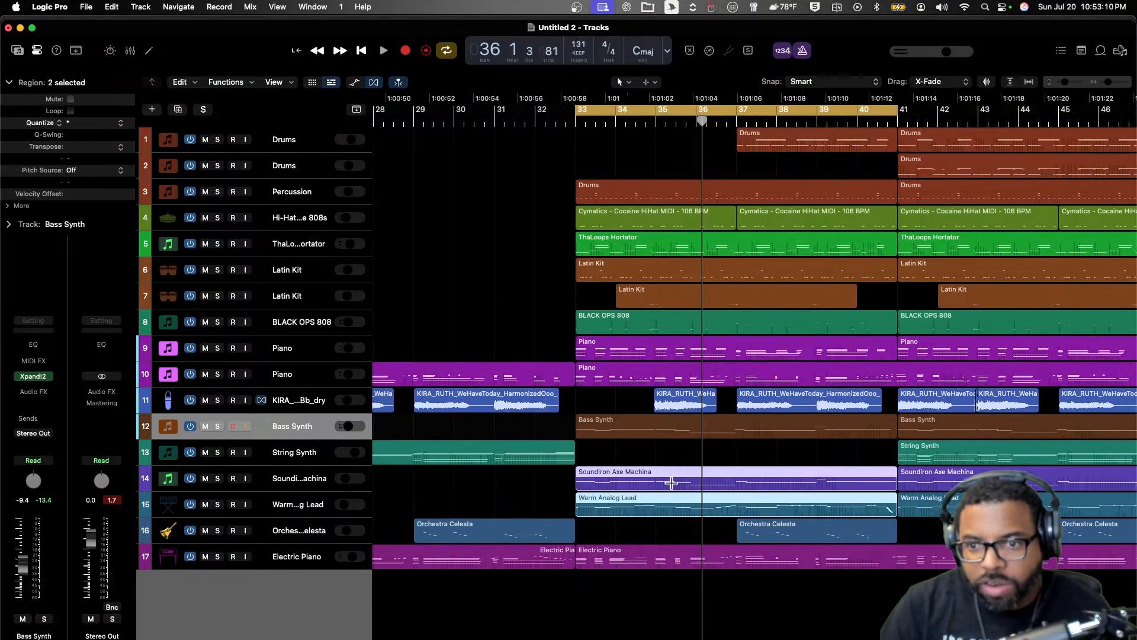
{"action": "key", "text": "Delete"}
- Split the Electric Piano region at bar 41 and delete its part in bars 33 to 40
{"action": "left_click", "coordinate": [763, 527]}
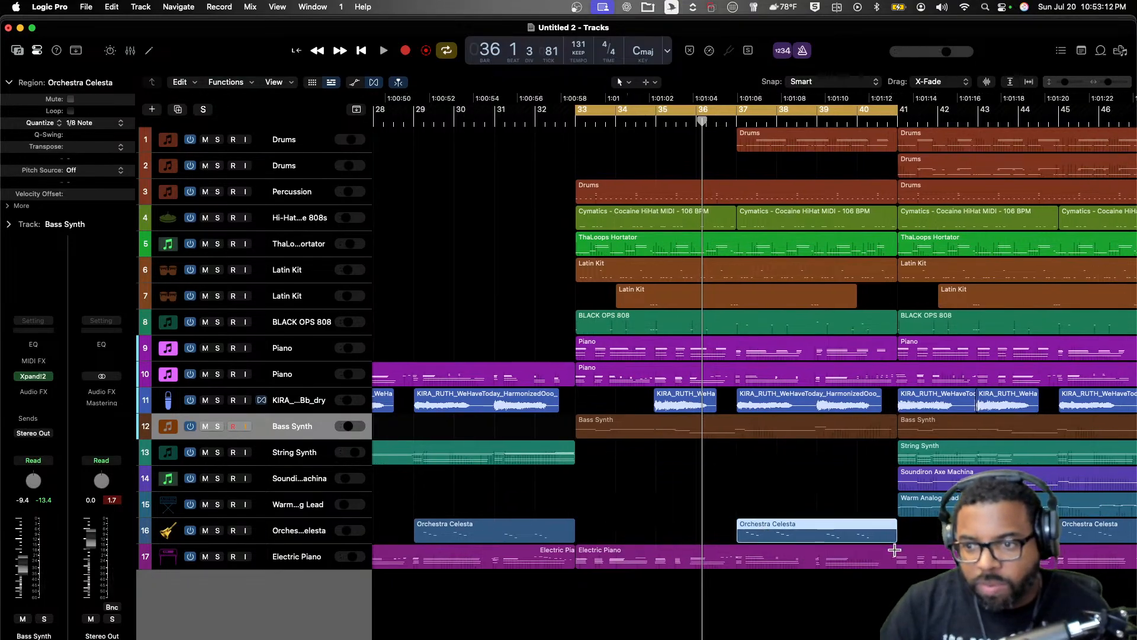
{"action": "double_click", "coordinate": [896, 551], "text": "super"}
{"action": "key", "text": "Return"}
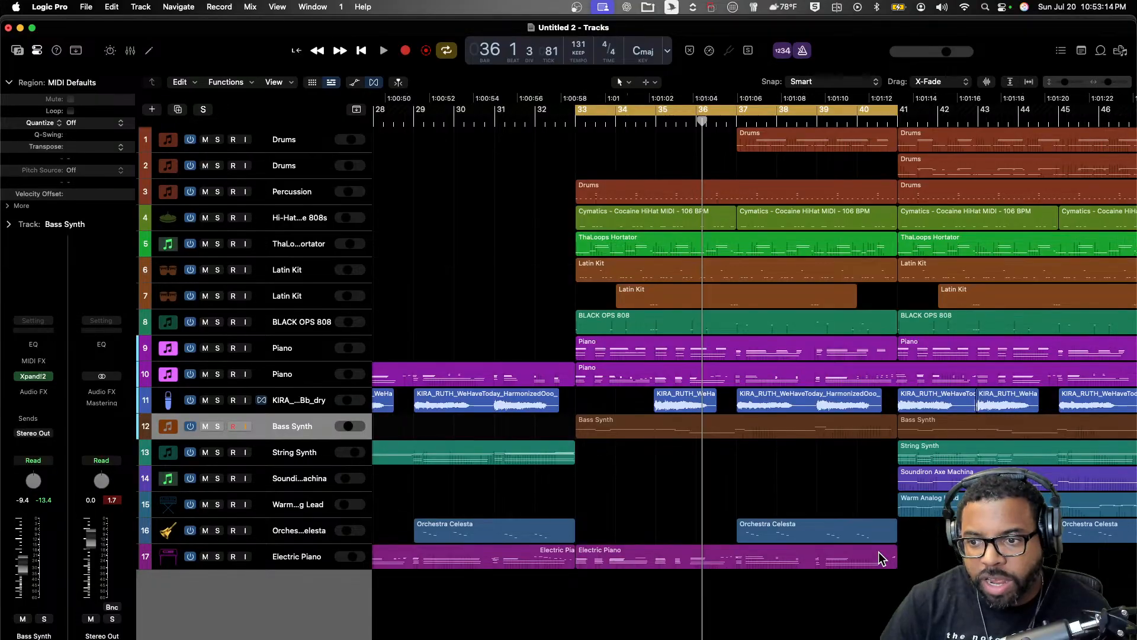
{"action": "left_click", "coordinate": [879, 557]}
{"action": "key", "text": "Delete"}
- Resume playback and delete the track 10 Piano region starting at bar 33 and the track 9 Piano region starting at bar 41
{"action": "key", "text": "space"}
{"action": "scroll", "coordinate": [802, 515], "scroll_direction": "right", "scroll_amount": 1}
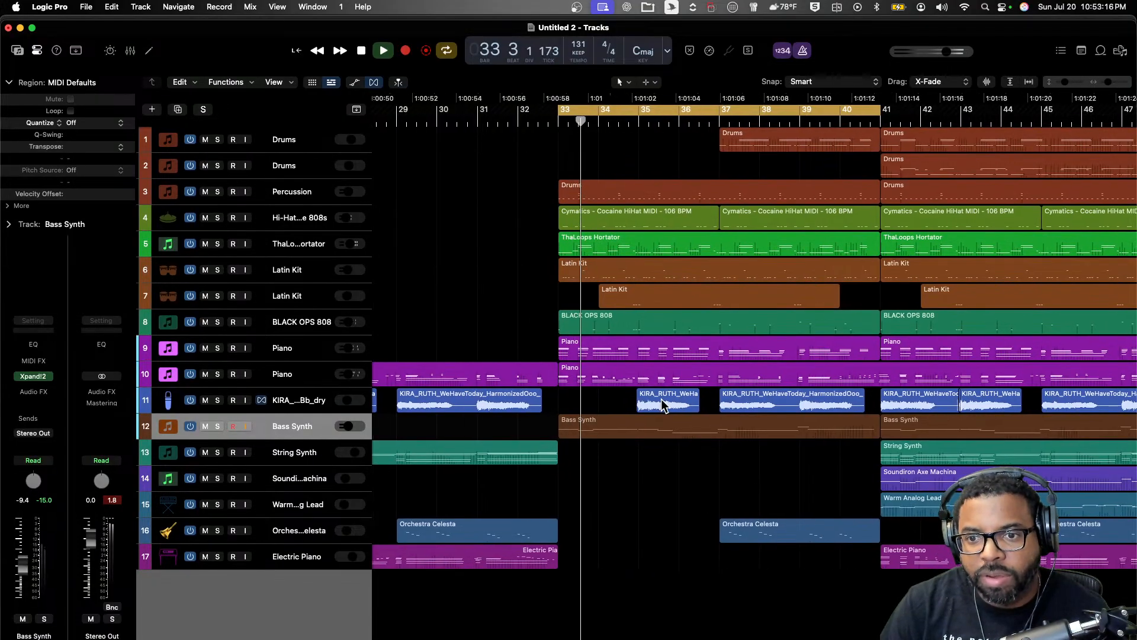
{"action": "left_click", "coordinate": [642, 373]}
{"action": "key", "text": "Delete"}
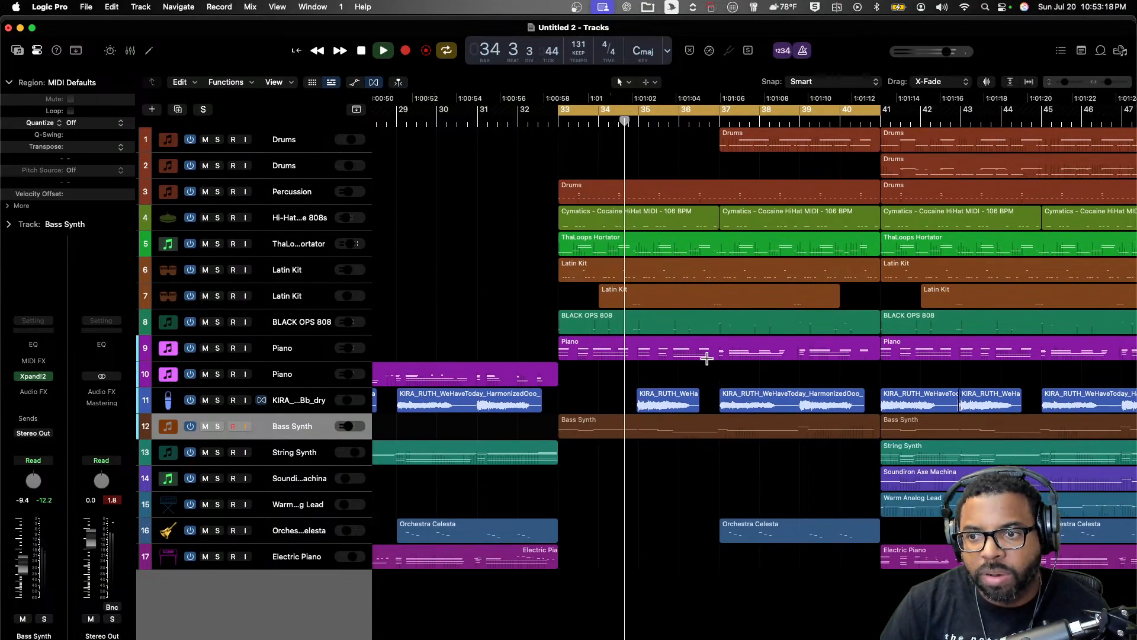
{"action": "left_click", "coordinate": [915, 344]}
{"action": "key", "text": "Delete"}
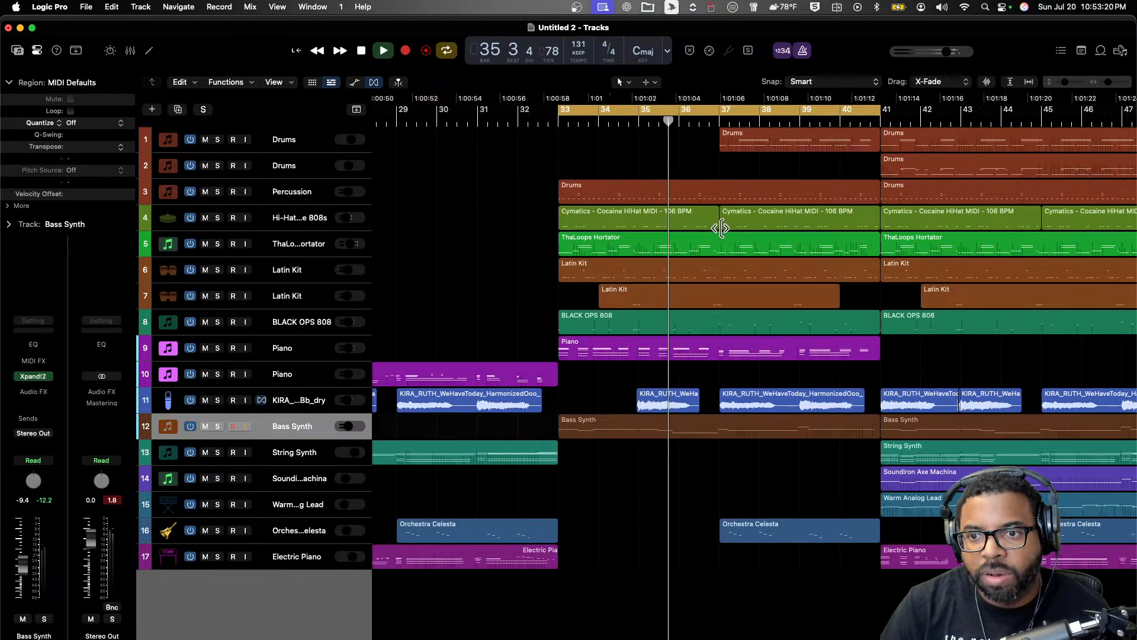
- Restart playback from about bar 32 and extend the start of the track 11 vocal region back to bar 33
{"action": "left_click", "coordinate": [528, 119]}
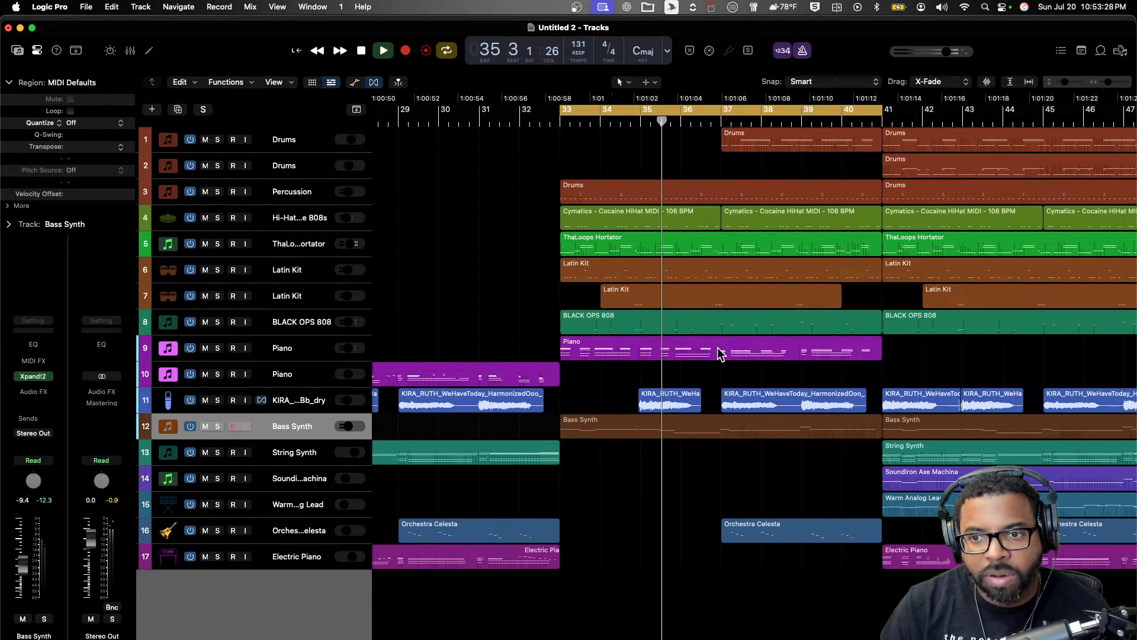
{"action": "left_click", "coordinate": [602, 408]}
{"action": "left_click_drag", "start_coordinate": [602, 408], "coordinate": [524, 412]}
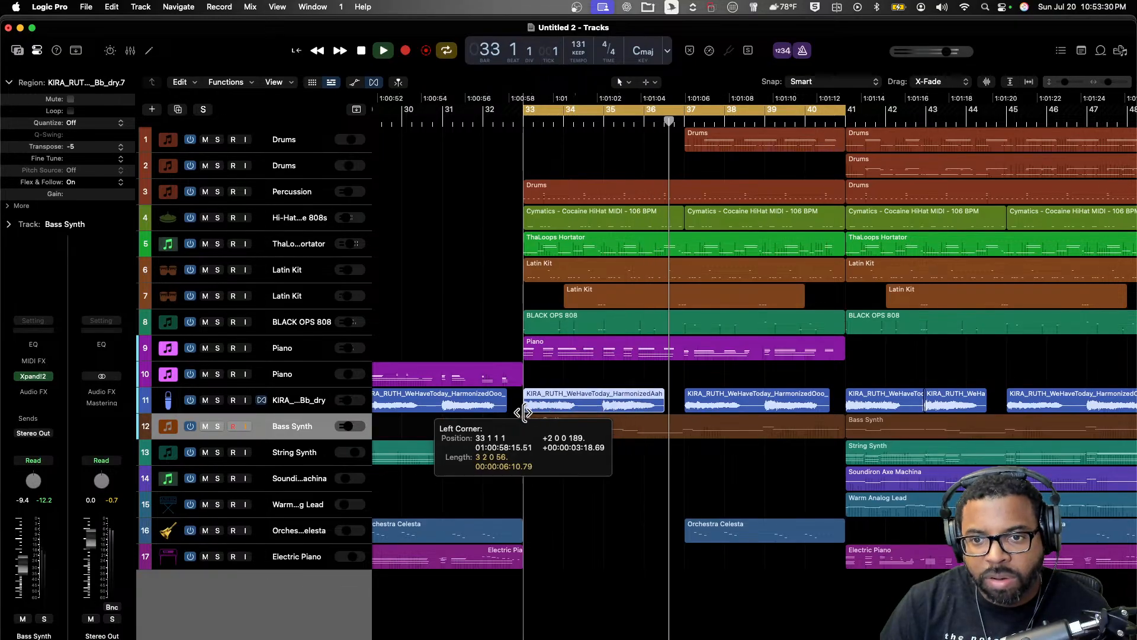
- Delete the BLACK OPS 808 region in bars 33 to 40
{"action": "scroll", "coordinate": [578, 414], "scroll_direction": "right", "scroll_amount": 3}
{"action": "scroll", "coordinate": [297, 395], "scroll_direction": "right", "scroll_amount": 3}
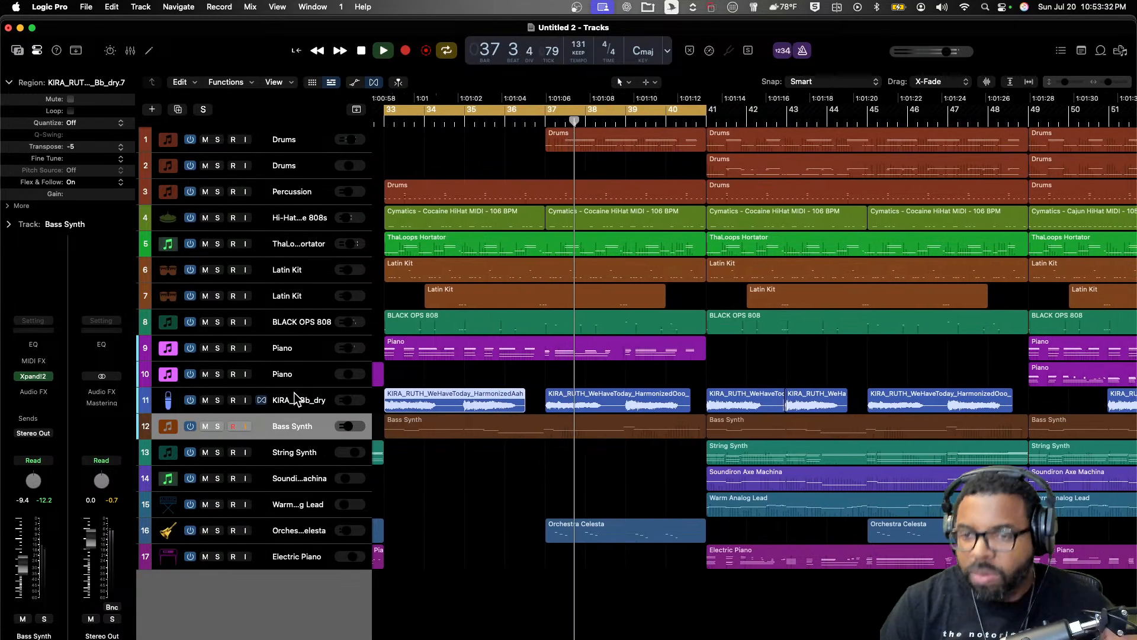
{"action": "scroll", "coordinate": [452, 340], "scroll_direction": "left", "scroll_amount": 1}
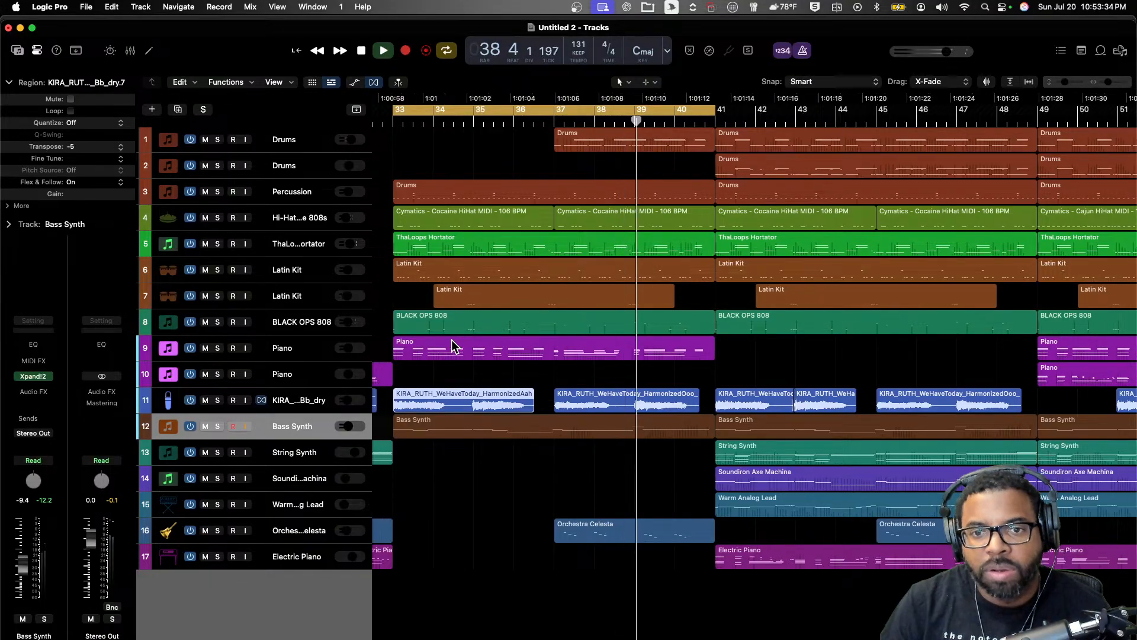
{"action": "left_click", "coordinate": [516, 321]}
{"action": "key", "text": "Delete"}
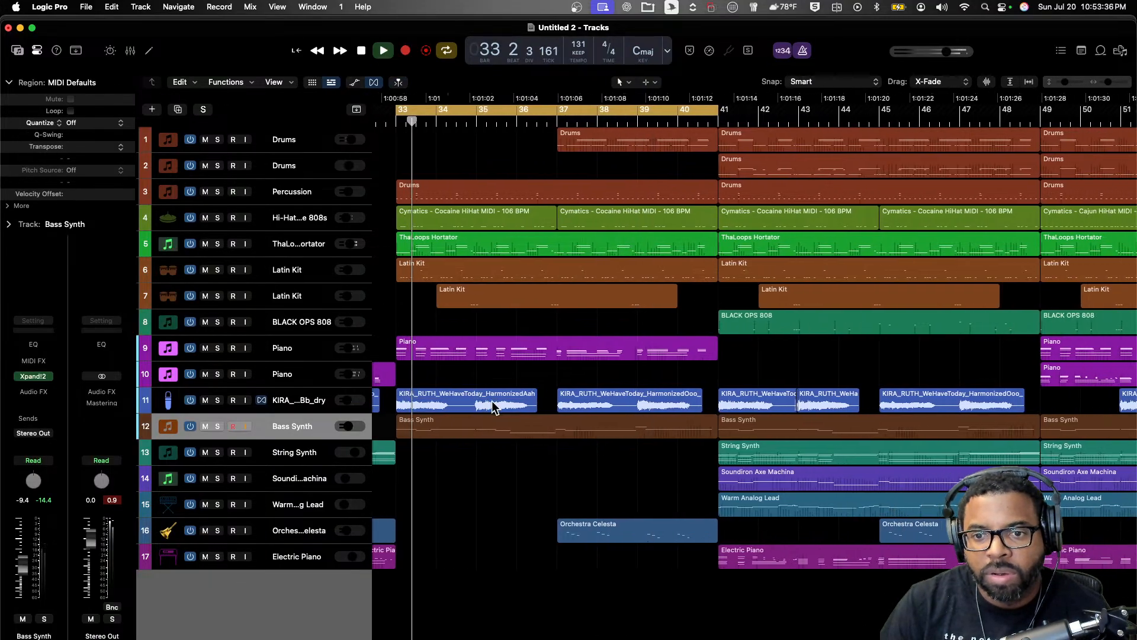
- Raise the Bass Synth track volume to -8.6 and trim the end of the track 10 Piano region to just before bar 33
{"action": "left_click_drag", "start_coordinate": [347, 426], "coordinate": [347, 425]}
{"action": "scroll", "coordinate": [525, 357], "scroll_direction": "left", "scroll_amount": 9}
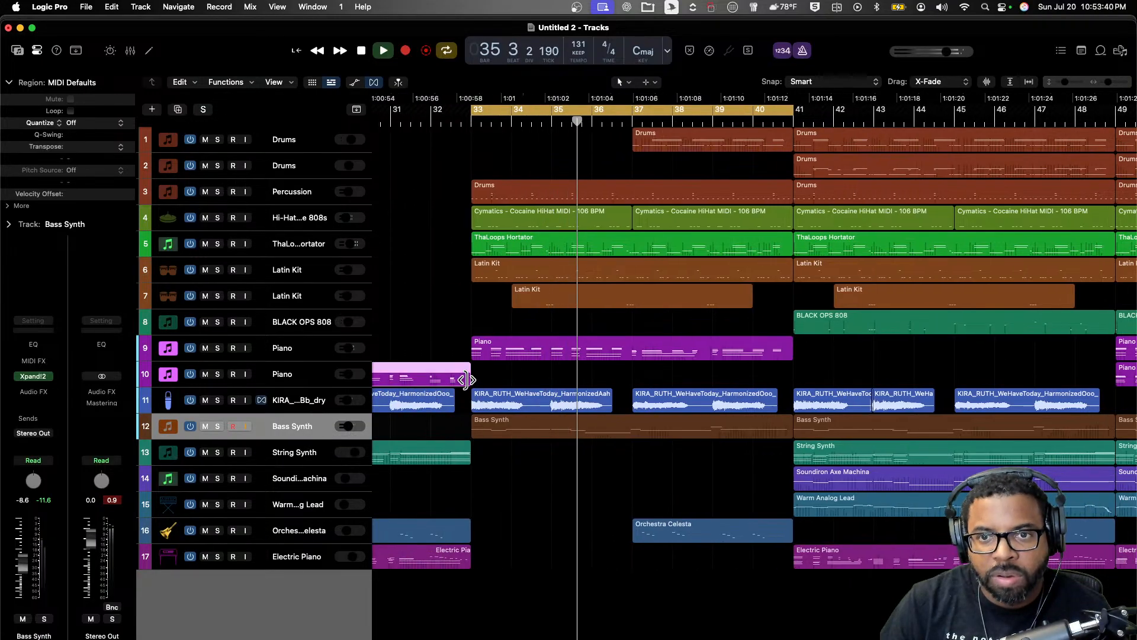
{"action": "left_click_drag", "start_coordinate": [465, 380], "coordinate": [460, 379]}
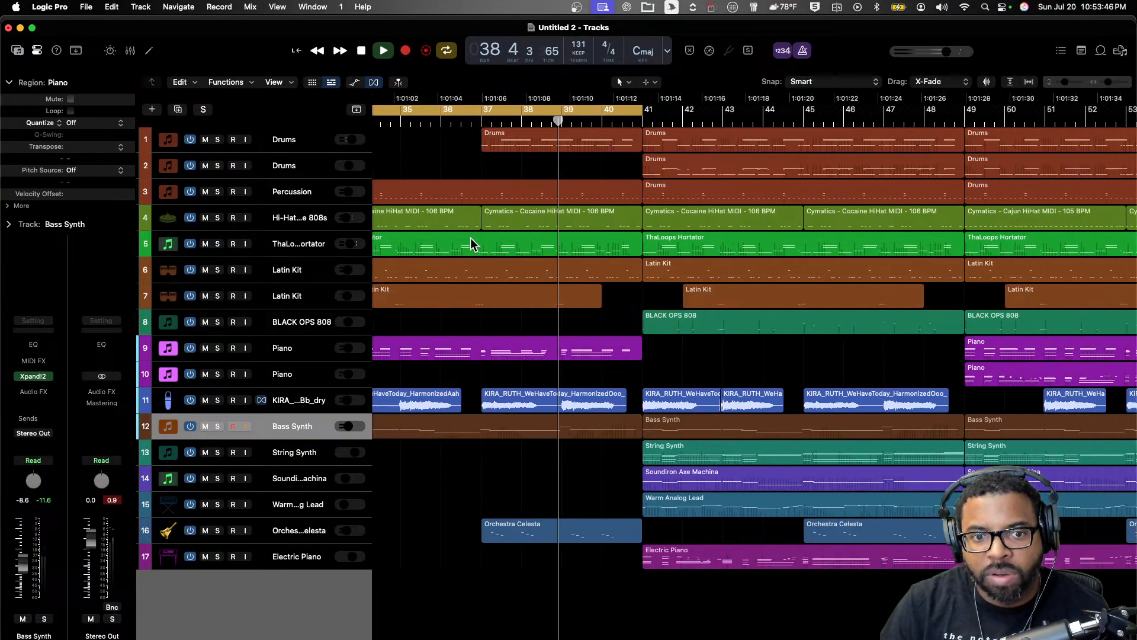
- Turn off cycle mode, listen across bar 41 and restart playback from bar 33
{"action": "left_click", "coordinate": [569, 112]}
{"action": "left_click", "coordinate": [573, 122]}
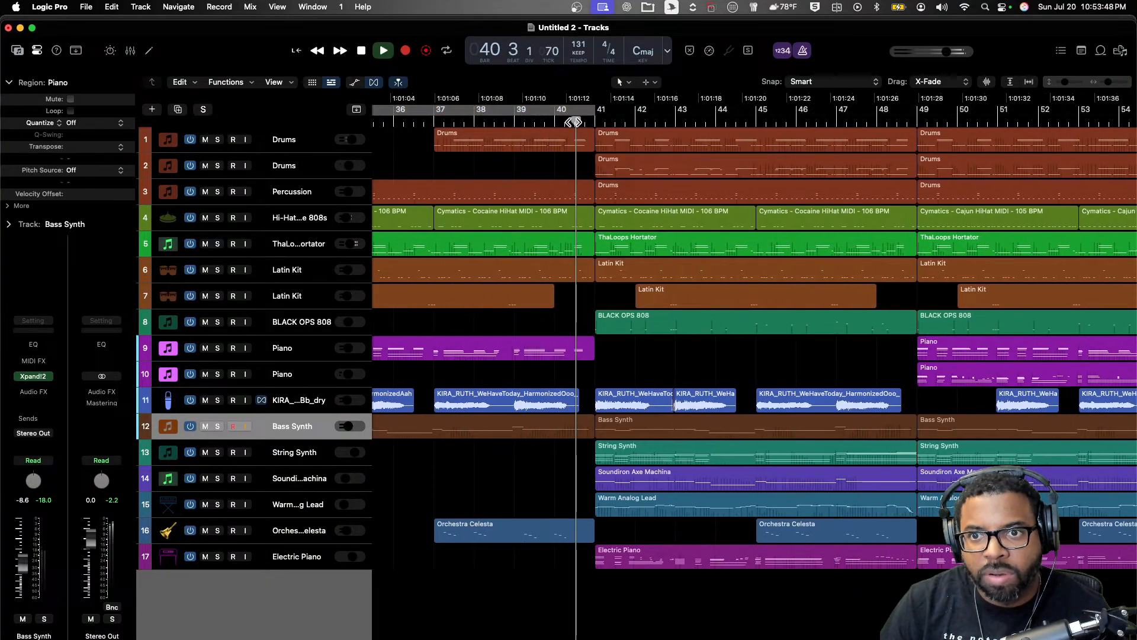
{"action": "scroll", "coordinate": [503, 203], "scroll_direction": "right", "scroll_amount": 1}
{"action": "key", "text": "space"}
{"action": "scroll", "coordinate": [577, 225], "scroll_direction": "right", "scroll_amount": 13}
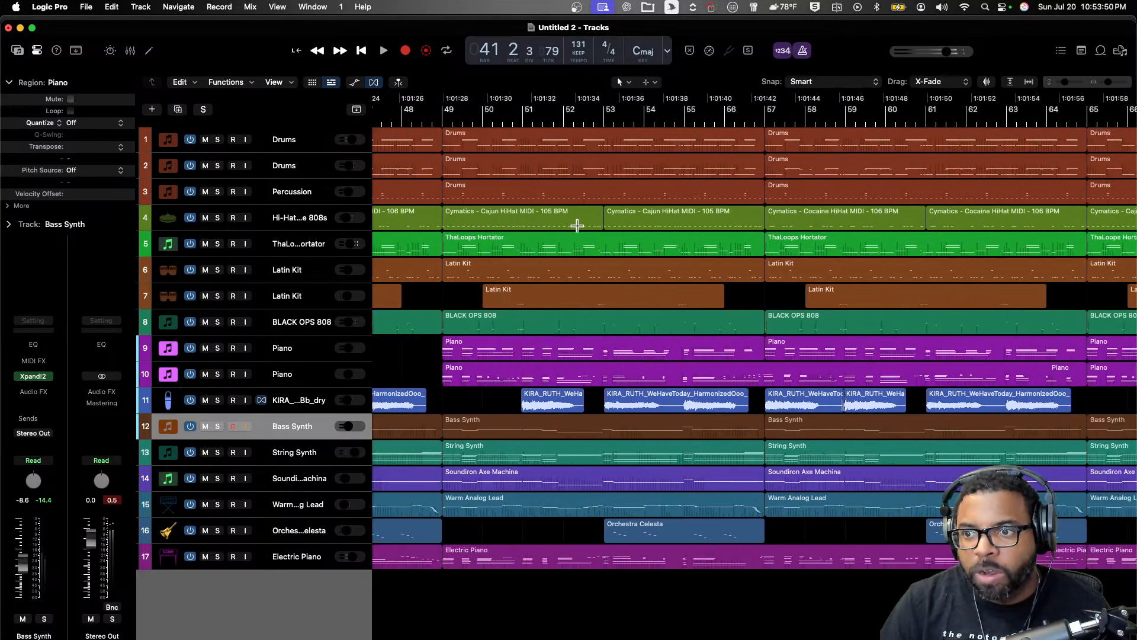
{"action": "scroll", "coordinate": [577, 225], "scroll_direction": "left", "scroll_amount": 14}
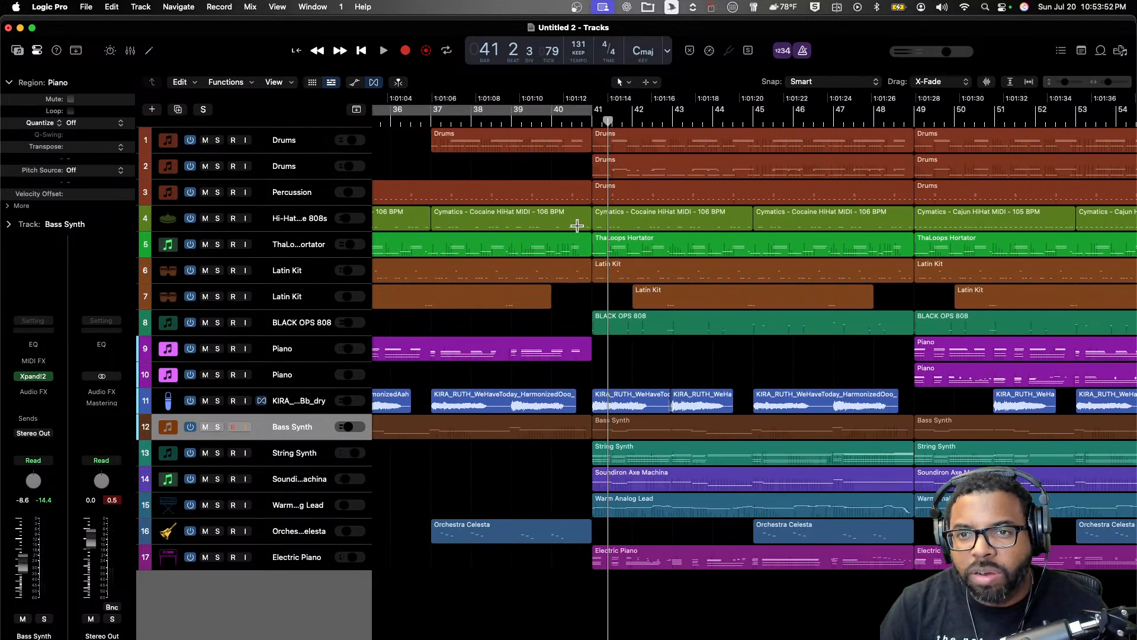
{"action": "scroll", "coordinate": [462, 120], "scroll_direction": "left", "scroll_amount": 2}
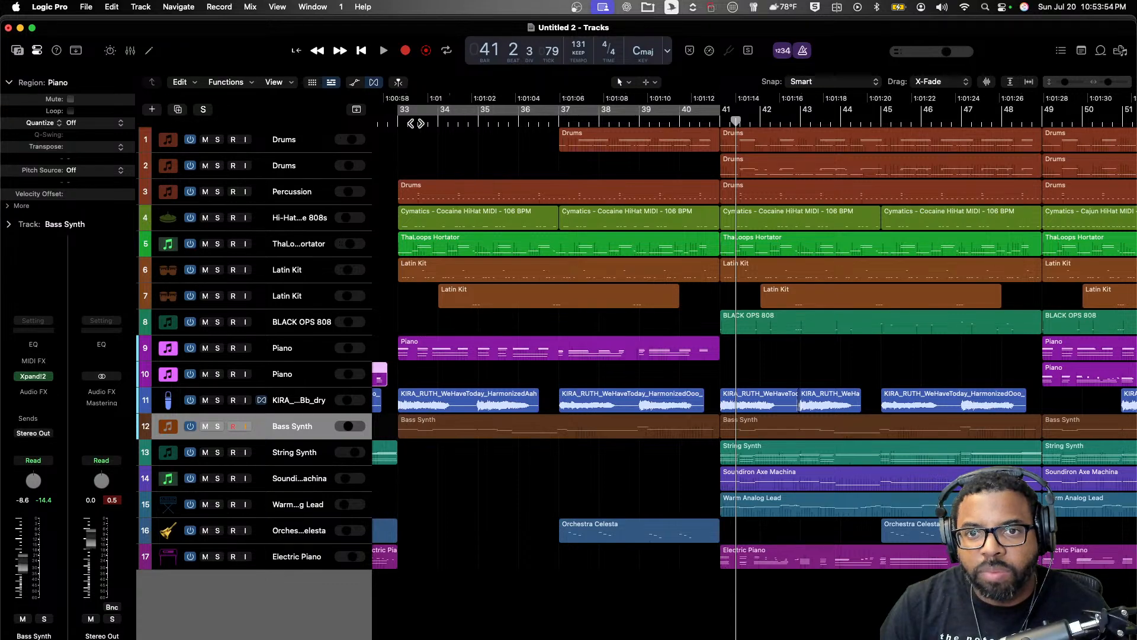
{"action": "left_click", "coordinate": [400, 122]}
{"action": "key", "text": "space"}
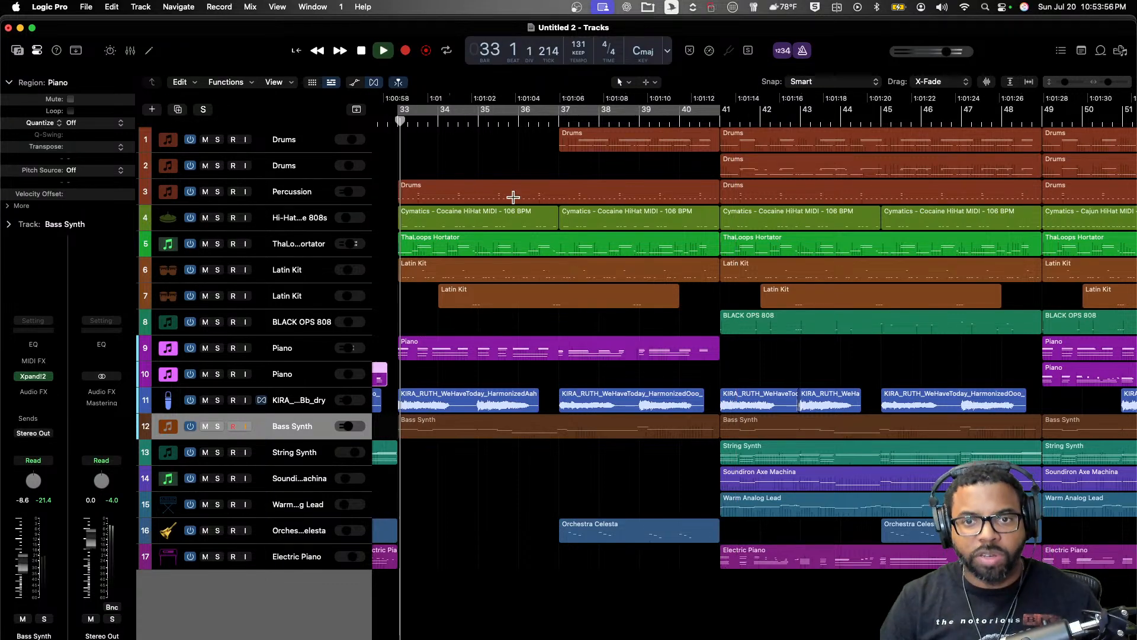
- Delete the Percussion track's Drums region and the track 6 Latin Kit region in bars 33 to 40
{"action": "left_click", "coordinate": [515, 219]}
{"action": "left_click", "coordinate": [628, 193]}
{"action": "key", "text": "Delete"}
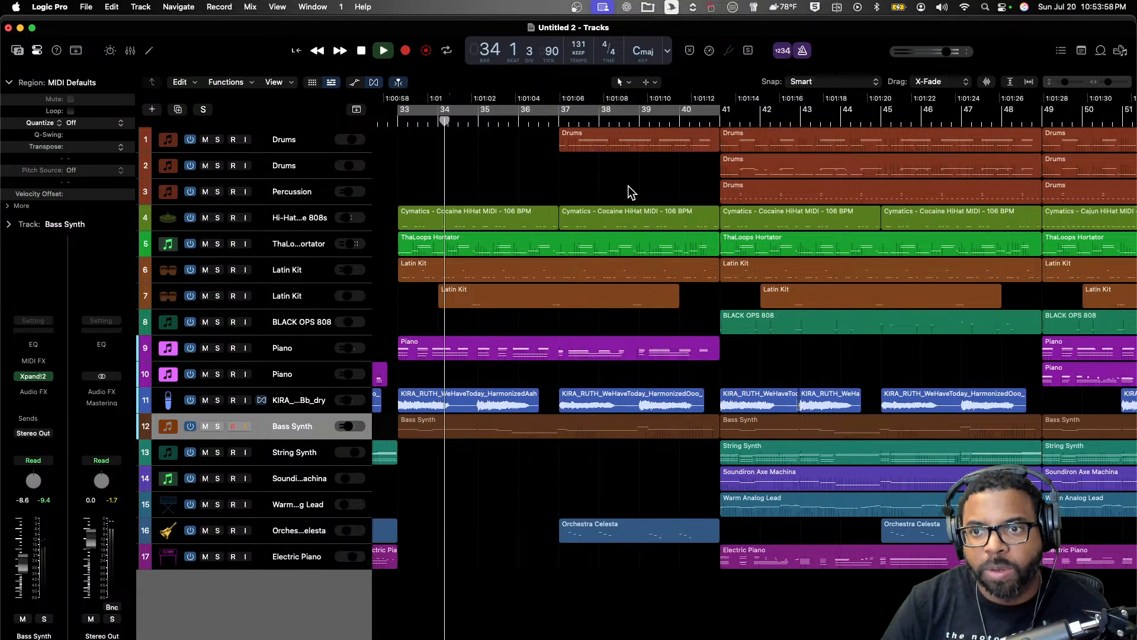
{"action": "scroll", "coordinate": [628, 192], "scroll_direction": "right", "scroll_amount": 2}
{"action": "left_click", "coordinate": [510, 267]}
{"action": "key", "text": "Delete"}
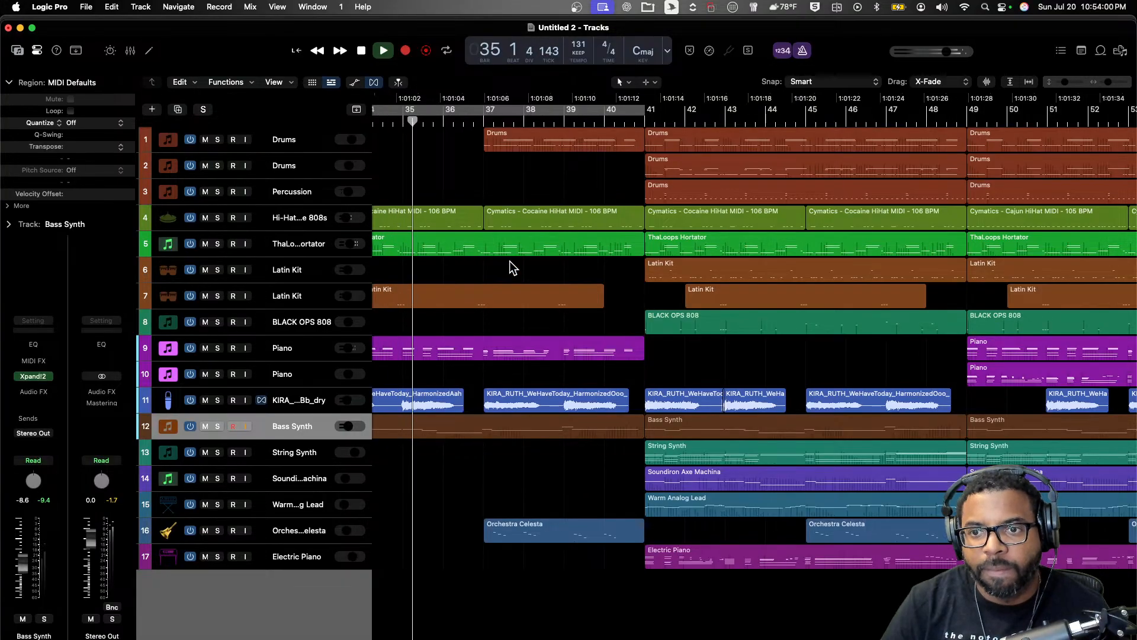
- Delete the track 6 Latin Kit region and the Percussion track's Drums region in bars 41 to 48
{"action": "left_click", "coordinate": [728, 272]}
{"action": "key", "text": "Delete"}
{"action": "scroll", "coordinate": [776, 242], "scroll_direction": "right", "scroll_amount": 2}
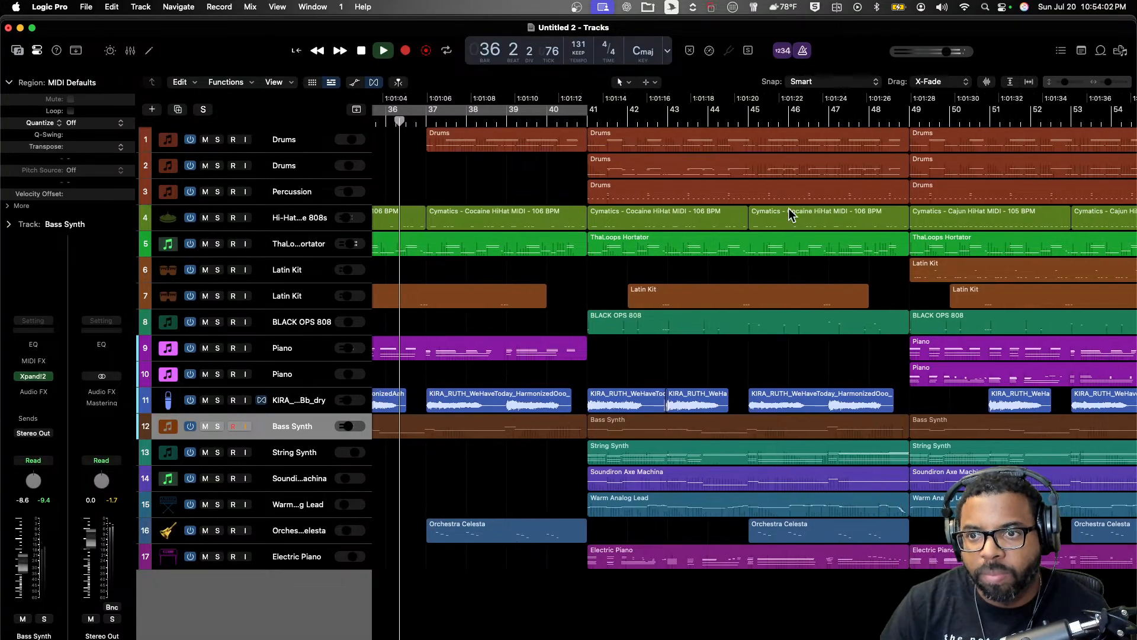
{"action": "left_click", "coordinate": [741, 190]}
{"action": "key", "text": "Delete"}
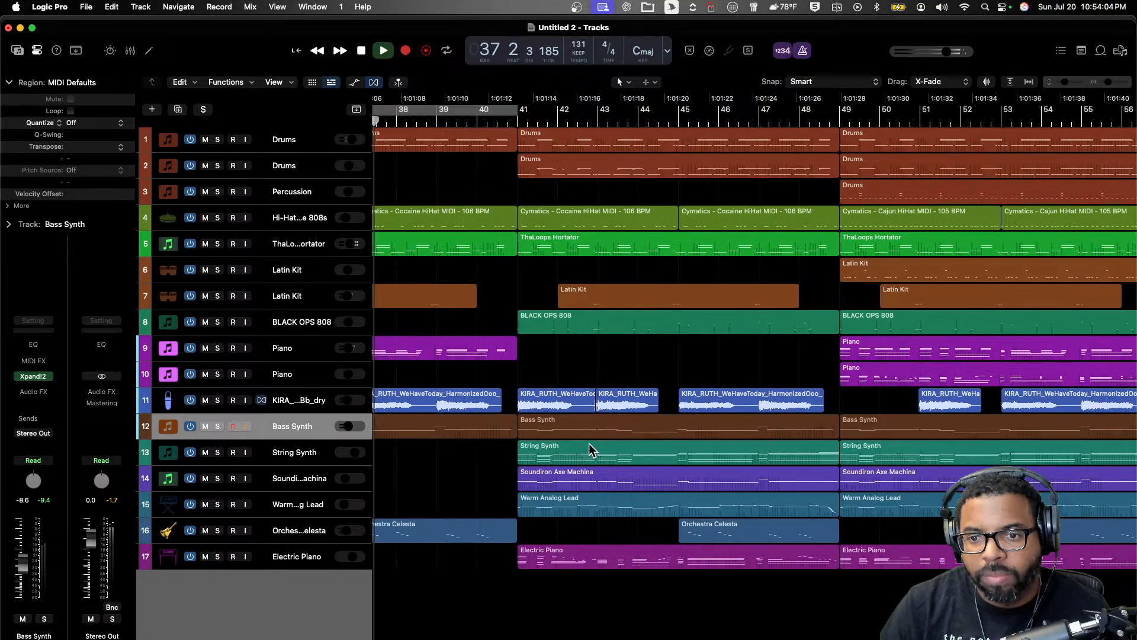
- Delete the Warm Analog Lead, String Synth and Soundiron Axe Machina regions in bars 41 to 48
{"action": "left_click", "coordinate": [591, 505]}
{"action": "key", "text": "Delete"}
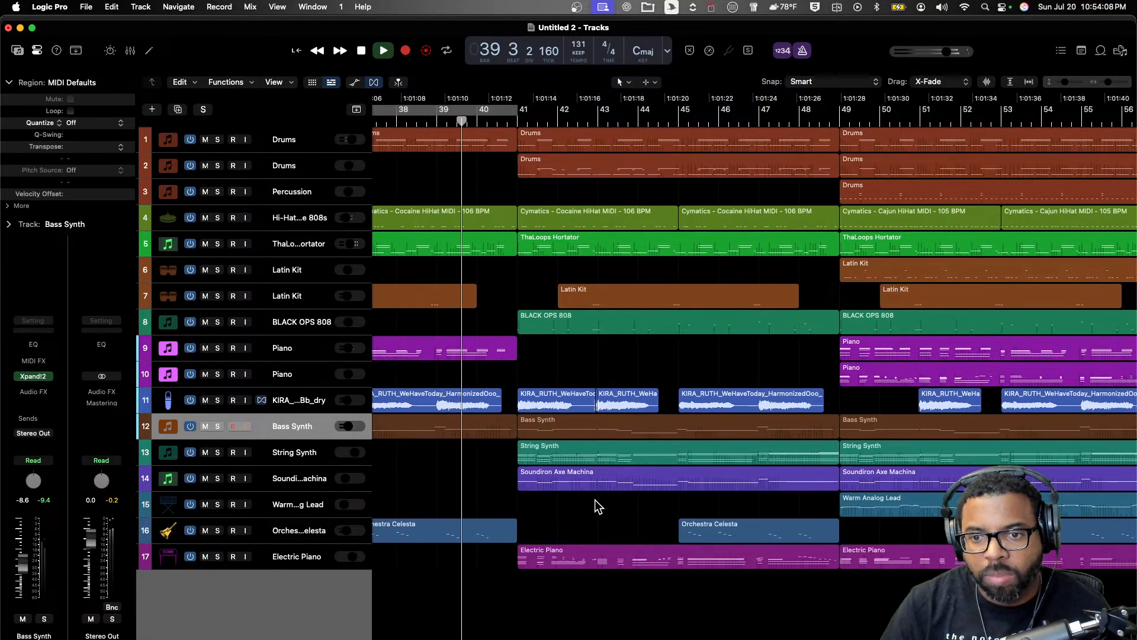
{"action": "left_click", "coordinate": [610, 462]}
{"action": "key", "text": "Delete"}
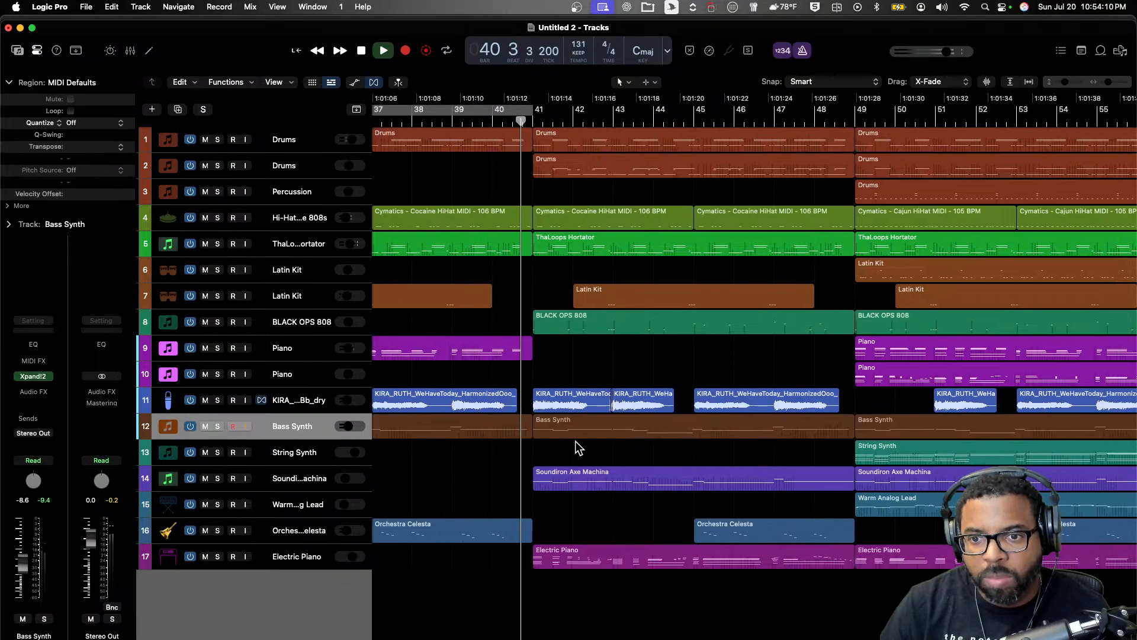
{"action": "left_click", "coordinate": [602, 481]}
{"action": "key", "text": "Delete"}
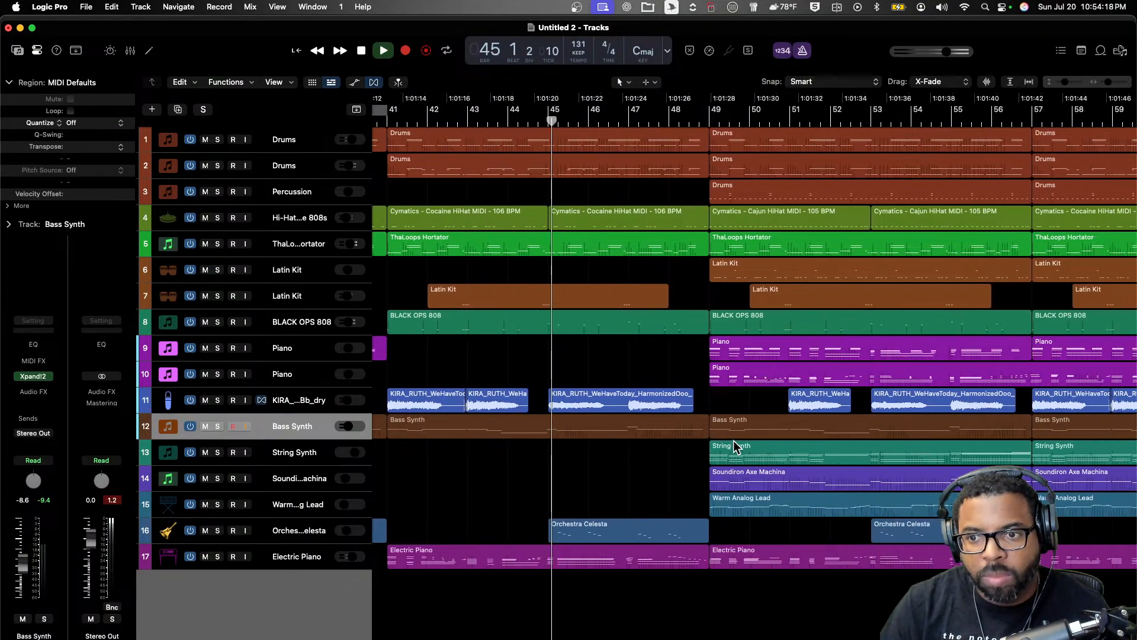
- Shorten the Drums, hi-hat and ThaLoops Hortator regions on tracks 1, 2, 4 and 5 to end about half a bar before bar 49, and stop playback
{"action": "left_click_drag", "start_coordinate": [690, 250], "coordinate": [678, 146]}
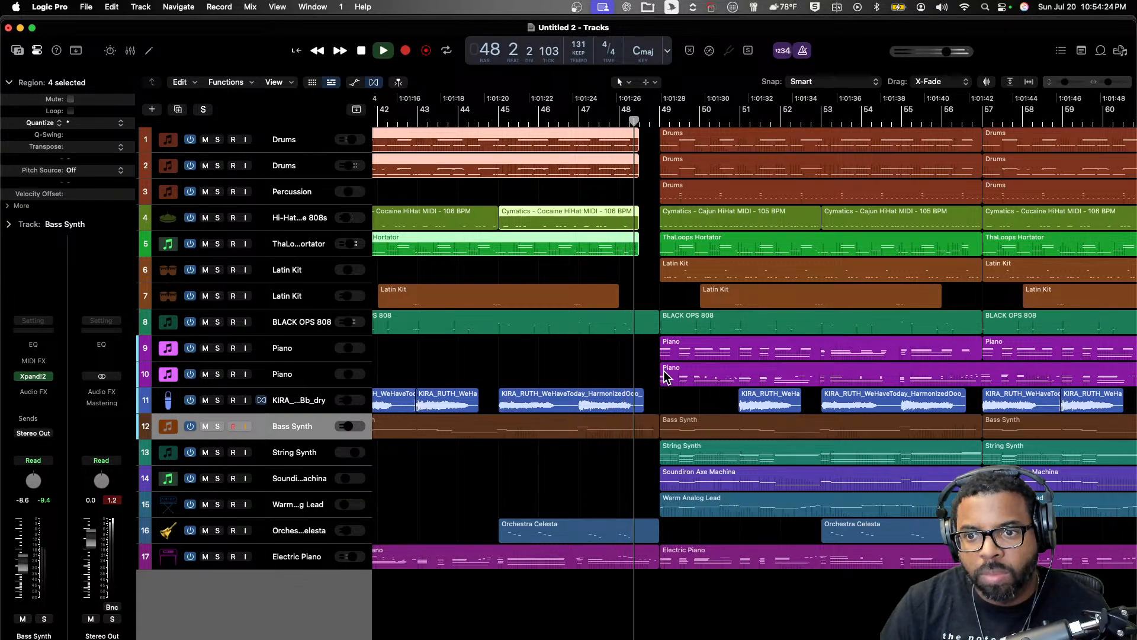
{"action": "key", "text": "space"}
{"action": "scroll", "coordinate": [681, 385], "scroll_direction": "right", "scroll_amount": 10}
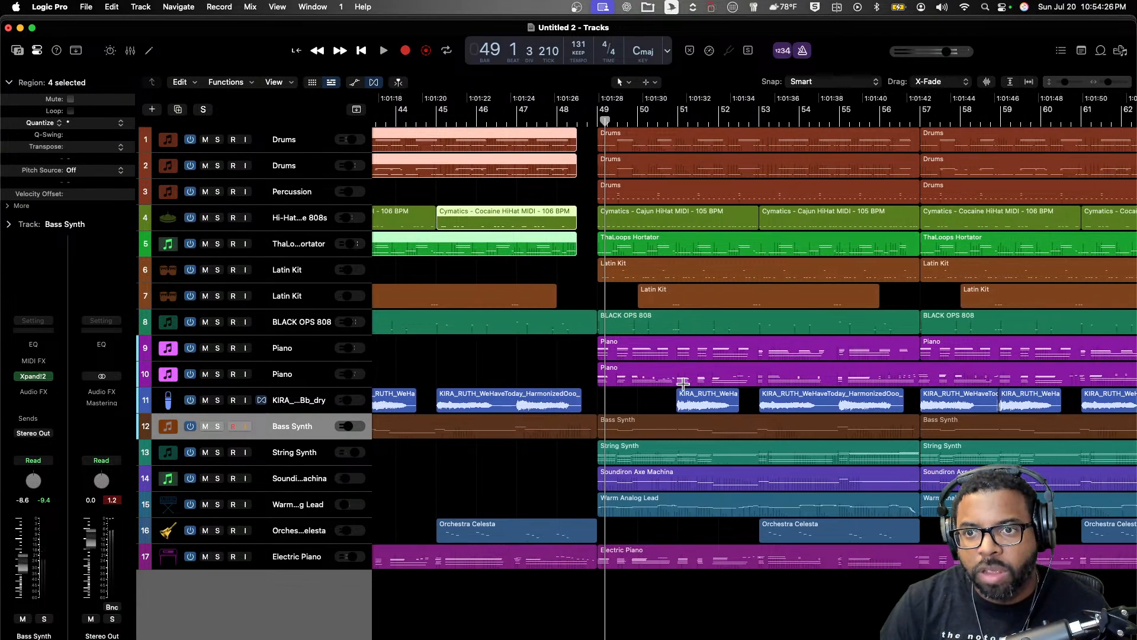
- Delete the Electric Piano region that starts at bar 49
{"action": "scroll", "coordinate": [683, 384], "scroll_direction": "left", "scroll_amount": 5}
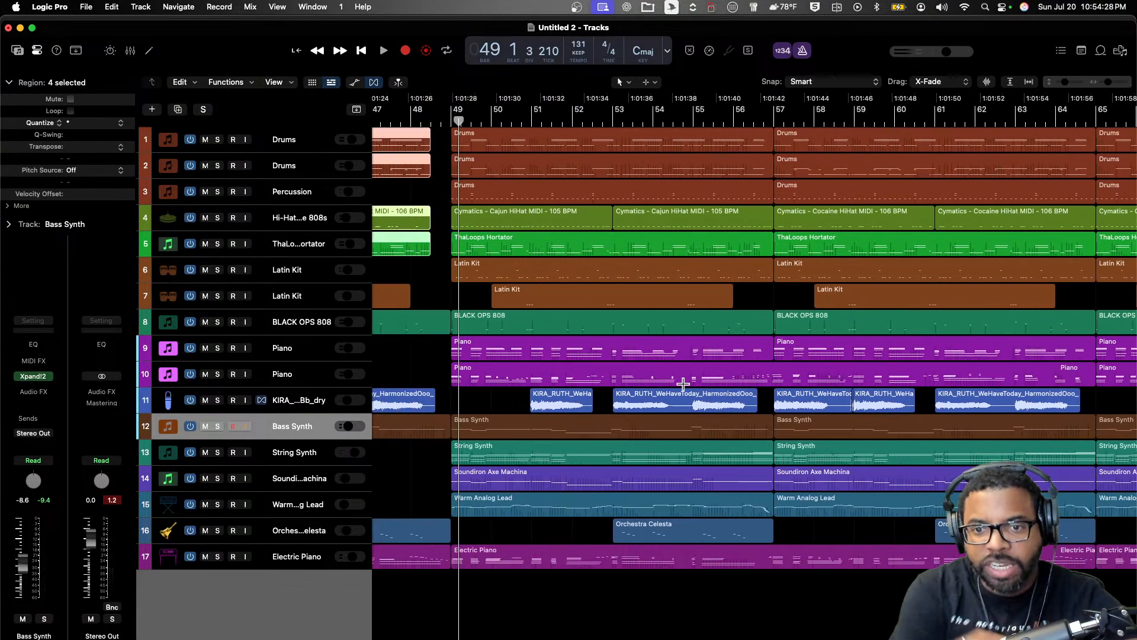
{"action": "left_click", "coordinate": [614, 556]}
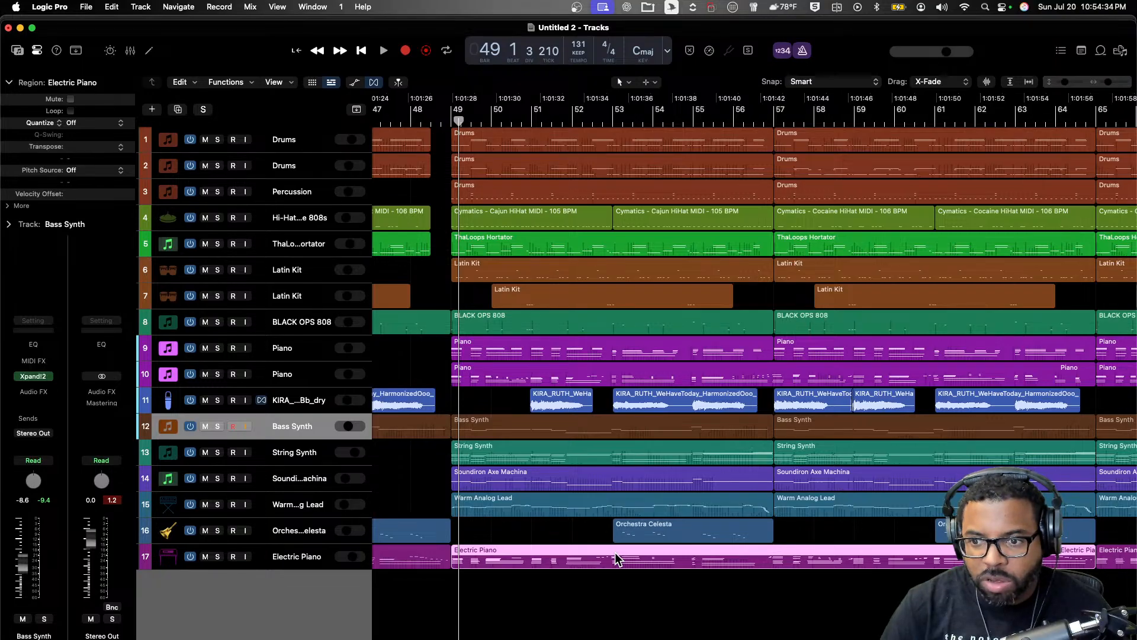
{"action": "key", "text": "Delete"}
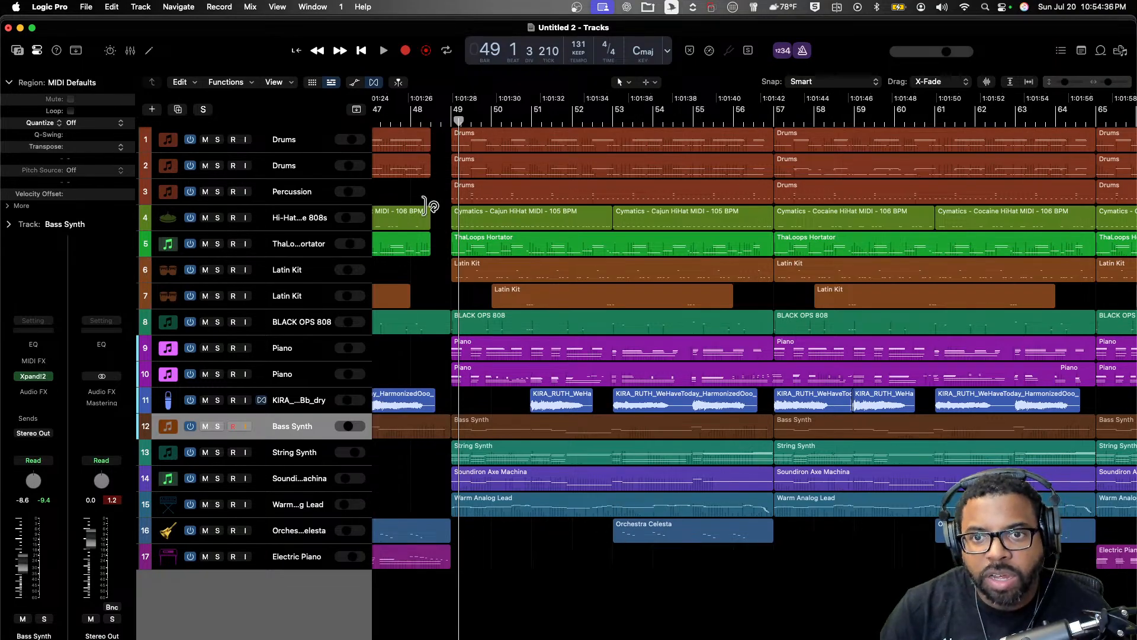
- Set the cycle range to bars 49 to 56 from the track 1 Drums region and start playback
{"action": "left_click", "coordinate": [563, 140]}
{"action": "key", "text": "super+u"}
{"action": "key", "text": "space"}
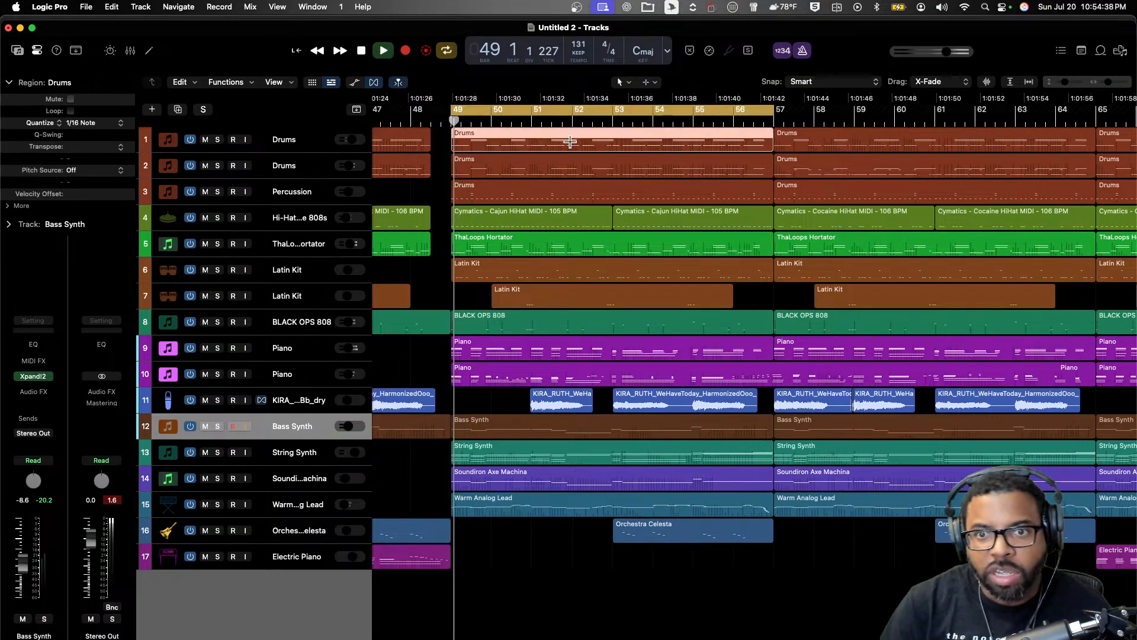
- Delete the BLACK OPS 808 region in bars 41 to 48
{"action": "left_click", "coordinate": [516, 321]}
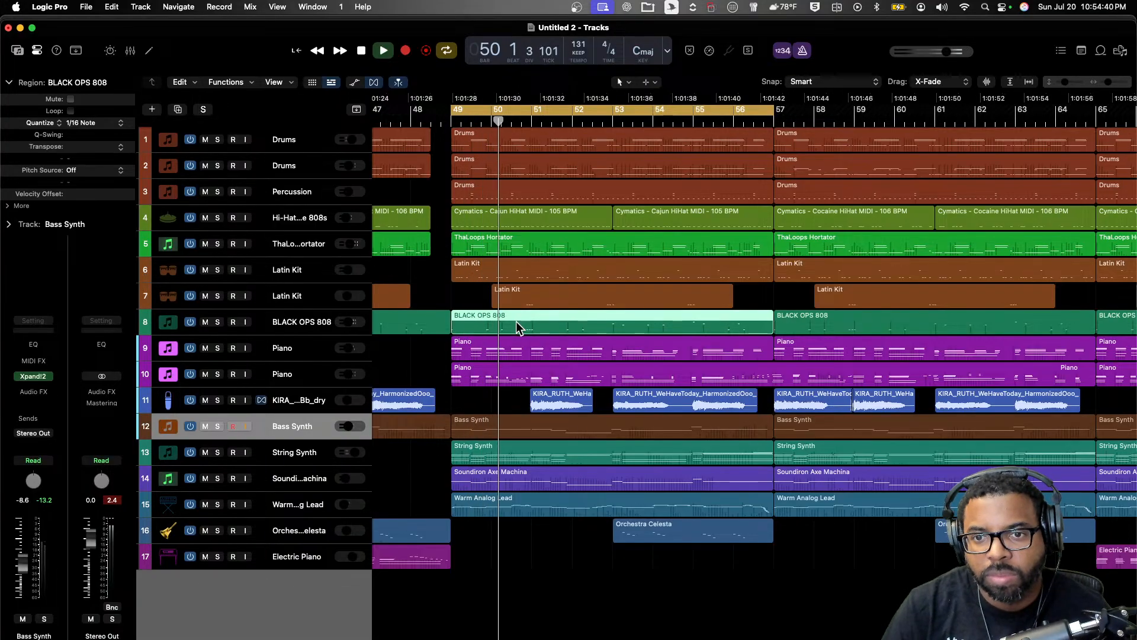
{"action": "scroll", "coordinate": [538, 392], "scroll_direction": "left", "scroll_amount": 10}
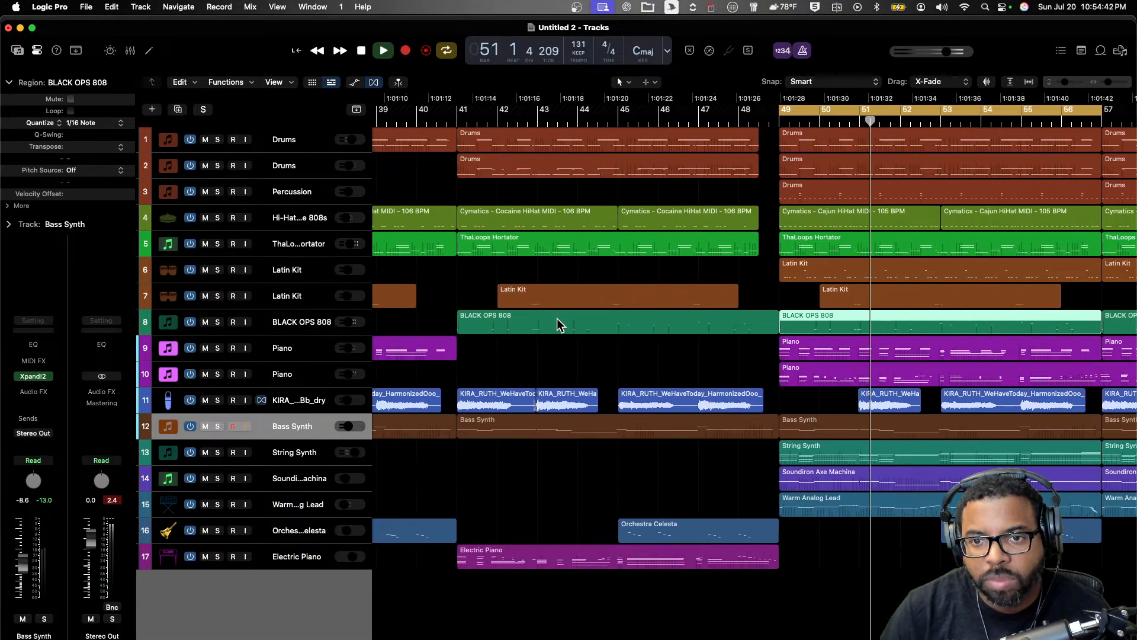
{"action": "left_click", "coordinate": [557, 317]}
{"action": "key", "text": "Delete"}
{"action": "scroll", "coordinate": [558, 321], "scroll_direction": "left", "scroll_amount": 8}
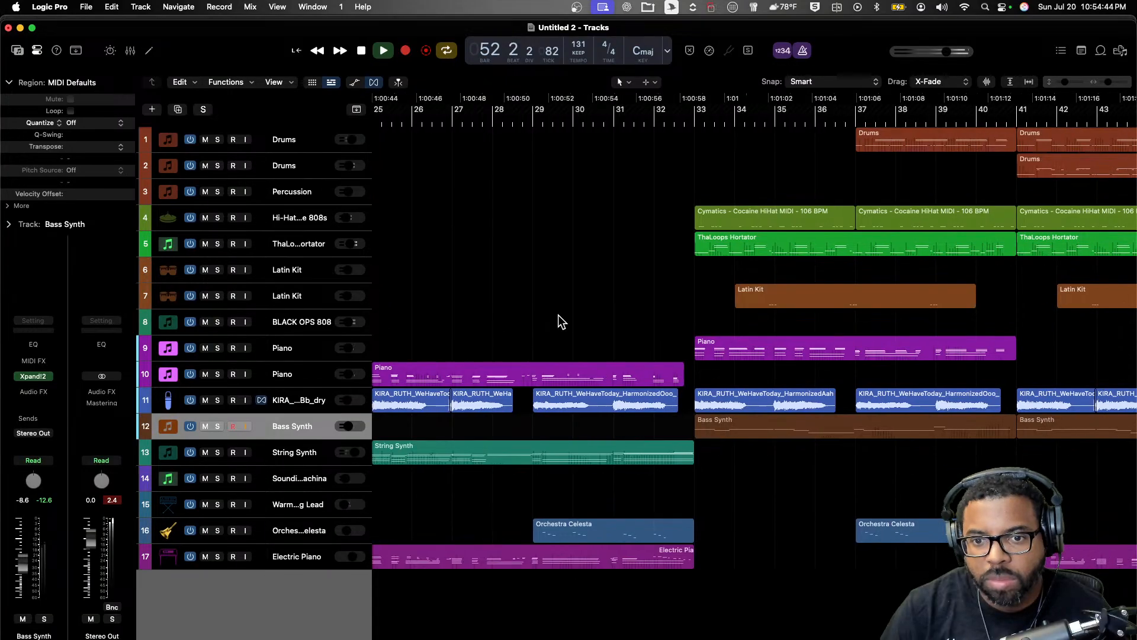
- Delete the Bass Synth and Warm Analog Lead regions in bars 49 to 56
{"action": "scroll", "coordinate": [558, 321], "scroll_direction": "right", "scroll_amount": 12}
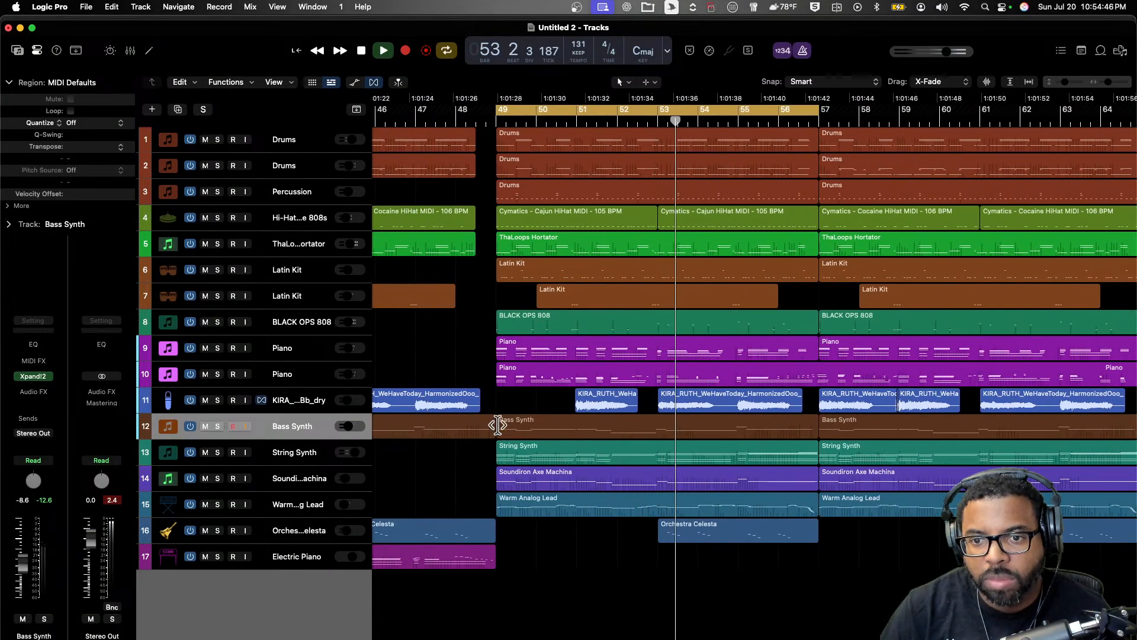
{"action": "left_click", "coordinate": [517, 424]}
{"action": "key", "text": "Delete"}
{"action": "scroll", "coordinate": [561, 453], "scroll_direction": "right", "scroll_amount": 4}
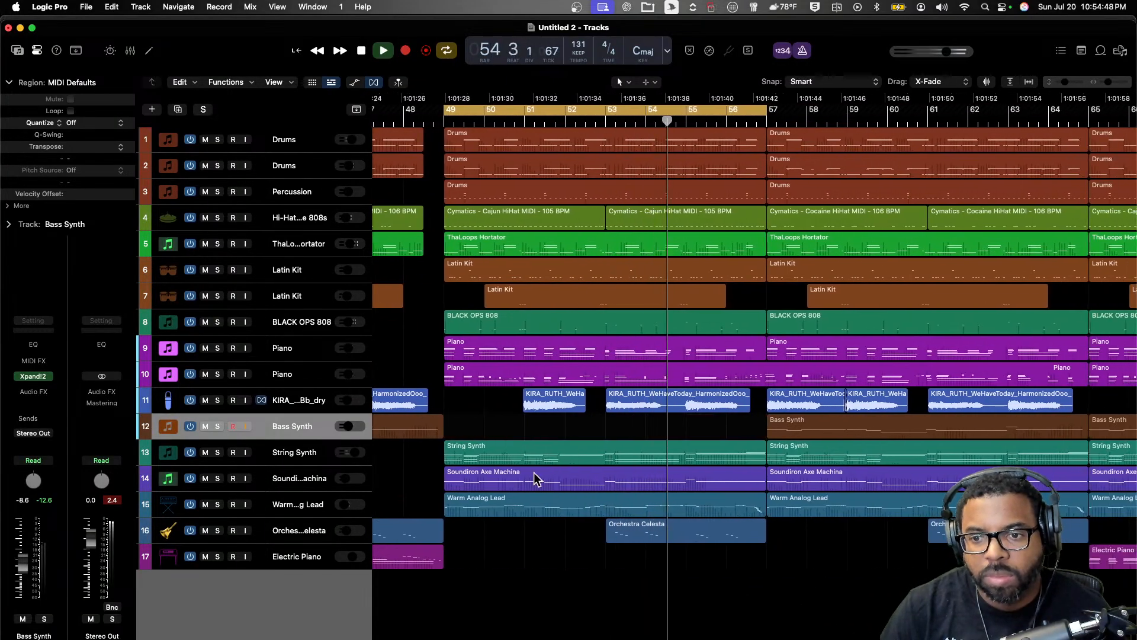
{"action": "left_click", "coordinate": [566, 497]}
{"action": "key", "text": "Delete"}
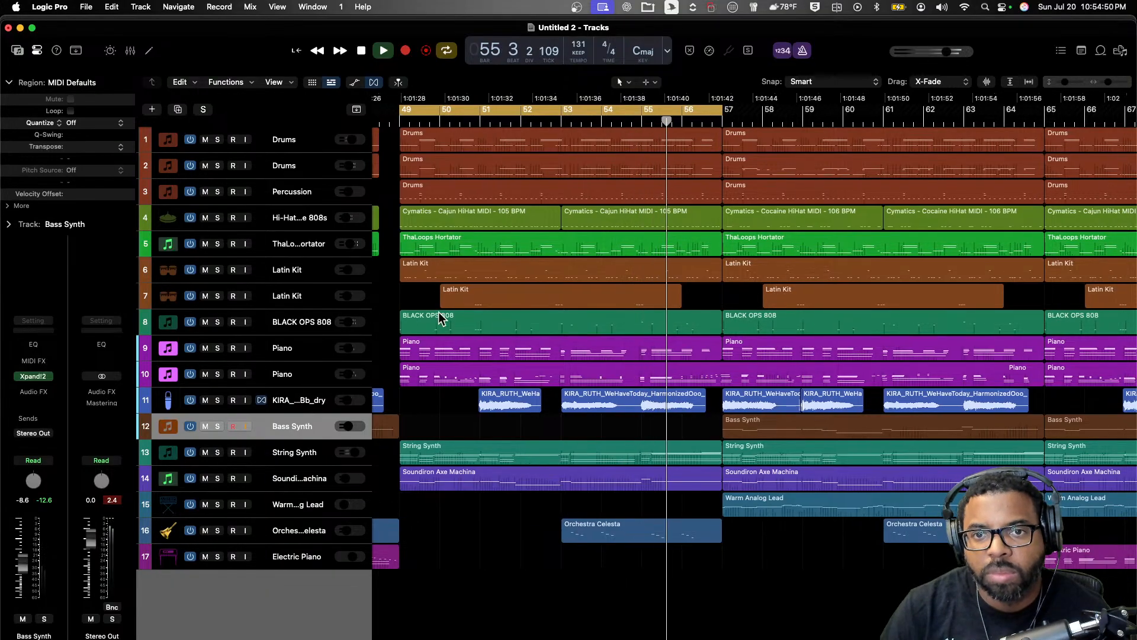
- Delete the track 9 Piano region in bars 49 to 56
{"action": "scroll", "coordinate": [455, 305], "scroll_direction": "right", "scroll_amount": 1}
{"action": "scroll", "coordinate": [455, 305], "scroll_direction": "right", "scroll_amount": 2}
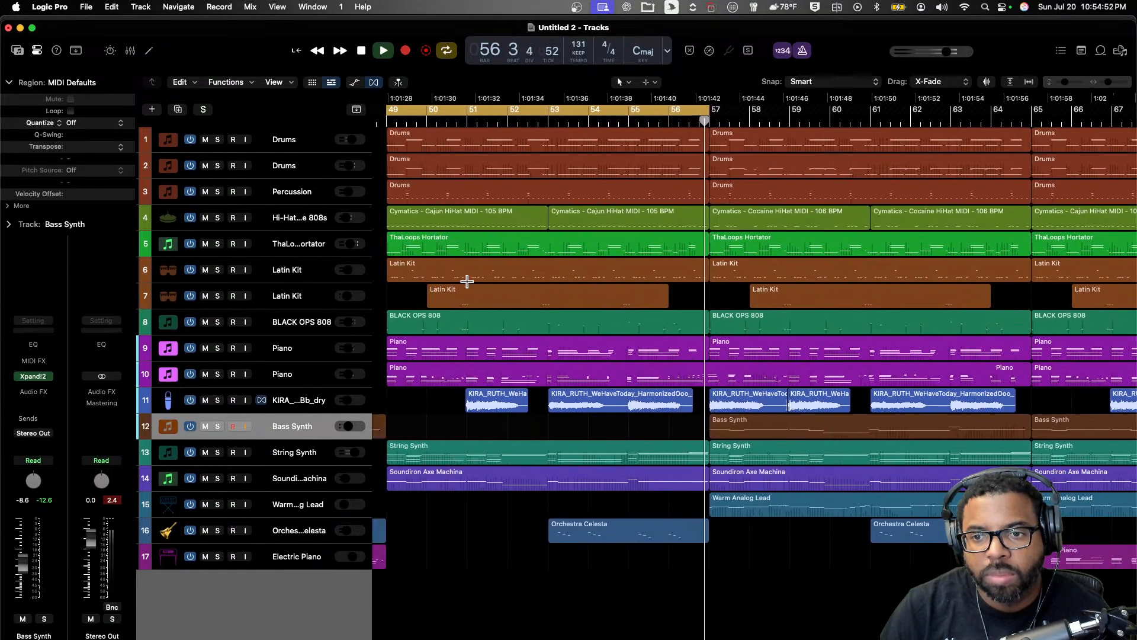
{"action": "left_click", "coordinate": [490, 346]}
{"action": "key", "text": "Delete"}
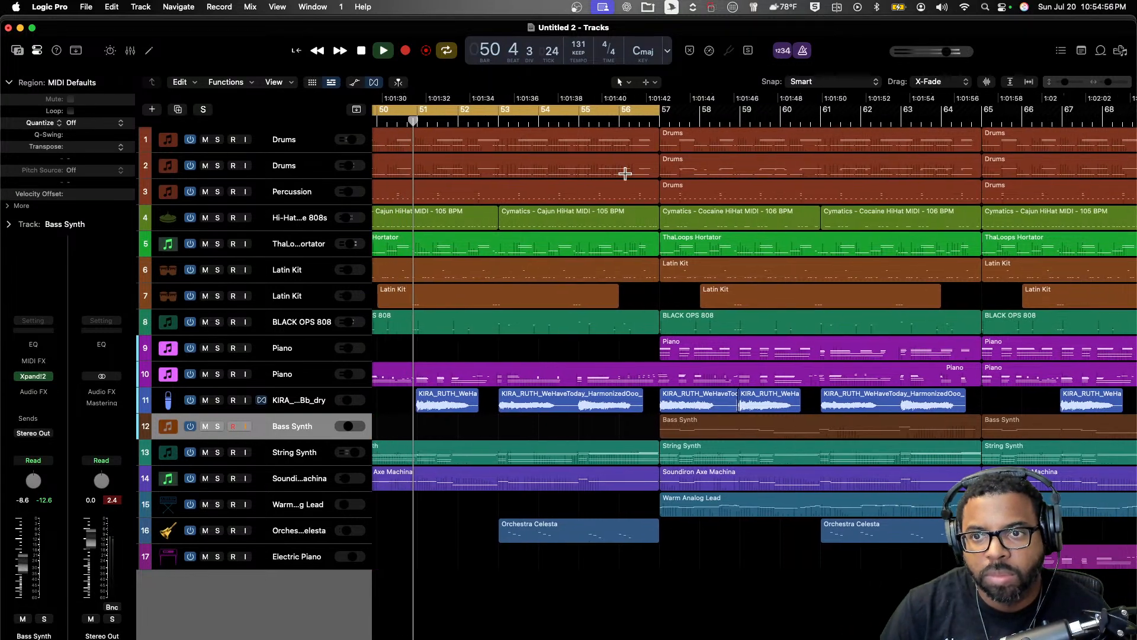
- Move the cycle range to bars 57 to 64 and delete the Drums and hi-hat regions on tracks 1 to 4 there
{"action": "left_click", "coordinate": [676, 187]}
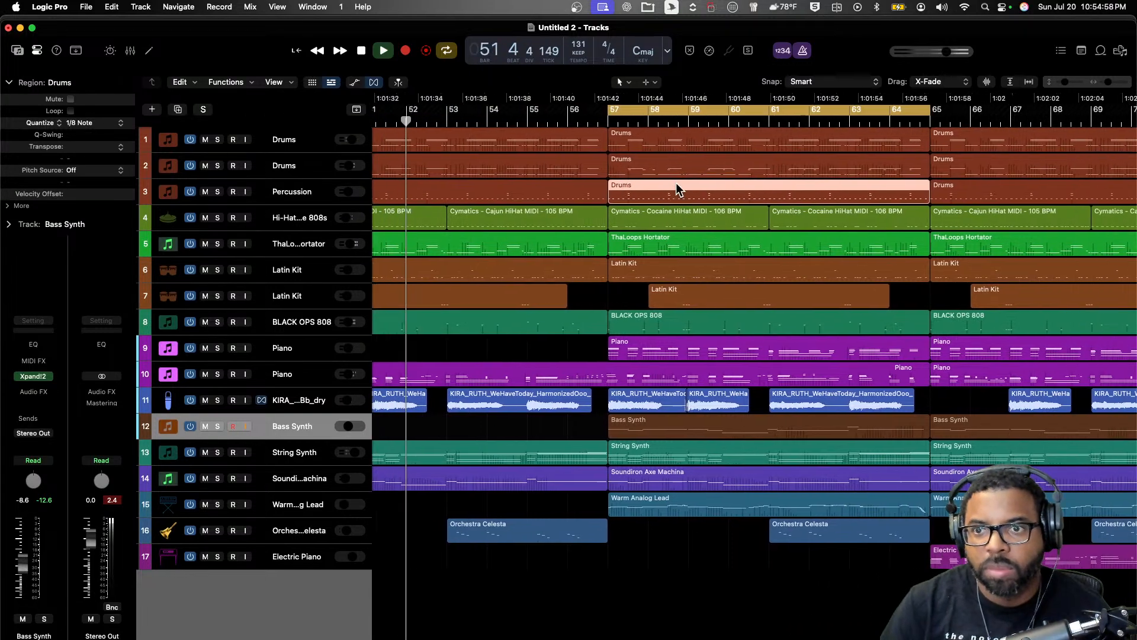
{"action": "key", "text": "Delete"}
{"action": "left_click_drag", "start_coordinate": [681, 185], "coordinate": [759, 212]}
{"action": "key", "text": "Delete"}
{"action": "key", "text": "Delete"}
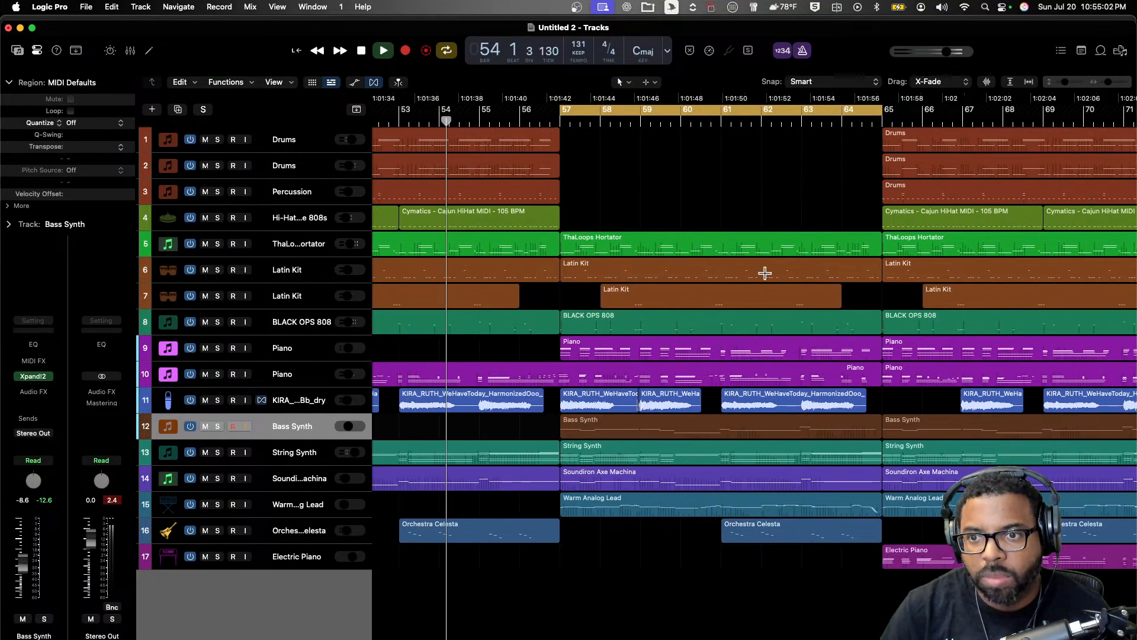
- Delete the track 6 Latin Kit and BLACK OPS 808 regions in bars 57 to 64
{"action": "left_click", "coordinate": [765, 273]}
{"action": "key", "text": "Delete"}
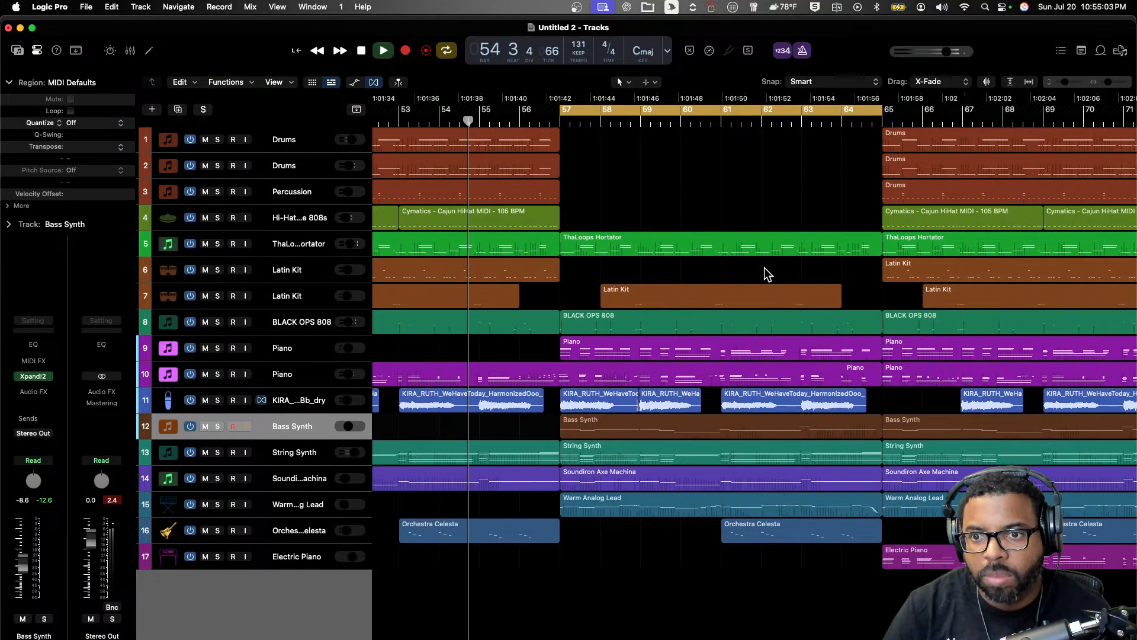
{"action": "left_click", "coordinate": [701, 314]}
{"action": "key", "text": "Delete"}
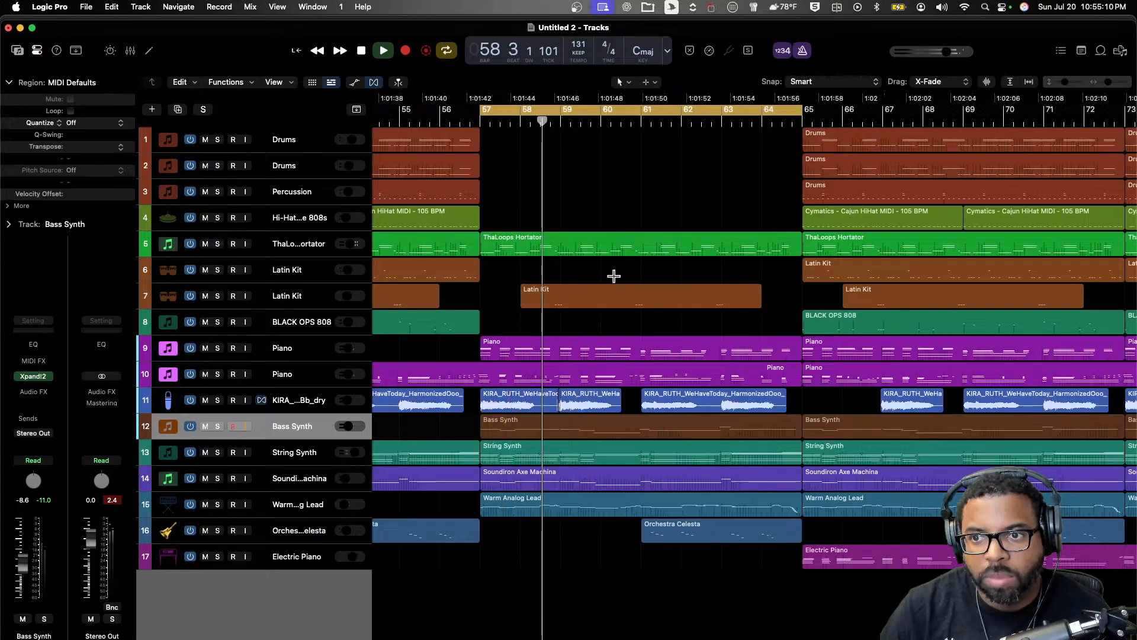
- Move the cycle range to bars 65 to 72 and delete the Drums, Percussion and hi-hat regions on tracks 1 to 4 there
{"action": "scroll", "coordinate": [614, 274], "scroll_direction": "right", "scroll_amount": 5}
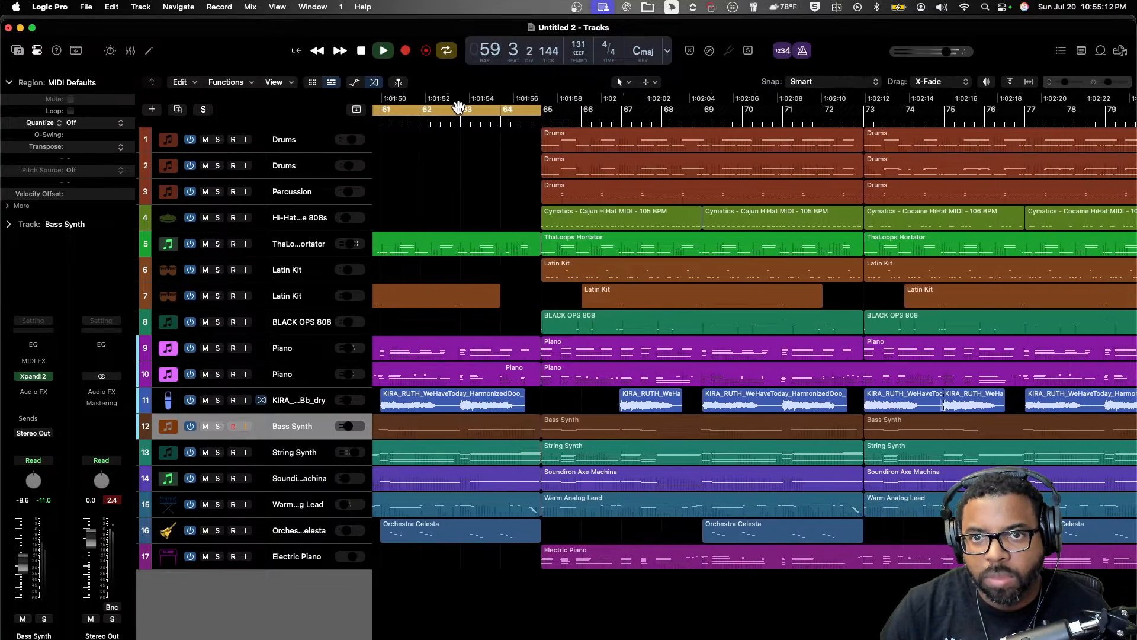
{"action": "left_click_drag", "start_coordinate": [459, 107], "coordinate": [698, 145]}
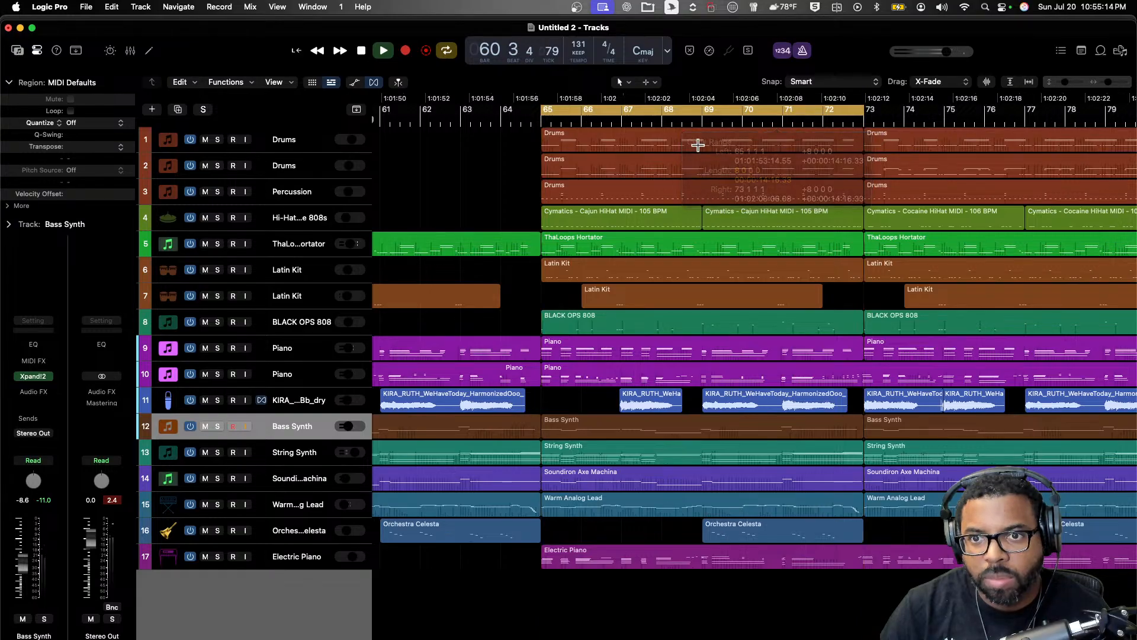
{"action": "left_click_drag", "start_coordinate": [529, 130], "coordinate": [763, 221]}
{"action": "key", "text": "Delete"}
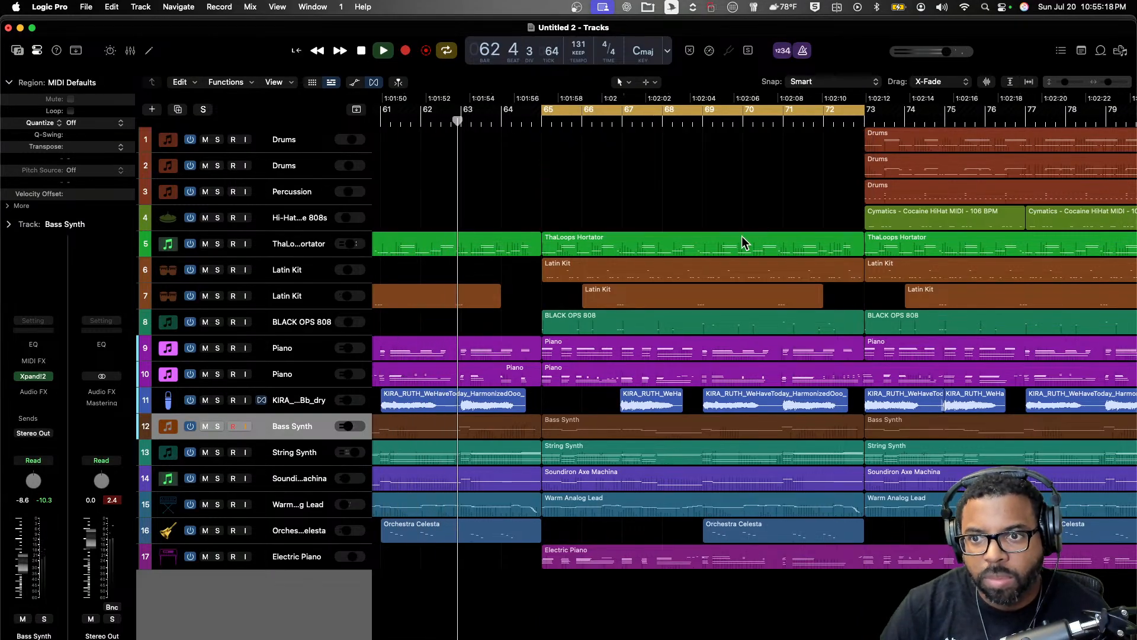
- Delete the ThaLoops Hortator and Warm Analog Lead regions in bars 65 to 72
{"action": "left_click", "coordinate": [742, 236]}
{"action": "key", "text": "Delete"}
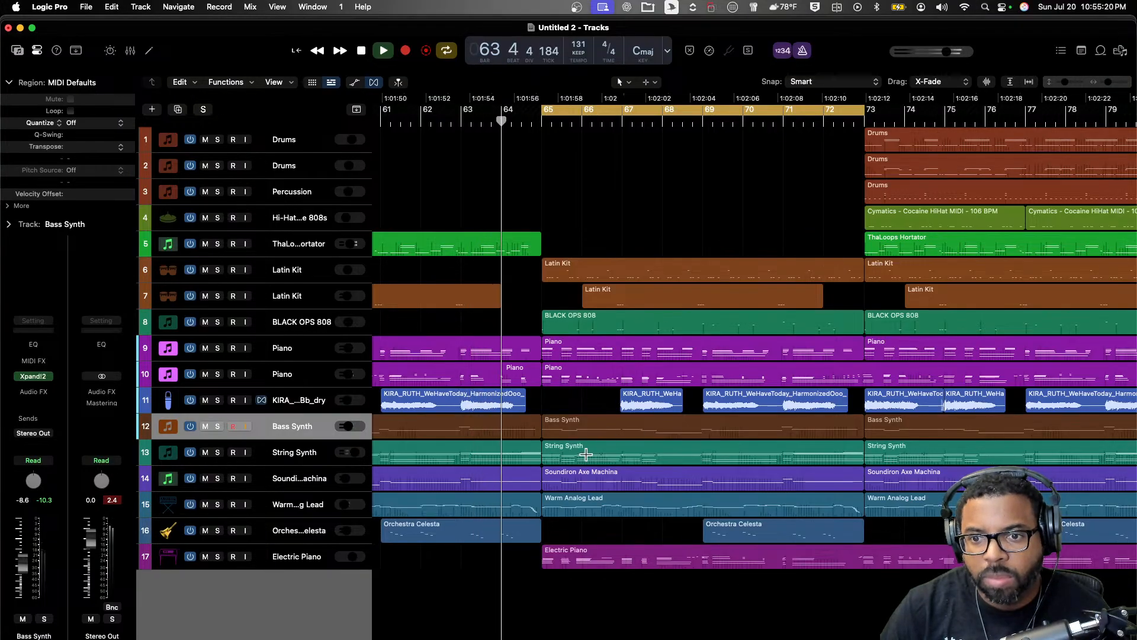
{"action": "left_click", "coordinate": [607, 505]}
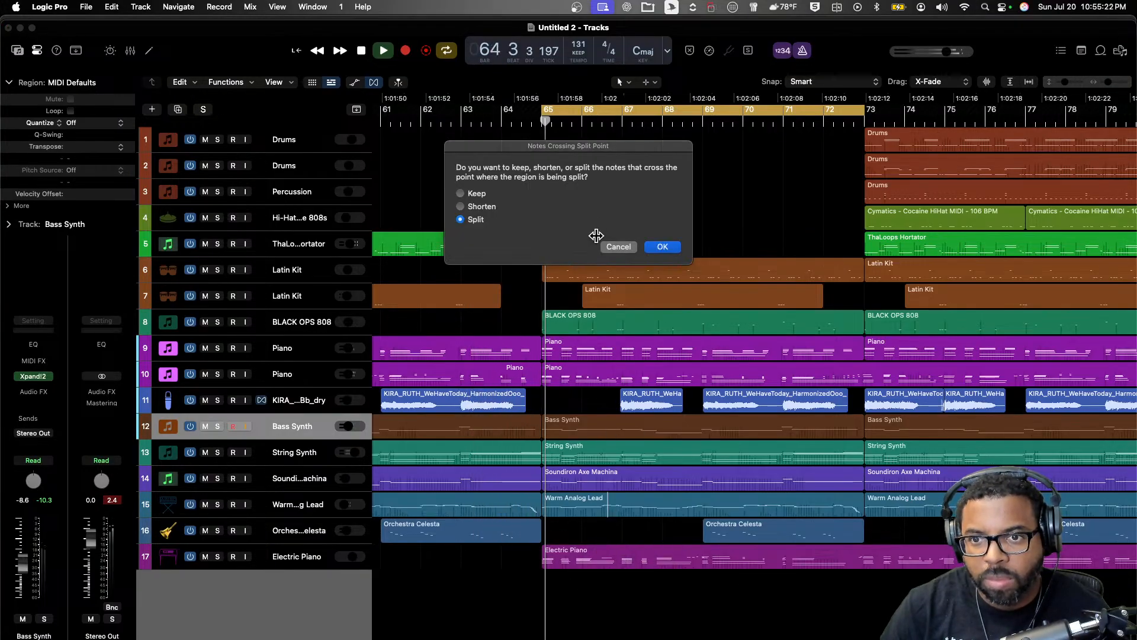
{"action": "left_click", "coordinate": [619, 247]}
{"action": "left_click", "coordinate": [597, 500]}
{"action": "key", "text": "Delete"}
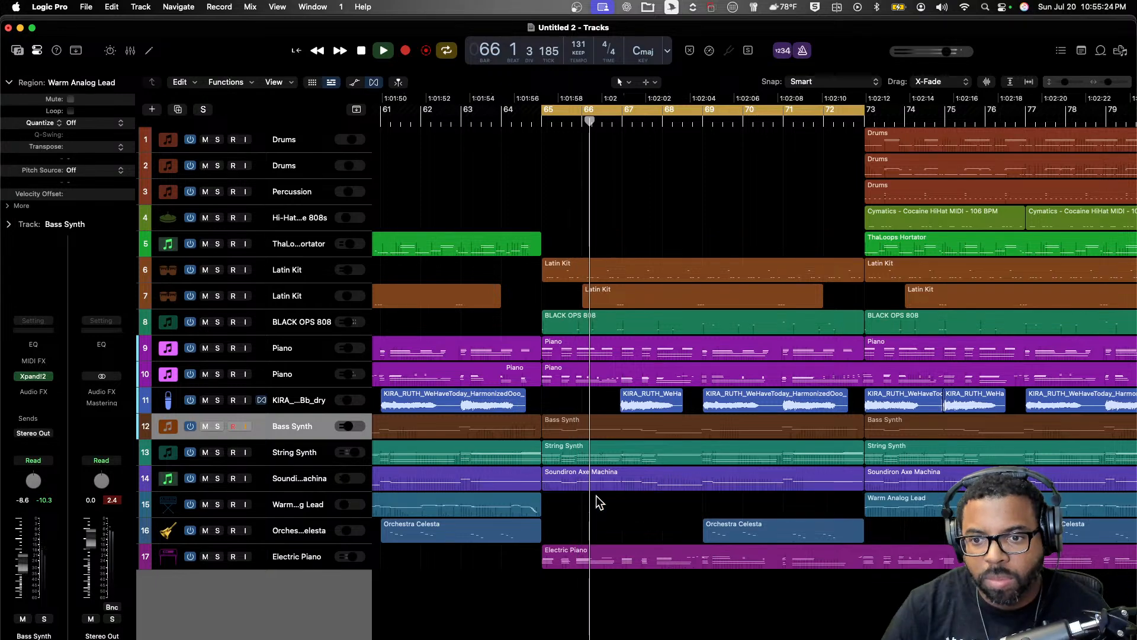
- Play from bar 64 and delete the track 6 Latin Kit region in bars 65 to 72
{"action": "scroll", "coordinate": [665, 423], "scroll_direction": "right", "scroll_amount": 5}
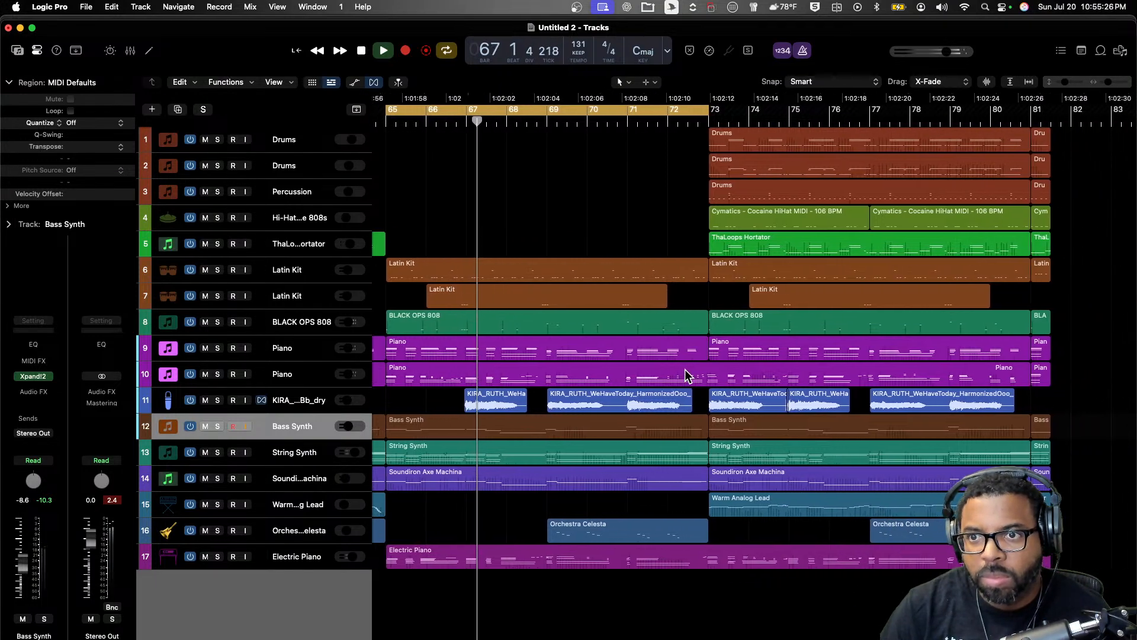
{"action": "scroll", "coordinate": [632, 272], "scroll_direction": "left", "scroll_amount": 1}
{"action": "left_click", "coordinate": [401, 119]}
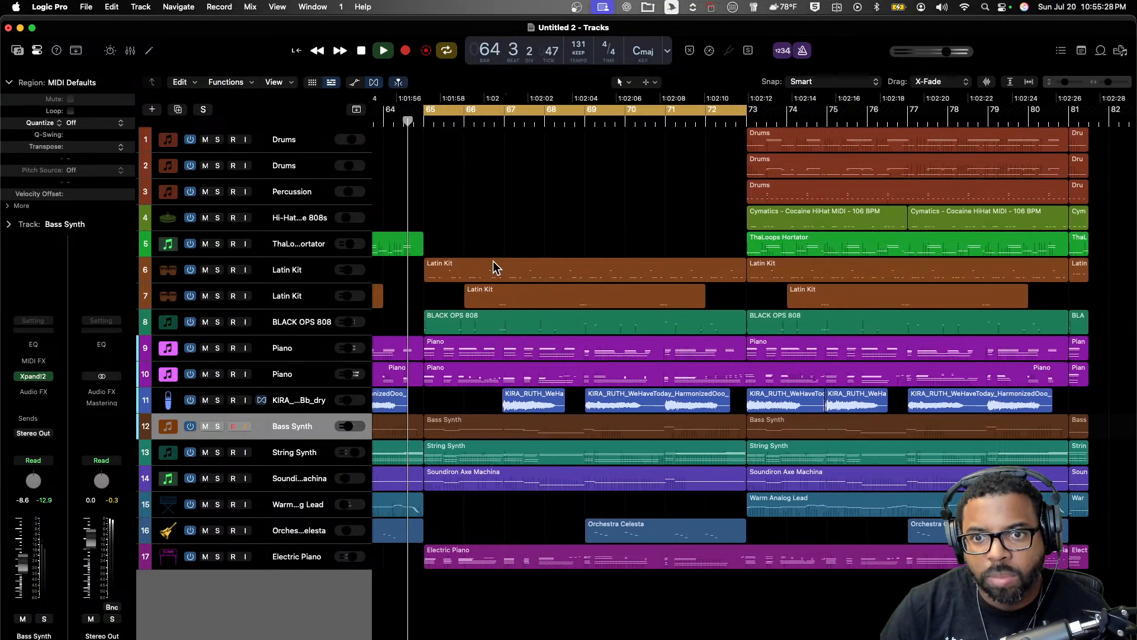
{"action": "left_click", "coordinate": [505, 264]}
{"action": "key", "text": "Delete"}
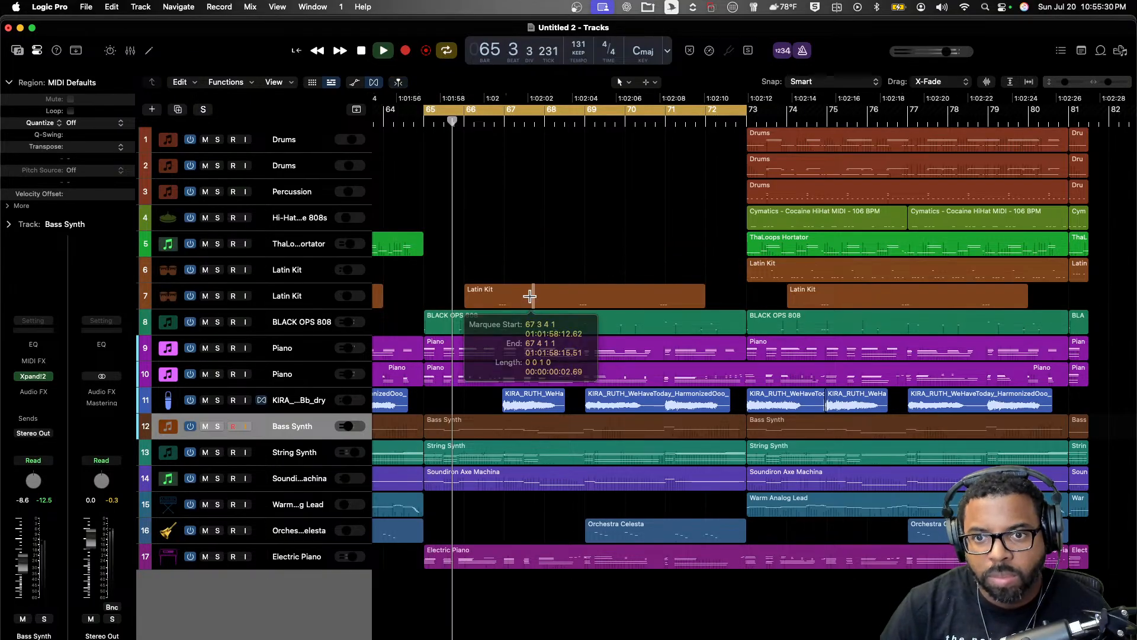
- Audition the section from bar 65 and trim the start of its BLACK OPS 808 region to just past the middle of bar 65
{"action": "left_click", "coordinate": [506, 289]}
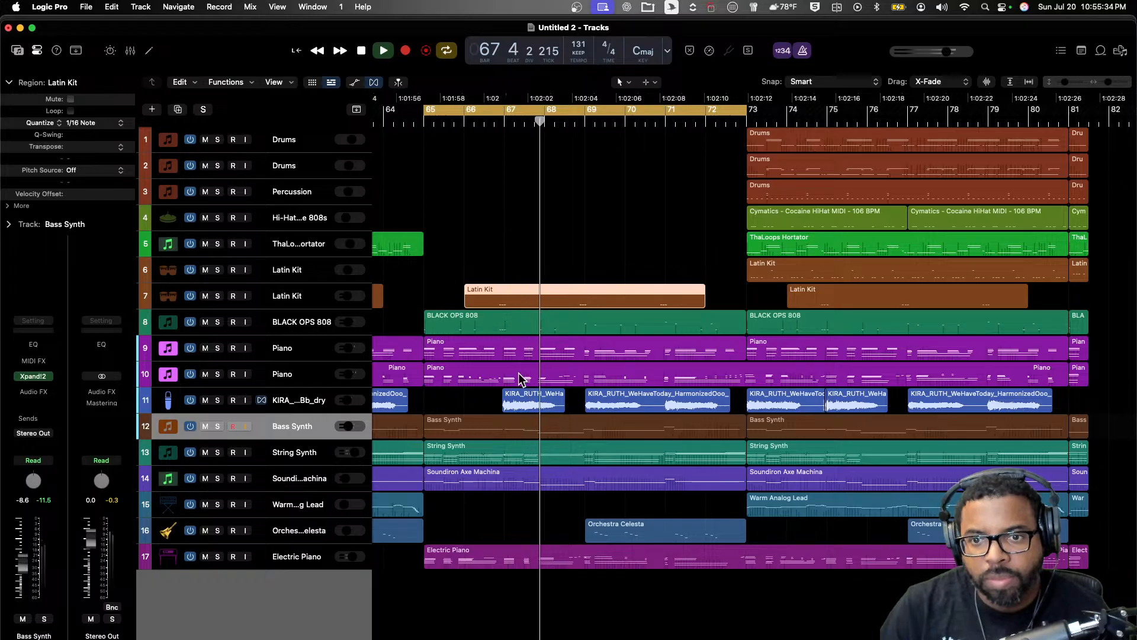
{"action": "left_click", "coordinate": [495, 420]}
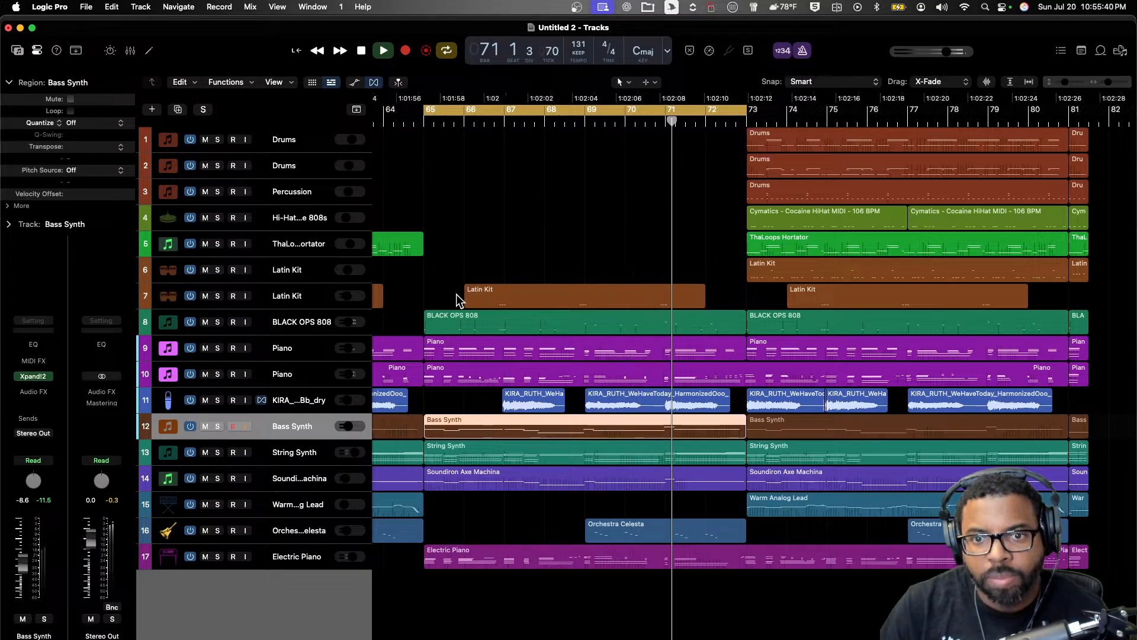
{"action": "key", "text": "space"}
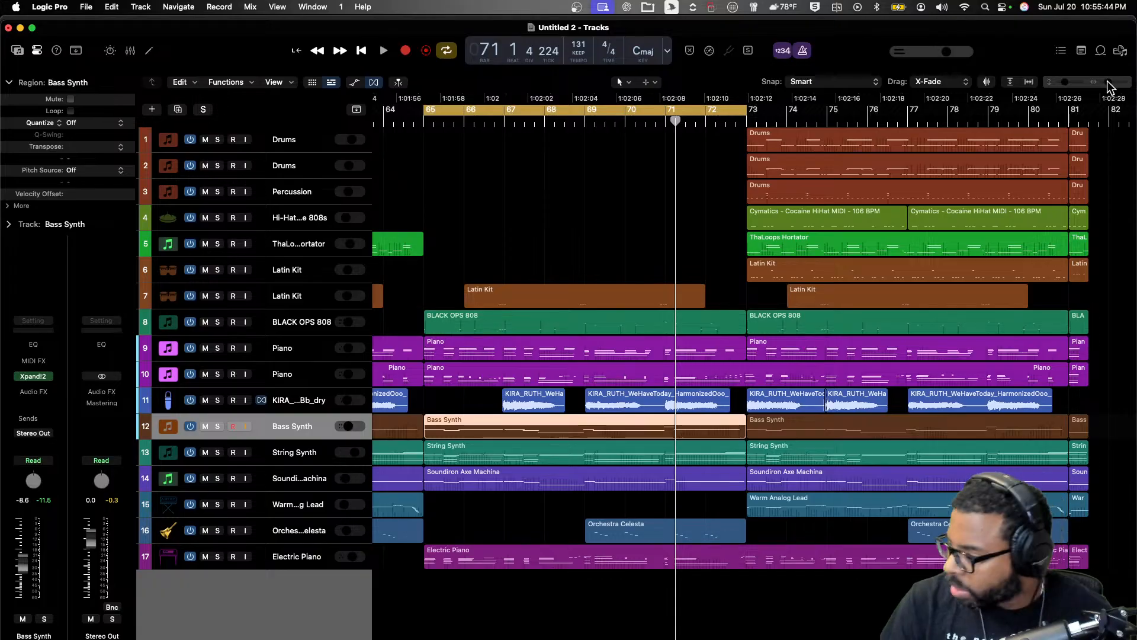
{"action": "left_click_drag", "start_coordinate": [1108, 82], "coordinate": [1110, 82]}
{"action": "scroll", "coordinate": [852, 240], "scroll_direction": "right", "scroll_amount": 3}
{"action": "scroll", "coordinate": [851, 240], "scroll_direction": "left", "scroll_amount": 7}
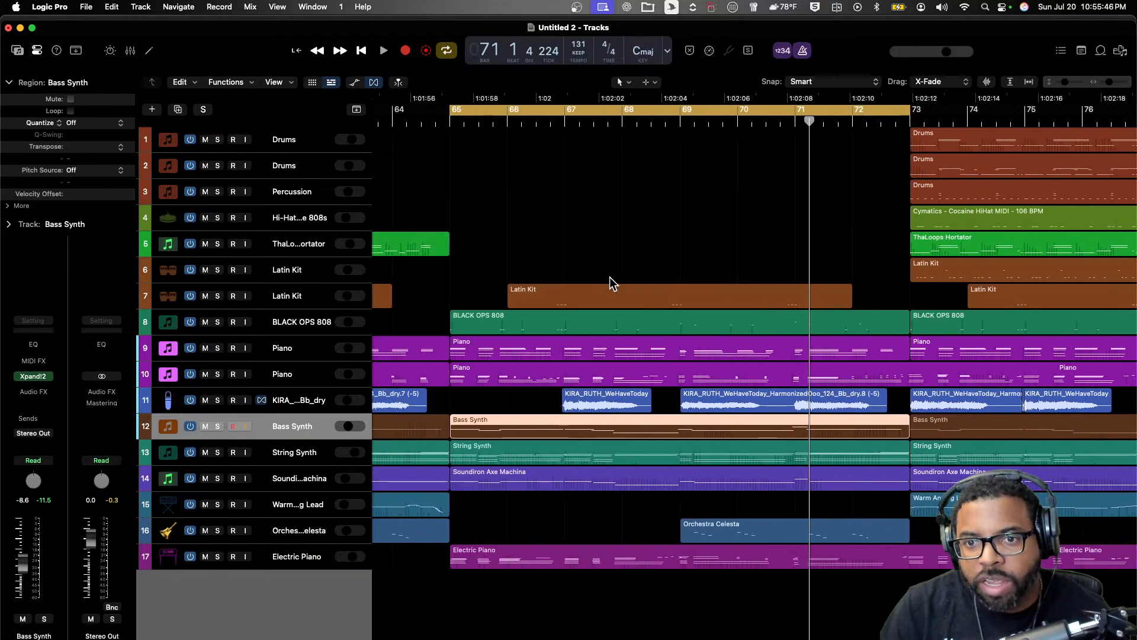
{"action": "key", "text": "space"}
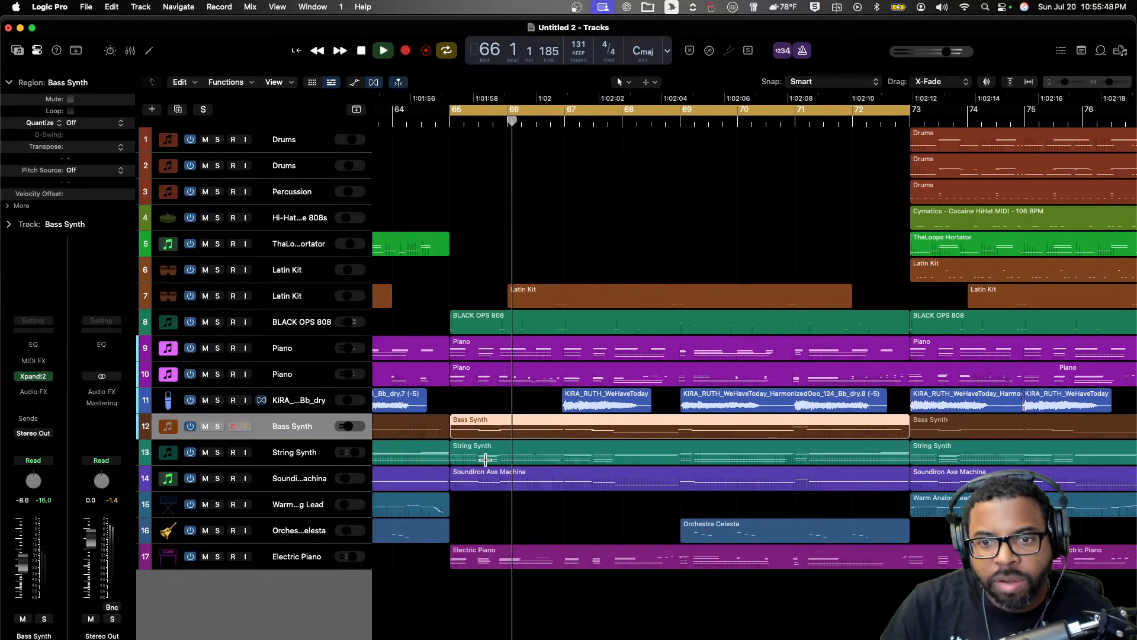
{"action": "key", "text": "space"}
{"action": "left_click_drag", "start_coordinate": [455, 334], "coordinate": [486, 333]}
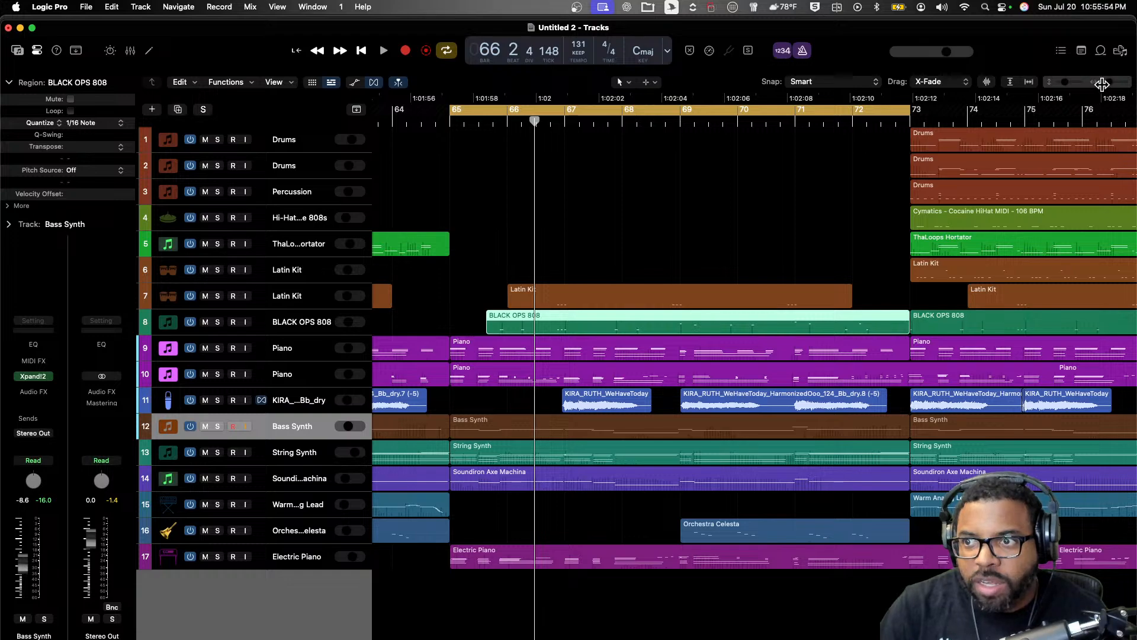
- Move the Bass Synth track up to directly below the BLACK OPS 808 track and play the section
{"action": "left_click_drag", "start_coordinate": [1101, 84], "coordinate": [1111, 84]}
{"action": "left_click_drag", "start_coordinate": [292, 428], "coordinate": [307, 349]}
{"action": "scroll", "coordinate": [529, 281], "scroll_direction": "left", "scroll_amount": 5}
{"action": "key", "text": "space"}
{"action": "scroll", "coordinate": [535, 295], "scroll_direction": "right", "scroll_amount": 2}
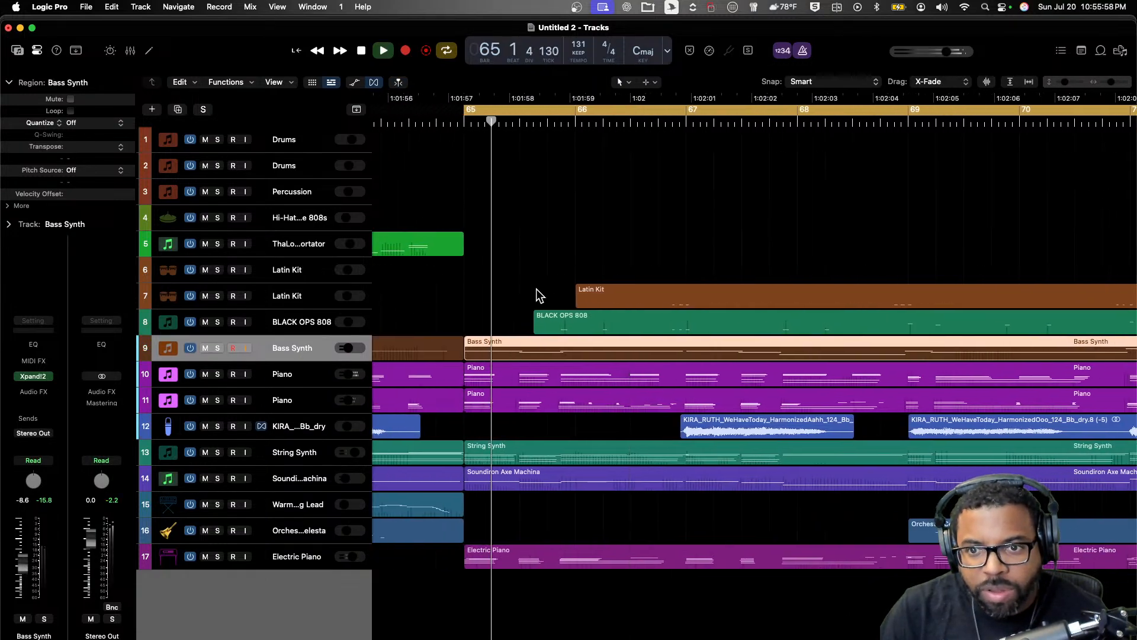
- Split the Bass Synth region late in bar 65 and at bar 67, splitting crossing notes, and delete the piece in between
{"action": "scroll", "coordinate": [560, 322], "scroll_direction": "left", "scroll_amount": 1}
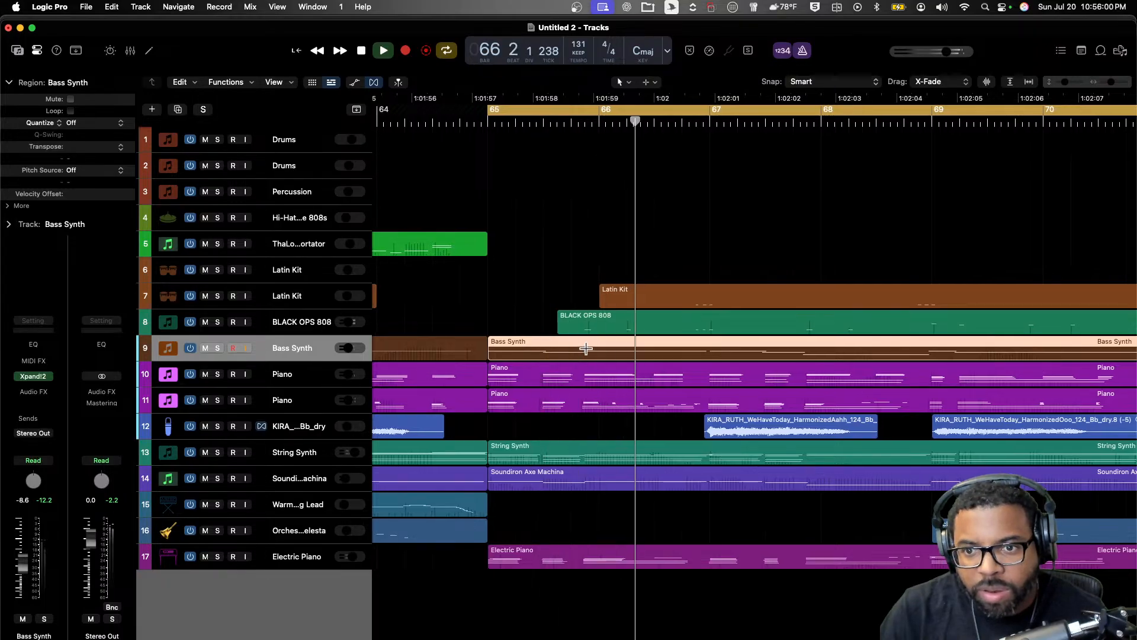
{"action": "scroll", "coordinate": [544, 348], "scroll_direction": "right", "scroll_amount": 3}
{"action": "key", "text": "space"}
{"action": "left_click", "coordinate": [501, 346]}
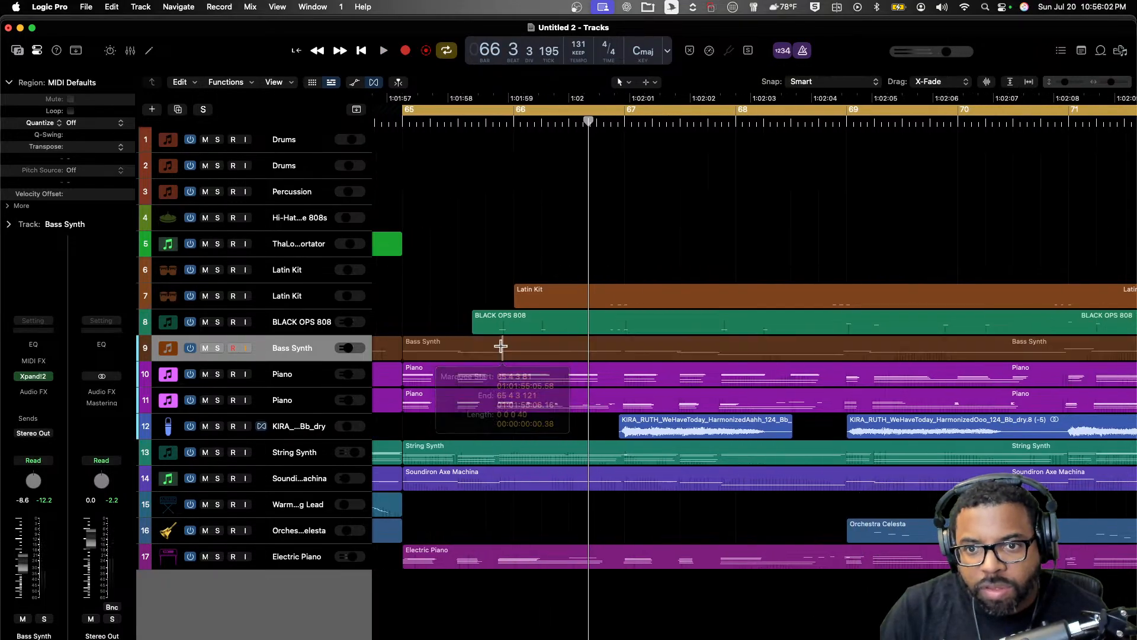
{"action": "left_click", "coordinate": [500, 348]}
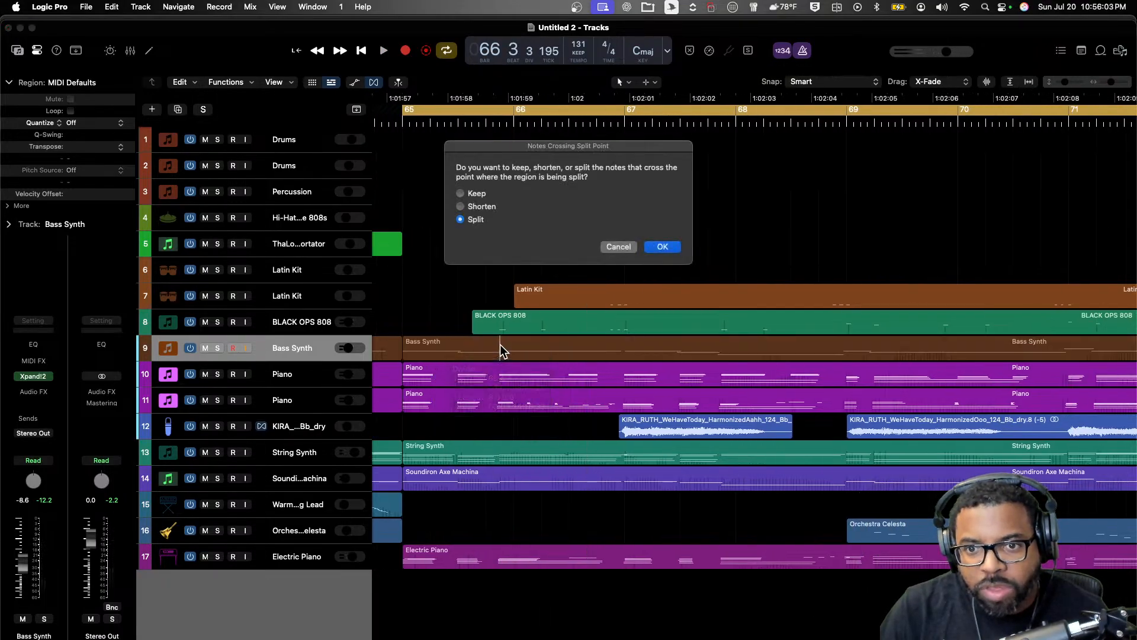
{"action": "left_click", "coordinate": [658, 248]}
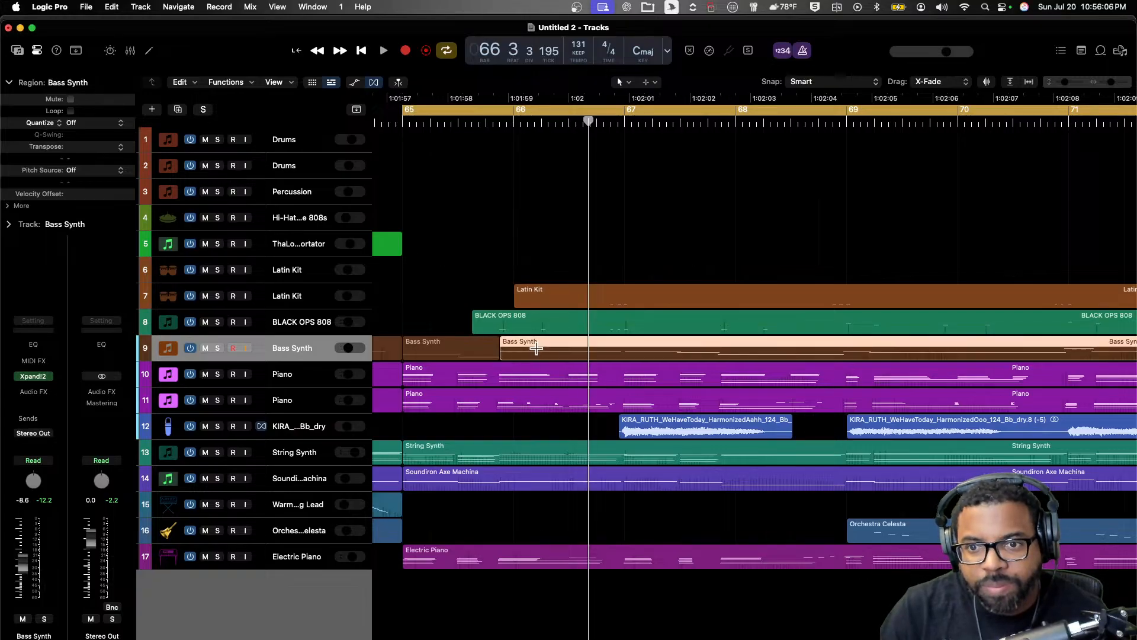
{"action": "double_click", "coordinate": [625, 348]}
{"action": "left_click", "coordinate": [612, 343]}
{"action": "key", "text": "Delete"}
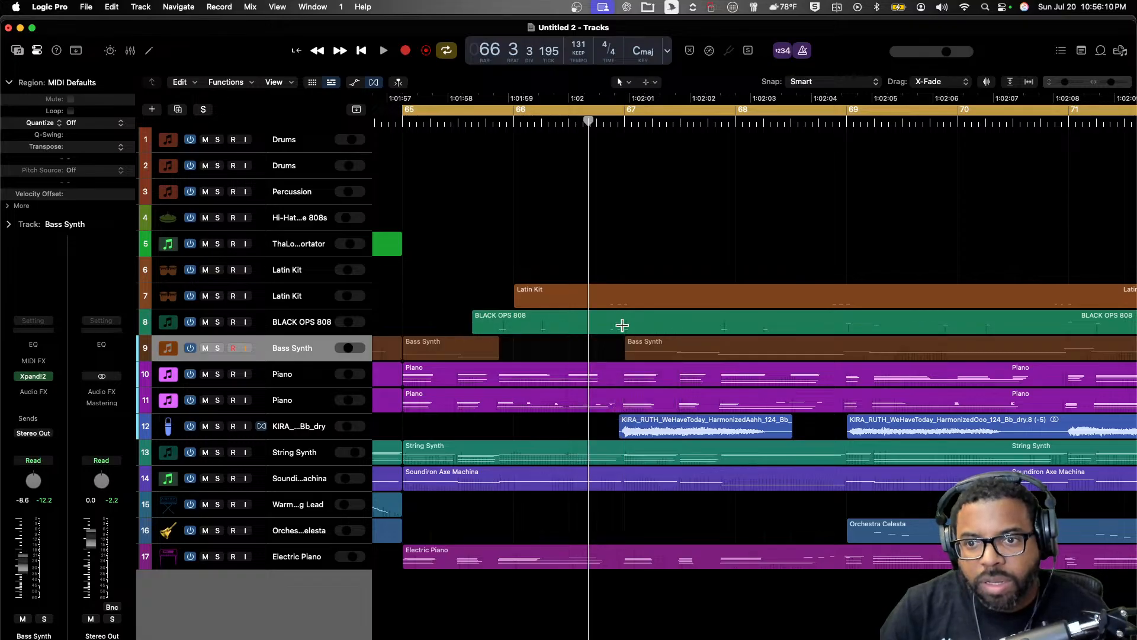
- Split the BLACK OPS 808 region around bar 67, trim the start of the remaining part to beat 2 of bar 67, and play it back
{"action": "double_click", "coordinate": [619, 321]}
{"action": "left_click", "coordinate": [623, 319]}
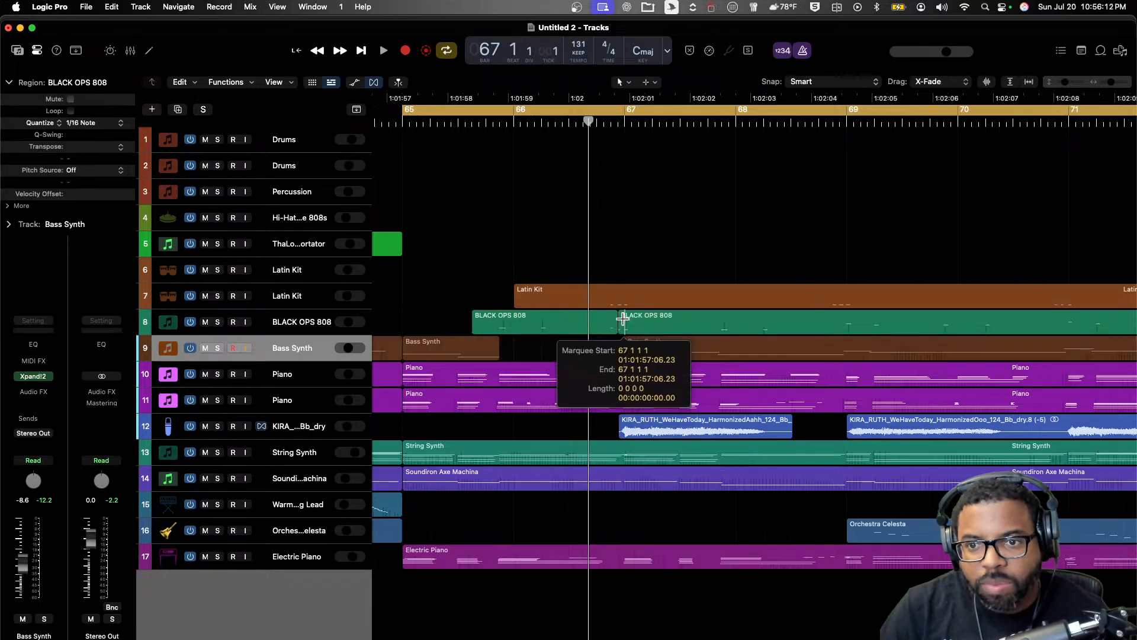
{"action": "double_click", "coordinate": [623, 319]}
{"action": "left_click_drag", "start_coordinate": [625, 331], "coordinate": [653, 330]}
{"action": "key", "text": "space"}
{"action": "scroll", "coordinate": [643, 323], "scroll_direction": "right", "scroll_amount": 1}
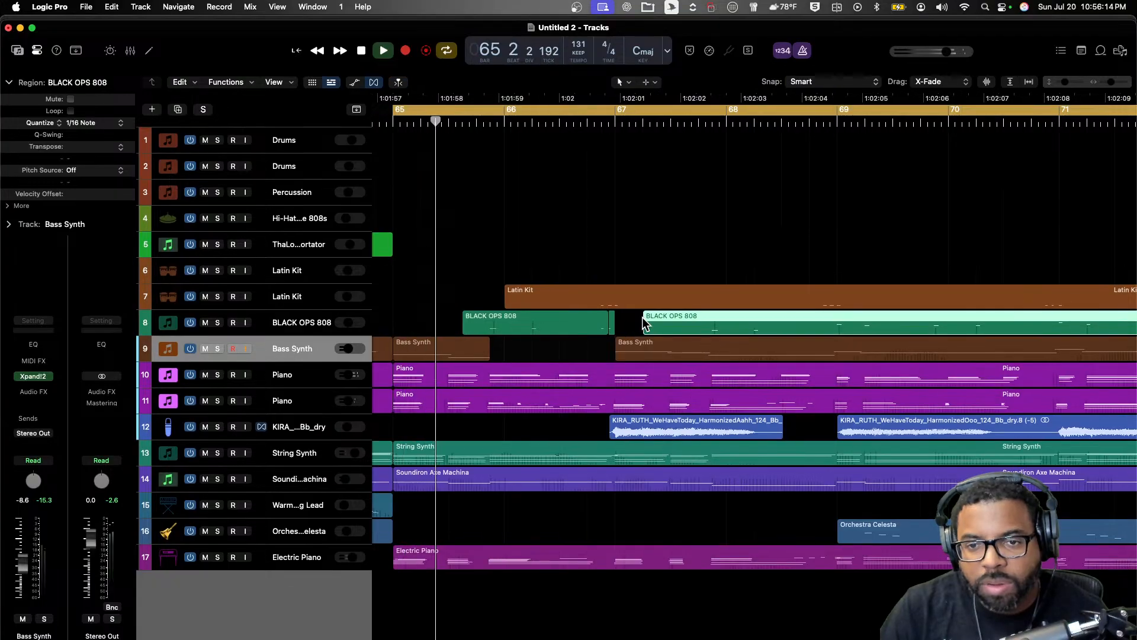
- Cut the Bass Synth region from late in bar 67 to just before bar 69, and slightly shorten the piece before the gap
{"action": "scroll", "coordinate": [573, 304], "scroll_direction": "right", "scroll_amount": 3}
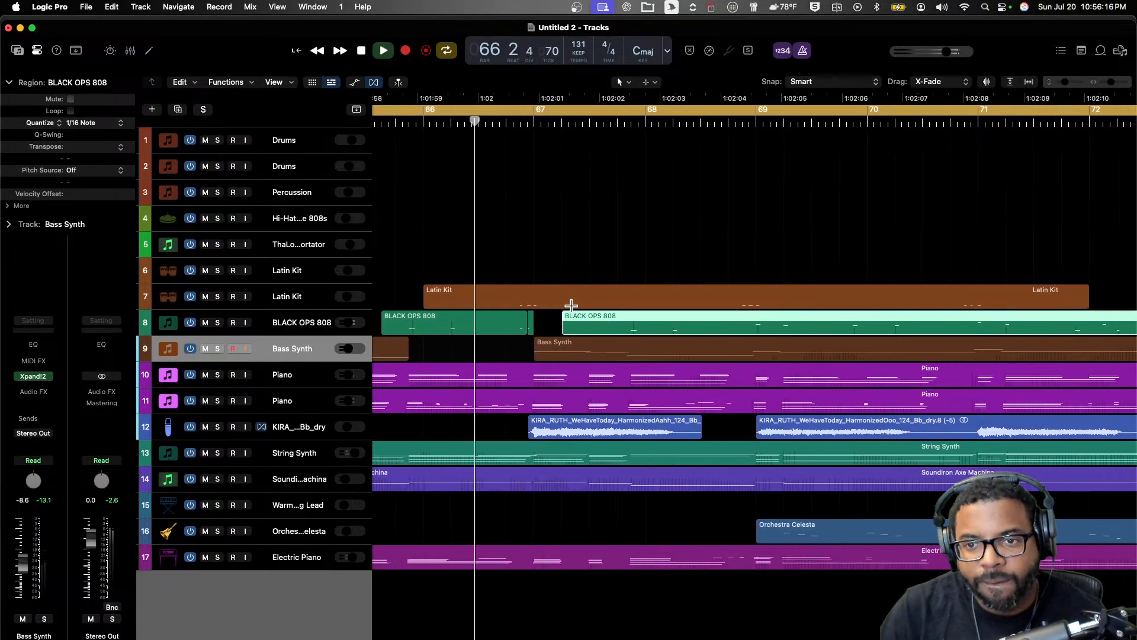
{"action": "scroll", "coordinate": [520, 348], "scroll_direction": "right", "scroll_amount": 3}
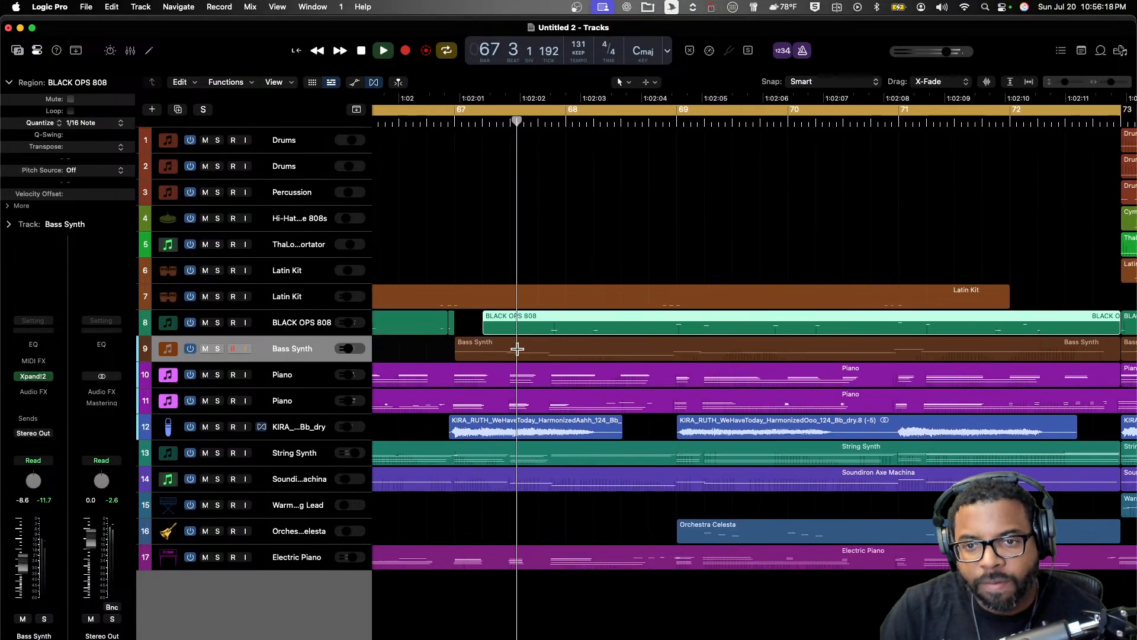
{"action": "scroll", "coordinate": [517, 349], "scroll_direction": "right", "scroll_amount": 1}
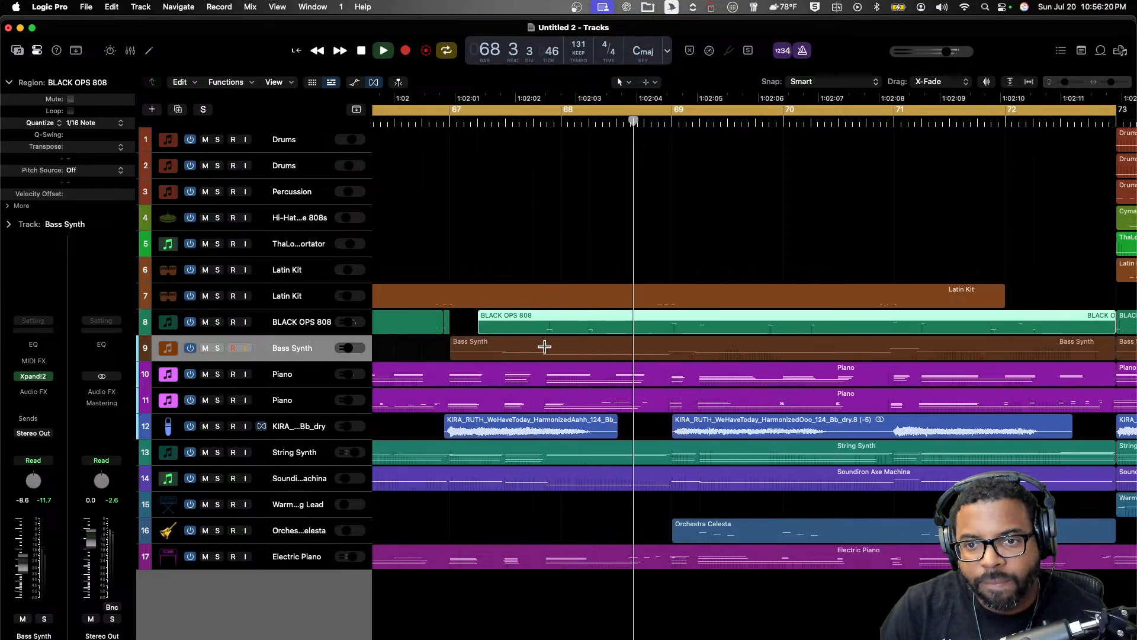
{"action": "left_click", "coordinate": [545, 347]}
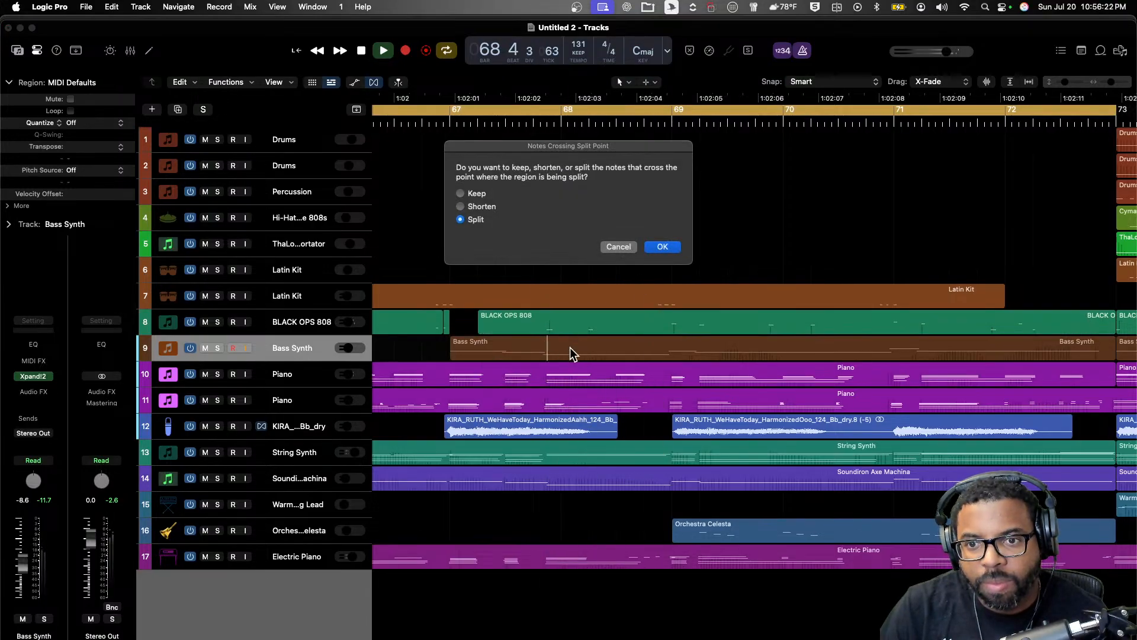
{"action": "left_click", "coordinate": [664, 246]}
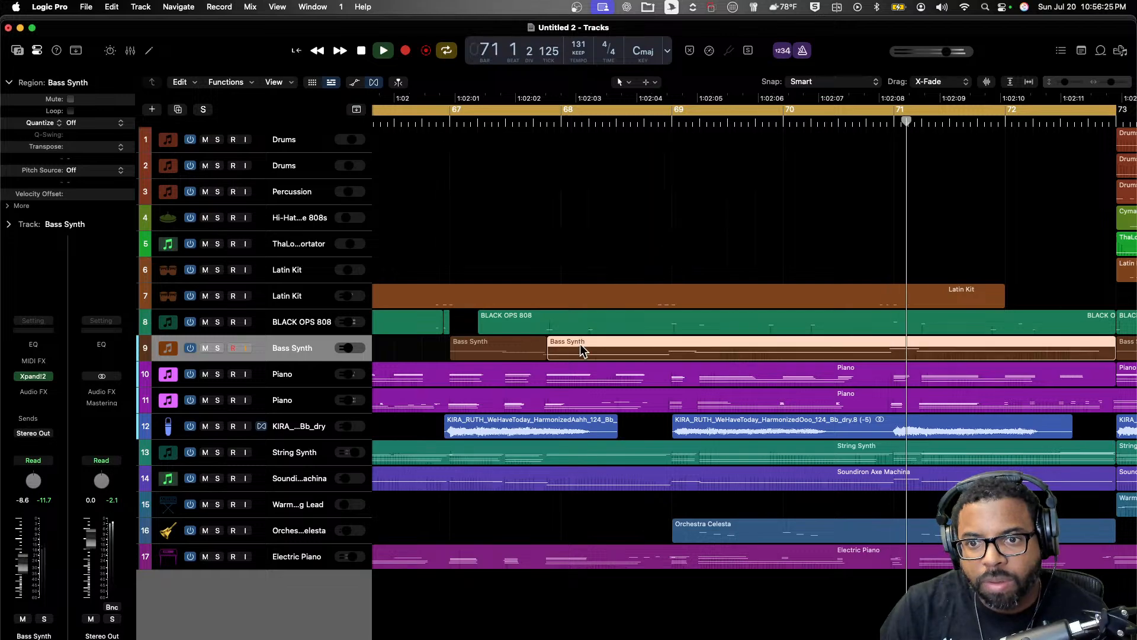
{"action": "left_click", "coordinate": [666, 348]}
{"action": "left_click", "coordinate": [662, 246]}
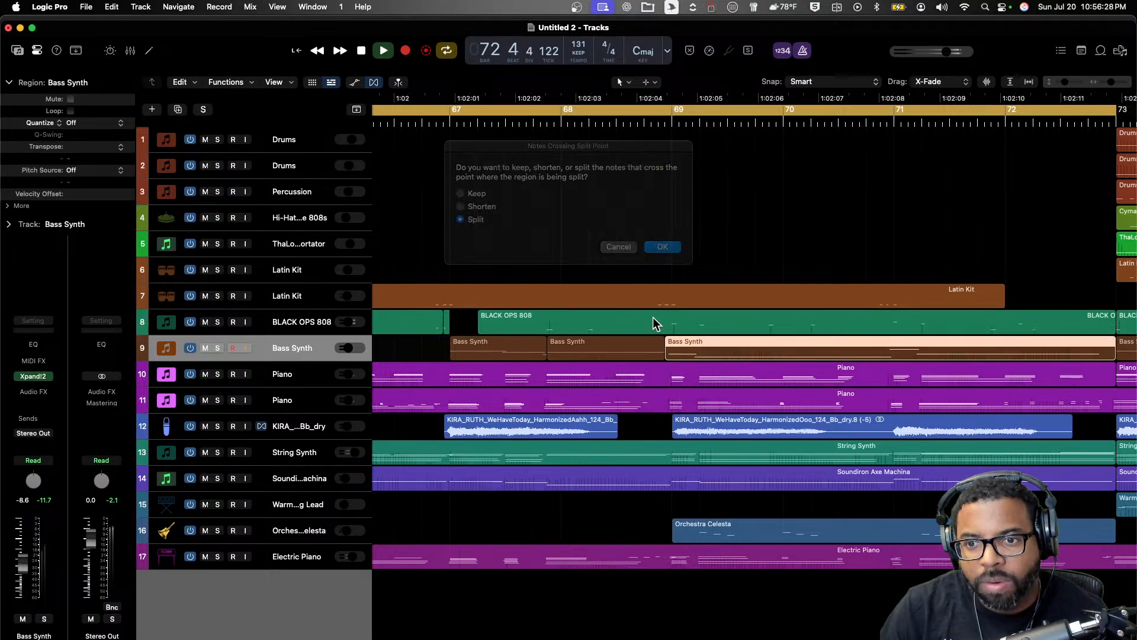
{"action": "left_click", "coordinate": [634, 338]}
{"action": "key", "text": "Delete"}
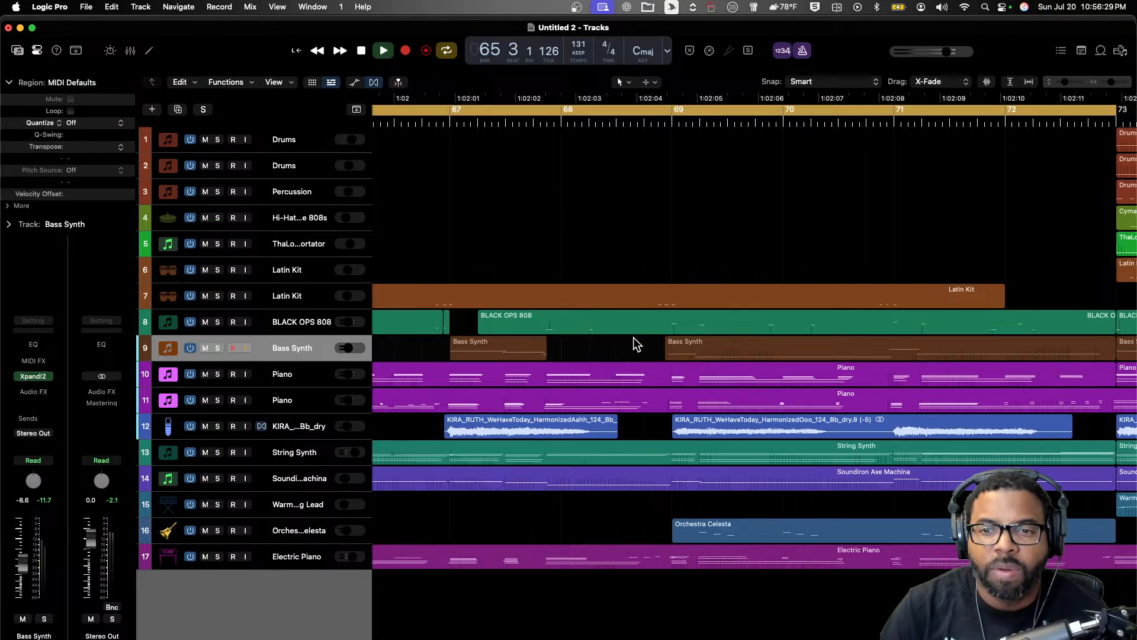
{"action": "left_click", "coordinate": [542, 355]}
{"action": "left_click_drag", "start_coordinate": [542, 359], "coordinate": [541, 360]}
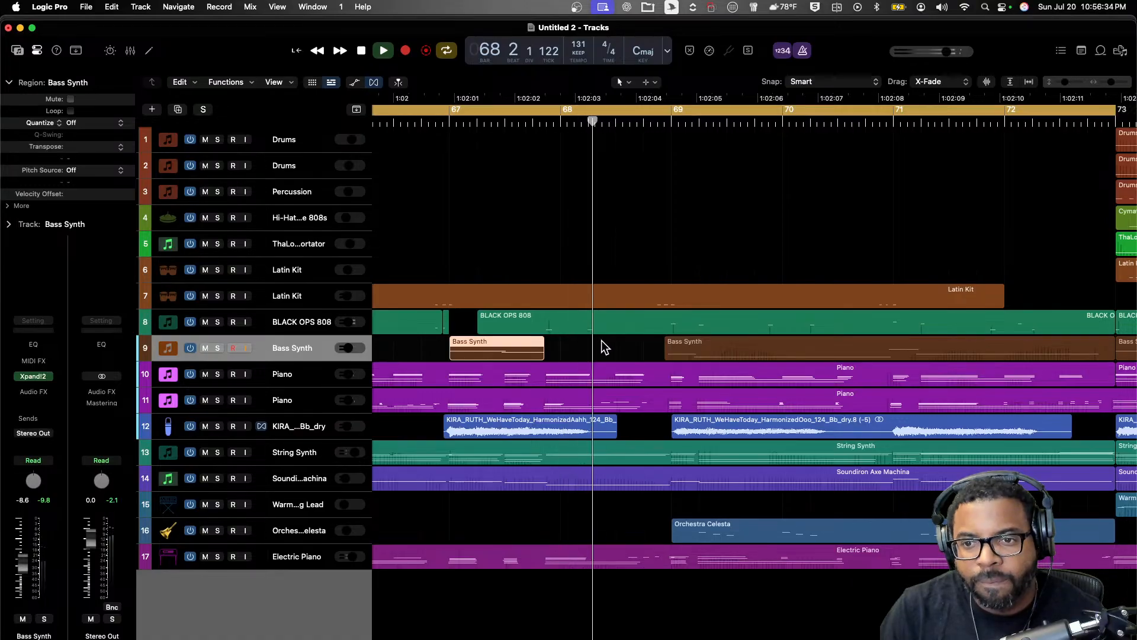
- Split all regions from bar 73 onward at position 73 1 3 1 and delete everything after the cut
{"action": "scroll", "coordinate": [602, 341], "scroll_direction": "right", "scroll_amount": 2}
{"action": "scroll", "coordinate": [622, 349], "scroll_direction": "right", "scroll_amount": 3}
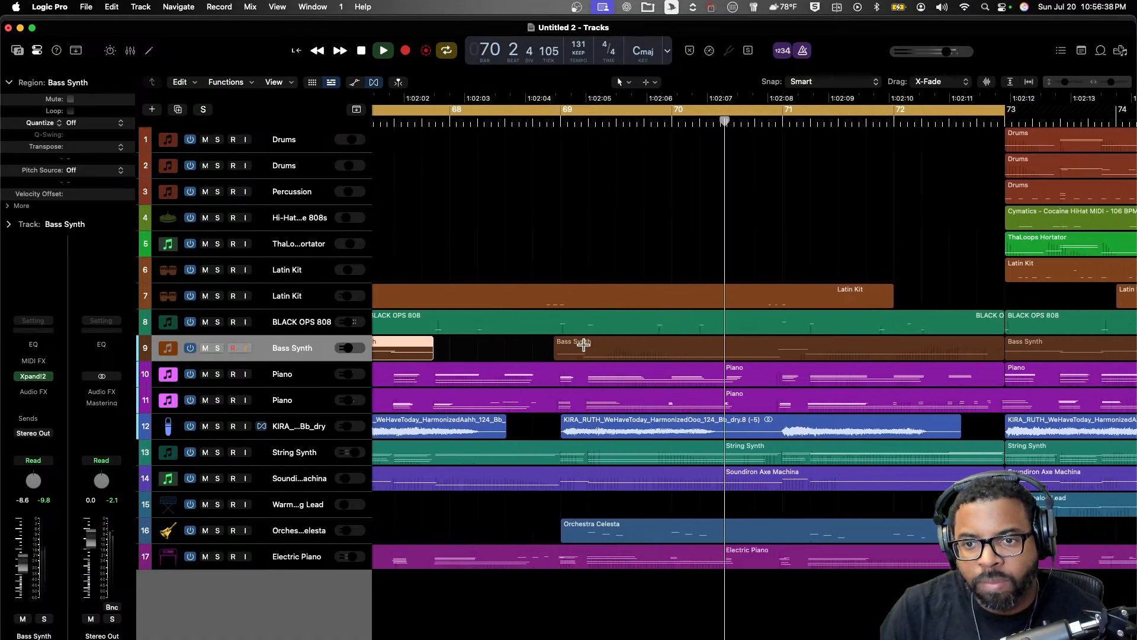
{"action": "scroll", "coordinate": [594, 343], "scroll_direction": "right", "scroll_amount": 8}
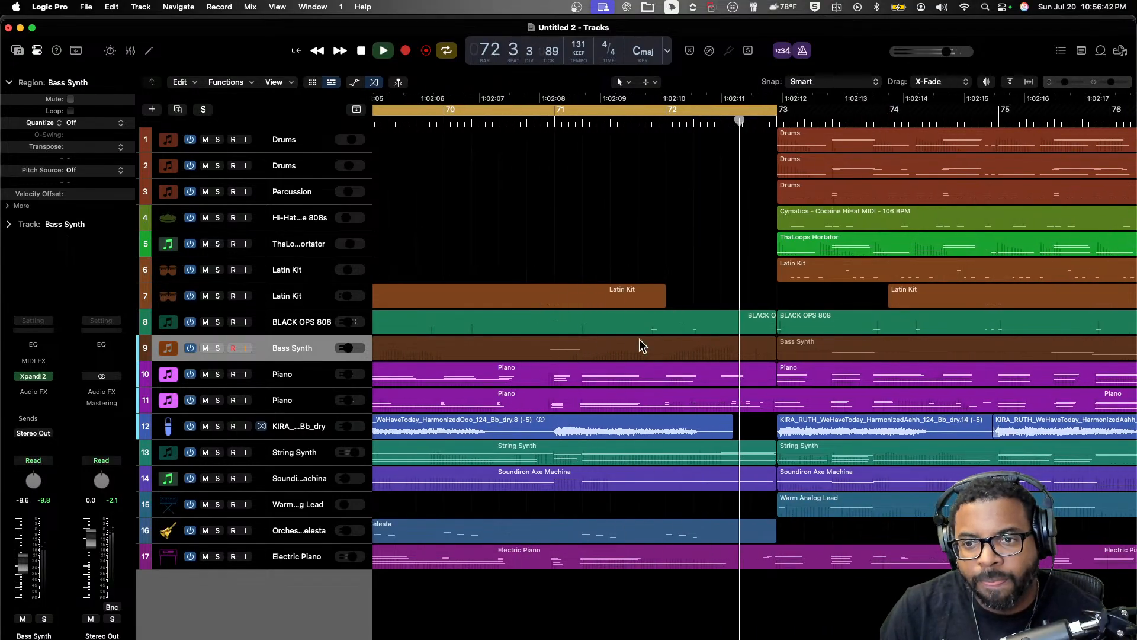
{"action": "scroll", "coordinate": [636, 340], "scroll_direction": "right", "scroll_amount": 3}
{"action": "left_click", "coordinate": [729, 323]}
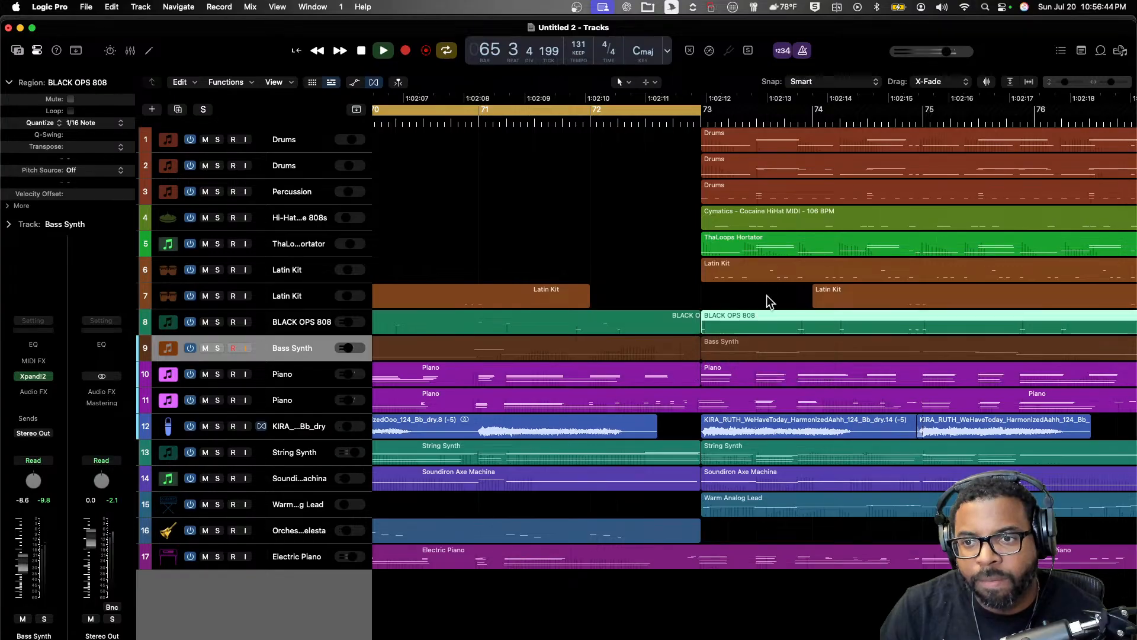
{"action": "left_click_drag", "start_coordinate": [1094, 89], "coordinate": [1114, 92]}
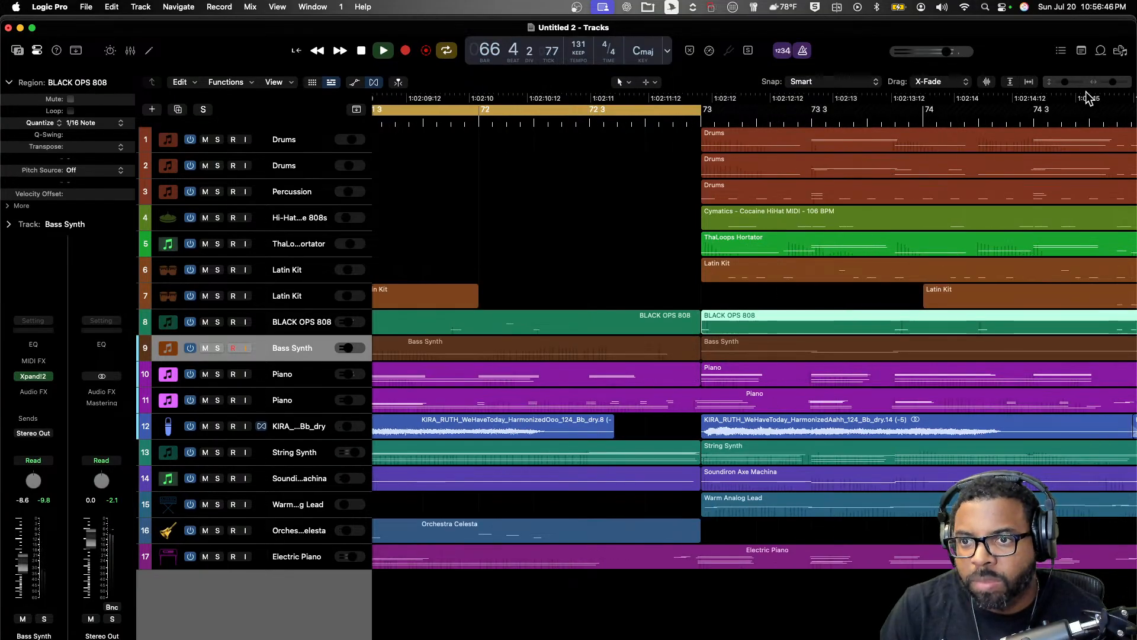
{"action": "left_click", "coordinate": [732, 135]}
{"action": "key", "text": "shift+f"}
{"action": "double_click", "coordinate": [728, 132], "text": "super"}
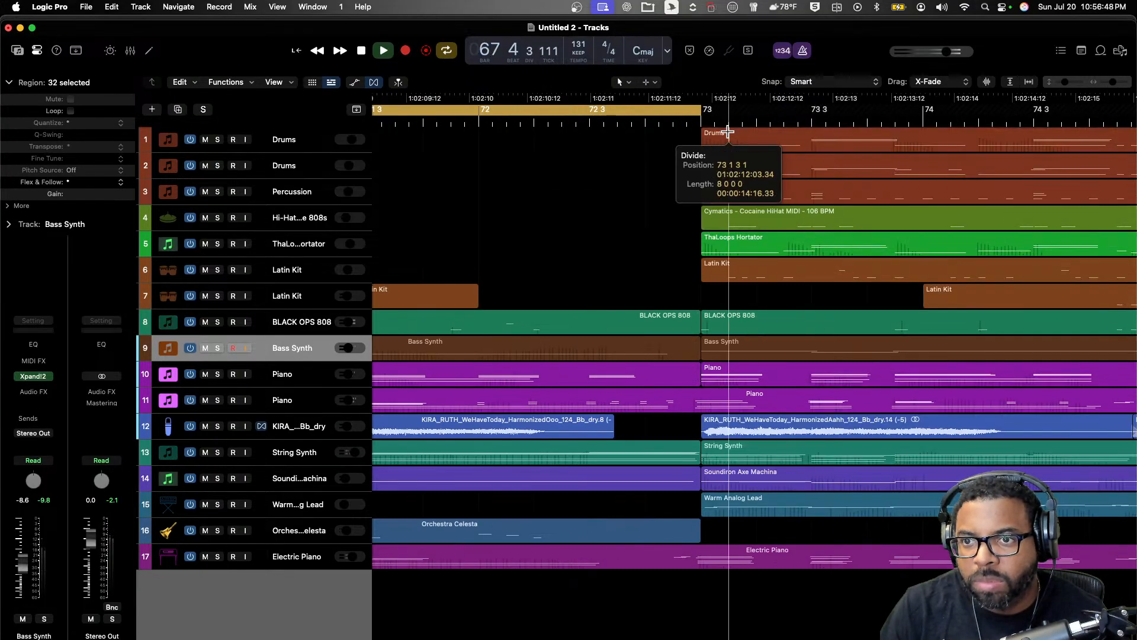
{"action": "key", "text": "Return"}
{"action": "key", "text": "Delete"}
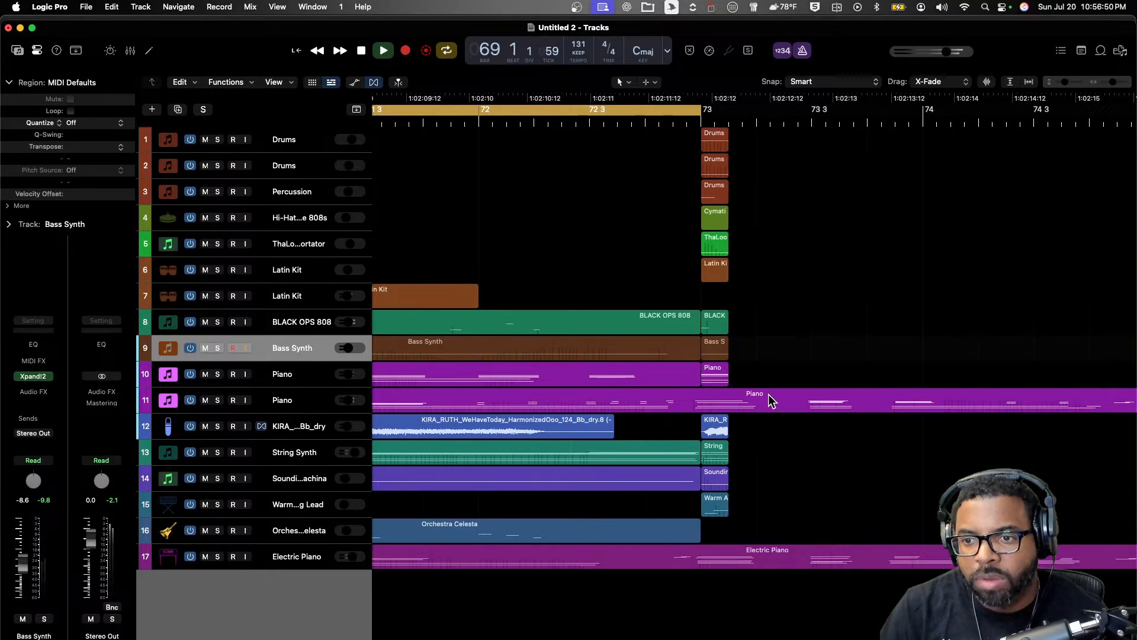
- Split the lower Piano region late in beat 2 of bar 73, delete the remainder, and remove the short vocal piece at bar 73
{"action": "double_click", "coordinate": [789, 393], "text": "super"}
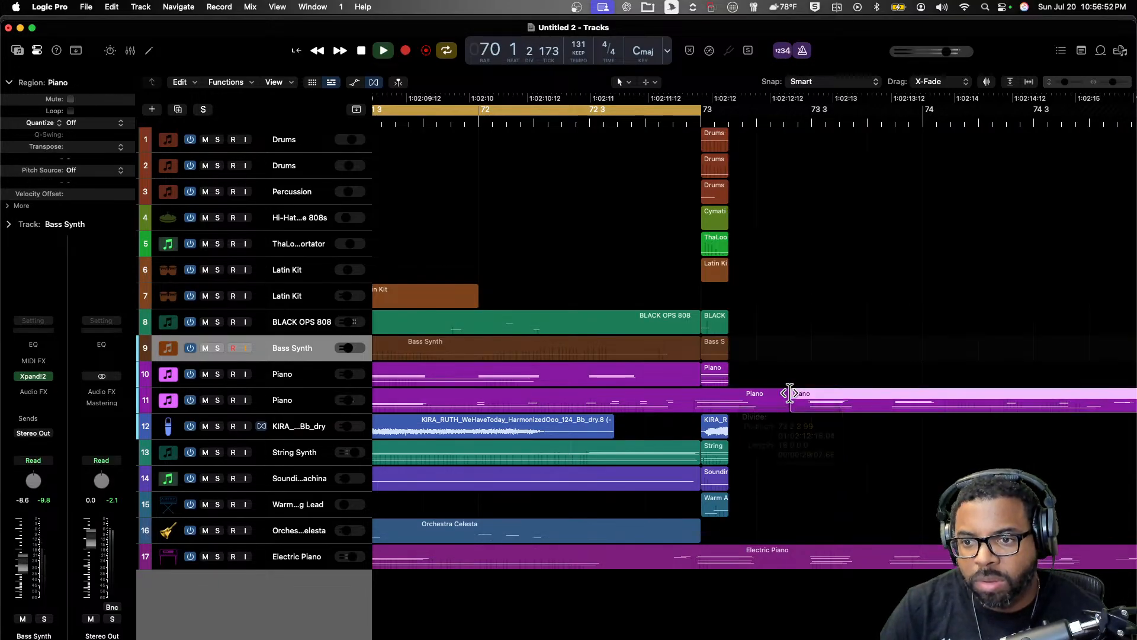
{"action": "key", "text": "Delete"}
{"action": "key", "text": "Delete"}
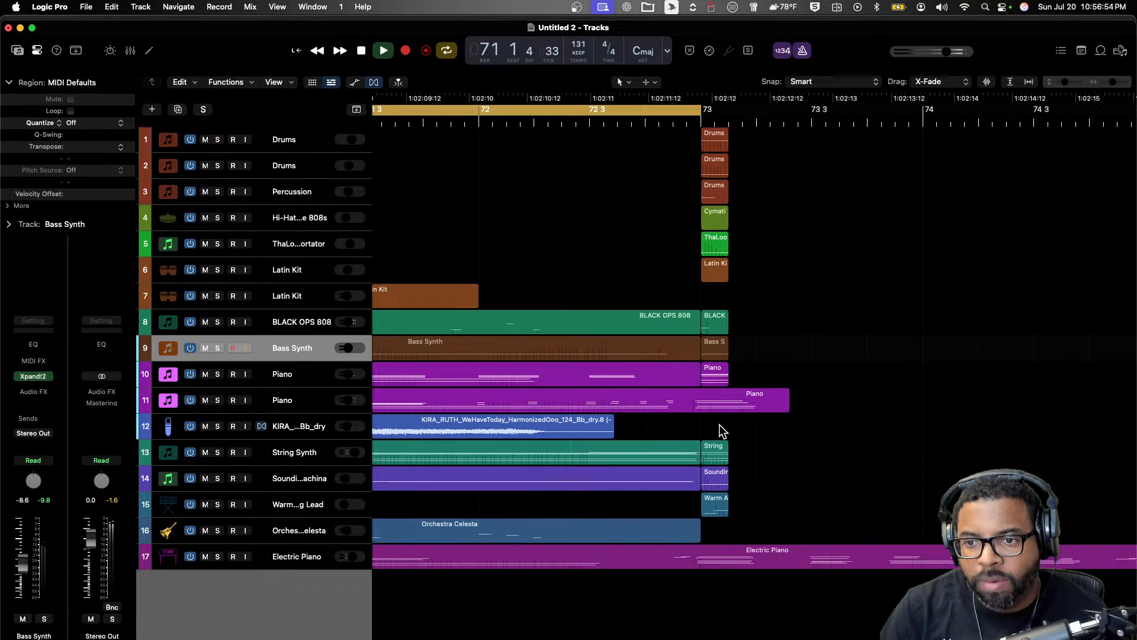
- Extend the String Synth region to just past beat 3 of bar 73, turn cycle off, and play the ending from bar 72
{"action": "left_click_drag", "start_coordinate": [728, 465], "coordinate": [830, 462]}
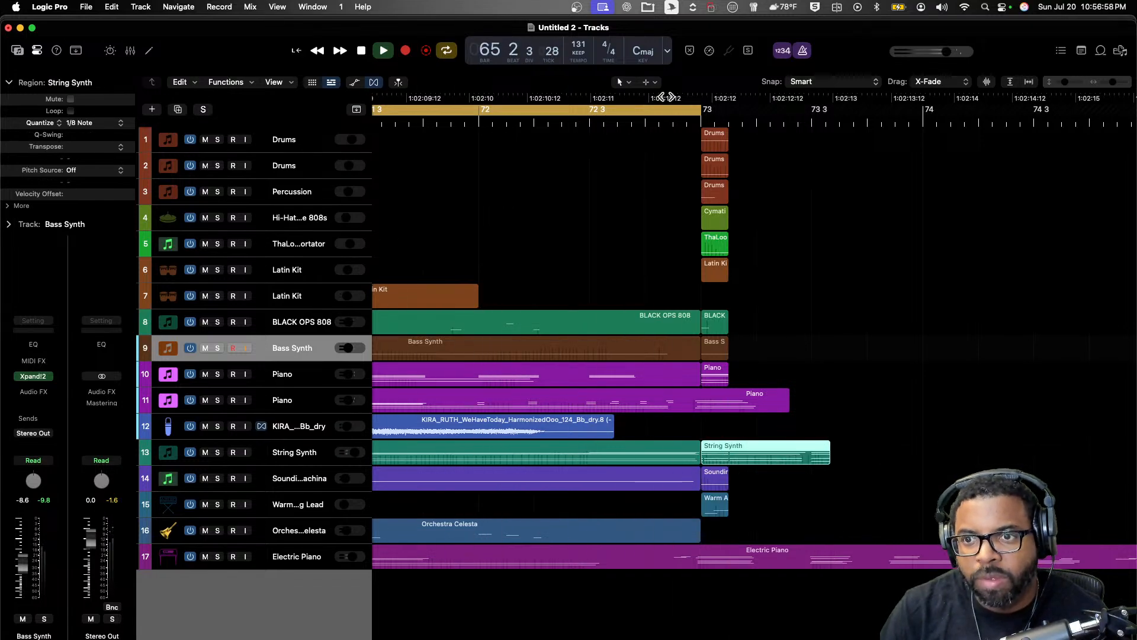
{"action": "left_click", "coordinate": [655, 111]}
{"action": "double_click", "coordinate": [600, 118]}
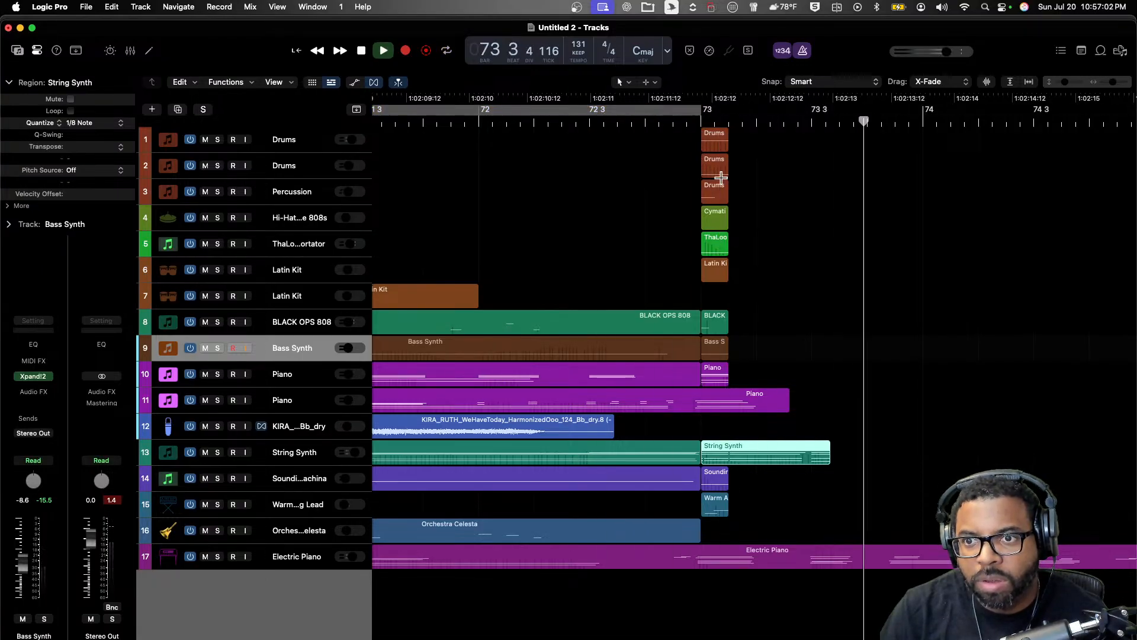
{"action": "left_click", "coordinate": [533, 121]}
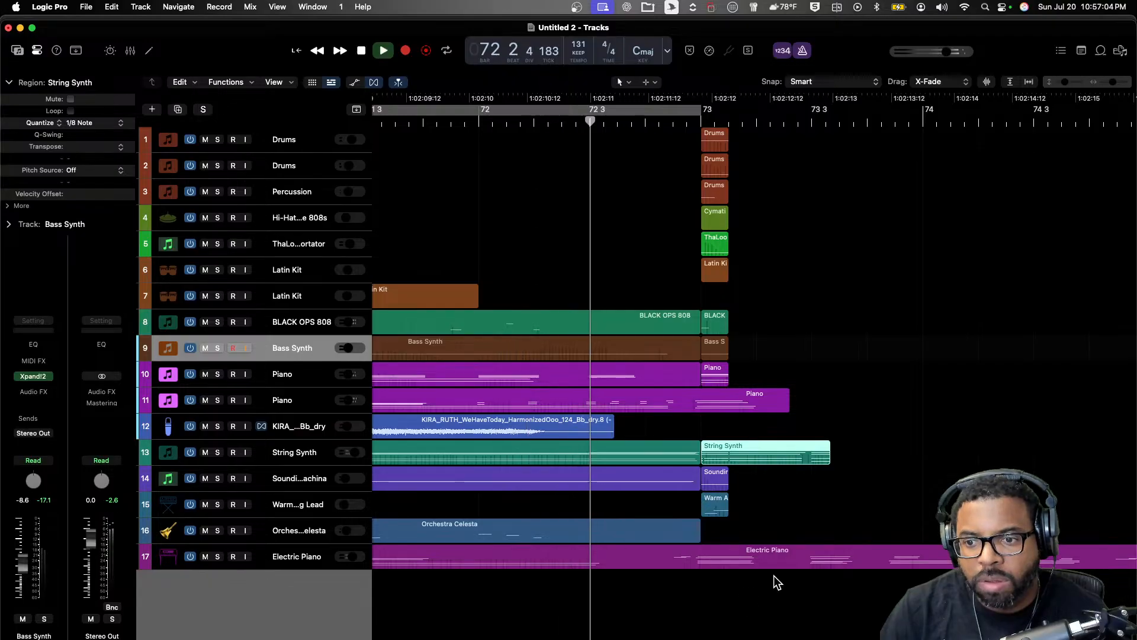
- Cut the Electric Piano region late in beat 2 and the String Synth just before beat 3 of bar 73, delete the tails, and replay
{"action": "double_click", "coordinate": [786, 552], "text": "super"}
{"action": "key", "text": "Delete"}
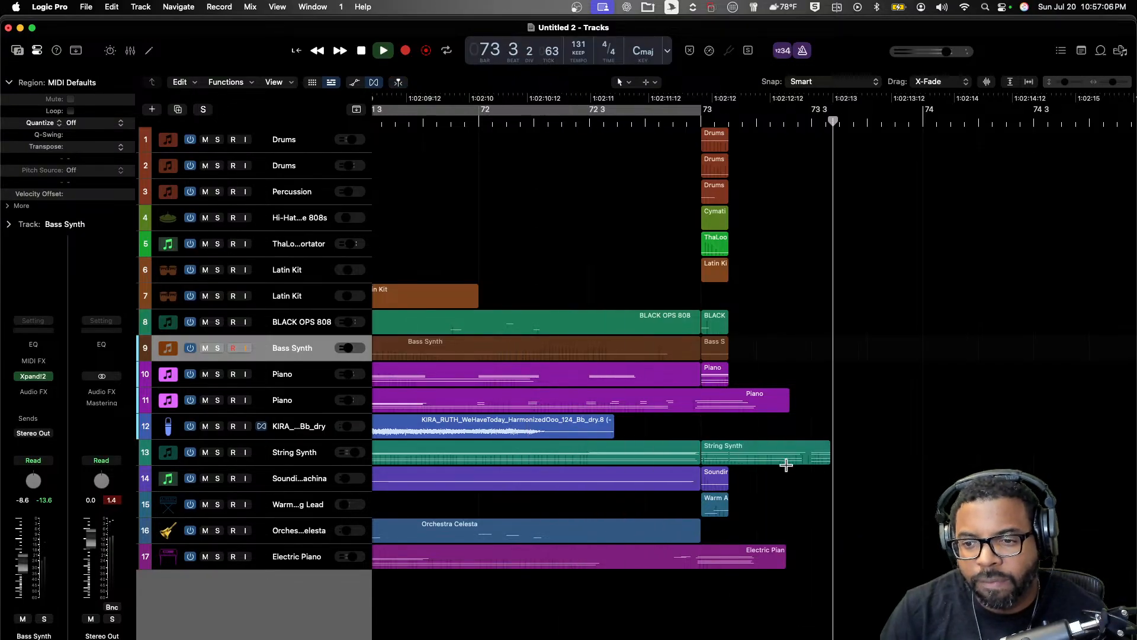
{"action": "key", "text": "space"}
{"action": "double_click", "coordinate": [807, 451], "text": "super"}
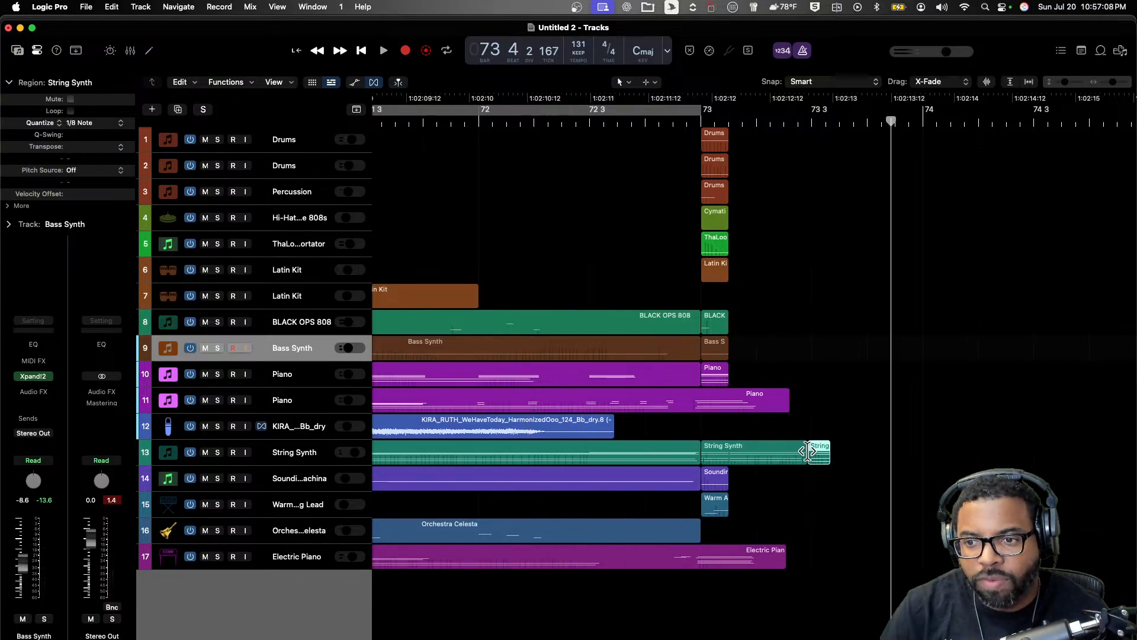
{"action": "left_click", "coordinate": [494, 120]}
{"action": "key", "text": "space"}
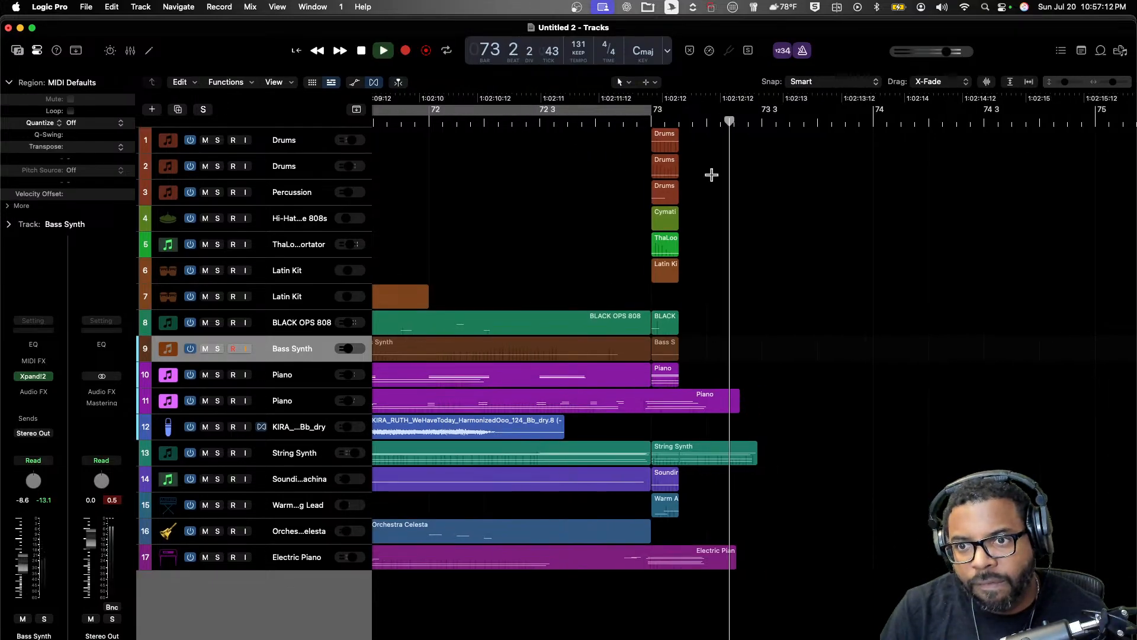
- Delete the short drum, percussion, hi-hat, ThaLoops Hortator and Latin Kit regions at bar 73, then replay the ending from bar 72
{"action": "key", "text": "space"}
{"action": "left_click_drag", "start_coordinate": [639, 136], "coordinate": [674, 202]}
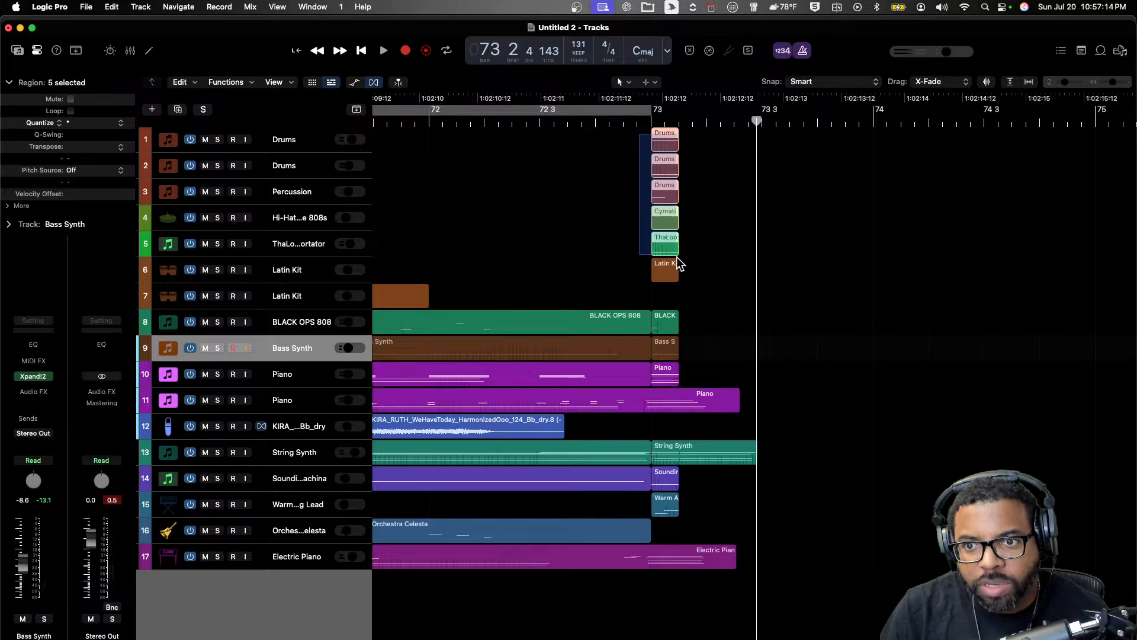
{"action": "left_click_drag", "start_coordinate": [676, 262], "coordinate": [675, 261]}
{"action": "key", "text": "Delete"}
{"action": "left_click", "coordinate": [553, 125]}
{"action": "key", "text": "space"}
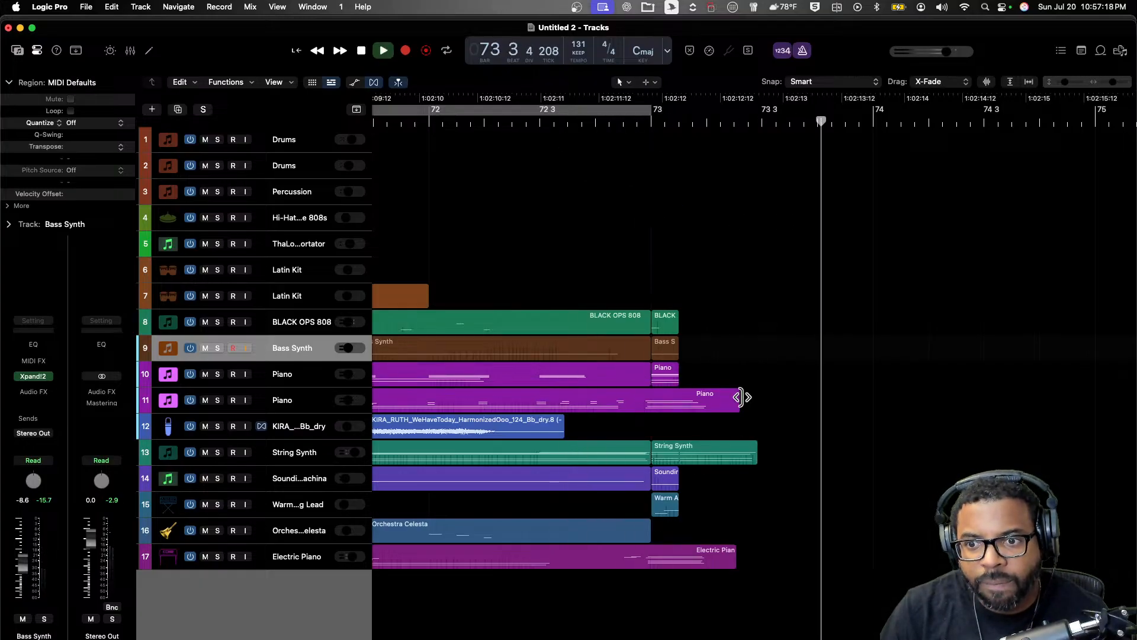
{"action": "left_click_drag", "start_coordinate": [1111, 83], "coordinate": [1108, 84]}
{"action": "scroll", "coordinate": [865, 300], "scroll_direction": "right", "scroll_amount": 5}
{"action": "key", "text": "space"}
{"action": "left_click", "coordinate": [835, 124]}
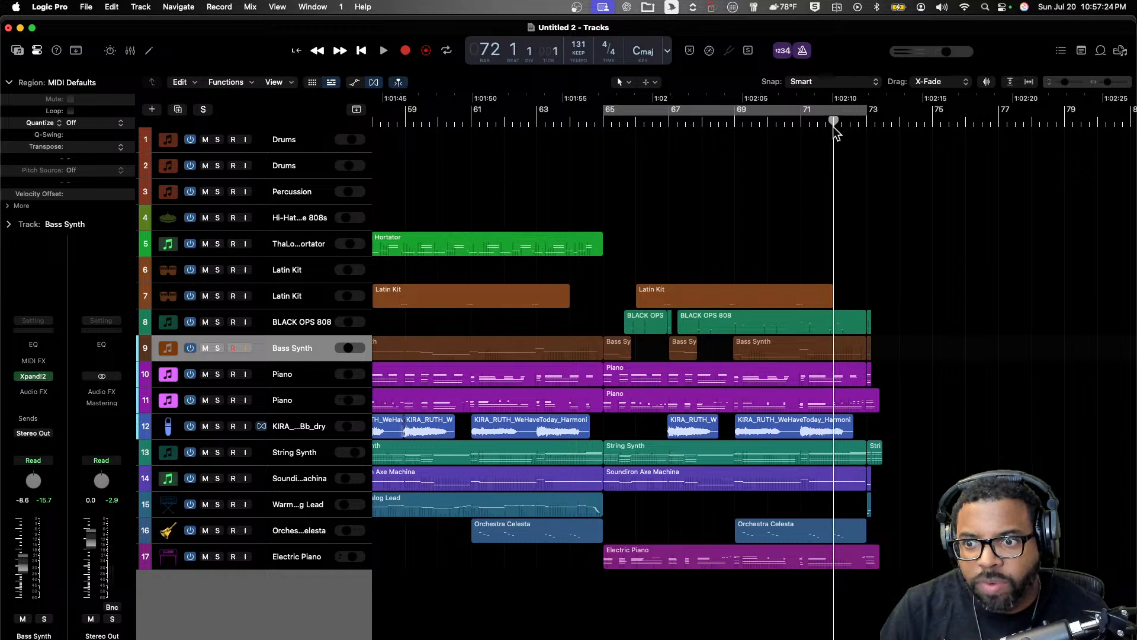
{"action": "key", "text": "space"}
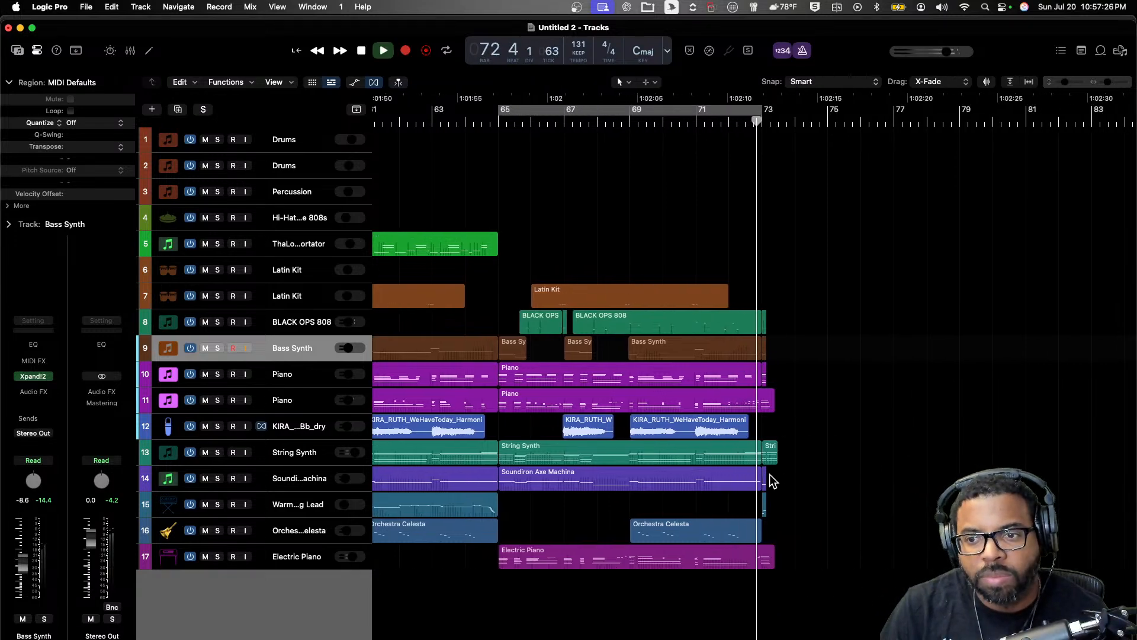
- Automate the Electric Piano volume to fade from -3.1 dB late in bar 73 to -∞ at about bar 75
{"action": "key", "text": "a"}
{"action": "scroll", "coordinate": [824, 411], "scroll_direction": "down", "scroll_amount": 8}
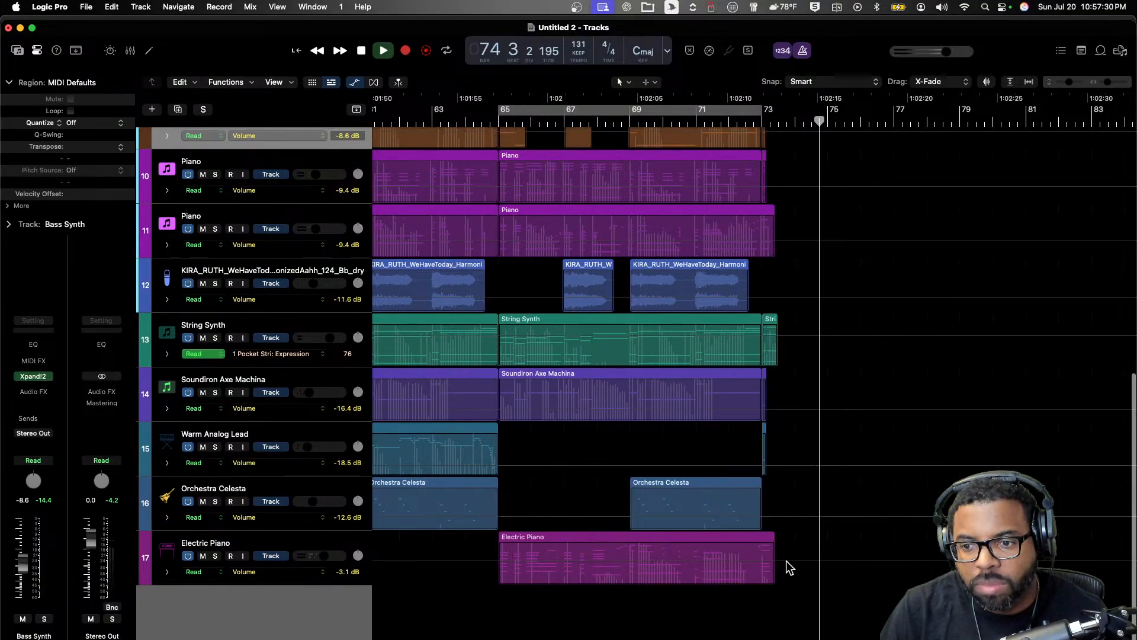
{"action": "left_click", "coordinate": [786, 561]}
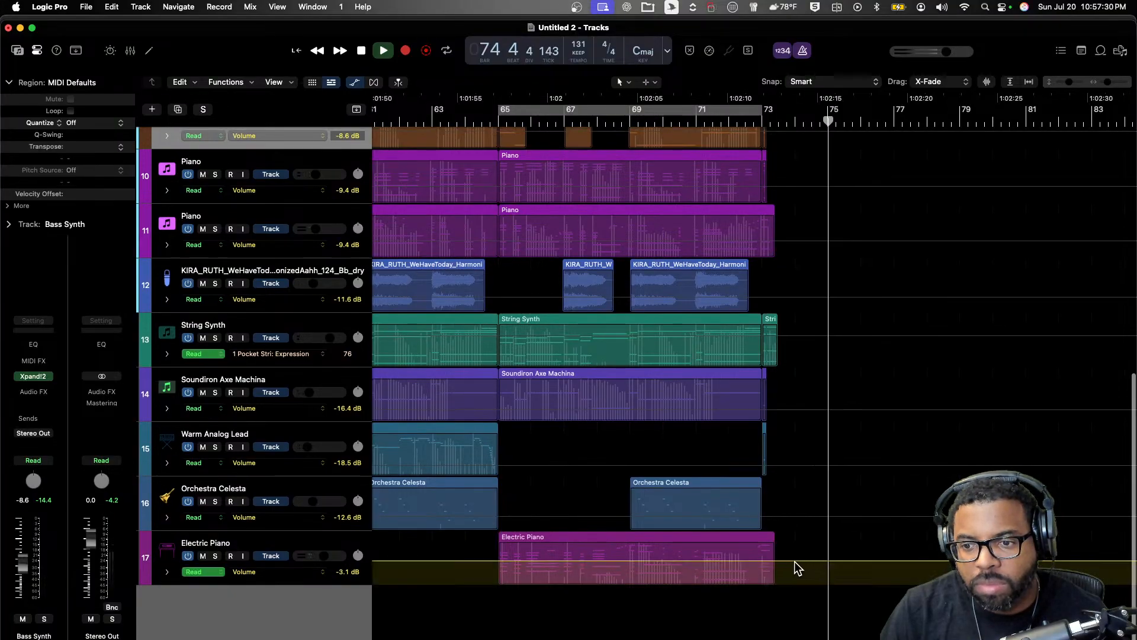
{"action": "left_click", "coordinate": [833, 560]}
{"action": "left_click_drag", "start_coordinate": [833, 560], "coordinate": [833, 584]}
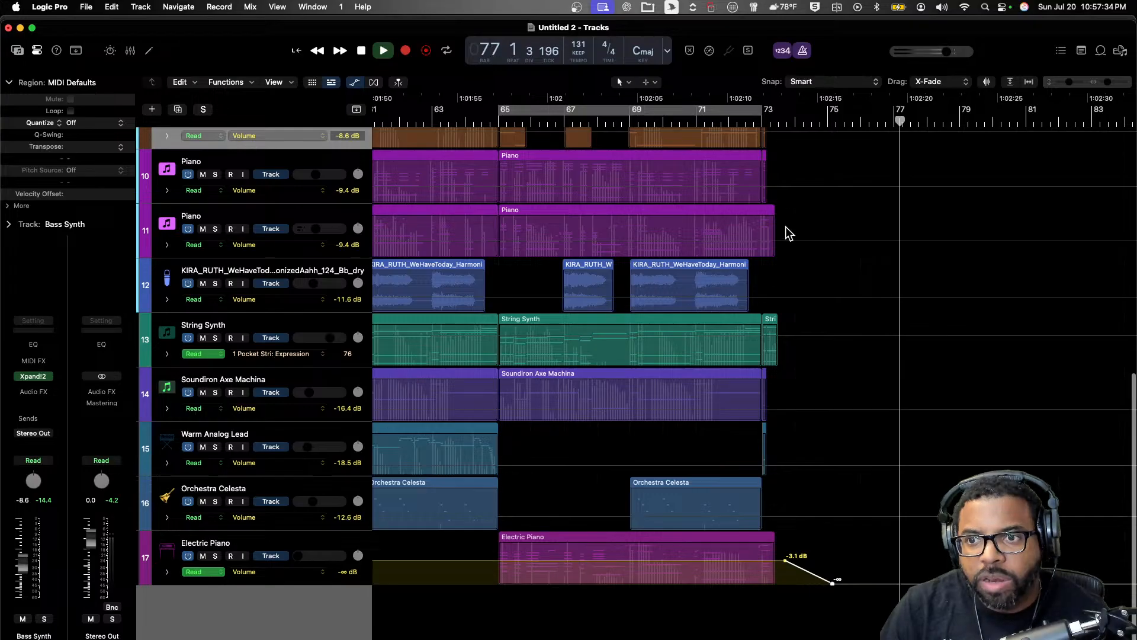
{"action": "key", "text": "a"}
- Delete the upper Piano region at bars 57 to 65 and the lower Piano region starting at bar 65
{"action": "key", "text": "super+Up"}
{"action": "key", "text": "super+Up"}
{"action": "scroll", "coordinate": [721, 200], "scroll_direction": "left", "scroll_amount": 5}
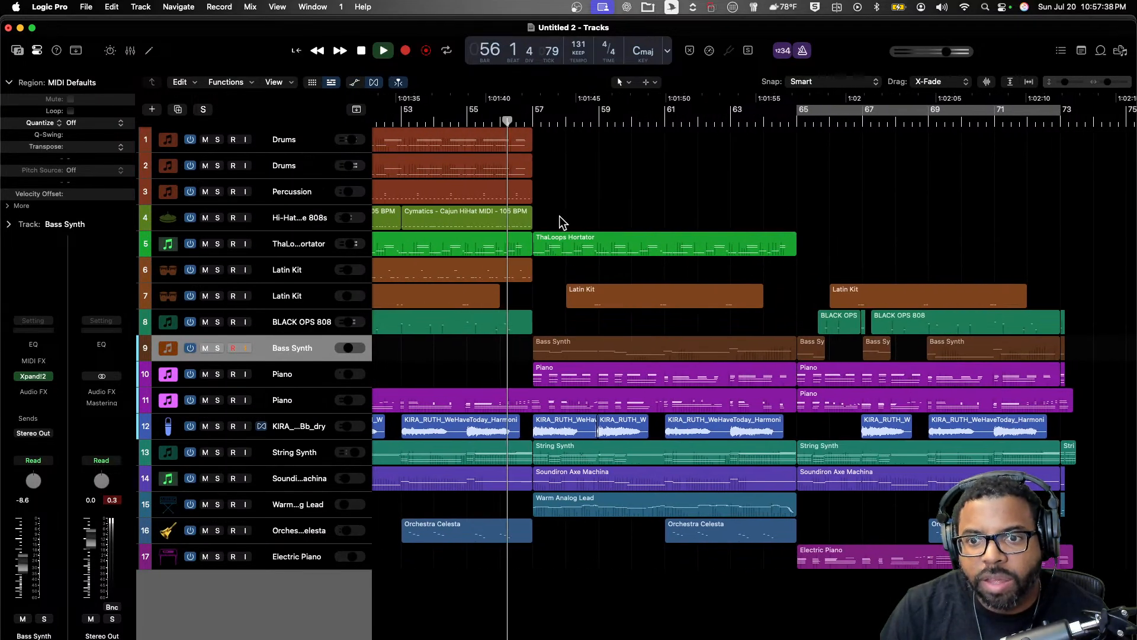
{"action": "left_click", "coordinate": [623, 362]}
{"action": "key", "text": "Delete"}
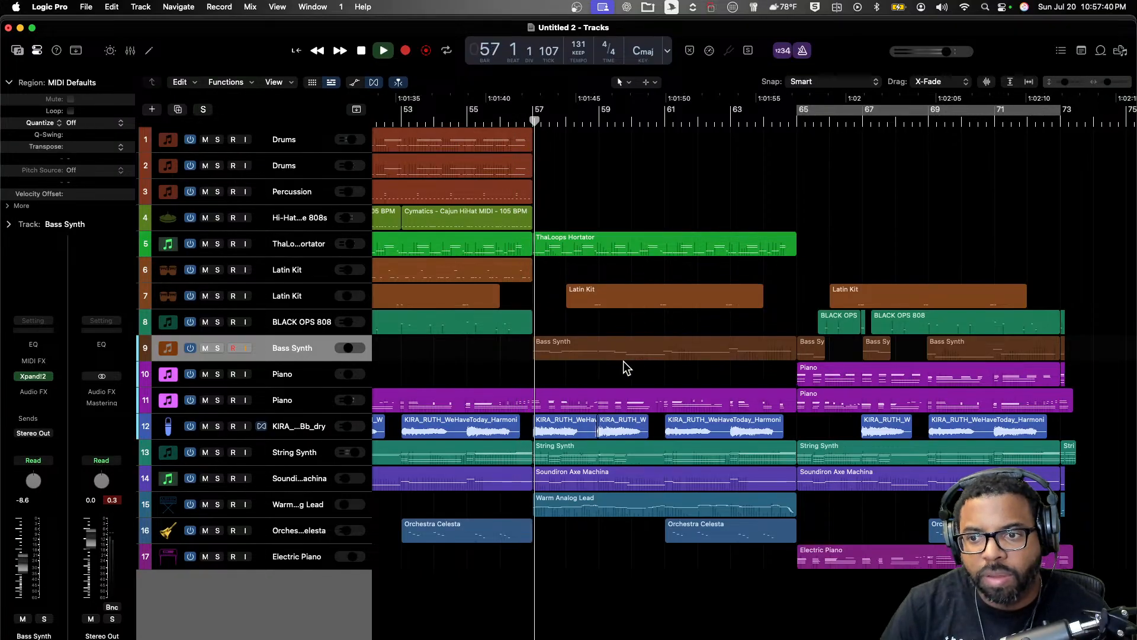
{"action": "left_click", "coordinate": [862, 406]}
{"action": "key", "text": "Delete"}
- Add a volume automation fade-out on the upper Piano track from just after bar 73 to about bar 75
{"action": "scroll", "coordinate": [862, 401], "scroll_direction": "right", "scroll_amount": 5}
{"action": "key", "text": "a"}
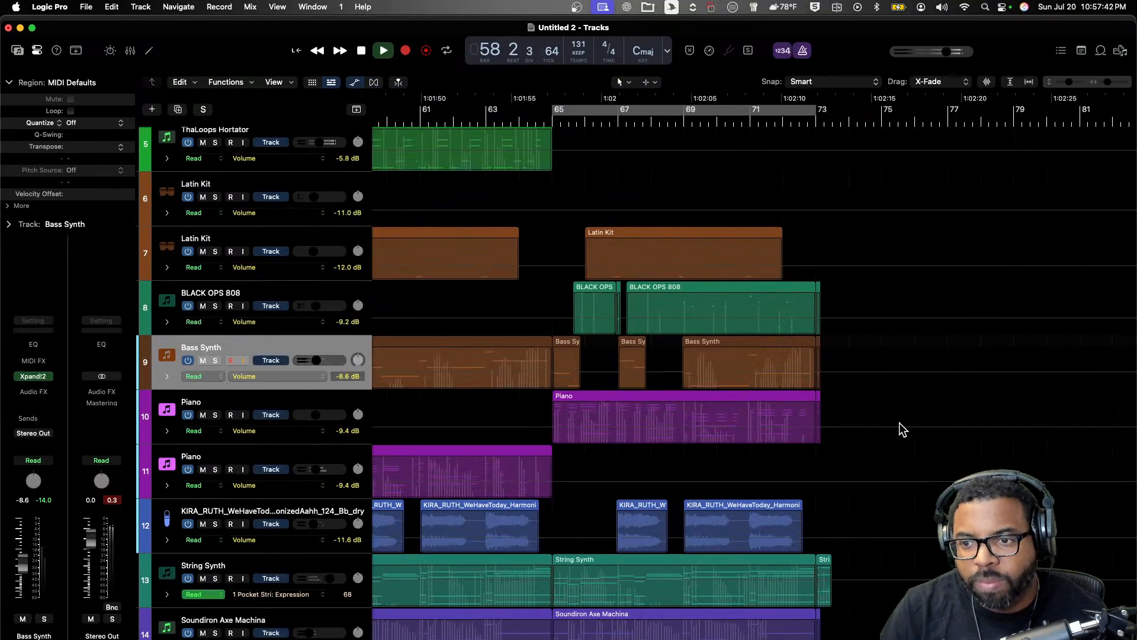
{"action": "scroll", "coordinate": [899, 422], "scroll_direction": "right", "scroll_amount": 2}
{"action": "left_click", "coordinate": [787, 425]}
{"action": "scroll", "coordinate": [786, 426], "scroll_direction": "up", "scroll_amount": 1}
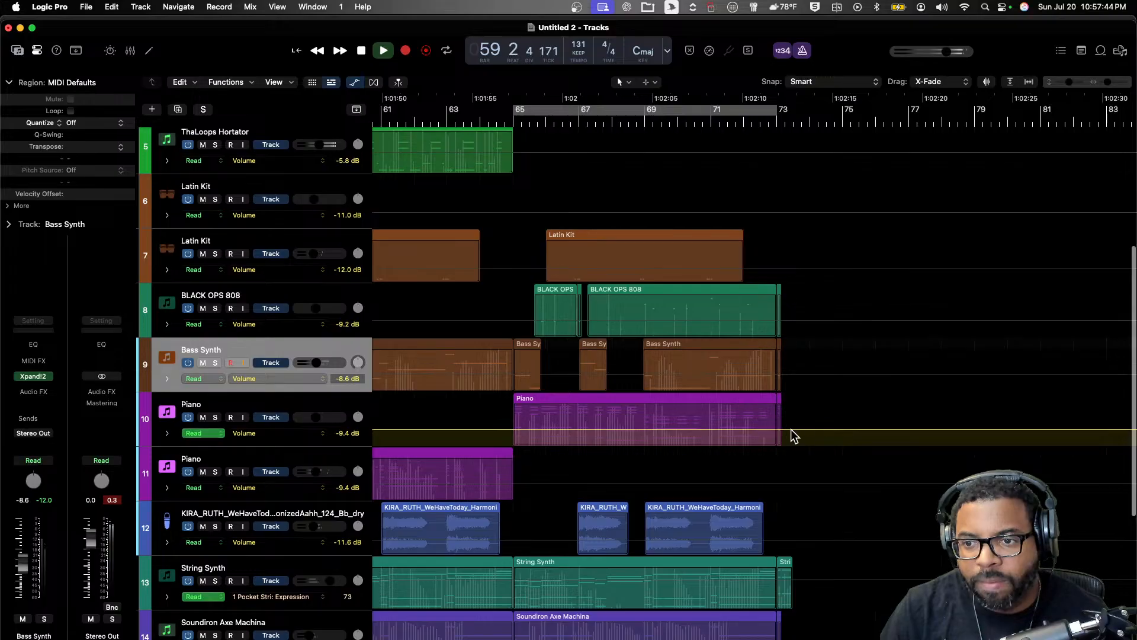
{"action": "left_click_drag", "start_coordinate": [834, 429], "coordinate": [854, 444]}
{"action": "key", "text": "a"}
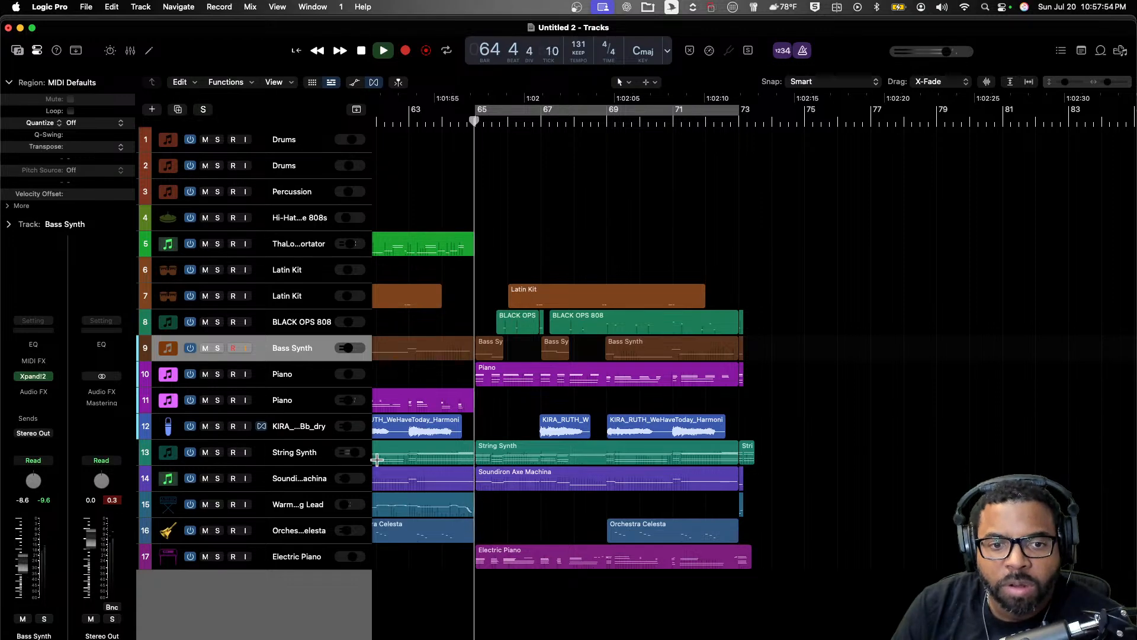
- Lower the harmonized vocal track's volume and extend its region near bar 67 back to start at bar 65
{"action": "left_click_drag", "start_coordinate": [354, 426], "coordinate": [349, 426]}
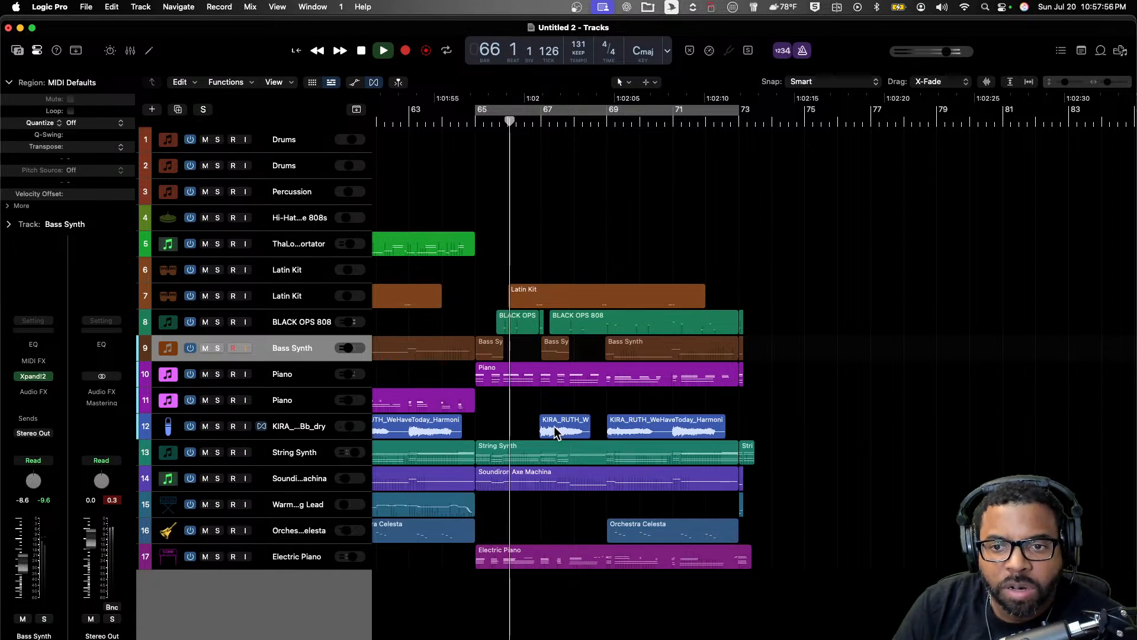
{"action": "left_click_drag", "start_coordinate": [541, 437], "coordinate": [472, 441]}
{"action": "left_click_drag", "start_coordinate": [348, 427], "coordinate": [344, 426]}
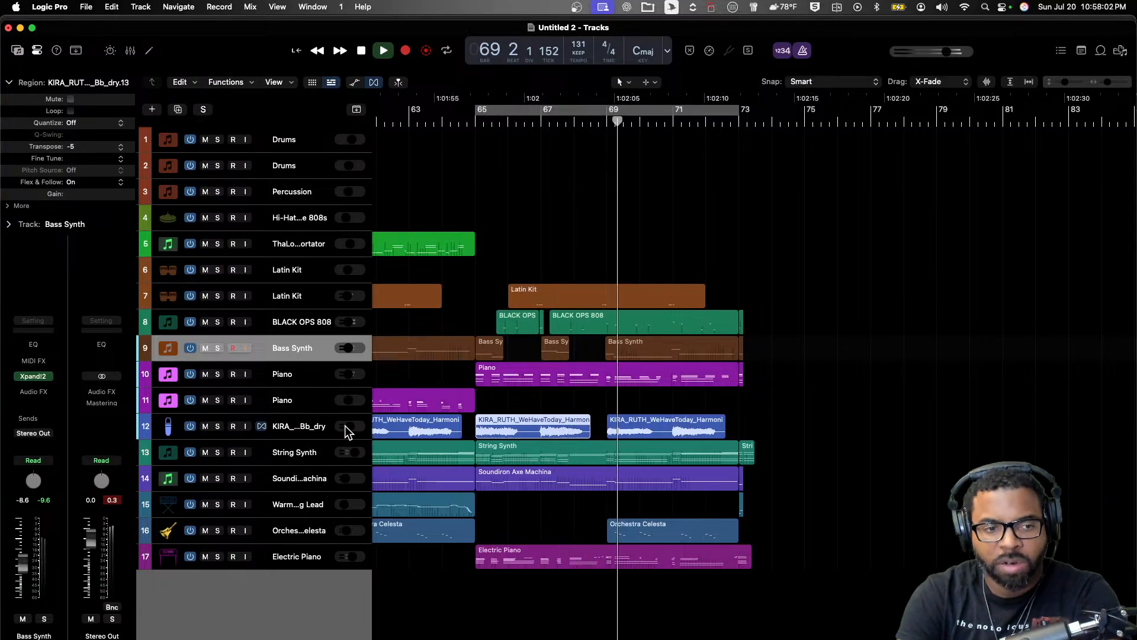
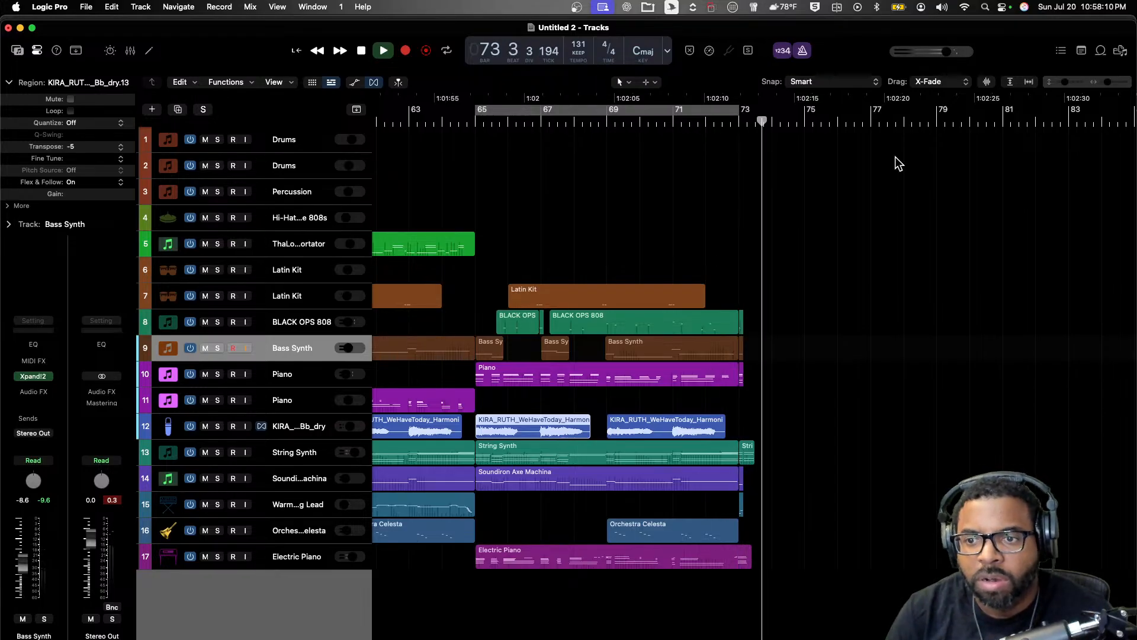
- Extend the short Soundiron Axe Machine region at bar 73 to just past beat 3 and play the ending
{"action": "key", "text": "space"}
{"action": "left_click_drag", "start_coordinate": [1109, 82], "coordinate": [1111, 82]}
{"action": "scroll", "coordinate": [830, 253], "scroll_direction": "right", "scroll_amount": 5}
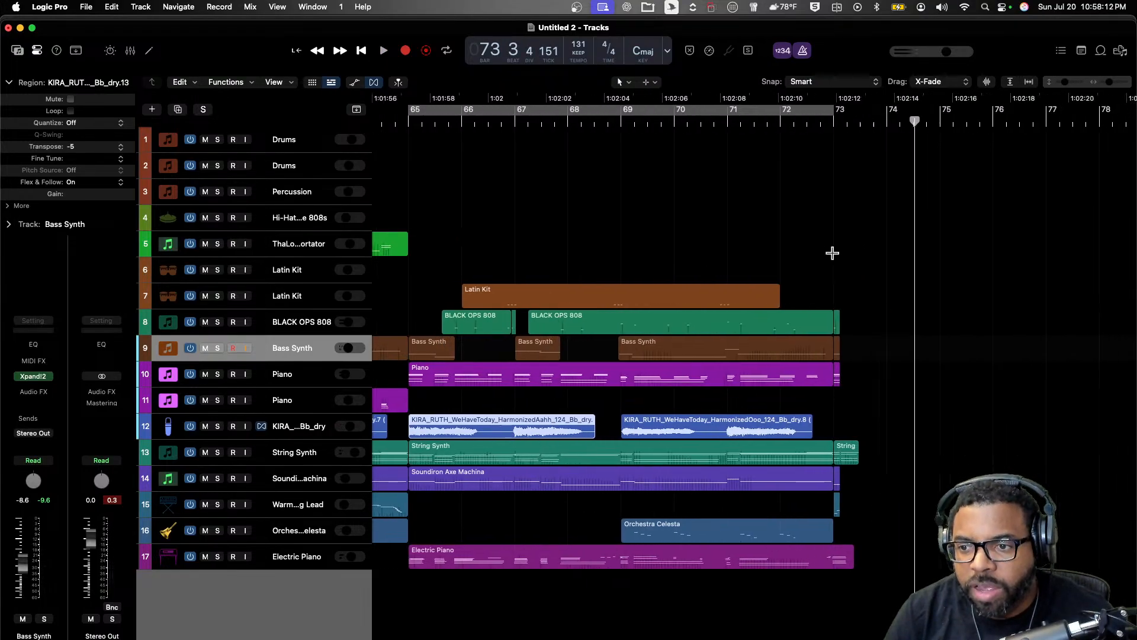
{"action": "key", "text": "space"}
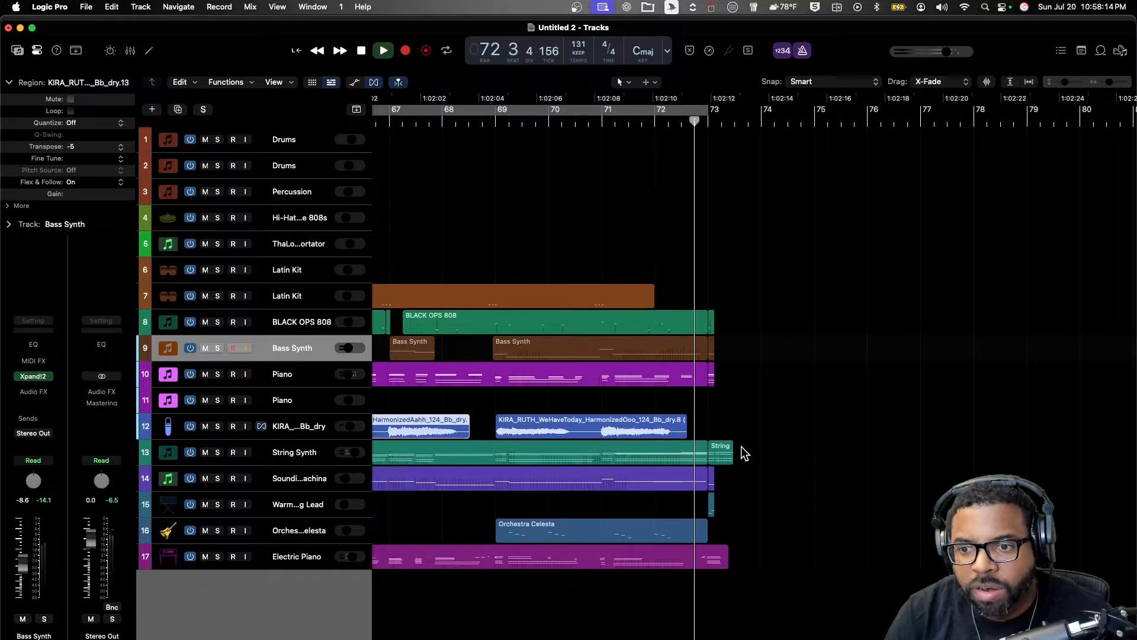
{"action": "left_click_drag", "start_coordinate": [1107, 81], "coordinate": [1111, 82]}
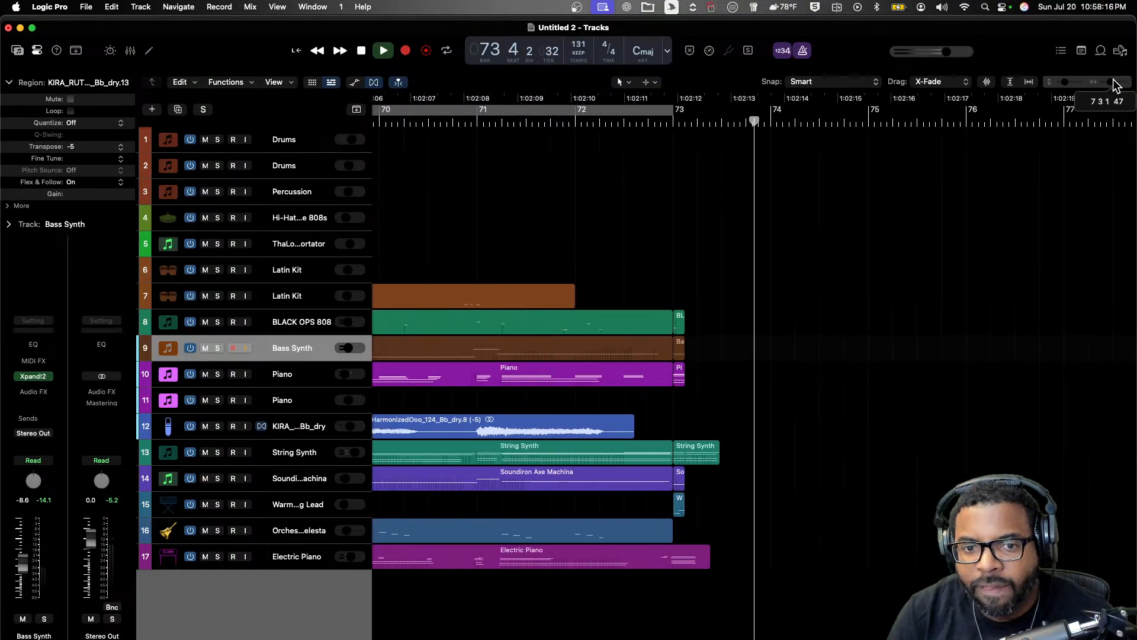
{"action": "key", "text": "space"}
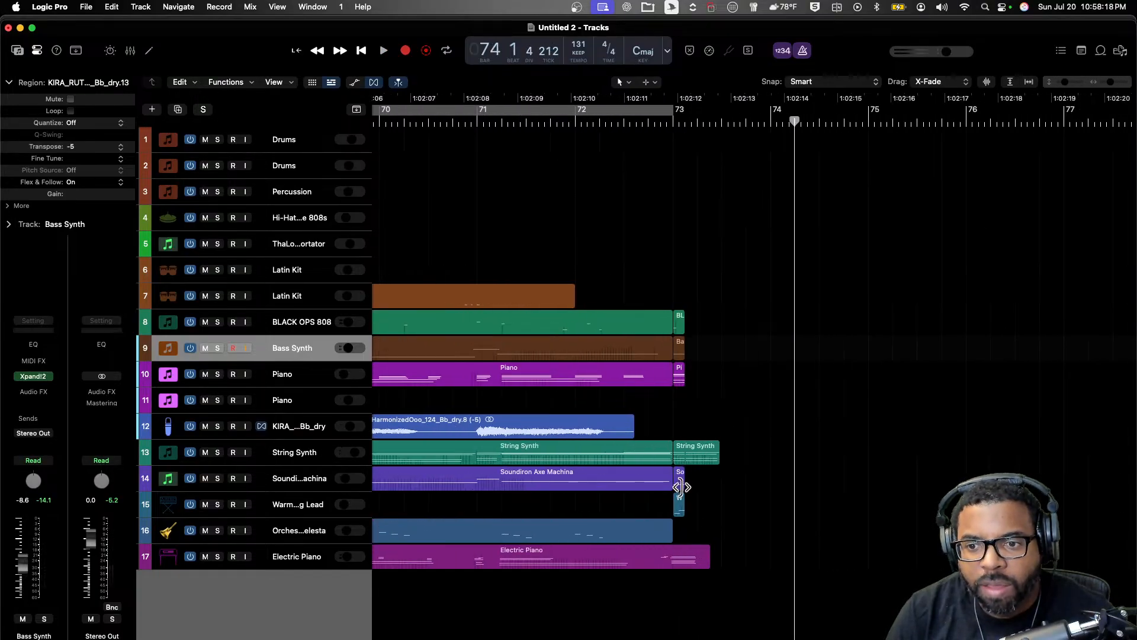
{"action": "left_click_drag", "start_coordinate": [680, 486], "coordinate": [727, 487]}
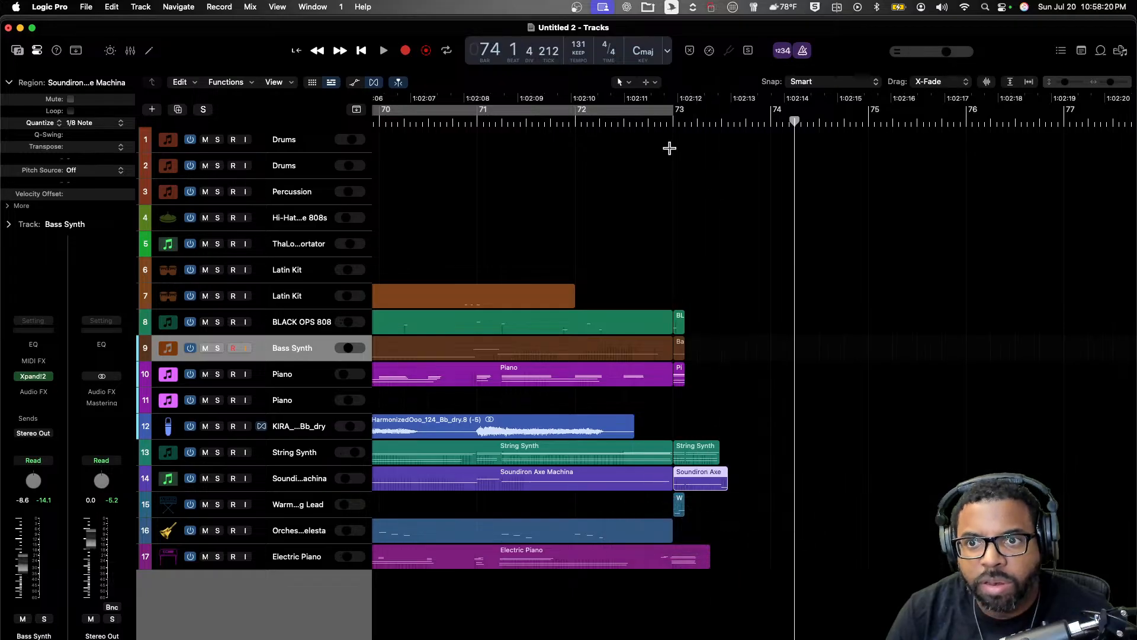
{"action": "key", "text": "space"}
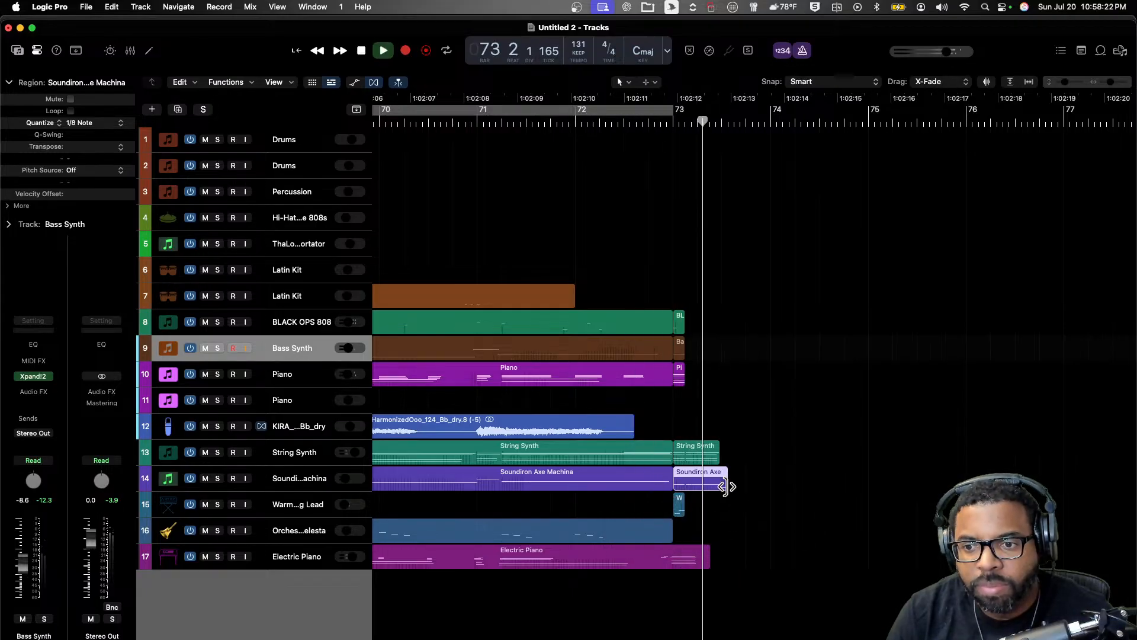
- Trim the short Soundiron Axe Machina region at bar 73 to about the String Synth region's end and delete the Warm Analog Lead region there
{"action": "left_click_drag", "start_coordinate": [724, 487], "coordinate": [718, 487]}
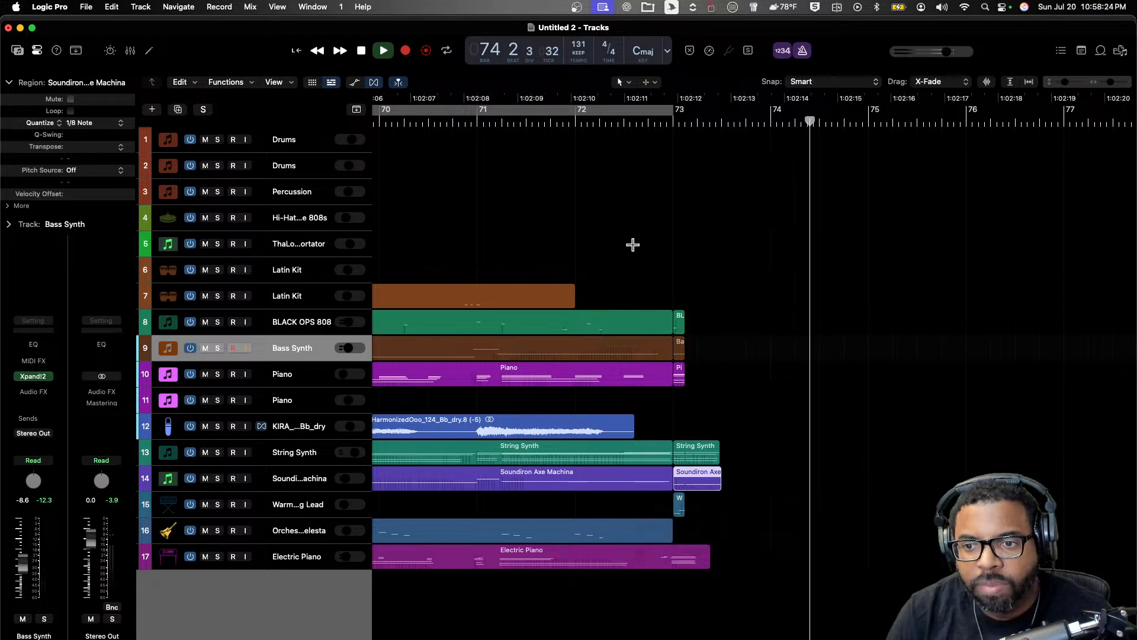
{"action": "left_click", "coordinate": [633, 121]}
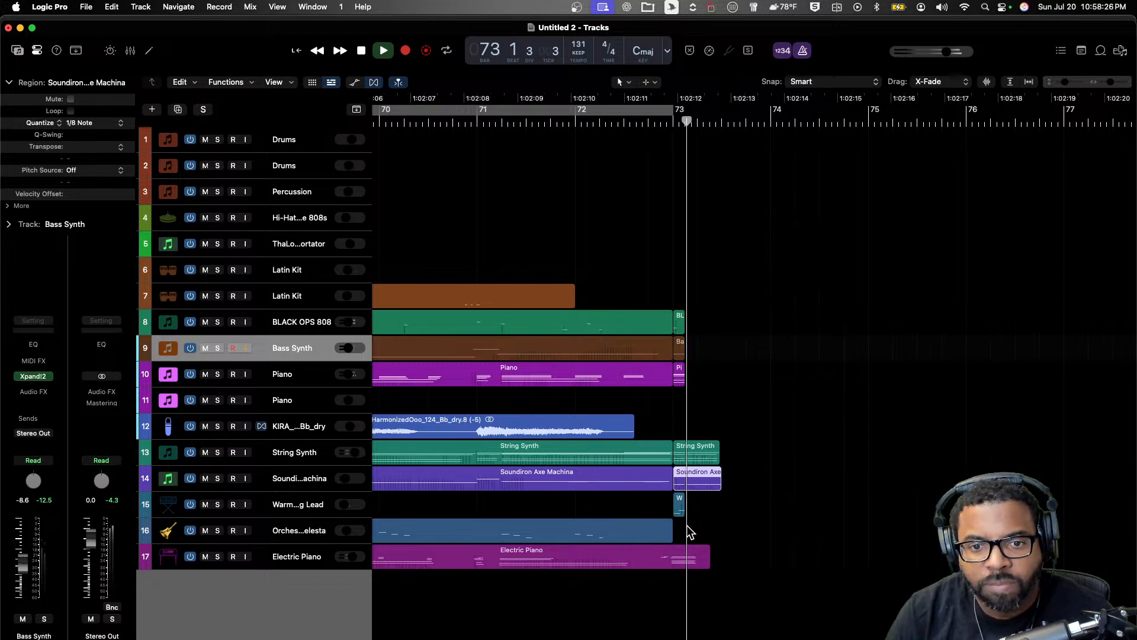
{"action": "left_click", "coordinate": [680, 503]}
{"action": "key", "text": "Delete"}
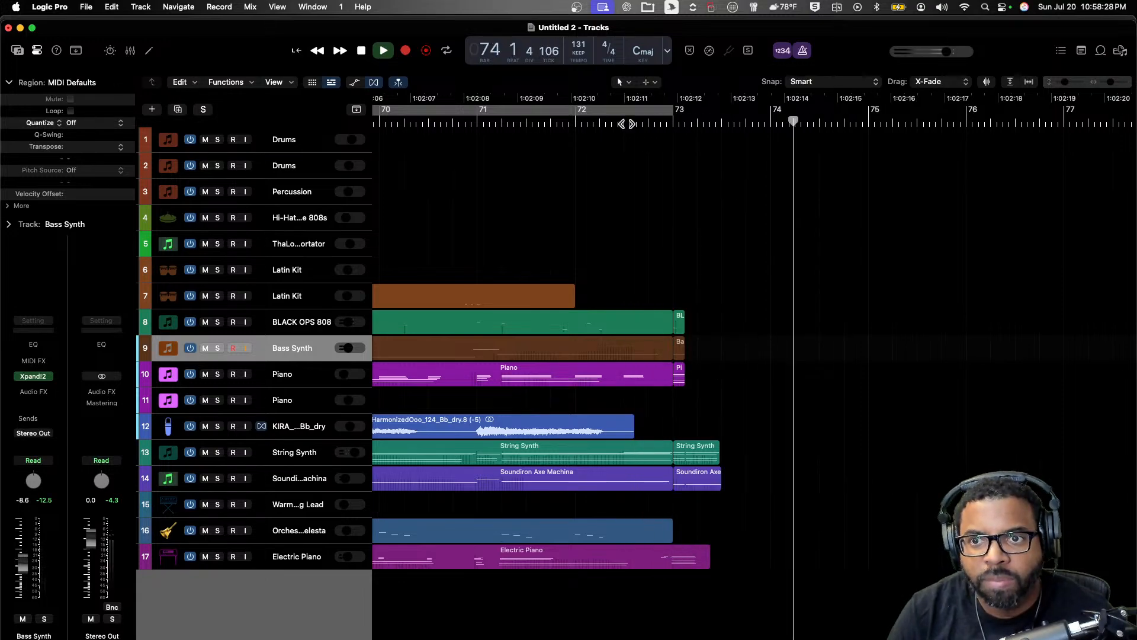
{"action": "left_click", "coordinate": [627, 123]}
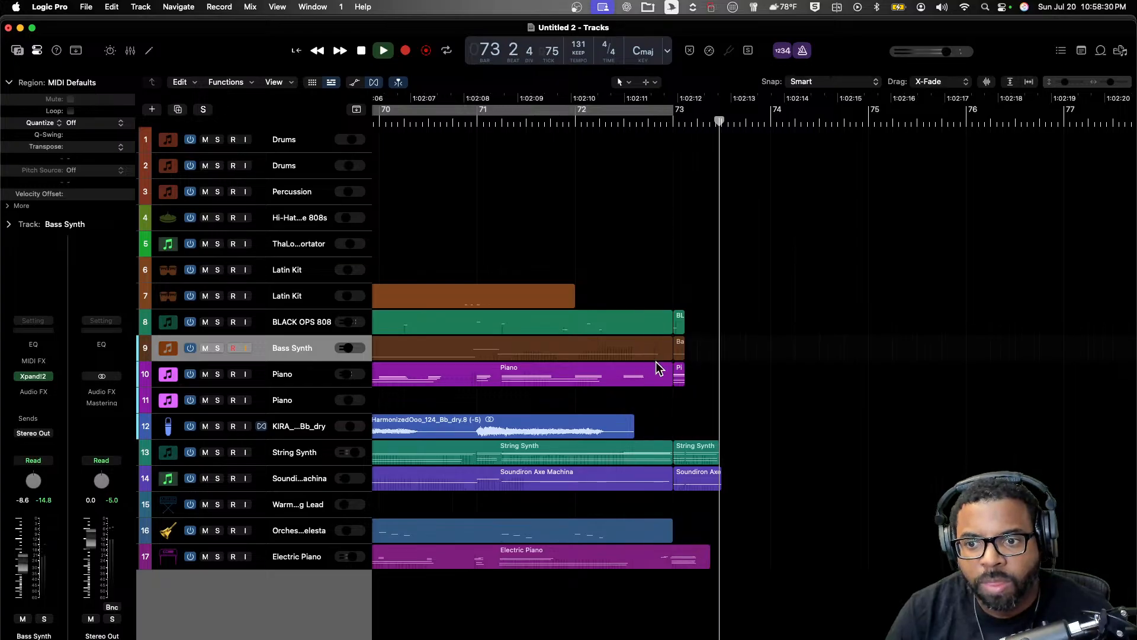
- Try extending the short Piano region at bar 73 past beat 2, and delete that region
{"action": "left_click", "coordinate": [515, 125]}
{"action": "left_click_drag", "start_coordinate": [682, 381], "coordinate": [711, 387]}
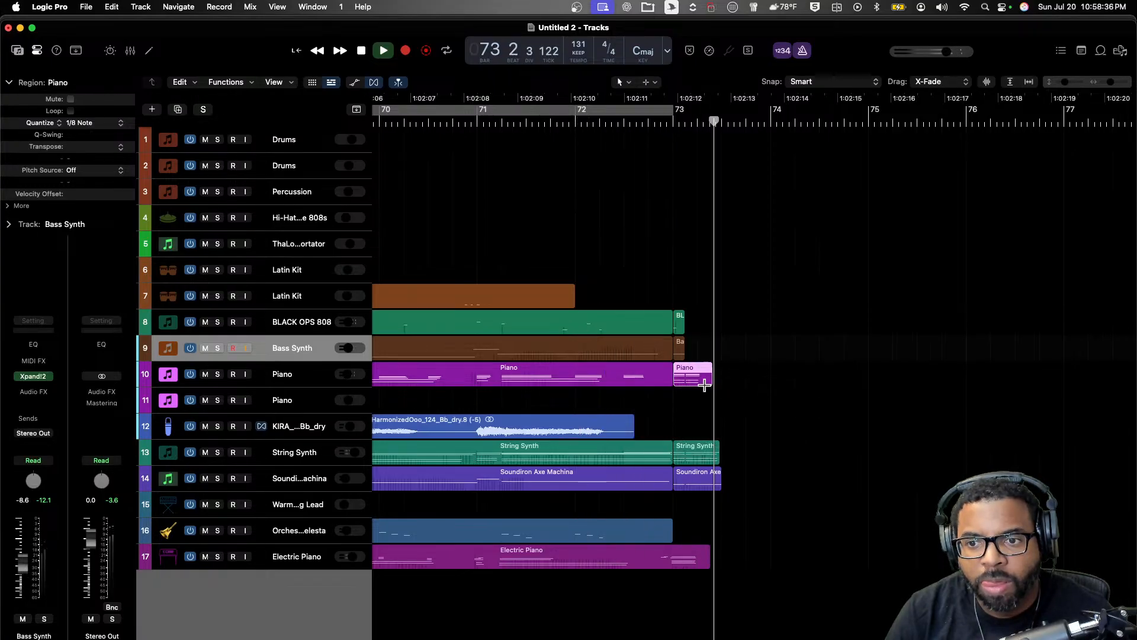
{"action": "key", "text": "space"}
{"action": "key", "text": "Delete"}
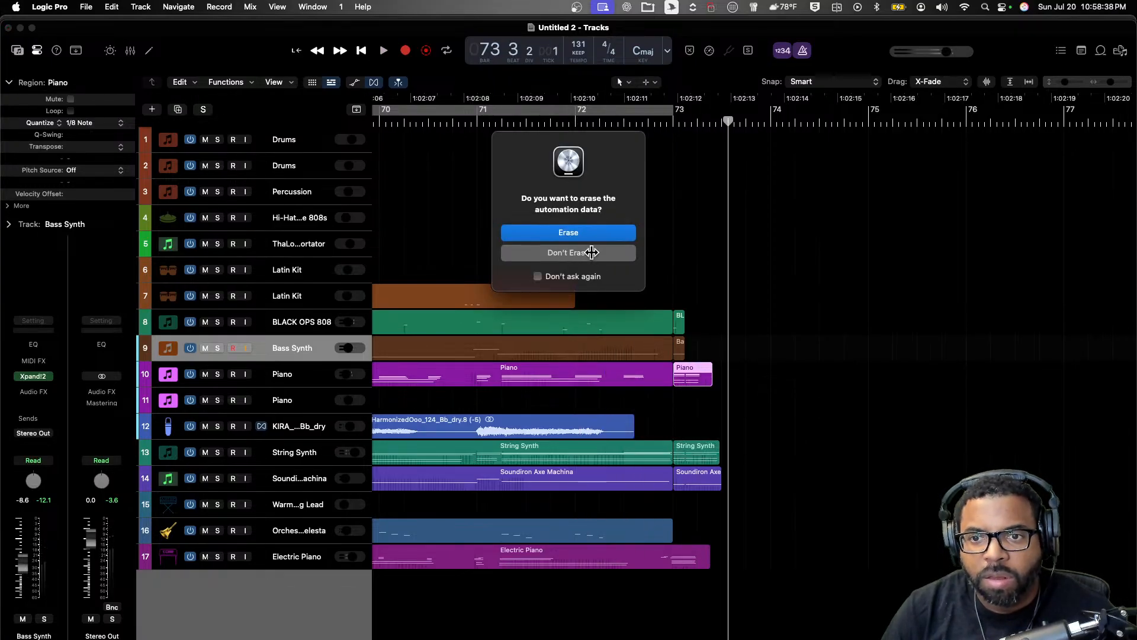
{"action": "left_click", "coordinate": [593, 233]}
- Record a sustained piano chord on the upper Piano track from bar 73, holding to about bar 75, and play the ending back
{"action": "left_click", "coordinate": [605, 124]}
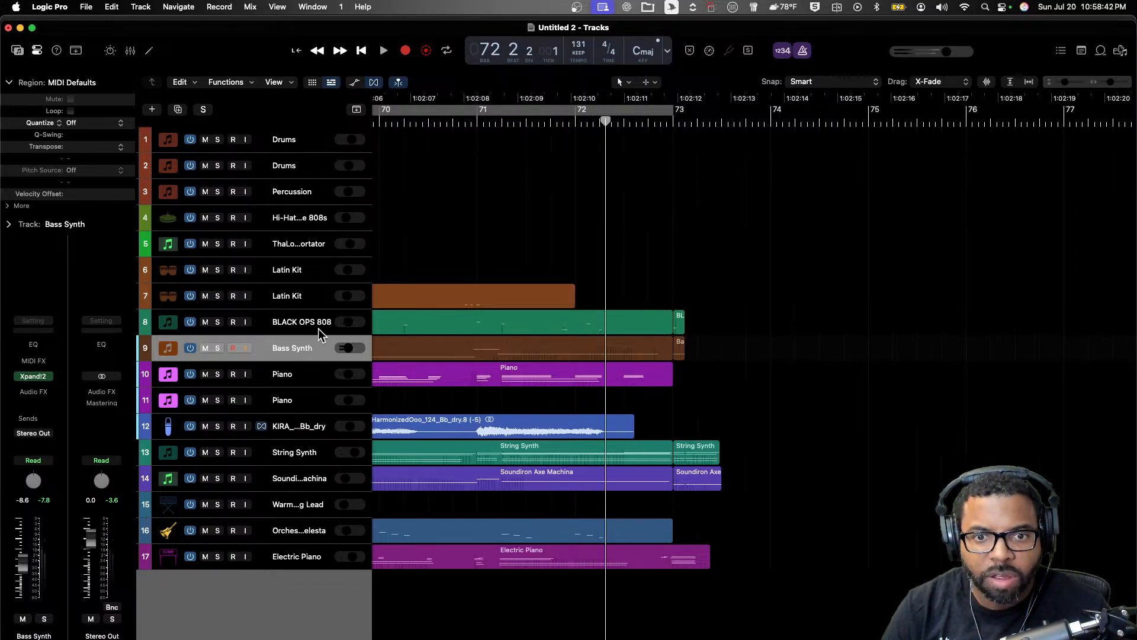
{"action": "left_click", "coordinate": [290, 379]}
{"action": "left_click", "coordinate": [217, 374]}
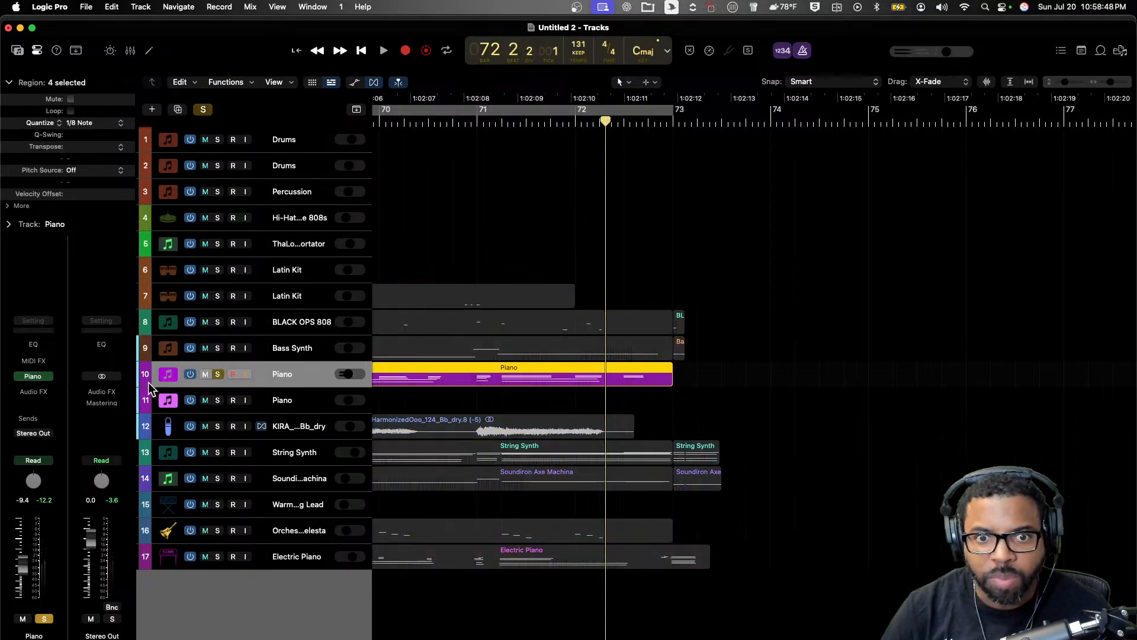
{"action": "left_click", "coordinate": [217, 374]}
{"action": "key", "text": "space"}
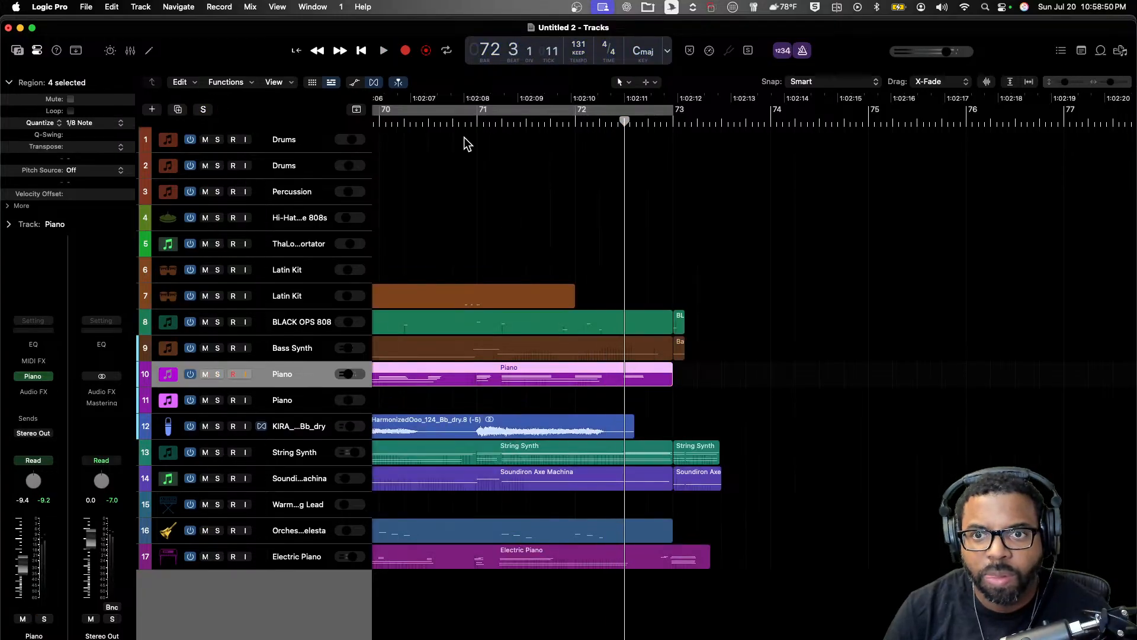
{"action": "left_click", "coordinate": [457, 123]}
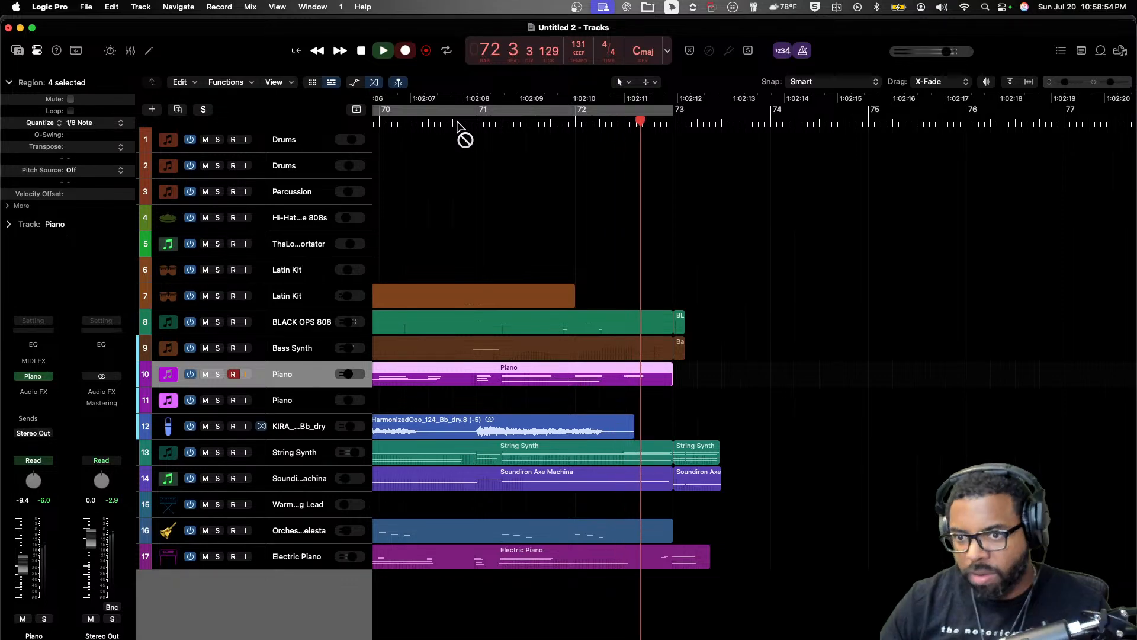
{"action": "key", "text": "r"}
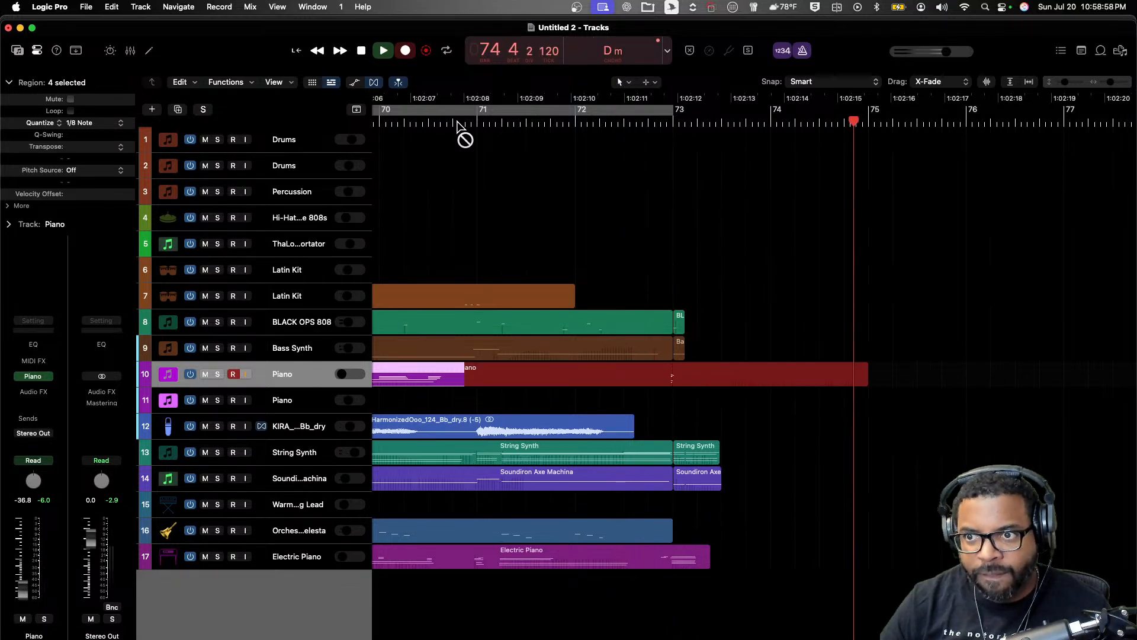
{"action": "key", "text": "space"}
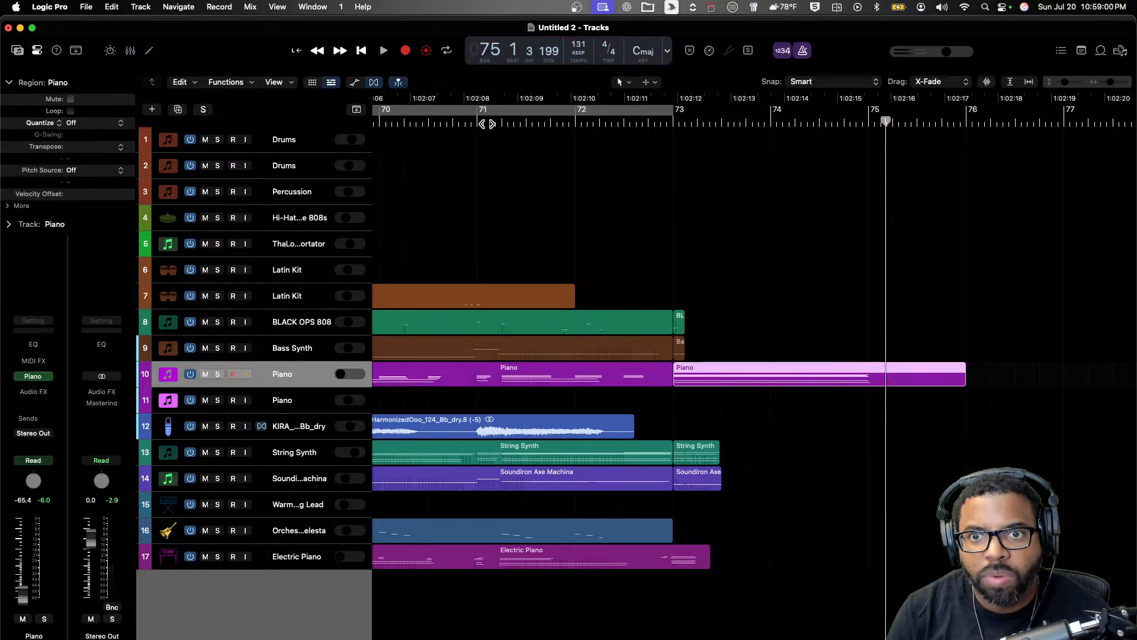
{"action": "left_click", "coordinate": [486, 123]}
{"action": "key", "text": "space"}
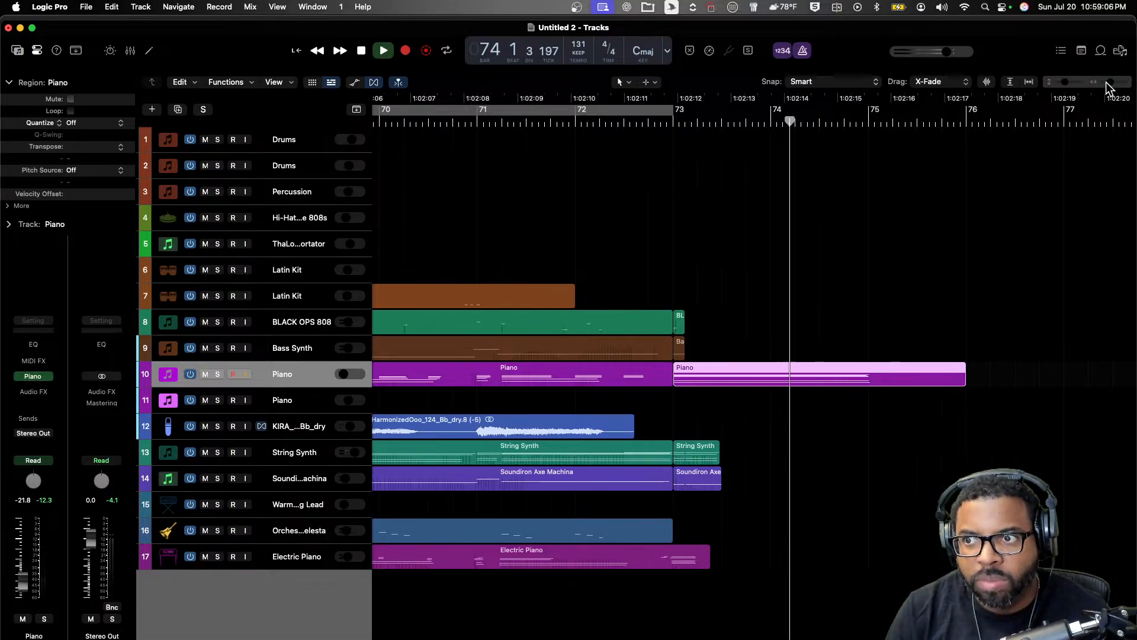
- Set the cycle range to span the arrangement from bar 1 to about bar 71
{"action": "left_click_drag", "start_coordinate": [1108, 82], "coordinate": [1104, 81]}
{"action": "key", "text": "space"}
{"action": "left_click_drag", "start_coordinate": [875, 110], "coordinate": [735, 109]}
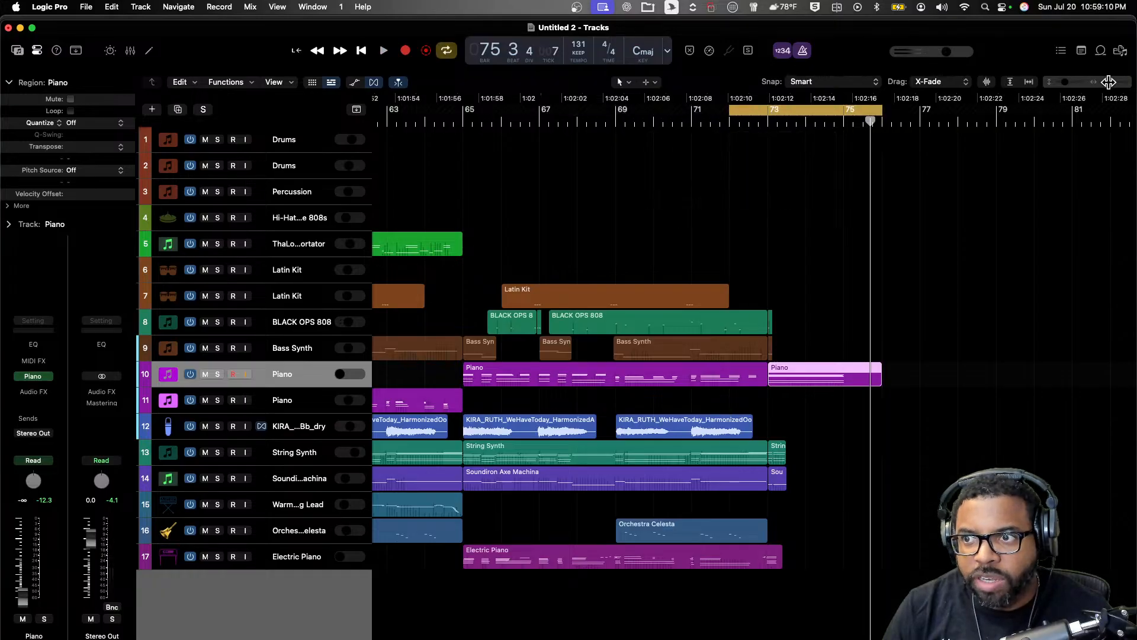
{"action": "left_click_drag", "start_coordinate": [1109, 82], "coordinate": [1091, 82]}
{"action": "left_click_drag", "start_coordinate": [802, 108], "coordinate": [389, 109]}
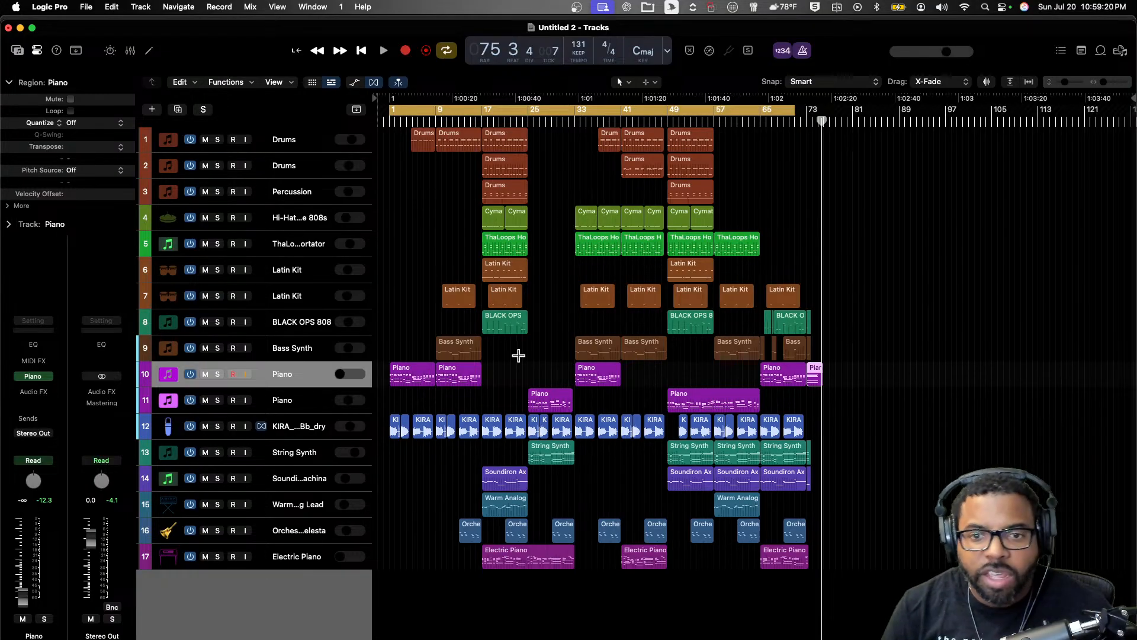
- Switch to Safari, look through the Kira Velvet Vox product page down to its small pack options, and return to Logic Pro
{"action": "key", "text": "super+Tab"}
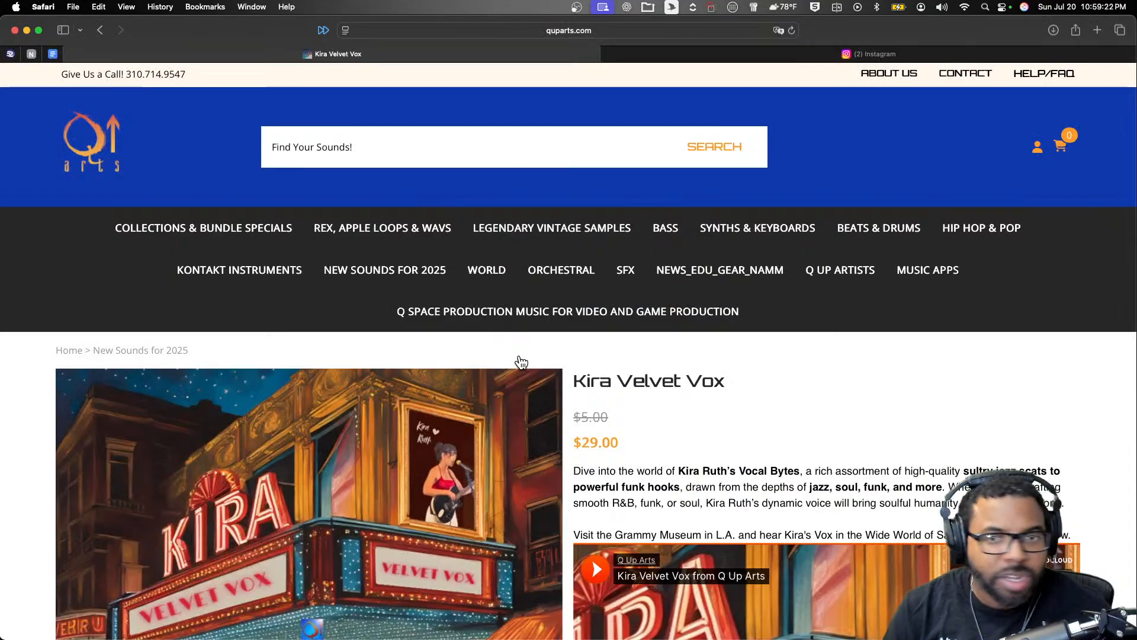
{"action": "scroll", "coordinate": [669, 396], "scroll_direction": "down", "scroll_amount": 8}
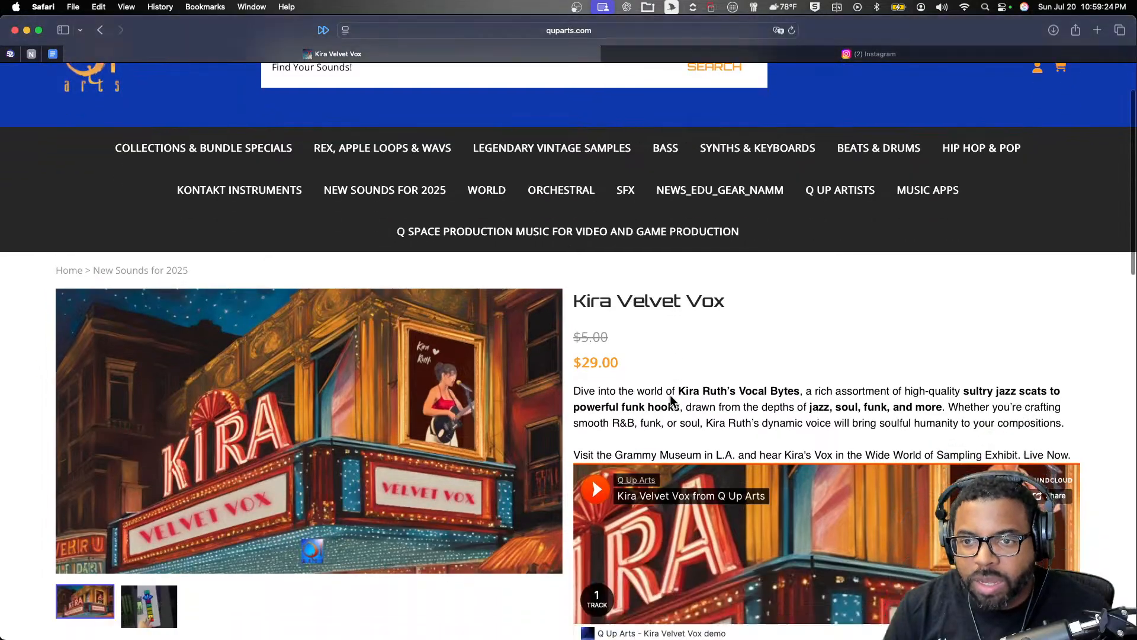
{"action": "scroll", "coordinate": [626, 365], "scroll_direction": "down", "scroll_amount": 4}
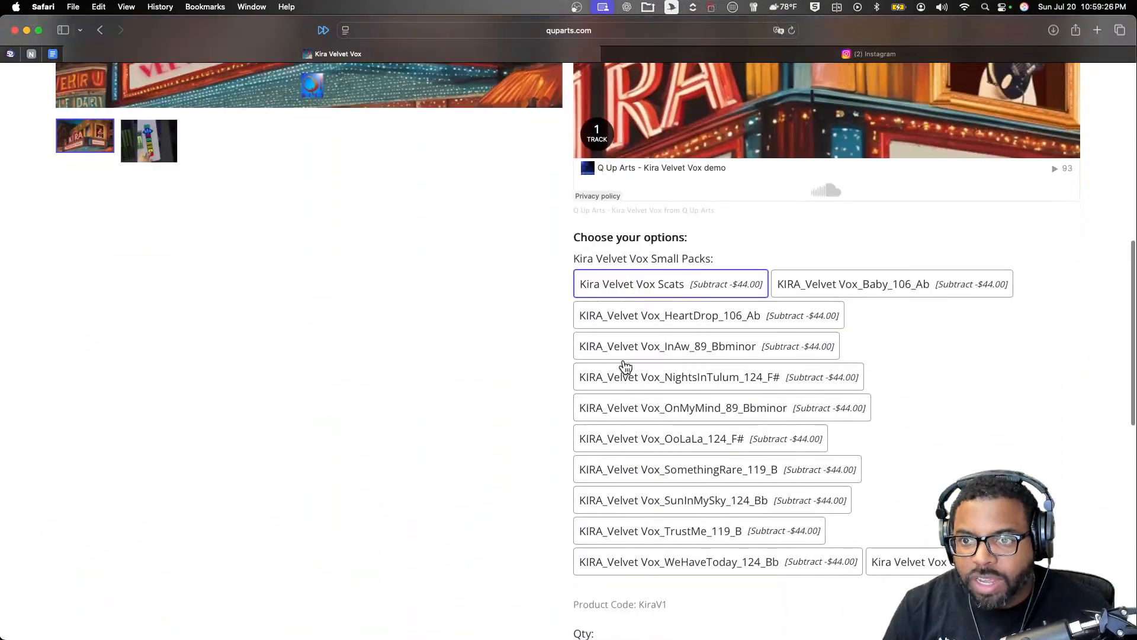
{"action": "key", "text": "super+Tab"}
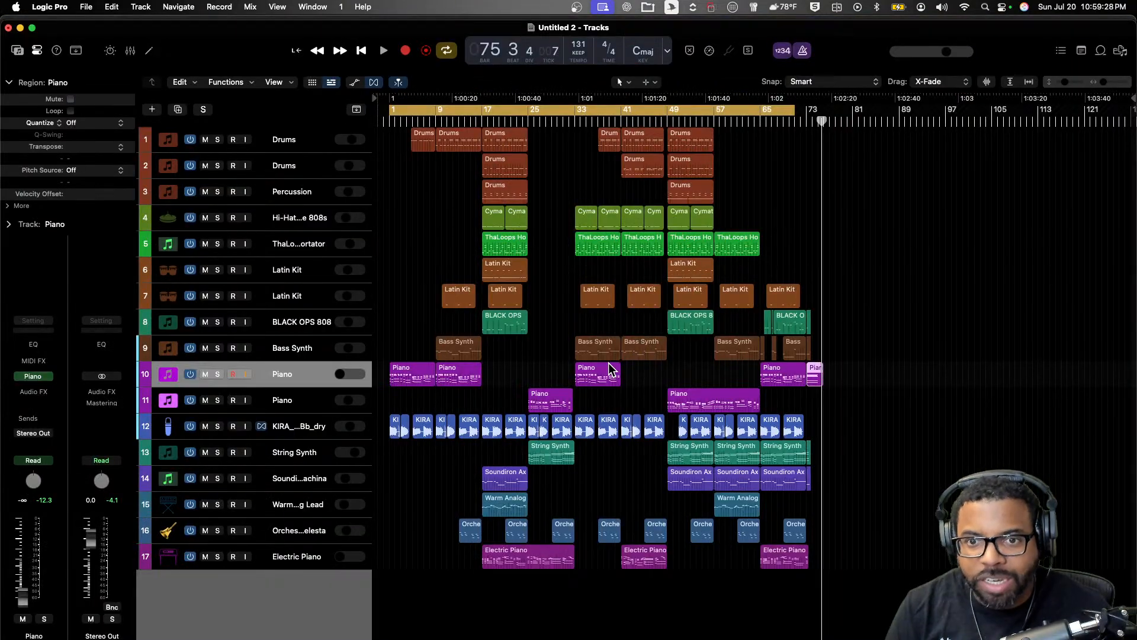